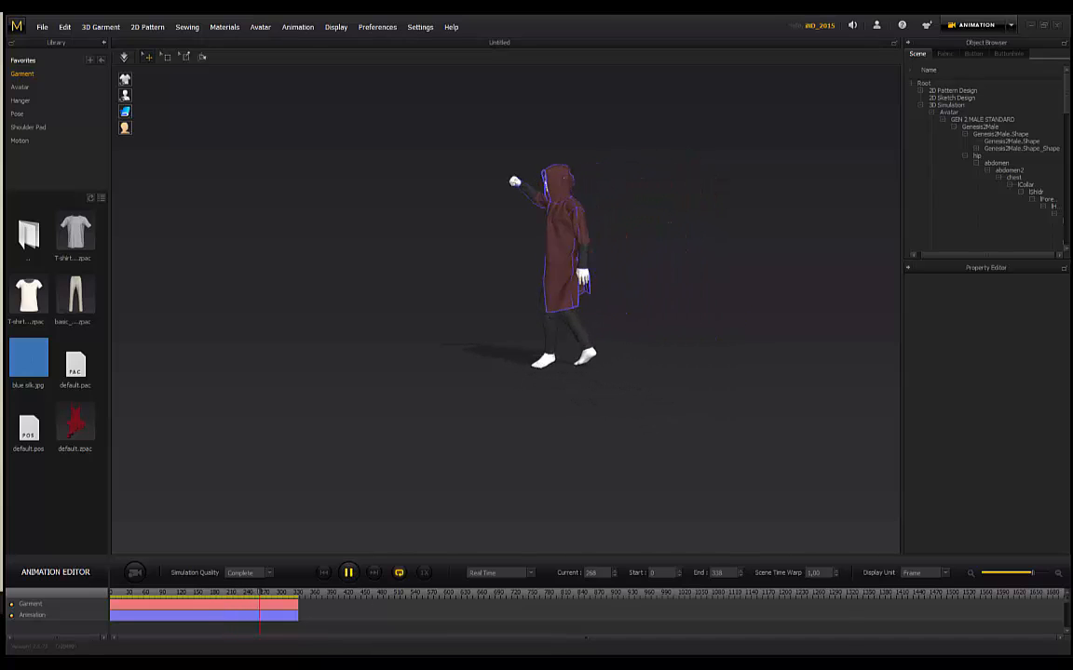
Switch to the web browser and look through the 3D render artist's Instagram profile and post grid.
{"action": "mouse_move", "coordinate": [728, 665]}
{"action": "left_click", "coordinate": [788, 630]}
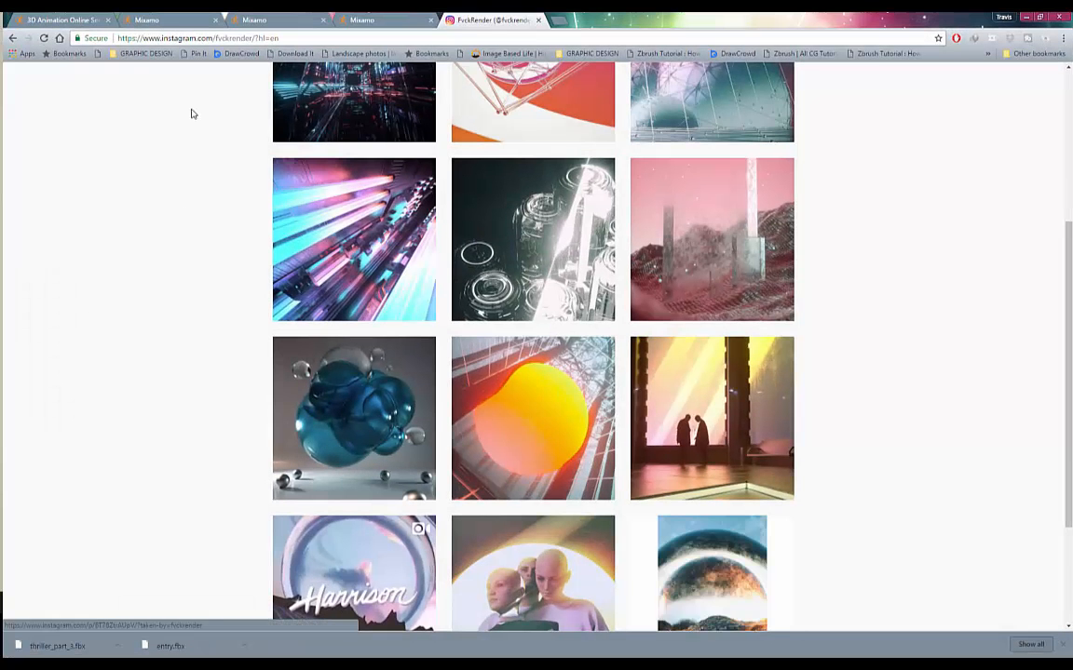
{"action": "scroll", "coordinate": [251, 307], "scroll_direction": "up", "scroll_amount": 3}
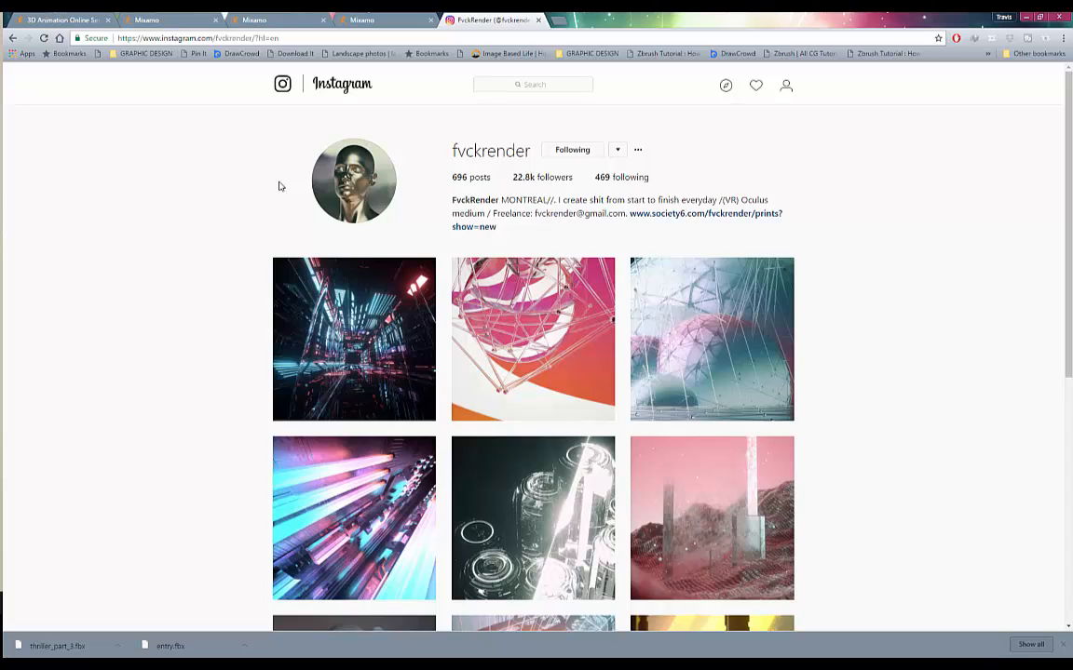
{"action": "scroll", "coordinate": [210, 249], "scroll_direction": "down", "scroll_amount": 3}
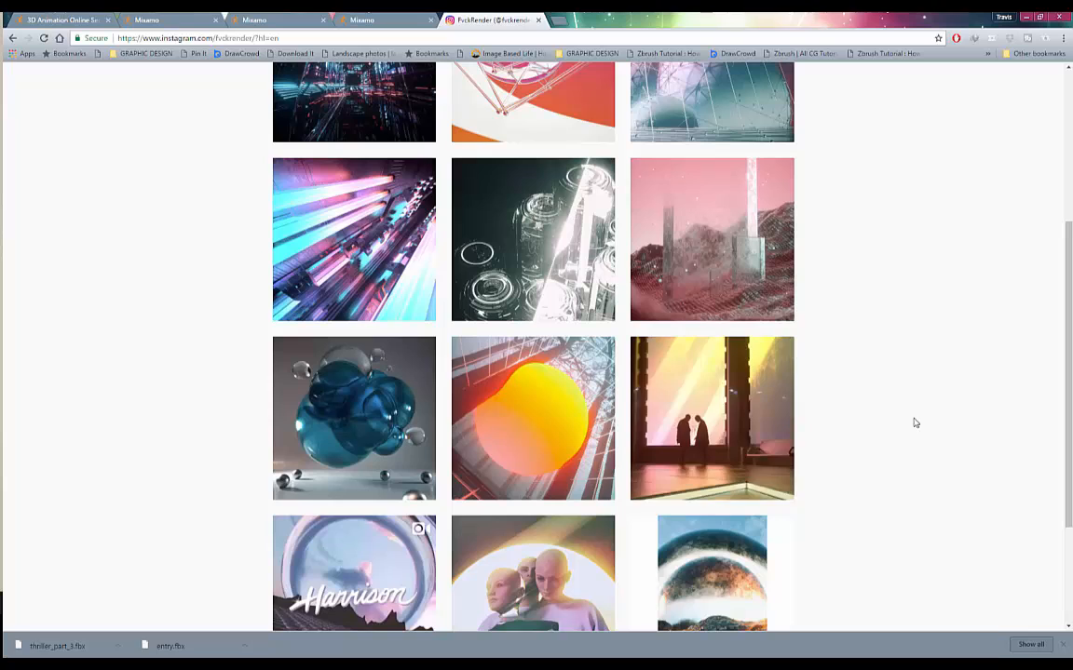
{"action": "scroll", "coordinate": [843, 469], "scroll_direction": "up", "scroll_amount": 3}
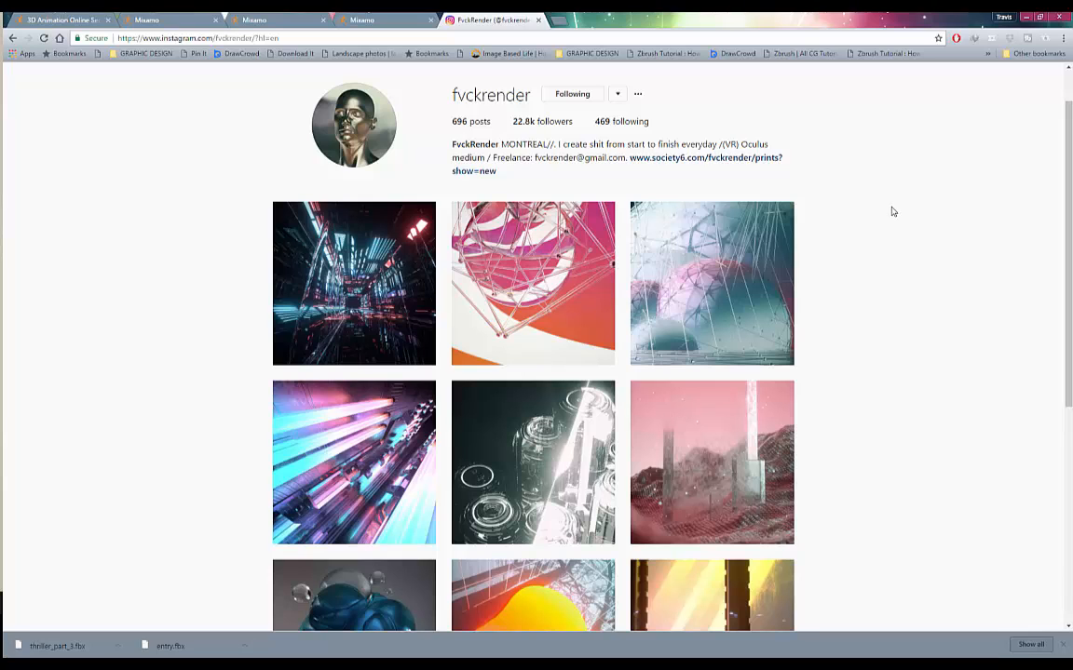
{"action": "scroll", "coordinate": [898, 228], "scroll_direction": "down", "scroll_amount": 1}
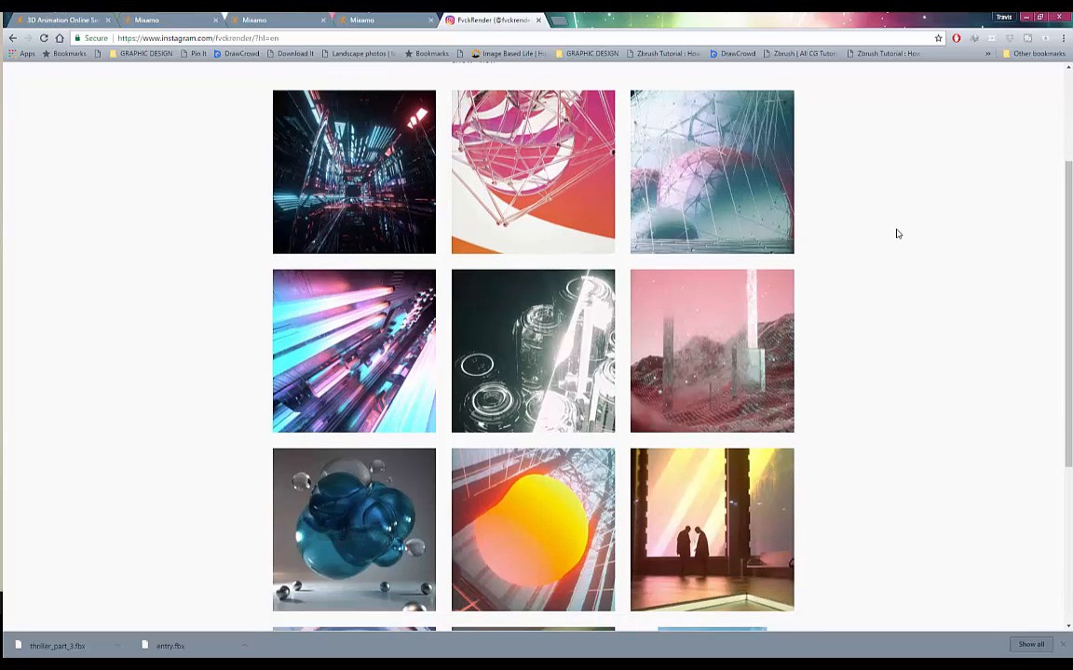
{"action": "scroll", "coordinate": [898, 233], "scroll_direction": "up", "scroll_amount": 1}
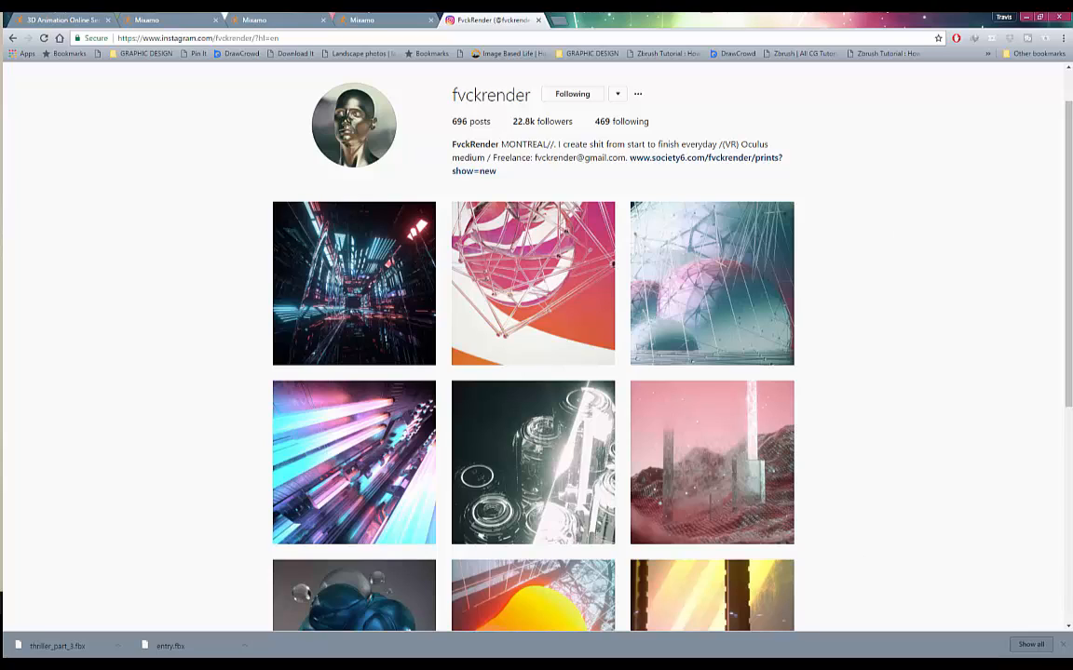
Return to Marvelous Designer, pause the garment animation, scrub through its early frames and go back to frame 0.
{"action": "left_click", "coordinate": [565, 549]}
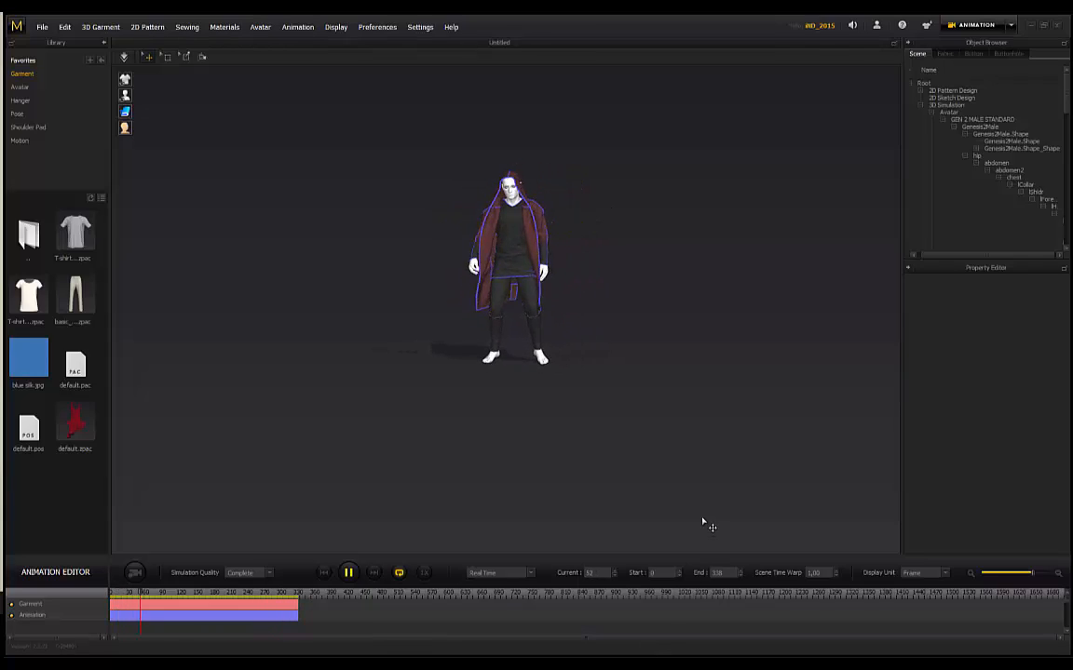
{"action": "left_click", "coordinate": [350, 574]}
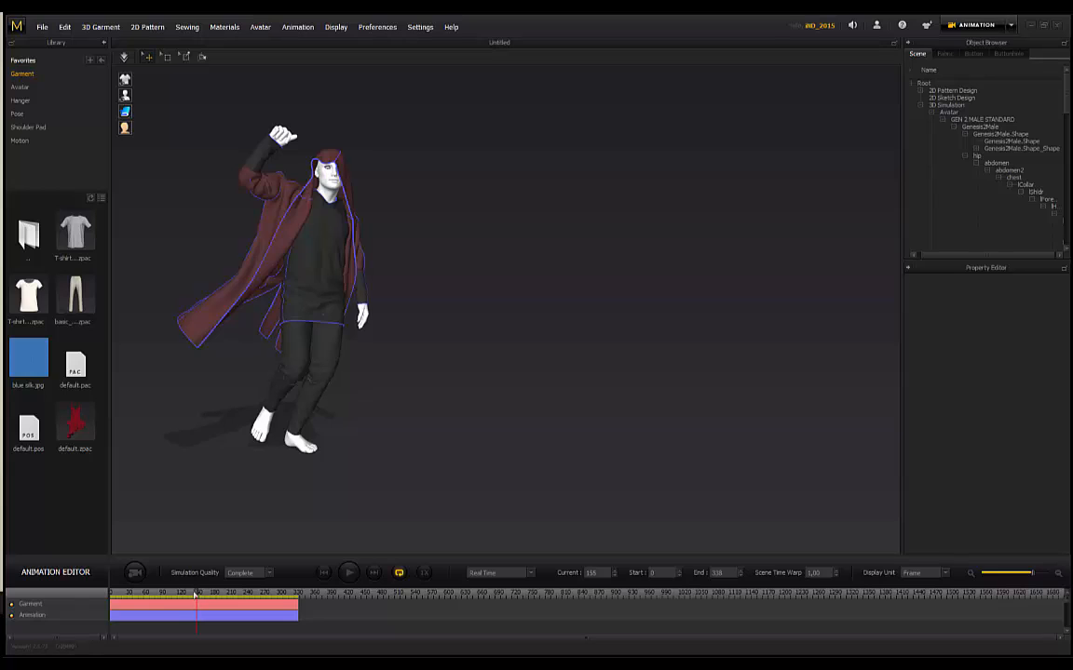
{"action": "left_click_drag", "start_coordinate": [195, 596], "coordinate": [113, 593]}
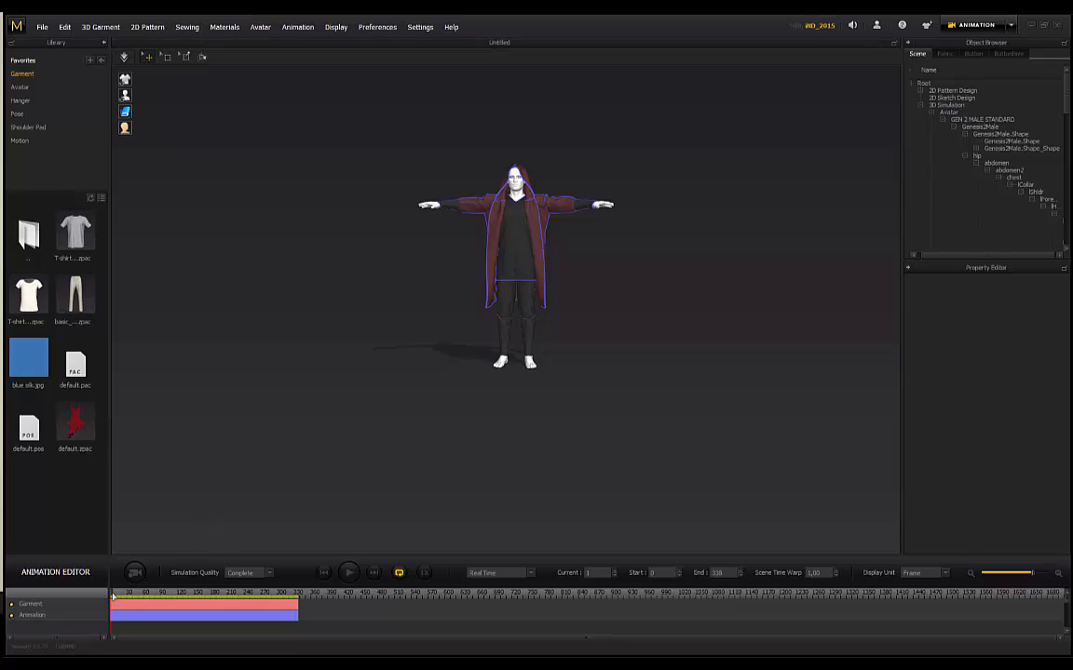
{"action": "left_click_drag", "start_coordinate": [112, 596], "coordinate": [156, 592]}
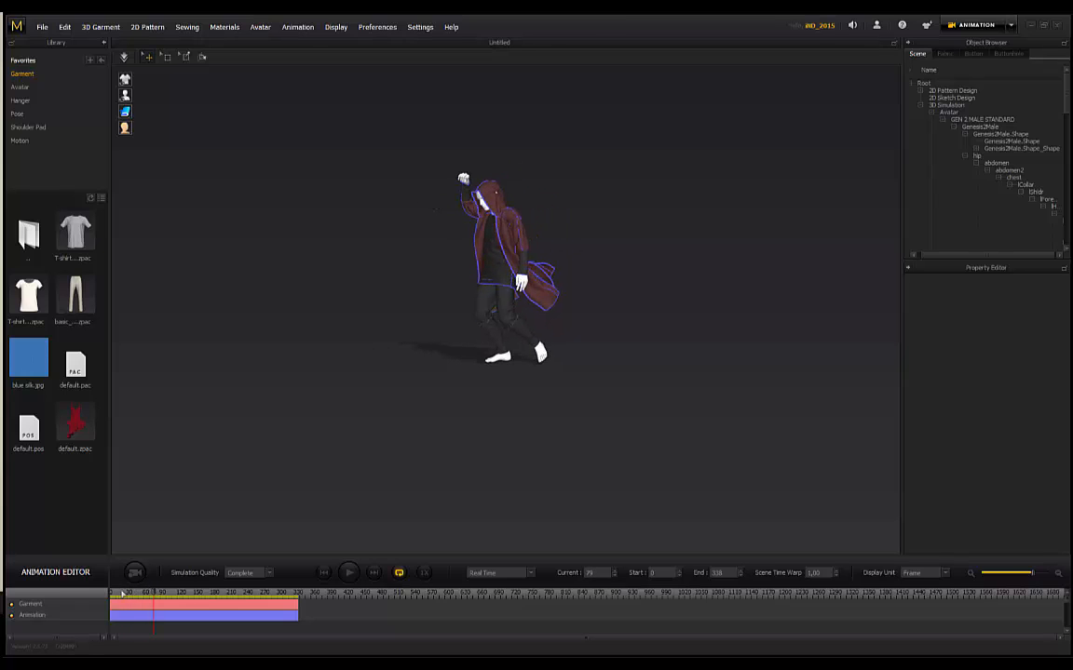
{"action": "left_click", "coordinate": [111, 595]}
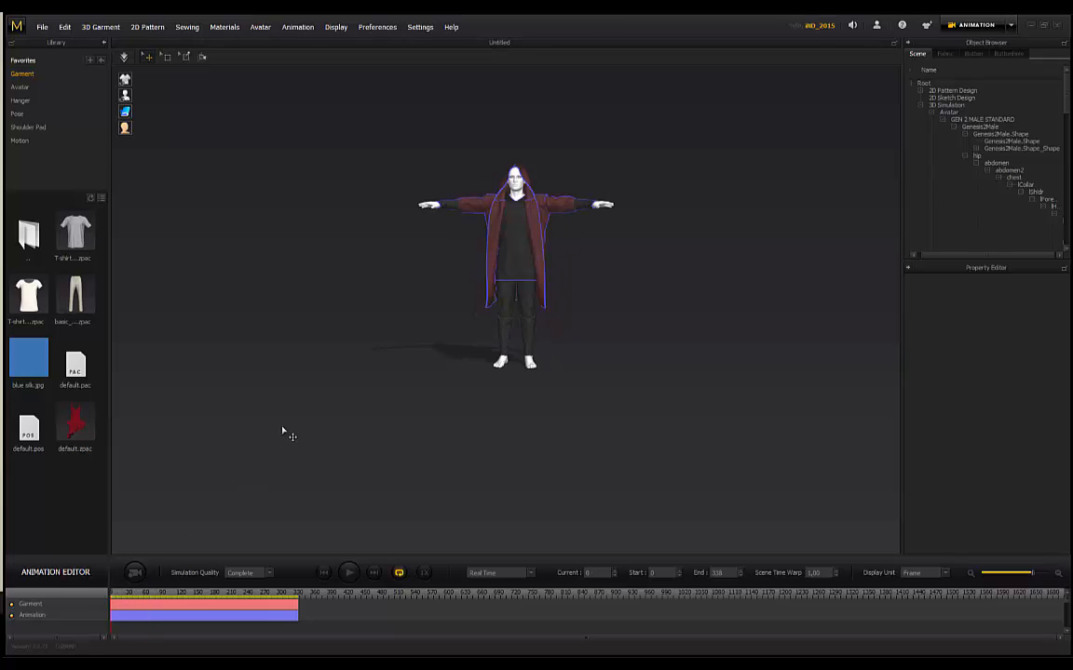
Switch to Simulation mode and examine the hooded coat outfit on the T-posed avatar from several angles.
{"action": "left_click", "coordinate": [1010, 25]}
{"action": "left_click", "coordinate": [889, 42]}
{"action": "scroll", "coordinate": [277, 268], "scroll_direction": "up", "scroll_amount": 5}
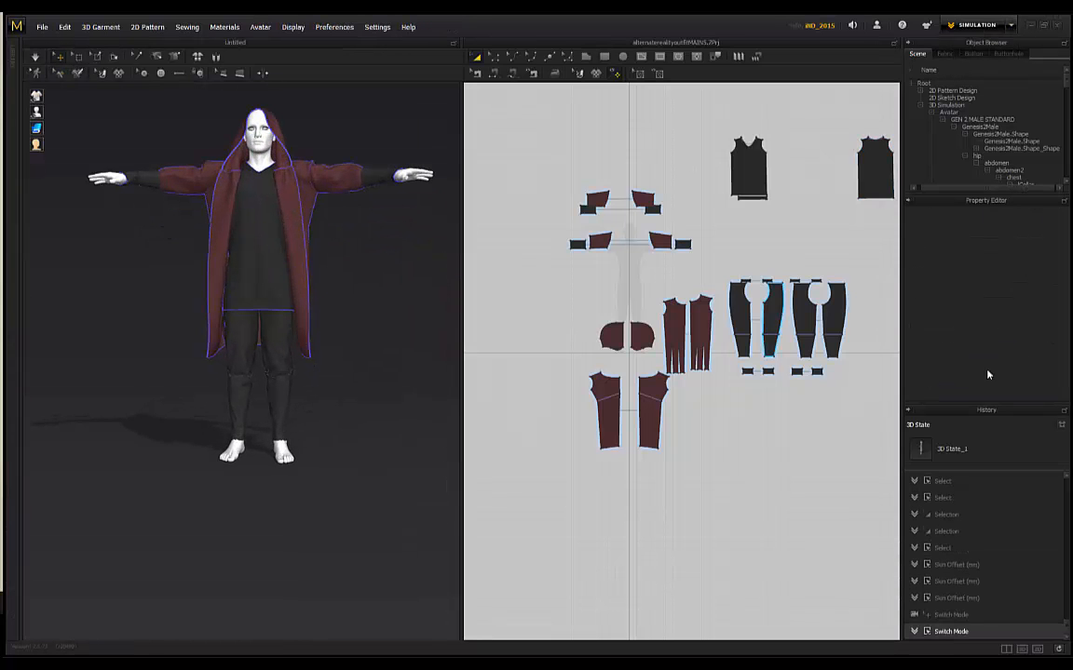
{"action": "middle_click_drag", "start_coordinate": [269, 244], "coordinate": [249, 280]}
{"action": "mouse_move", "coordinate": [135, 295]}
{"action": "right_mouse_down"}
{"action": "mouse_move", "coordinate": [352, 304]}
{"action": "mouse_move", "coordinate": [142, 298]}
{"action": "mouse_move", "coordinate": [154, 298]}
{"action": "right_mouse_up"}
{"action": "right_click_drag", "start_coordinate": [387, 290], "coordinate": [263, 310]}
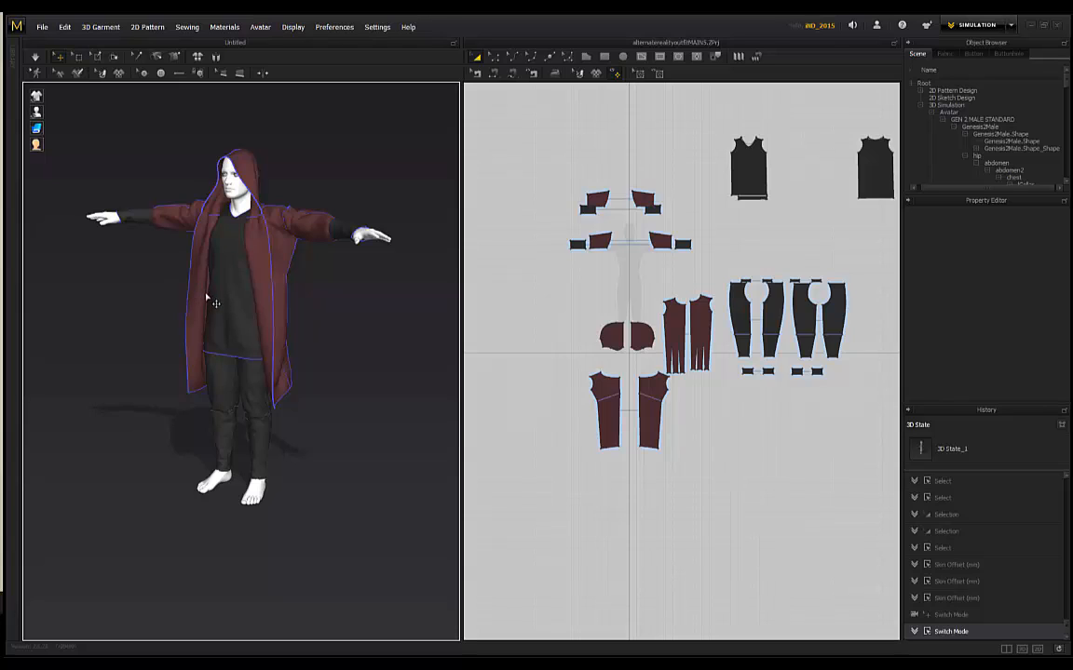
{"action": "right_click_drag", "start_coordinate": [192, 296], "coordinate": [240, 299]}
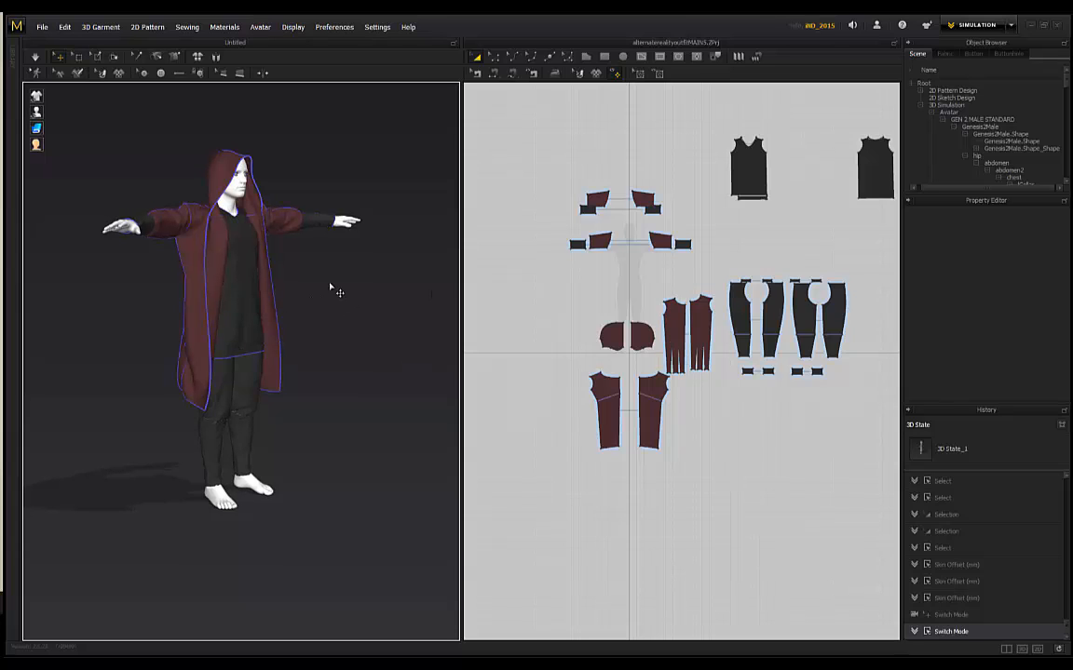
{"action": "right_click_drag", "start_coordinate": [330, 285], "coordinate": [325, 344]}
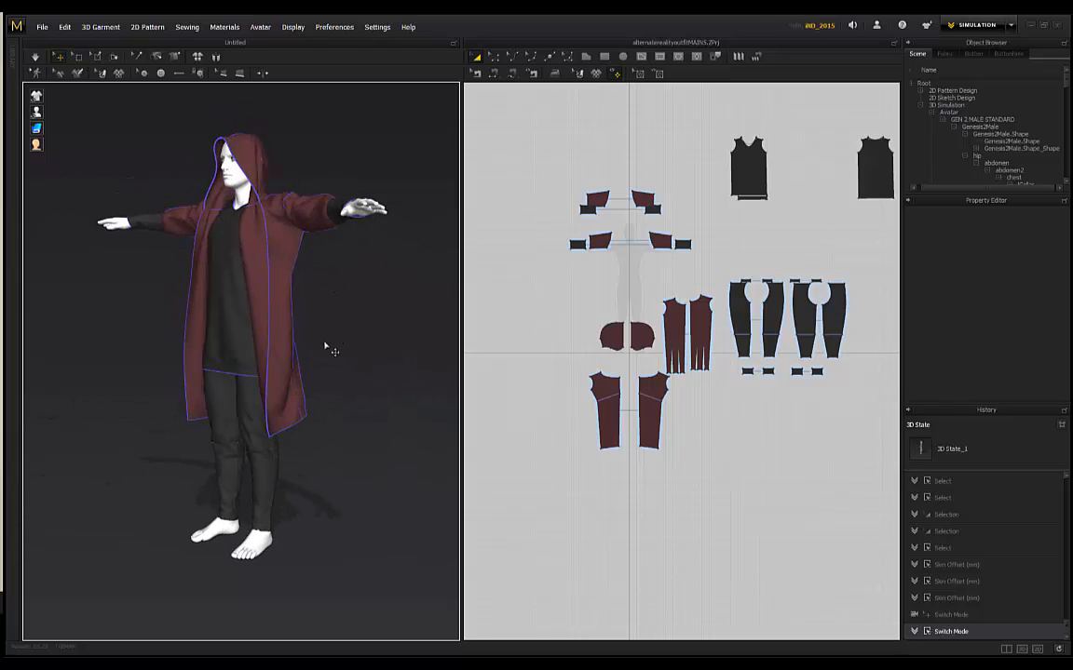
{"action": "right_click_drag", "start_coordinate": [127, 270], "coordinate": [216, 313]}
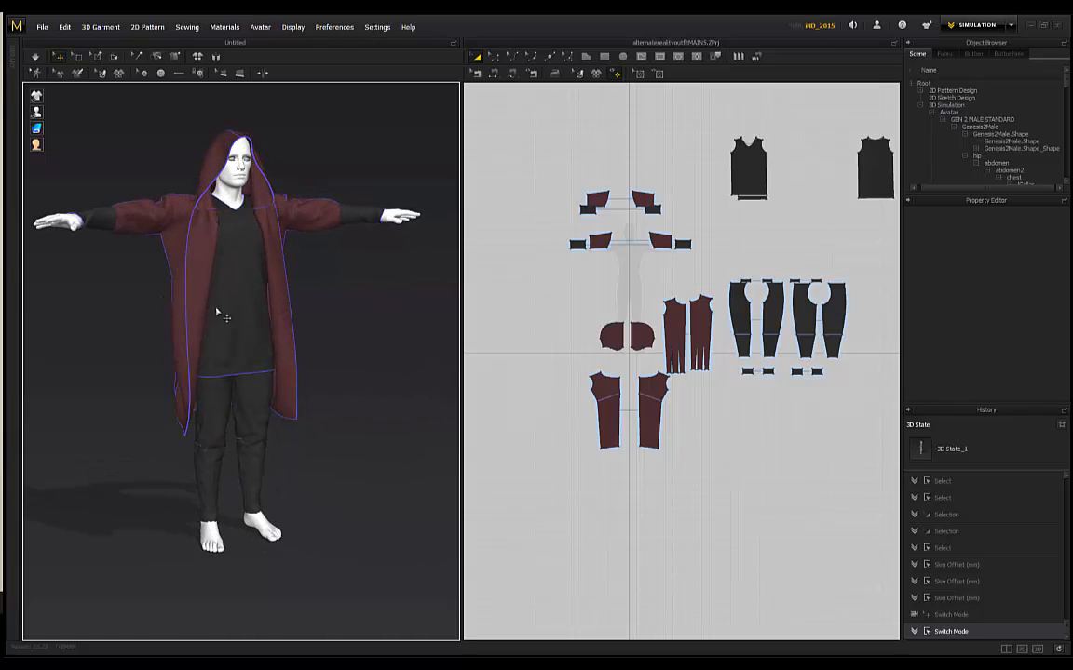
{"action": "mouse_move", "coordinate": [340, 347]}
{"action": "right_mouse_down"}
{"action": "mouse_move", "coordinate": [352, 352]}
{"action": "mouse_move", "coordinate": [306, 326]}
{"action": "mouse_move", "coordinate": [350, 328]}
{"action": "right_mouse_up"}
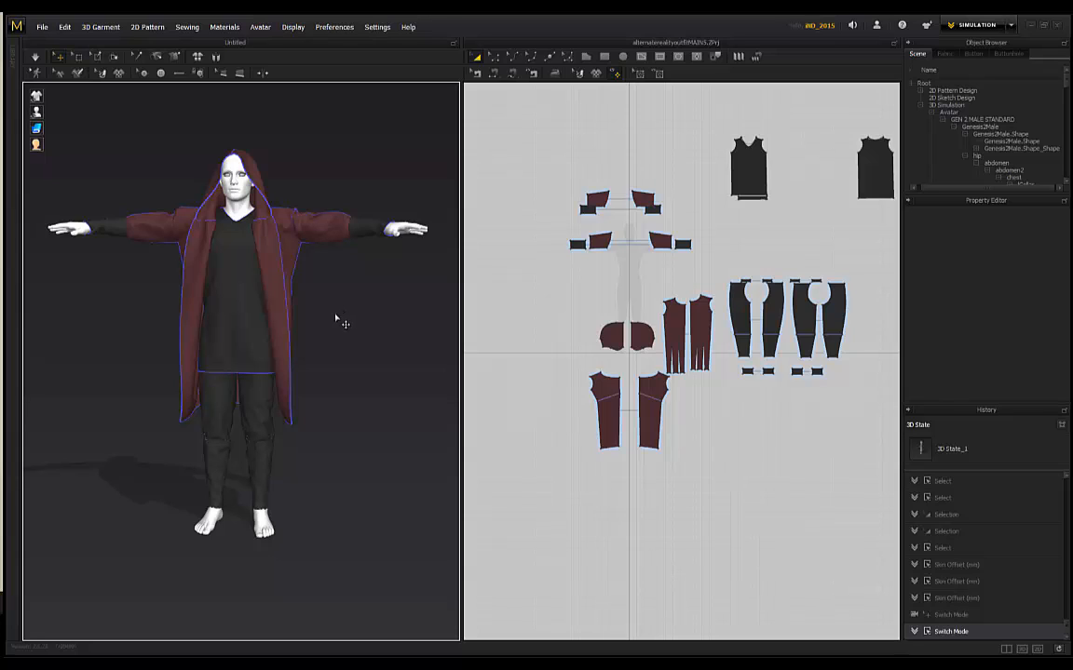
{"action": "right_click_drag", "start_coordinate": [337, 322], "coordinate": [395, 322]}
Switch back to Animation mode, play the garment animation while viewing it near and far, and pause it near the end.
{"action": "left_click", "coordinate": [978, 25]}
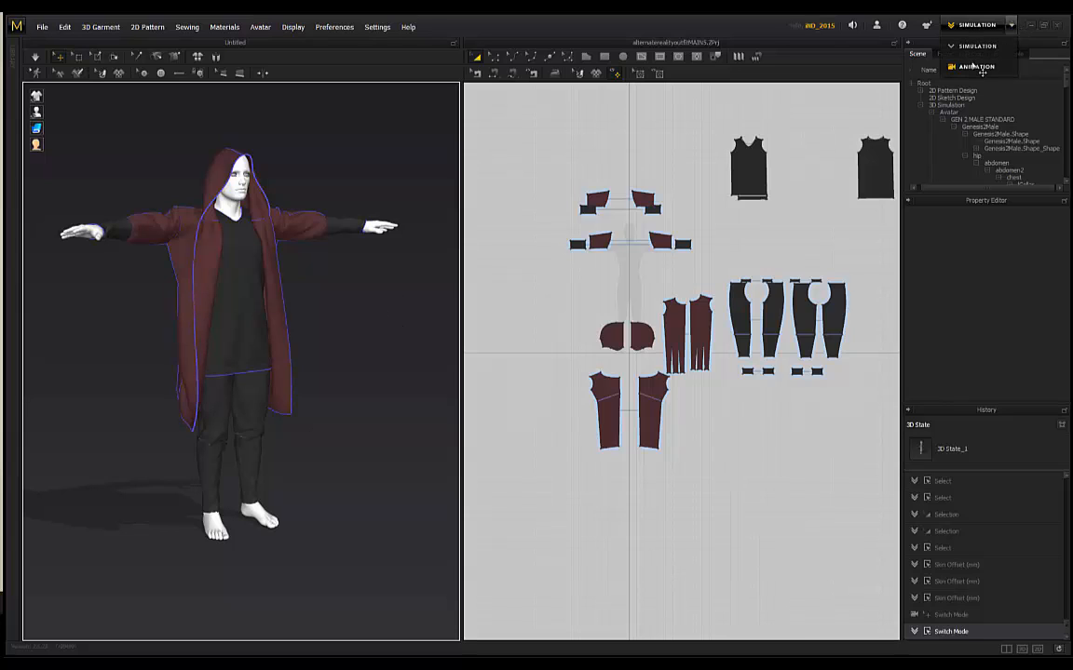
{"action": "left_click", "coordinate": [976, 67]}
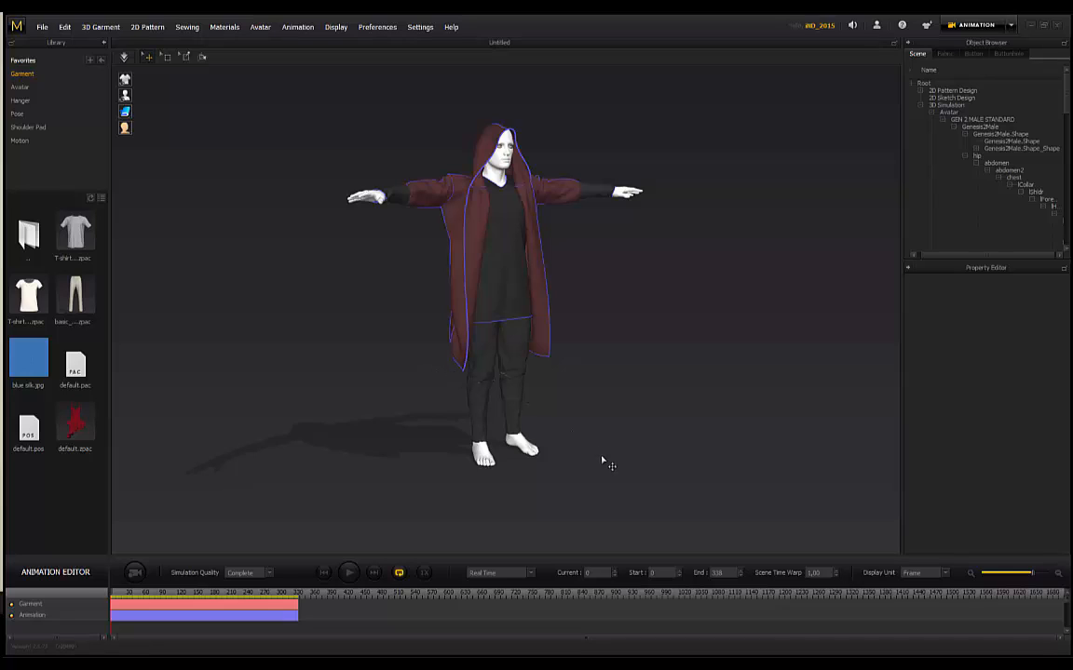
{"action": "left_click", "coordinate": [349, 573]}
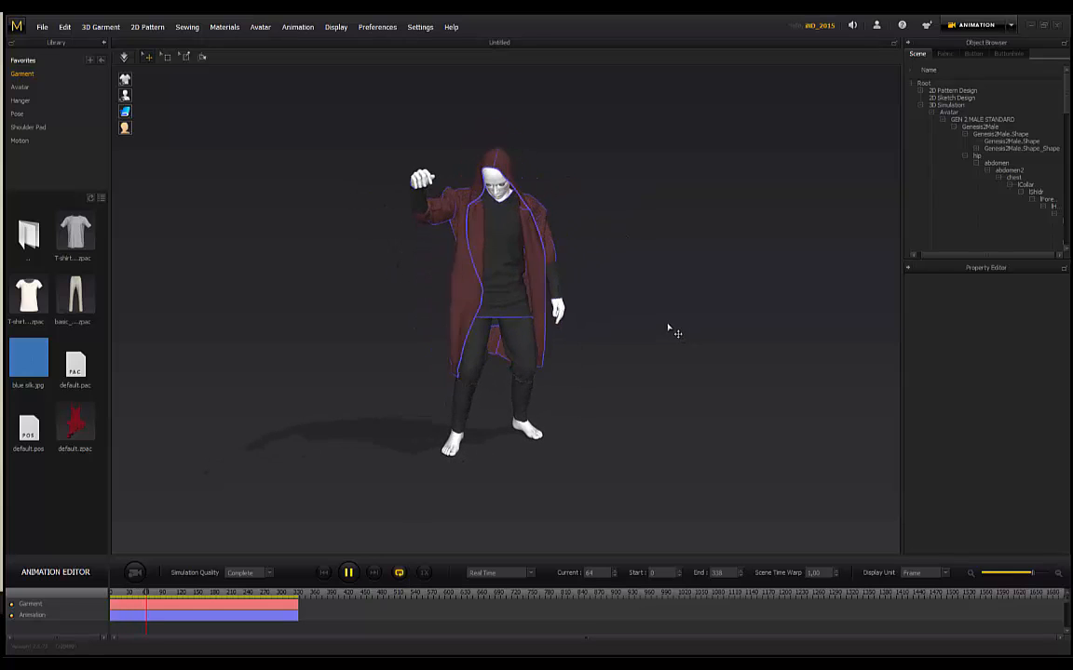
{"action": "scroll", "coordinate": [549, 303], "scroll_direction": "up", "scroll_amount": 3}
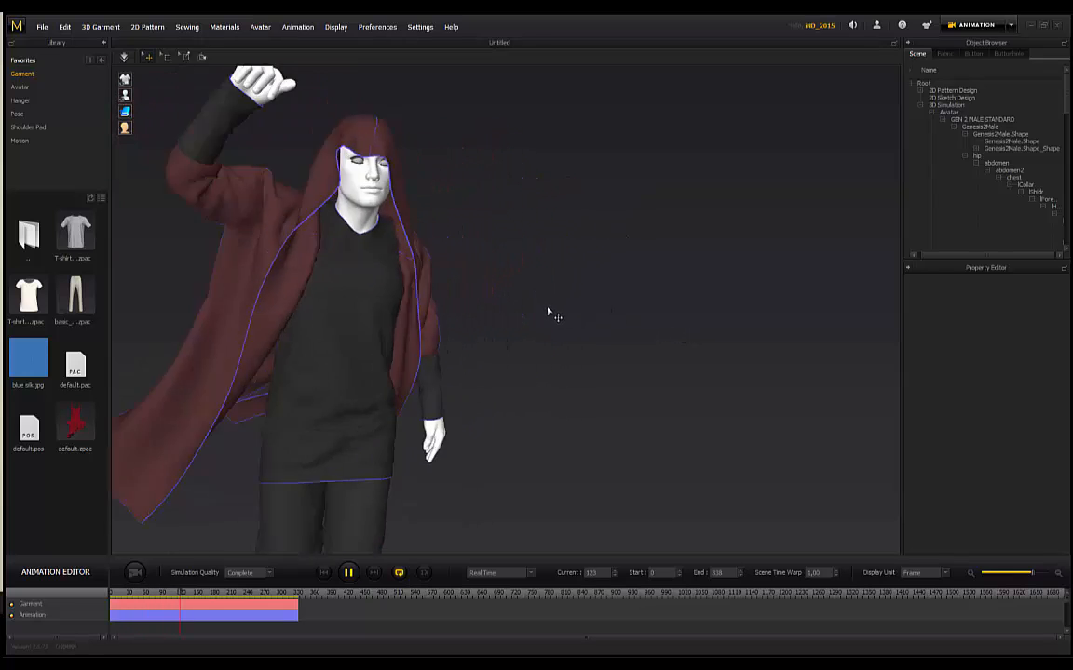
{"action": "scroll", "coordinate": [549, 311], "scroll_direction": "down", "scroll_amount": 3}
{"action": "middle_click_drag", "start_coordinate": [611, 328], "coordinate": [608, 290]}
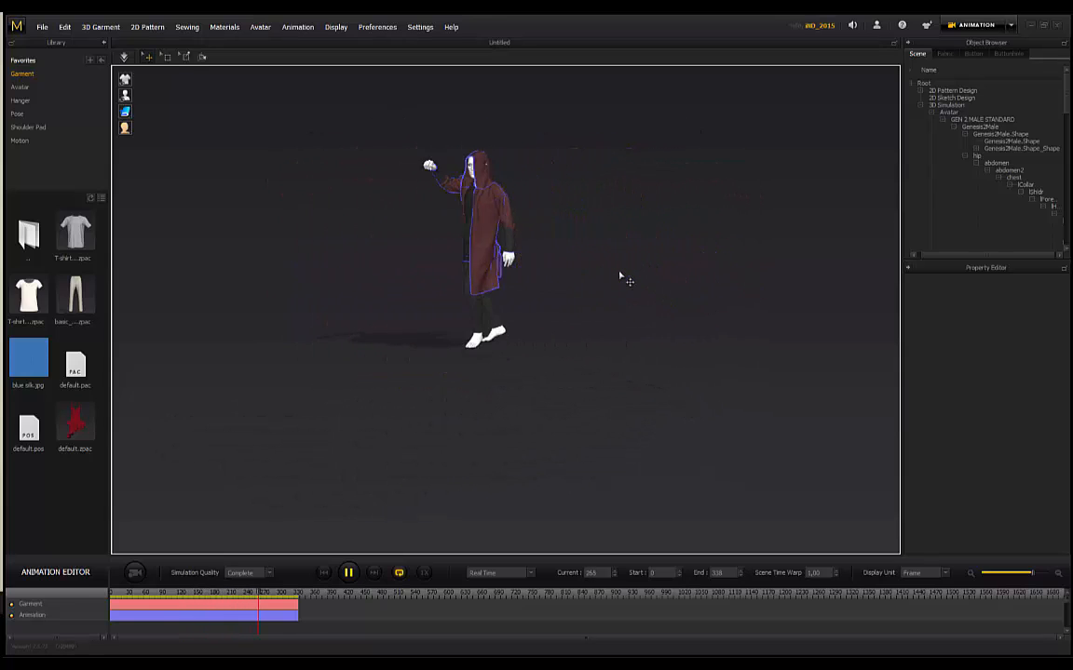
{"action": "left_click", "coordinate": [352, 573]}
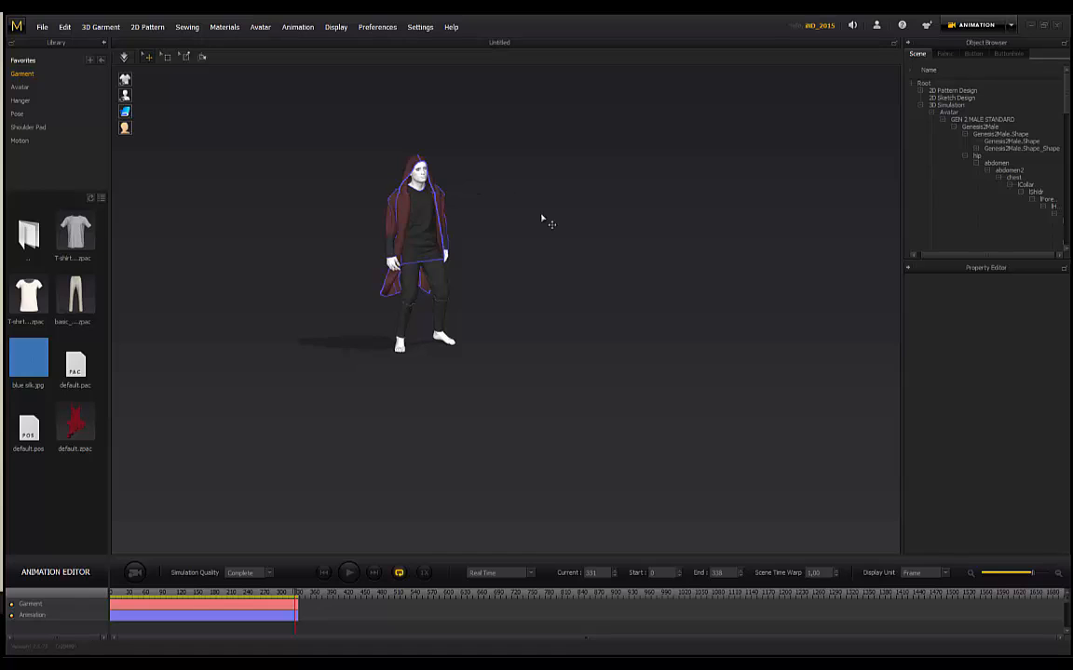
Inspect the paused avatar's outfit up close, replay the animation, and scrub the timeline back toward the start.
{"action": "right_click_drag", "start_coordinate": [500, 199], "coordinate": [447, 172]}
{"action": "scroll", "coordinate": [477, 175], "scroll_direction": "up", "scroll_amount": 3}
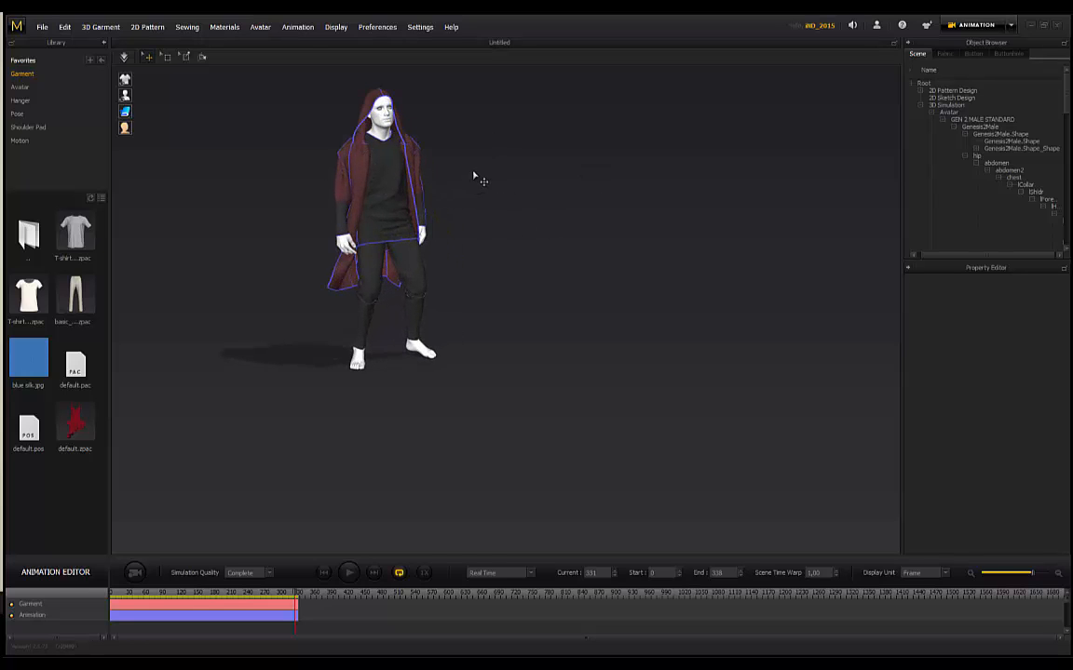
{"action": "middle_click_drag", "start_coordinate": [497, 175], "coordinate": [567, 211]}
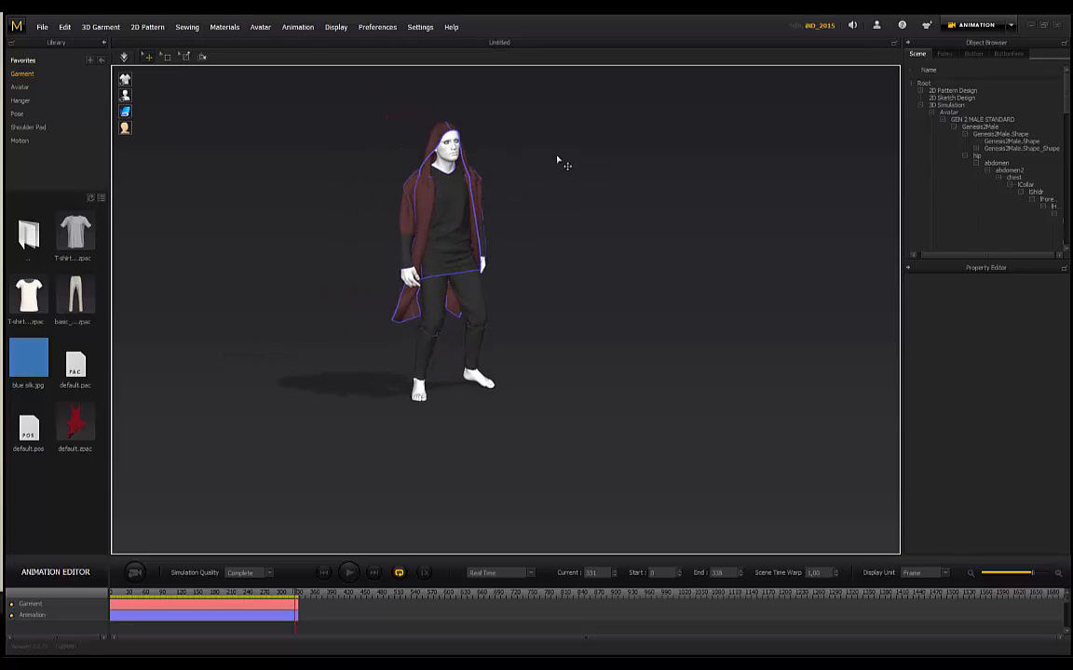
{"action": "right_click_drag", "start_coordinate": [556, 161], "coordinate": [493, 162]}
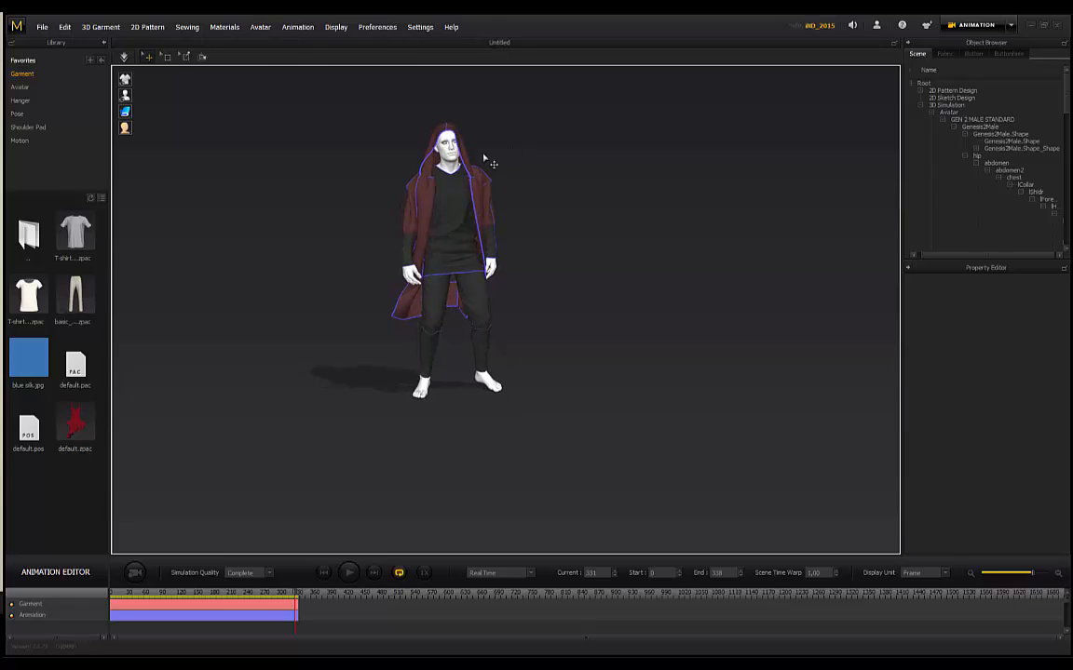
{"action": "left_click", "coordinate": [349, 573]}
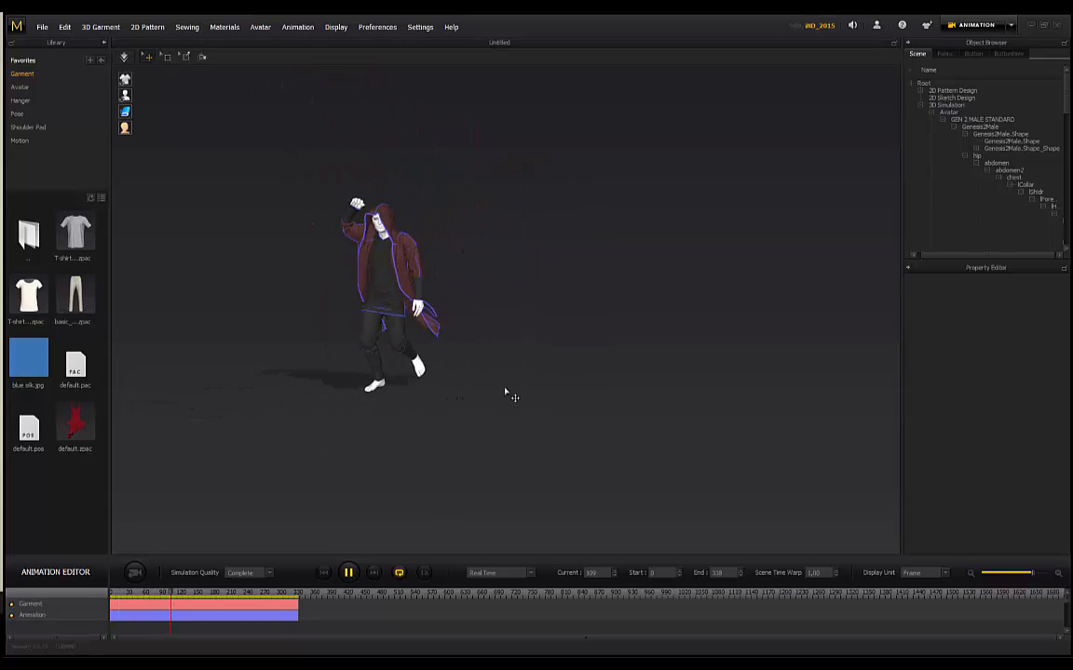
{"action": "left_click", "coordinate": [540, 385]}
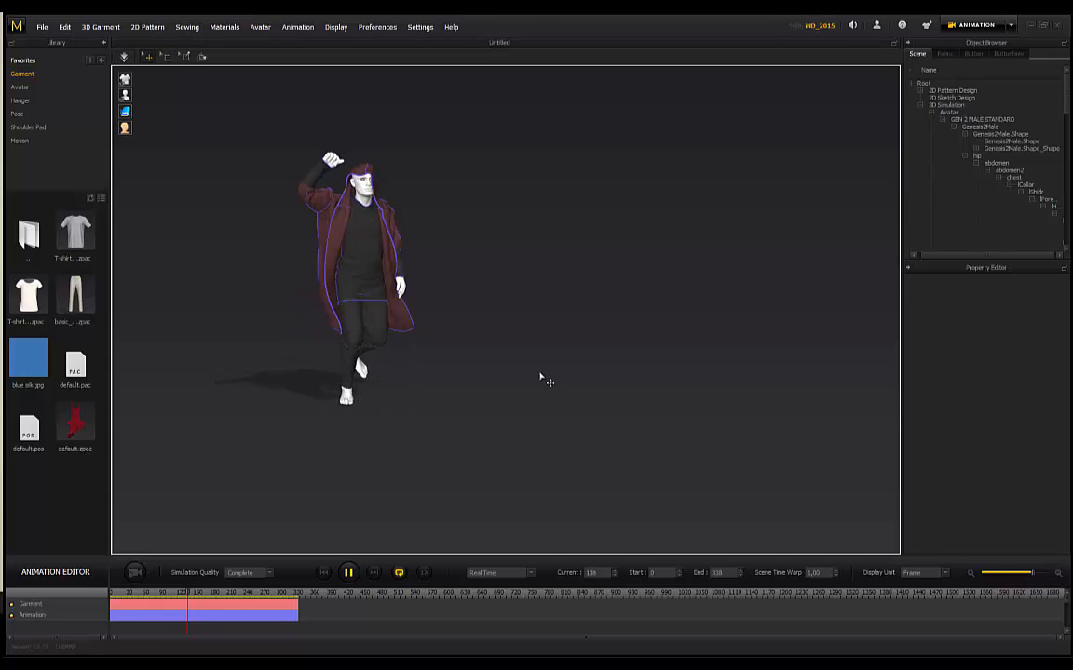
{"action": "left_click", "coordinate": [360, 578]}
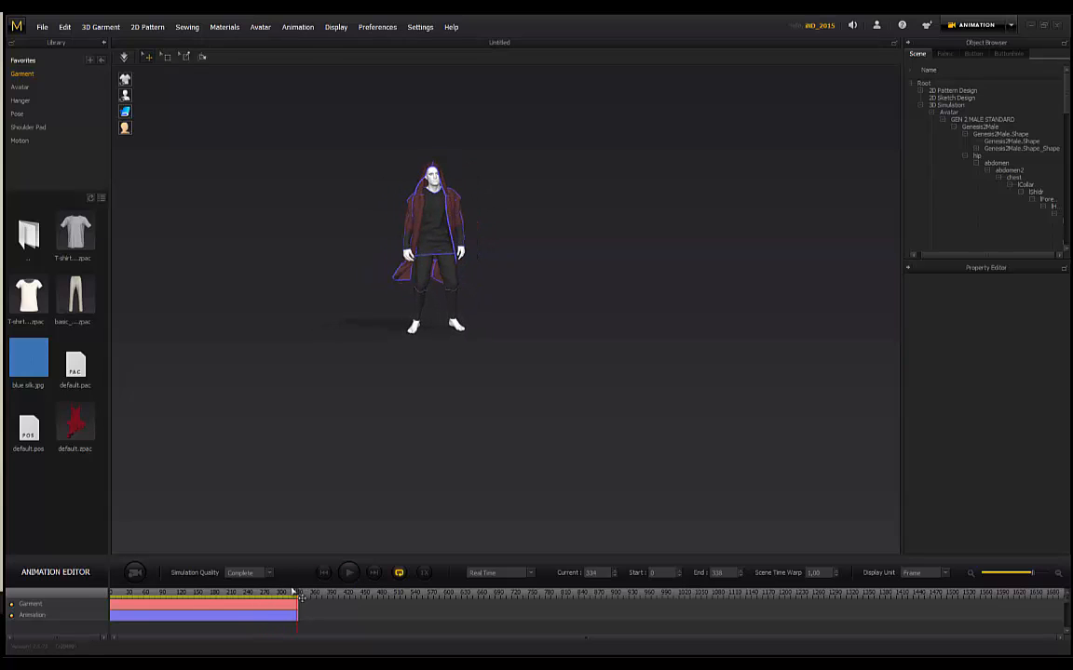
{"action": "left_click_drag", "start_coordinate": [296, 604], "coordinate": [128, 600]}
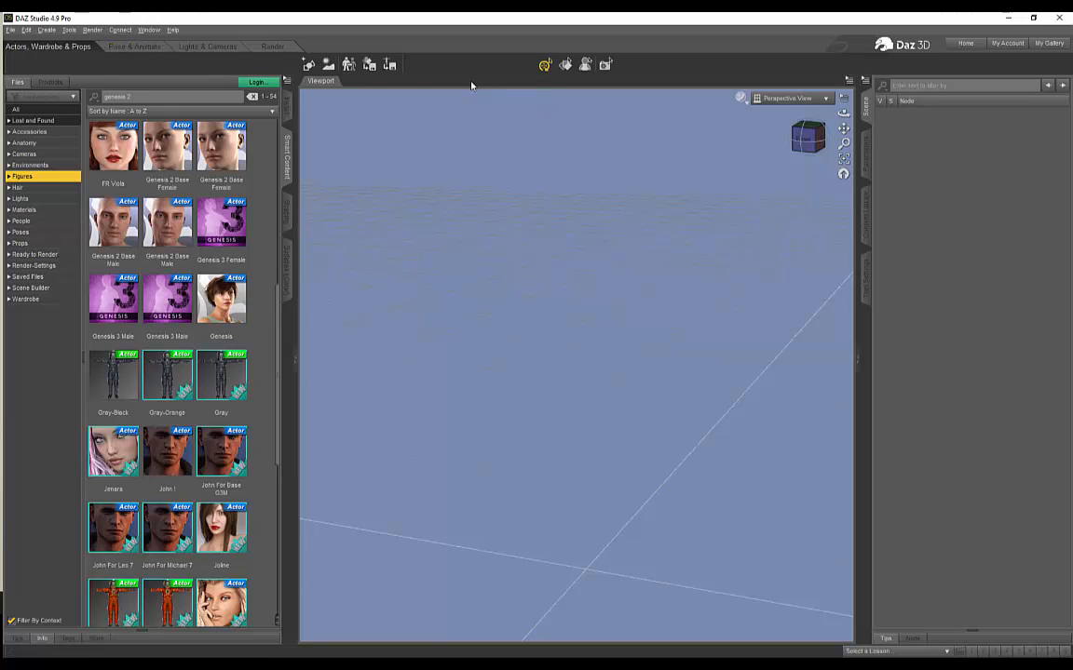
In DAZ Studio, check the Hollywood Blvd option in the workspace layout selection and close the dialog without changing the layout.
{"action": "left_click", "coordinate": [151, 30]}
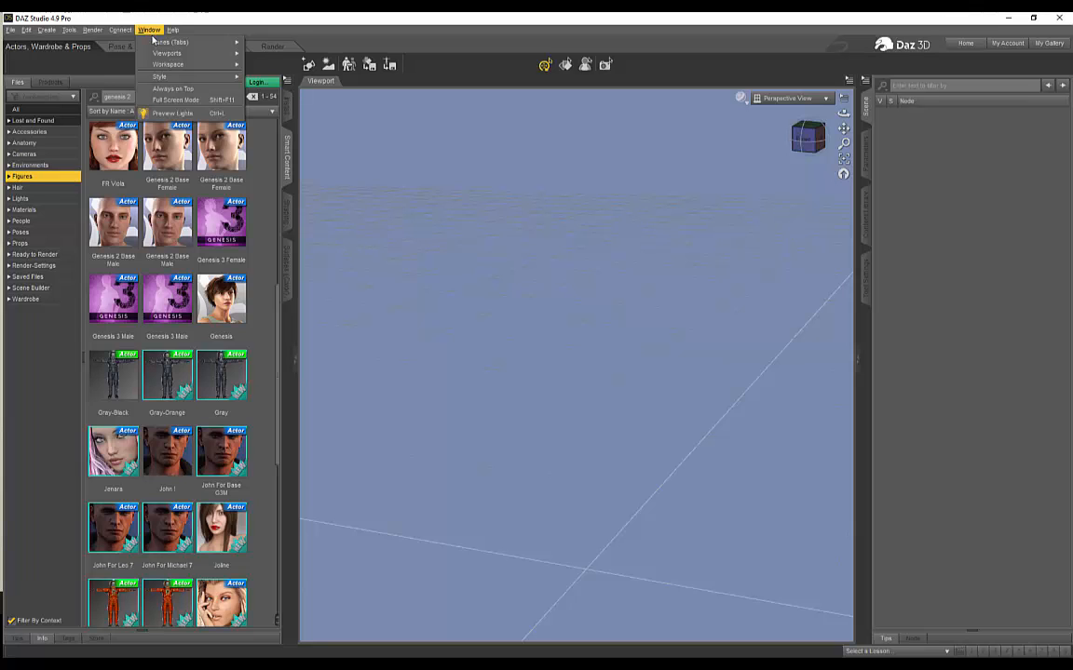
{"action": "mouse_move", "coordinate": [168, 67]}
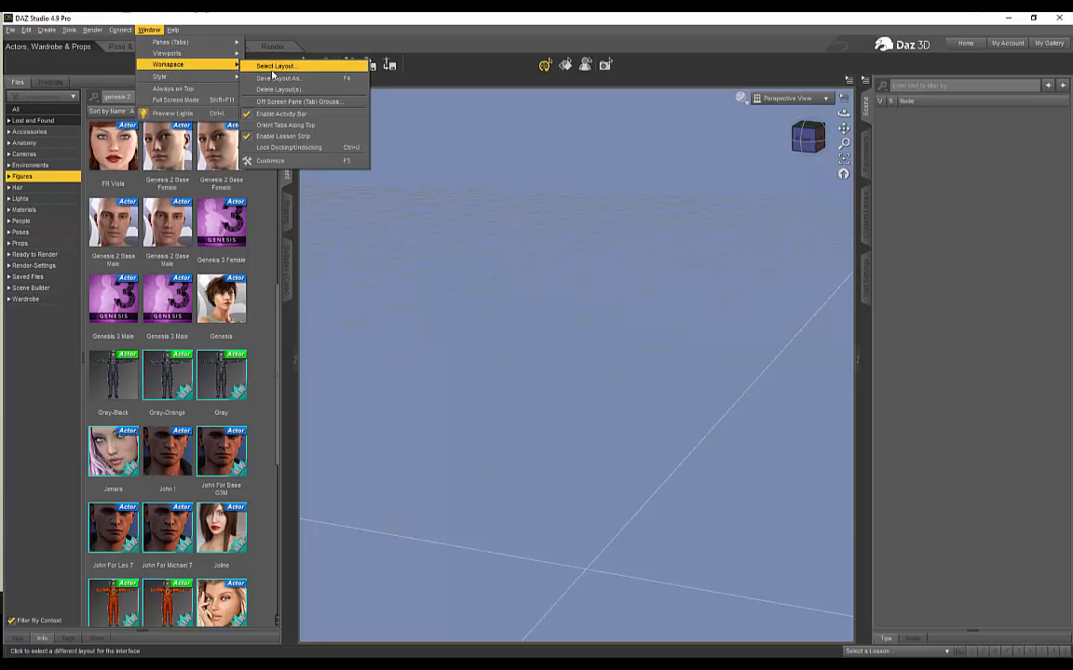
{"action": "left_click", "coordinate": [272, 66]}
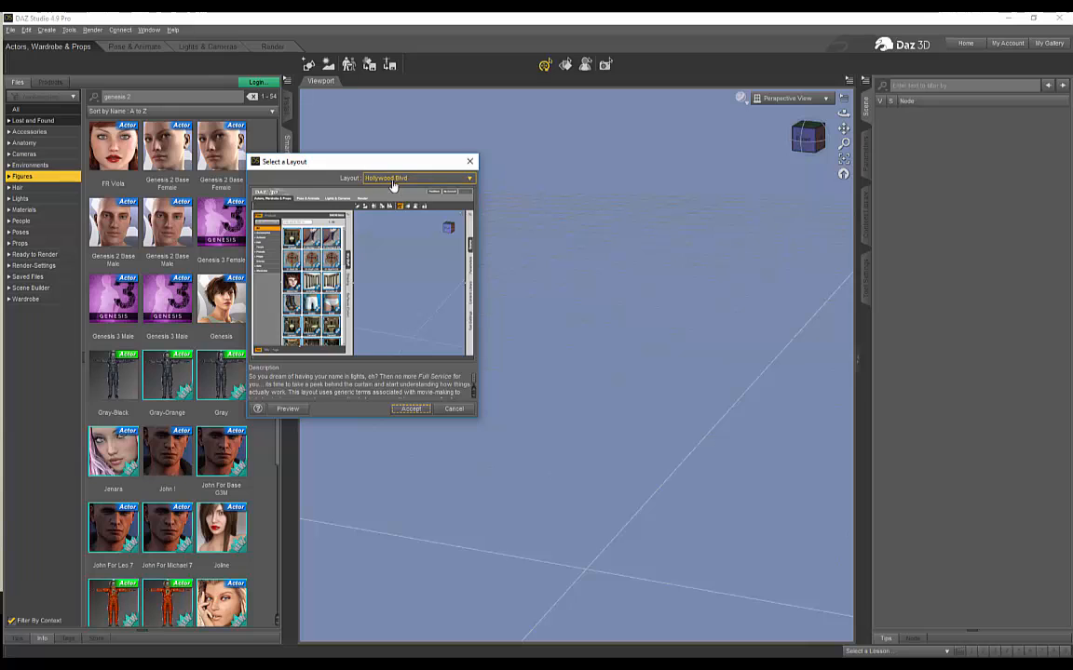
{"action": "left_click_drag", "start_coordinate": [354, 164], "coordinate": [380, 162]}
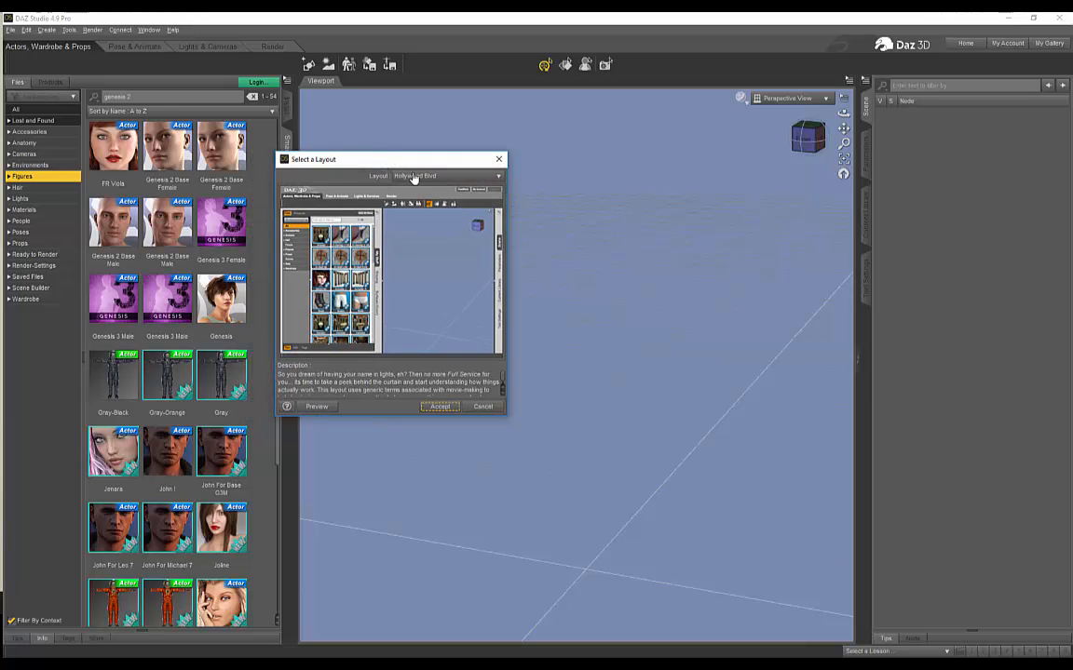
{"action": "left_click", "coordinate": [496, 159]}
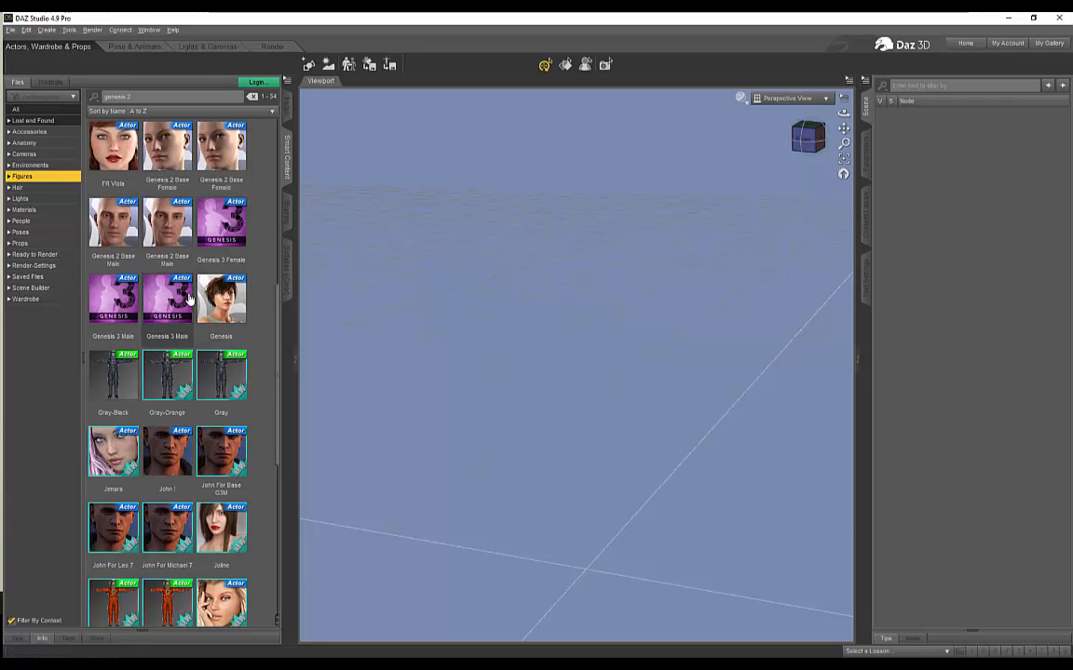
Load the Genesis 2 Base Female figure into the scene and view it from the front.
{"action": "scroll", "coordinate": [179, 391], "scroll_direction": "up", "scroll_amount": 3}
{"action": "mouse_move", "coordinate": [173, 384]}
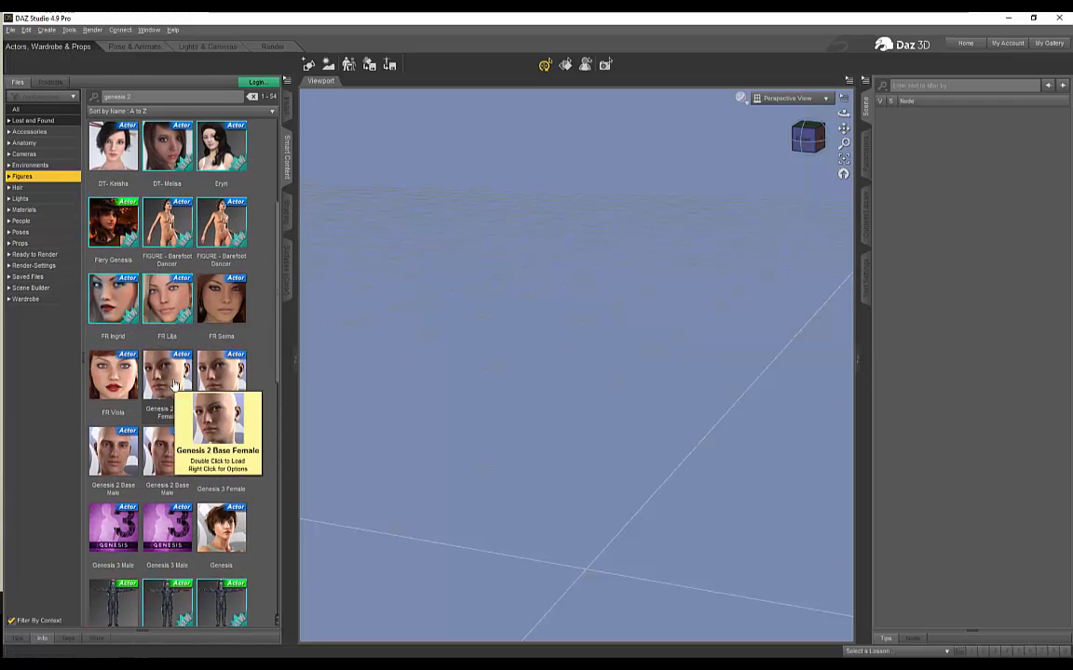
{"action": "double_click", "coordinate": [181, 383]}
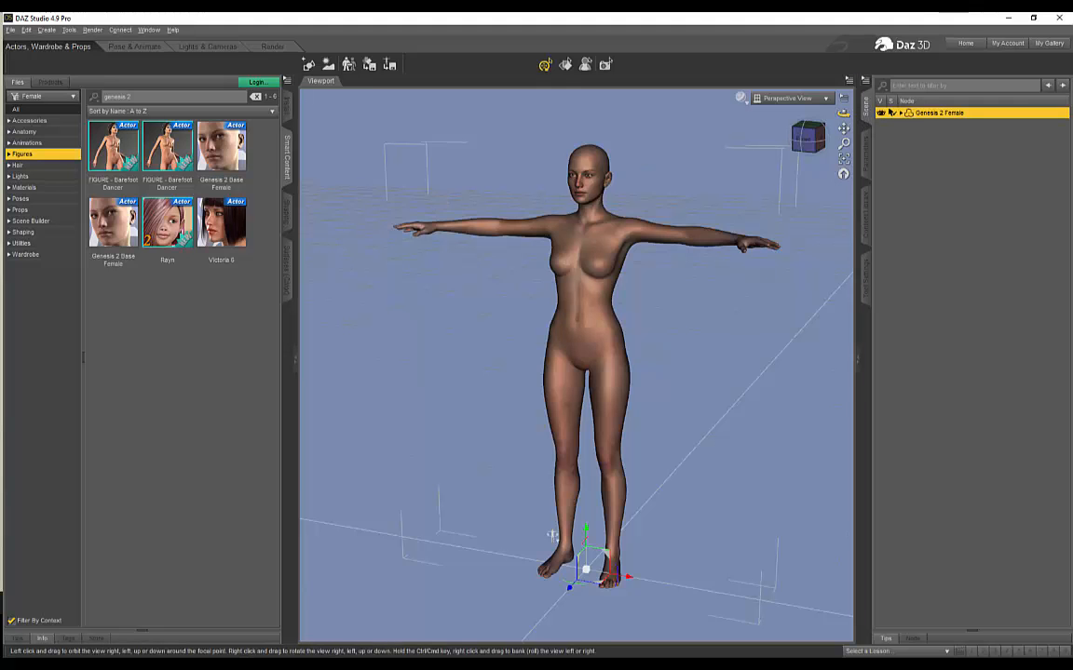
{"action": "mouse_move", "coordinate": [843, 112]}
{"action": "left_mouse_down"}
{"action": "mouse_move", "coordinate": [867, 108]}
{"action": "mouse_move", "coordinate": [827, 115]}
{"action": "left_mouse_up"}
{"action": "scroll", "coordinate": [661, 291], "scroll_direction": "down", "scroll_amount": 2}
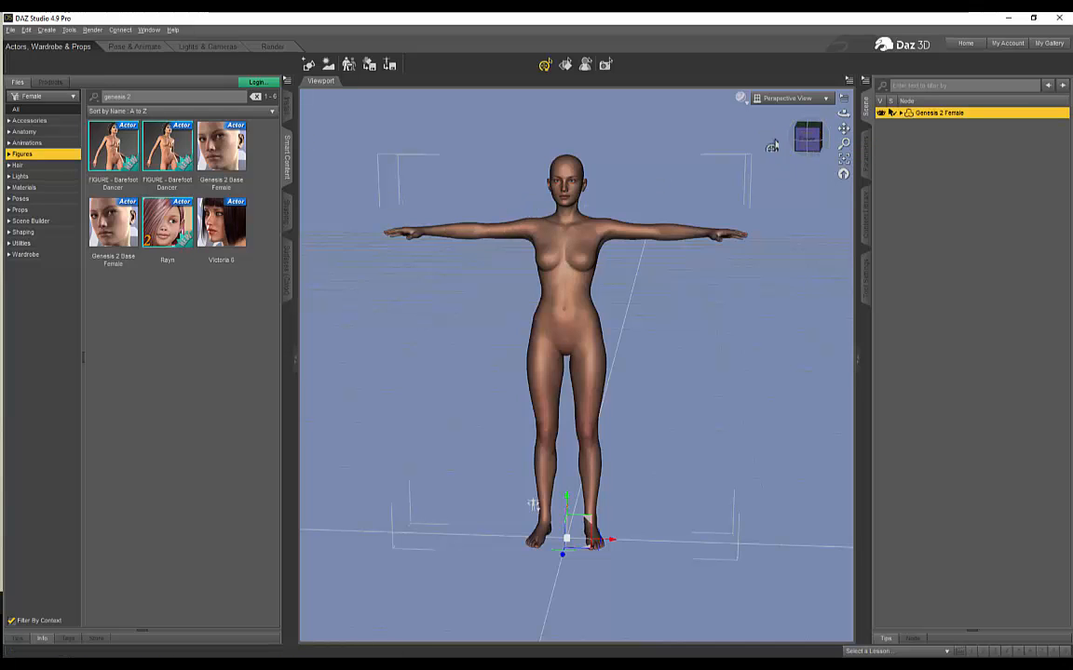
{"action": "left_click_drag", "start_coordinate": [772, 146], "coordinate": [615, 154]}
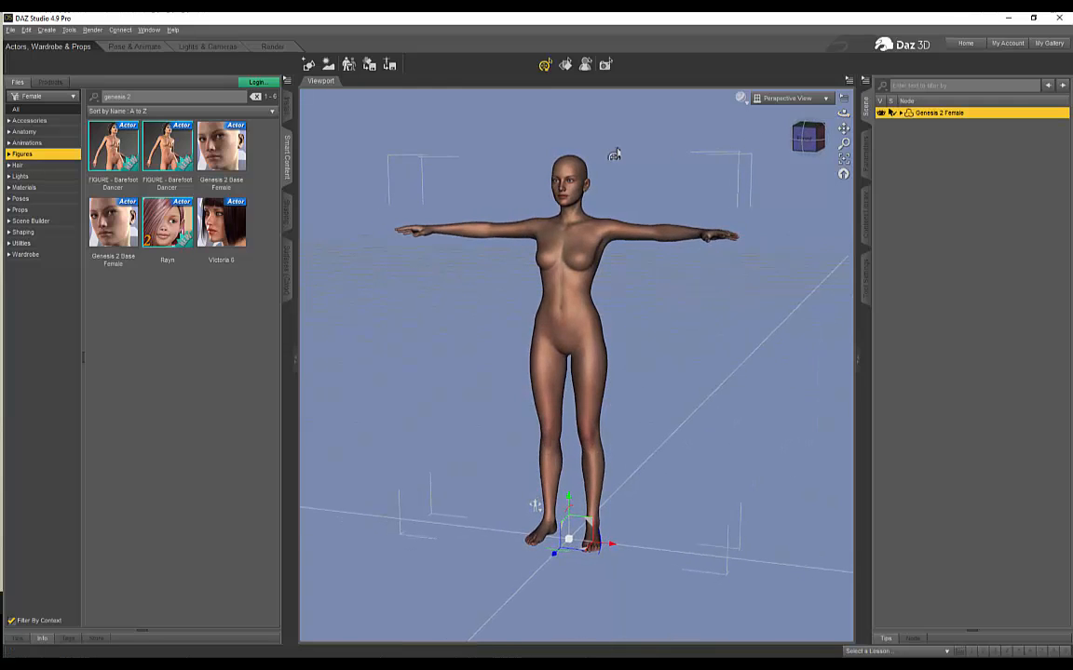
Export the figure as an Autodesk FBX file named femaletutorial in the Desktop folder TUTORIAL > Files > FBX.
{"action": "left_click", "coordinate": [10, 30]}
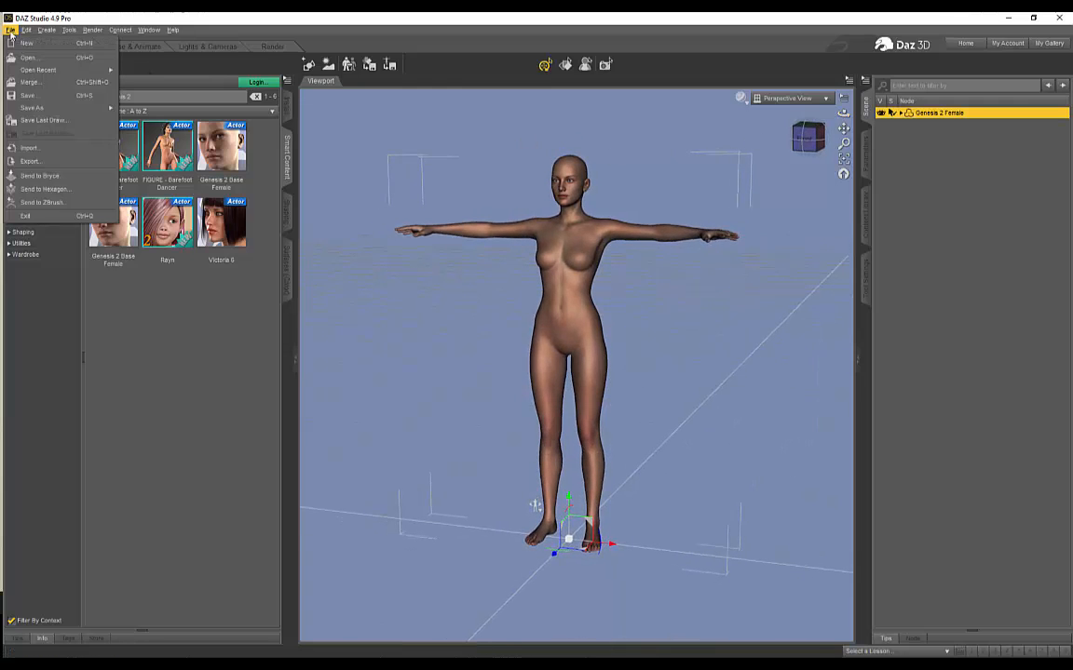
{"action": "left_click", "coordinate": [54, 164]}
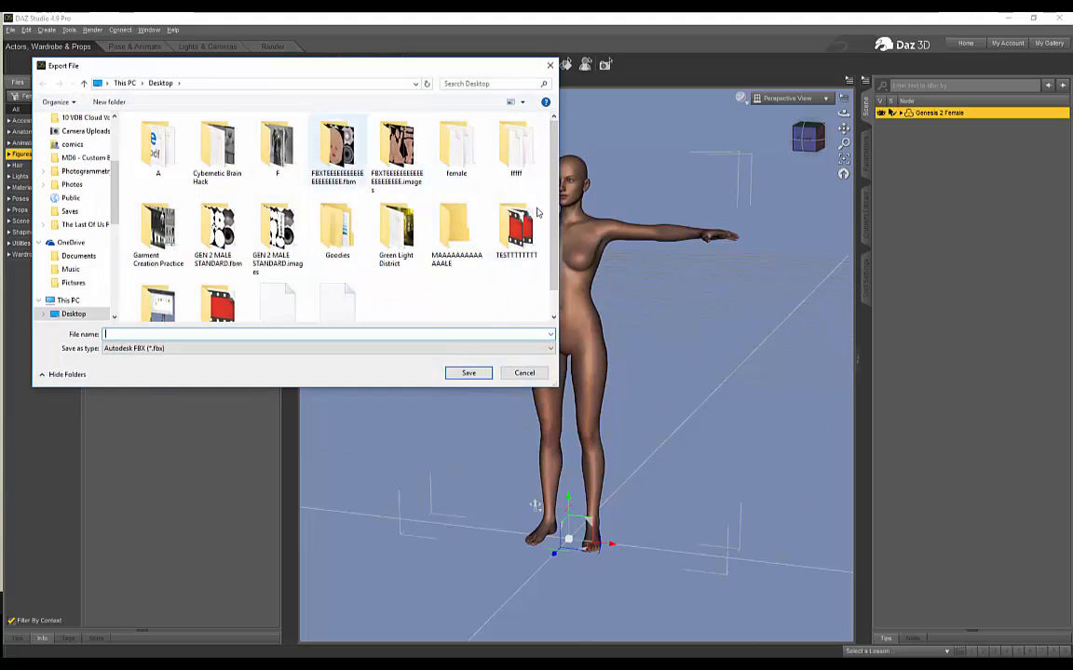
{"action": "scroll", "coordinate": [276, 264], "scroll_direction": "down", "scroll_amount": 1}
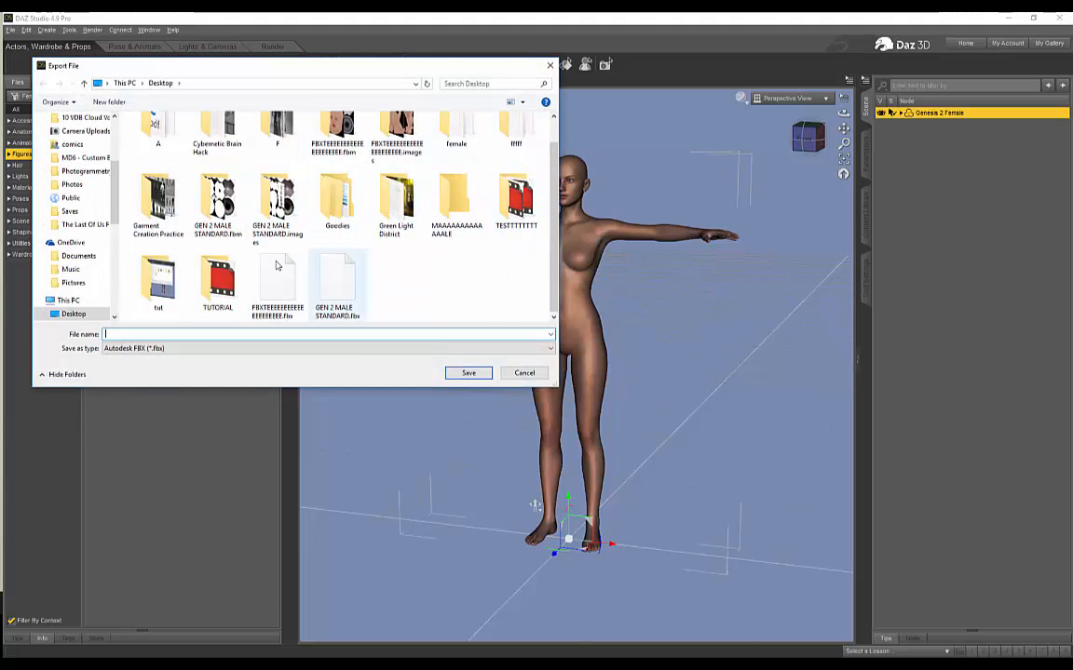
{"action": "double_click", "coordinate": [215, 280]}
{"action": "double_click", "coordinate": [149, 135]}
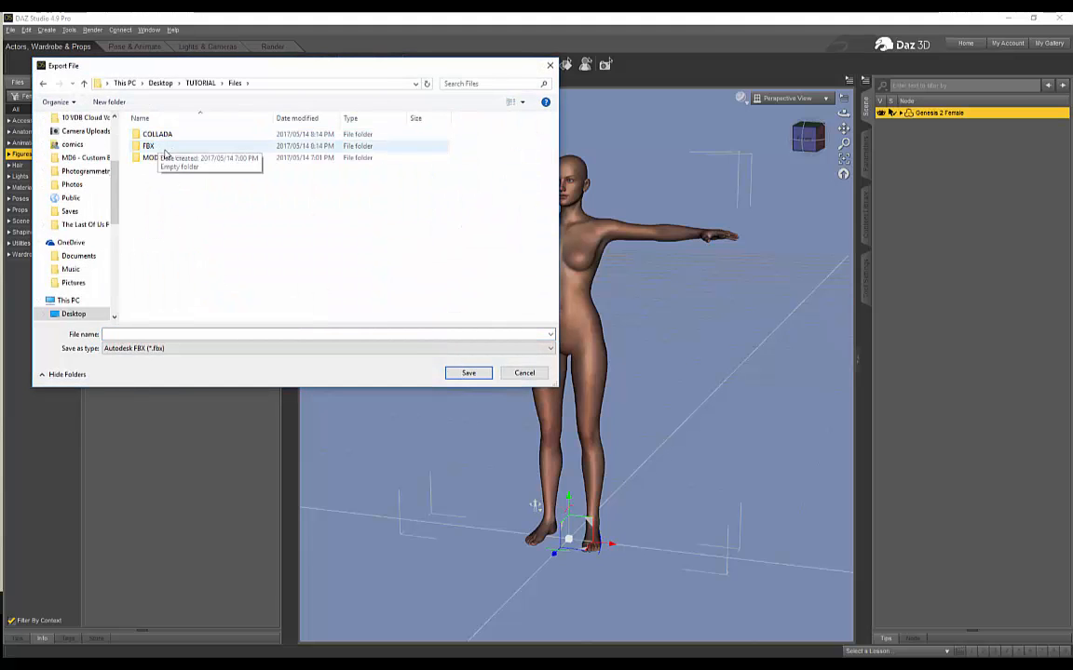
{"action": "double_click", "coordinate": [154, 159]}
{"action": "left_click", "coordinate": [138, 334]}
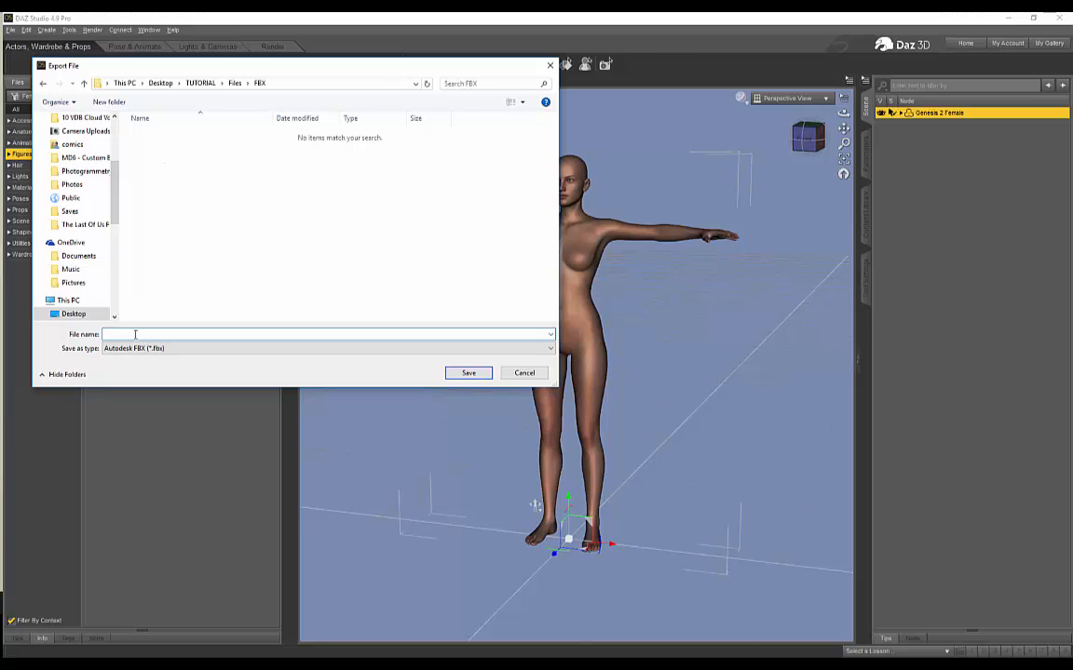
{"action": "type", "text": "femaletutorial"}
{"action": "left_click", "coordinate": [450, 372]}
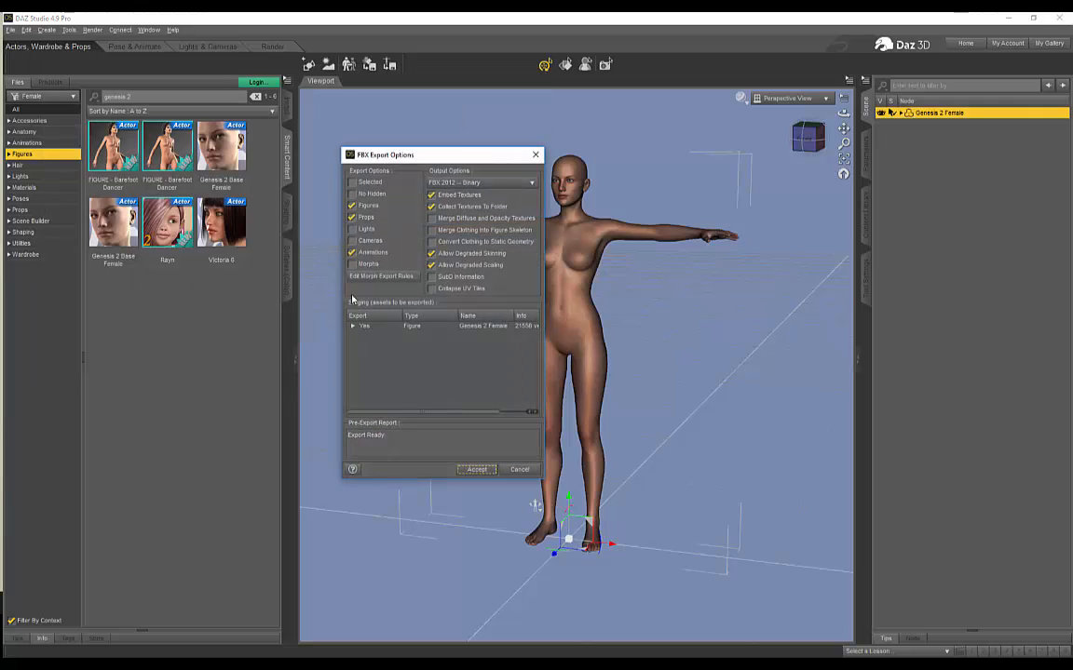
Review the FBX export options, keeping Figures and Collect Textures To Folder enabled, and accept the export.
{"action": "left_click_drag", "start_coordinate": [396, 162], "coordinate": [384, 158]}
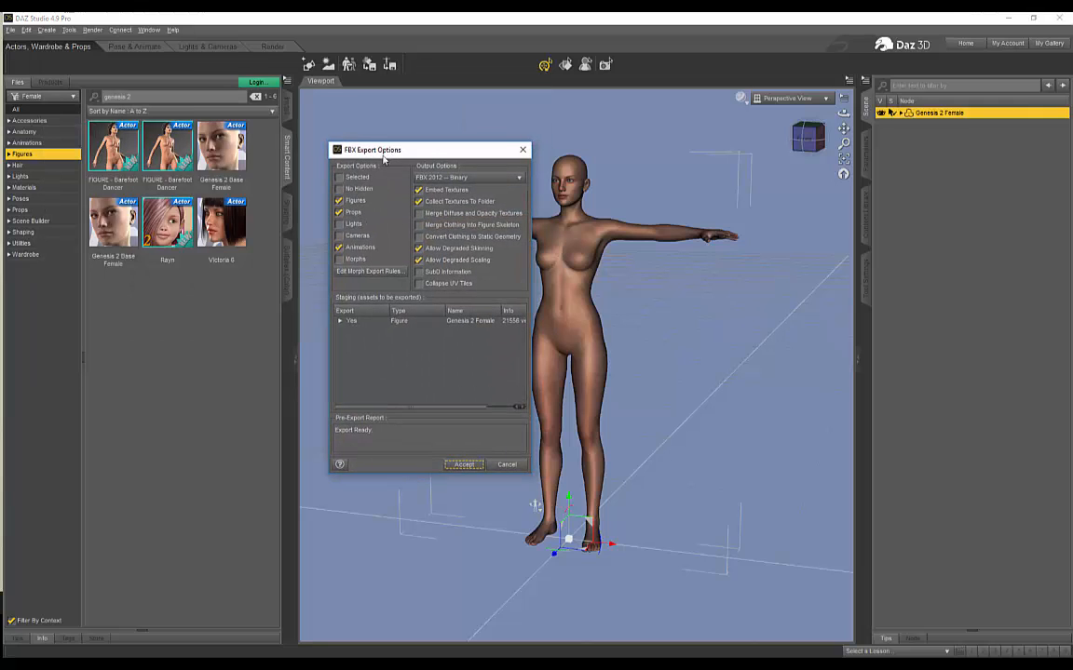
{"action": "left_click", "coordinate": [372, 202]}
{"action": "left_click", "coordinate": [371, 202]}
{"action": "left_click", "coordinate": [450, 200]}
{"action": "left_click", "coordinate": [450, 199]}
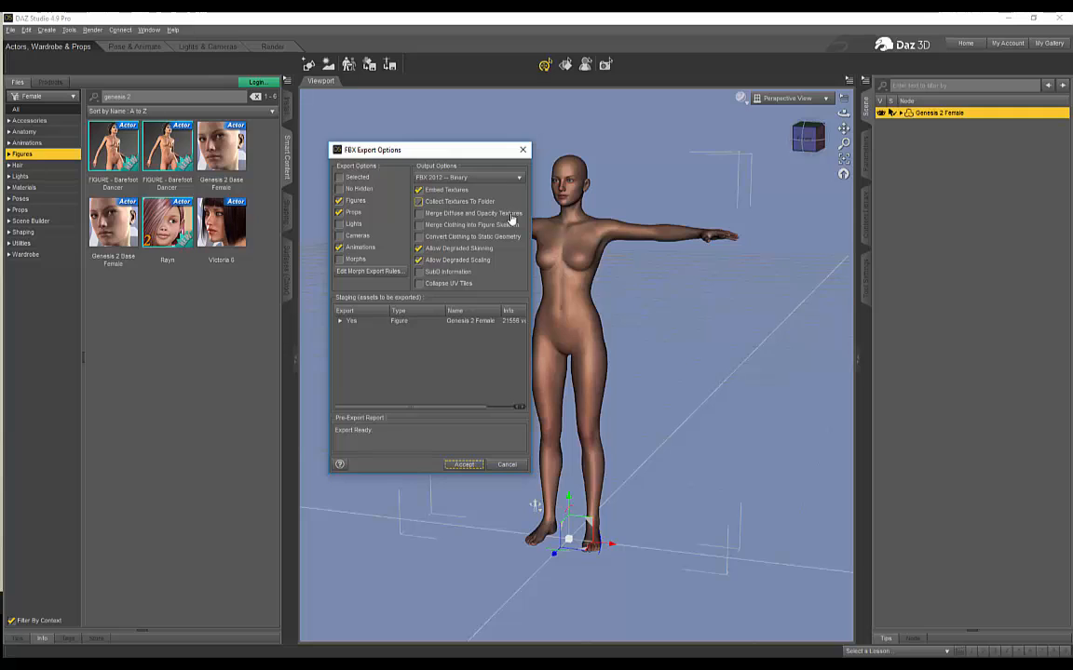
{"action": "left_click", "coordinate": [470, 260]}
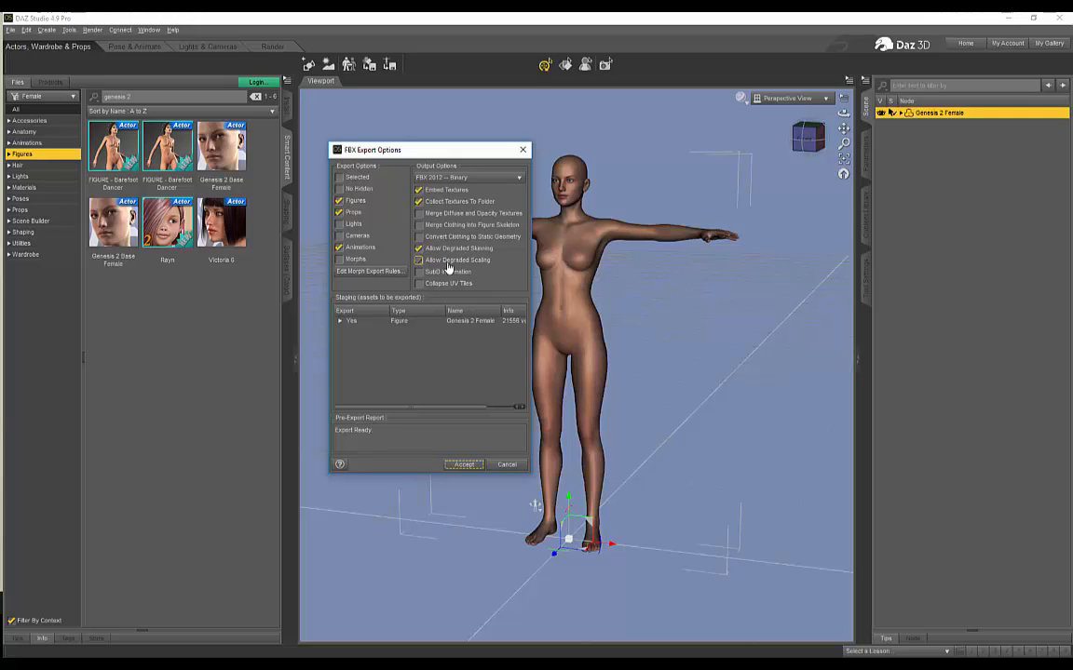
{"action": "left_click", "coordinate": [463, 465]}
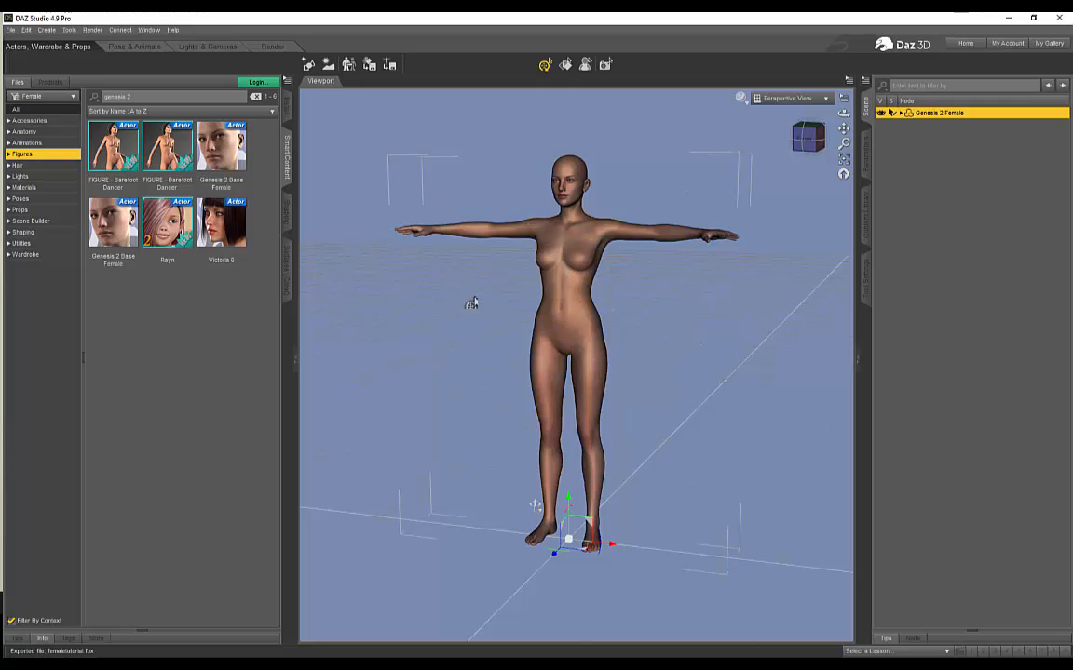
Switch to the Mixamo website in Chrome and open the Upload a Character dialog.
{"action": "left_click", "coordinate": [730, 664]}
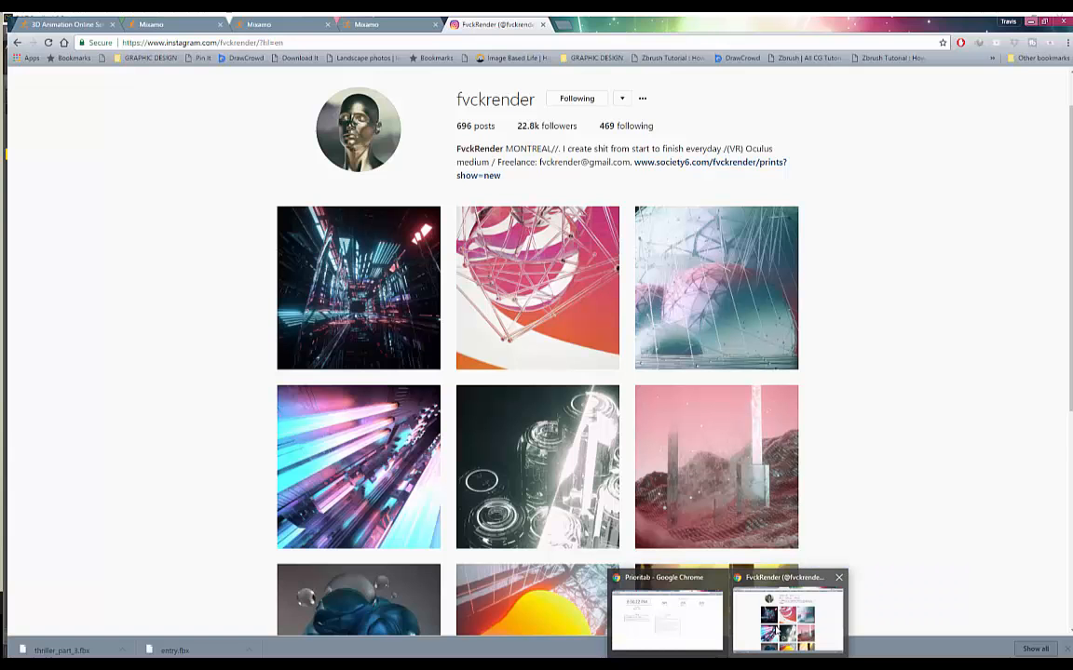
{"action": "left_click", "coordinate": [775, 631]}
{"action": "left_click", "coordinate": [77, 19]}
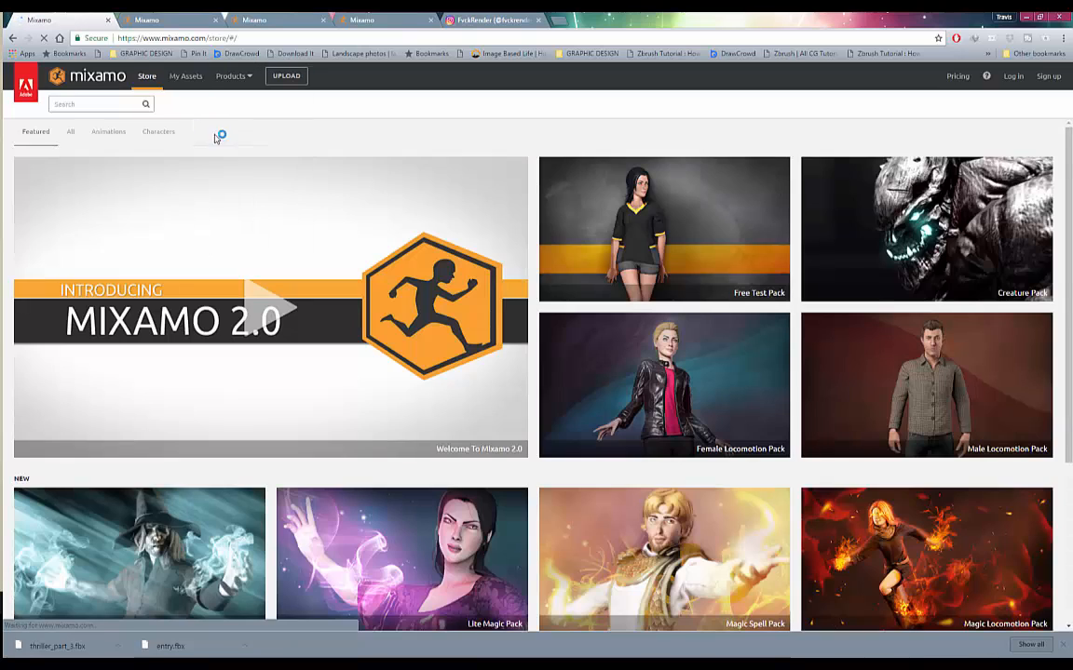
{"action": "left_click", "coordinate": [285, 82]}
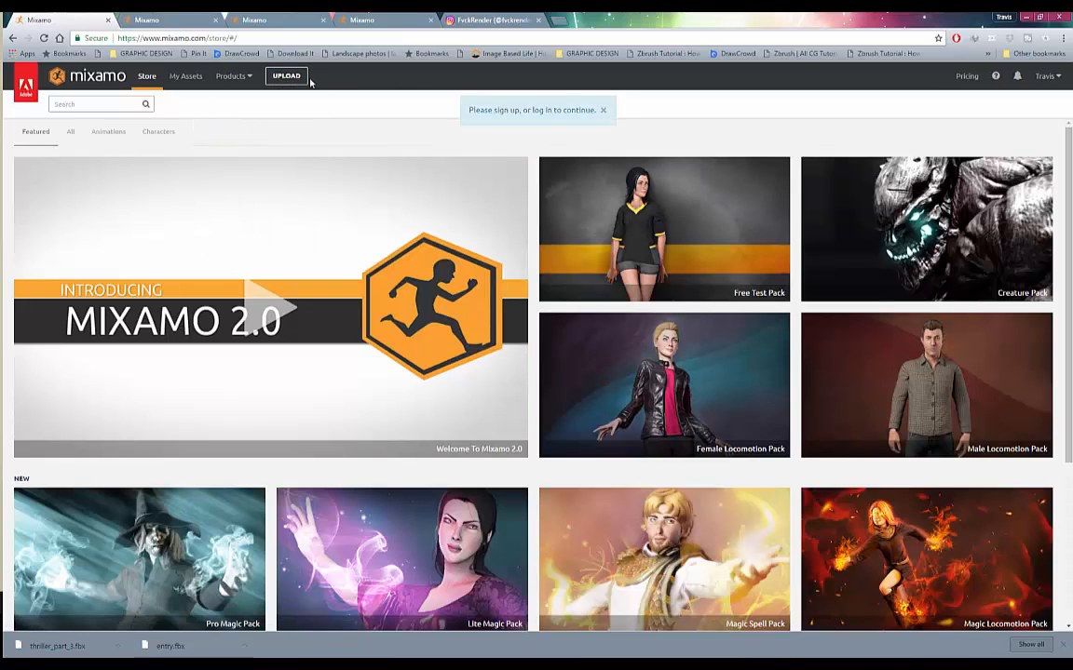
{"action": "left_click", "coordinate": [290, 77]}
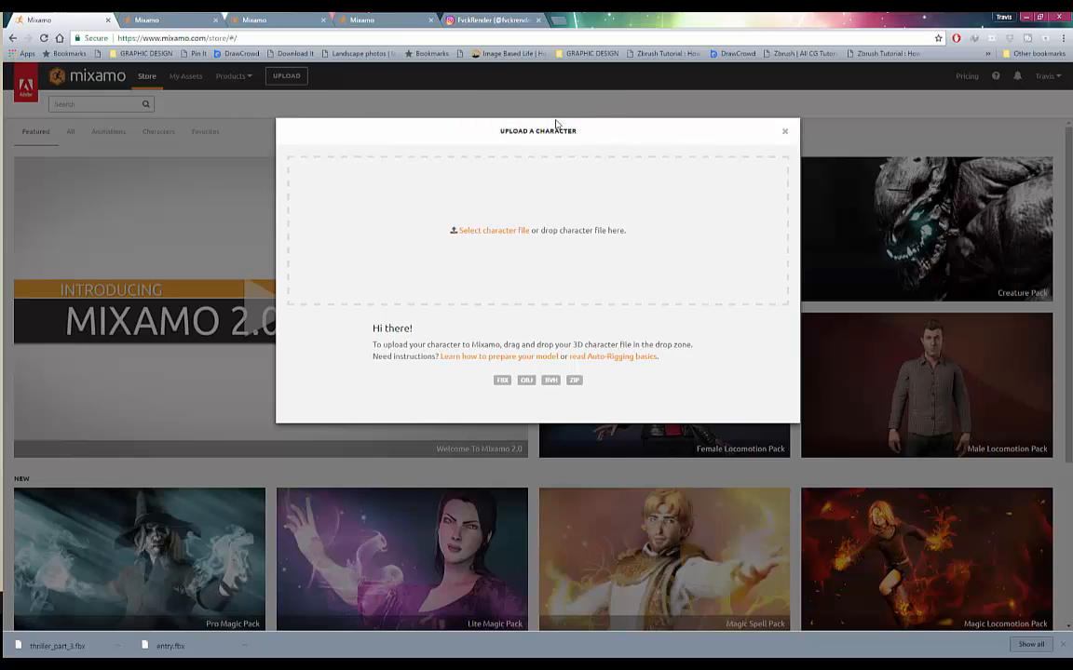
Restore the browser to a smaller window, minimize DAZ Studio, and move the browser clear of the desktop icons.
{"action": "left_click_drag", "start_coordinate": [586, 17], "coordinate": [716, 63]}
{"action": "left_click", "coordinate": [832, 25]}
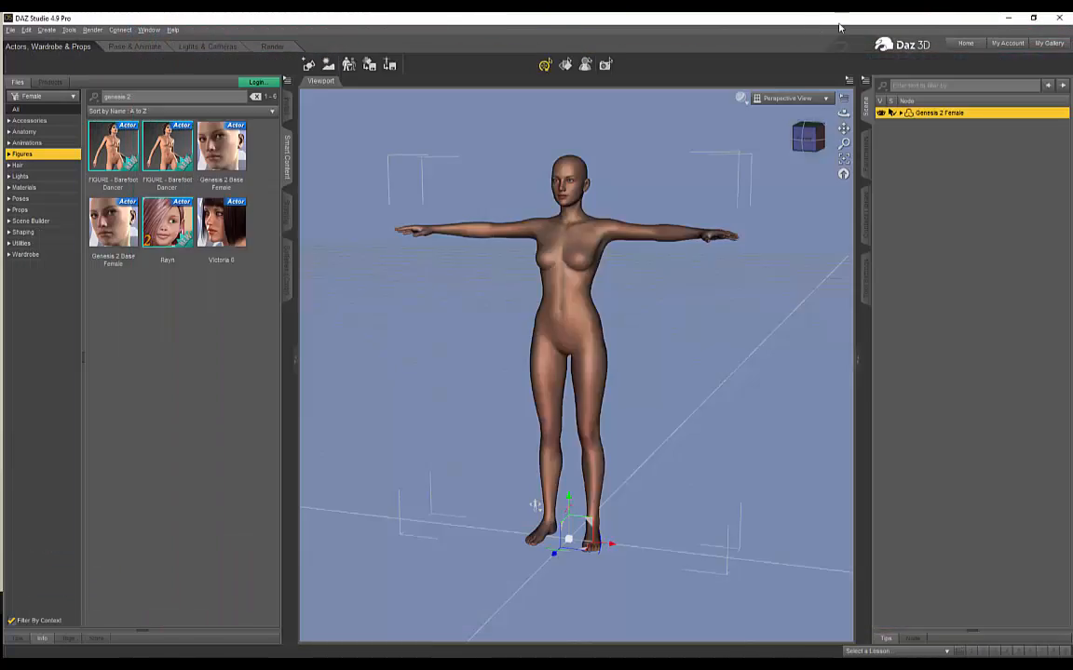
{"action": "left_click", "coordinate": [1032, 20]}
{"action": "left_click", "coordinate": [1001, 21]}
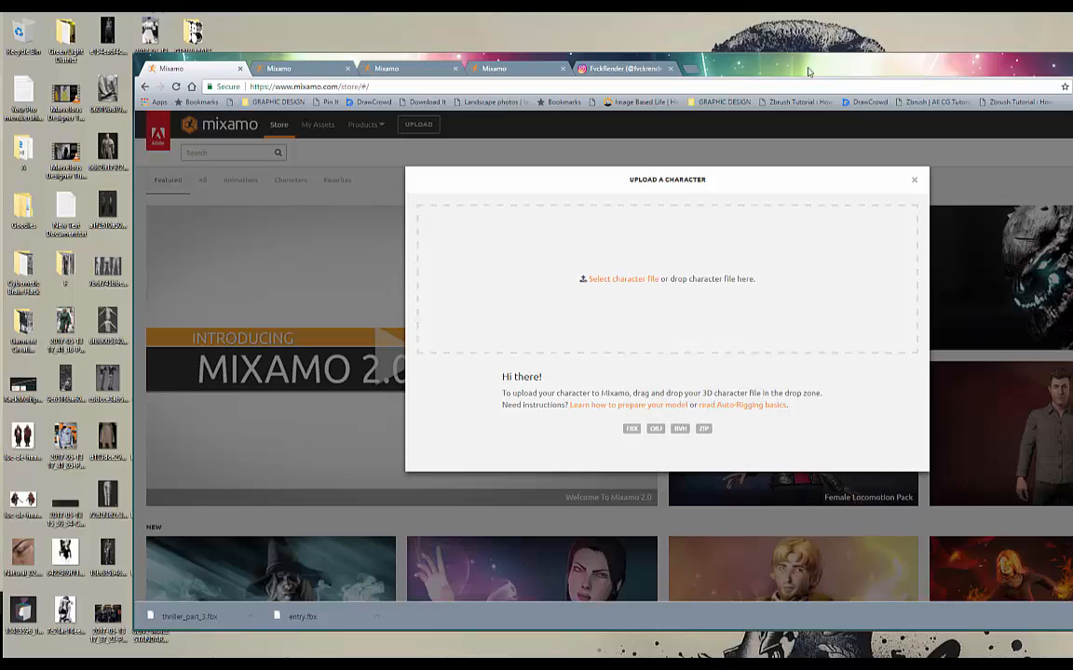
{"action": "left_click_drag", "start_coordinate": [807, 70], "coordinate": [897, 69]}
Check the exported character file in TUTORIAL > Files > FBX beside the upload dialog, then minimize the folder and reposition the browser.
{"action": "double_click", "coordinate": [154, 276]}
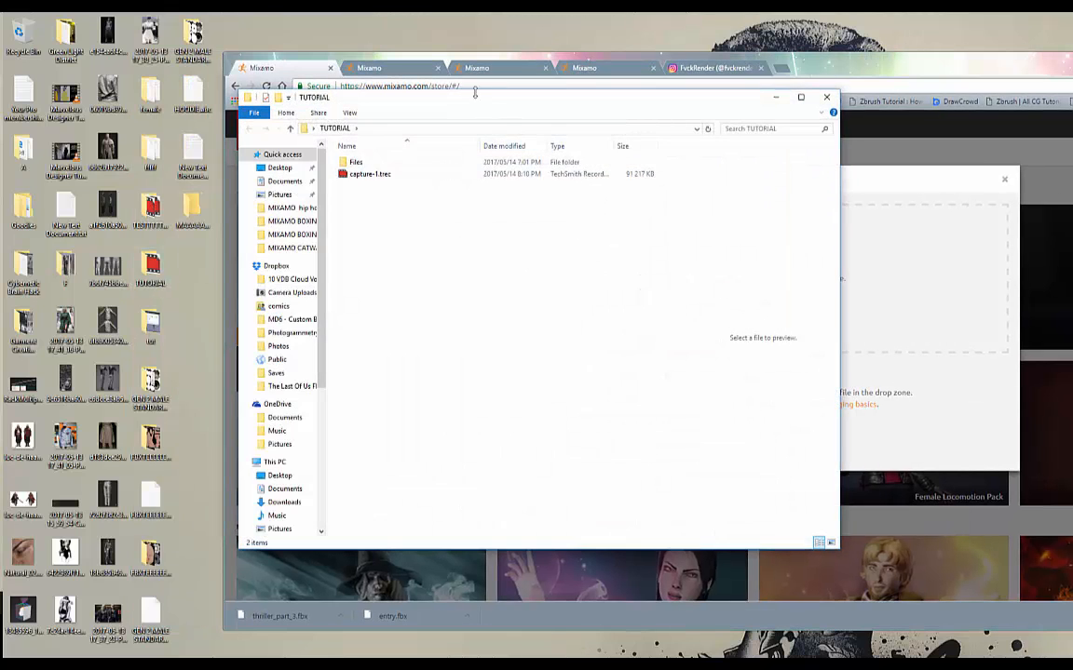
{"action": "left_click_drag", "start_coordinate": [474, 94], "coordinate": [288, 127]}
{"action": "double_click", "coordinate": [169, 194]}
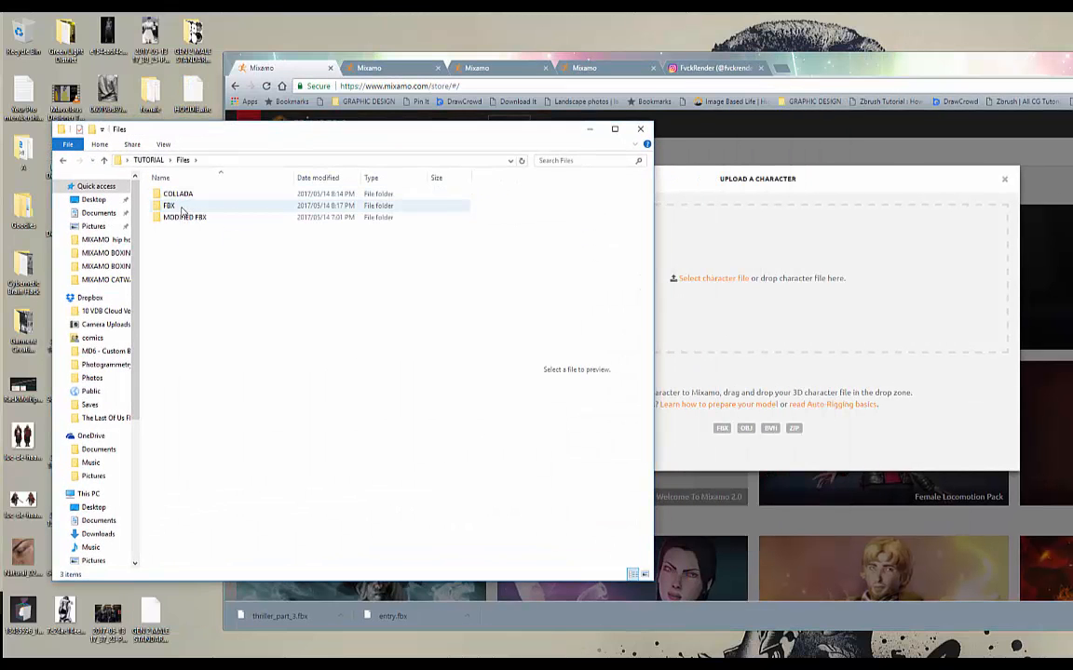
{"action": "double_click", "coordinate": [169, 194]}
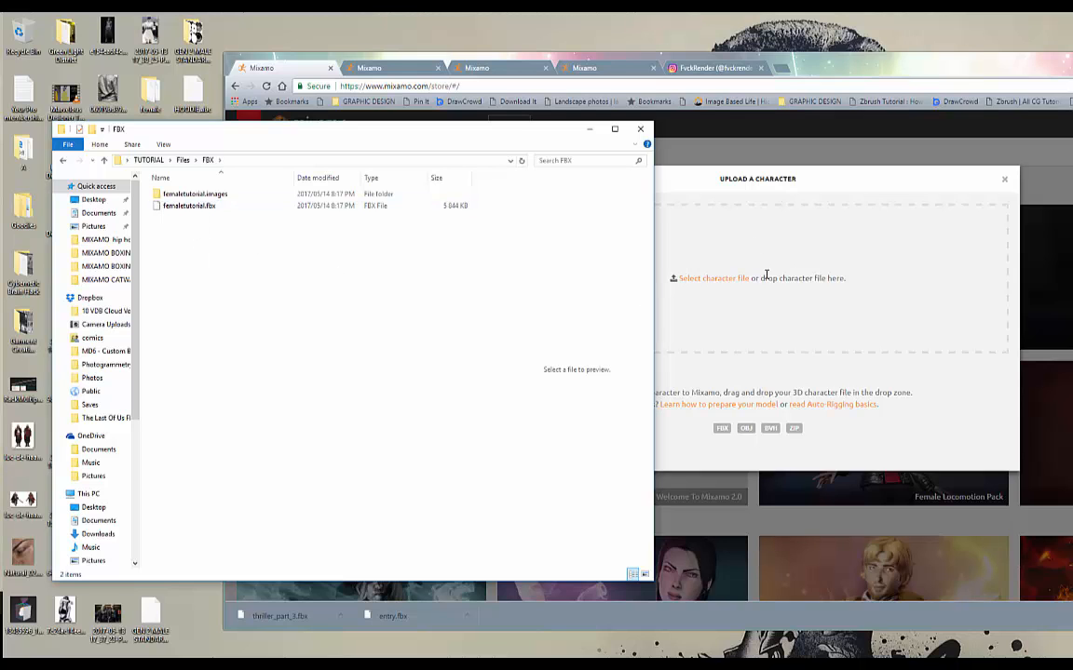
{"action": "left_click", "coordinate": [588, 128]}
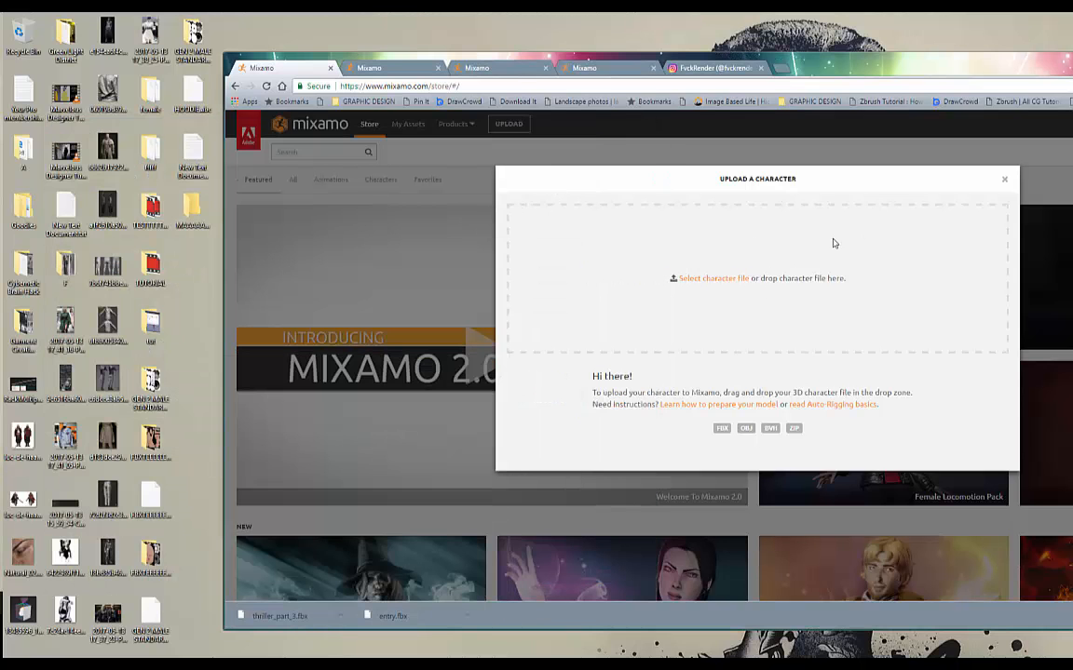
{"action": "left_click_drag", "start_coordinate": [861, 74], "coordinate": [665, 85]}
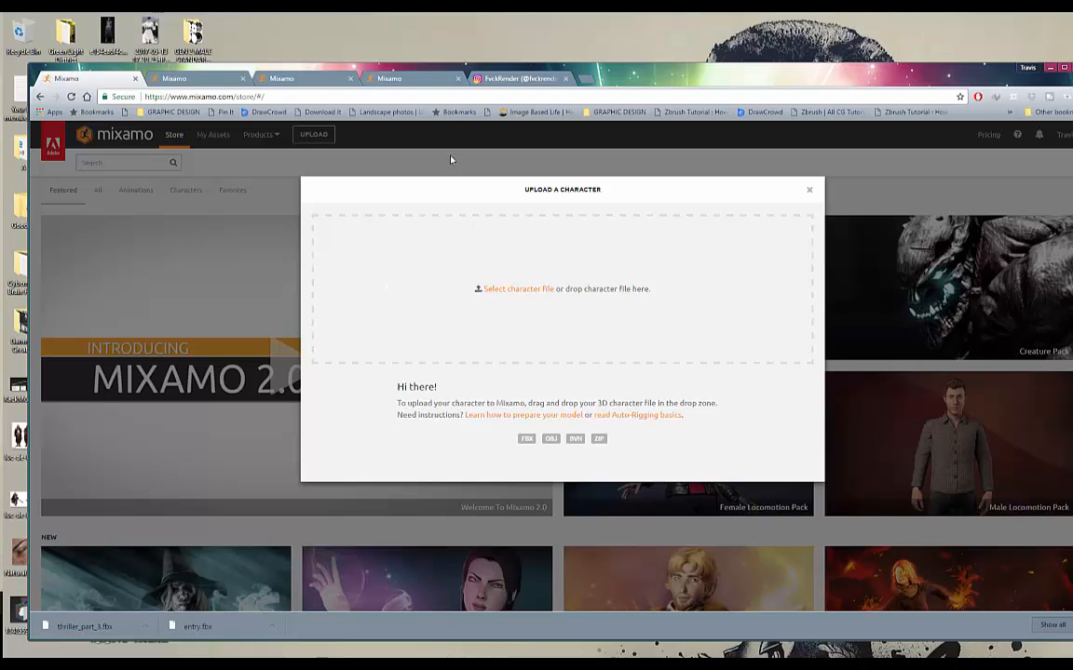
Make the mapped GEN_2_MALE_STANDARD the current Mixamo character, switch to Femalegenesis2 in My Assets, and maximize the browser.
{"action": "left_click", "coordinate": [394, 81]}
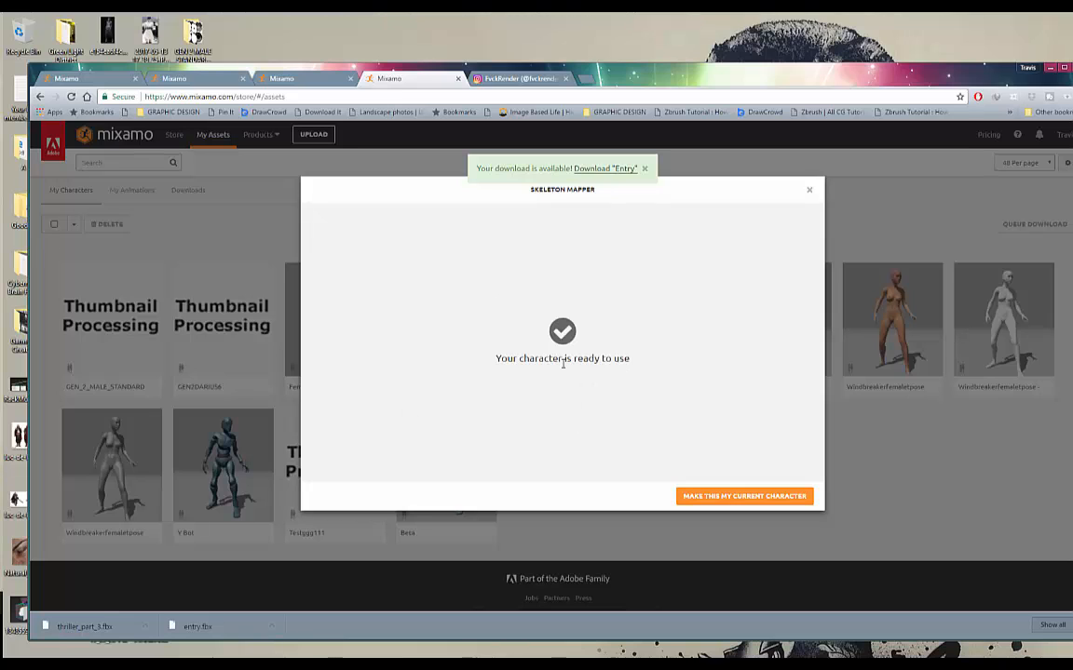
{"action": "left_click", "coordinate": [725, 500]}
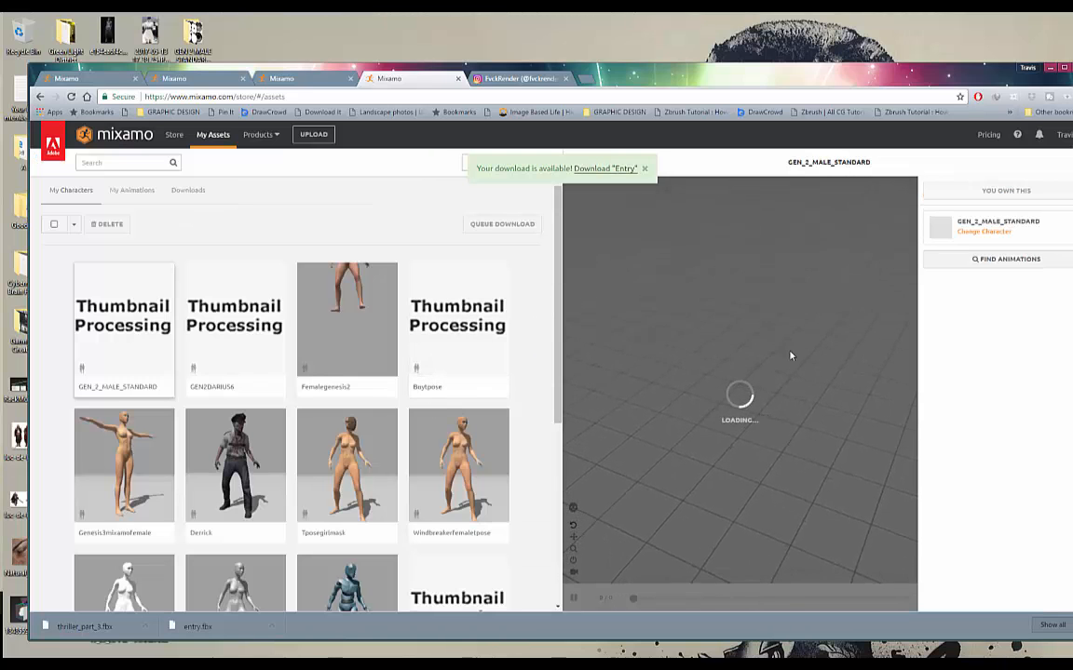
{"action": "left_click", "coordinate": [347, 337]}
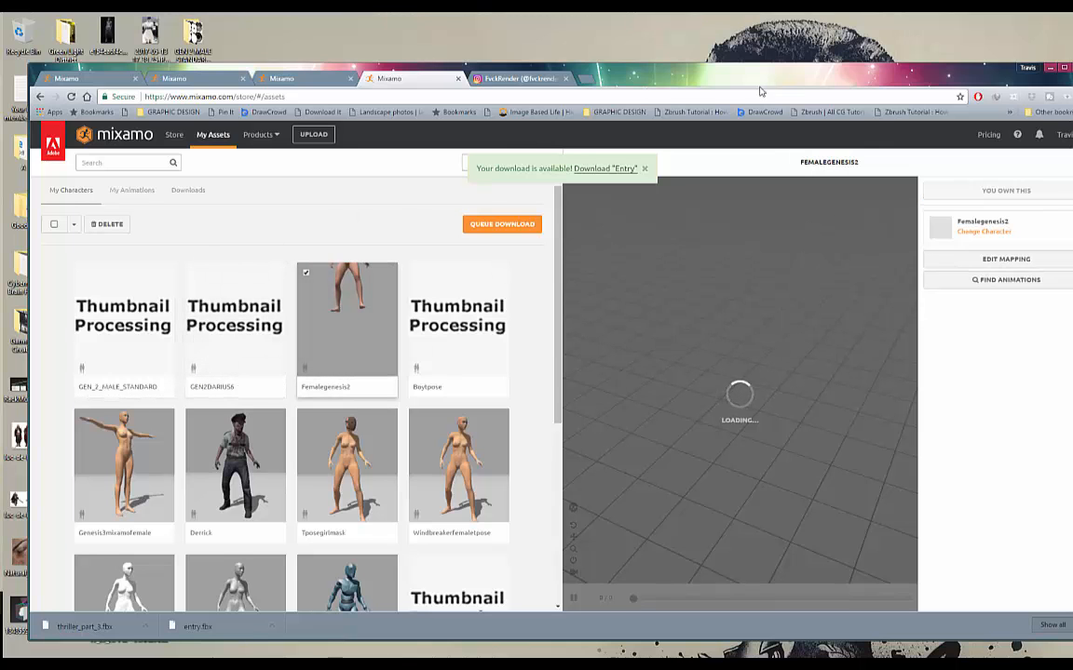
{"action": "left_click_drag", "start_coordinate": [761, 89], "coordinate": [724, 77]}
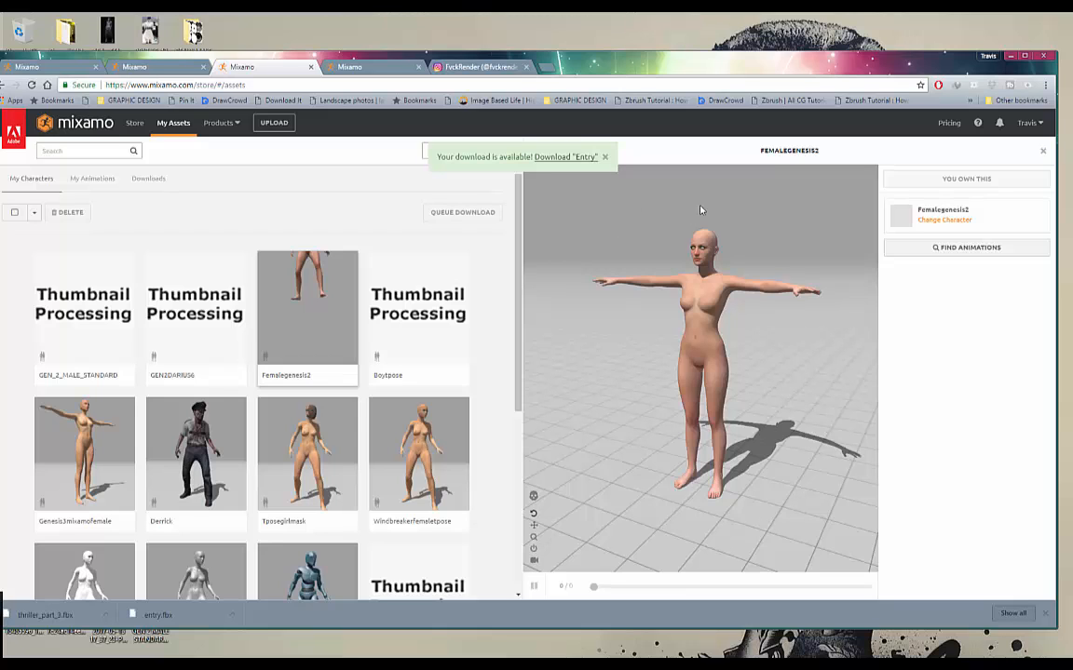
{"action": "double_click", "coordinate": [607, 69]}
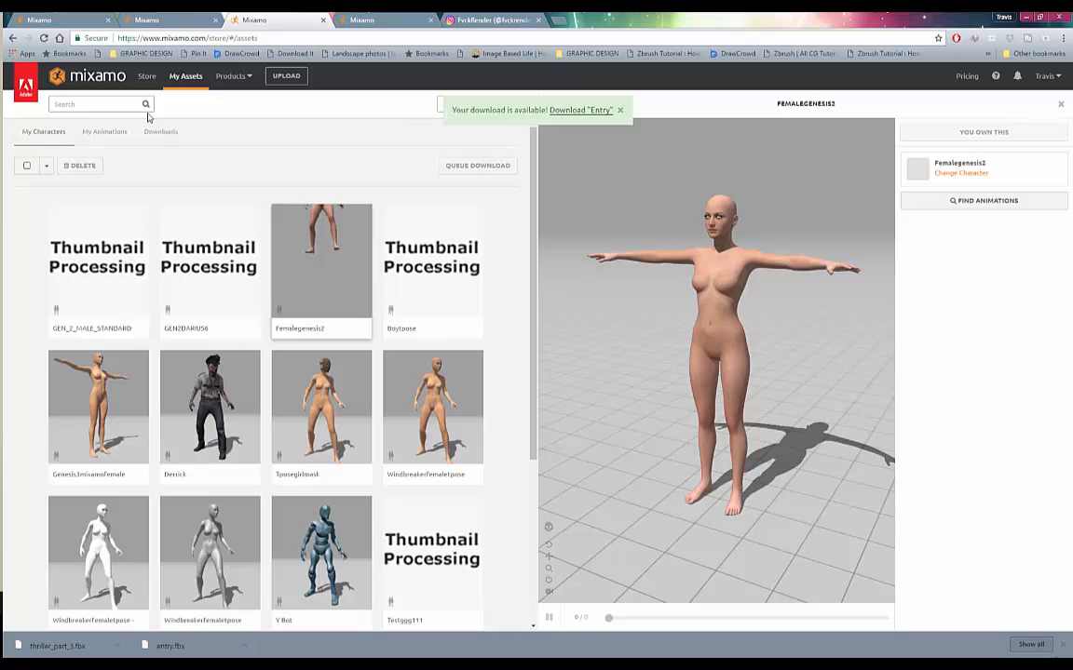
Alternate between the Femalegenesis2 character page and the Mixamo animation library, ending on the animation library.
{"action": "left_click", "coordinate": [159, 23]}
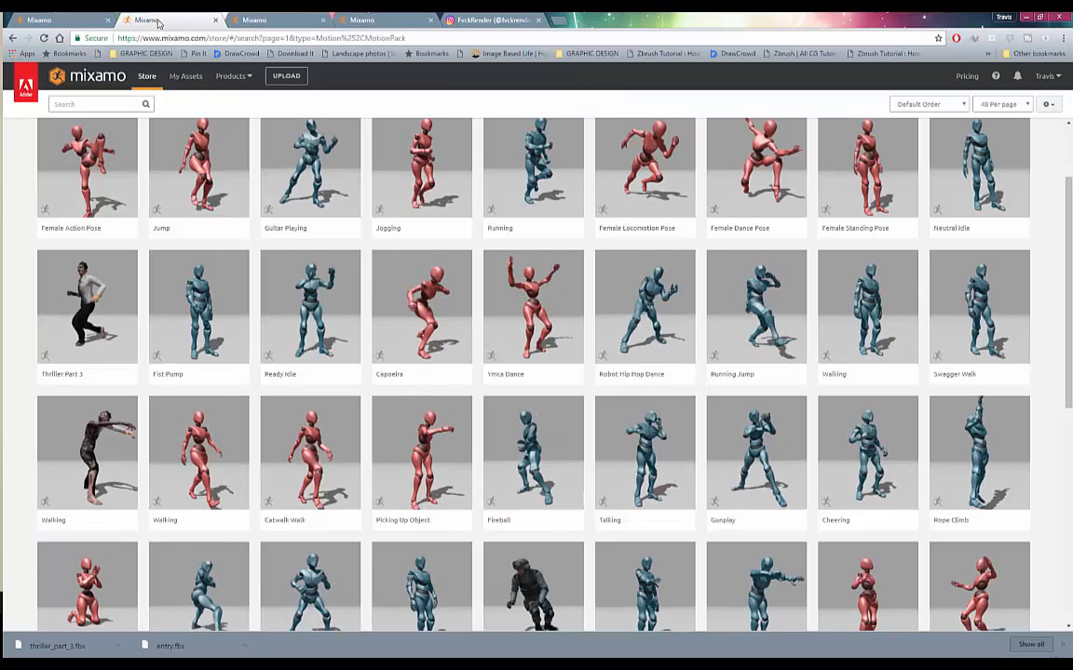
{"action": "left_click", "coordinate": [269, 22]}
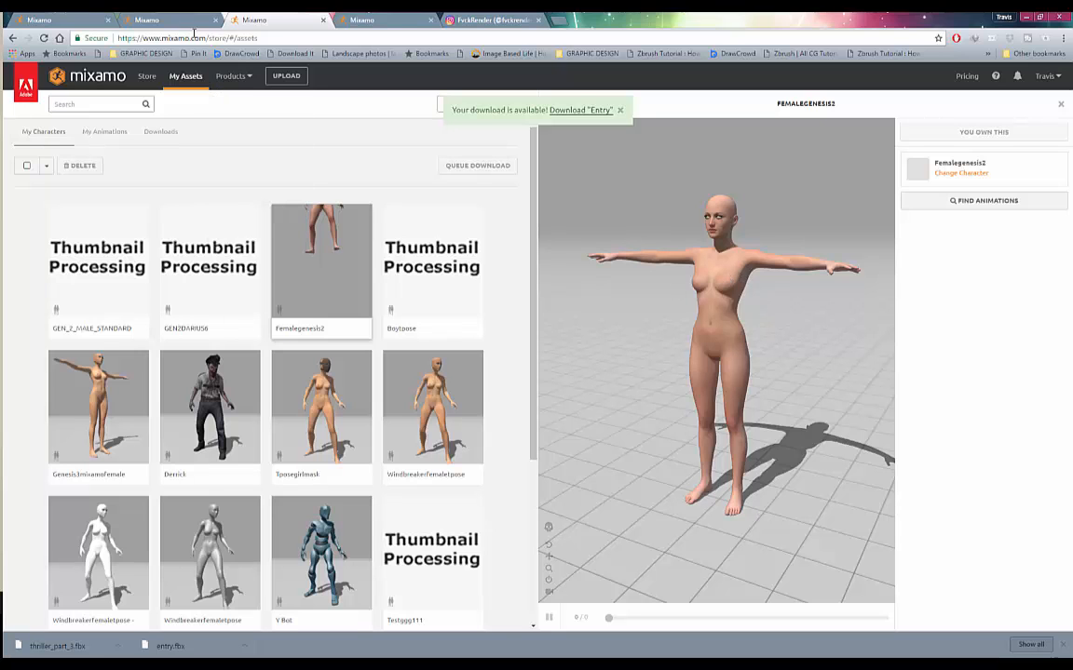
{"action": "left_click", "coordinate": [155, 19]}
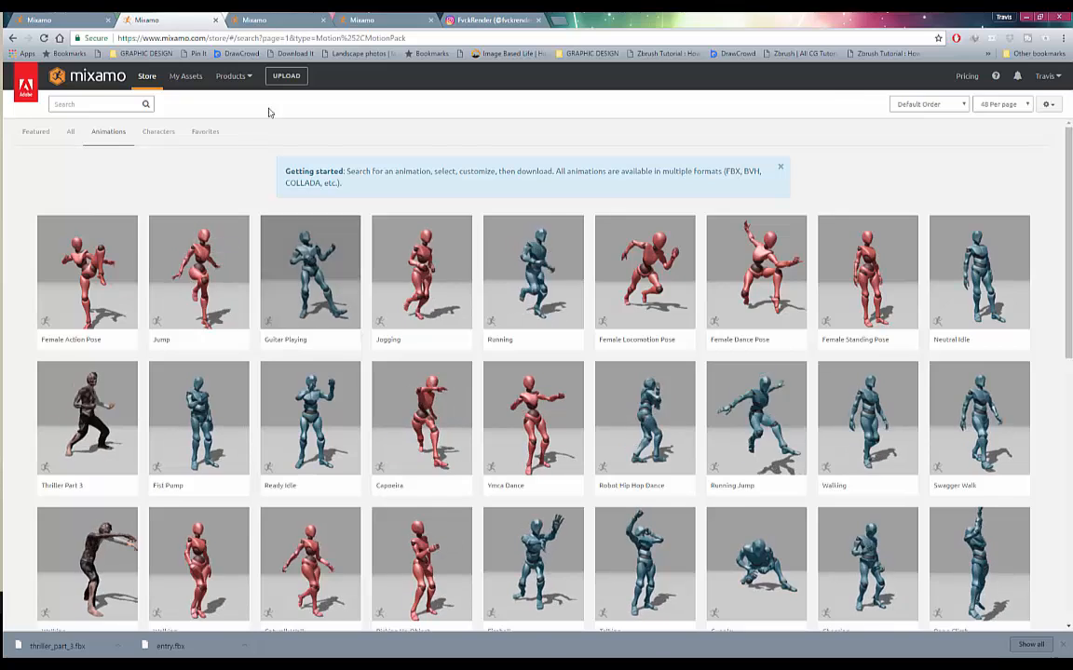
{"action": "left_click", "coordinate": [268, 20]}
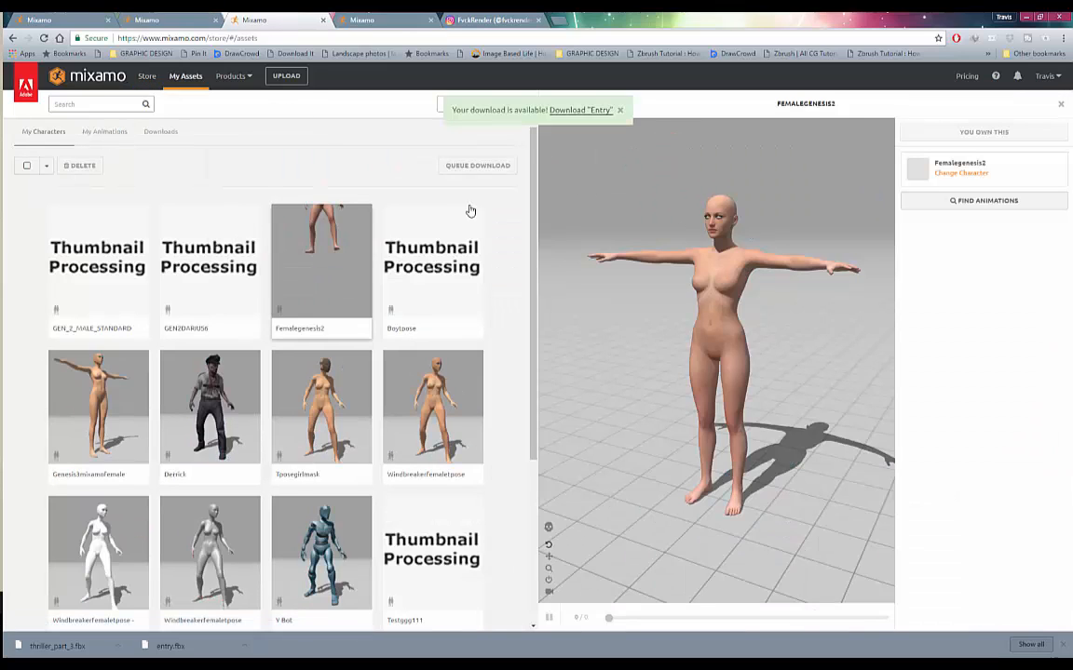
{"action": "left_click", "coordinate": [149, 20]}
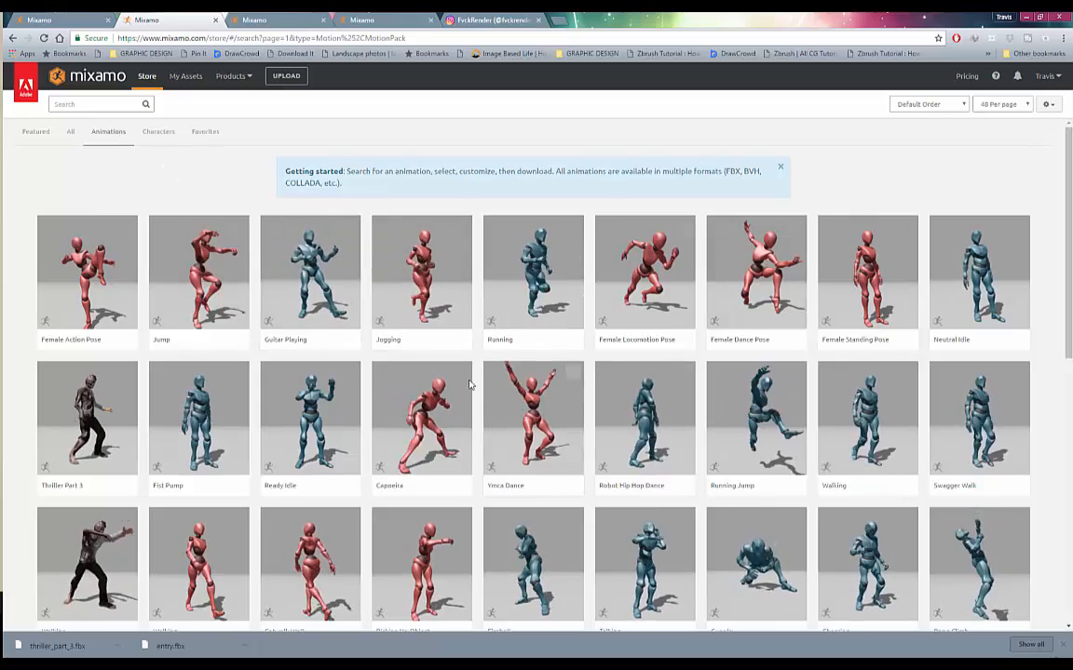
Browse the Mixamo animation library to examine the available motions.
{"action": "scroll", "coordinate": [536, 186], "scroll_direction": "down", "scroll_amount": 1}
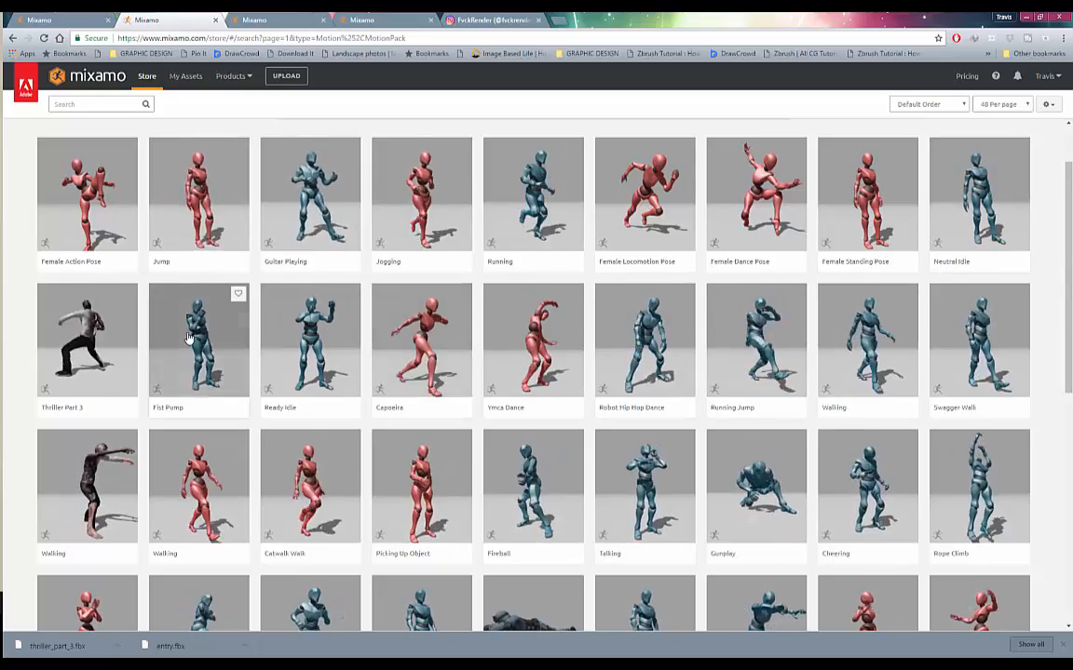
{"action": "scroll", "coordinate": [196, 340], "scroll_direction": "down", "scroll_amount": 1}
{"action": "scroll", "coordinate": [244, 353], "scroll_direction": "down", "scroll_amount": 1}
{"action": "scroll", "coordinate": [270, 355], "scroll_direction": "up", "scroll_amount": 1}
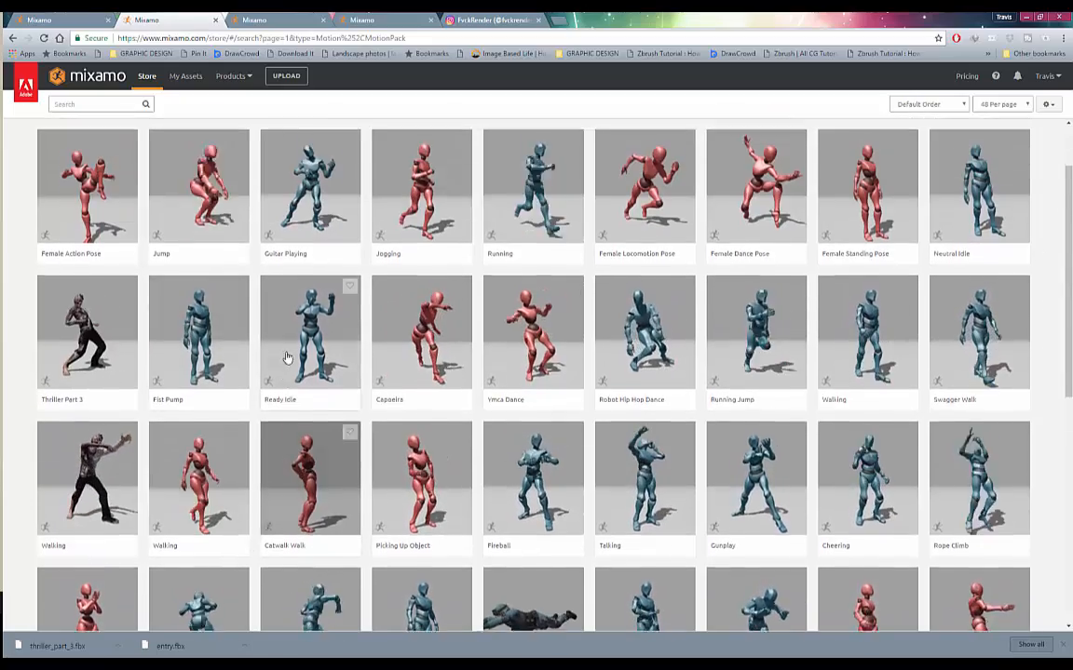
{"action": "scroll", "coordinate": [287, 358], "scroll_direction": "up", "scroll_amount": 1}
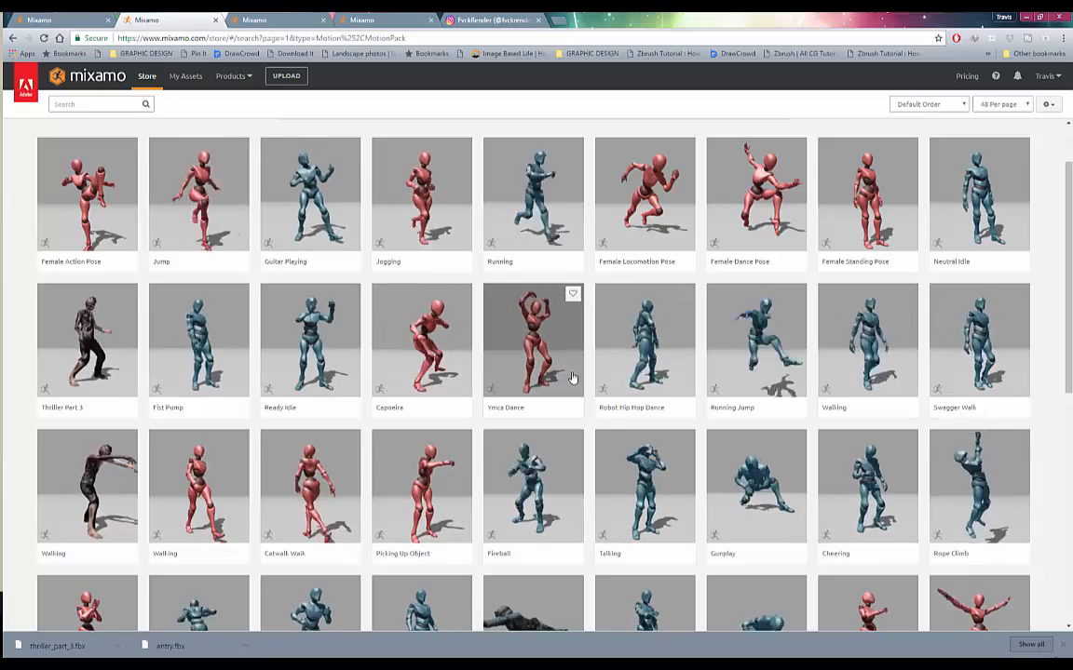
{"action": "scroll", "coordinate": [559, 377], "scroll_direction": "down", "scroll_amount": 3}
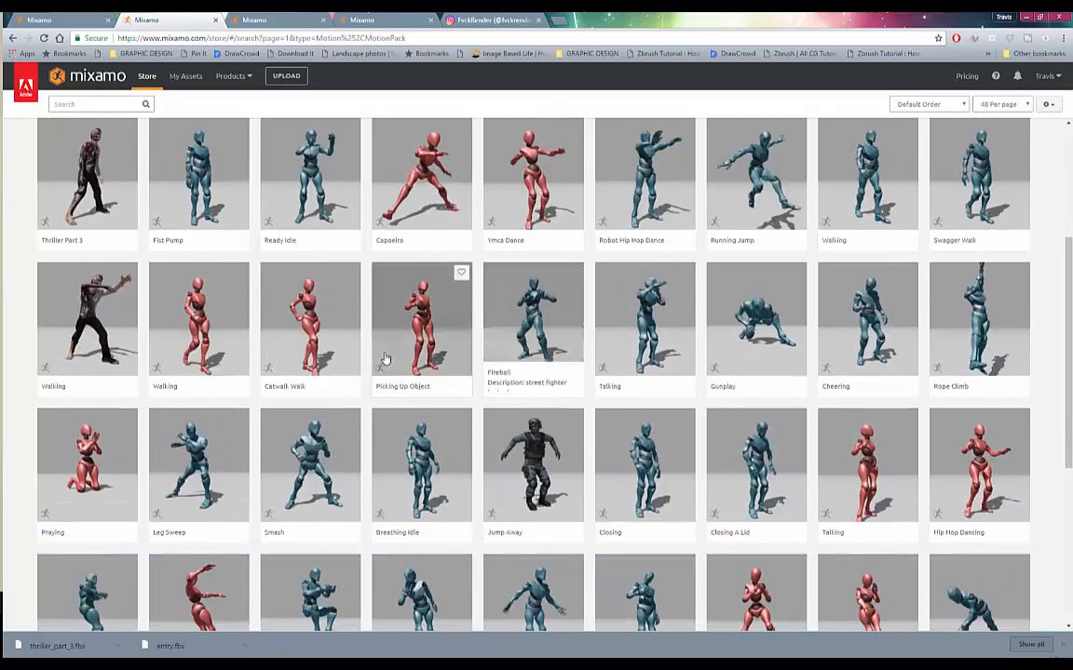
{"action": "scroll", "coordinate": [384, 360], "scroll_direction": "down", "scroll_amount": 1}
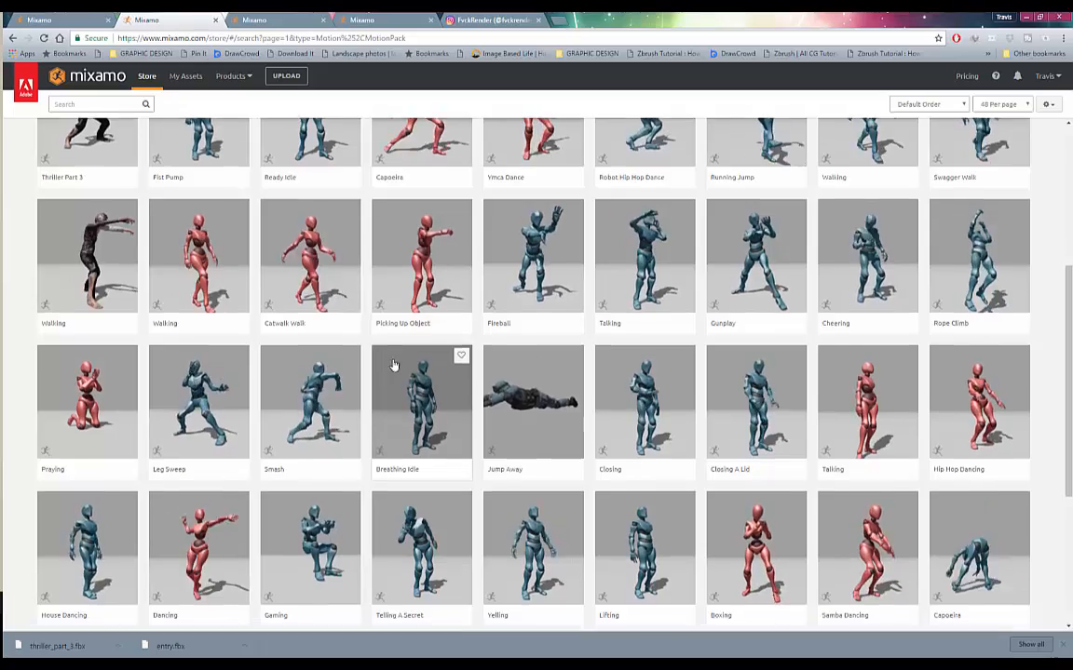
{"action": "scroll", "coordinate": [394, 365], "scroll_direction": "down", "scroll_amount": 3}
{"action": "scroll", "coordinate": [618, 498], "scroll_direction": "up", "scroll_amount": 8}
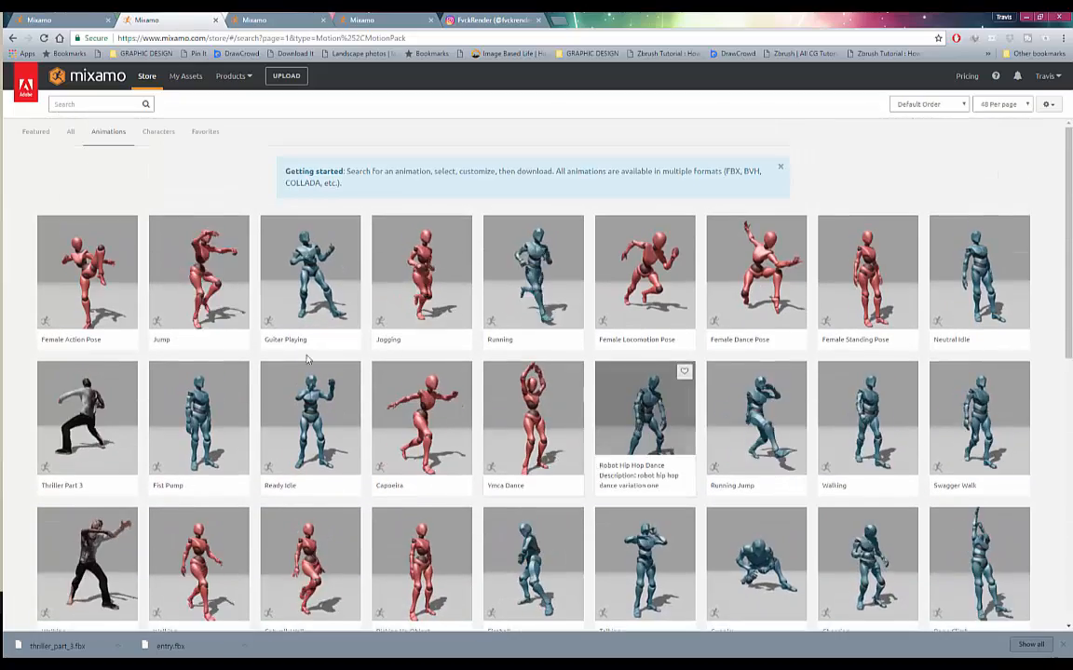
{"action": "left_click", "coordinate": [89, 104]}
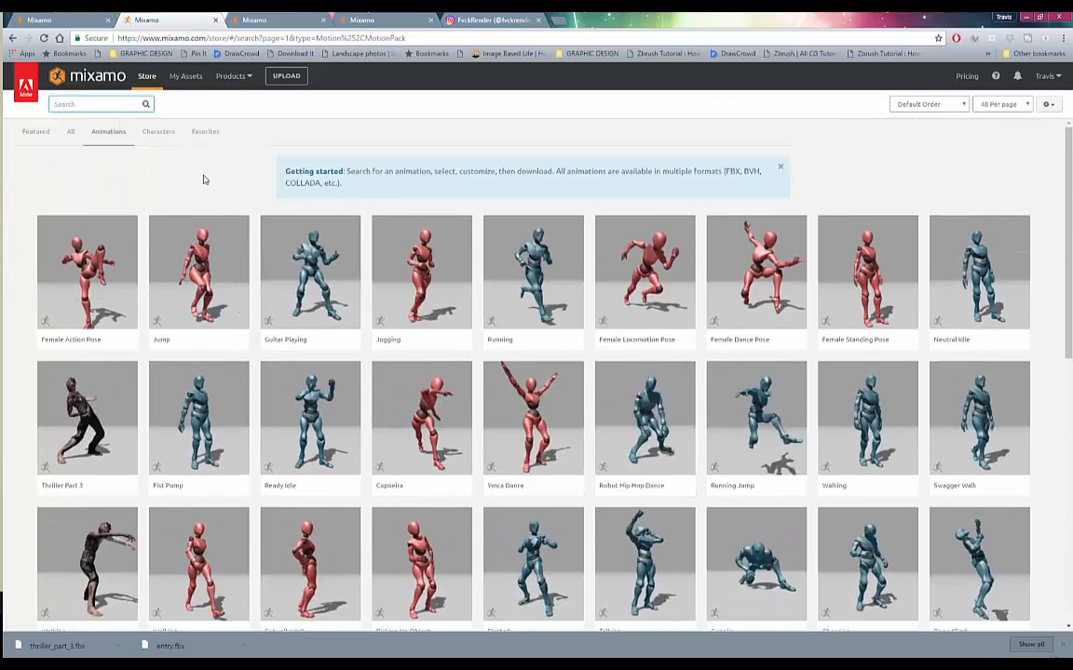
{"action": "scroll", "coordinate": [434, 307], "scroll_direction": "down", "scroll_amount": 1}
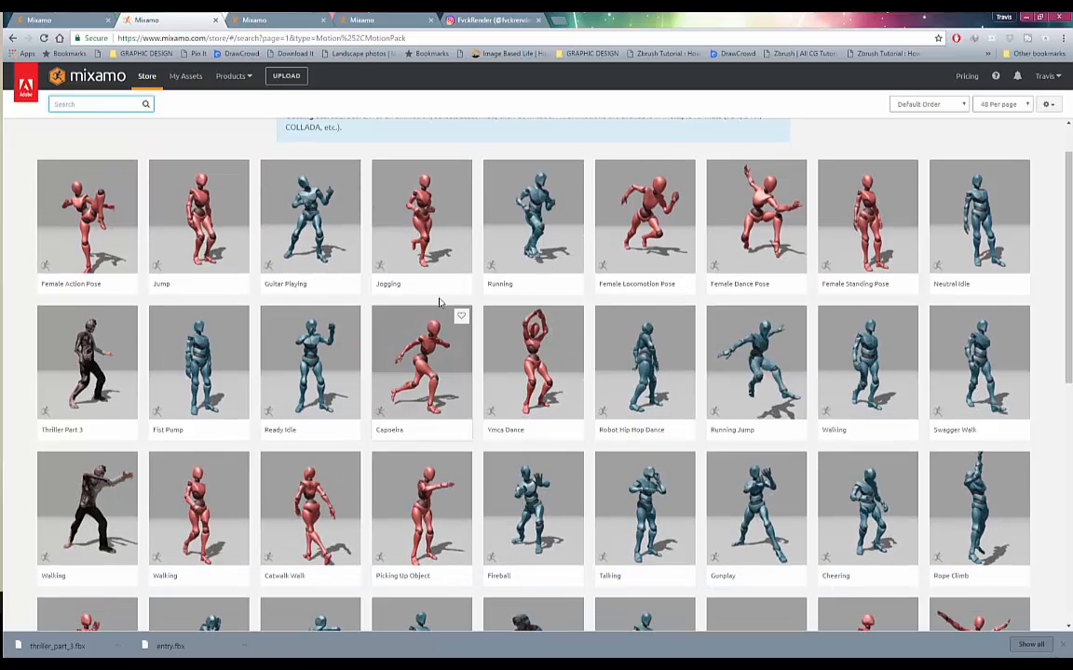
Return to the Femalegenesis2 character page and find animations for that character.
{"action": "left_click", "coordinate": [273, 18]}
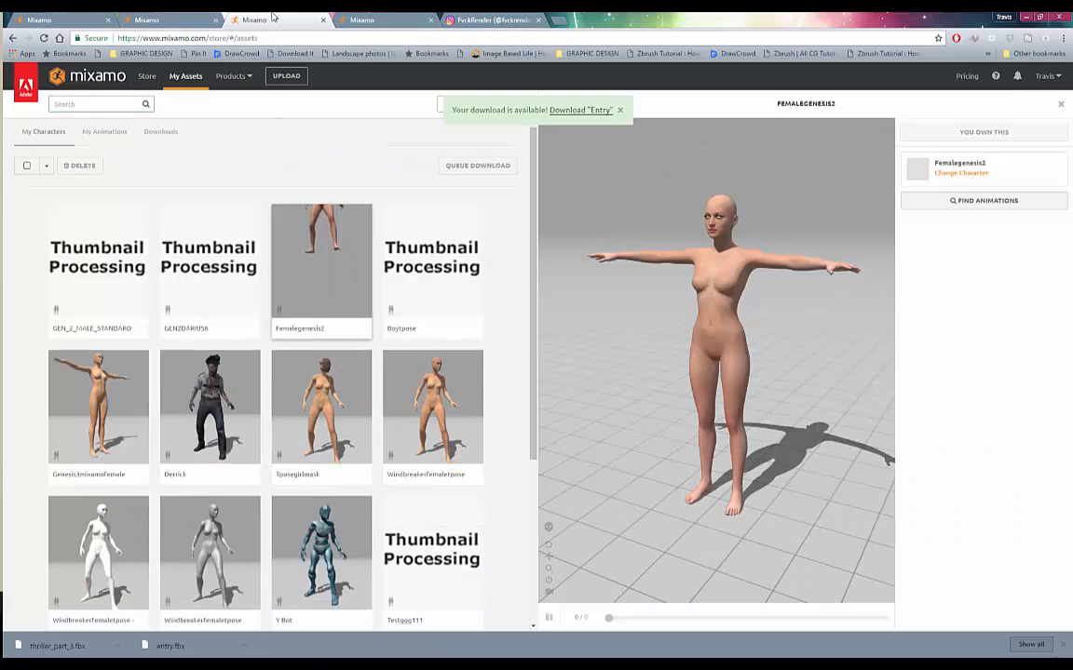
{"action": "left_click", "coordinate": [970, 207]}
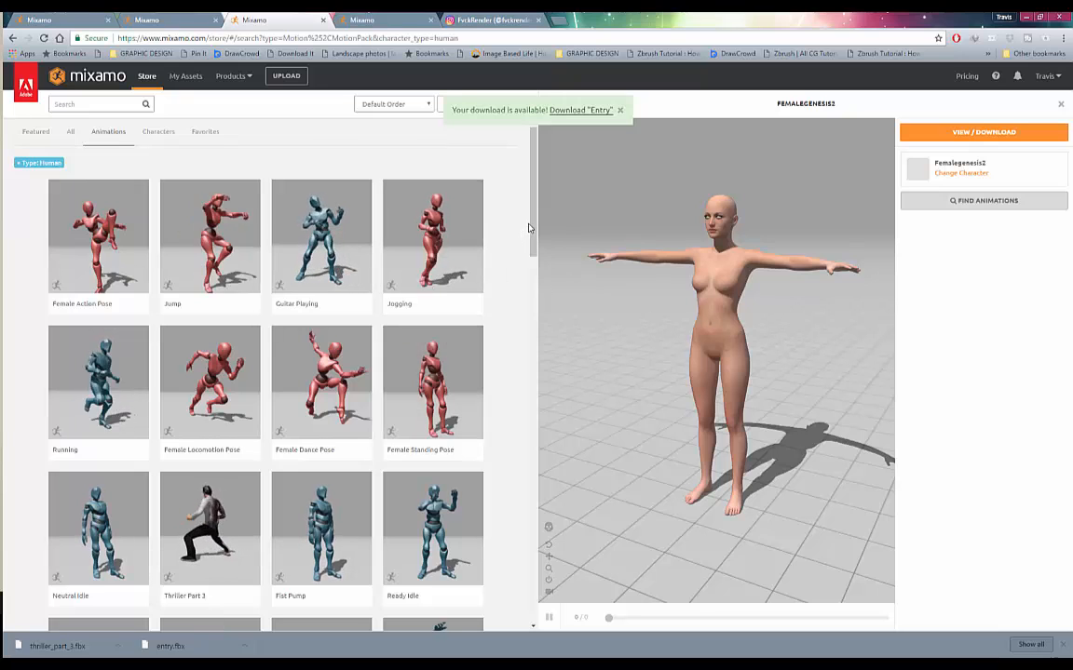
{"action": "mouse_move", "coordinate": [528, 227]}
{"action": "left_mouse_down"}
{"action": "mouse_move", "coordinate": [531, 269]}
{"action": "mouse_move", "coordinate": [532, 224]}
{"action": "left_mouse_up"}
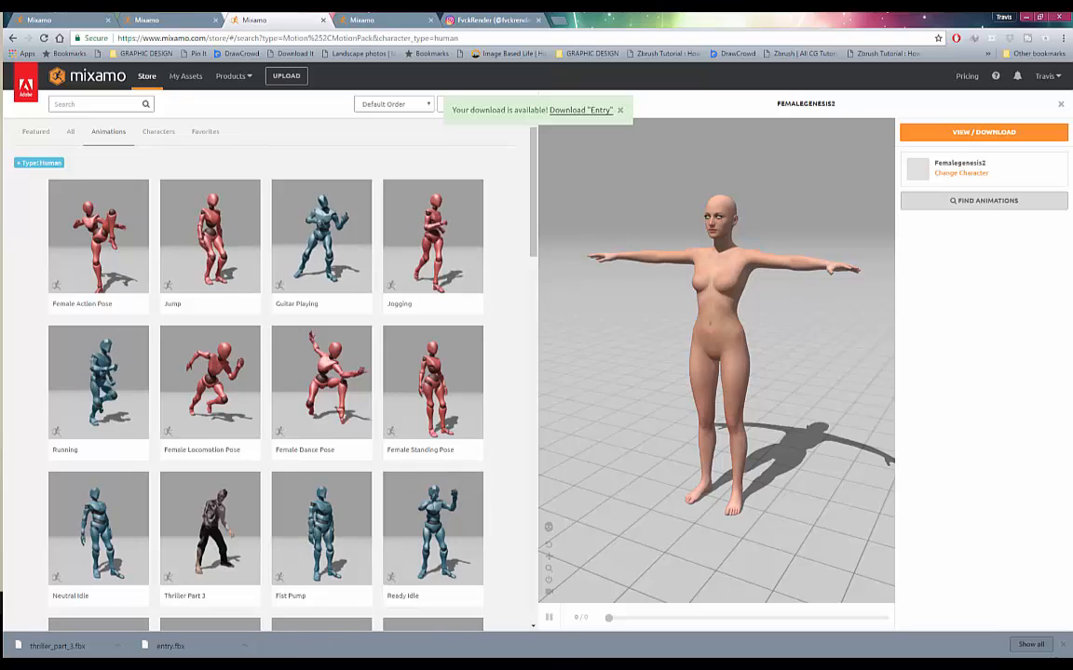
{"action": "mouse_move", "coordinate": [318, 665]}
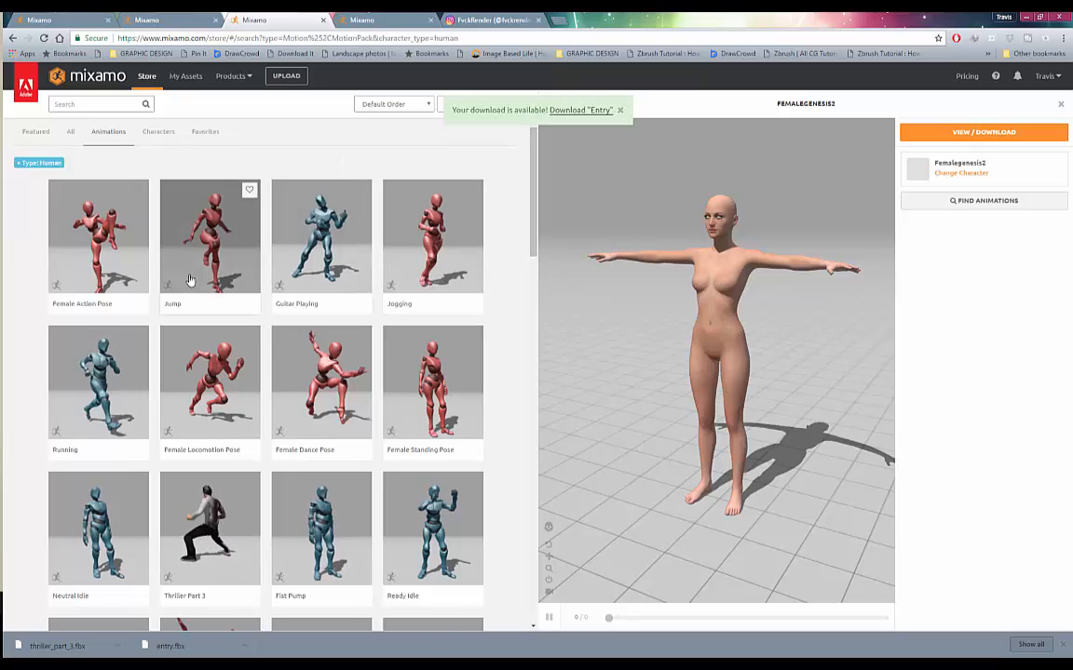
{"action": "scroll", "coordinate": [343, 331], "scroll_direction": "down", "scroll_amount": 1}
{"action": "scroll", "coordinate": [326, 312], "scroll_direction": "up", "scroll_amount": 1}
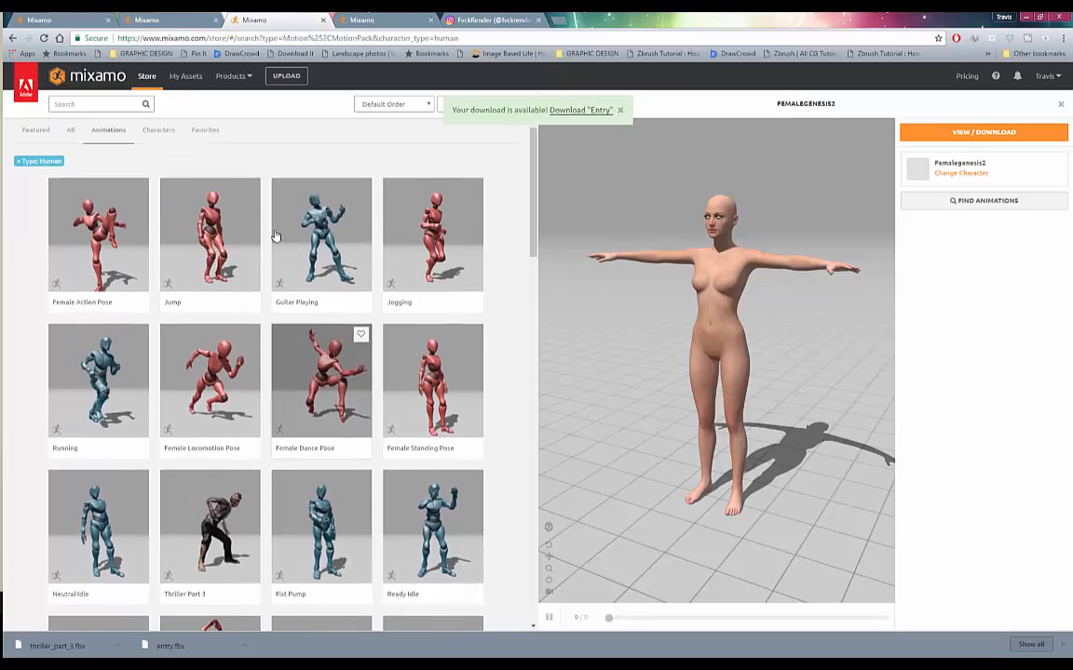
Preview the Jogging animation on Femalegenesis2, and replace it with Picking Up Object.
{"action": "left_click", "coordinate": [438, 237]}
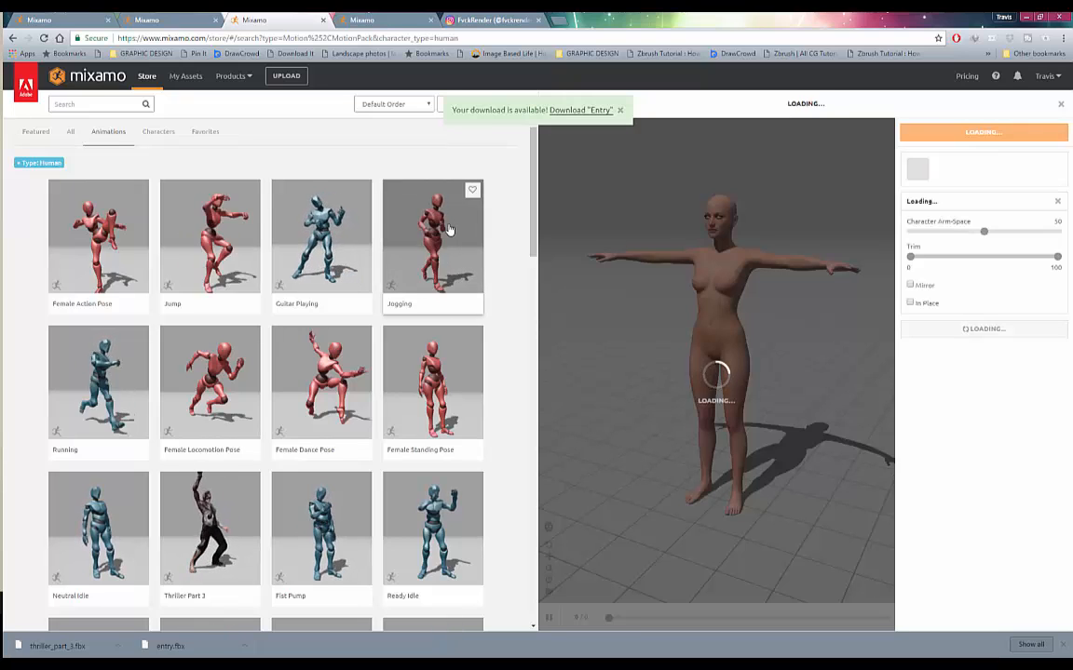
{"action": "scroll", "coordinate": [403, 275], "scroll_direction": "down", "scroll_amount": 3}
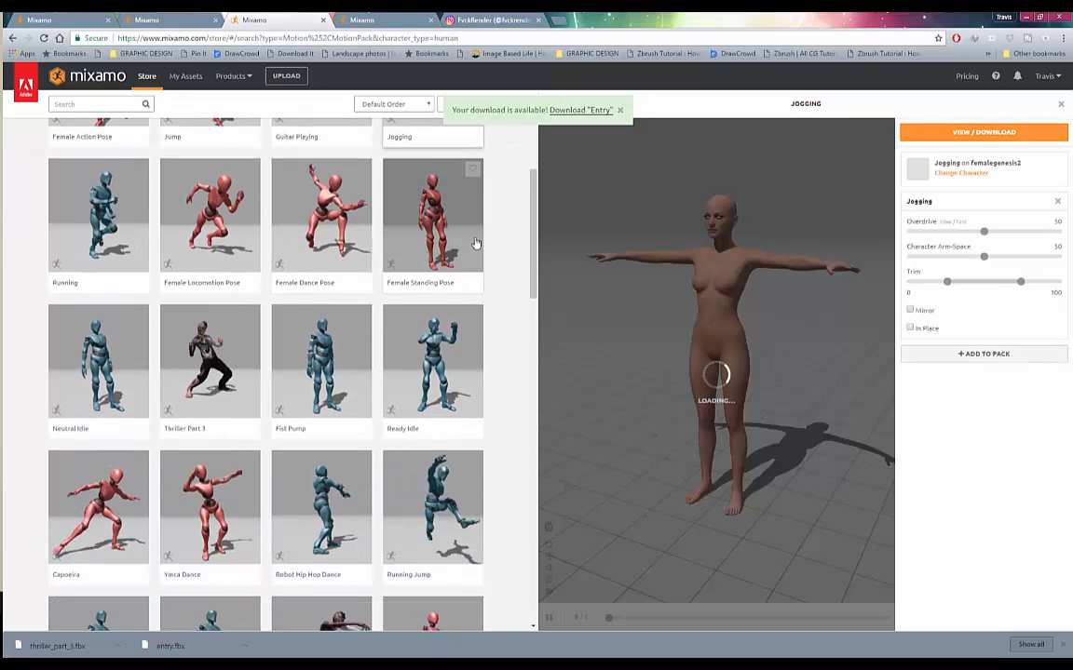
{"action": "scroll", "coordinate": [279, 326], "scroll_direction": "down", "scroll_amount": 2}
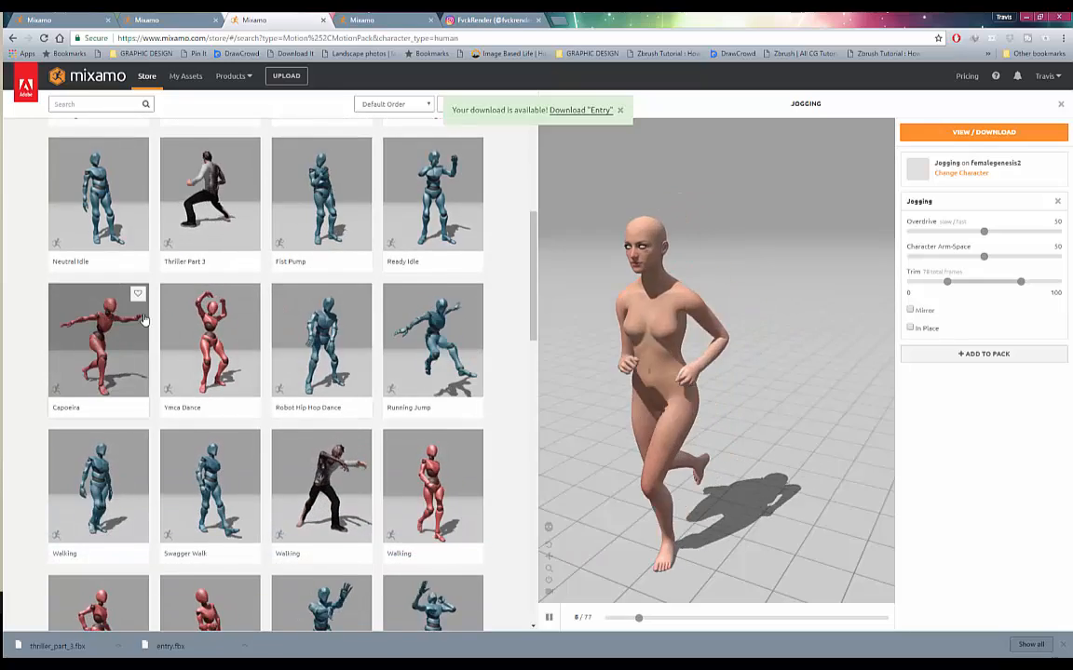
{"action": "scroll", "coordinate": [224, 327], "scroll_direction": "down", "scroll_amount": 2}
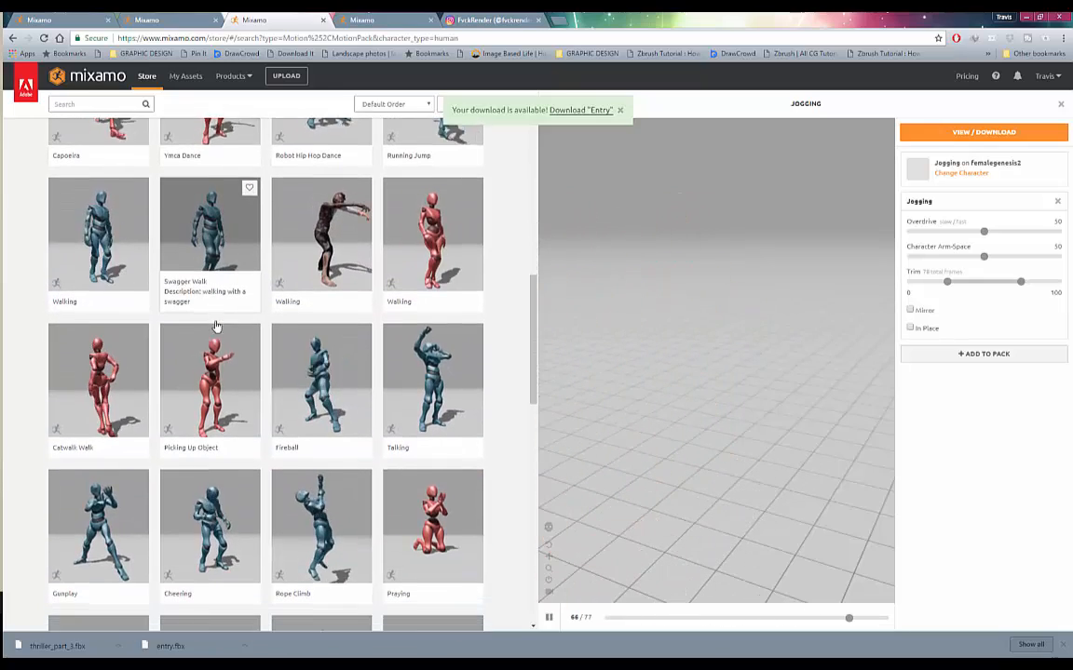
{"action": "scroll", "coordinate": [215, 335], "scroll_direction": "down", "scroll_amount": 1}
{"action": "left_click", "coordinate": [215, 359]}
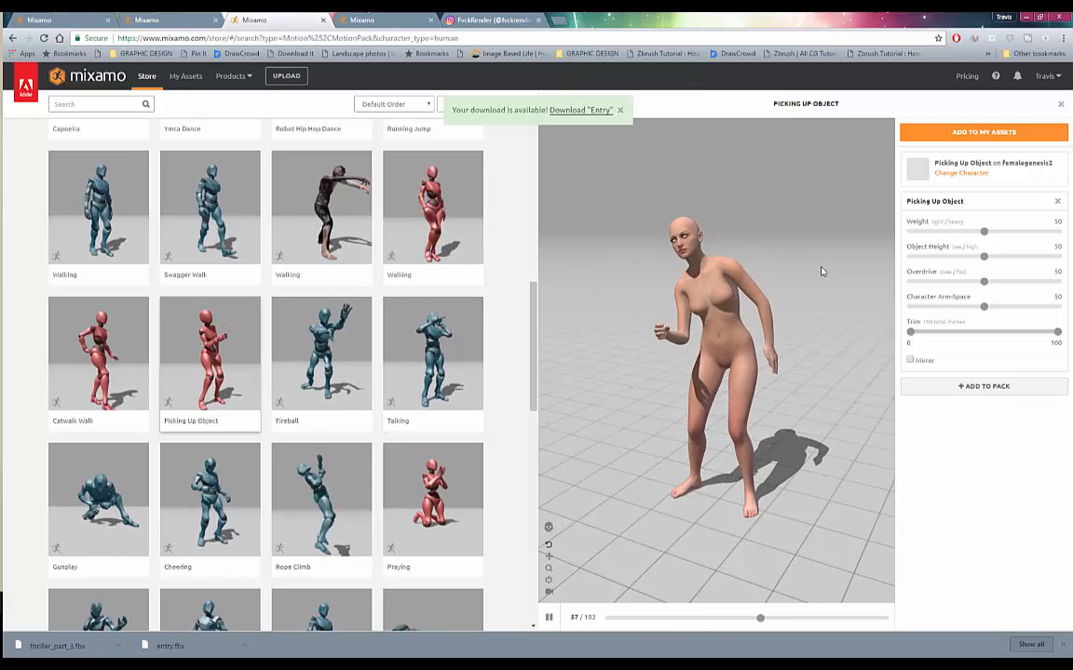
Set the Overdrive of the Picking Up Object animation to 40, leaving its trim range at 0 to 100.
{"action": "left_click", "coordinate": [1063, 335]}
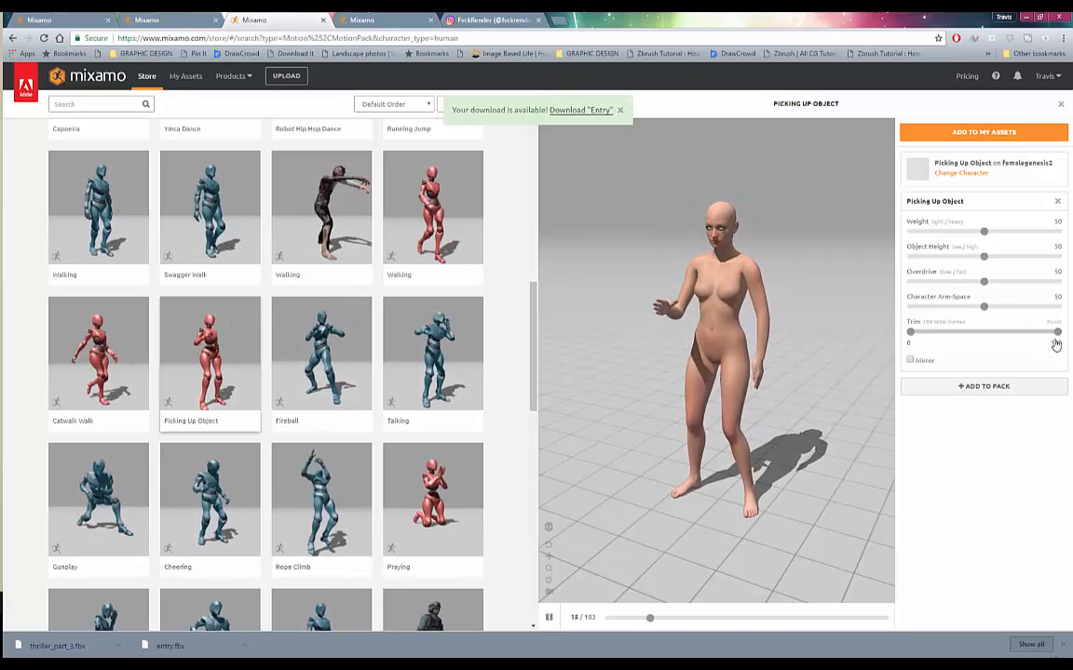
{"action": "left_click_drag", "start_coordinate": [1059, 333], "coordinate": [1054, 333]}
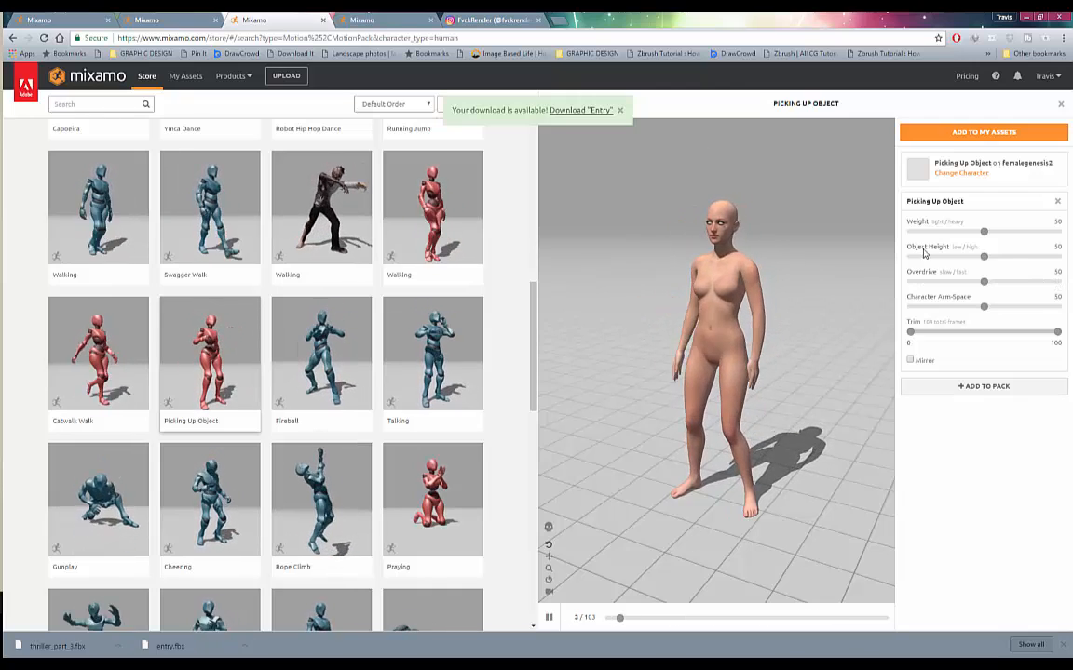
{"action": "left_click_drag", "start_coordinate": [985, 284], "coordinate": [969, 287]}
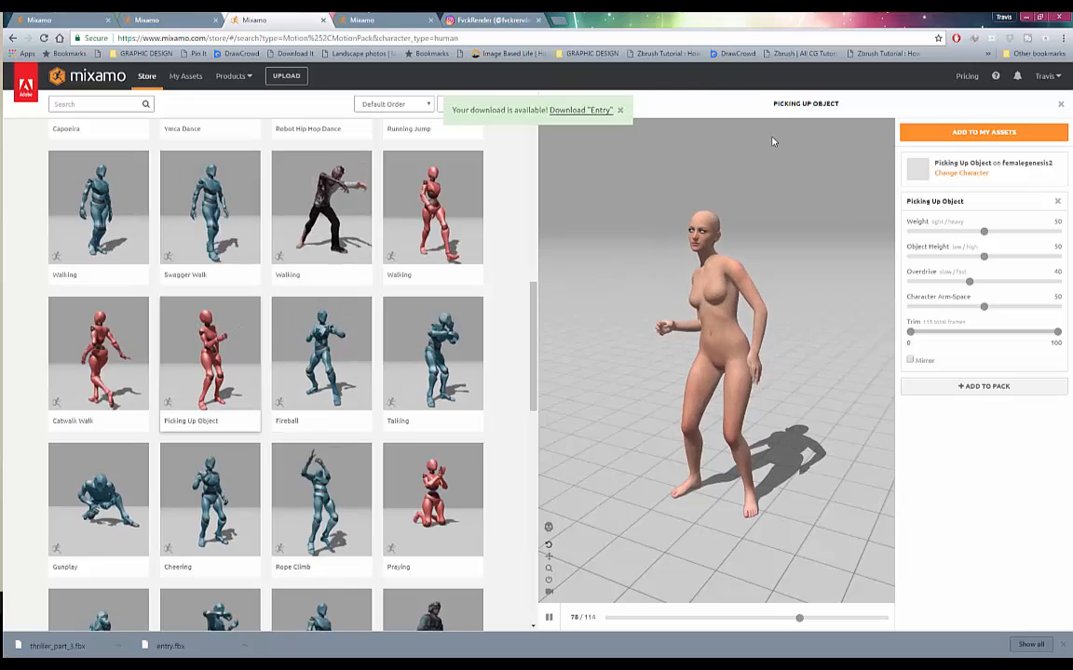
Add Picking Up Object to My Assets, queue it as an FBX download, and start downloading it.
{"action": "left_click", "coordinate": [978, 136]}
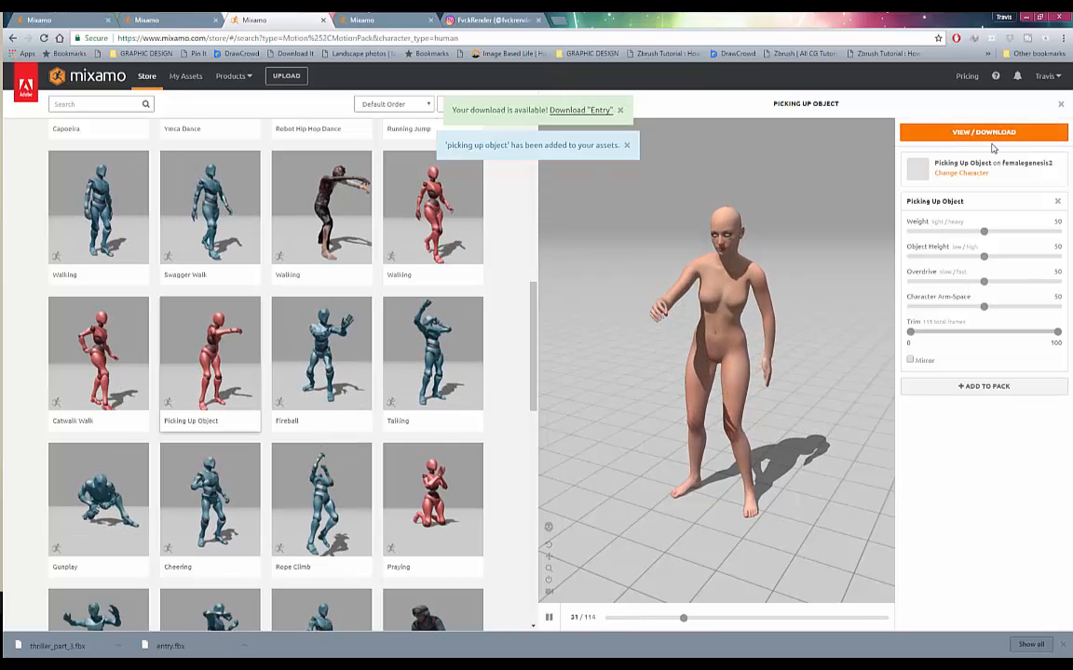
{"action": "left_click", "coordinate": [969, 134]}
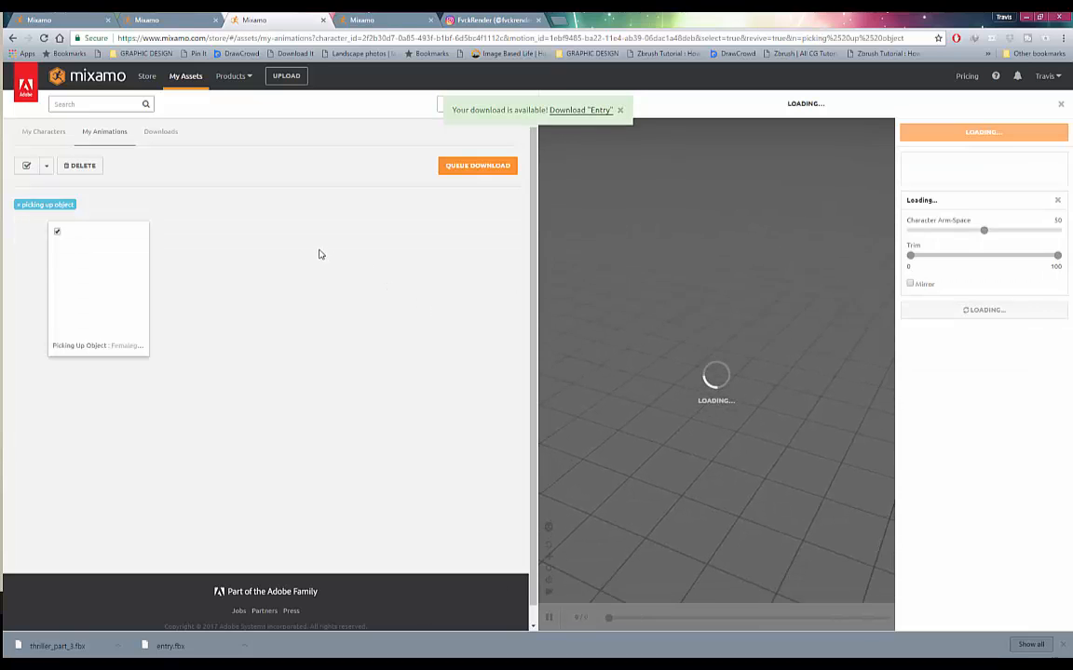
{"action": "left_click", "coordinate": [466, 170]}
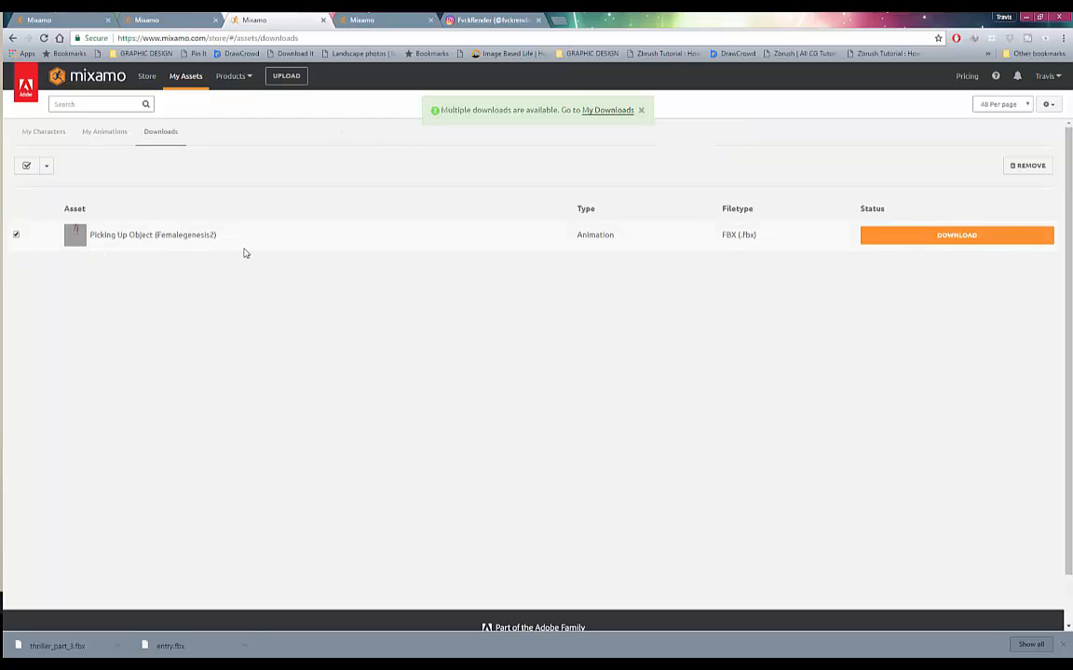
{"action": "left_click", "coordinate": [15, 234]}
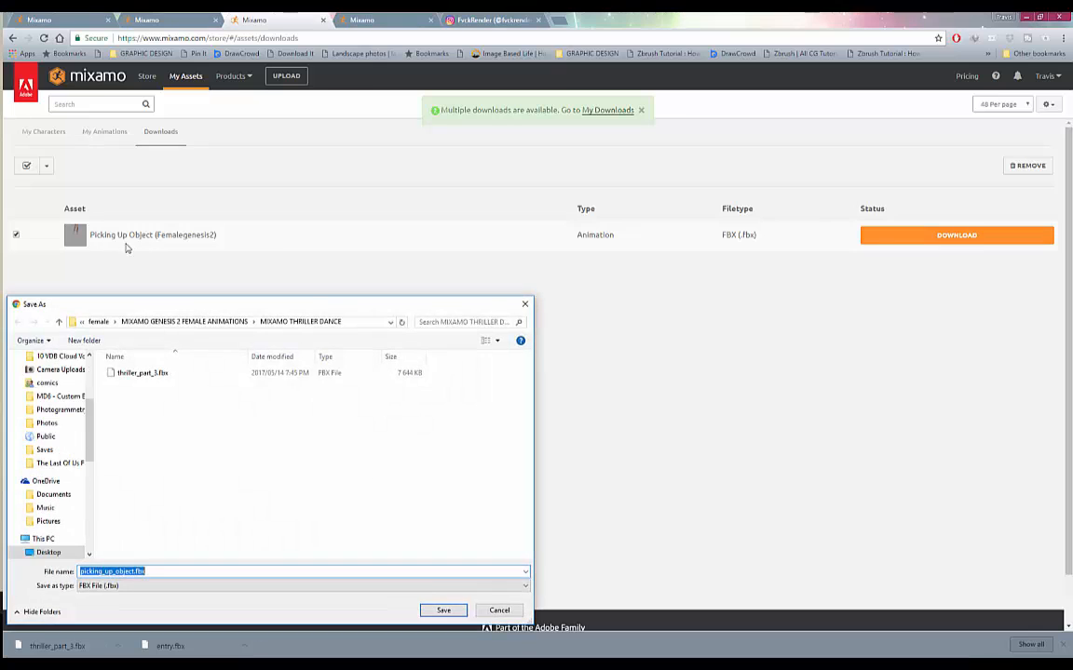
Save picking_up_object.fbx in a new folder named MIXAMO PICKING UP OBJECT inside MIXAMO GENESIS 2 FEMALE ANIMATIONS.
{"action": "left_click", "coordinate": [156, 322]}
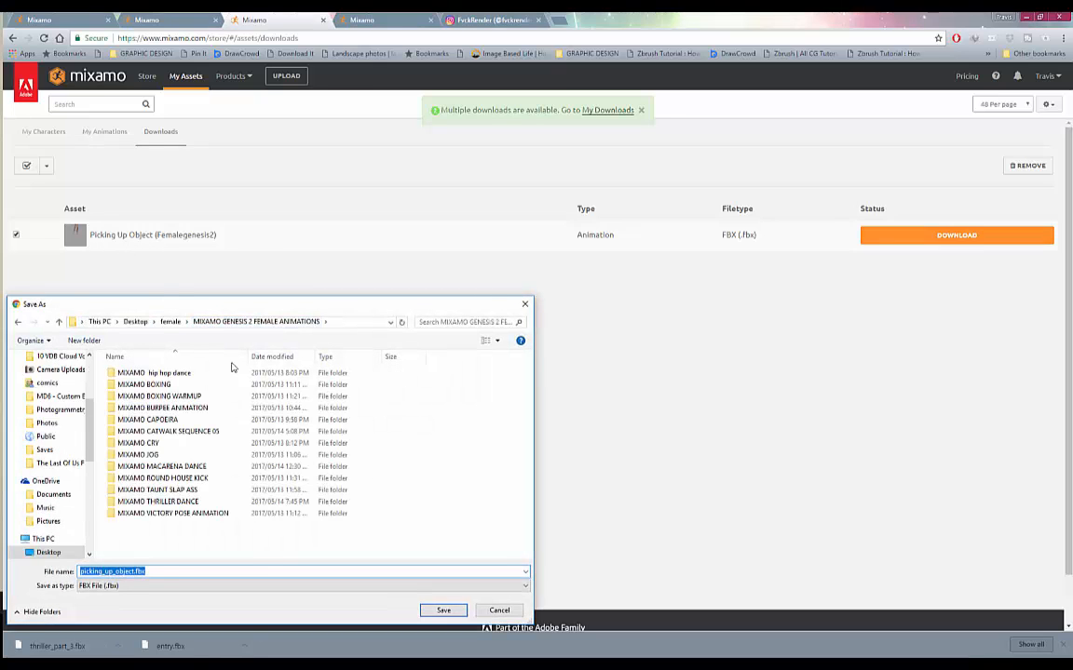
{"action": "right_click", "coordinate": [161, 544]}
{"action": "mouse_move", "coordinate": [130, 511]}
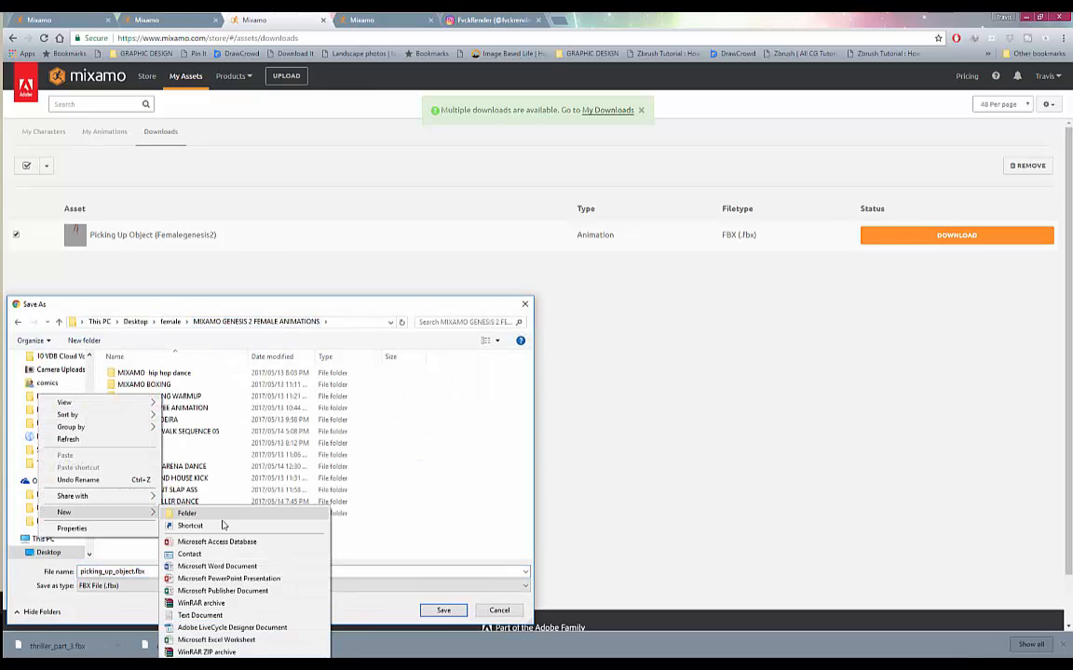
{"action": "left_click", "coordinate": [216, 512]}
{"action": "type", "text": "MIXAMO PICK"}
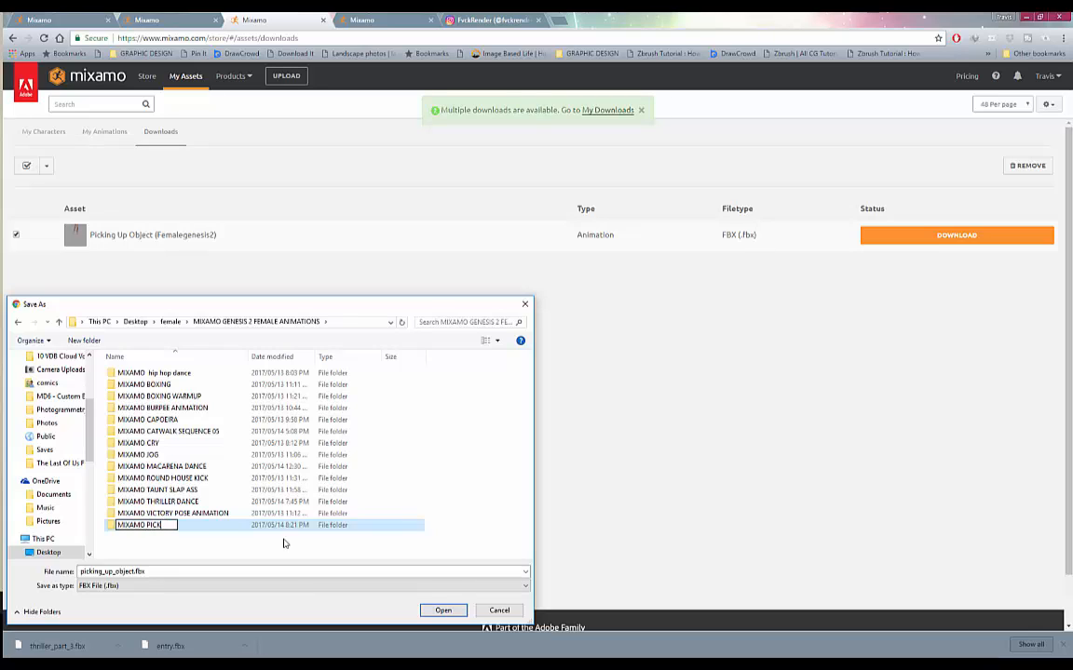
{"action": "type", "text": "ING UP OBJECT"}
{"action": "key", "text": "Return"}
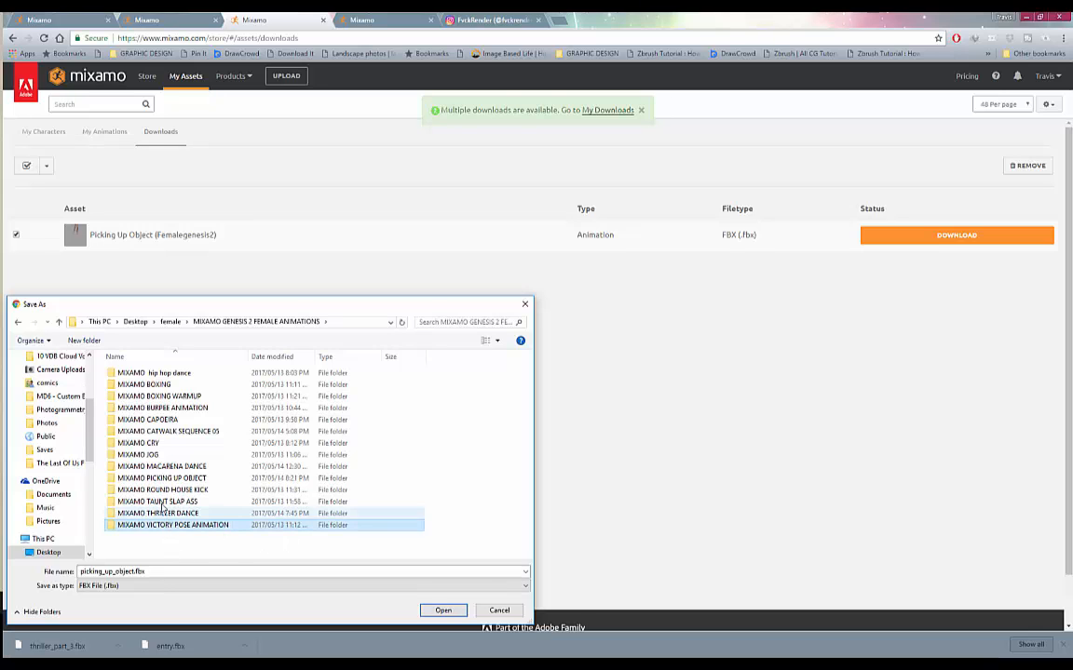
{"action": "key", "text": "Return"}
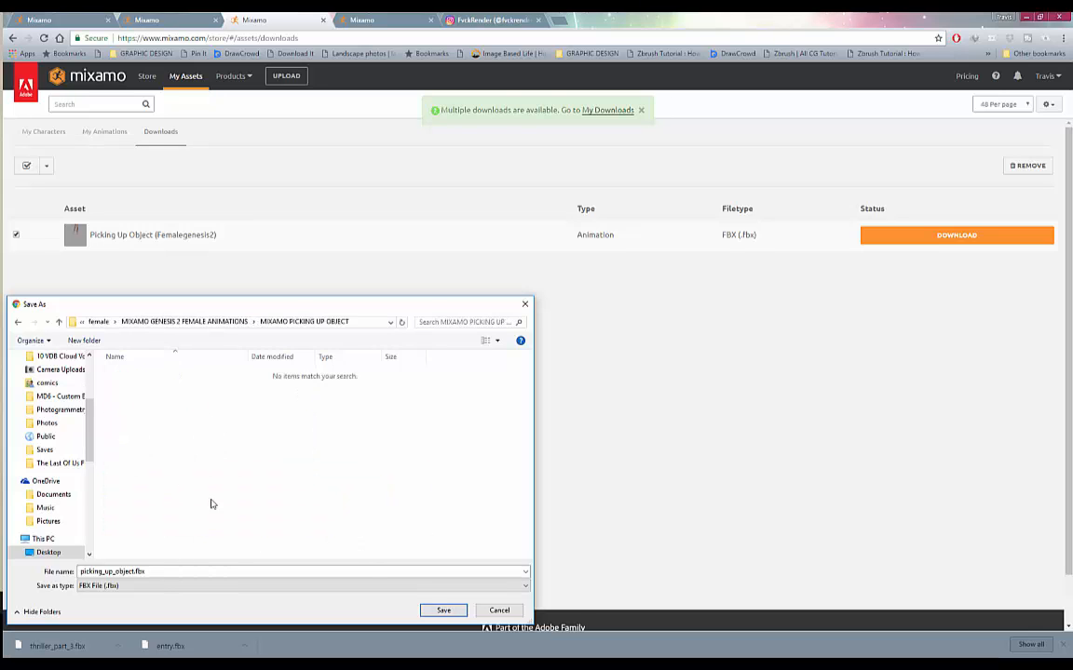
{"action": "left_click", "coordinate": [443, 610]}
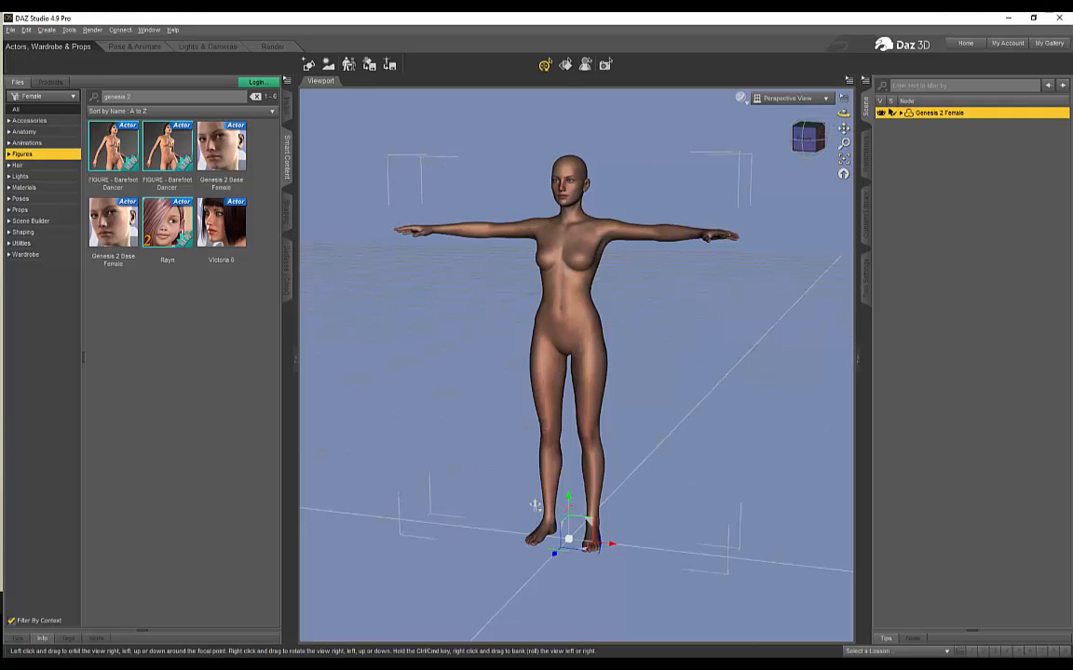
Create an aniBlock from the studio keyframes for the T-posed Genesis 2 Female in aniMate Lite.
{"action": "left_click_drag", "start_coordinate": [844, 159], "coordinate": [829, 160]}
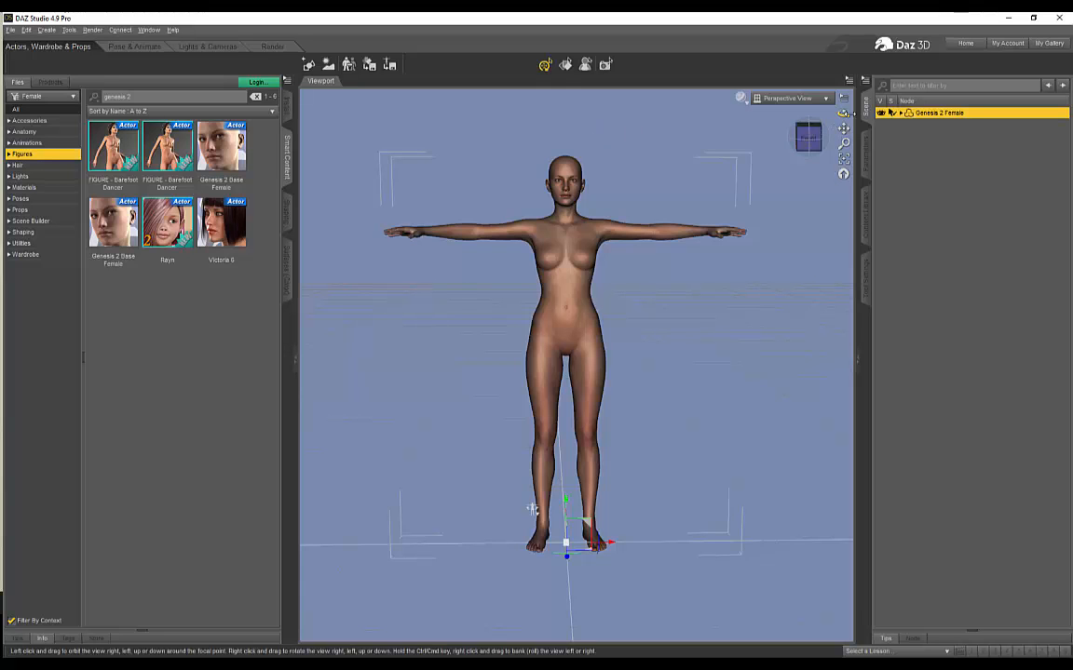
{"action": "left_click_drag", "start_coordinate": [607, 130], "coordinate": [660, 121]}
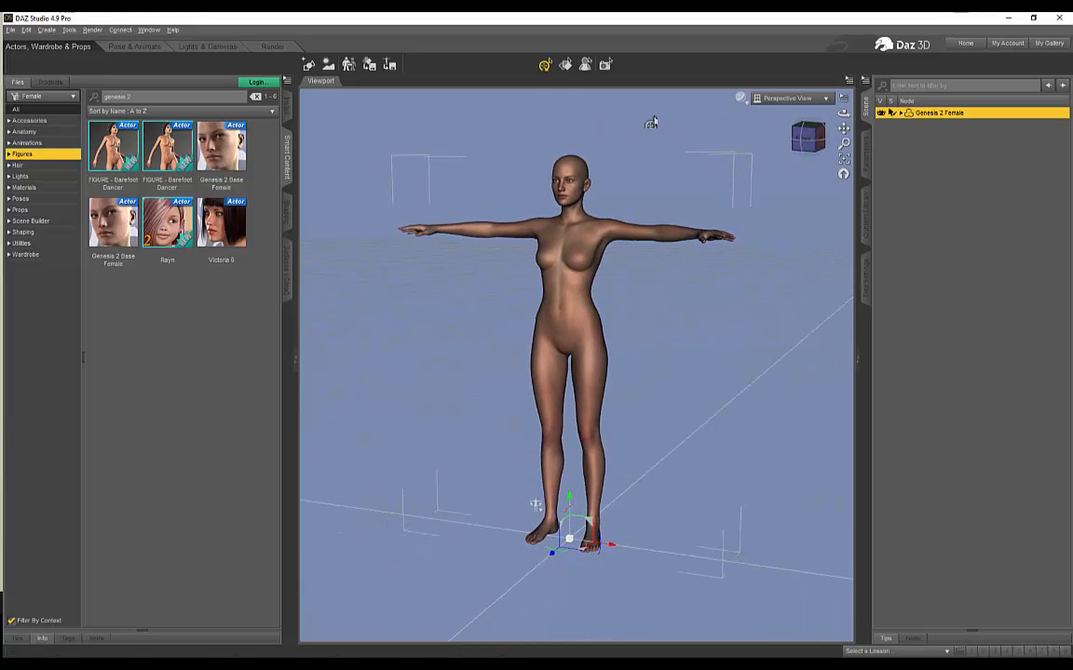
{"action": "left_click", "coordinate": [122, 49]}
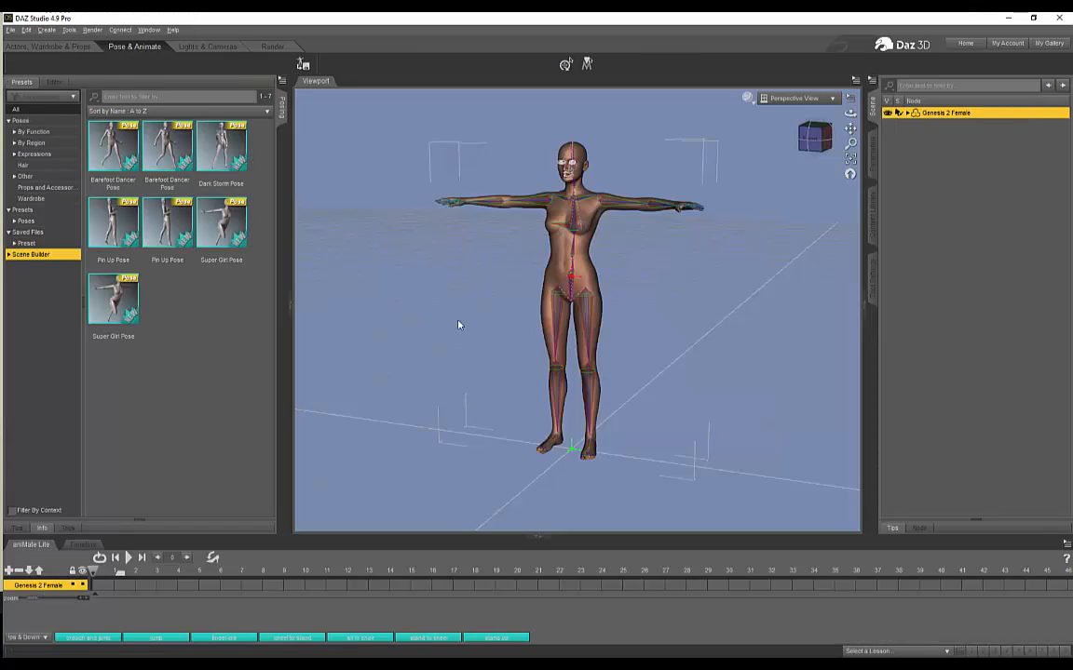
{"action": "right_click", "coordinate": [79, 612]}
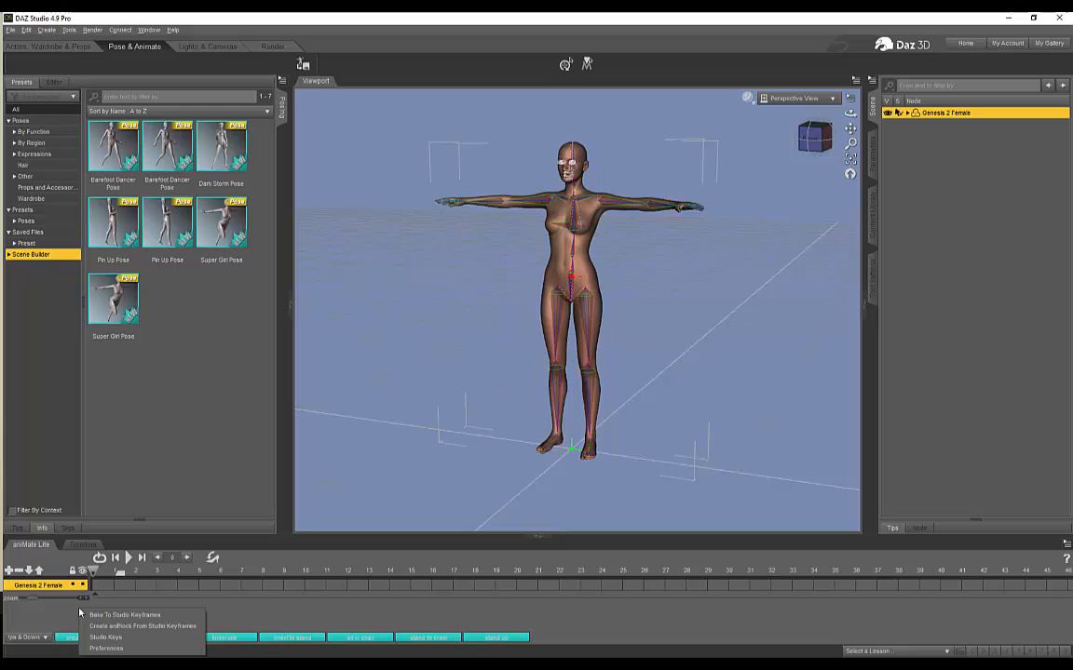
{"action": "left_click", "coordinate": [135, 626]}
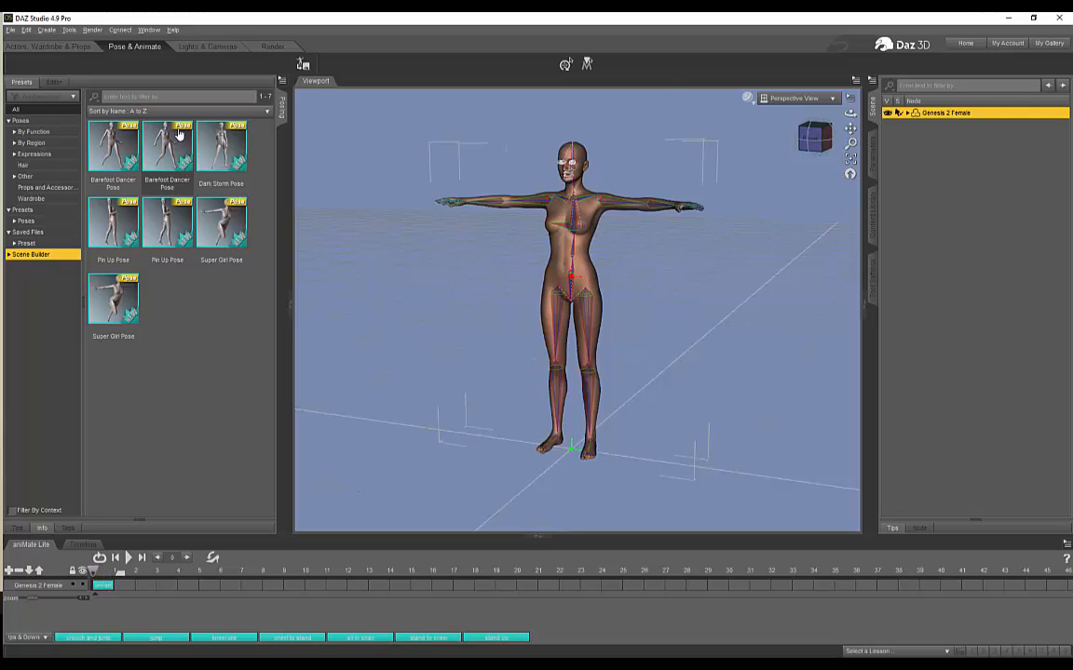
Start importing thriller_part_3.fbx from the MIXAMO THRILLER DANCE folder inside MIXAMO GENESIS 2 FEMALE ANIMATIONS.
{"action": "left_click", "coordinate": [9, 30]}
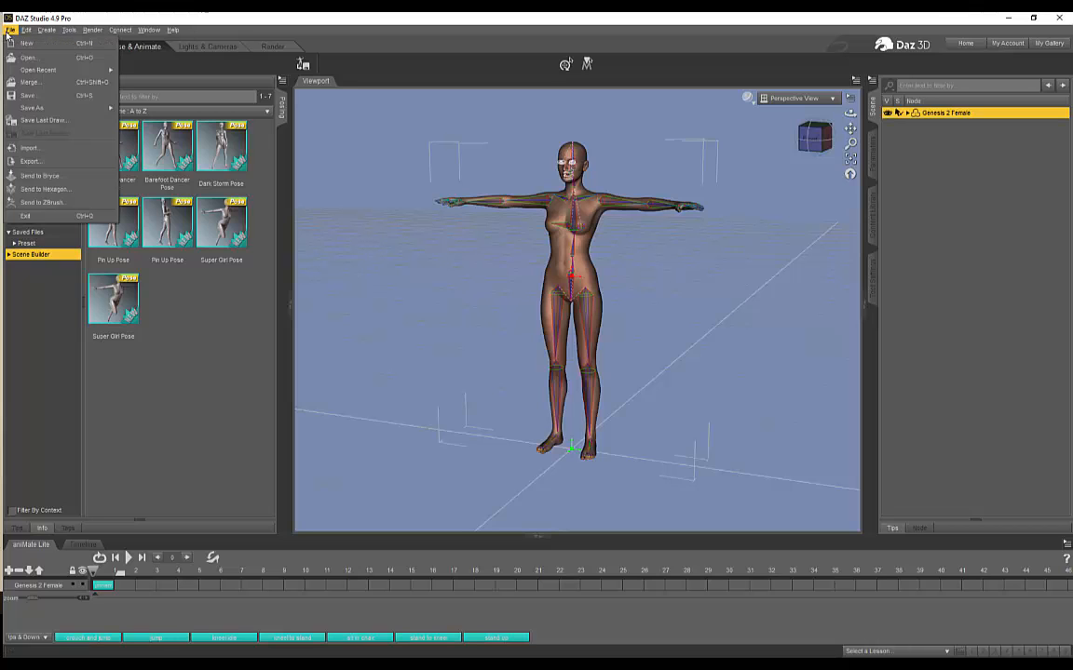
{"action": "left_click", "coordinate": [43, 148]}
{"action": "left_click", "coordinate": [198, 83]}
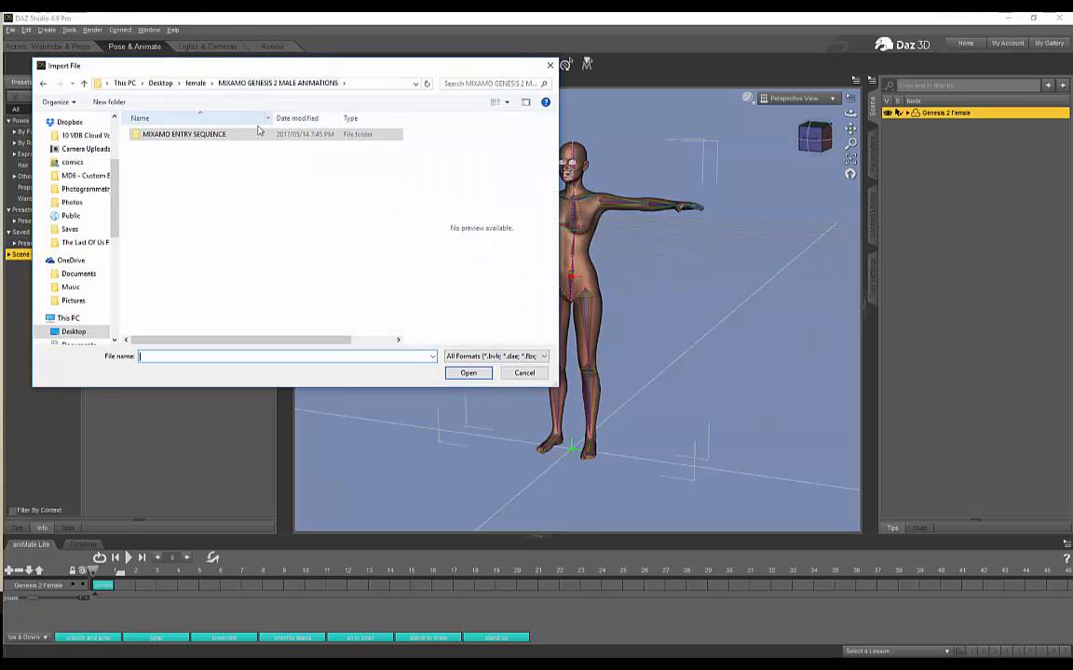
{"action": "left_click", "coordinate": [194, 82]}
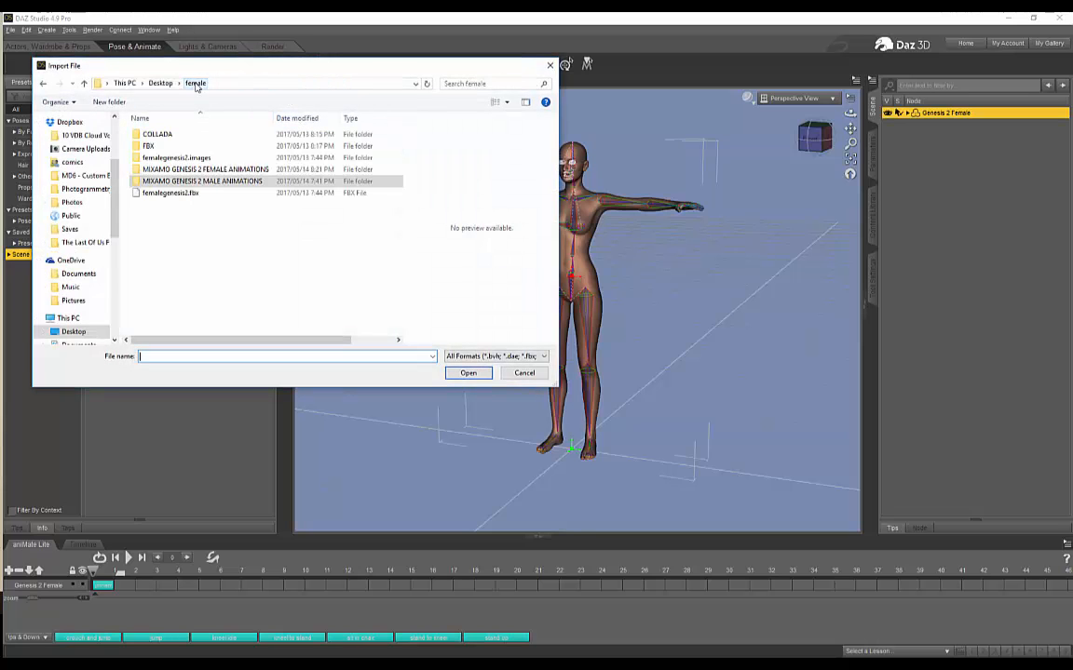
{"action": "double_click", "coordinate": [215, 171]}
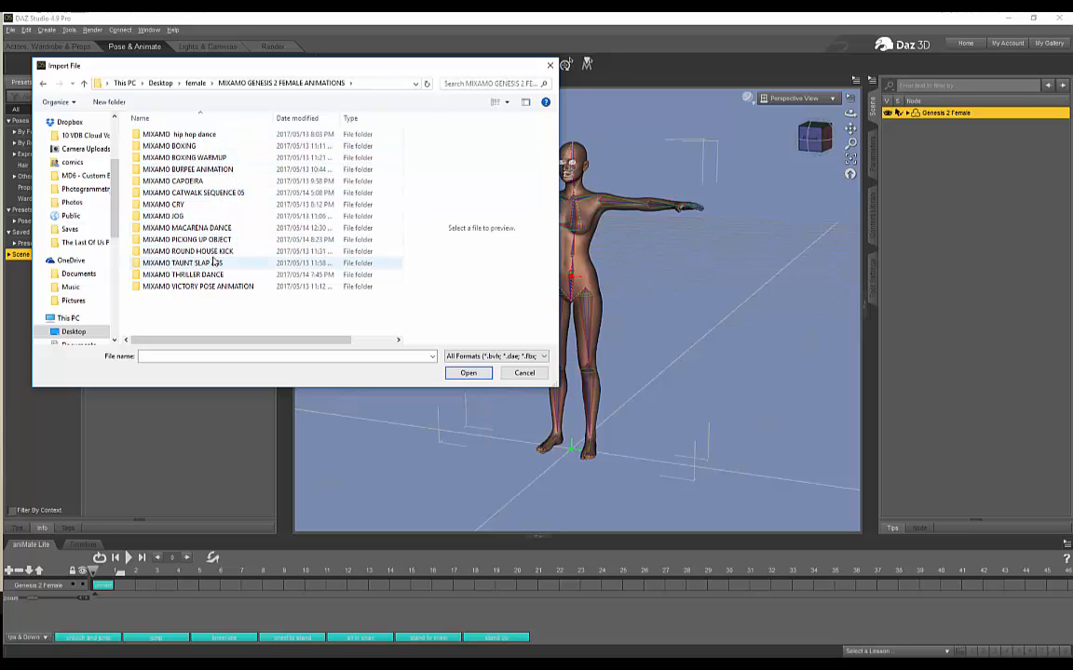
{"action": "double_click", "coordinate": [184, 274]}
{"action": "left_click", "coordinate": [168, 140]}
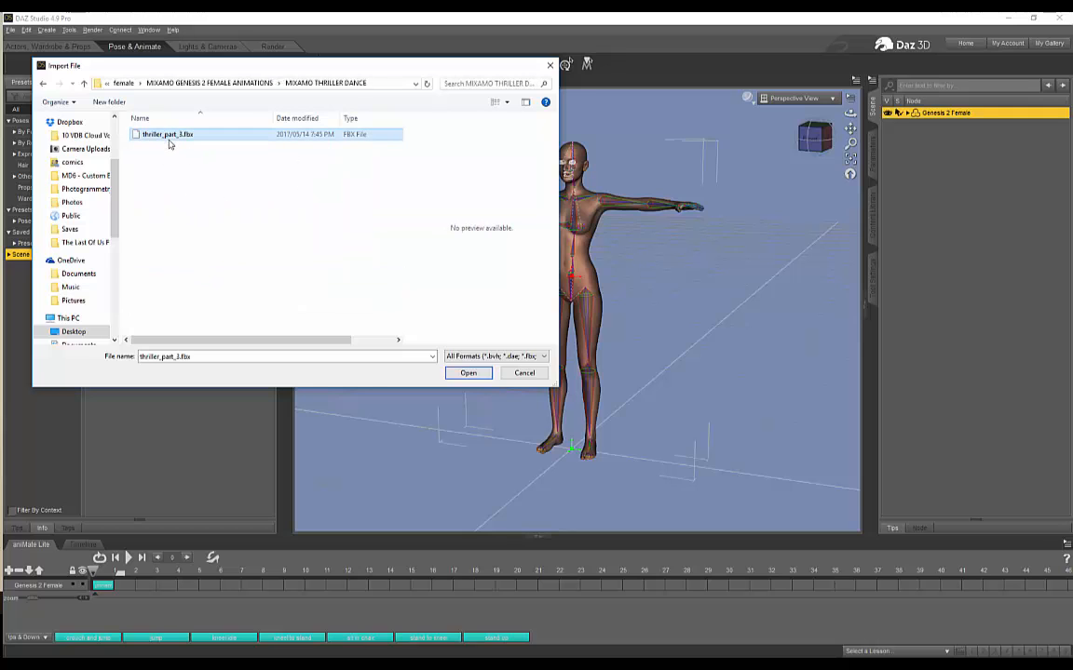
{"action": "left_click", "coordinate": [467, 374]}
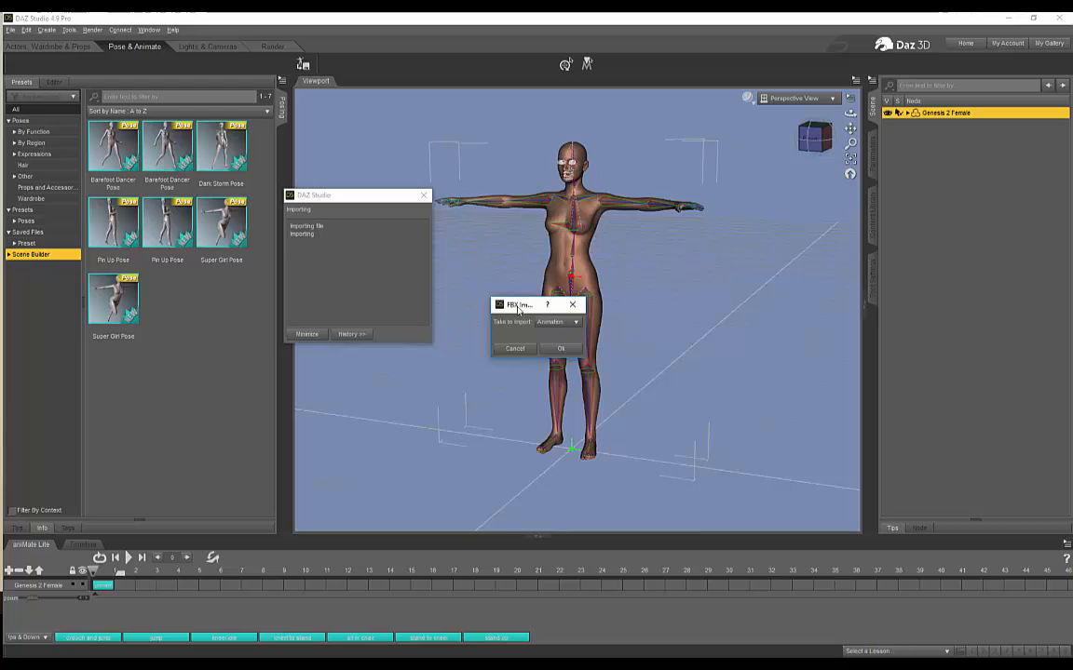
Choose mixamo.com as the take to import and complete the FBX import.
{"action": "left_click_drag", "start_coordinate": [519, 309], "coordinate": [461, 325]}
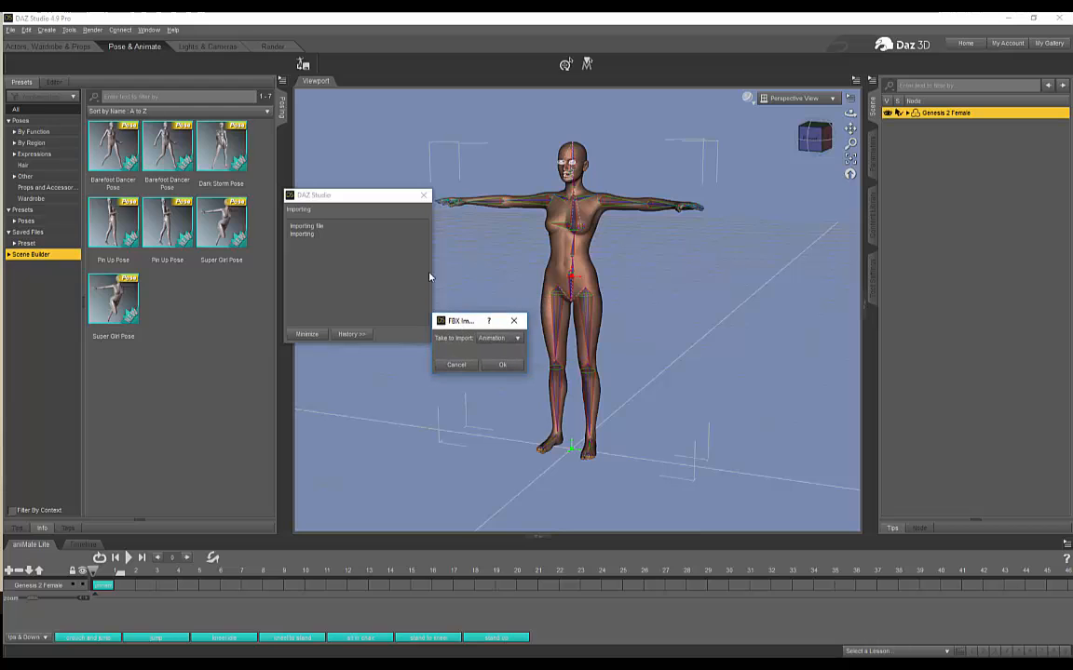
{"action": "left_click", "coordinate": [503, 338]}
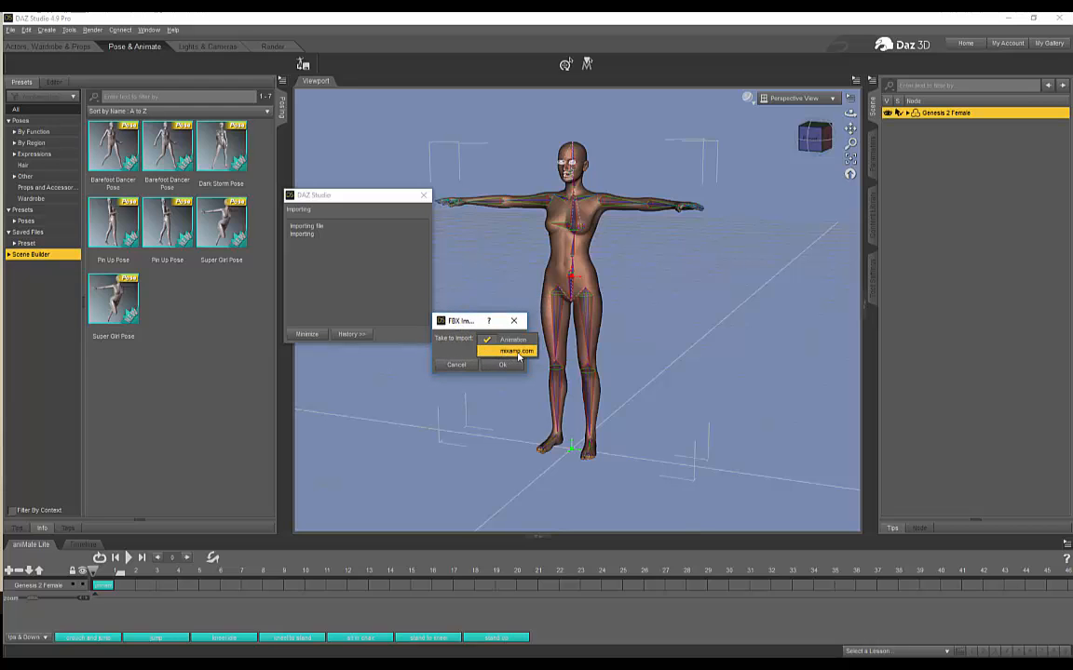
{"action": "left_click", "coordinate": [511, 352]}
{"action": "left_click", "coordinate": [503, 364]}
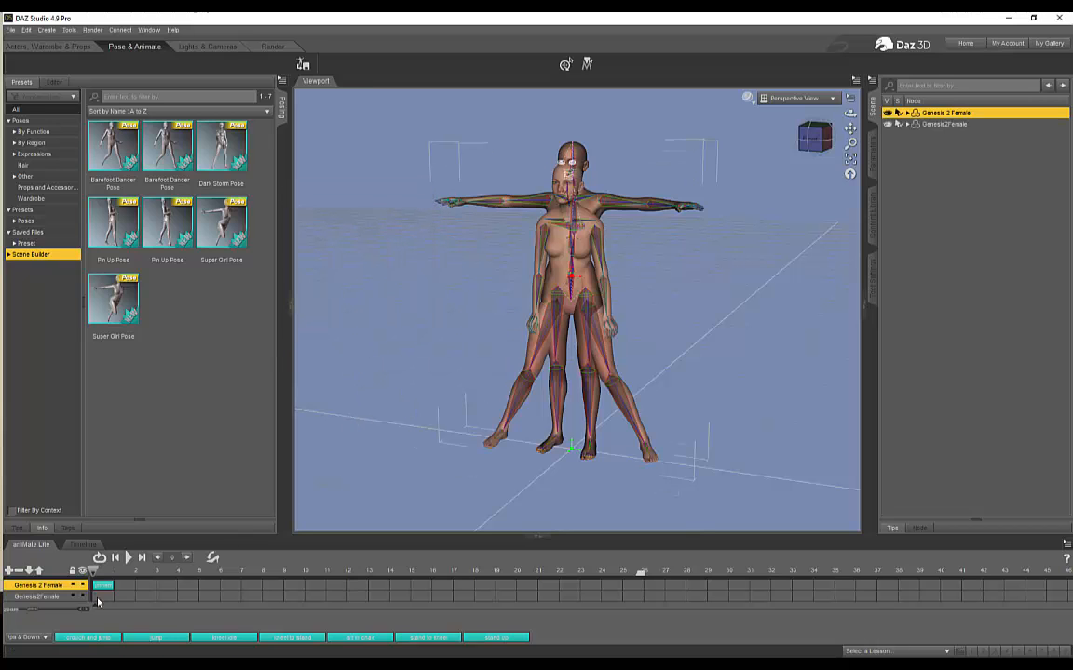
Create an aniBlock from the imported Genesis2Female's studio keyframes as a direct copy with translation and rotation.
{"action": "left_click", "coordinate": [43, 598]}
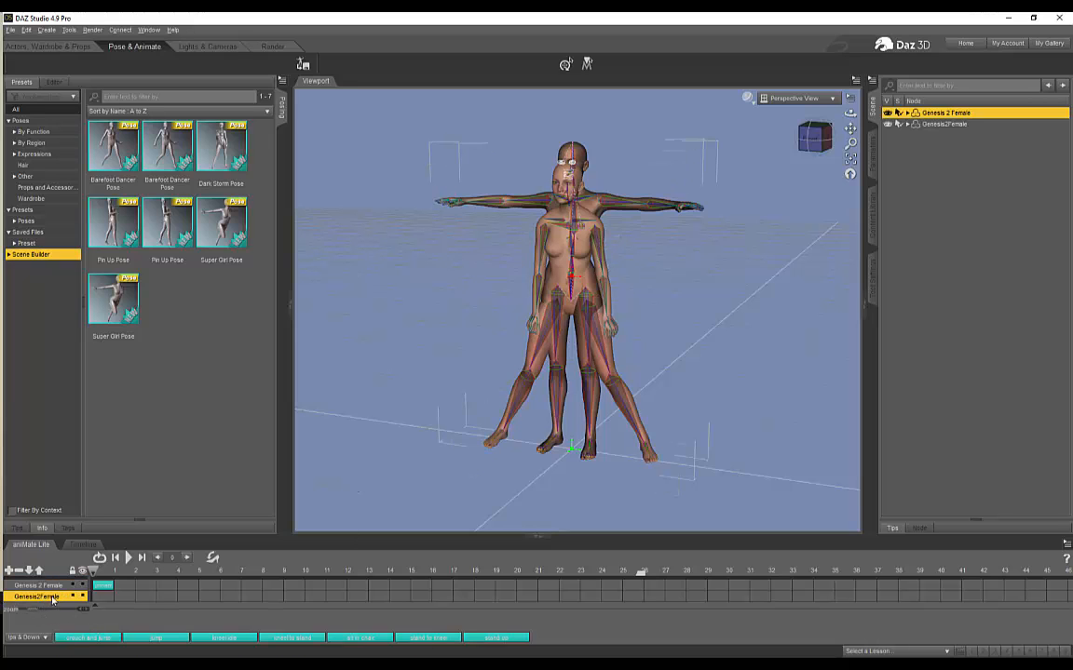
{"action": "right_click", "coordinate": [73, 621]}
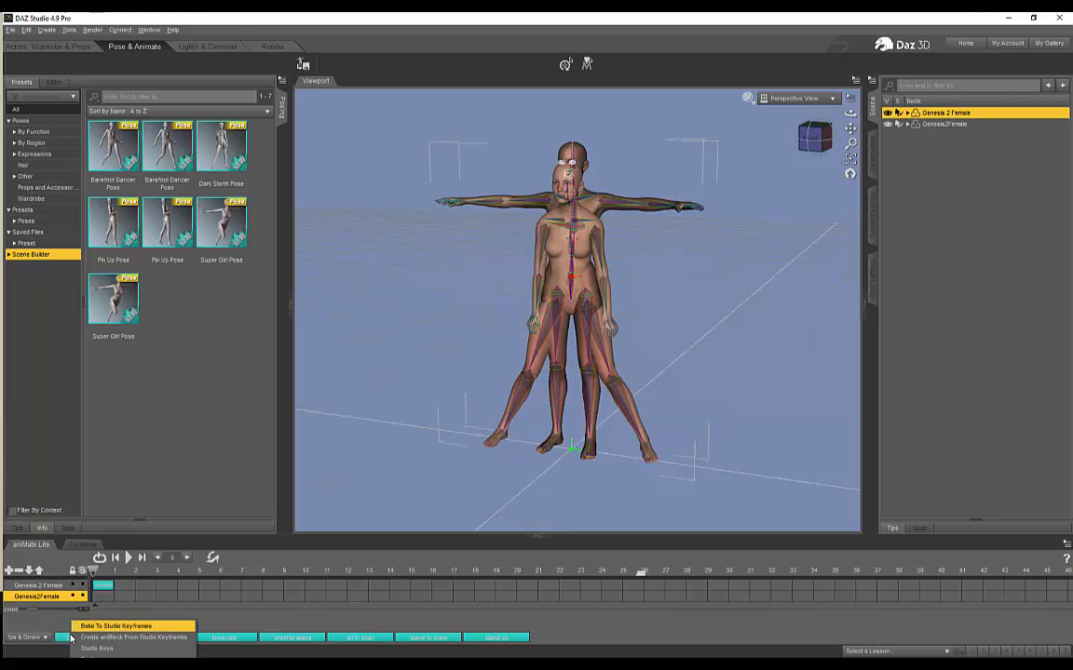
{"action": "left_click", "coordinate": [124, 638]}
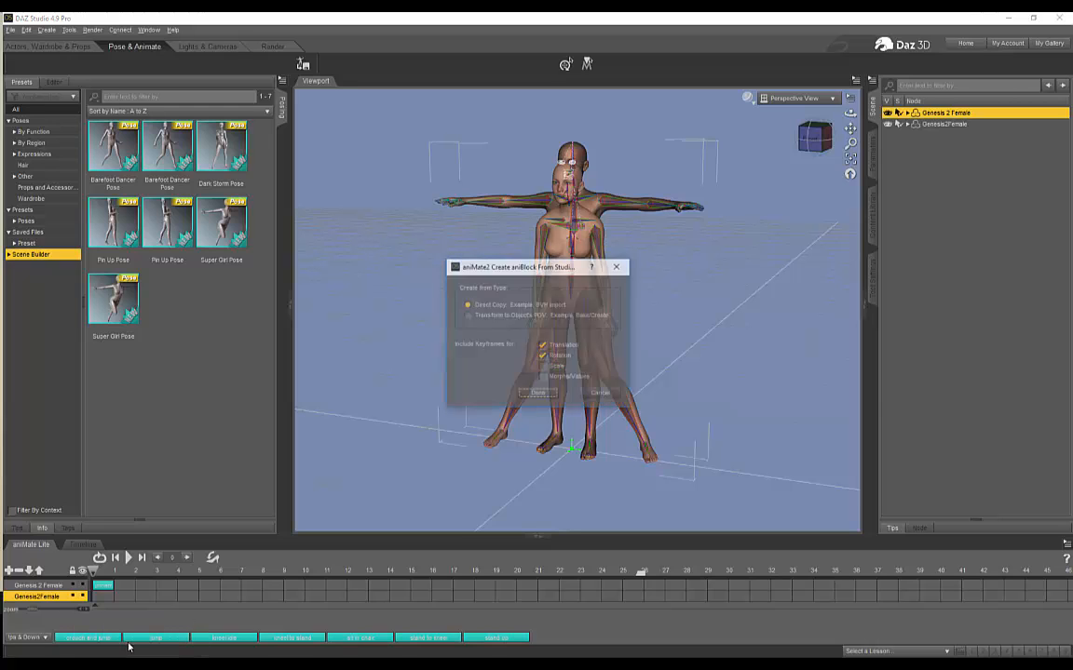
{"action": "left_click", "coordinate": [540, 394]}
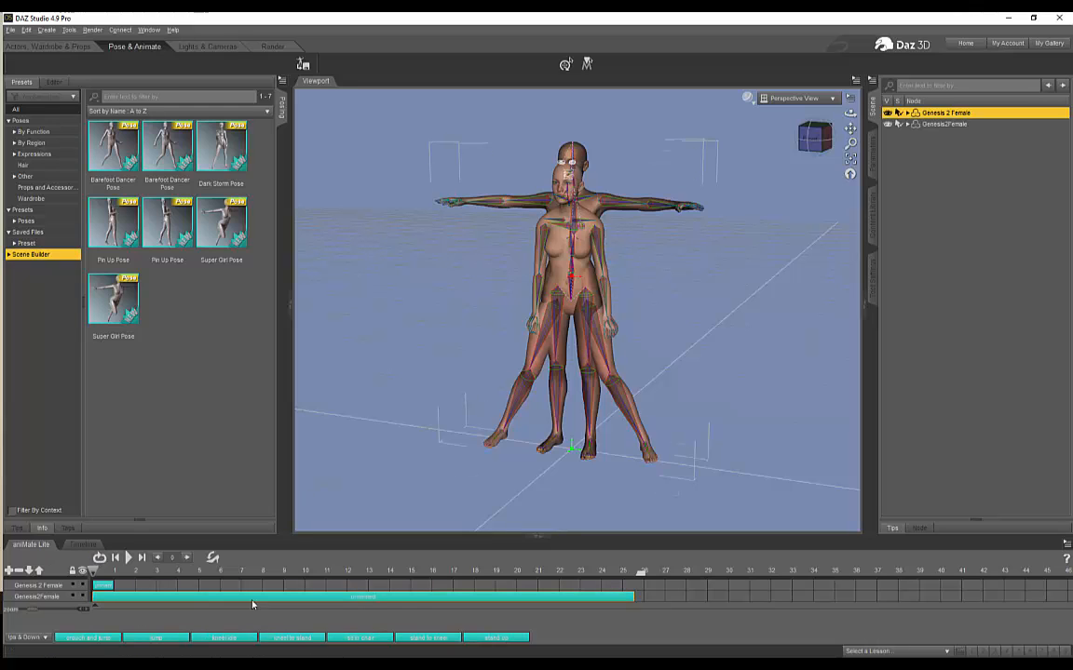
Copy the imported figure's dance aniBlock onto the Genesis 2 Female track, placing it directly after the T-pose block.
{"action": "left_click", "coordinate": [360, 601]}
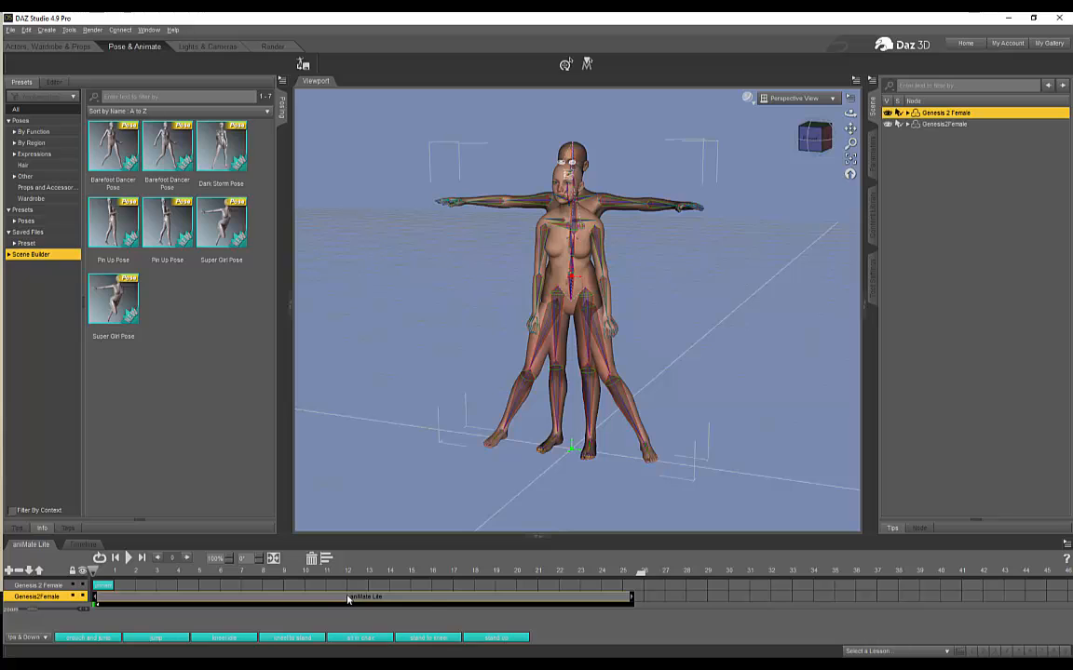
{"action": "right_click", "coordinate": [346, 600]}
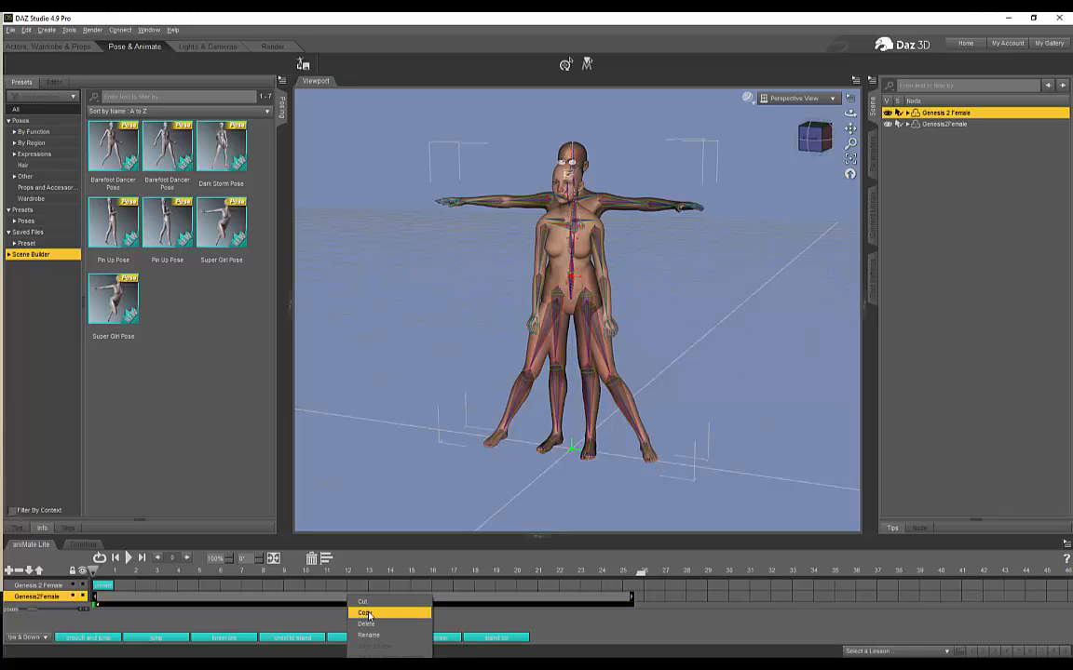
{"action": "left_click", "coordinate": [366, 613]}
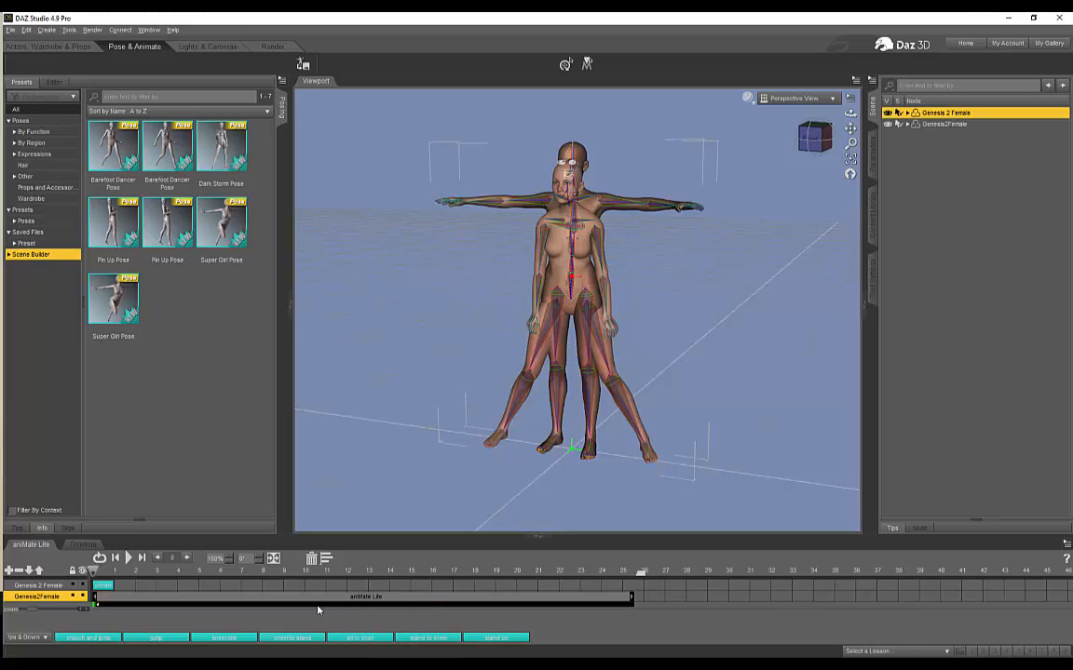
{"action": "left_click", "coordinate": [132, 586]}
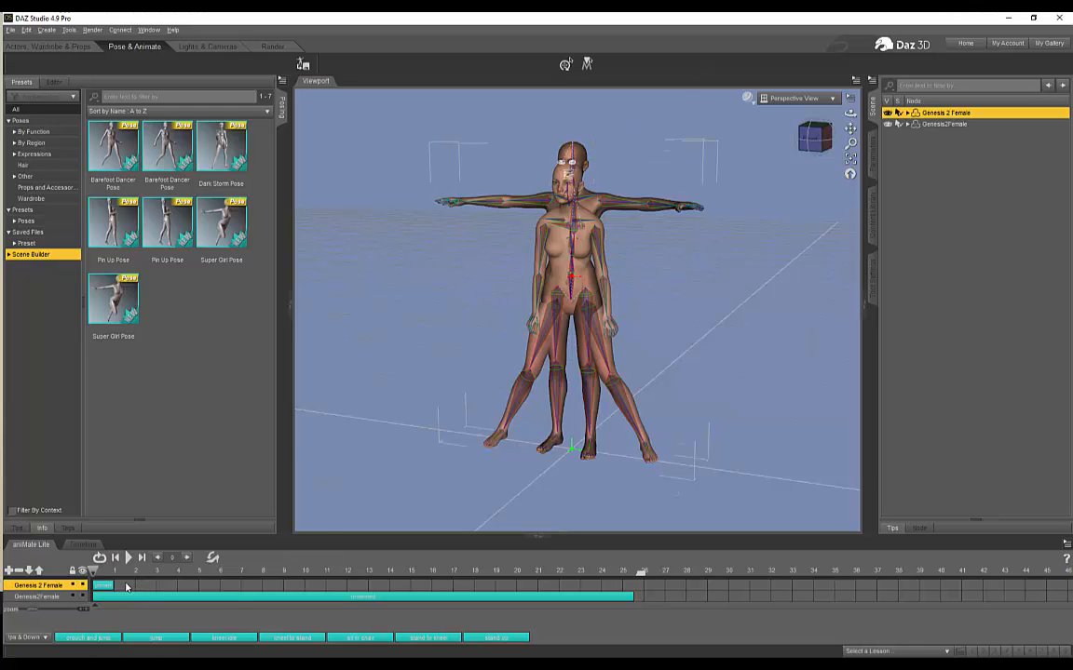
{"action": "right_click", "coordinate": [127, 587]}
{"action": "left_click", "coordinate": [145, 586]}
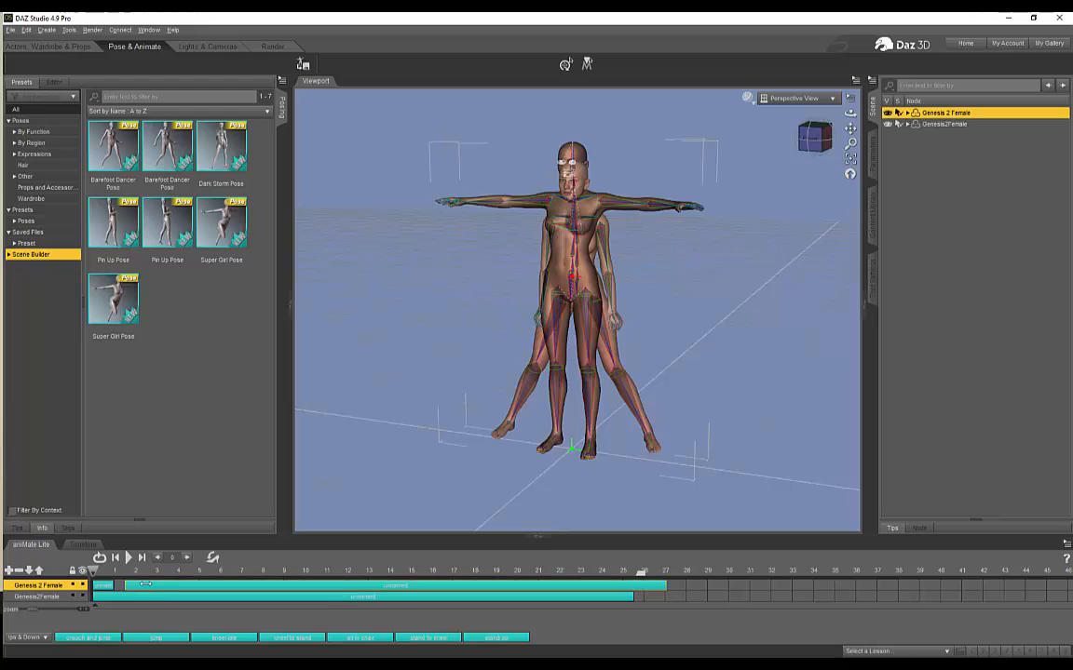
{"action": "left_click_drag", "start_coordinate": [145, 585], "coordinate": [128, 585]}
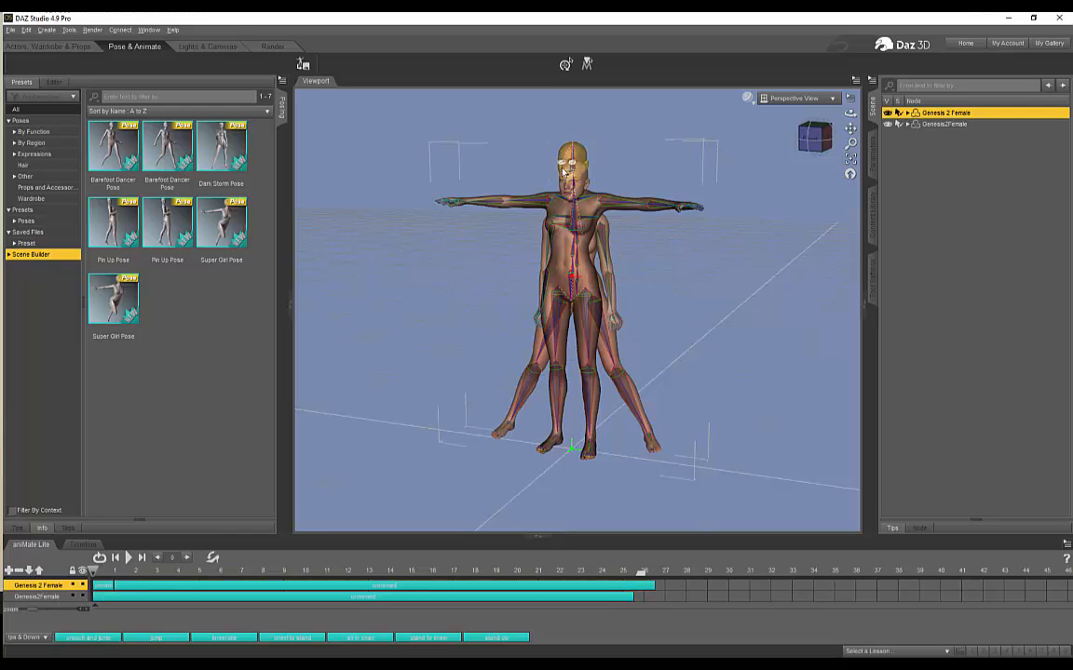
Delete the imported Genesis2Female figure from the scene.
{"action": "left_click", "coordinate": [611, 275]}
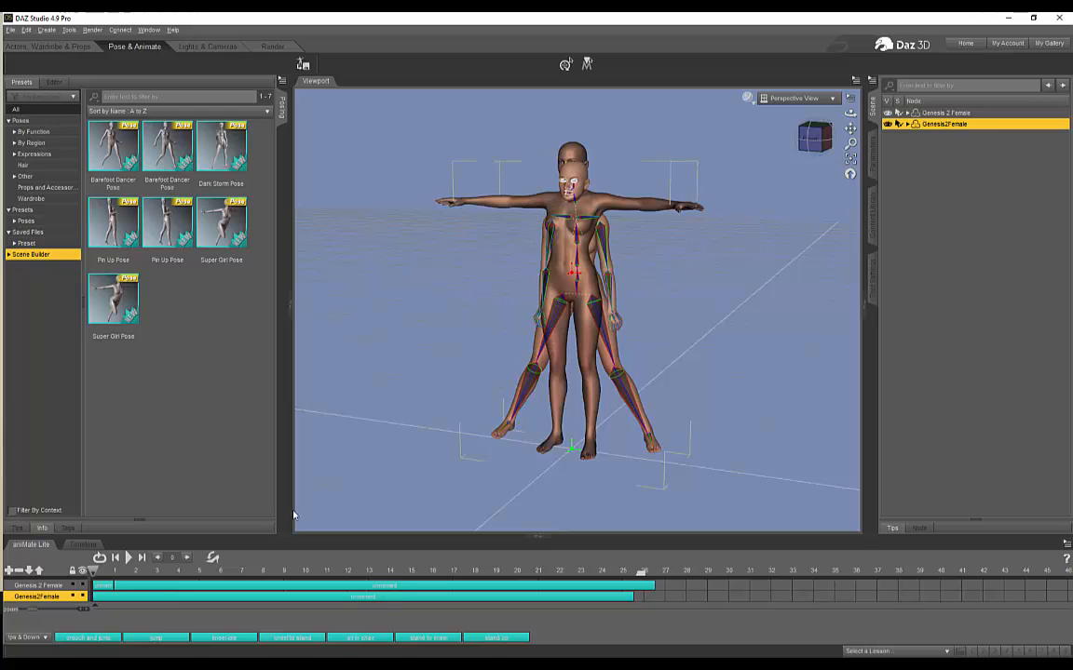
{"action": "key", "text": "Delete"}
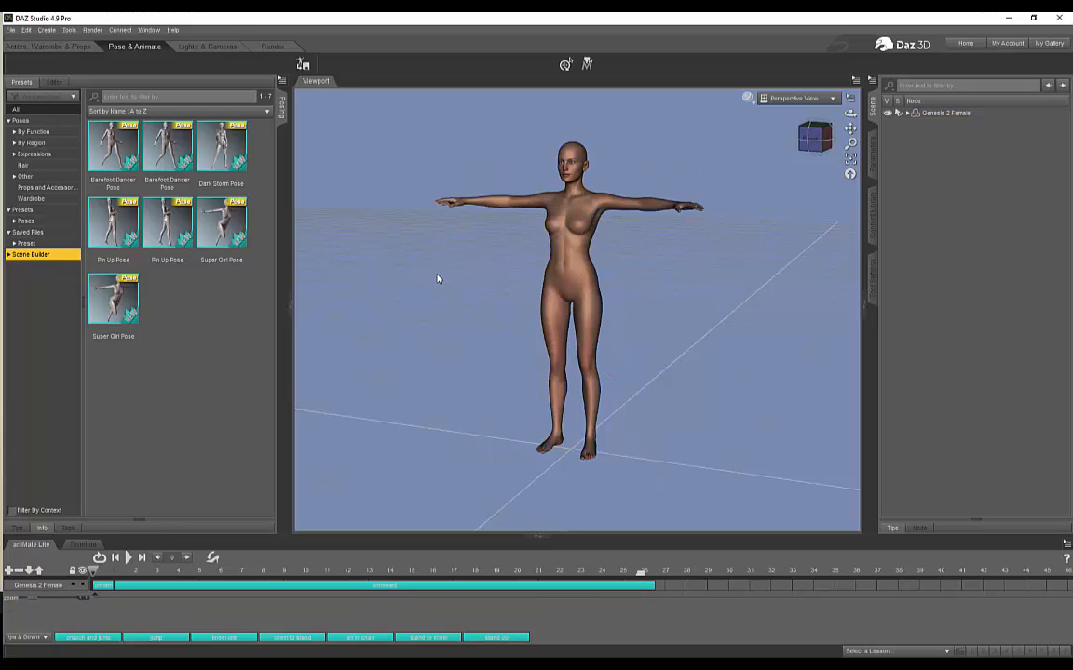
Extend the play range on the Genesis 2 Female track to the end of the pasted dance block.
{"action": "left_click", "coordinate": [56, 587]}
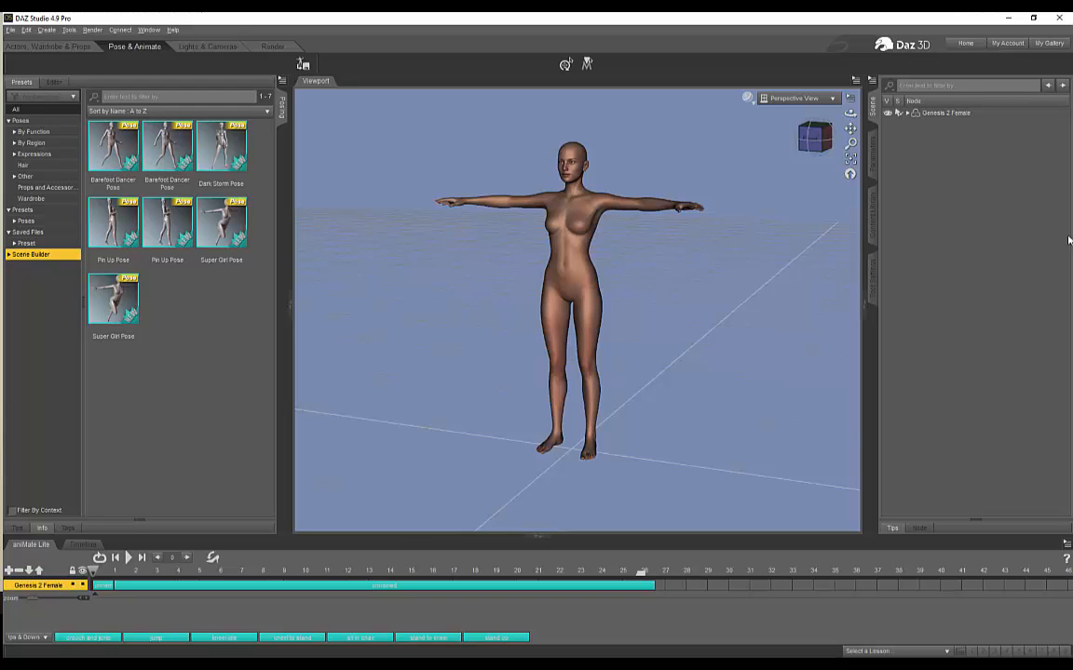
{"action": "left_click", "coordinate": [907, 113]}
{"action": "left_click_drag", "start_coordinate": [639, 578], "coordinate": [654, 578]}
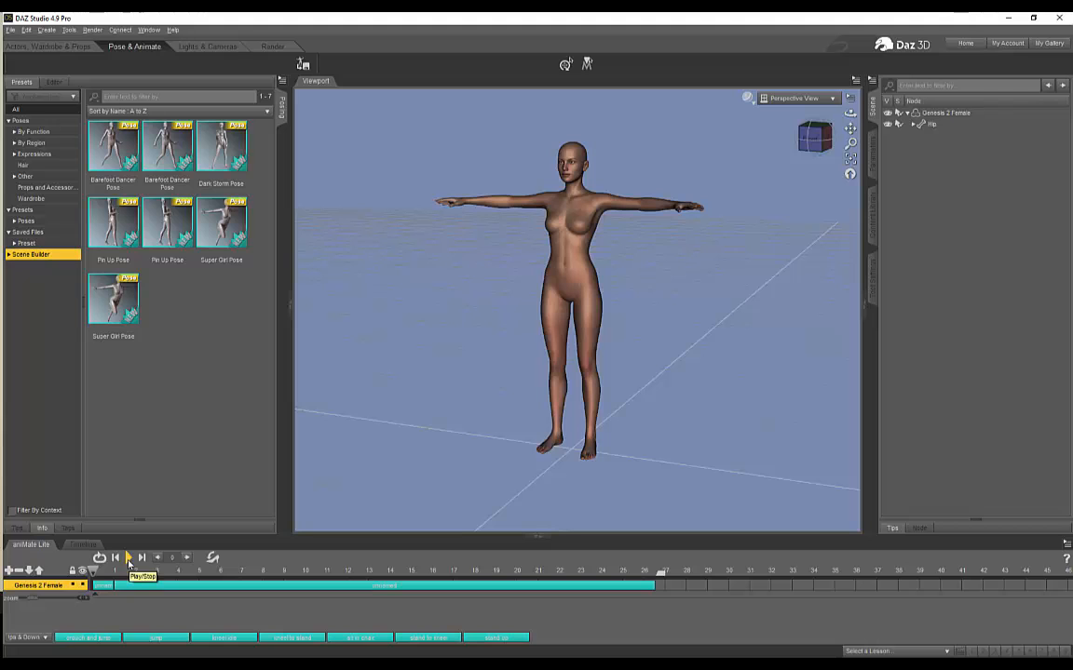
Play the combined T-pose and dance animation, check it from the front and an elevated angle, and return the playhead to the start.
{"action": "left_click", "coordinate": [129, 558]}
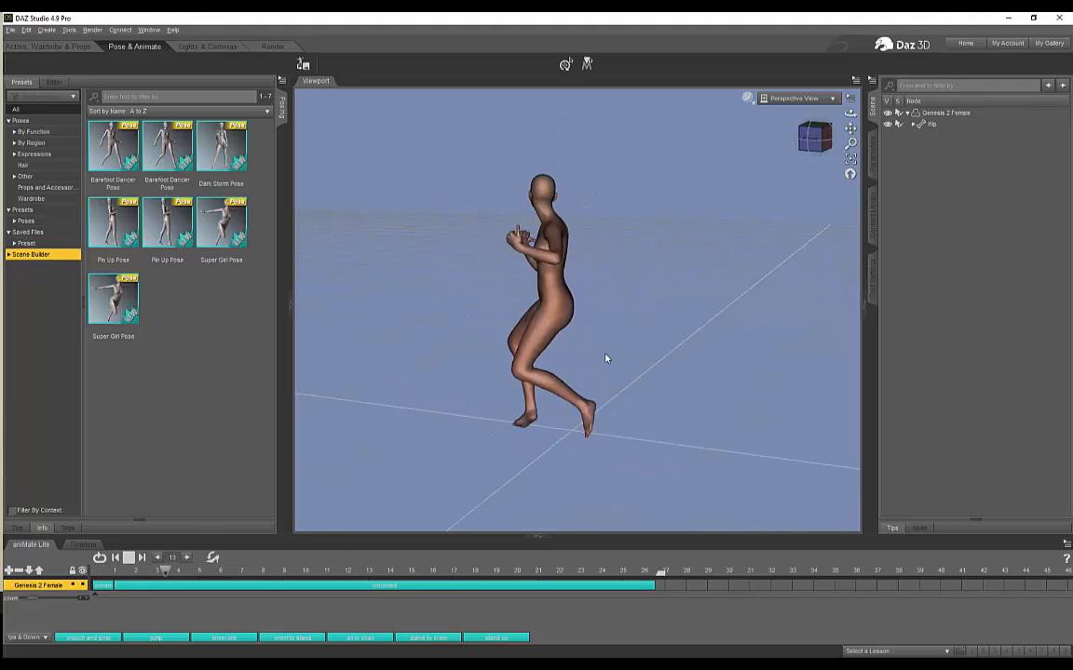
{"action": "left_click", "coordinate": [812, 139]}
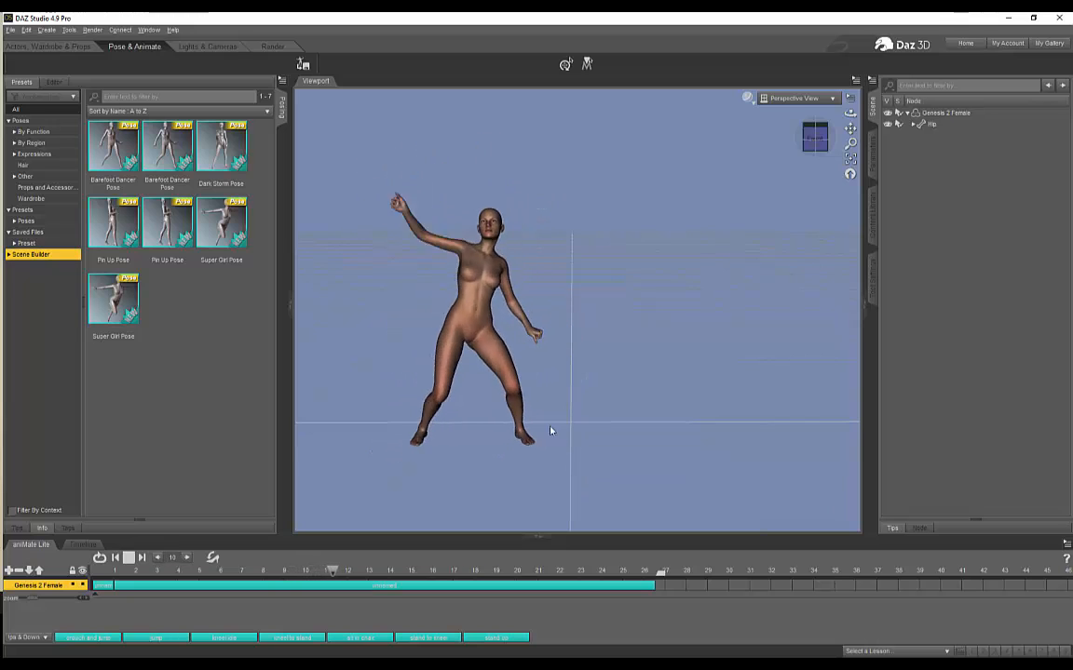
{"action": "left_click", "coordinate": [825, 125]}
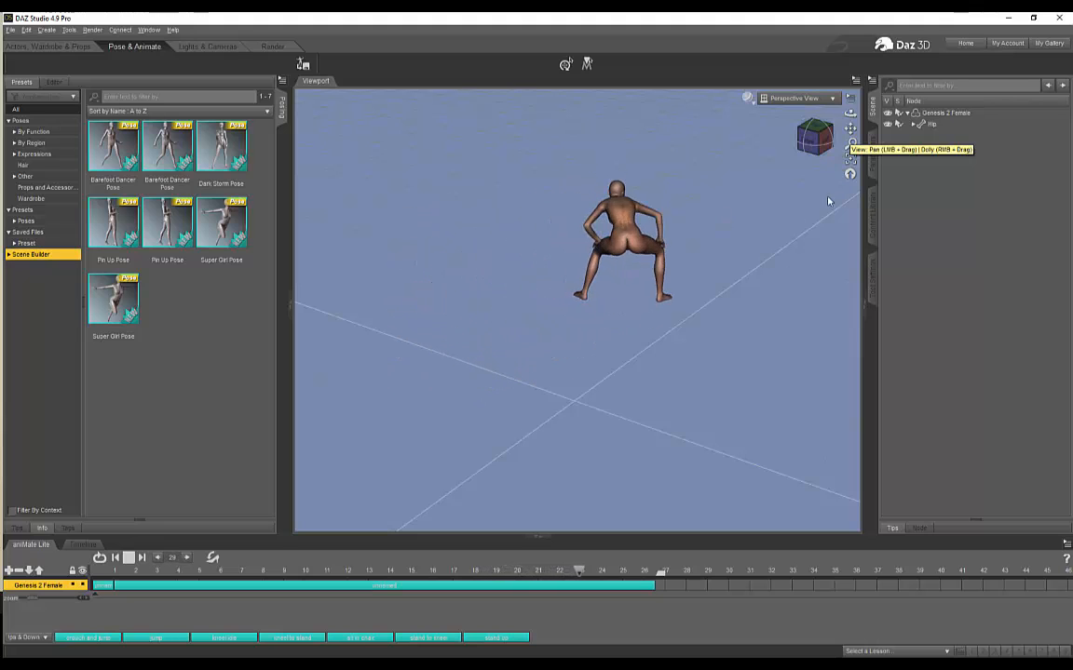
{"action": "left_click", "coordinate": [130, 558]}
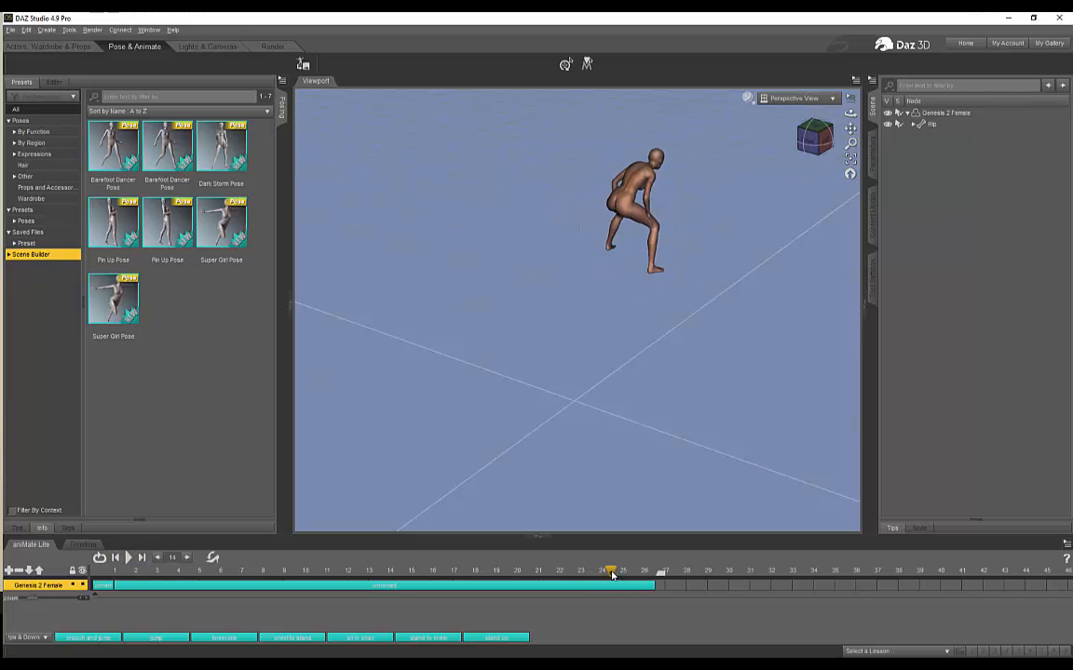
{"action": "left_click_drag", "start_coordinate": [612, 575], "coordinate": [142, 589]}
{"action": "left_click", "coordinate": [128, 558]}
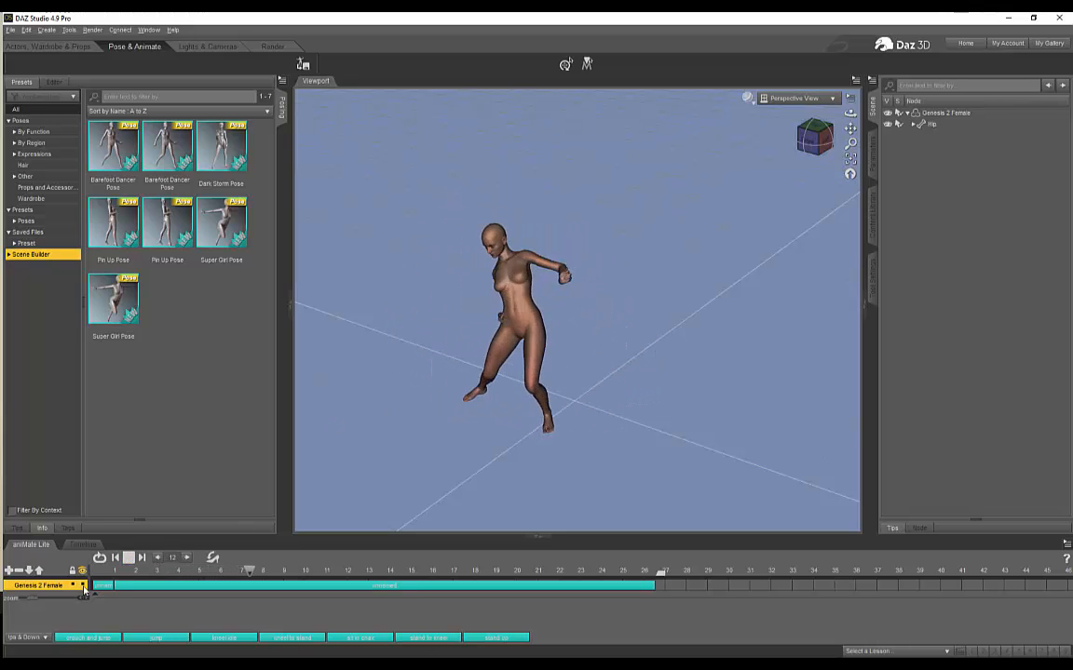
{"action": "left_click", "coordinate": [129, 558]}
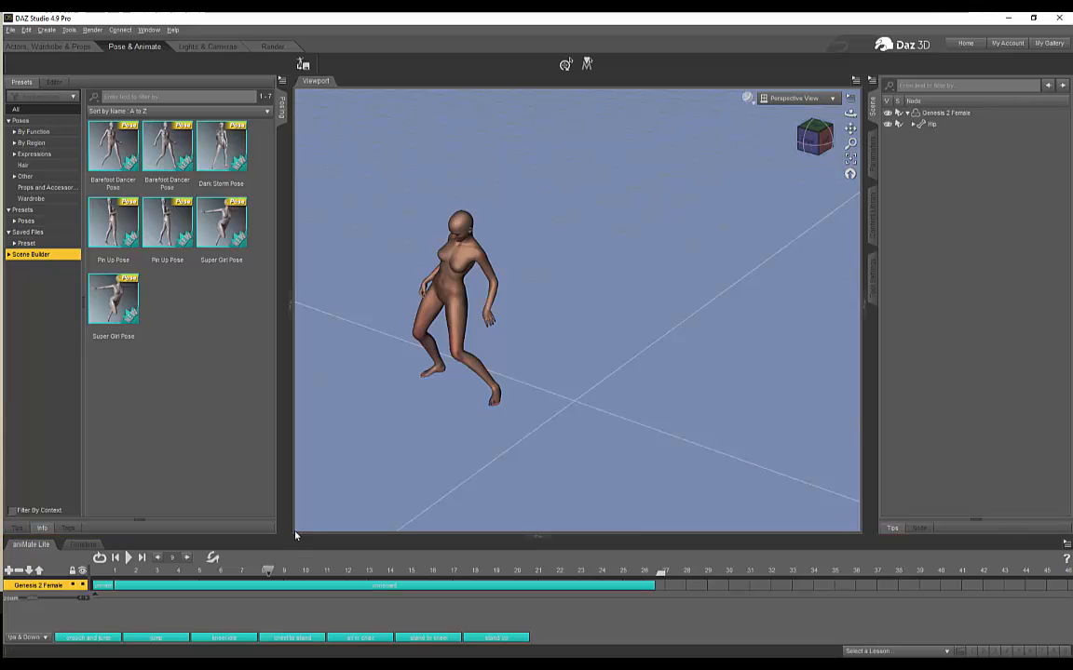
{"action": "left_click_drag", "start_coordinate": [269, 577], "coordinate": [85, 579]}
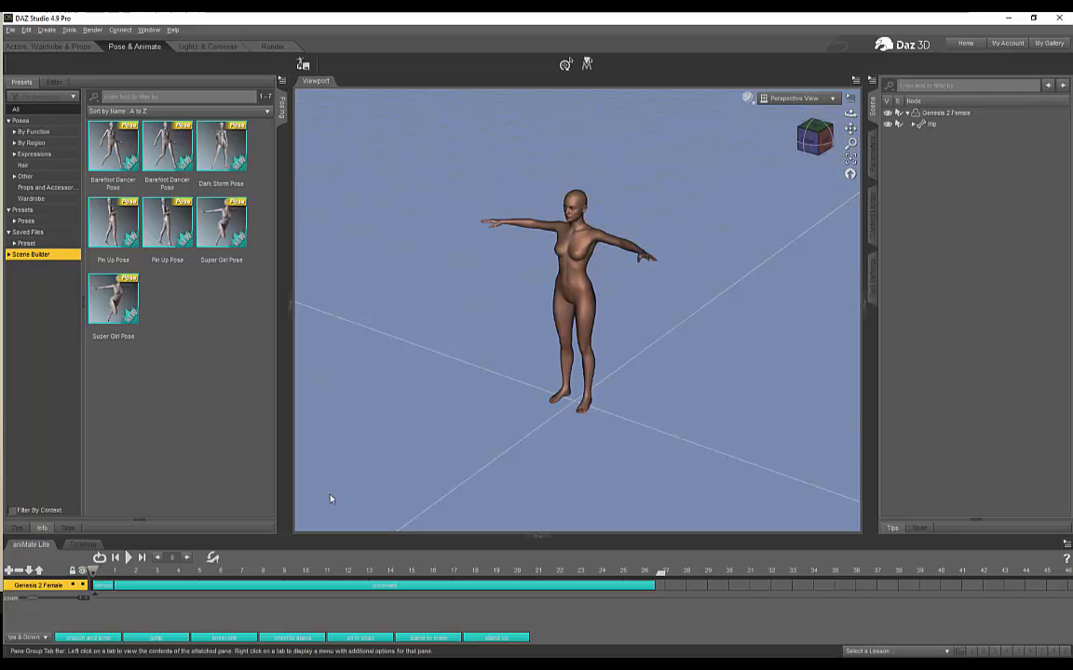
Select the Genesis 2 Female's Hip bone and activate the Joint Editor tool.
{"action": "left_click", "coordinate": [943, 114]}
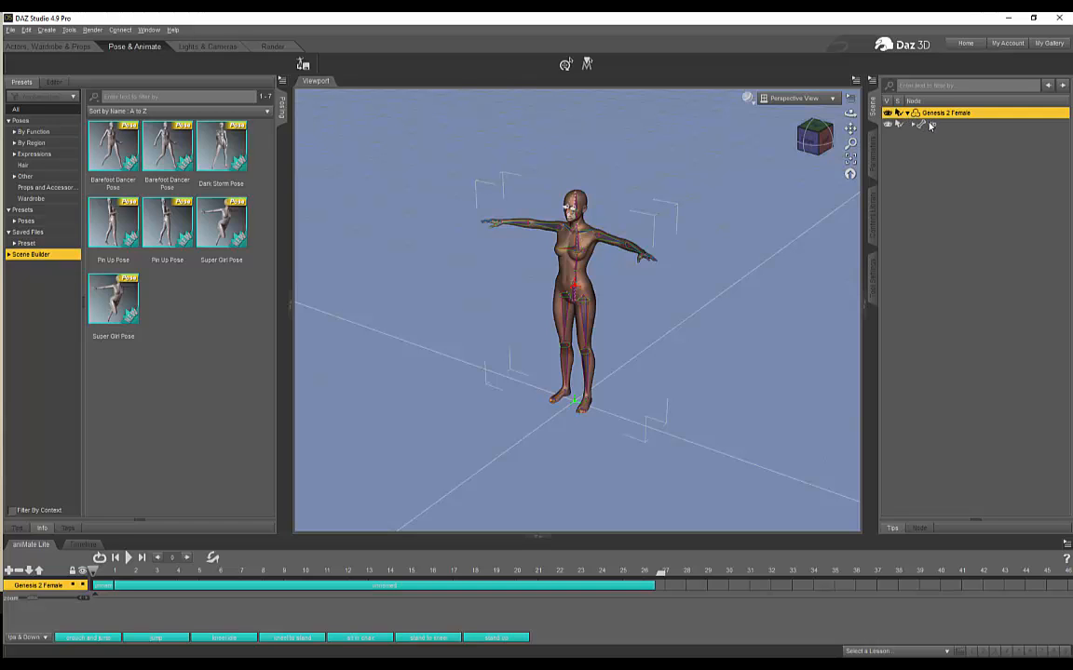
{"action": "left_click", "coordinate": [930, 124]}
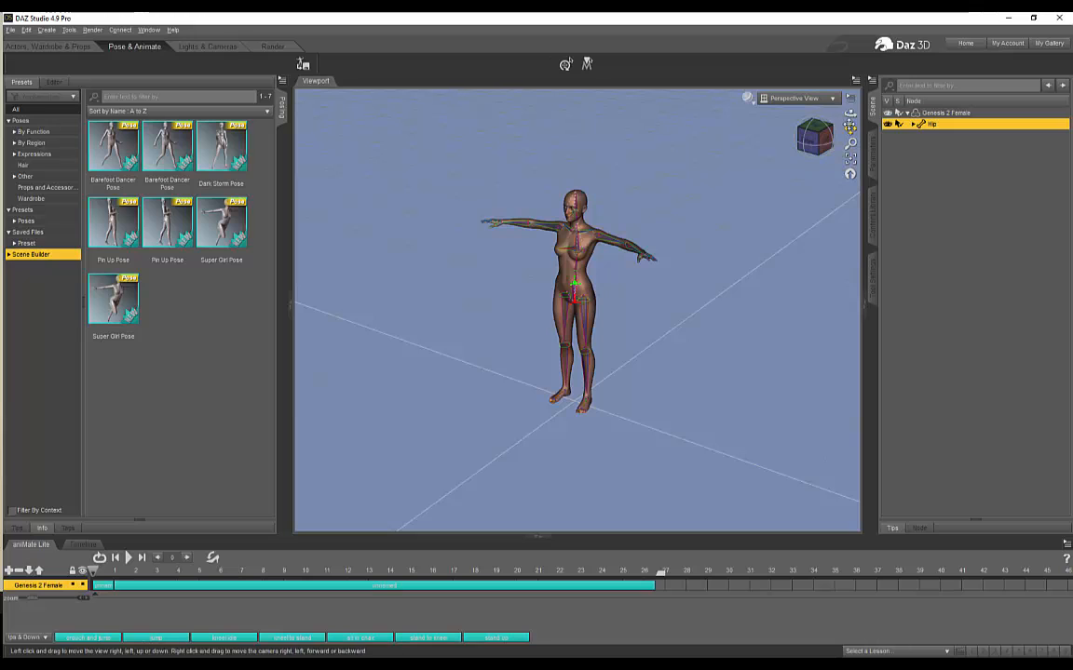
{"action": "left_click_drag", "start_coordinate": [849, 114], "coordinate": [866, 106]}
{"action": "scroll", "coordinate": [589, 290], "scroll_direction": "up", "scroll_amount": 4}
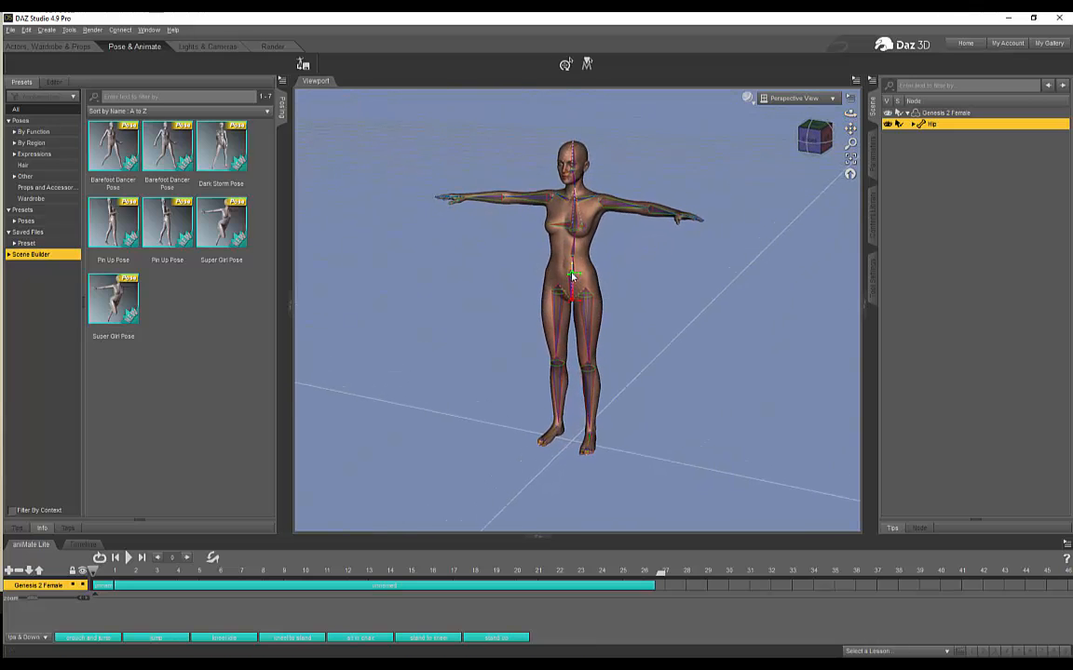
{"action": "scroll", "coordinate": [571, 276], "scroll_direction": "up", "scroll_amount": 1}
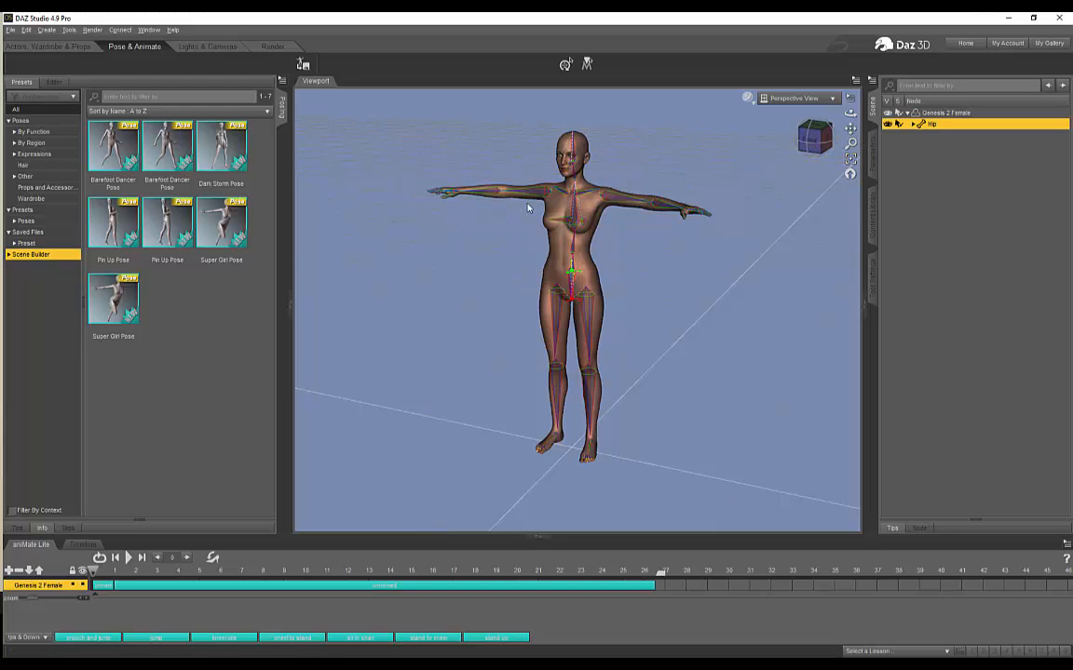
{"action": "left_click", "coordinate": [69, 29]}
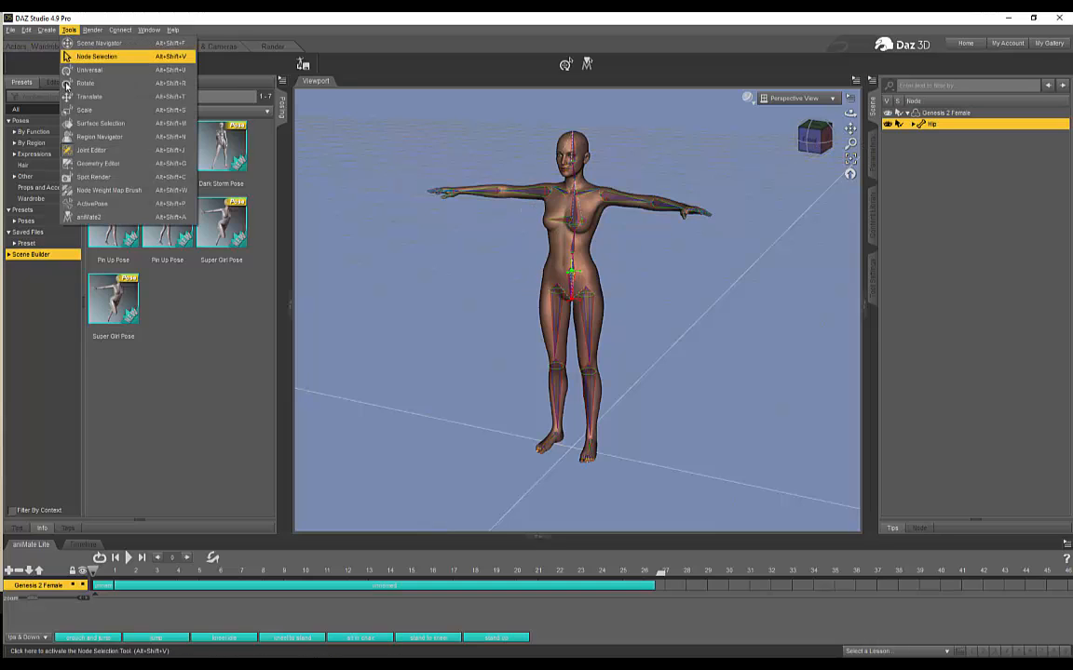
{"action": "left_click", "coordinate": [88, 152]}
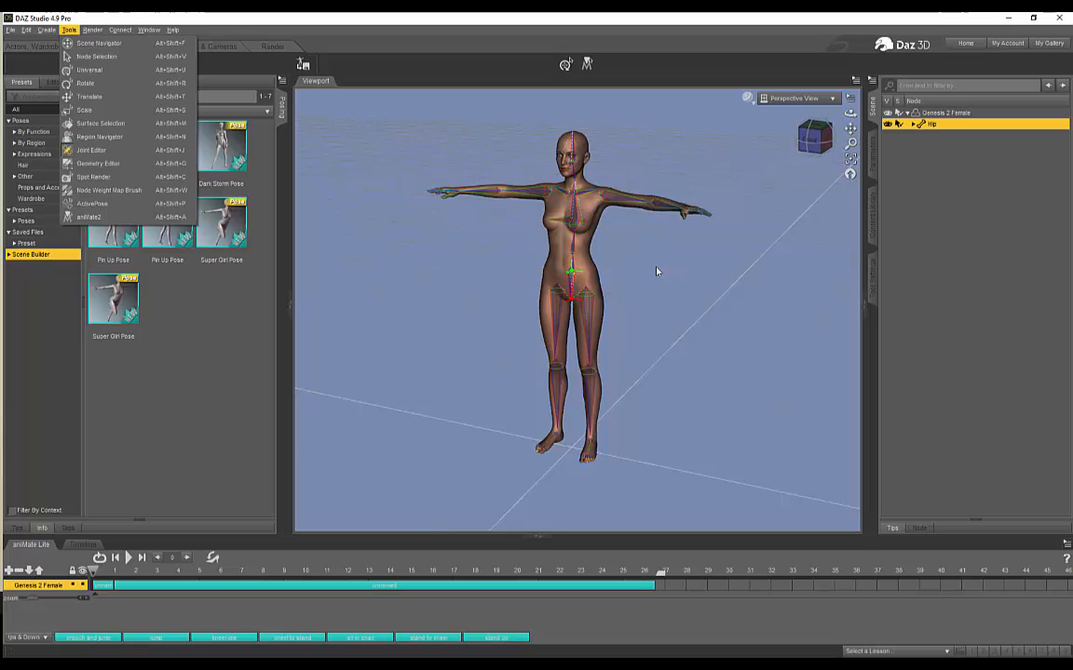
Move the Hip joint's green center point straight down to floor level between the feet and check its placement from the front and an angle.
{"action": "left_click", "coordinate": [851, 115]}
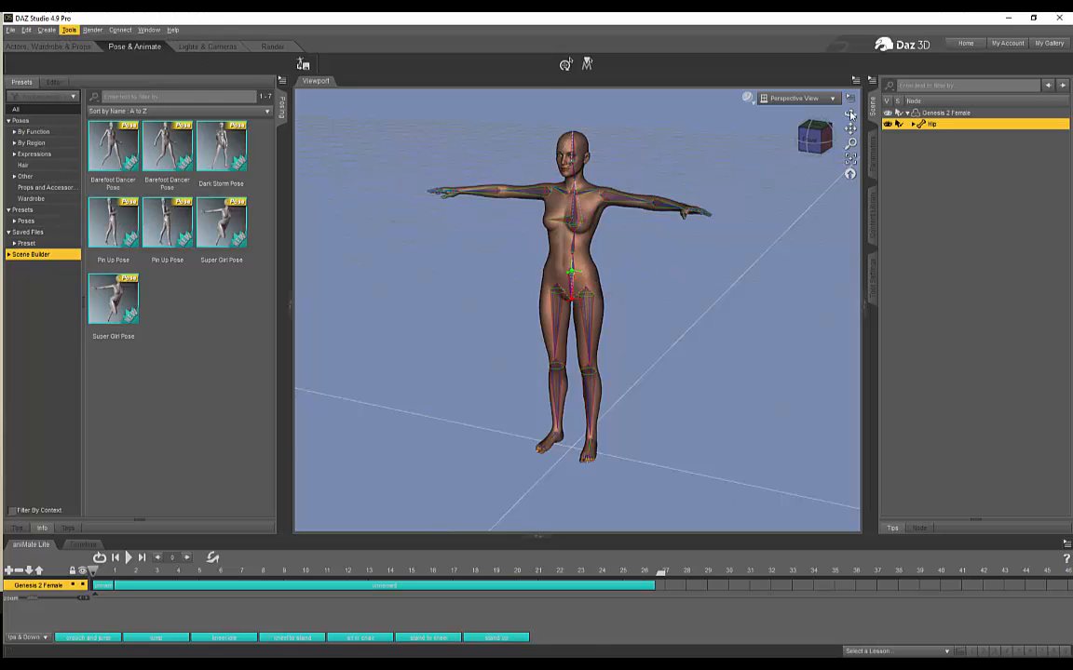
{"action": "left_click_drag", "start_coordinate": [851, 115], "coordinate": [821, 116]}
{"action": "scroll", "coordinate": [729, 288], "scroll_direction": "up", "scroll_amount": 3}
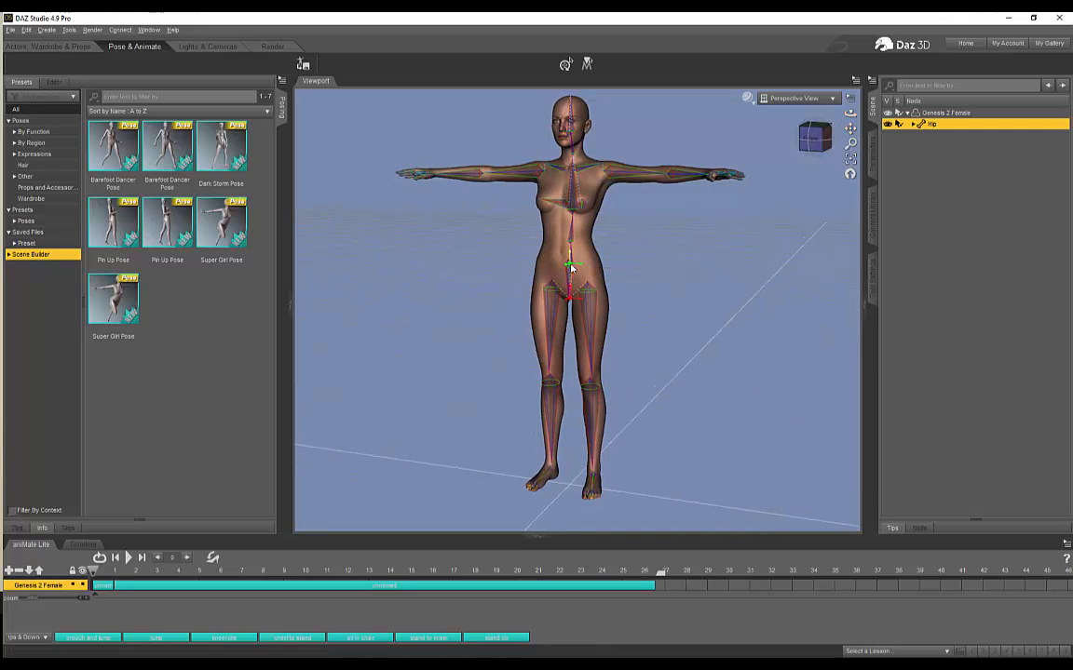
{"action": "left_click_drag", "start_coordinate": [574, 302], "coordinate": [597, 482]}
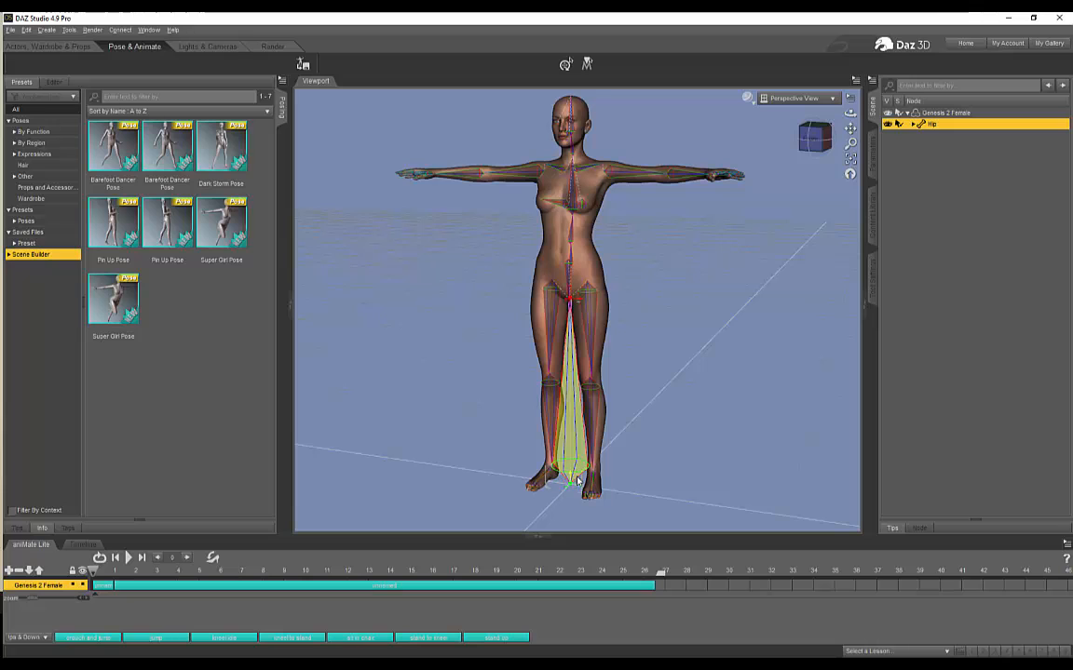
{"action": "left_click", "coordinate": [814, 139]}
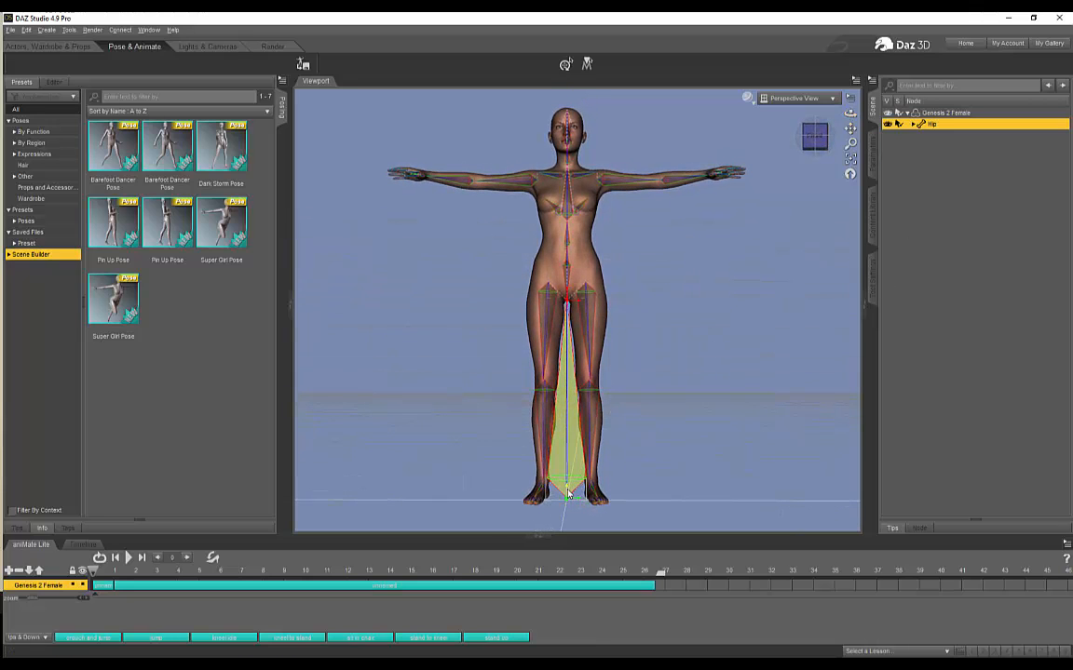
{"action": "left_click_drag", "start_coordinate": [850, 113], "coordinate": [759, 272]}
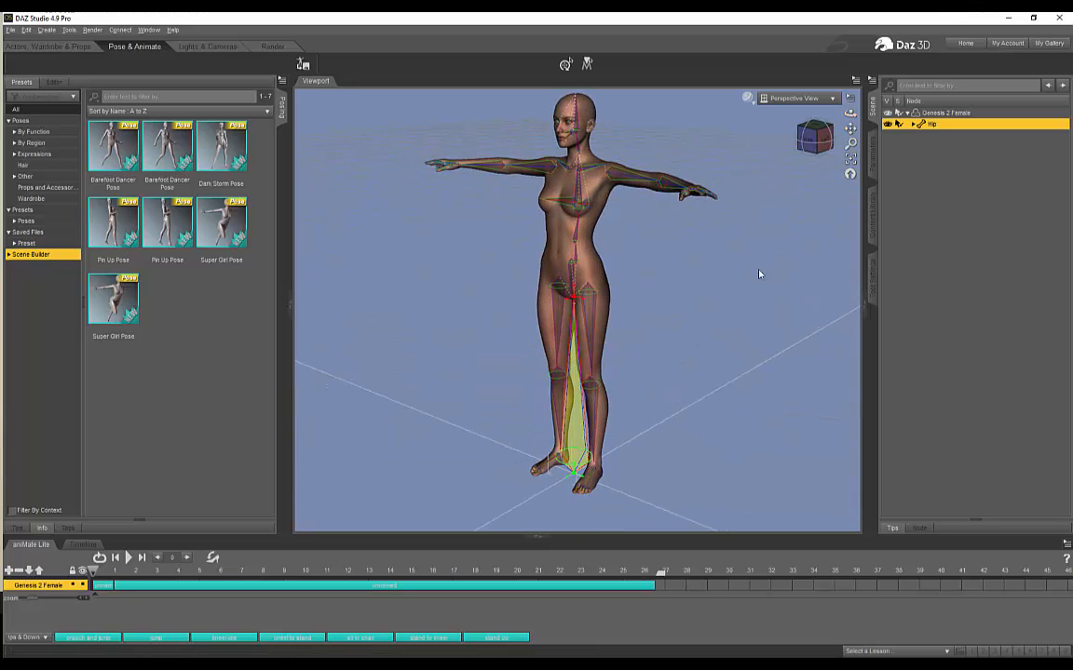
Play the animation to check how the figure moves with the lowered hip center point, and return the playhead to the start.
{"action": "scroll", "coordinate": [741, 340], "scroll_direction": "down", "scroll_amount": 4}
{"action": "scroll", "coordinate": [739, 347], "scroll_direction": "down", "scroll_amount": 1}
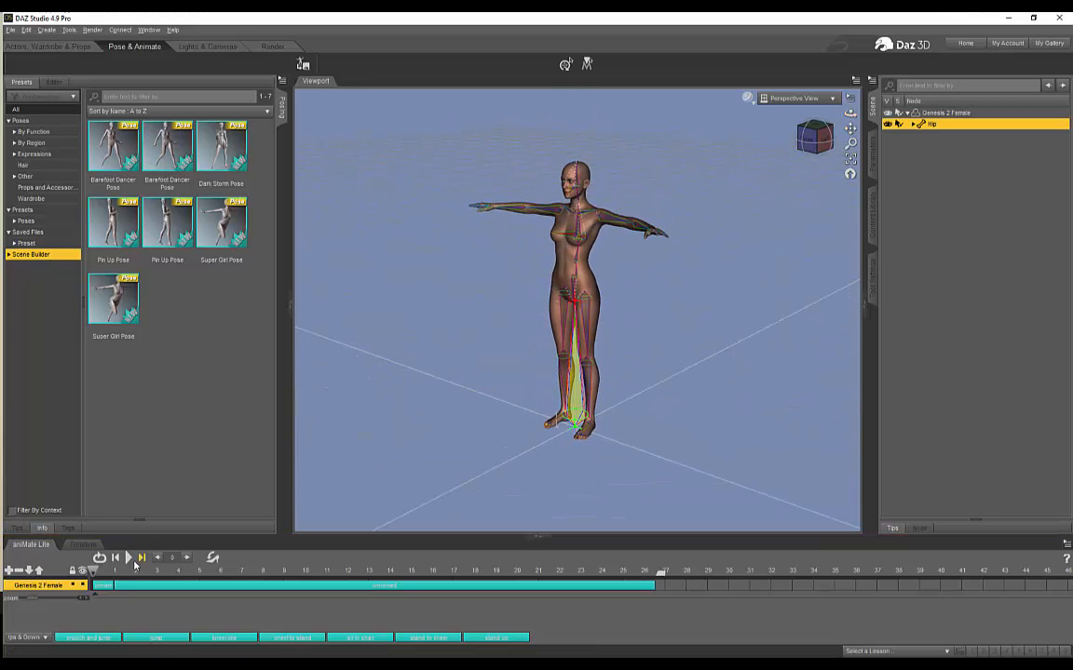
{"action": "left_click", "coordinate": [129, 556]}
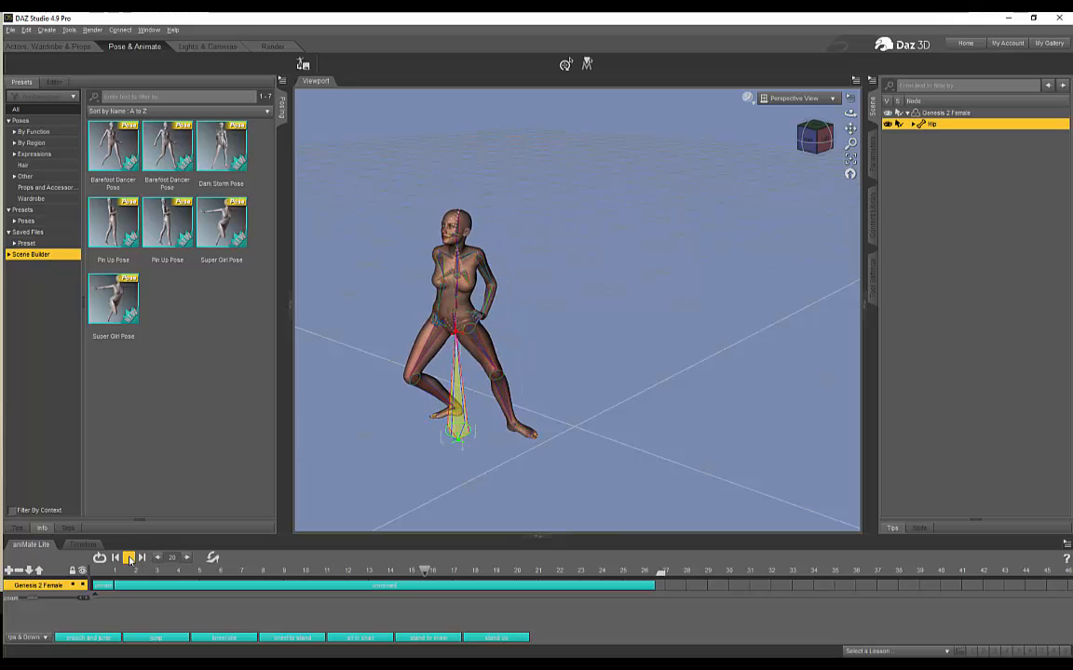
{"action": "left_click_drag", "start_coordinate": [441, 573], "coordinate": [83, 573]}
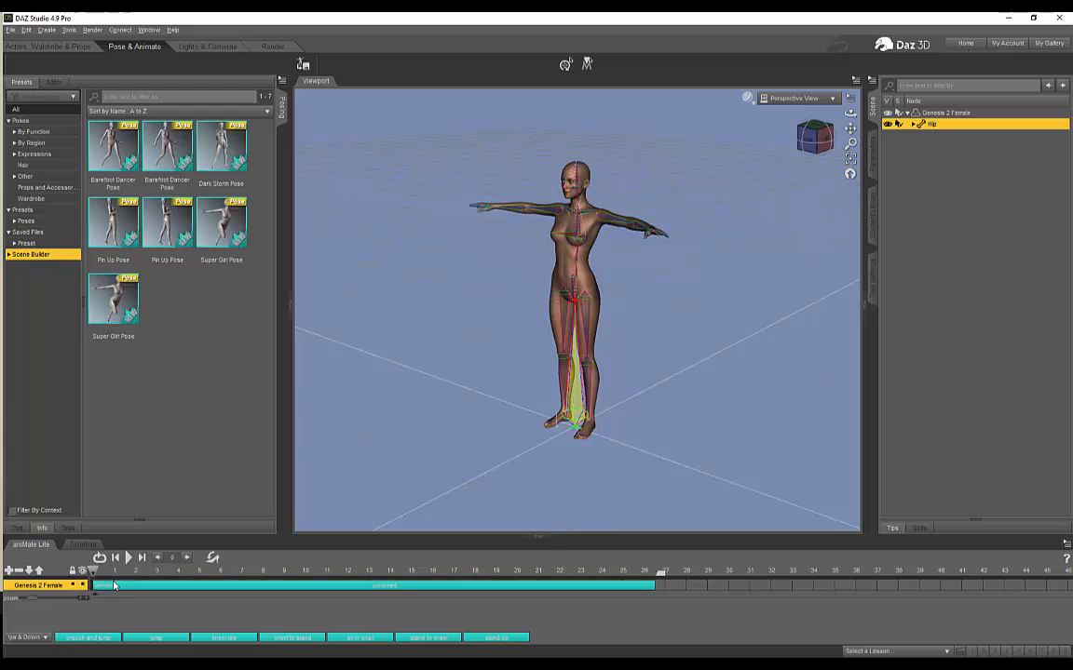
Bake the Genesis 2 Female's aniBlock track to Studio keyframes and accept the confirmation.
{"action": "right_click", "coordinate": [112, 611]}
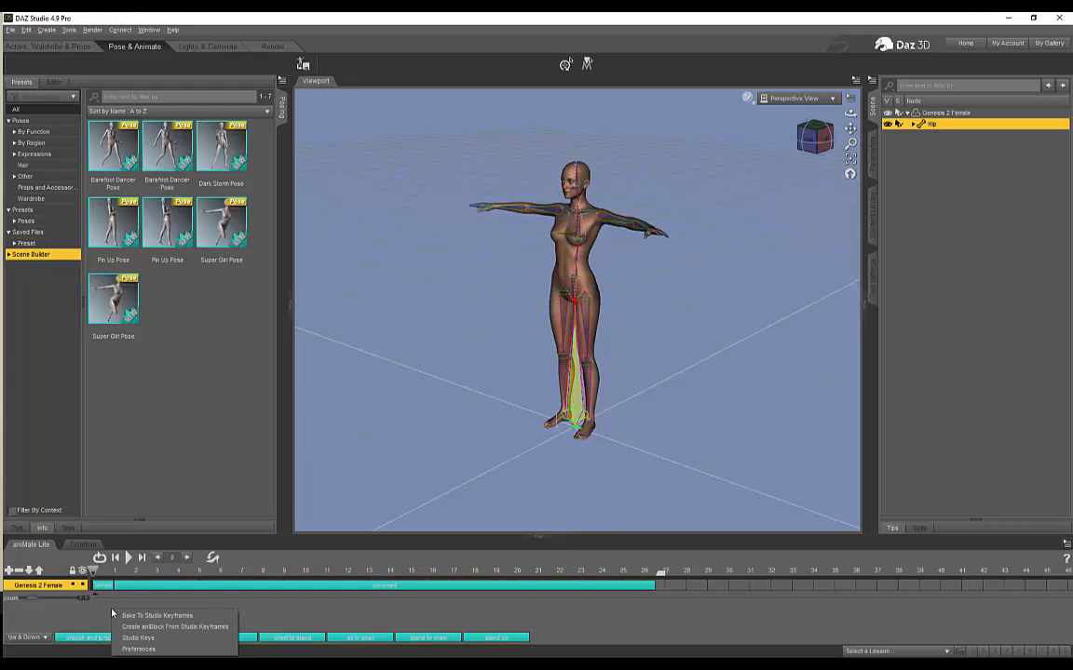
{"action": "left_click", "coordinate": [164, 616]}
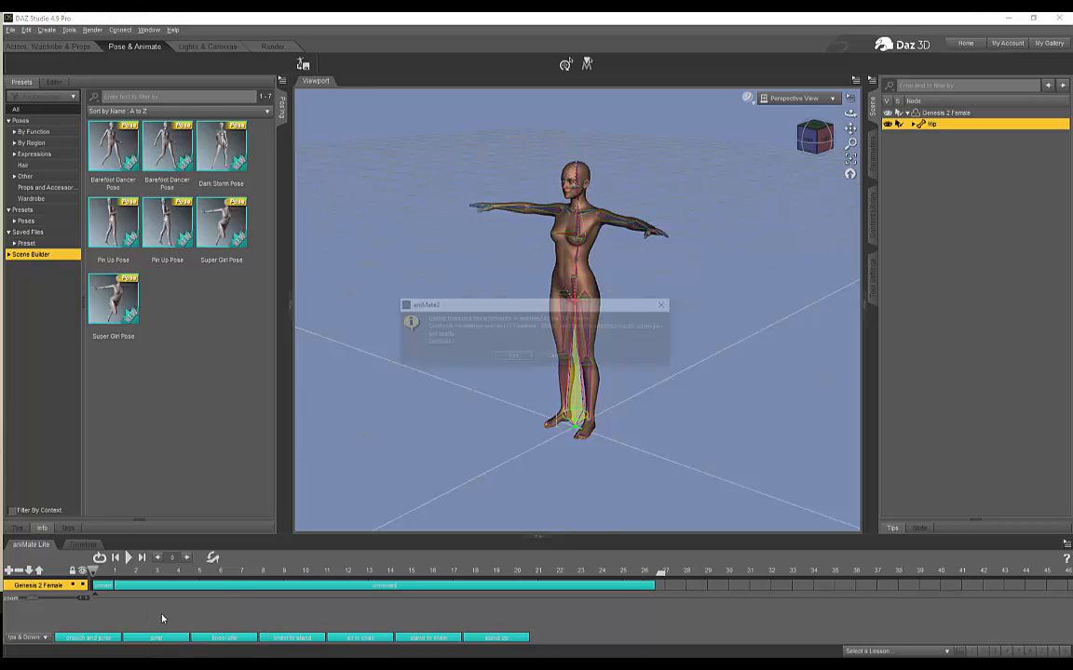
{"action": "left_click", "coordinate": [514, 357]}
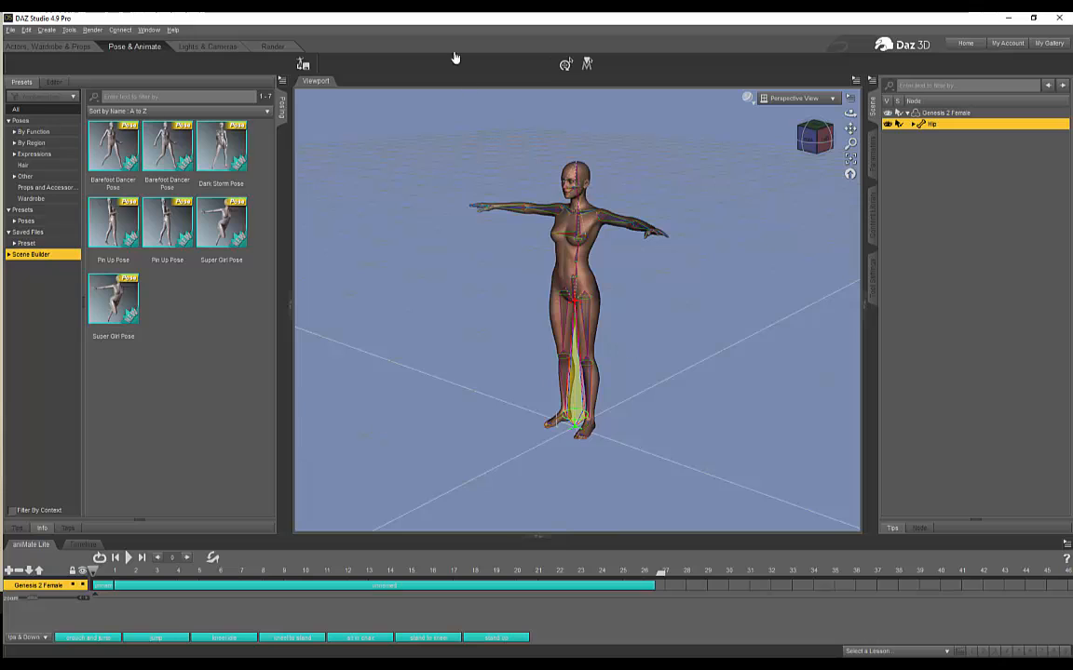
Play the baked keyframe animation to check the motion, stop it, and return the playhead to the start.
{"action": "left_click", "coordinate": [129, 557]}
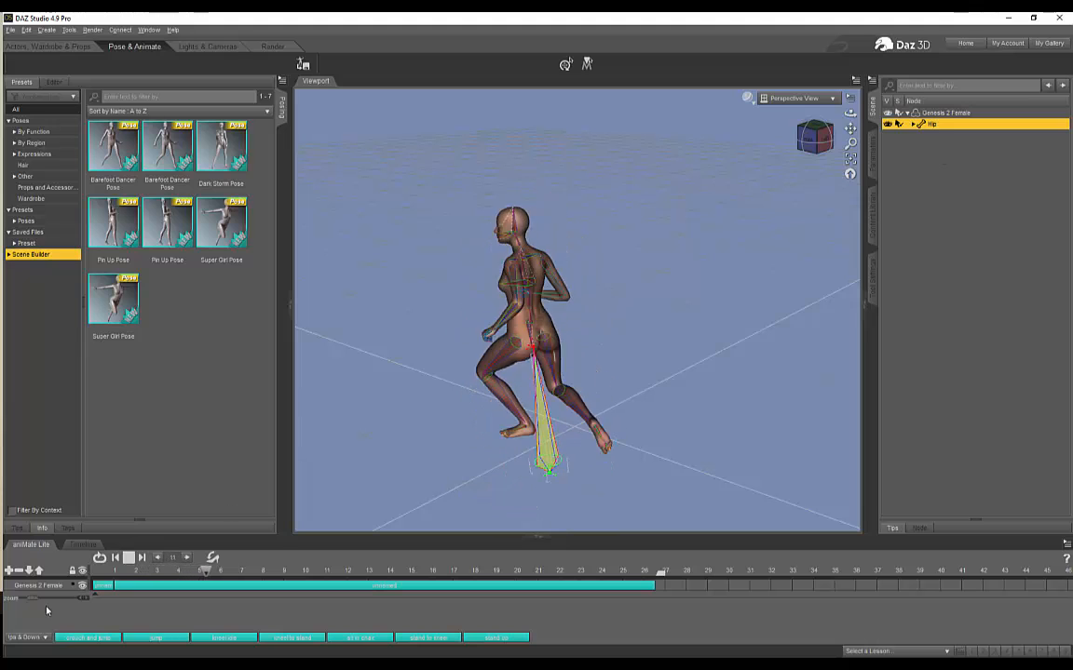
{"action": "left_click", "coordinate": [128, 557]}
{"action": "left_click_drag", "start_coordinate": [252, 573], "coordinate": [81, 578]}
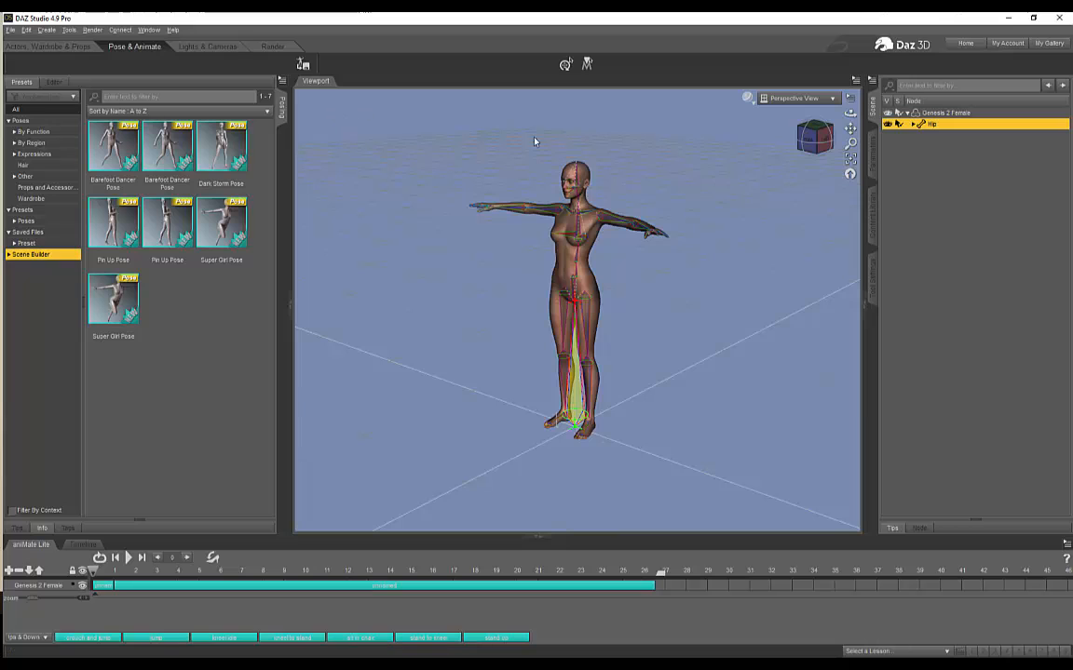
Export the animated figure as an FBX named FEMALETUTORIALMODIFIED into TUTORIAL > Files > MODIFIED FBX, accepting the shown export options.
{"action": "left_click", "coordinate": [12, 30]}
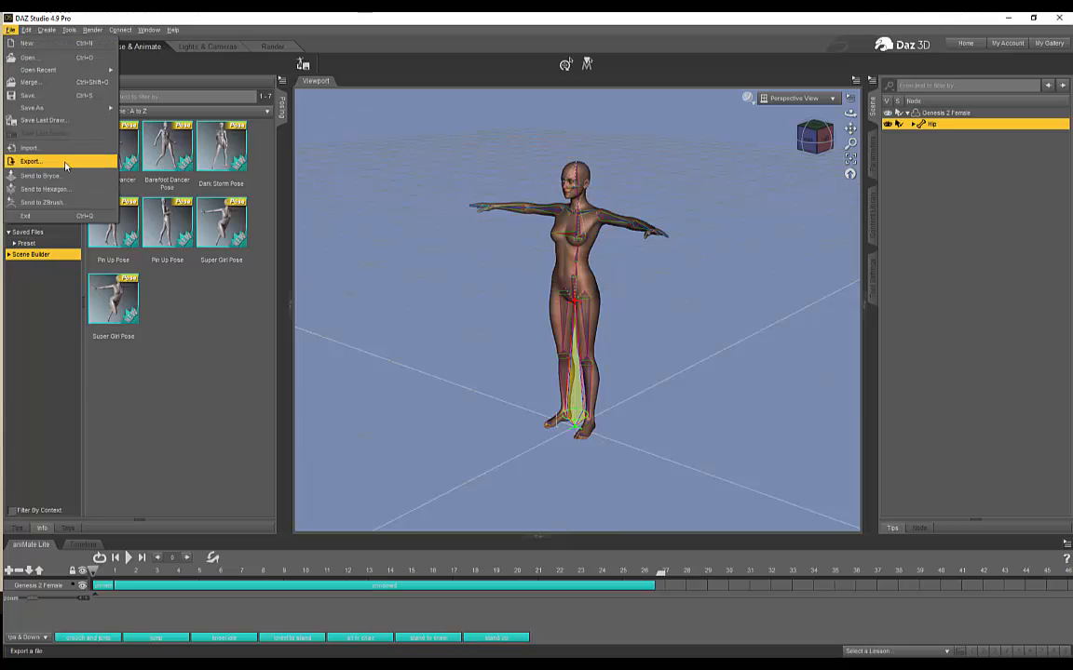
{"action": "left_click", "coordinate": [37, 160]}
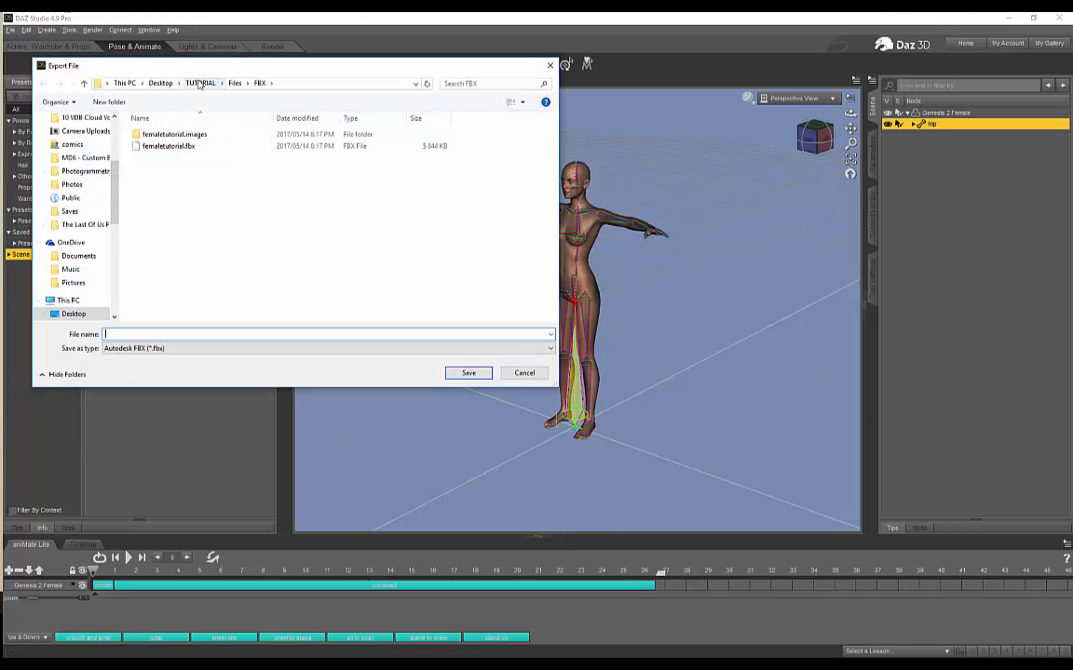
{"action": "left_click", "coordinate": [201, 83]}
{"action": "double_click", "coordinate": [152, 135]}
{"action": "double_click", "coordinate": [179, 159]}
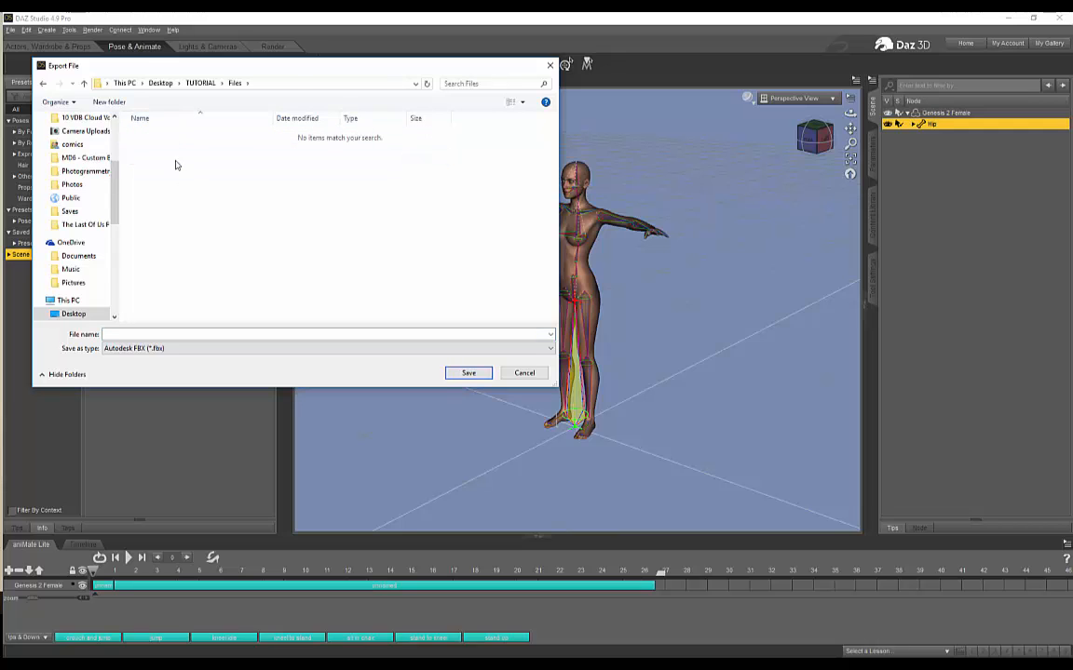
{"action": "left_click", "coordinate": [133, 335]}
{"action": "type", "text": "FEMALE"}
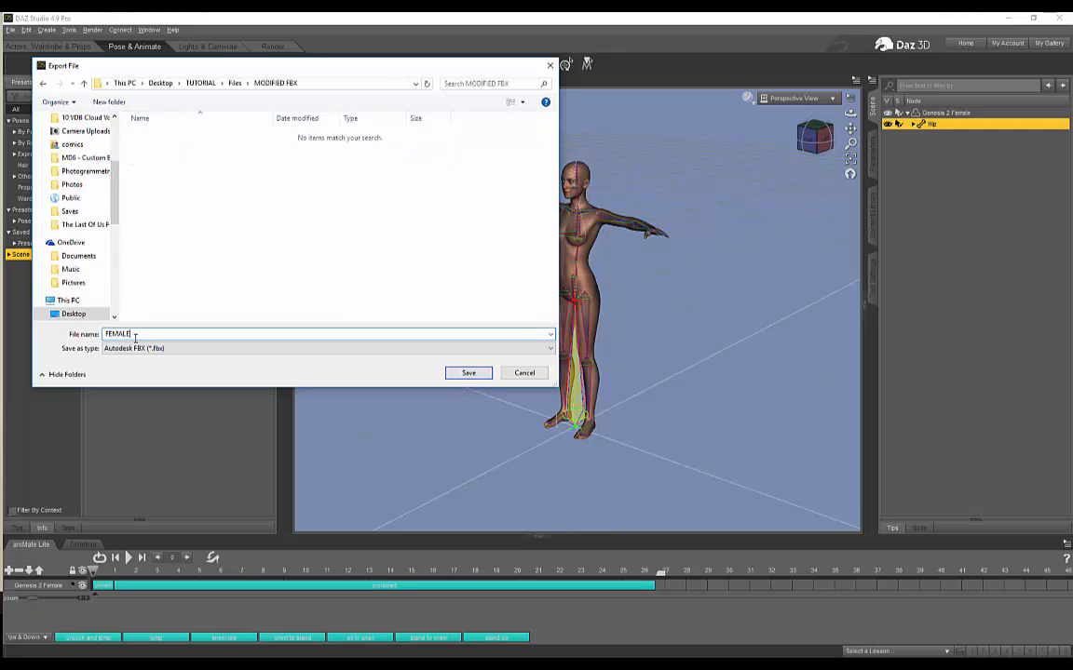
{"action": "type", "text": "TUTORIALMODIFIED"}
{"action": "left_click", "coordinate": [470, 374]}
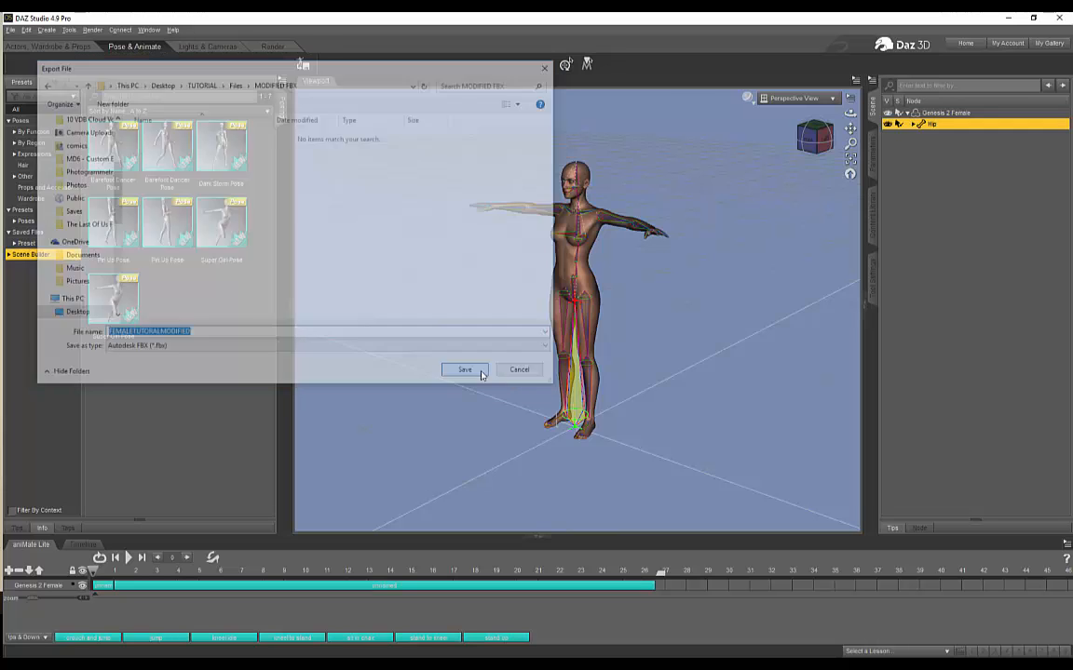
{"action": "left_click_drag", "start_coordinate": [359, 142], "coordinate": [303, 141]}
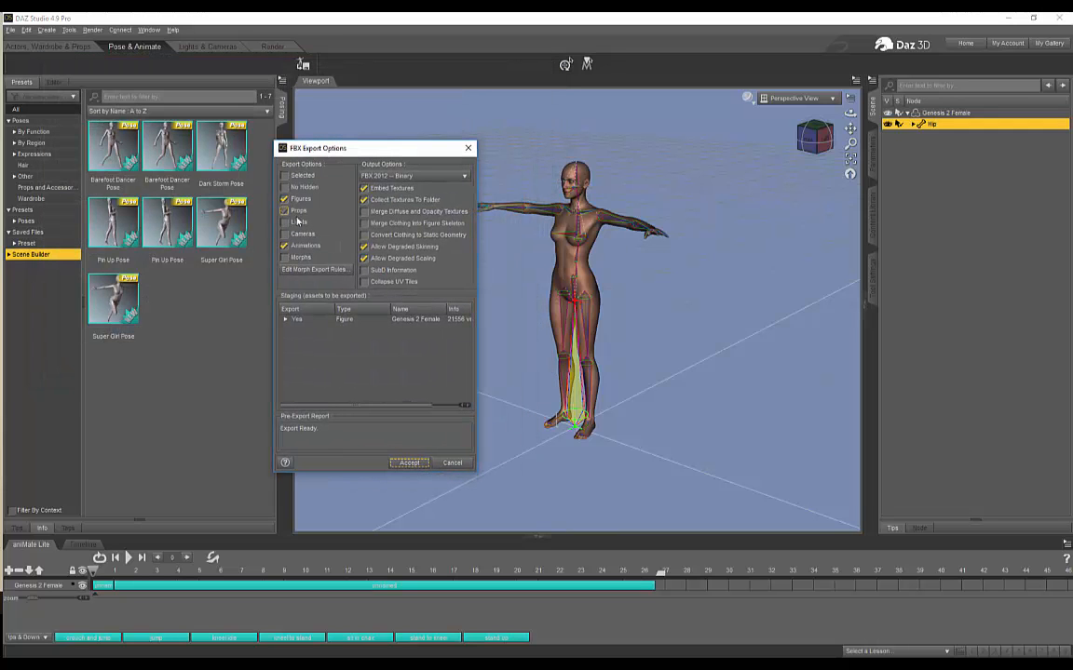
{"action": "left_click", "coordinate": [409, 463]}
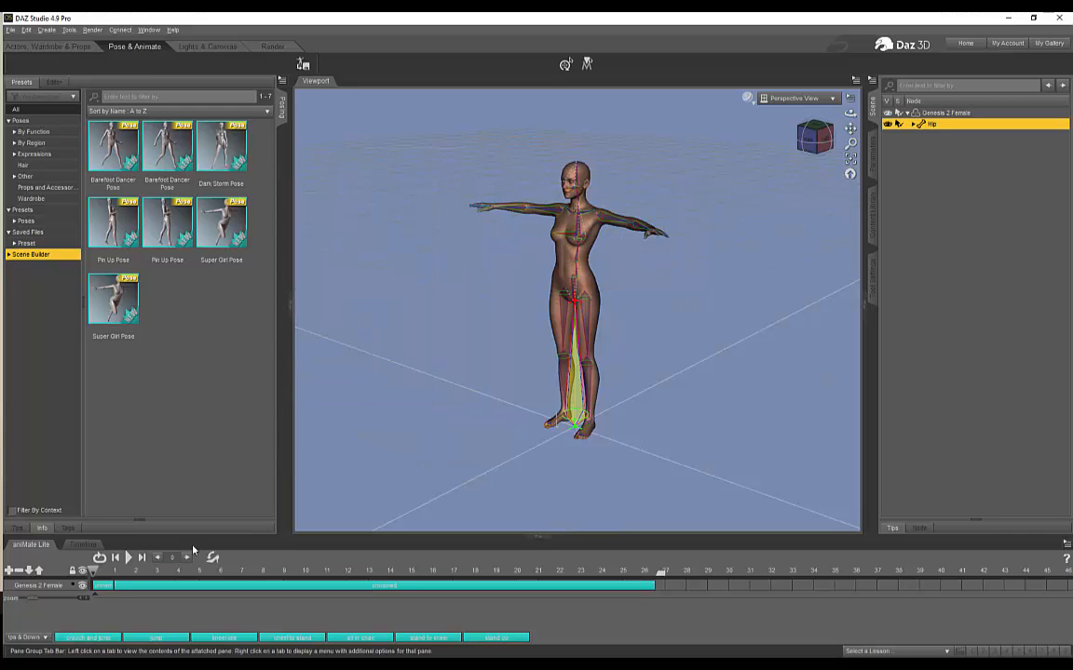
Play a short part of the exported animation, stop it, and return the playhead to the T-pose at the start.
{"action": "left_click", "coordinate": [129, 558]}
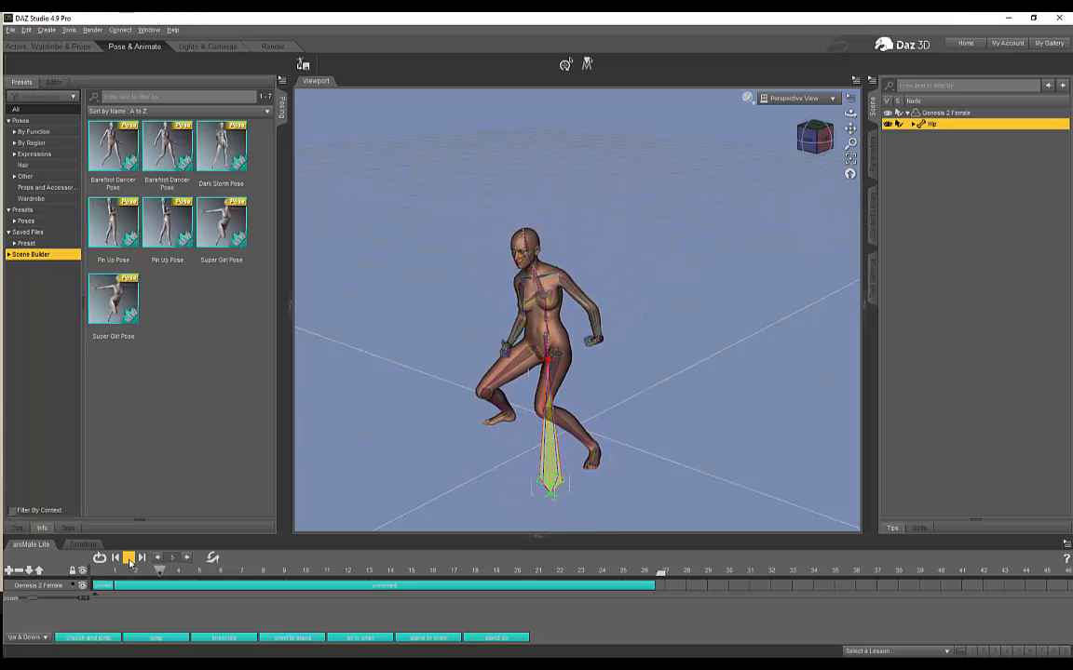
{"action": "left_click", "coordinate": [161, 571]}
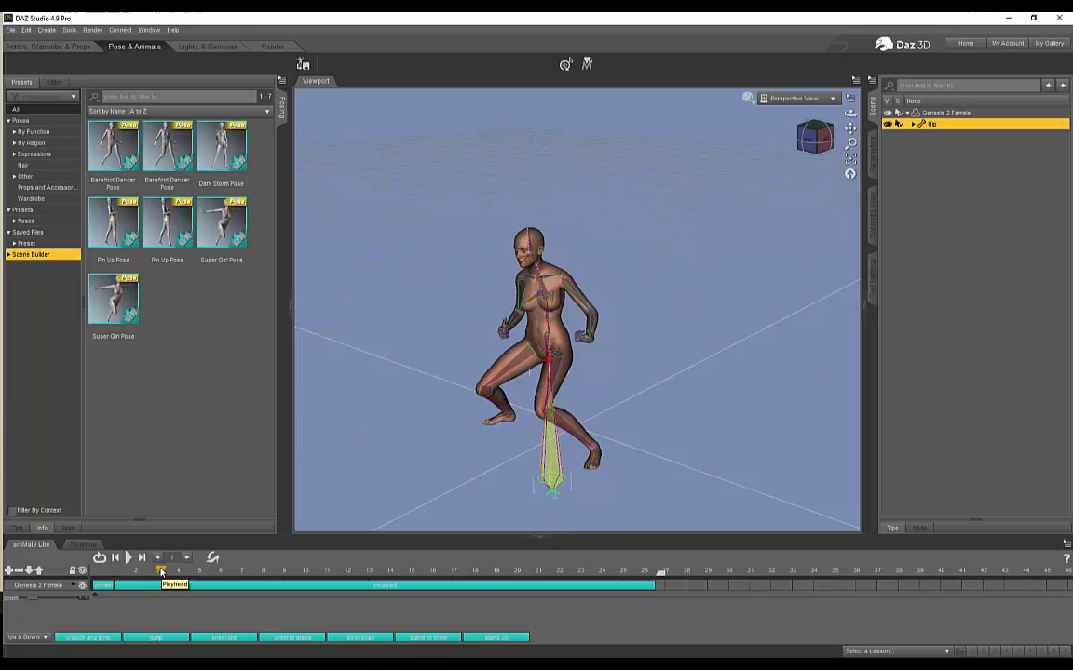
{"action": "left_click_drag", "start_coordinate": [161, 571], "coordinate": [94, 577]}
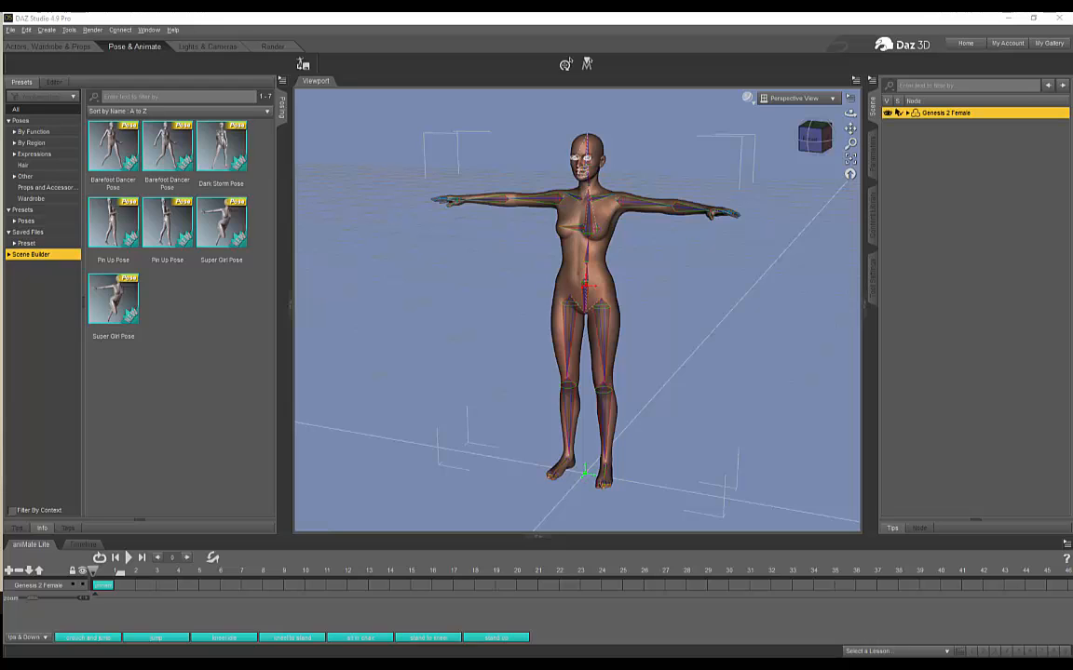
{"action": "right_click", "coordinate": [74, 614]}
{"action": "left_click", "coordinate": [61, 612]}
Import jogging.fbx from the MIXAMO JOG folder into the T-posed Genesis 2 Female scene, using the Animation take.
{"action": "left_click", "coordinate": [11, 29]}
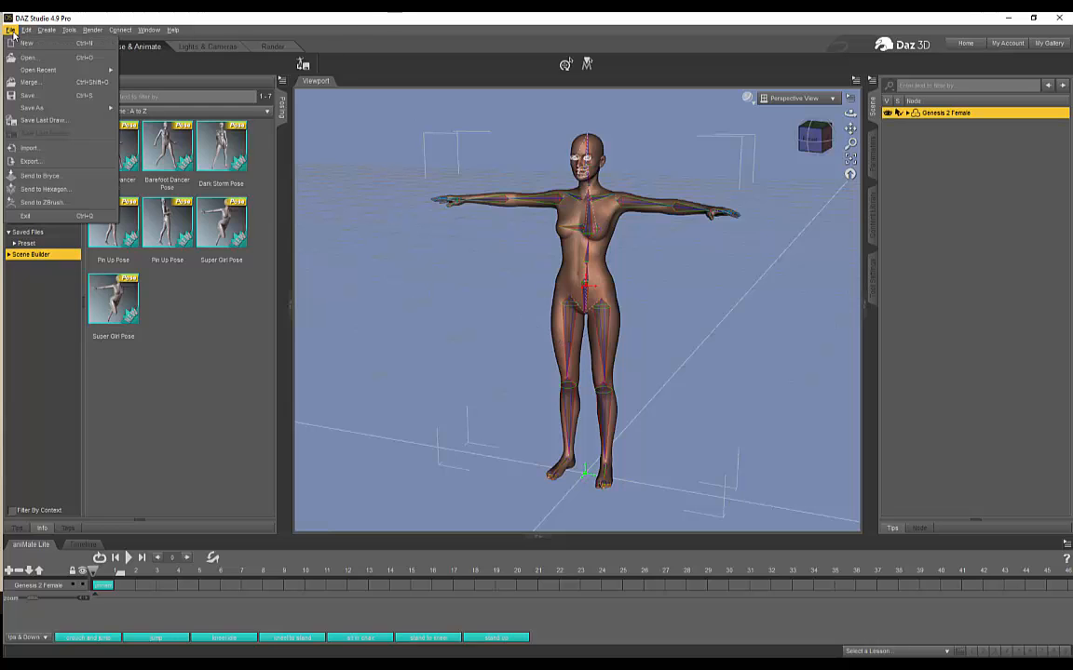
{"action": "left_click", "coordinate": [45, 148]}
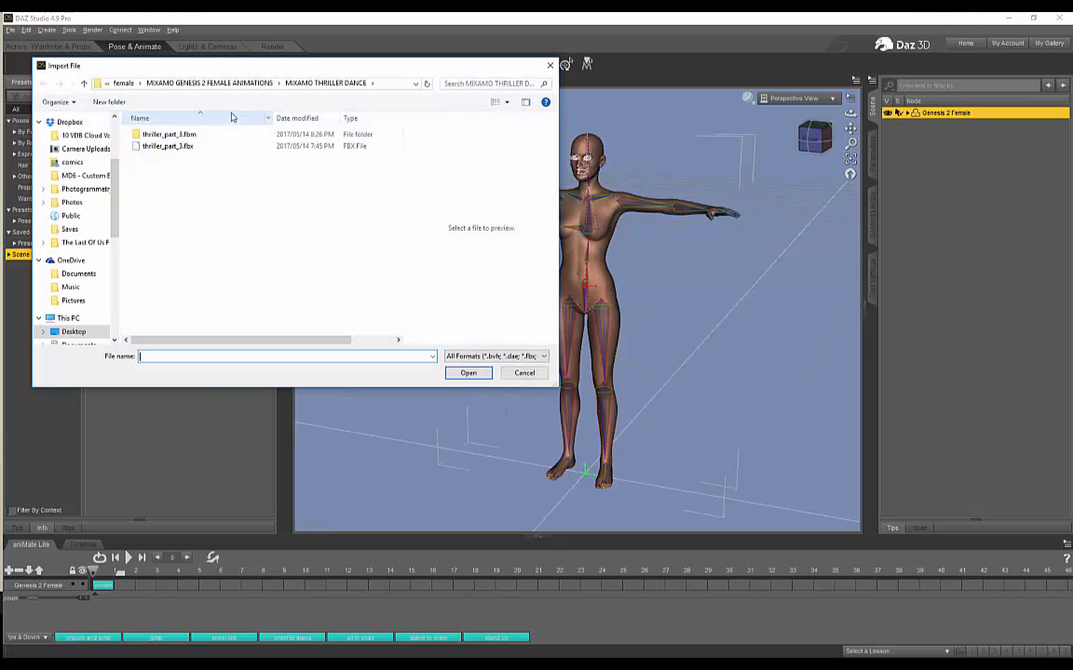
{"action": "left_click", "coordinate": [213, 83]}
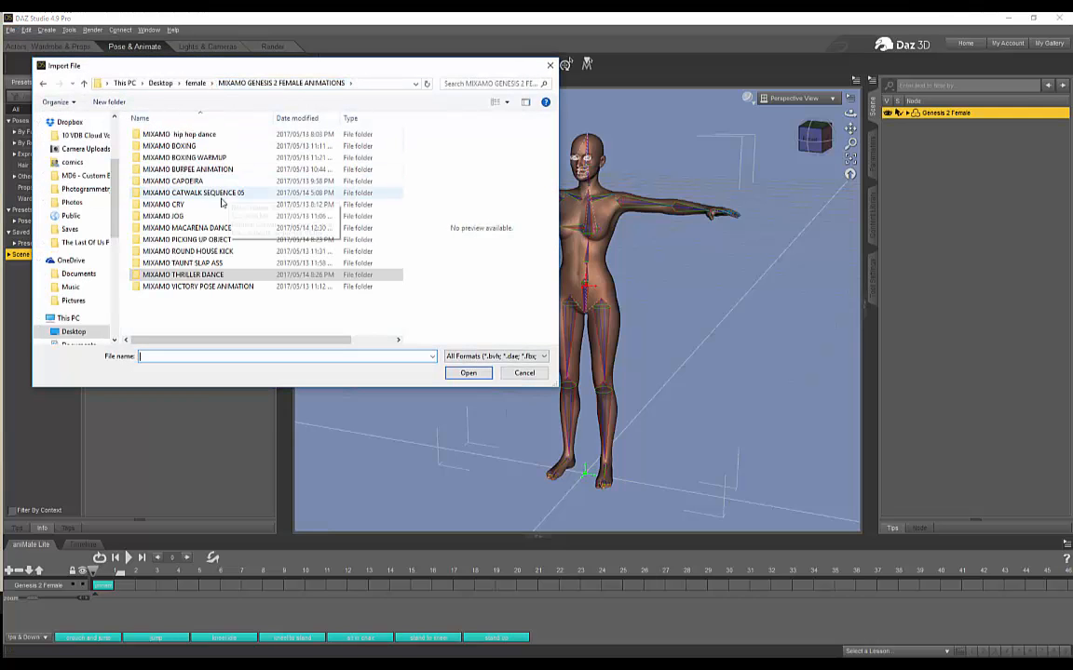
{"action": "double_click", "coordinate": [181, 207]}
{"action": "left_click", "coordinate": [163, 146]}
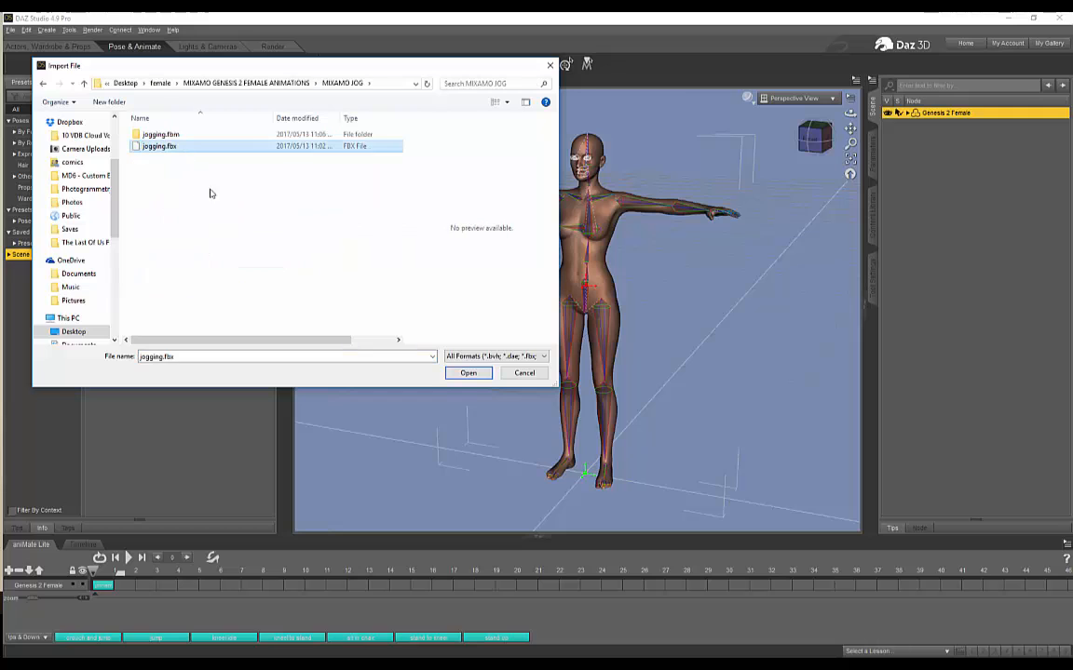
{"action": "left_click", "coordinate": [469, 373]}
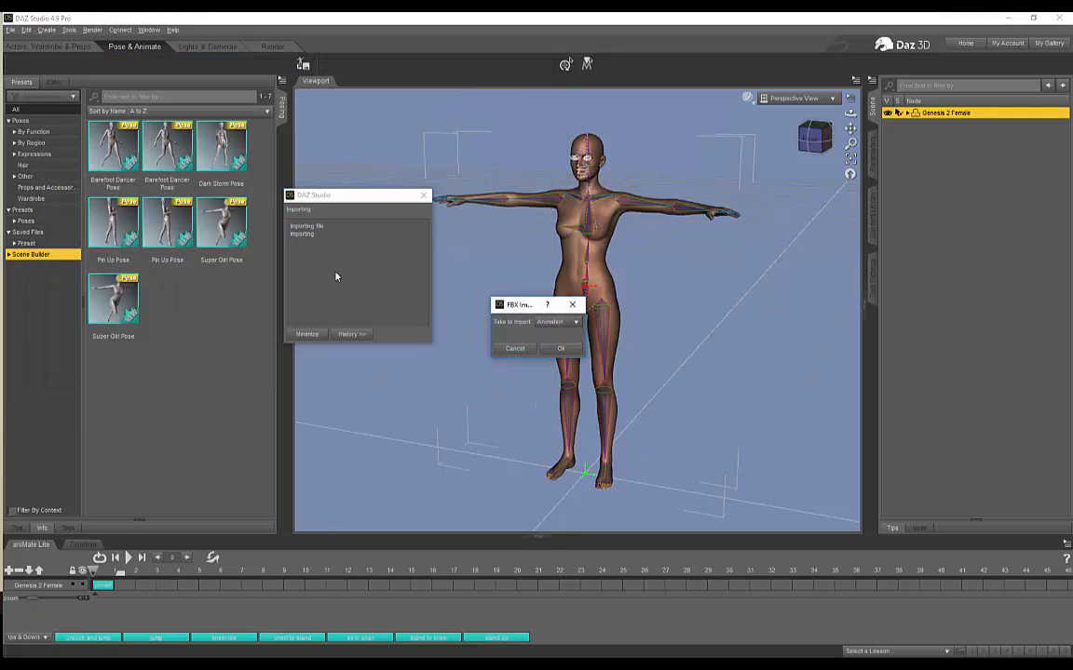
{"action": "left_click", "coordinate": [564, 347]}
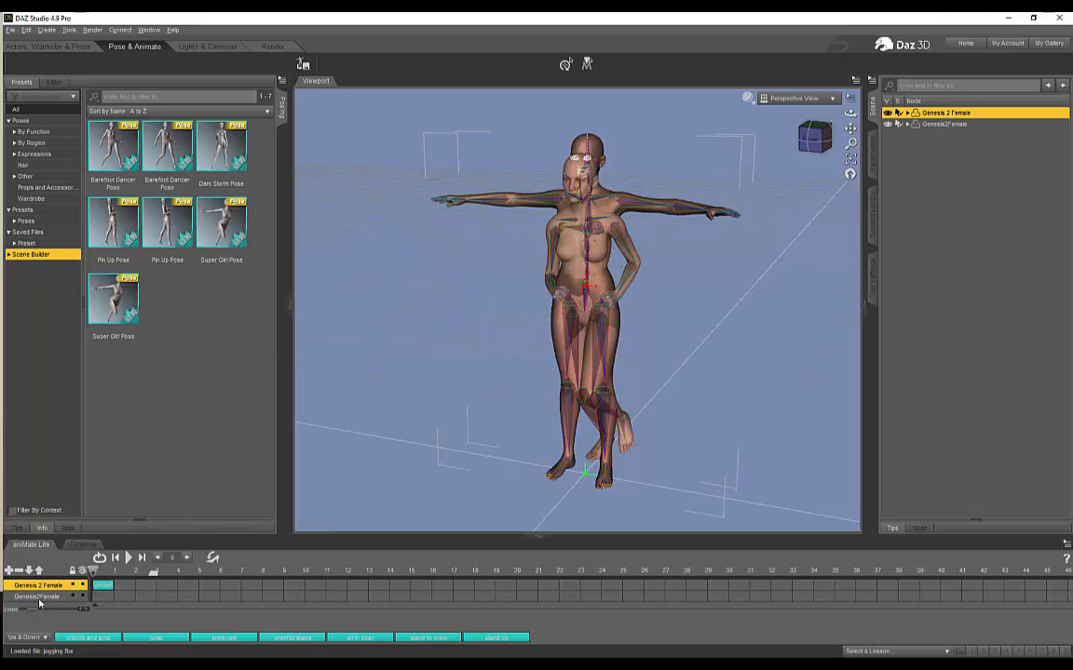
Create an aniBlock from the imported jogging figure's studio keyframes as a direct copy with Translation and Rotation included.
{"action": "left_click", "coordinate": [38, 598]}
{"action": "right_click", "coordinate": [65, 601]}
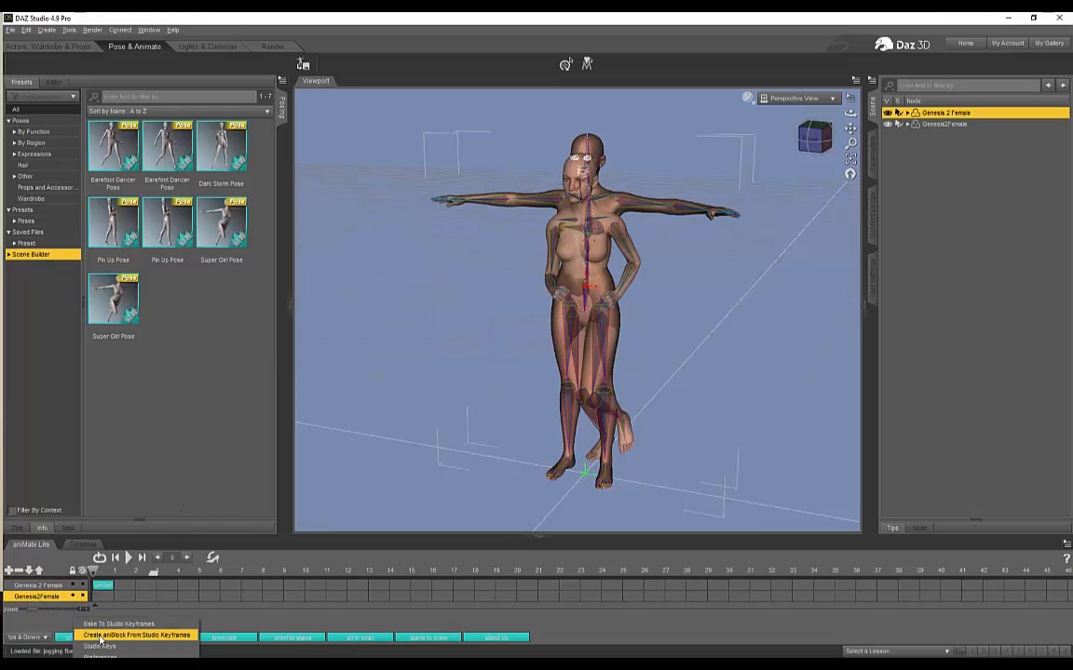
{"action": "left_click", "coordinate": [109, 633]}
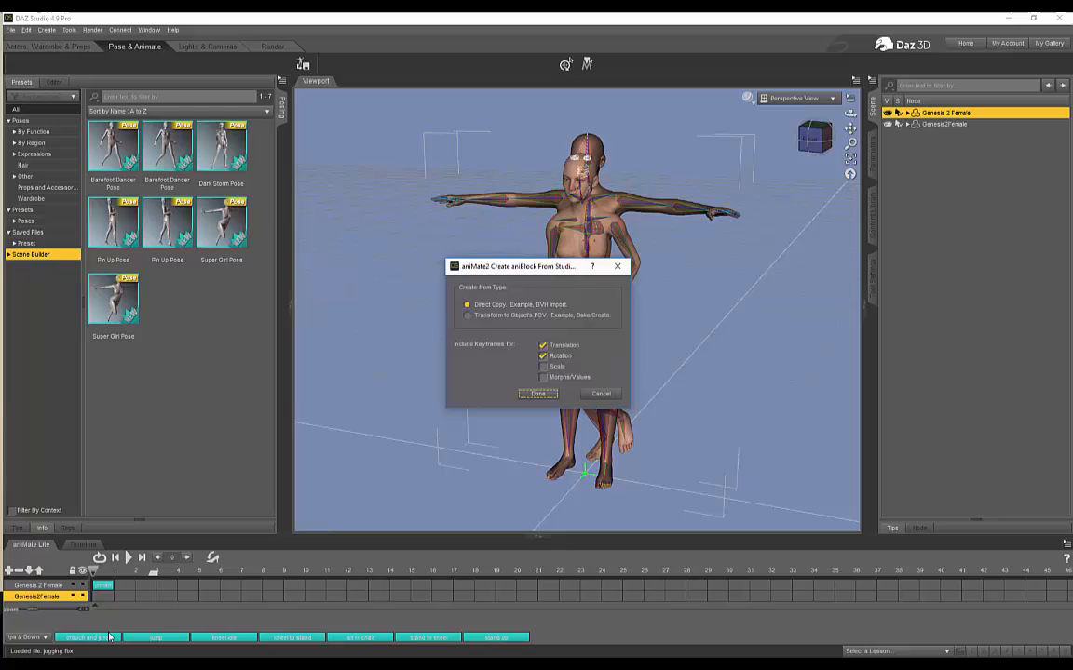
{"action": "left_click", "coordinate": [539, 395]}
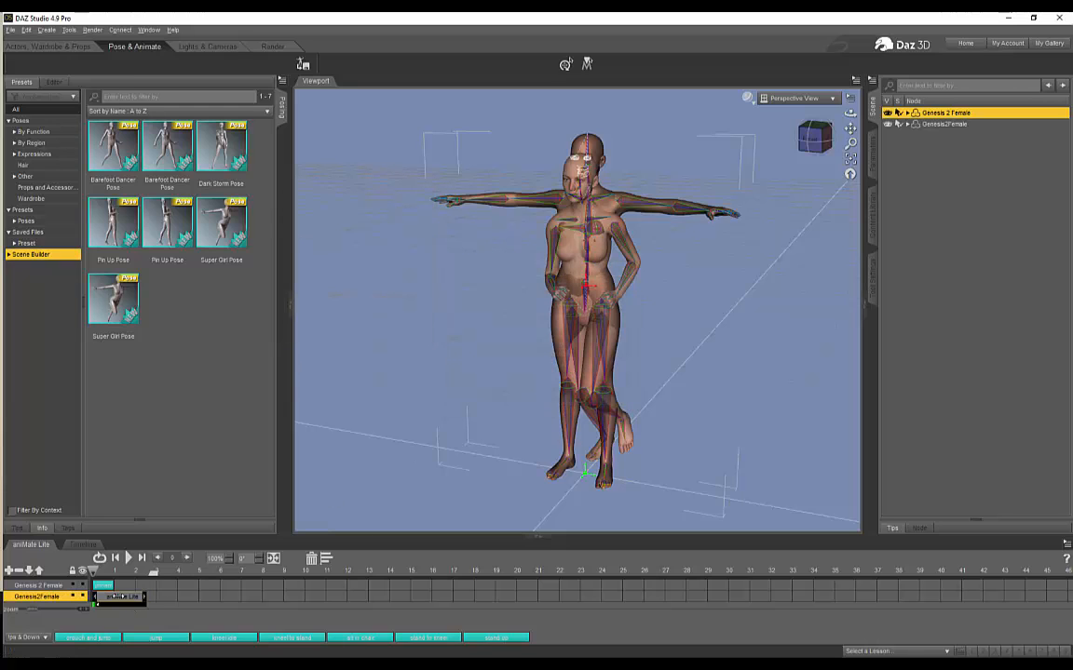
Copy the jogging aniBlock onto the Genesis 2 Female track right after the T-pose block and delete the imported figure.
{"action": "right_click", "coordinate": [119, 598]}
{"action": "left_click", "coordinate": [130, 612]}
{"action": "right_click", "coordinate": [132, 586]}
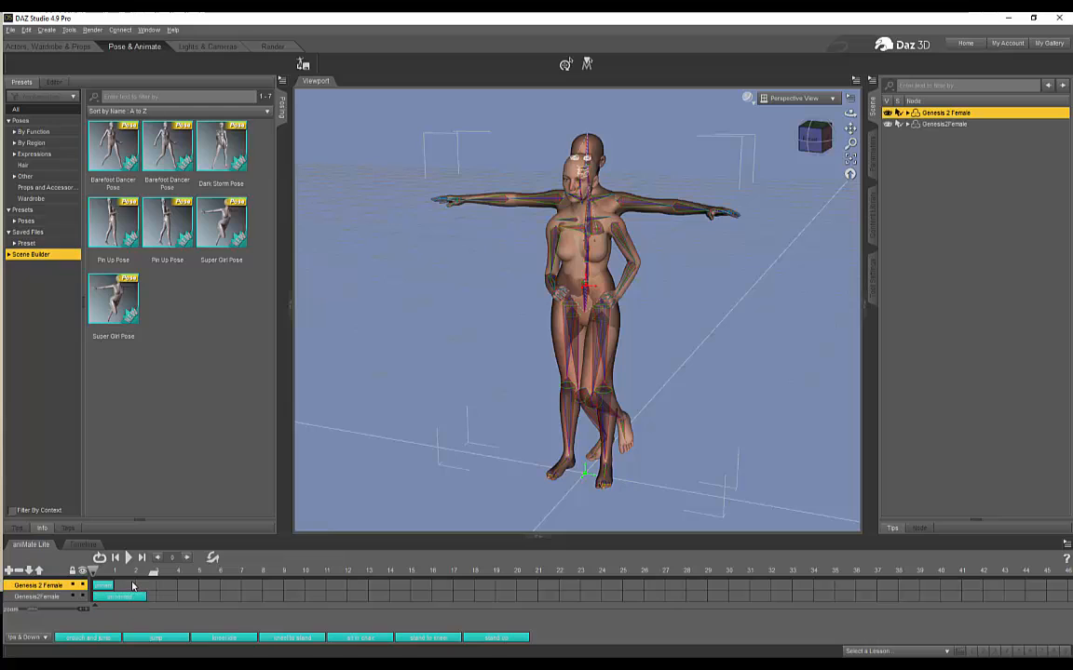
{"action": "left_click", "coordinate": [147, 592]}
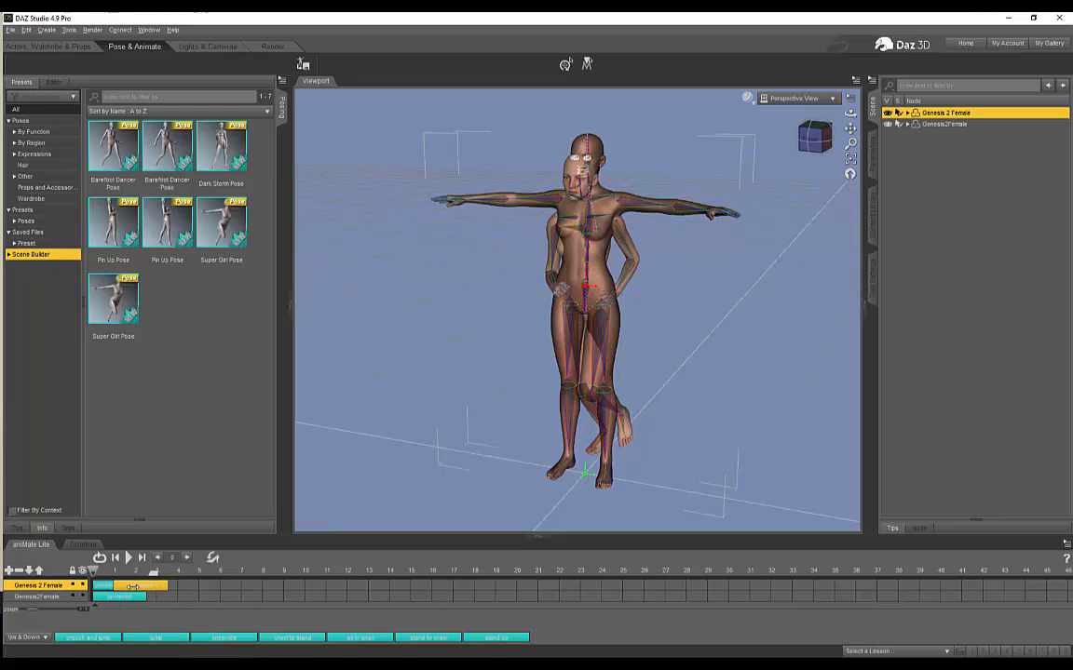
{"action": "left_click", "coordinate": [641, 248]}
{"action": "key", "text": "Delete"}
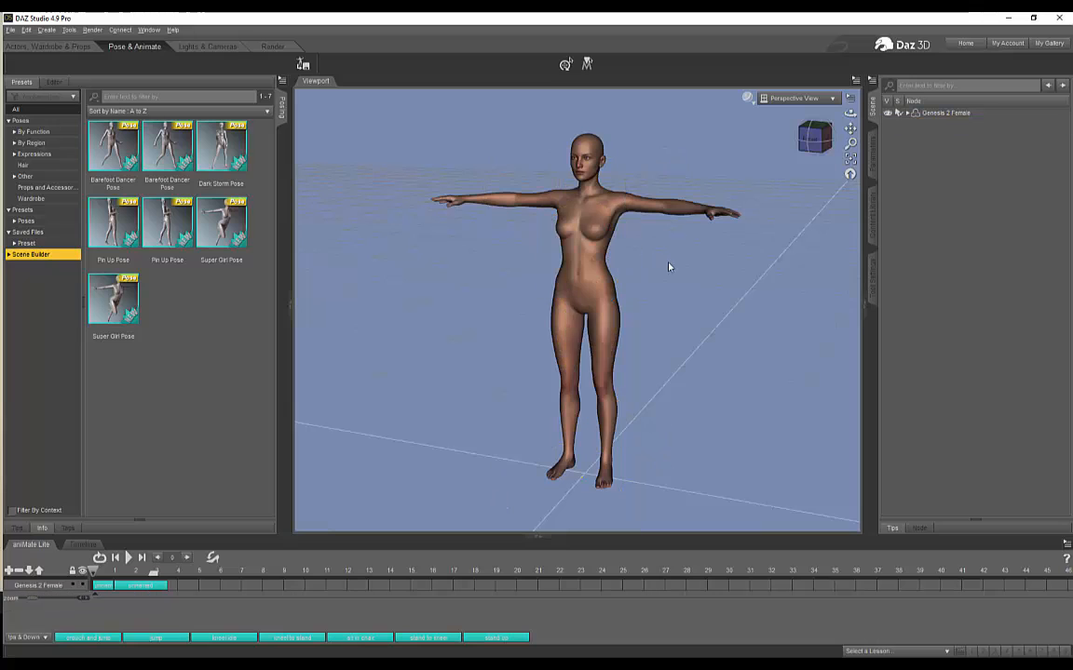
Import crying.fbx from the MIXAMO CRY folder into the scene, using the Animation take.
{"action": "left_click", "coordinate": [10, 29]}
{"action": "left_click", "coordinate": [38, 141]}
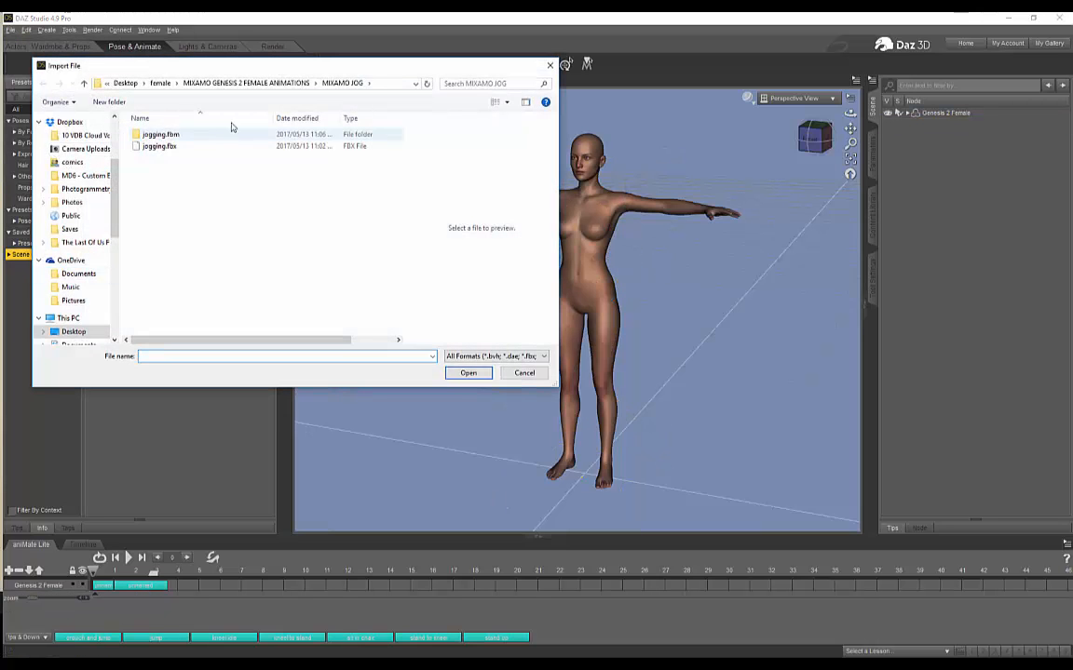
{"action": "left_click", "coordinate": [243, 84]}
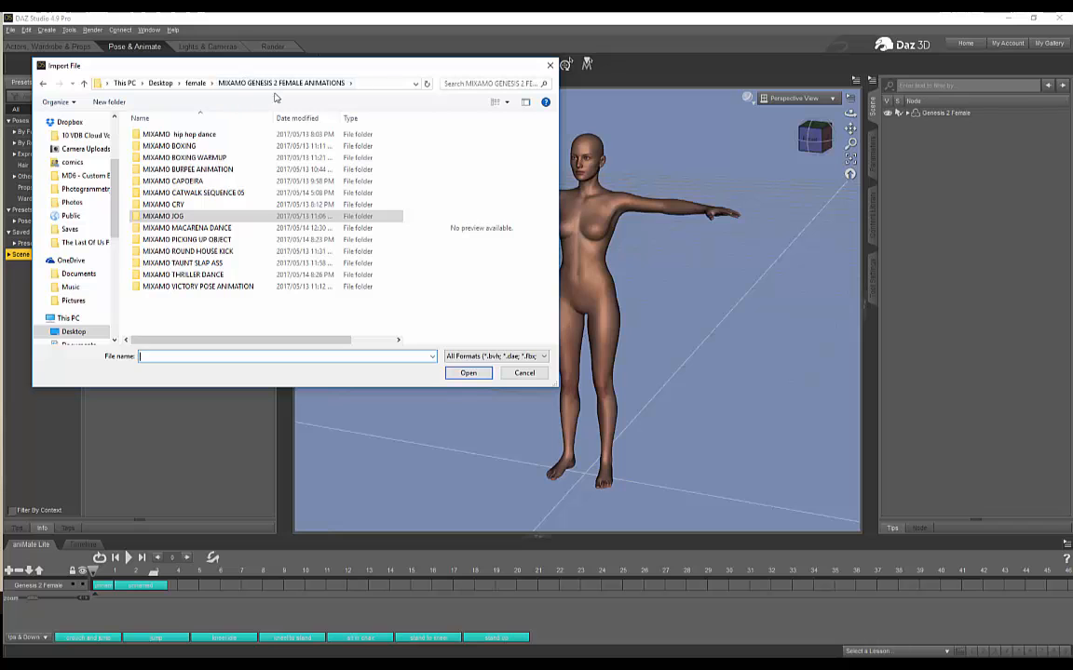
{"action": "double_click", "coordinate": [163, 204]}
{"action": "left_click", "coordinate": [156, 145]}
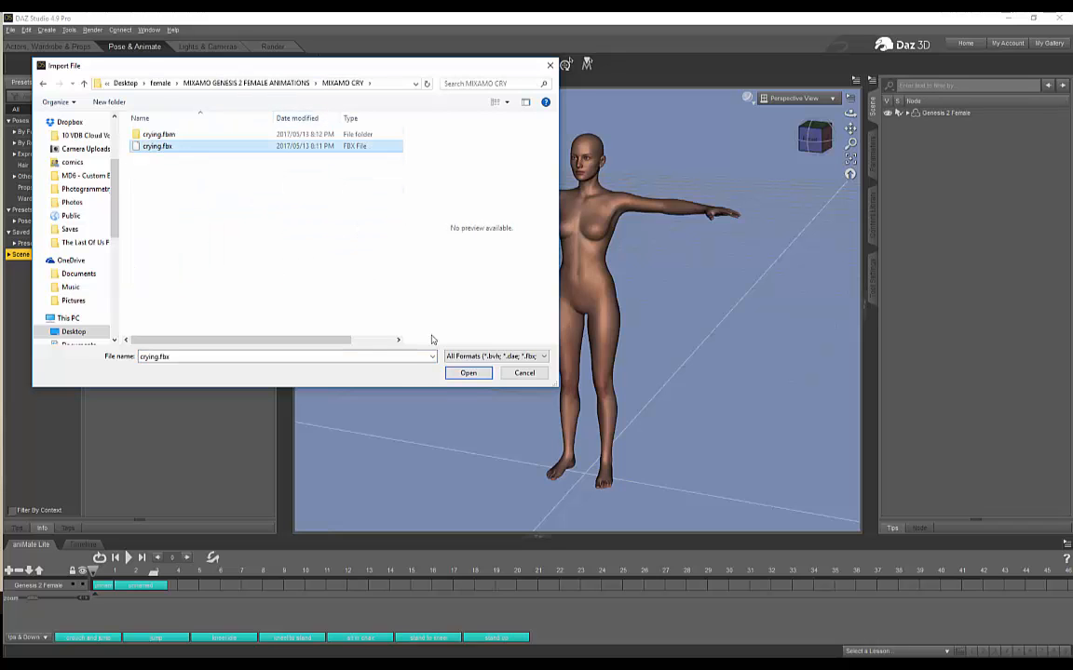
{"action": "left_click", "coordinate": [465, 375]}
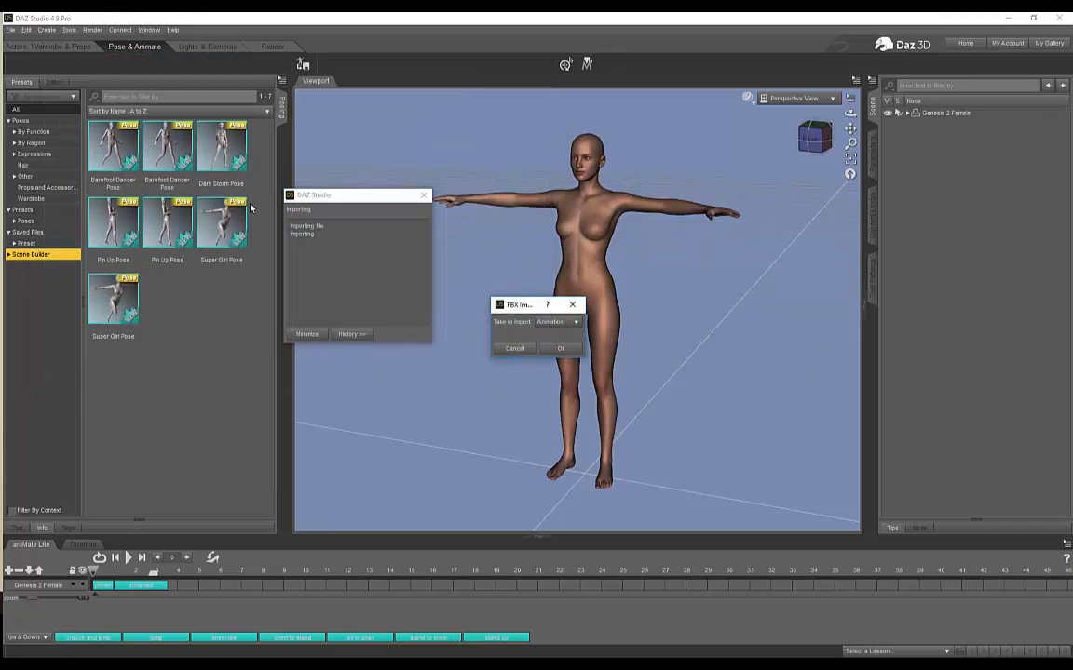
{"action": "left_click", "coordinate": [562, 349]}
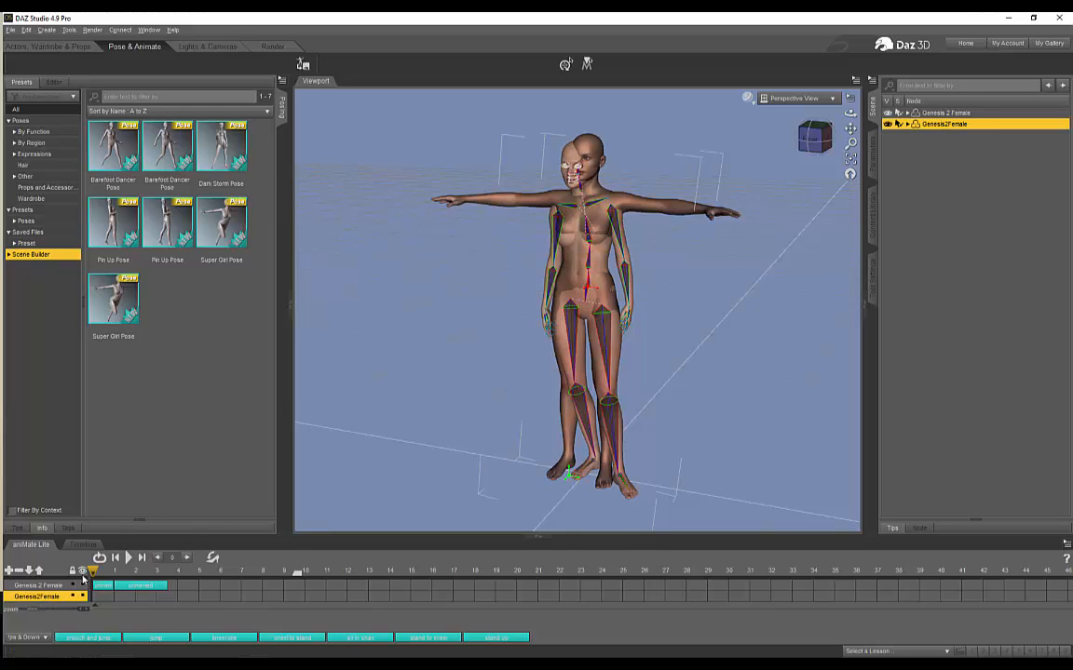
Create an aniBlock from the imported crying figure's studio keyframes as a direct copy with Translation and Rotation included.
{"action": "right_click", "coordinate": [66, 632]}
{"action": "left_click", "coordinate": [103, 641]}
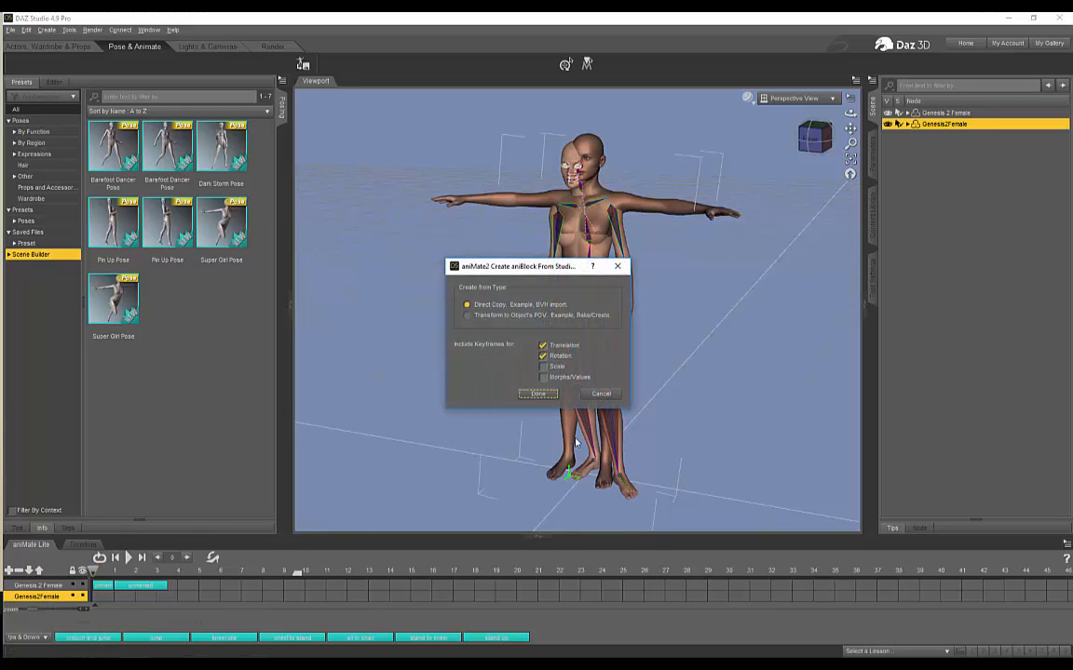
{"action": "left_click", "coordinate": [539, 394]}
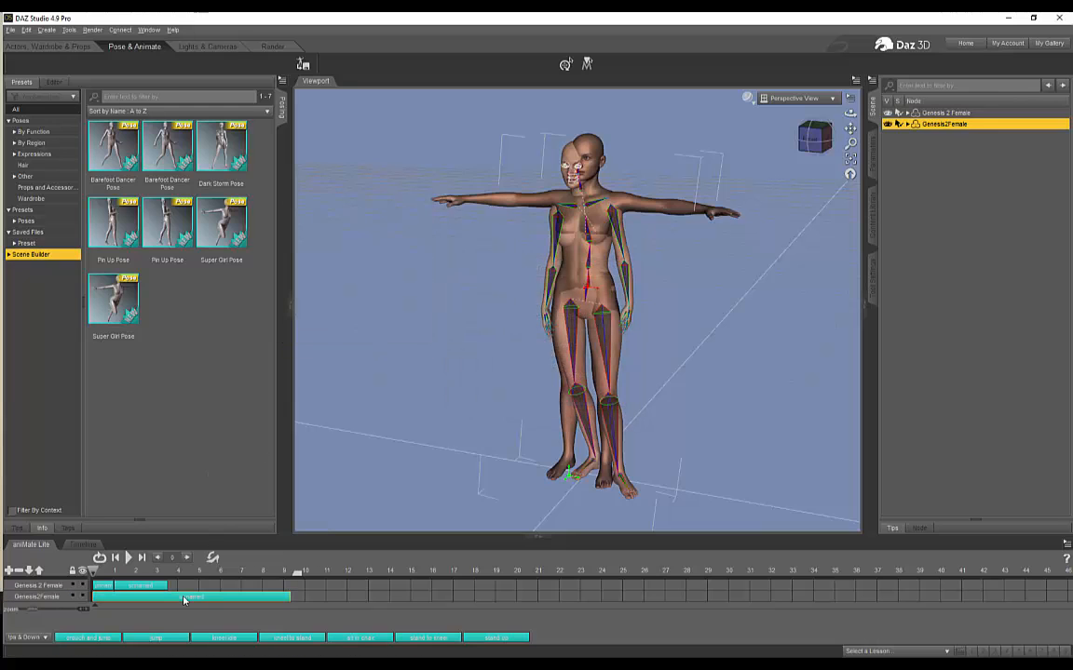
Copy the crying aniBlock onto the Genesis 2 Female track directly after the jogging block and delete the imported figure.
{"action": "left_click", "coordinate": [184, 600]}
{"action": "right_click", "coordinate": [185, 600]}
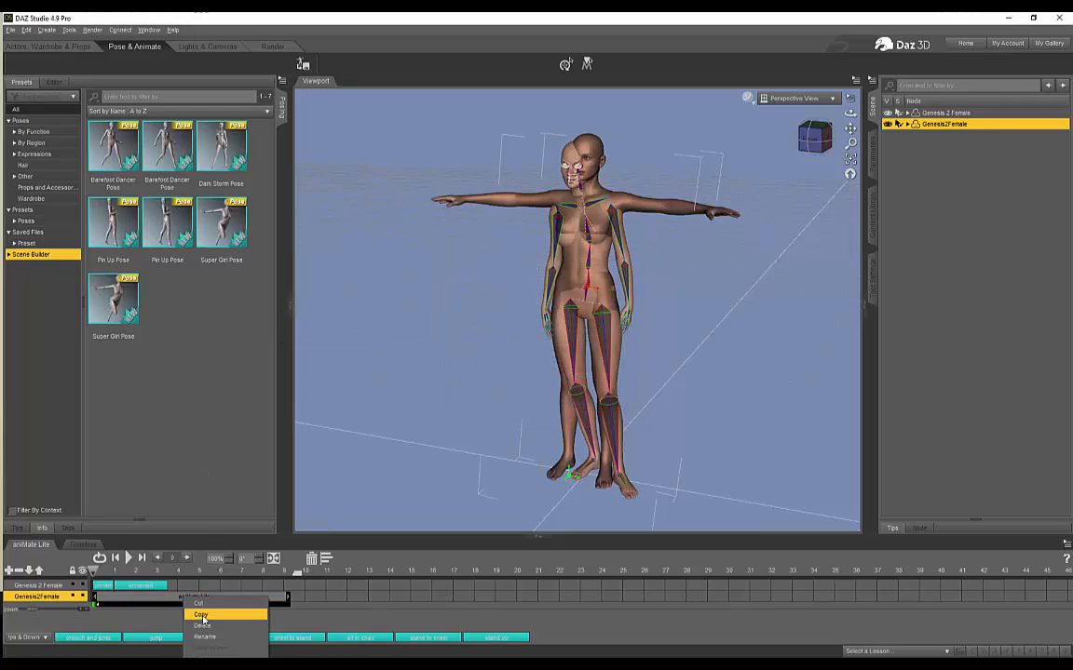
{"action": "left_click", "coordinate": [203, 618]}
{"action": "right_click", "coordinate": [192, 587]}
{"action": "left_click", "coordinate": [207, 594]}
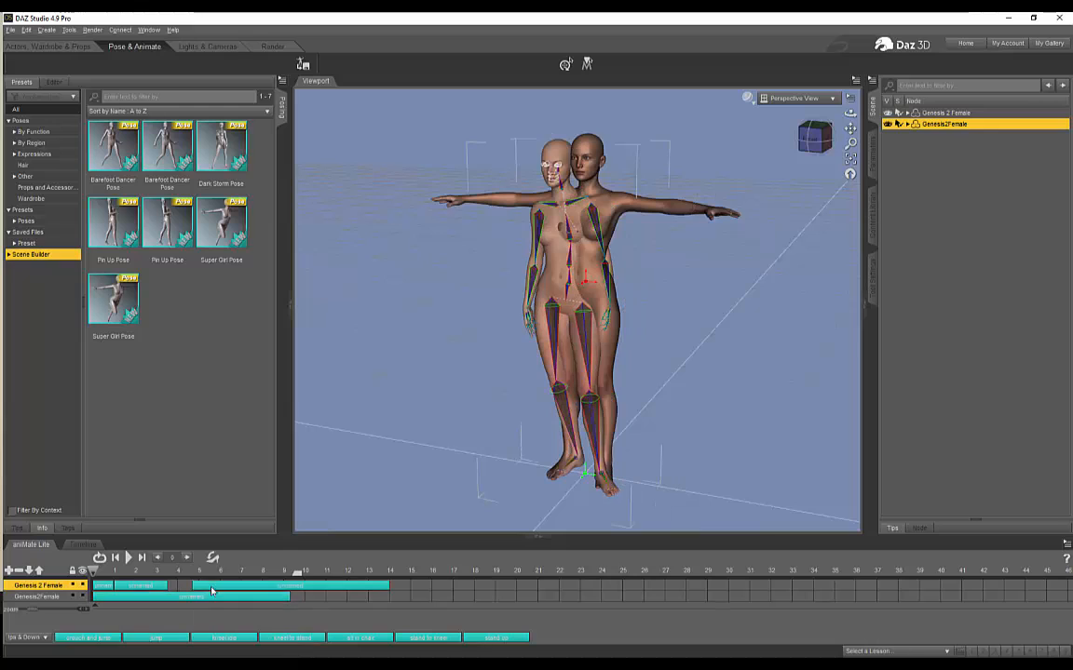
{"action": "left_click_drag", "start_coordinate": [203, 585], "coordinate": [177, 586]}
{"action": "left_click", "coordinate": [39, 596]}
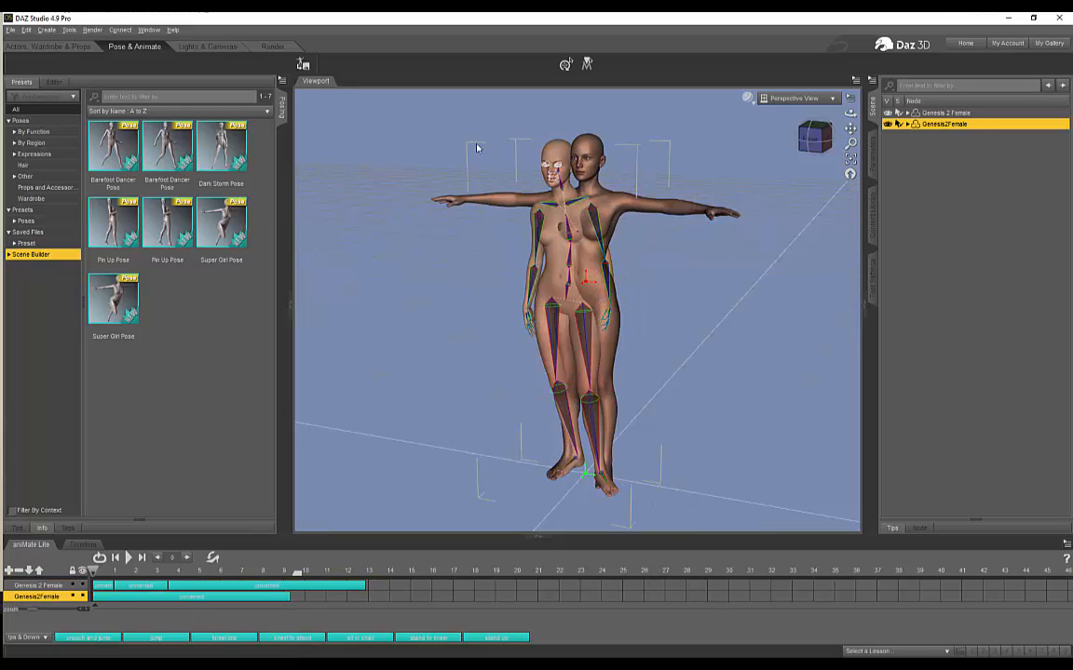
{"action": "key", "text": "Delete"}
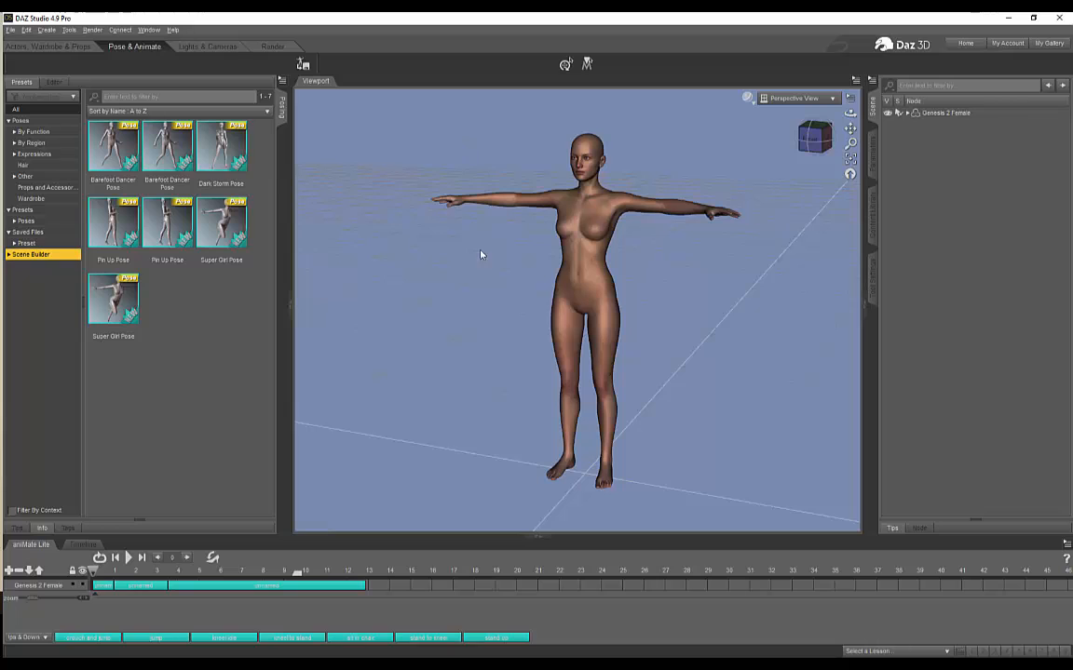
Select the Hip of Genesis 2 Female and extend the playback range to the end of the crying block.
{"action": "left_click", "coordinate": [948, 114]}
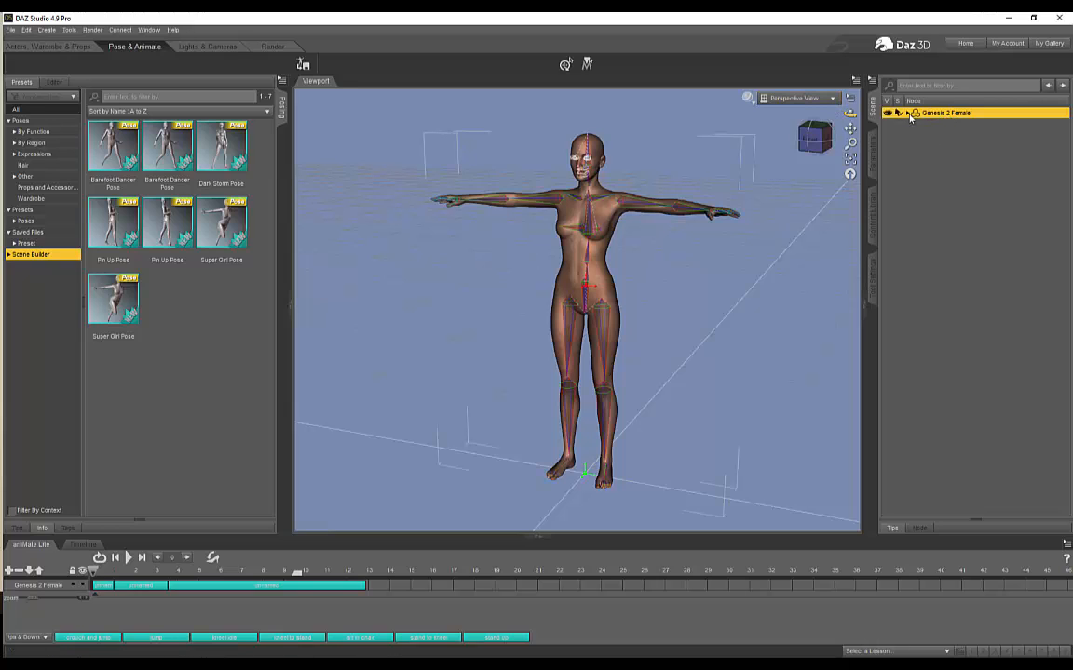
{"action": "left_click", "coordinate": [940, 124]}
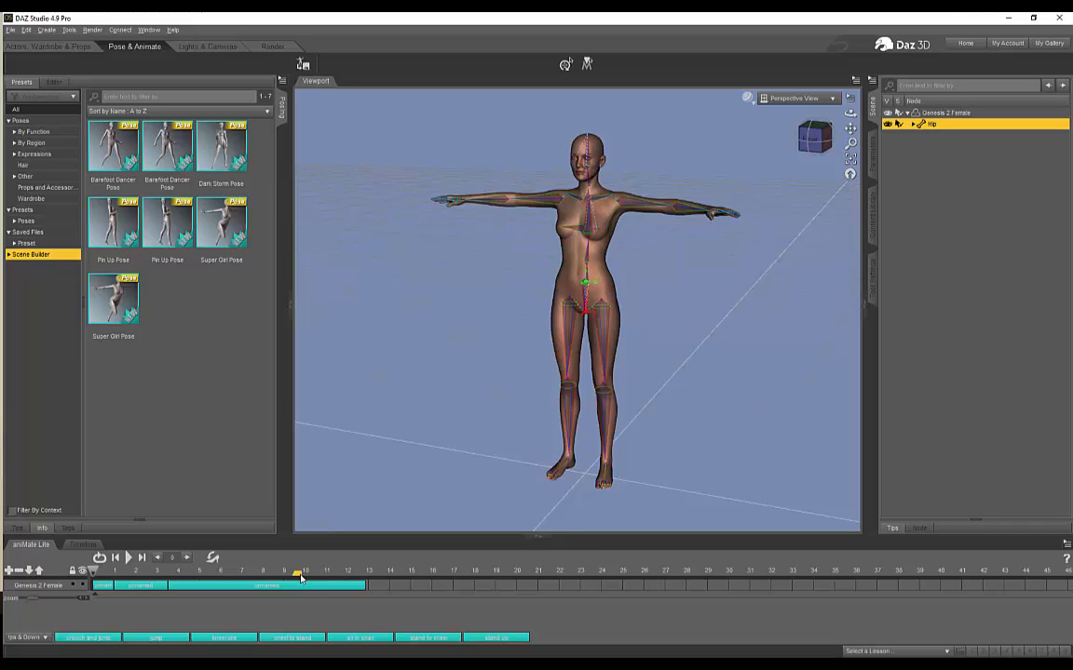
{"action": "left_click_drag", "start_coordinate": [361, 578], "coordinate": [367, 581]}
Play the combined jogging and crying animation, stop it, and return the playhead to the T-pose at the start.
{"action": "left_click", "coordinate": [131, 559]}
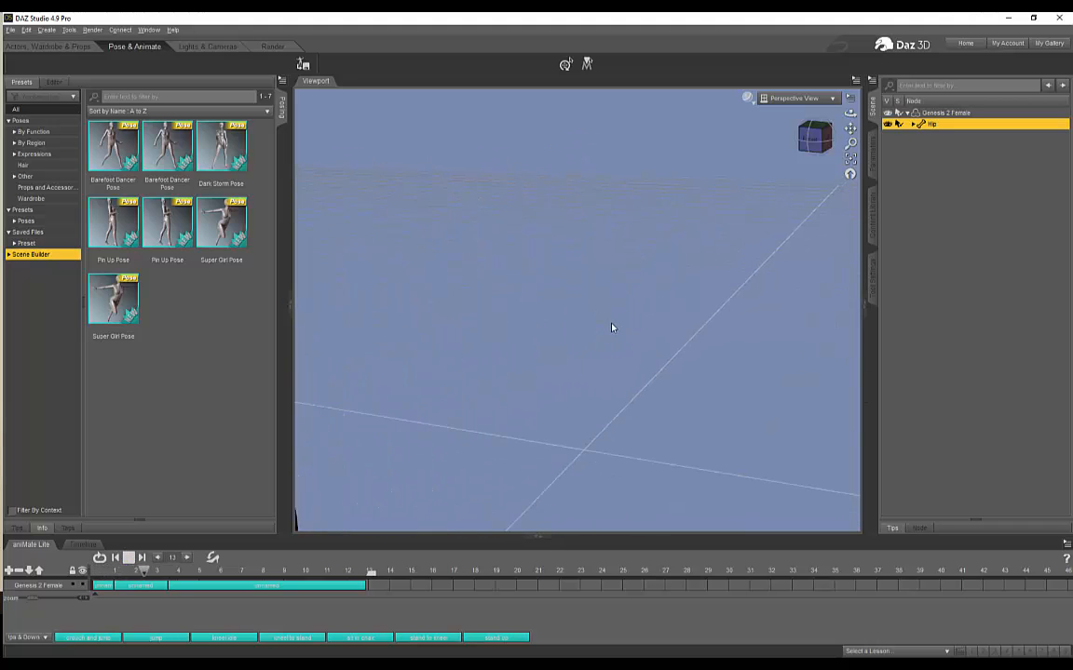
{"action": "left_click_drag", "start_coordinate": [850, 112], "coordinate": [759, 99]}
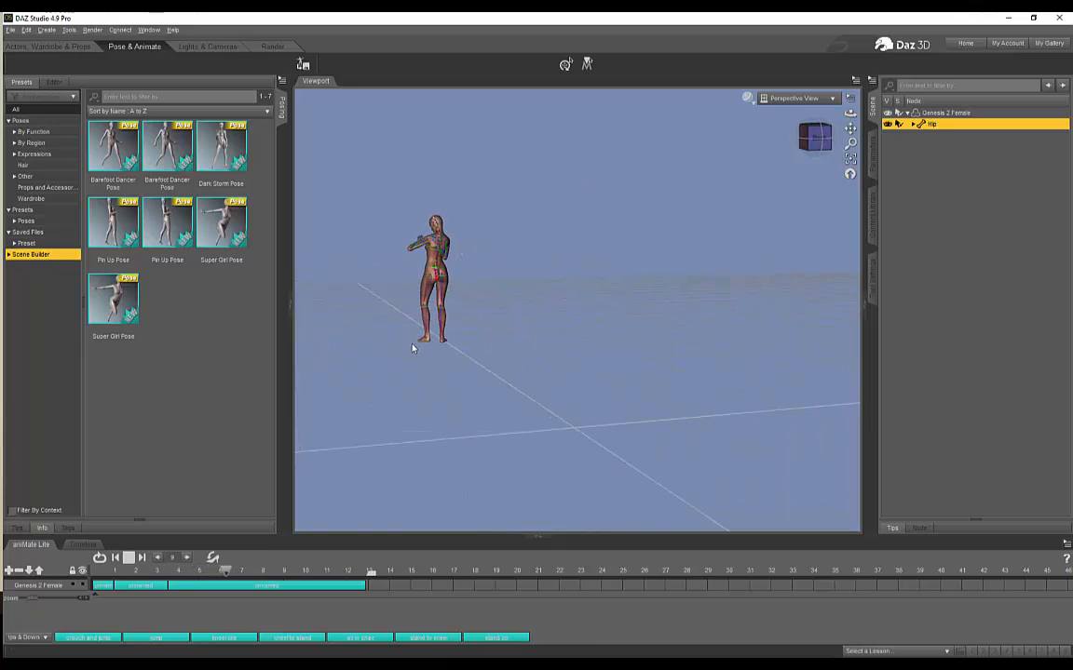
{"action": "left_click", "coordinate": [130, 559]}
{"action": "left_click_drag", "start_coordinate": [257, 573], "coordinate": [87, 568]}
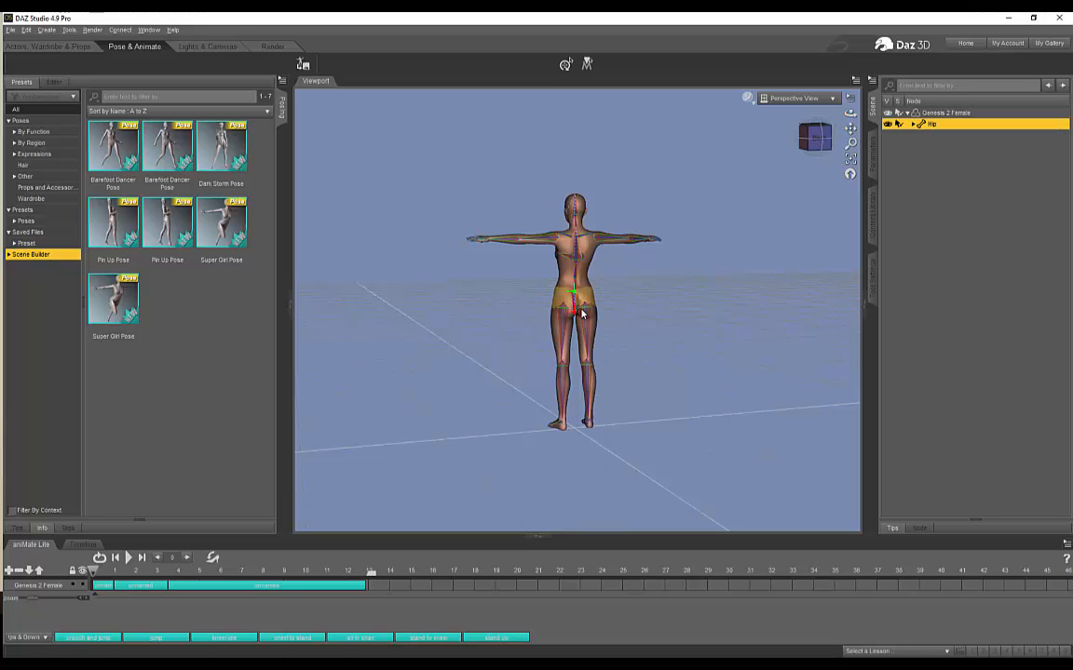
Move the Hip joint's center point down to floor level between the figure's feet.
{"action": "scroll", "coordinate": [609, 285], "scroll_direction": "up", "scroll_amount": 5}
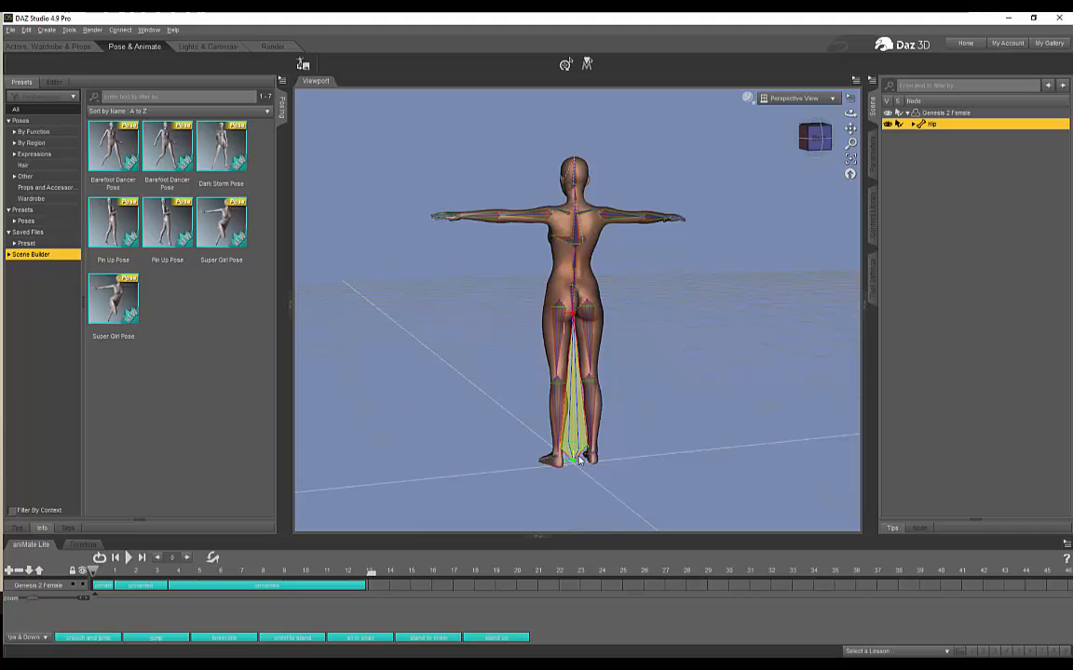
{"action": "left_click_drag", "start_coordinate": [851, 112], "coordinate": [893, 110]}
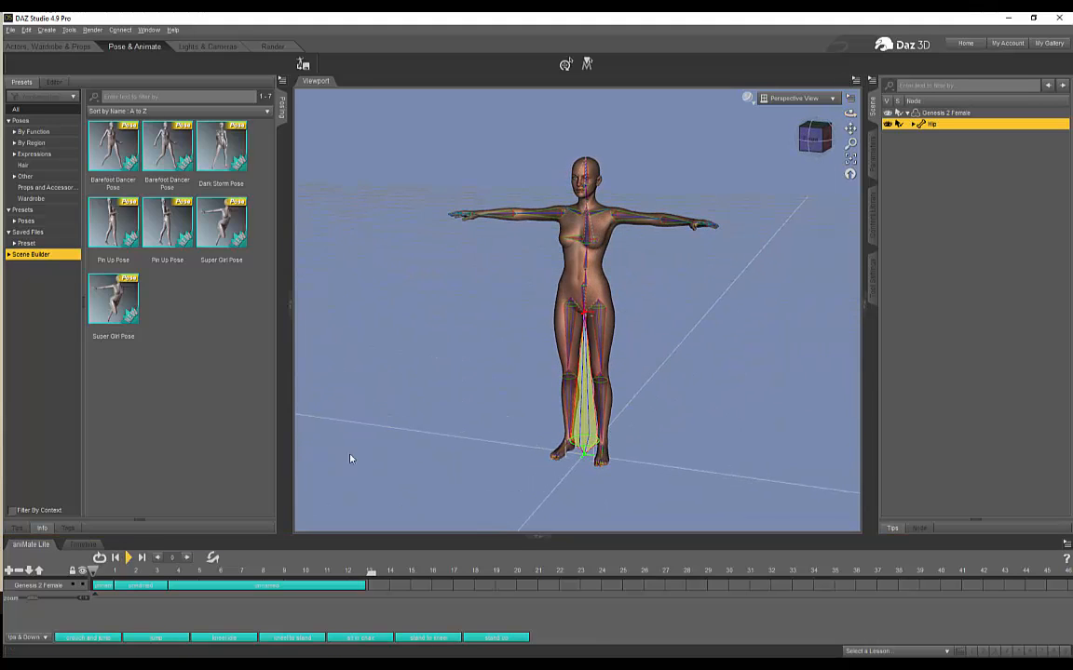
Play the combined animation from the side and front to check the figure's motion, and stop during the crying block.
{"action": "scroll", "coordinate": [635, 288], "scroll_direction": "down", "scroll_amount": 5}
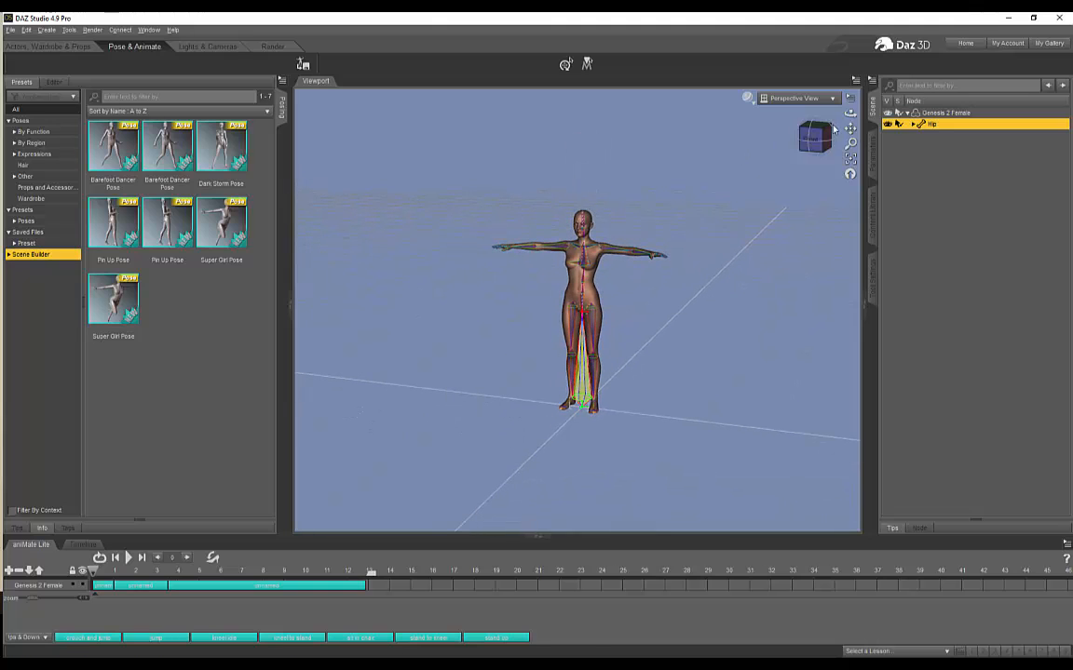
{"action": "left_click_drag", "start_coordinate": [851, 112], "coordinate": [925, 133]}
{"action": "left_click_drag", "start_coordinate": [850, 129], "coordinate": [871, 121]}
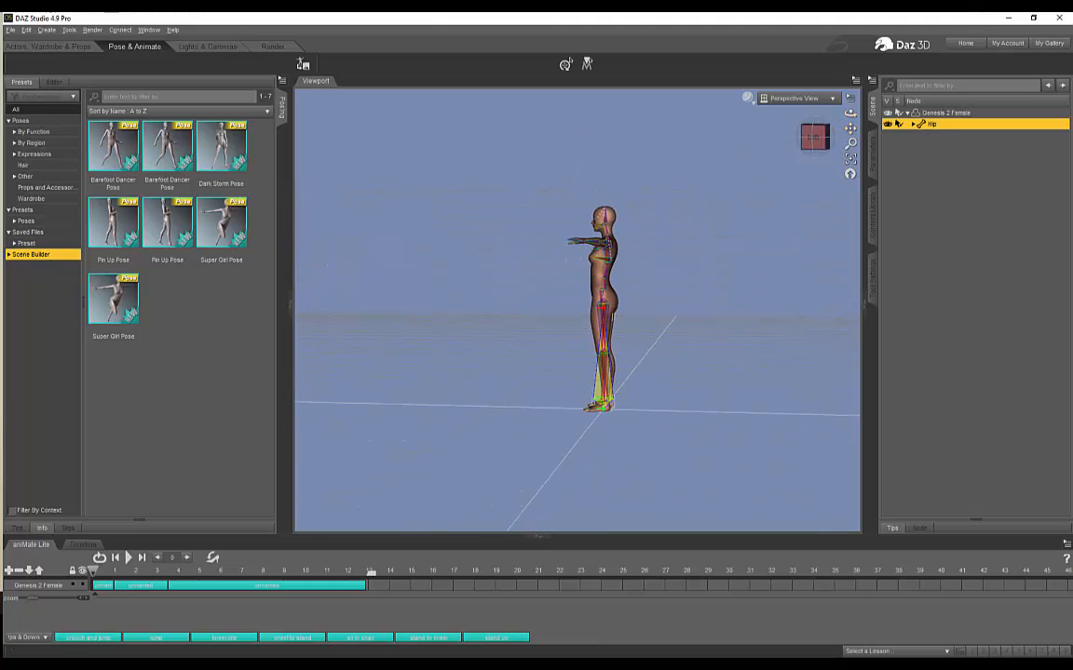
{"action": "left_click", "coordinate": [136, 558]}
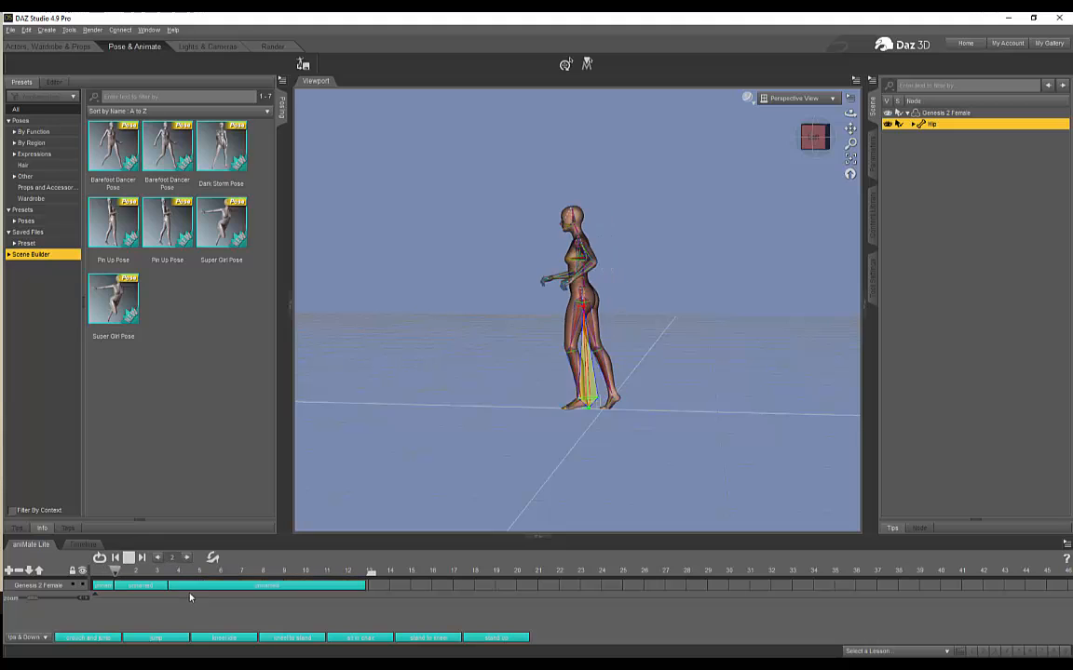
{"action": "left_click_drag", "start_coordinate": [850, 113], "coordinate": [776, 113]}
{"action": "scroll", "coordinate": [596, 303], "scroll_direction": "down", "scroll_amount": 5}
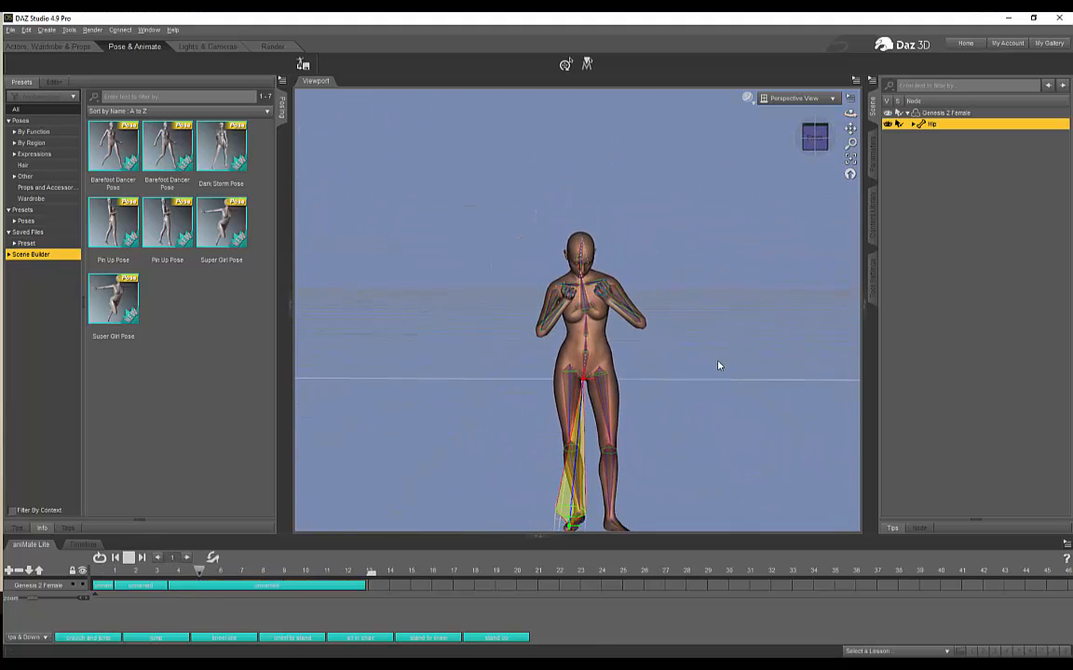
{"action": "left_click_drag", "start_coordinate": [850, 113], "coordinate": [729, 160]}
{"action": "left_click", "coordinate": [128, 558]}
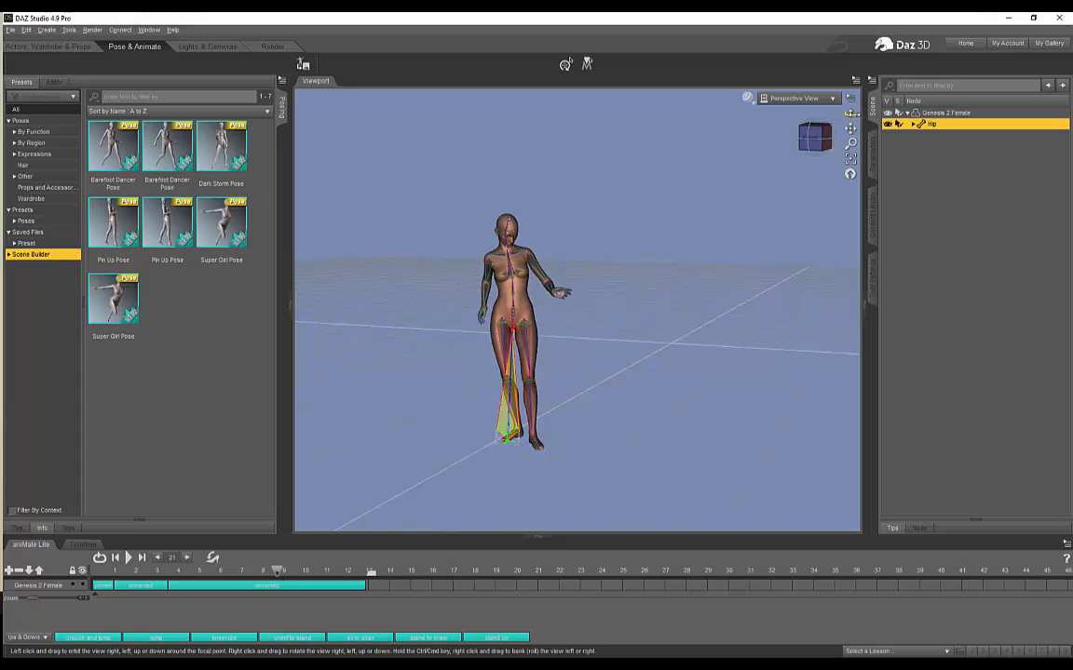
Move the crying block further along the track to end at about 19, leaving a gap after the jogging block.
{"action": "left_click_drag", "start_coordinate": [850, 112], "coordinate": [783, 189]}
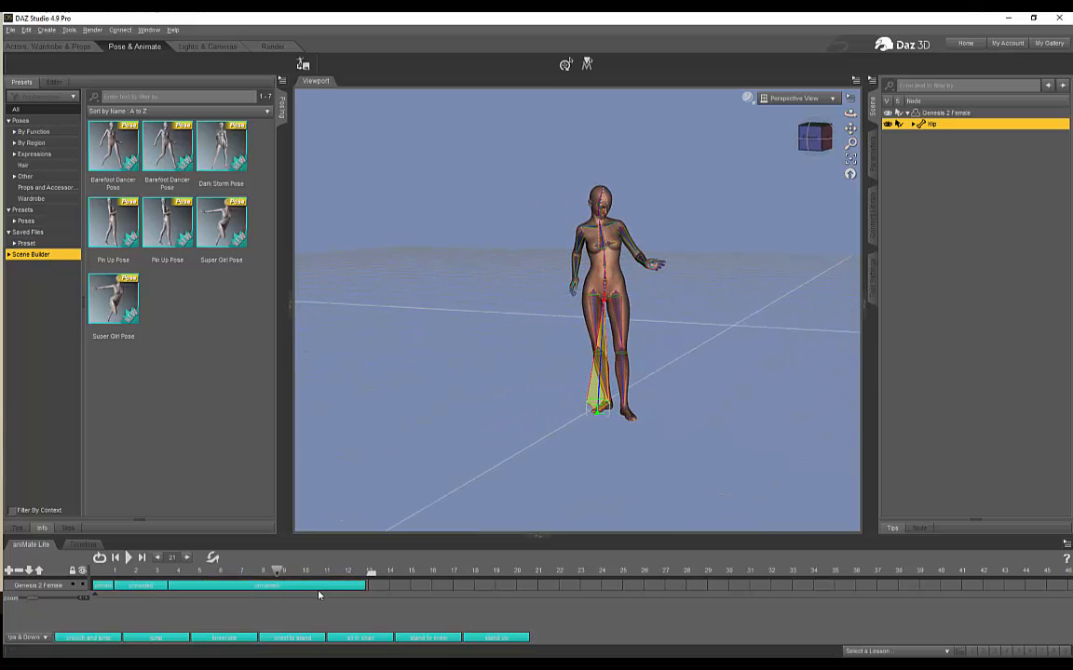
{"action": "left_click_drag", "start_coordinate": [851, 112], "coordinate": [819, 118]}
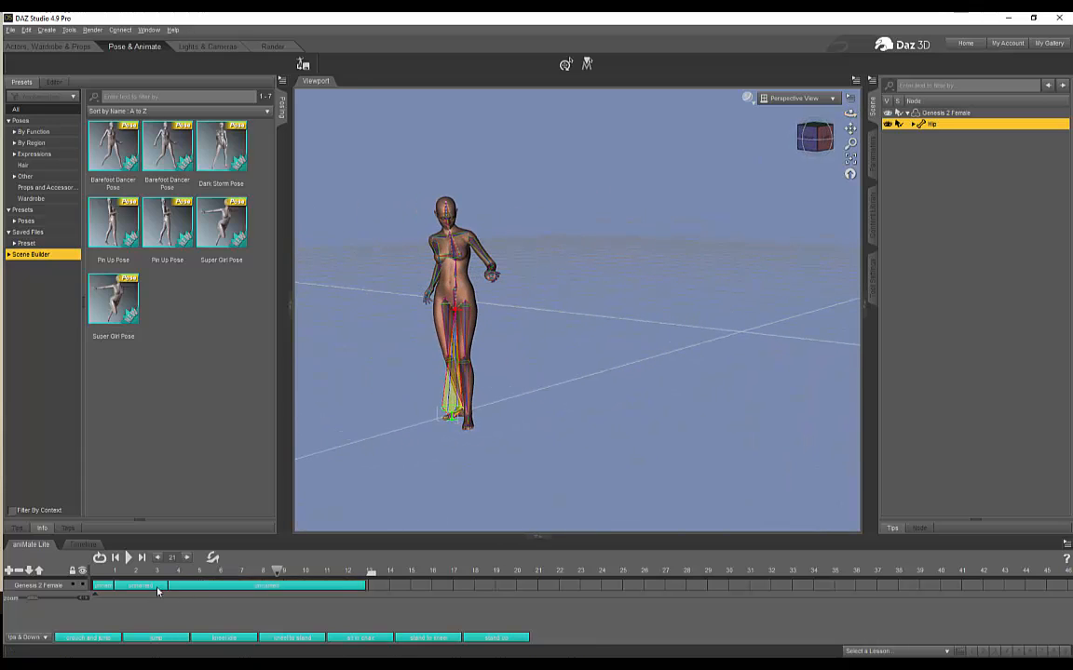
{"action": "left_click_drag", "start_coordinate": [264, 586], "coordinate": [370, 585]}
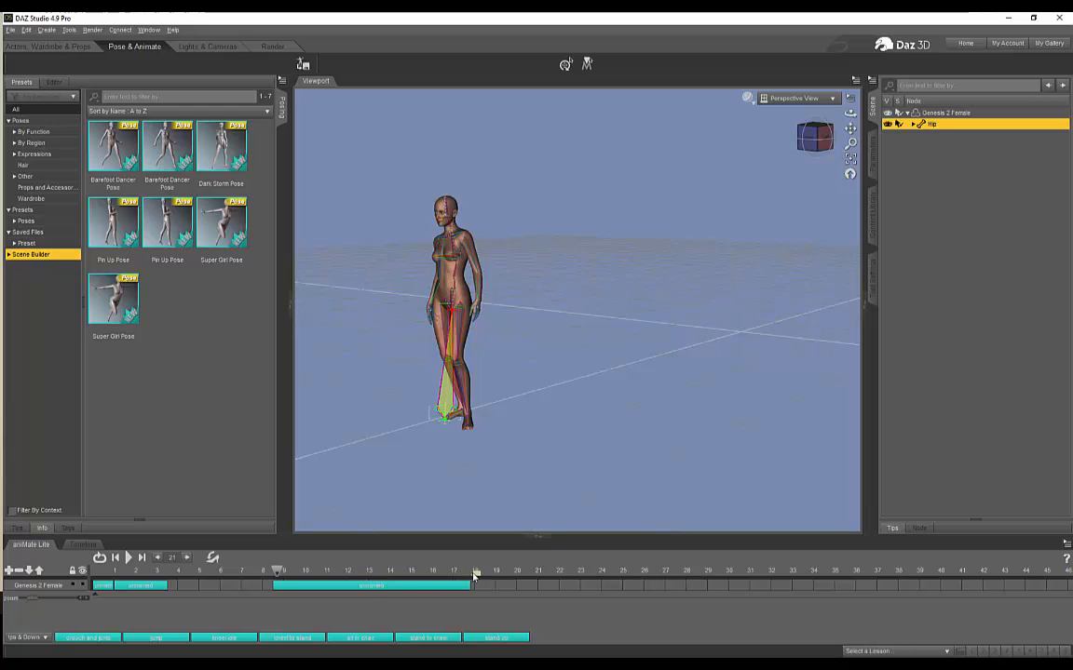
{"action": "left_click_drag", "start_coordinate": [443, 585], "coordinate": [452, 582]}
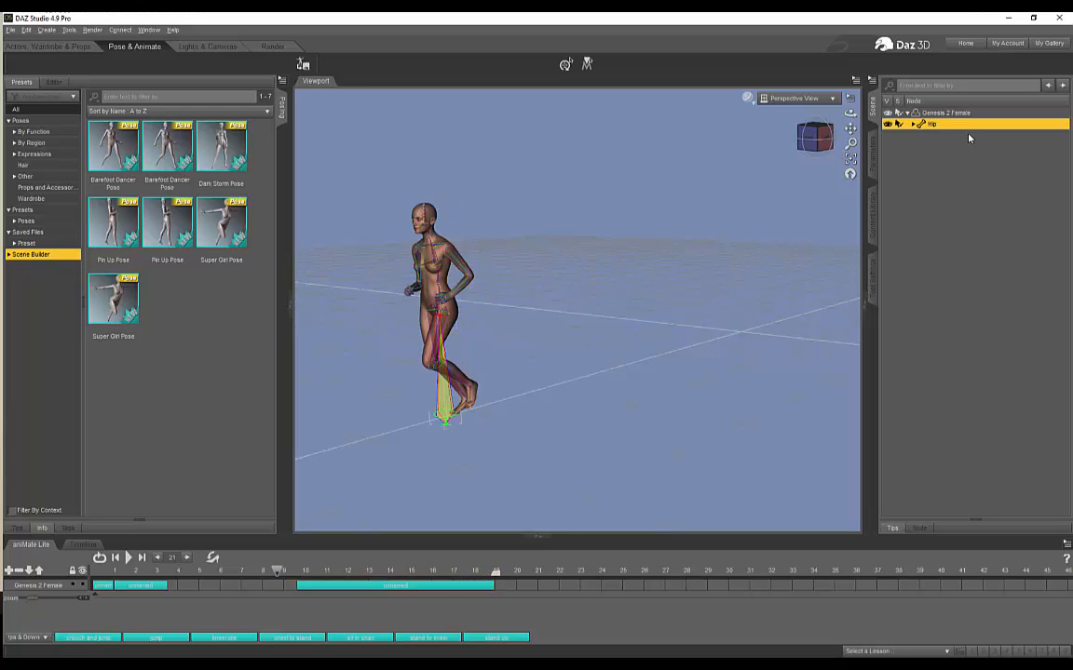
Paste a copy of the jogging aniBlock into the gap between the jogging and crying blocks.
{"action": "left_click", "coordinate": [142, 587]}
{"action": "right_click", "coordinate": [142, 588]}
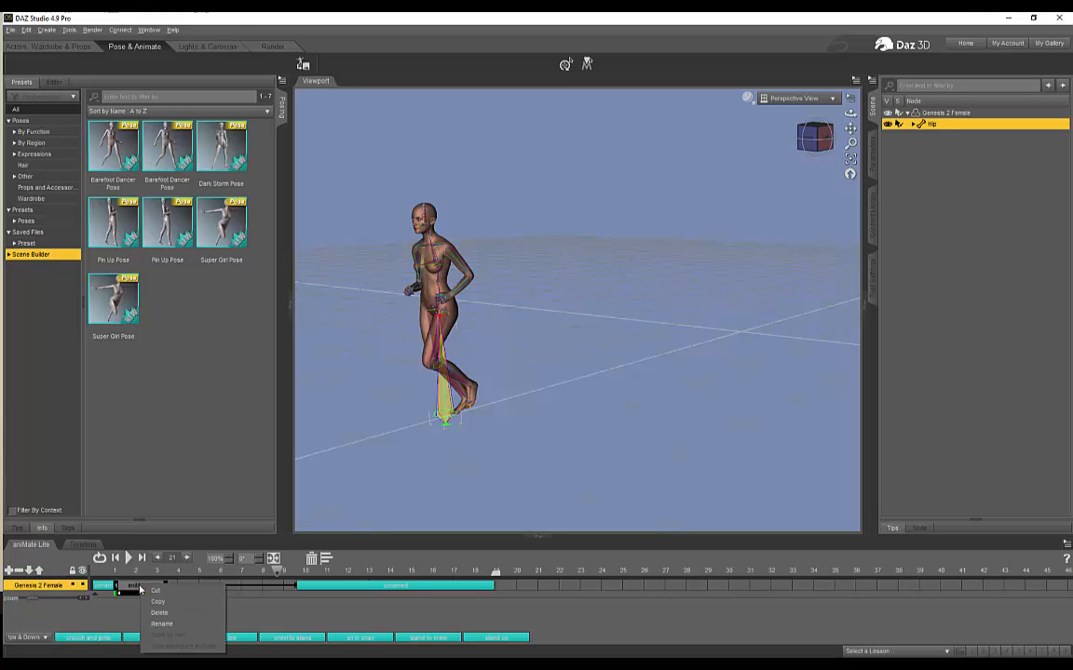
{"action": "left_click", "coordinate": [149, 599]}
{"action": "right_click", "coordinate": [202, 591]}
{"action": "left_click", "coordinate": [201, 593]}
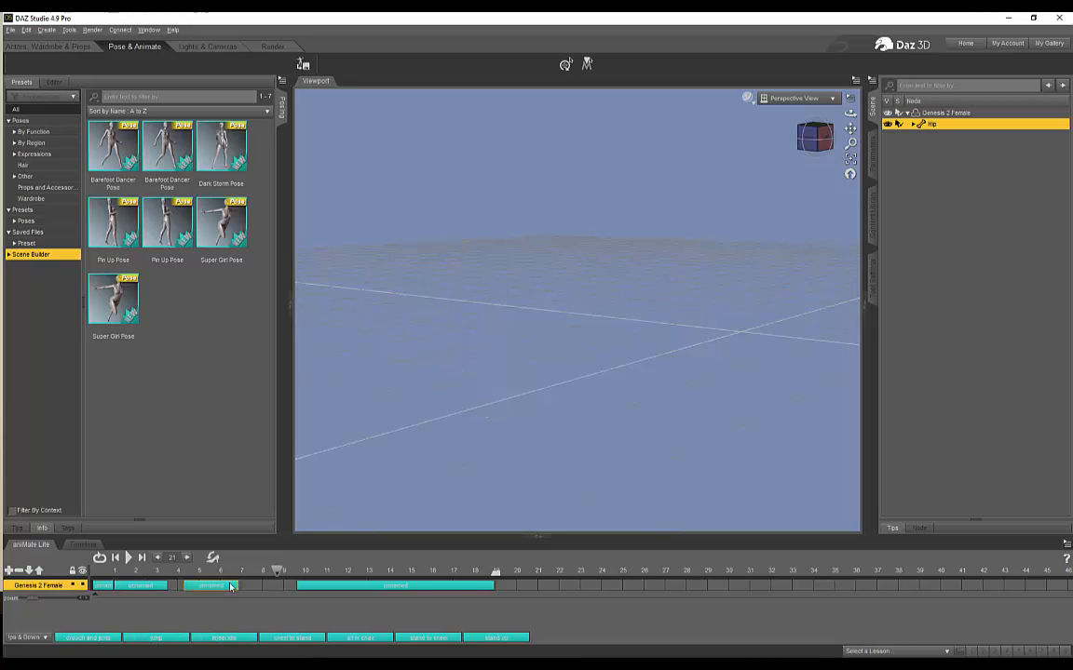
Butt the pasted jogging block against the previous one, add another jogging copy after it, and pull the crying block up to end at about 18.
{"action": "left_click_drag", "start_coordinate": [220, 589], "coordinate": [196, 591]}
{"action": "right_click", "coordinate": [243, 587]}
{"action": "left_click", "coordinate": [258, 592]}
{"action": "left_click_drag", "start_coordinate": [264, 593], "coordinate": [93, 570]}
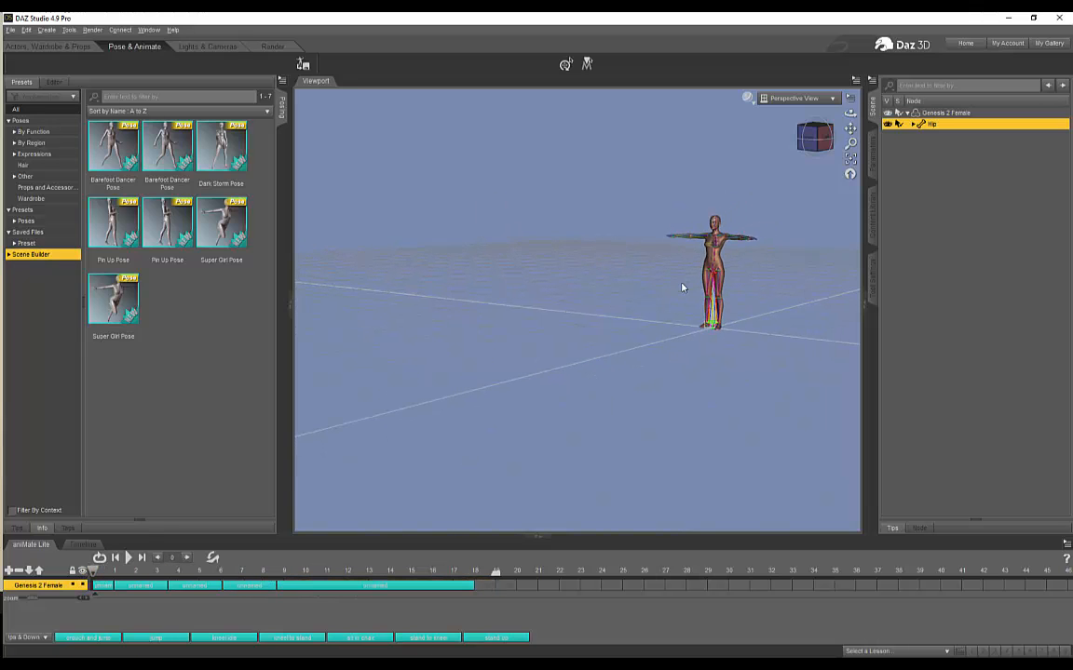
Play the extended animation from the T-pose through the jogging blocks, keeping the running figure in view, and stop before the crying block.
{"action": "scroll", "coordinate": [682, 287], "scroll_direction": "down", "scroll_amount": 8}
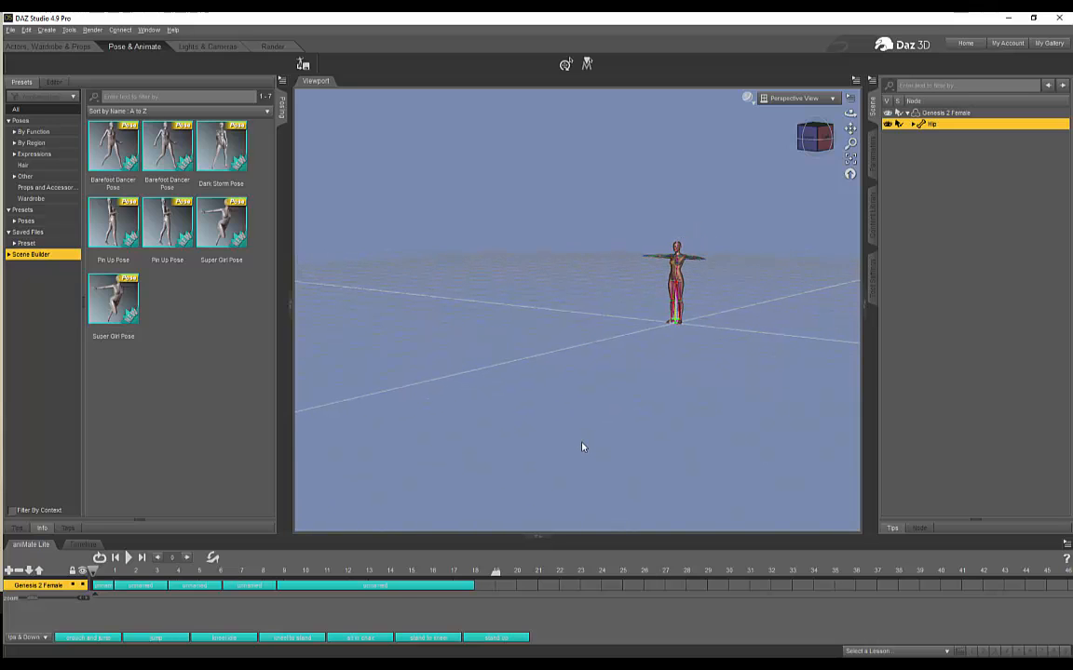
{"action": "scroll", "coordinate": [582, 447], "scroll_direction": "down", "scroll_amount": 1}
{"action": "left_click", "coordinate": [130, 559]}
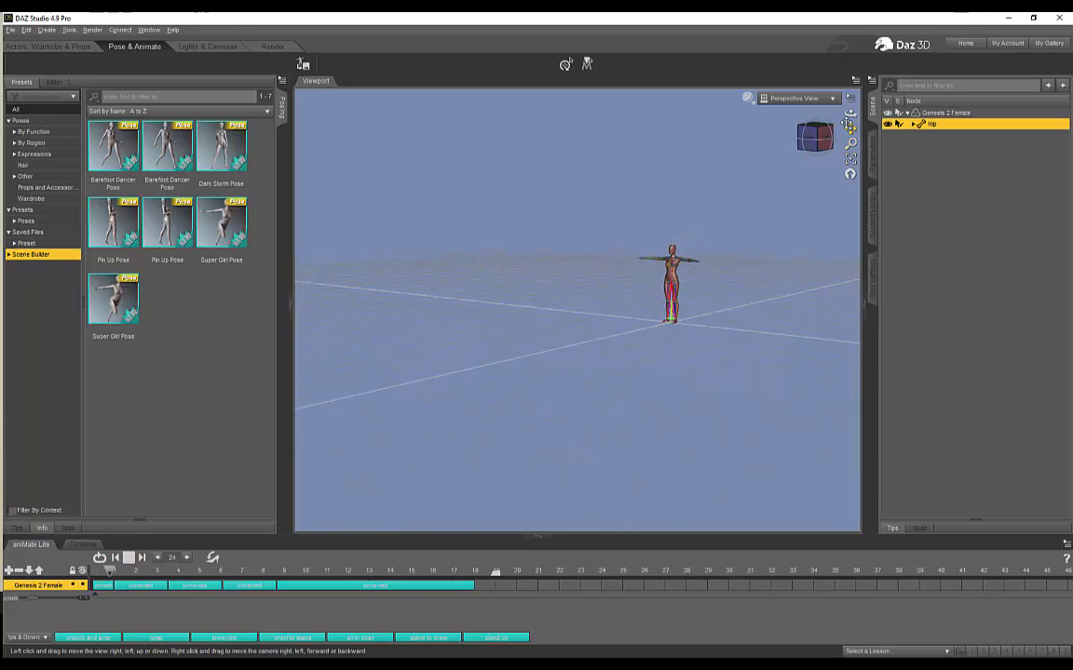
{"action": "left_click_drag", "start_coordinate": [850, 113], "coordinate": [781, 118]}
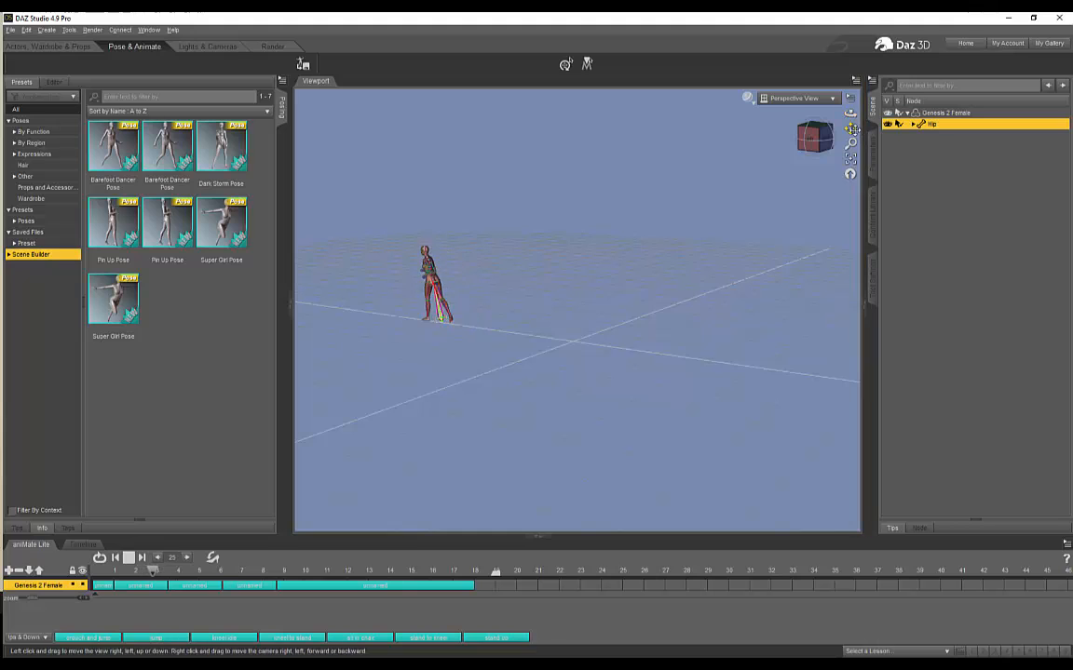
{"action": "left_click_drag", "start_coordinate": [850, 128], "coordinate": [920, 125]}
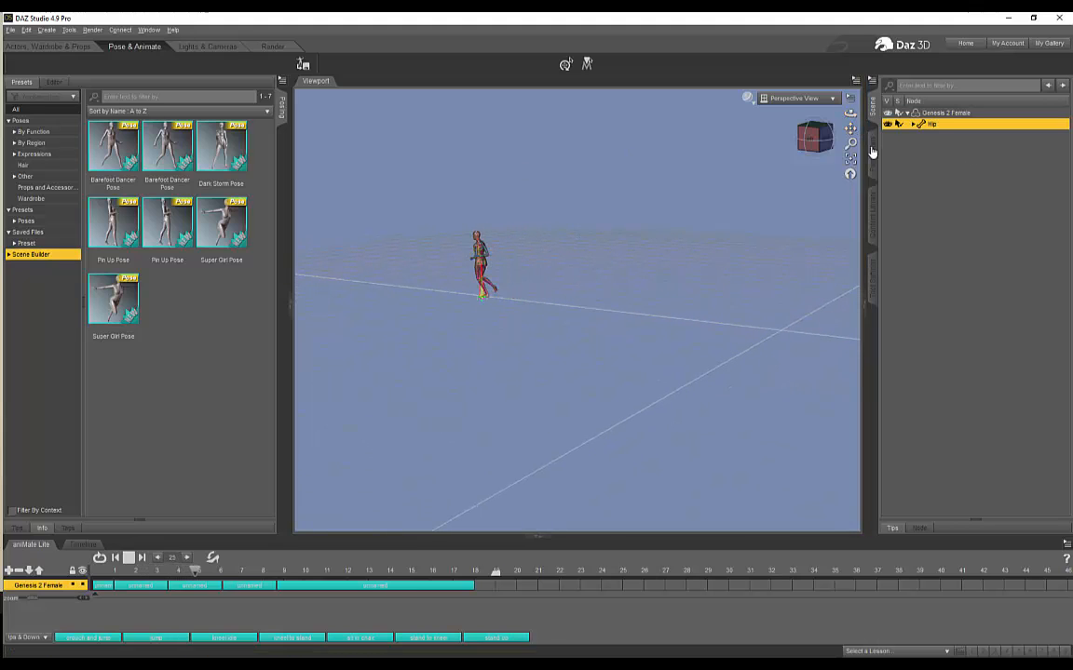
{"action": "left_click_drag", "start_coordinate": [851, 129], "coordinate": [912, 121]}
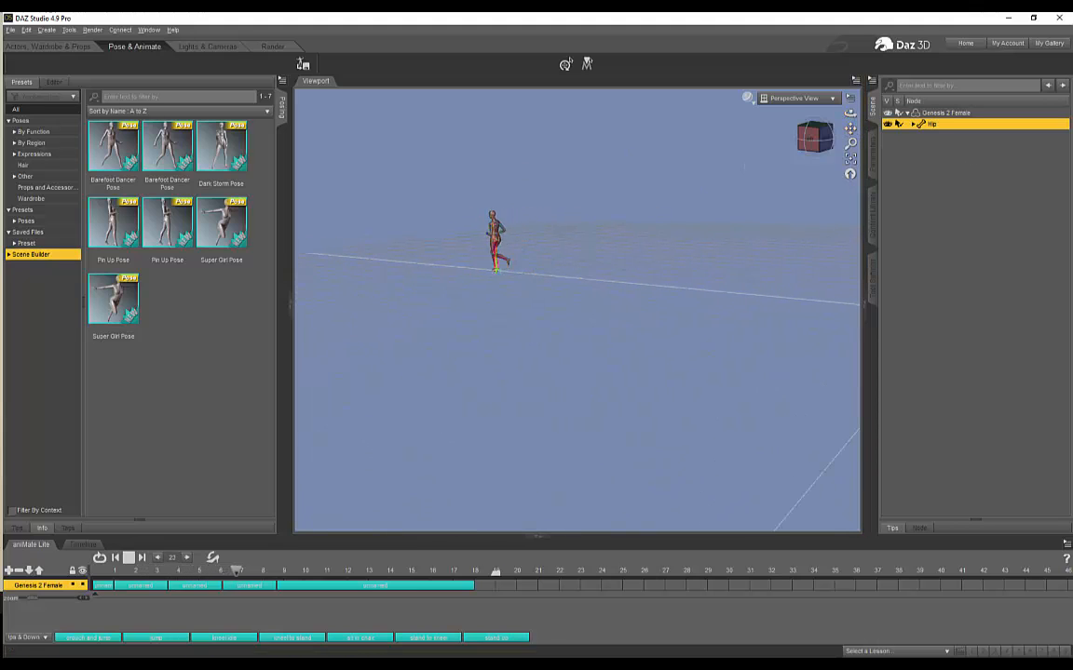
{"action": "left_click", "coordinate": [130, 558]}
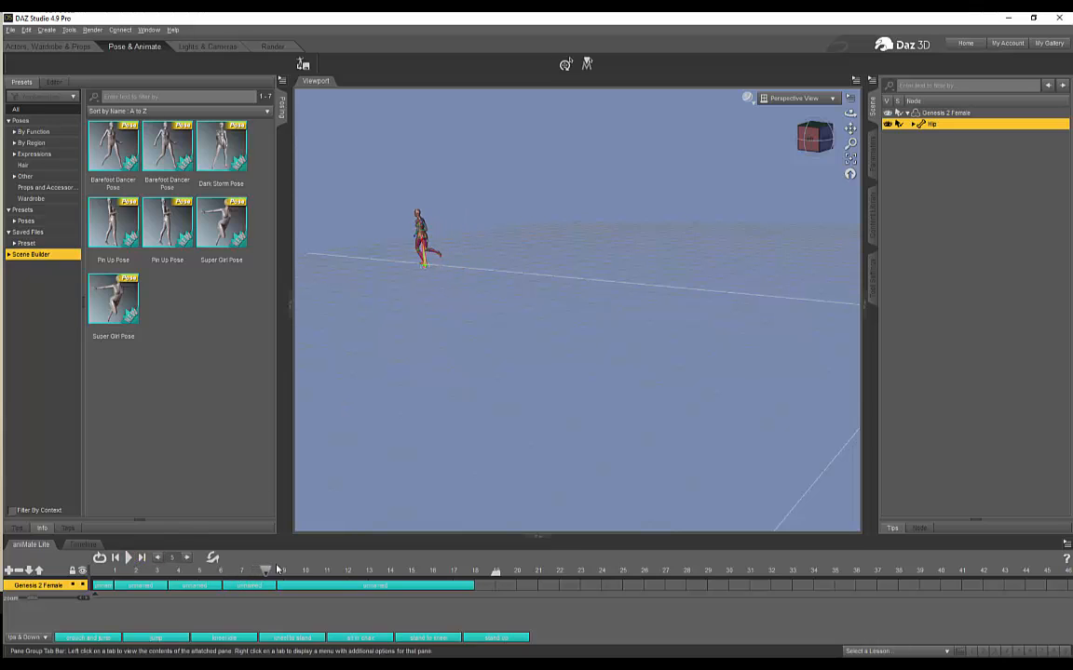
Replay the animation into the crying block, pull the play range's end in to just past 18, and return to the first frame.
{"action": "left_click", "coordinate": [117, 558]}
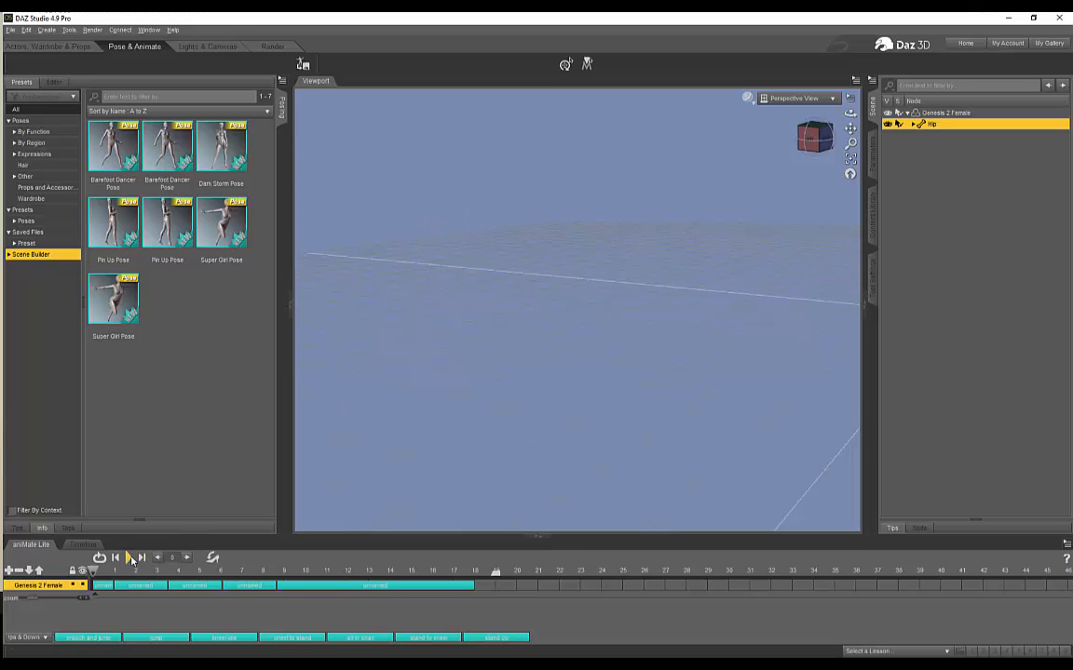
{"action": "left_click_drag", "start_coordinate": [217, 574], "coordinate": [255, 570]}
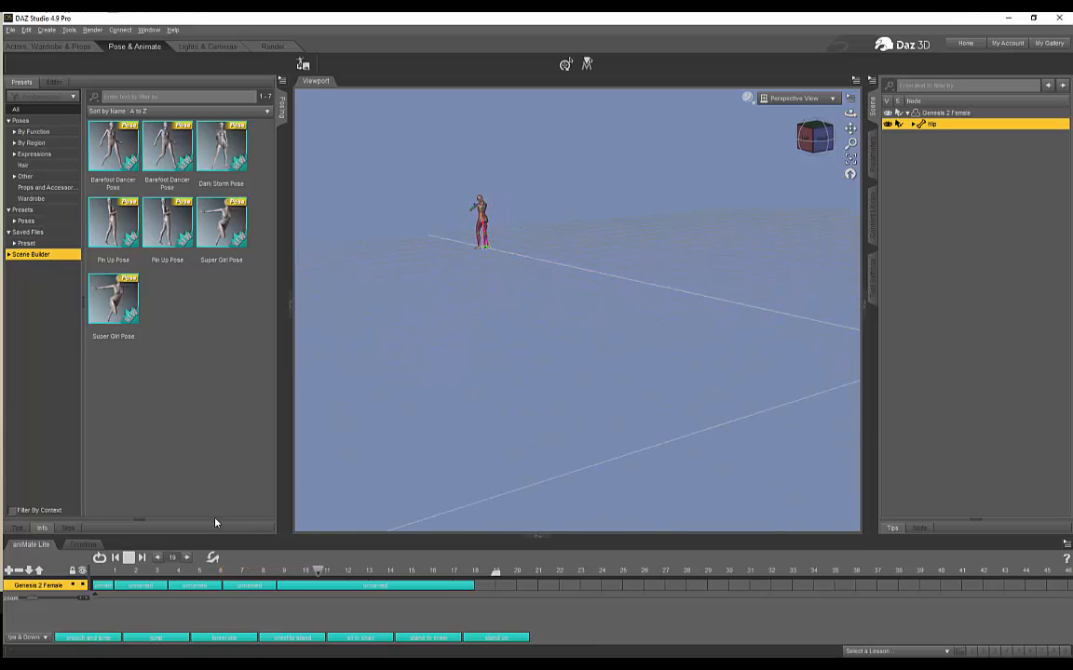
{"action": "left_click", "coordinate": [129, 557]}
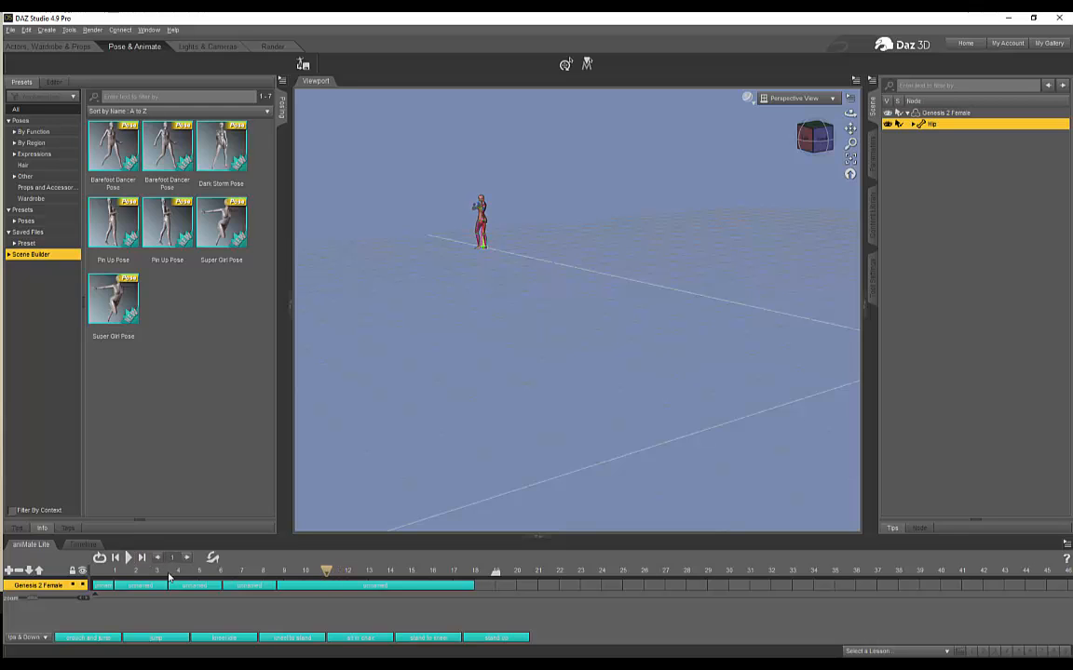
{"action": "left_click", "coordinate": [104, 571]}
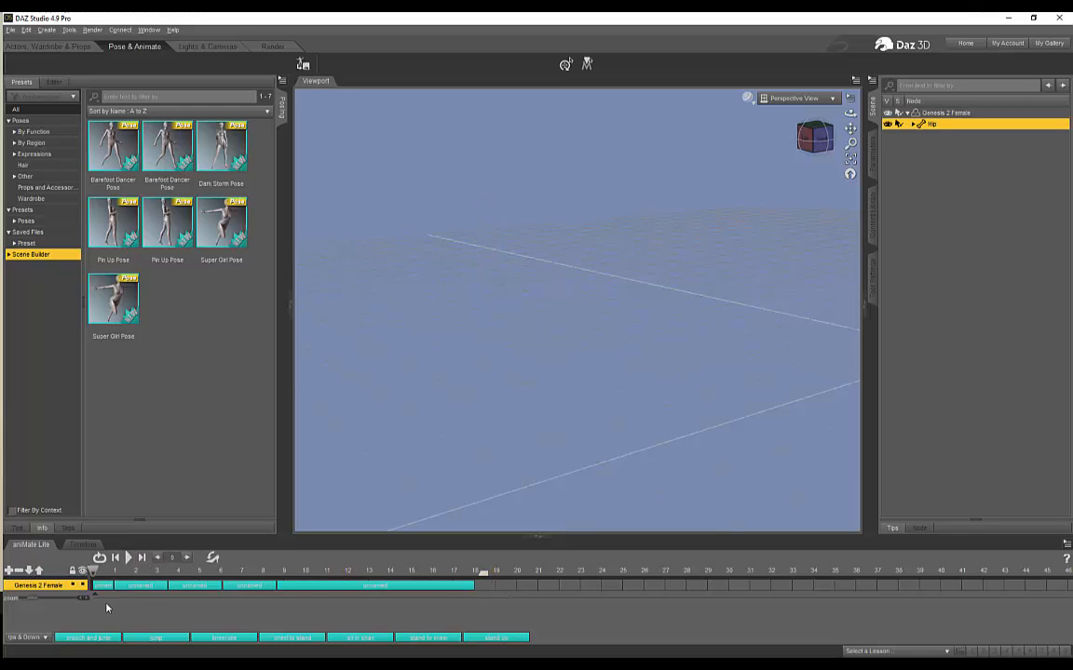
Bake the whole aniBlock track of Genesis 2 Female to studio keyframes.
{"action": "right_click", "coordinate": [107, 608]}
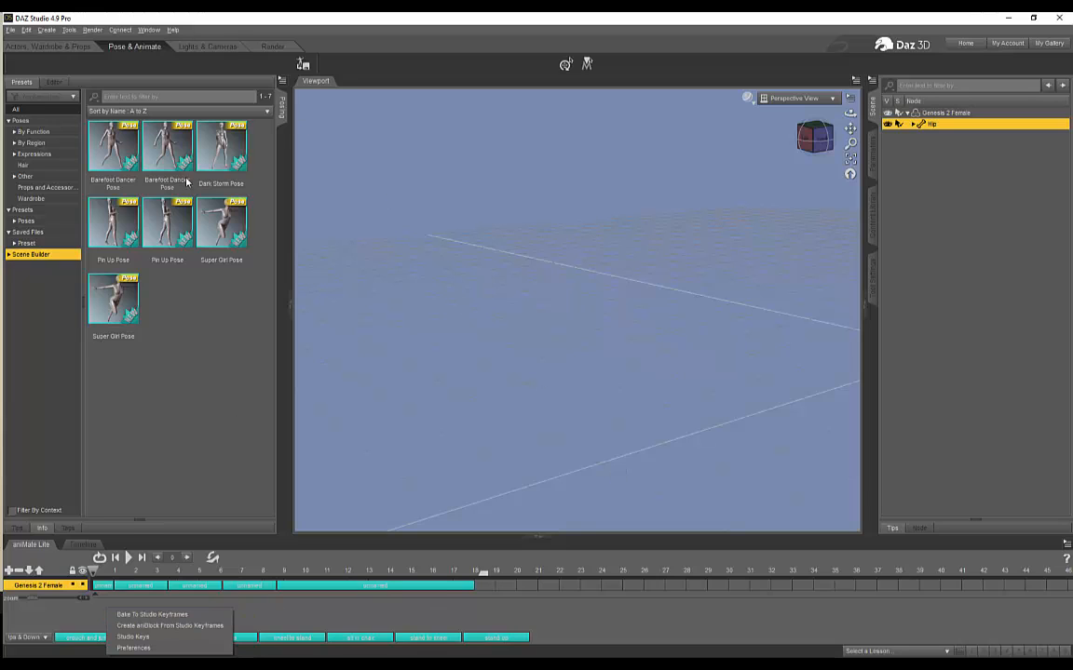
{"action": "left_click", "coordinate": [152, 616]}
{"action": "left_click", "coordinate": [515, 357]}
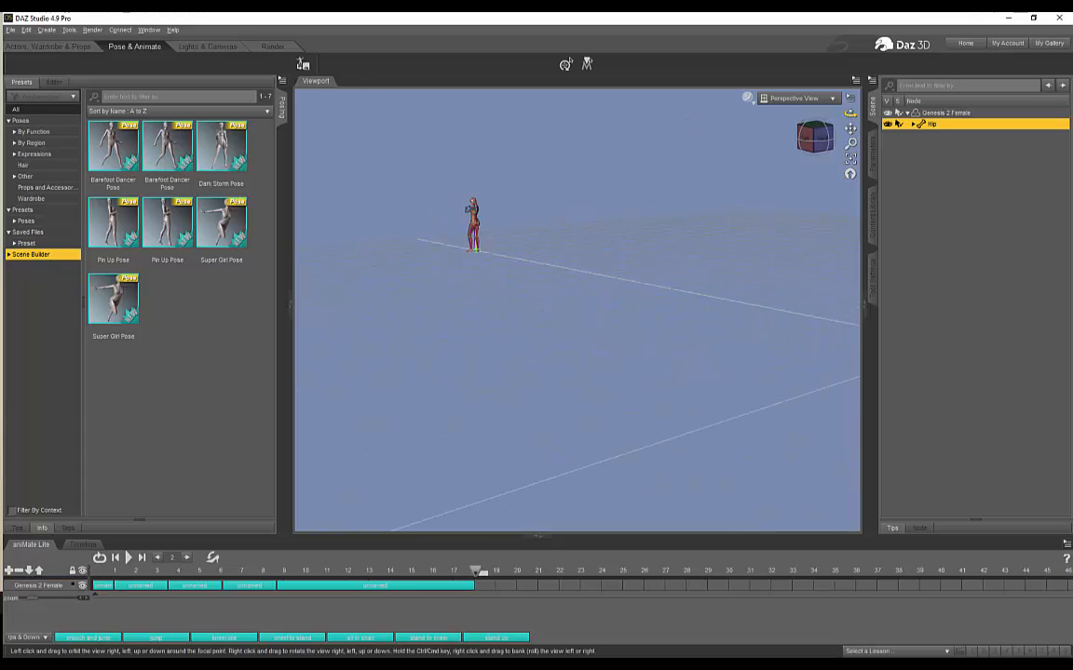
{"action": "left_click", "coordinate": [10, 30]}
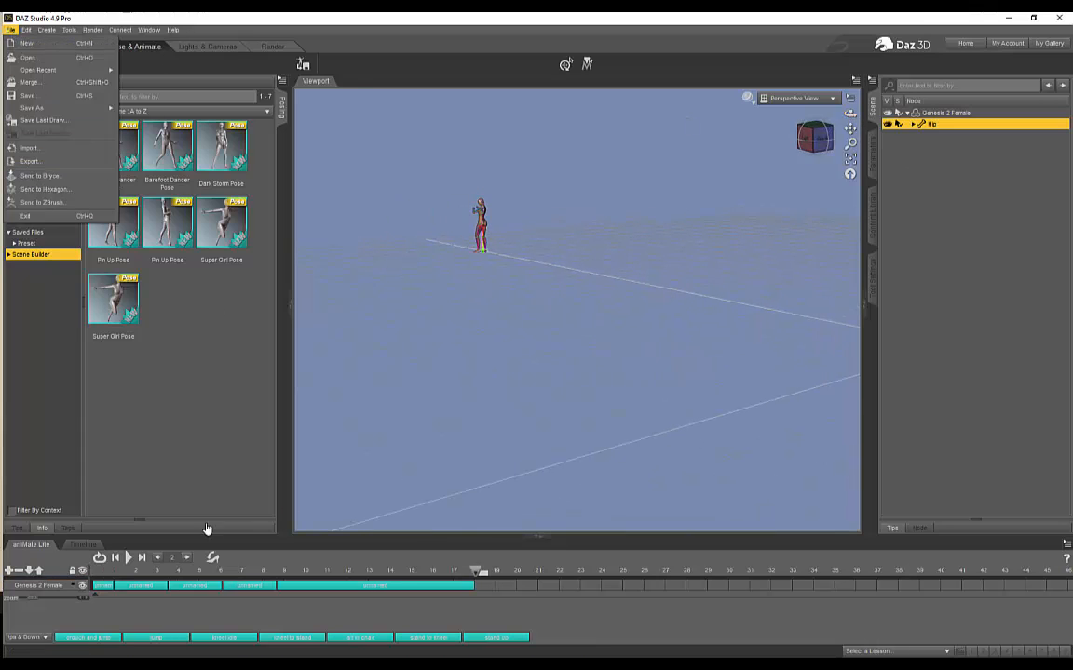
{"action": "key", "text": "Escape"}
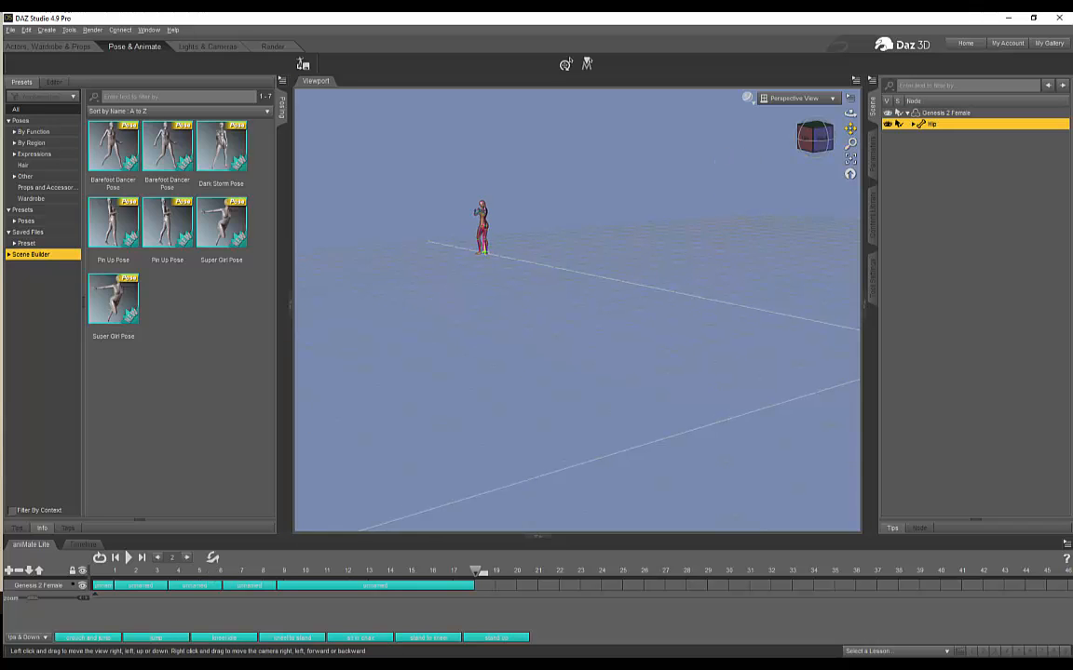
{"action": "left_click_drag", "start_coordinate": [850, 128], "coordinate": [877, 152]}
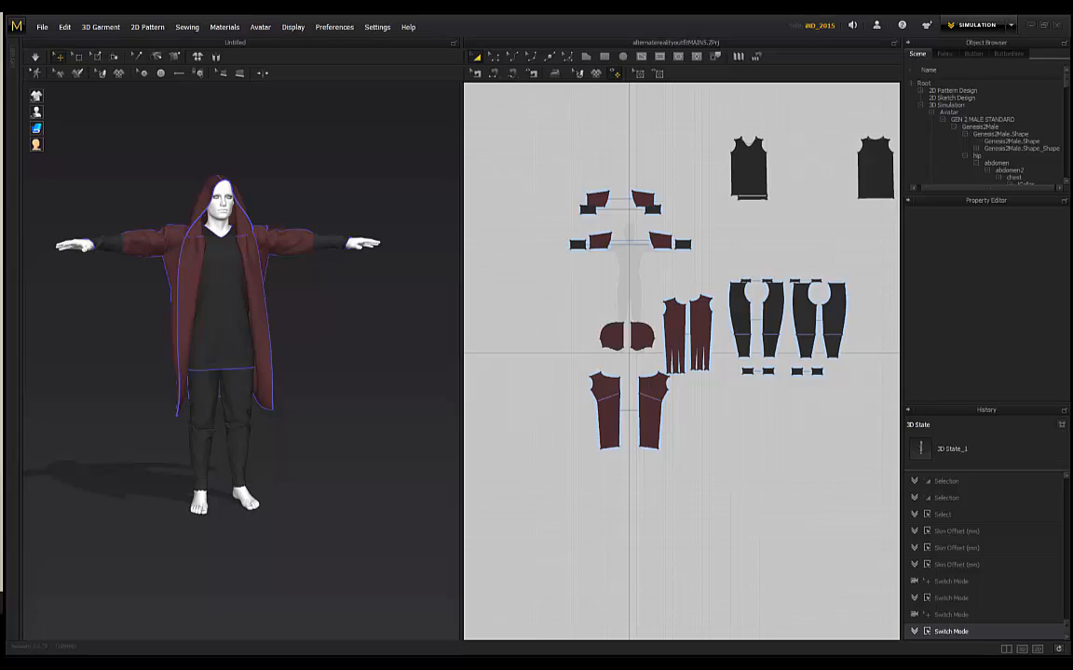
In Marvelous Designer, switch to Animation mode, play the dressed male avatar's motion, and pause to view the coat from the side.
{"action": "mouse_move", "coordinate": [134, 174]}
{"action": "right_mouse_down"}
{"action": "mouse_move", "coordinate": [297, 177]}
{"action": "mouse_move", "coordinate": [125, 180]}
{"action": "right_mouse_up"}
{"action": "right_click_drag", "start_coordinate": [297, 165], "coordinate": [321, 328]}
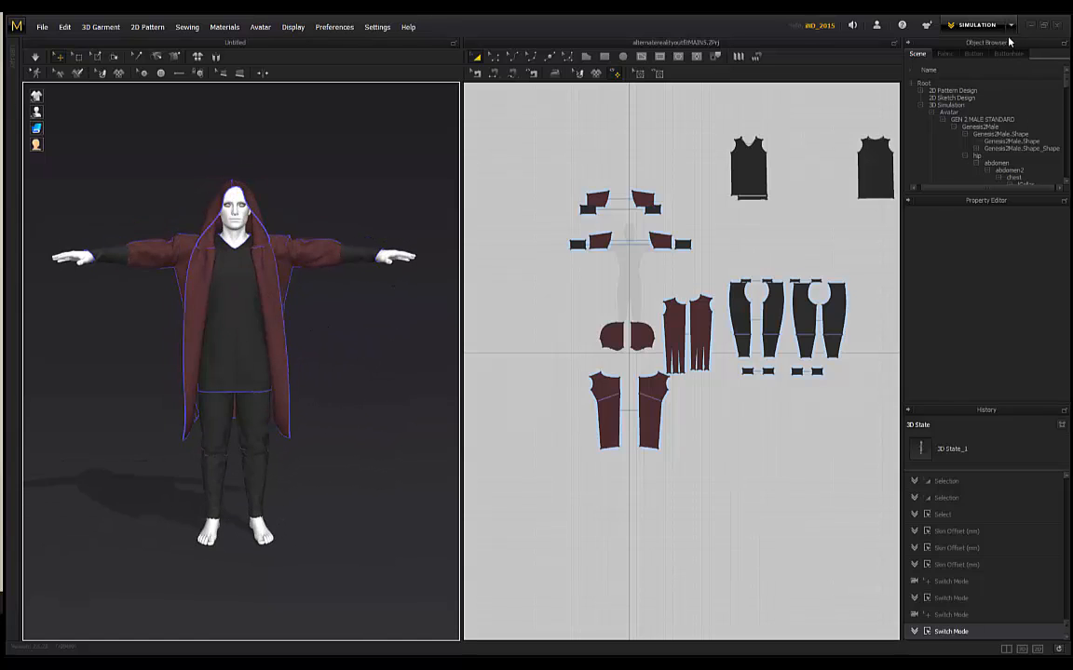
{"action": "left_click", "coordinate": [977, 25]}
{"action": "left_click", "coordinate": [978, 65]}
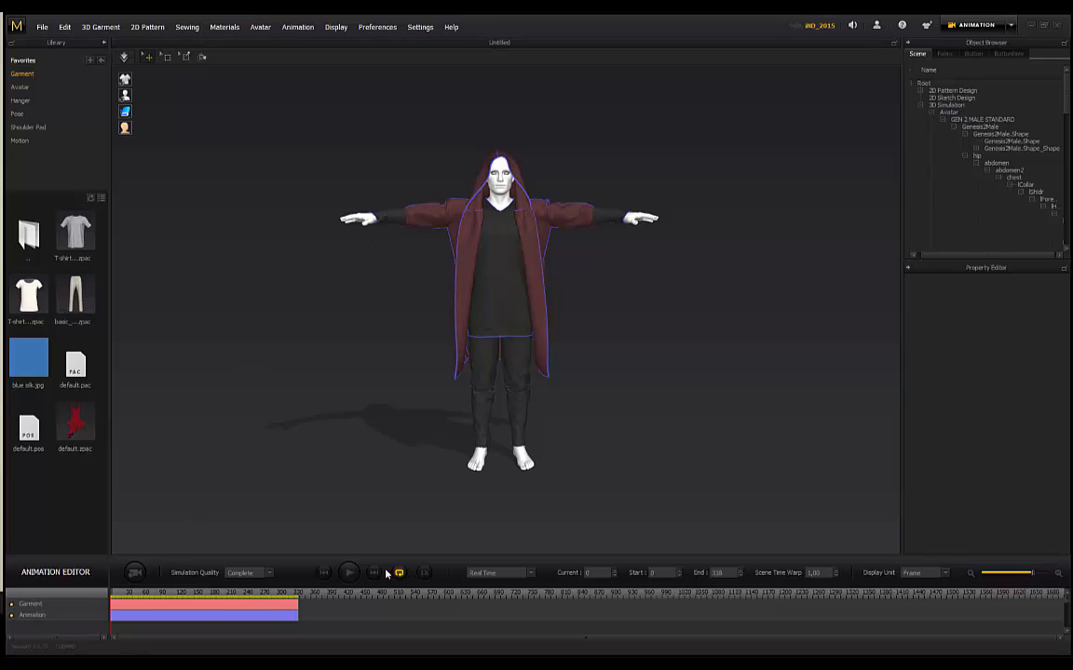
{"action": "left_click", "coordinate": [349, 573]}
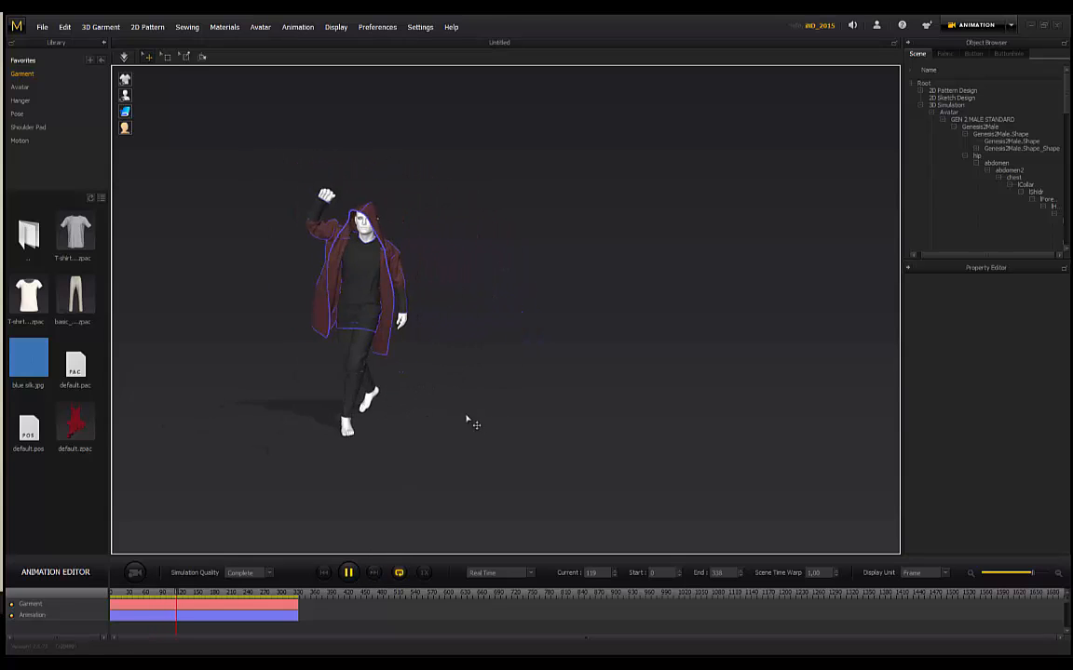
{"action": "left_click", "coordinate": [348, 573]}
{"action": "middle_click_drag", "start_coordinate": [656, 384], "coordinate": [546, 366]}
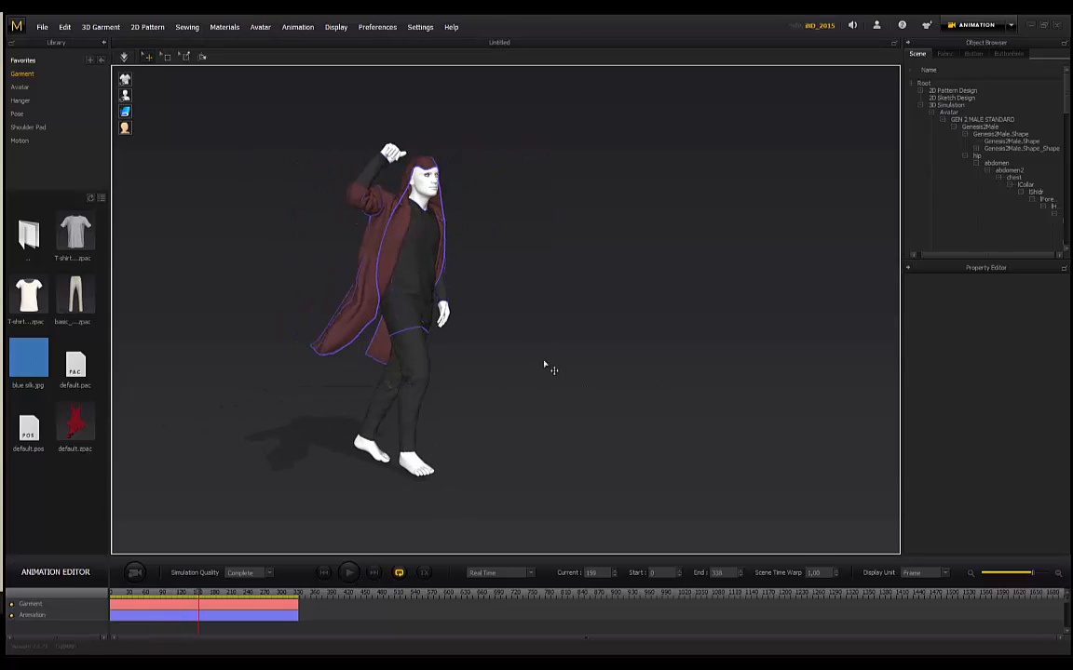
Return to Simulation mode and delete all avatars from the garment project.
{"action": "left_click", "coordinate": [1011, 26]}
{"action": "left_click", "coordinate": [982, 44]}
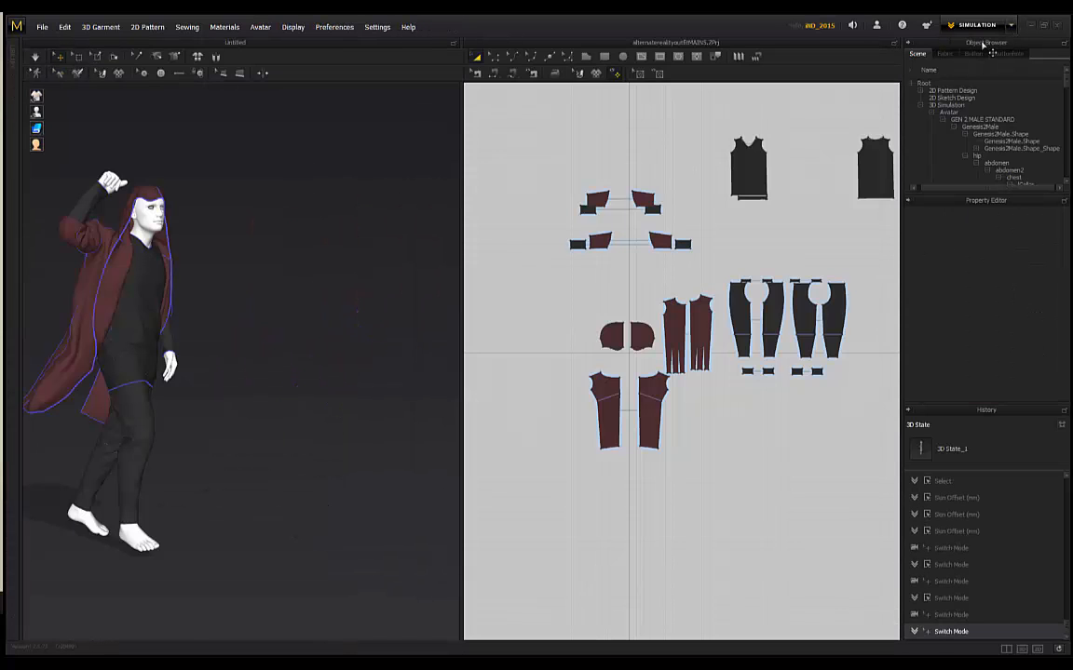
{"action": "middle_click_drag", "start_coordinate": [250, 202], "coordinate": [324, 200]}
{"action": "left_click", "coordinate": [267, 30]}
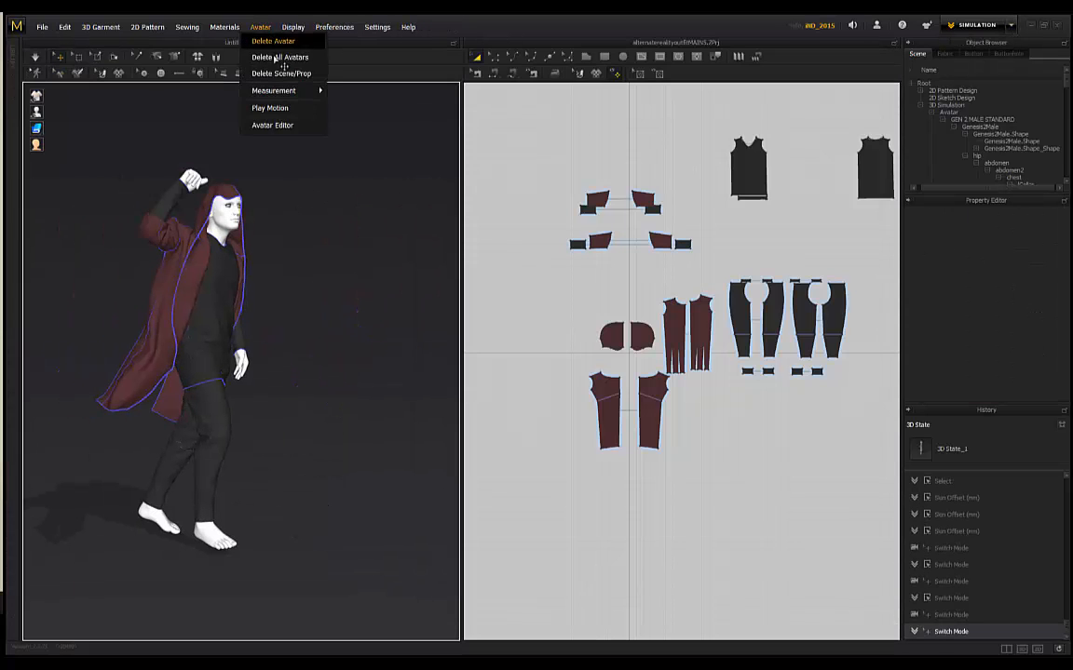
{"action": "left_click", "coordinate": [273, 57]}
Start a new empty project in place of the current garment project.
{"action": "left_click", "coordinate": [42, 26]}
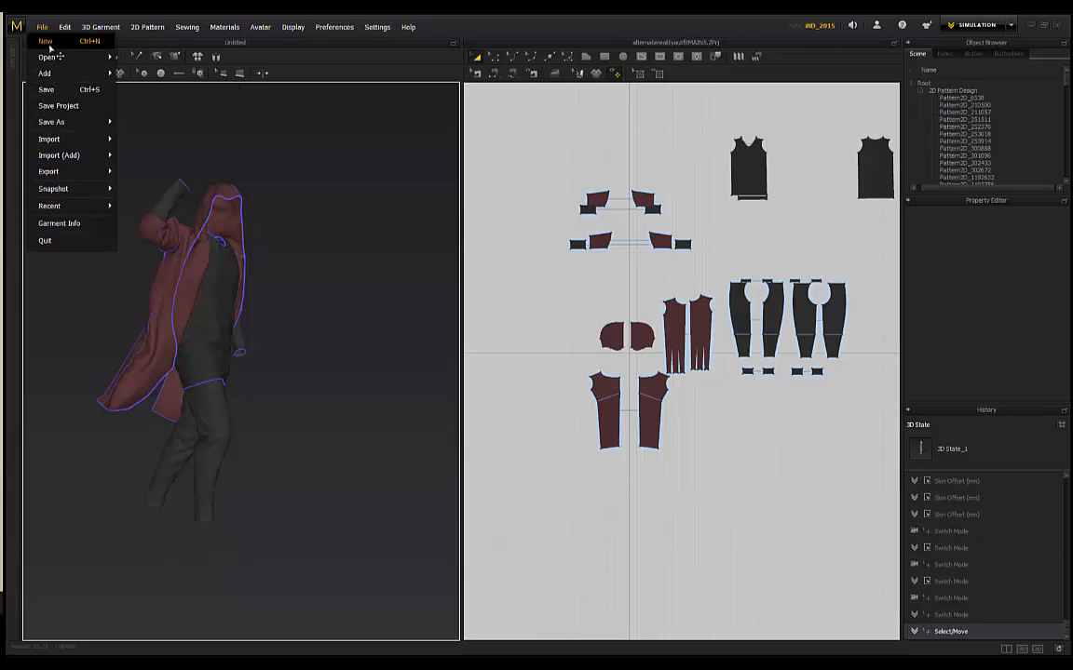
{"action": "left_click", "coordinate": [45, 41]}
{"action": "left_click", "coordinate": [531, 354]}
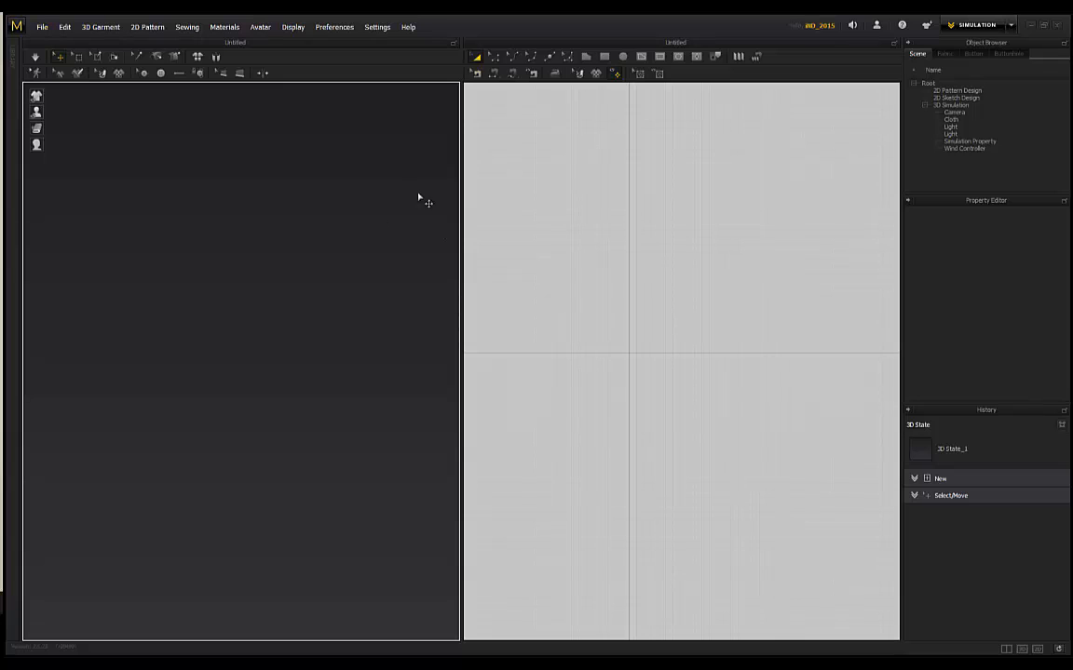
Open FEMALETUTORALMODIFIED.fbx from the desktop's TUTORIAL > Files > MODIFIED FBX folder for FBX import.
{"action": "left_click", "coordinate": [42, 26]}
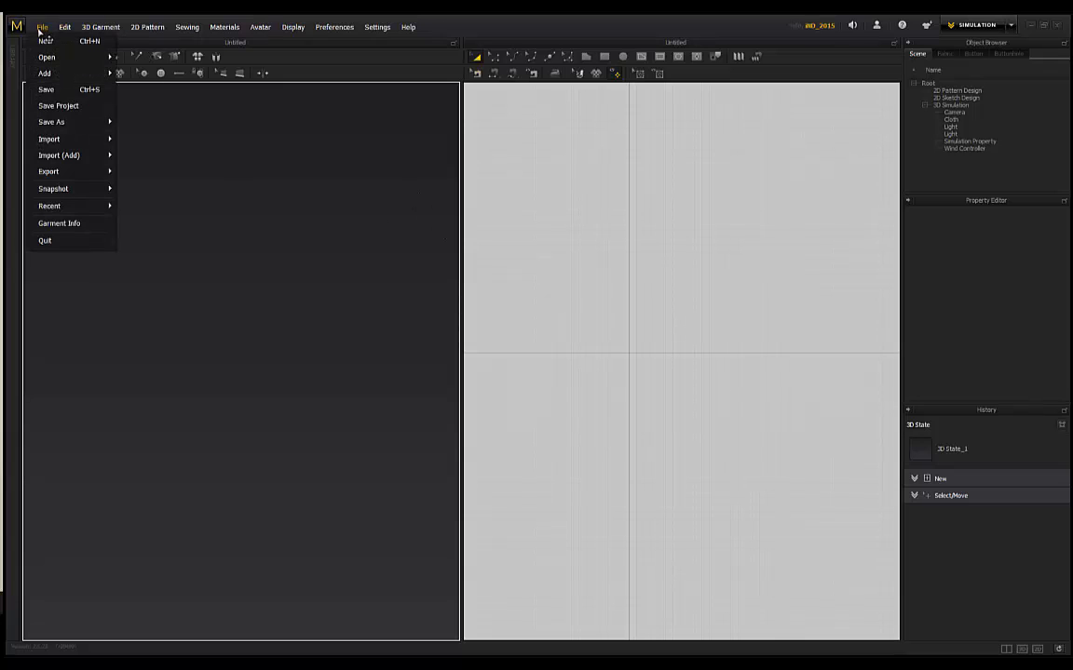
{"action": "mouse_move", "coordinate": [80, 140]}
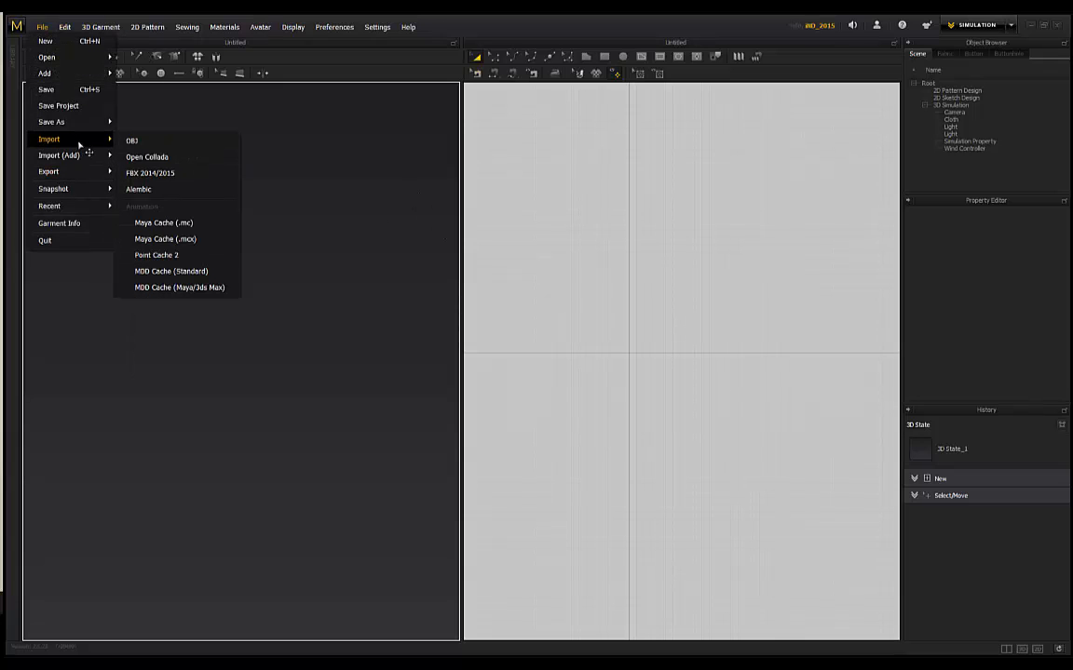
{"action": "left_click", "coordinate": [171, 176]}
{"action": "scroll", "coordinate": [400, 276], "scroll_direction": "down", "scroll_amount": 3}
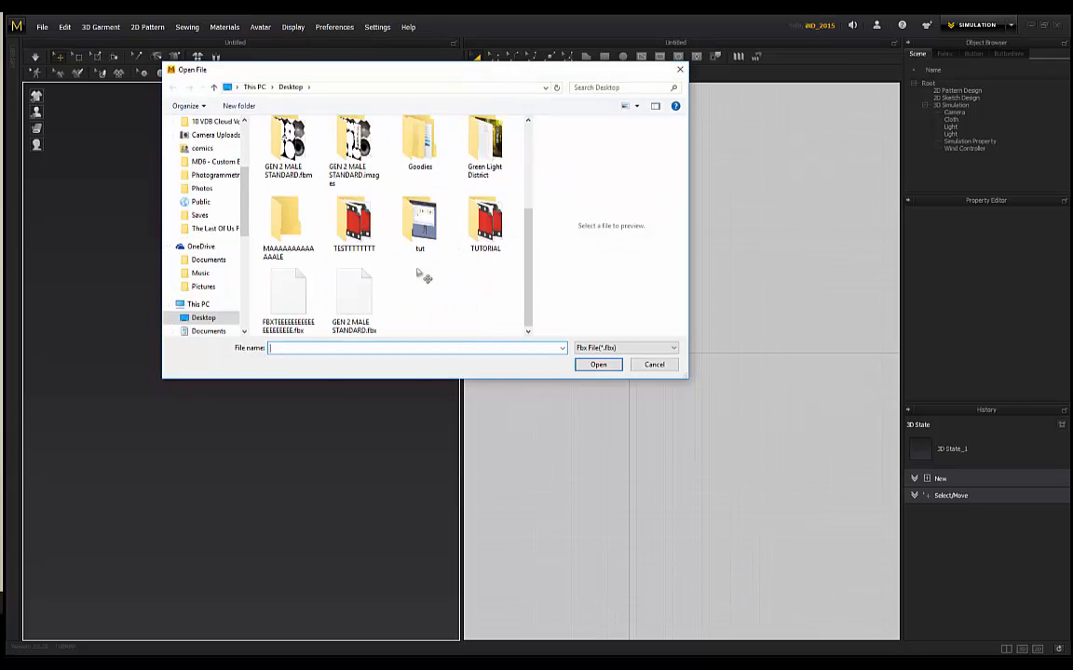
{"action": "double_click", "coordinate": [485, 222]}
{"action": "double_click", "coordinate": [296, 139]}
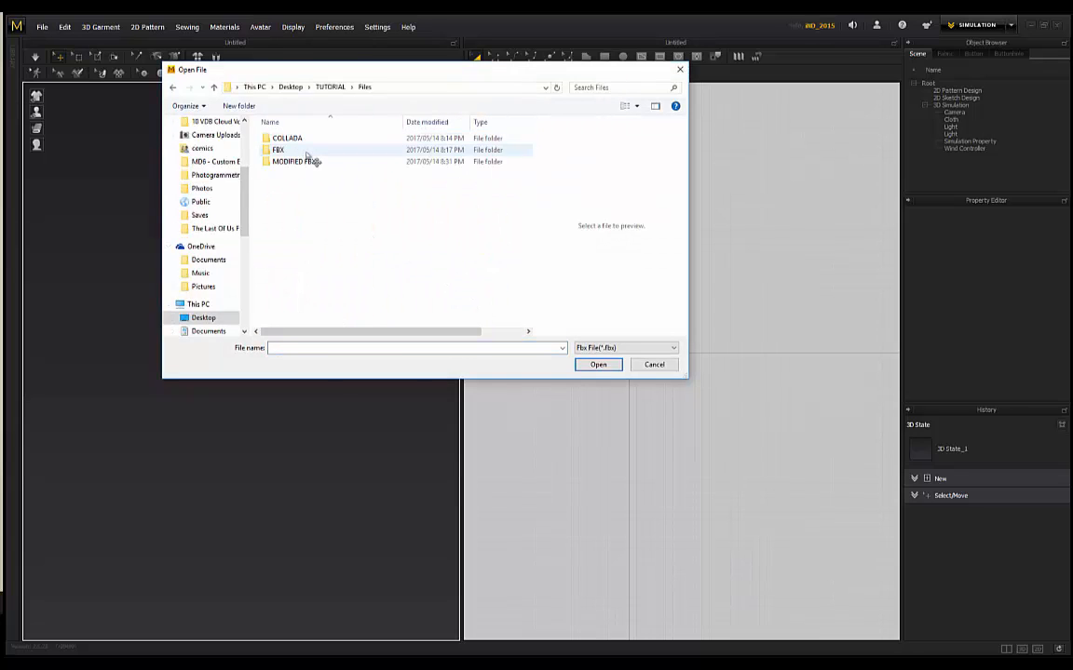
{"action": "left_click", "coordinate": [305, 163]}
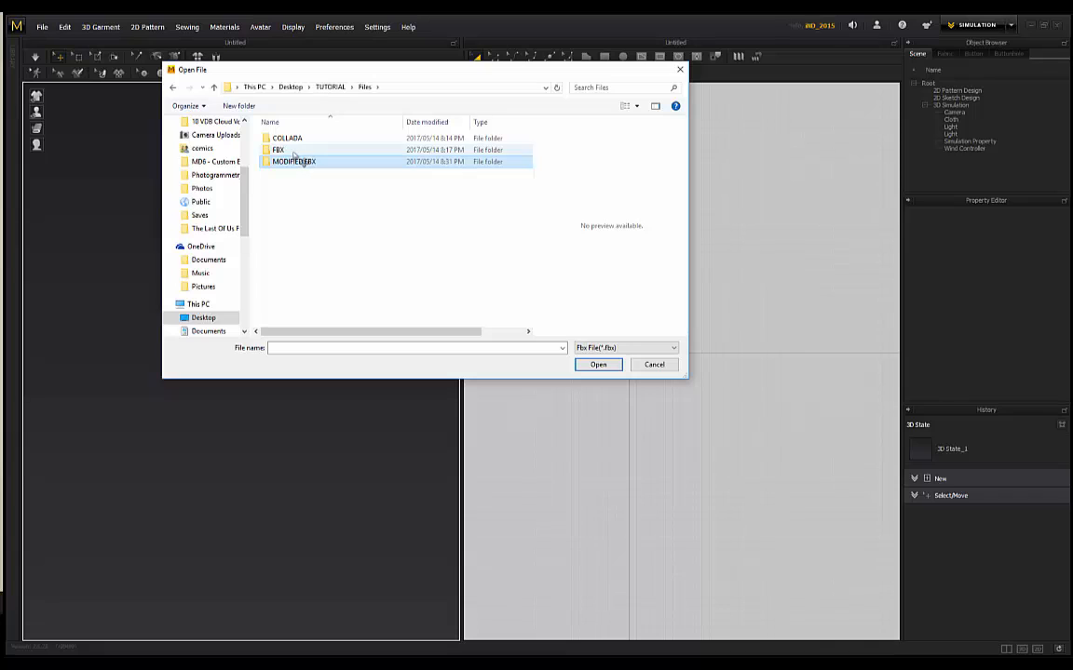
{"action": "left_click", "coordinate": [278, 151]}
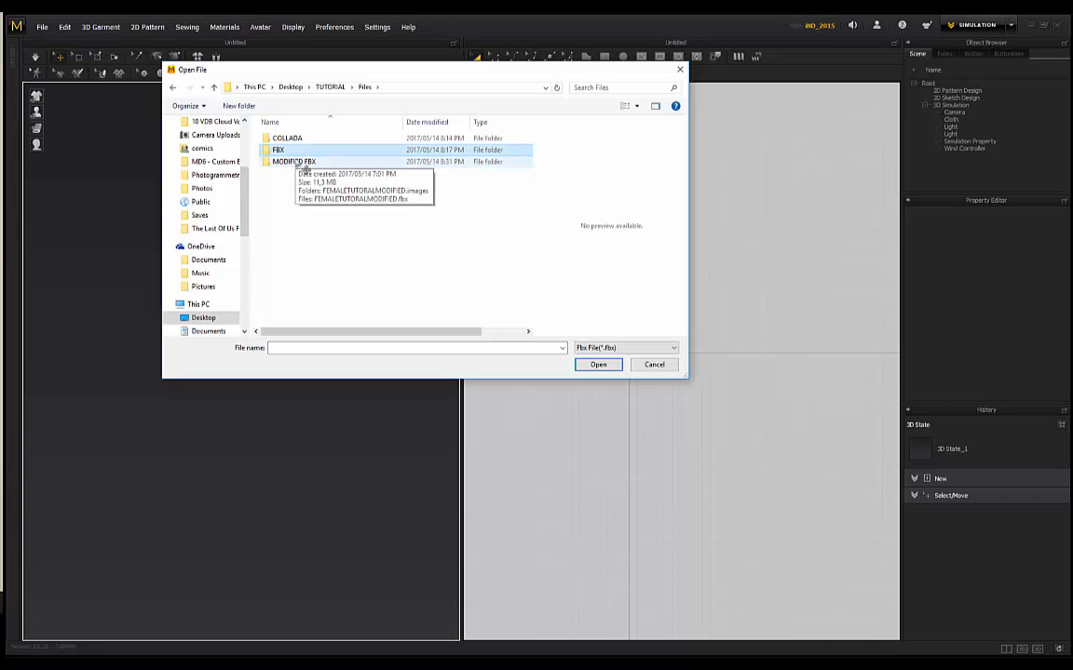
{"action": "double_click", "coordinate": [302, 163]}
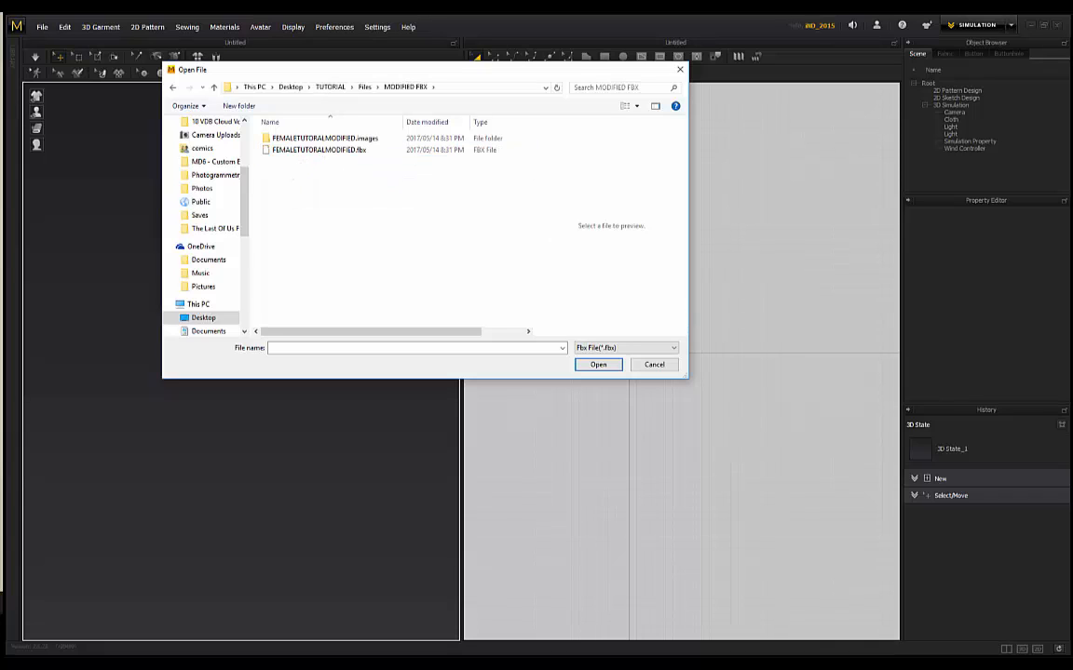
{"action": "left_click", "coordinate": [263, 151]}
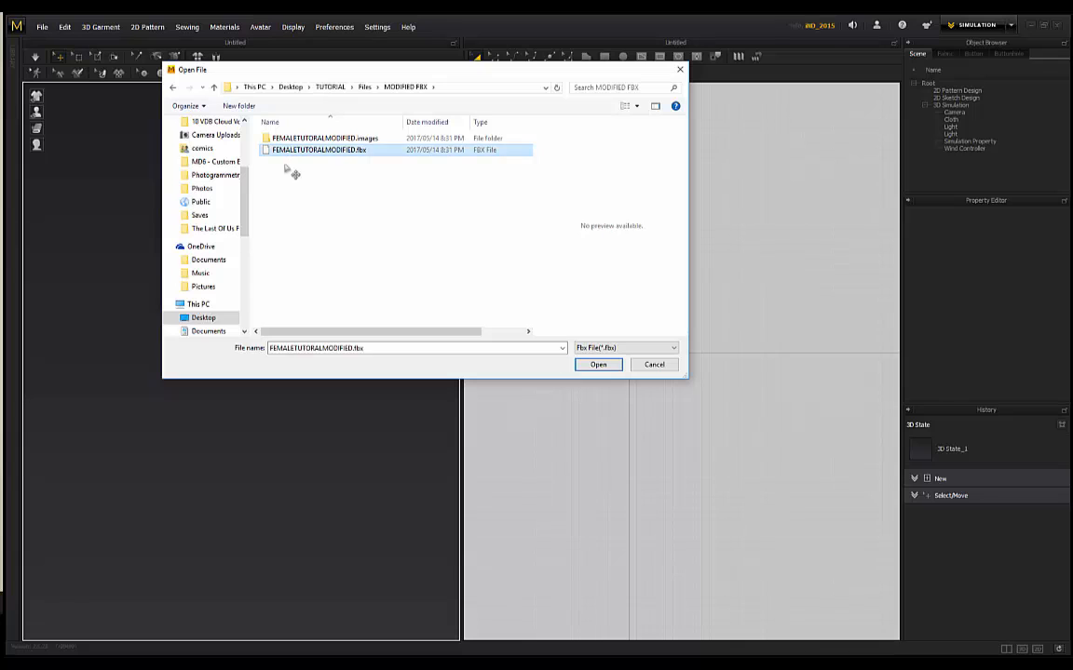
{"action": "left_click", "coordinate": [597, 365]}
Import the female avatar with Animation, Cache Animation (MC) and Auto Scale enabled, and view it from an angle.
{"action": "left_click_drag", "start_coordinate": [518, 216], "coordinate": [455, 208]}
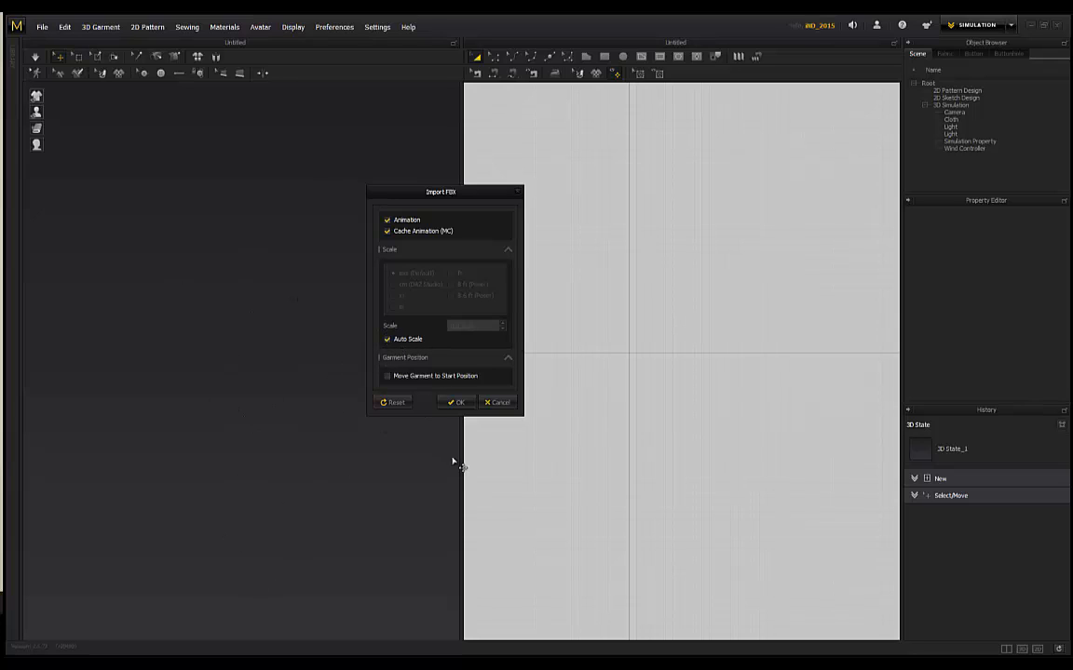
{"action": "left_click", "coordinate": [456, 402]}
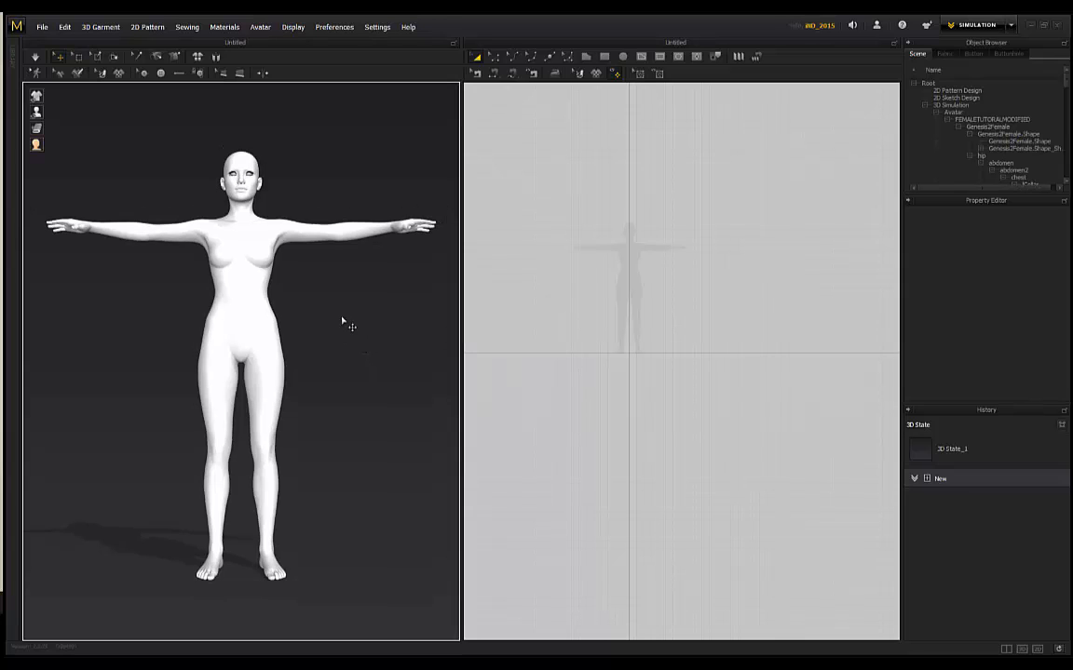
{"action": "right_click_drag", "start_coordinate": [336, 193], "coordinate": [266, 250]}
{"action": "scroll", "coordinate": [249, 284], "scroll_direction": "up", "scroll_amount": 3}
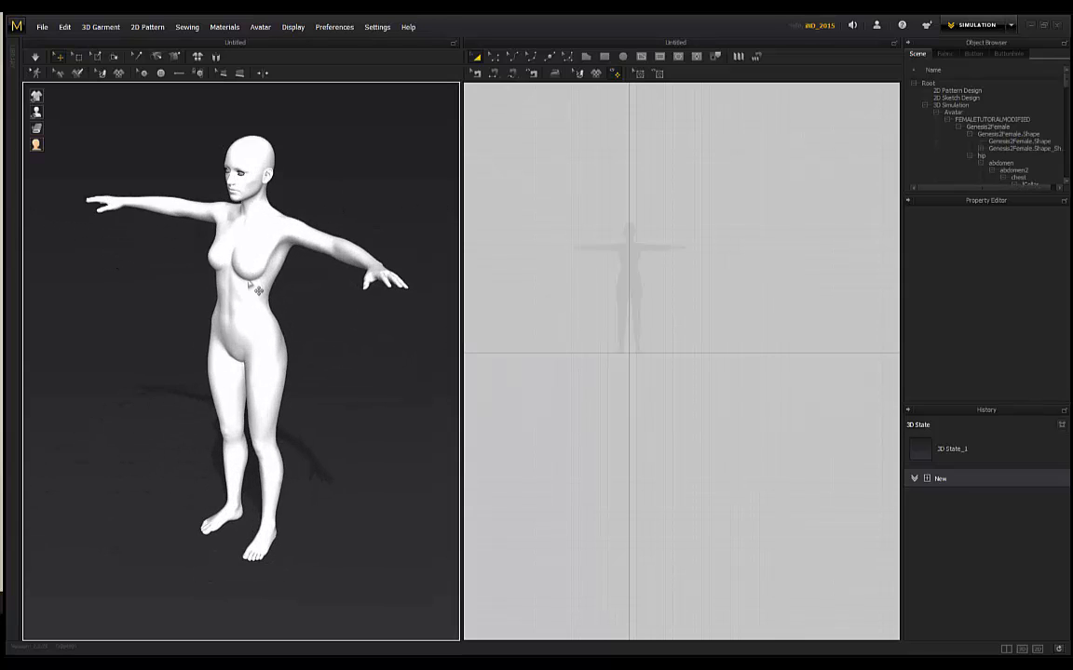
Draw a tall rectangle pattern with a perimeter of about 3236 mm over the avatar silhouette's torso in the 2D pattern window.
{"action": "right_click_drag", "start_coordinate": [135, 266], "coordinate": [253, 262]}
{"action": "scroll", "coordinate": [337, 279], "scroll_direction": "down", "scroll_amount": 1}
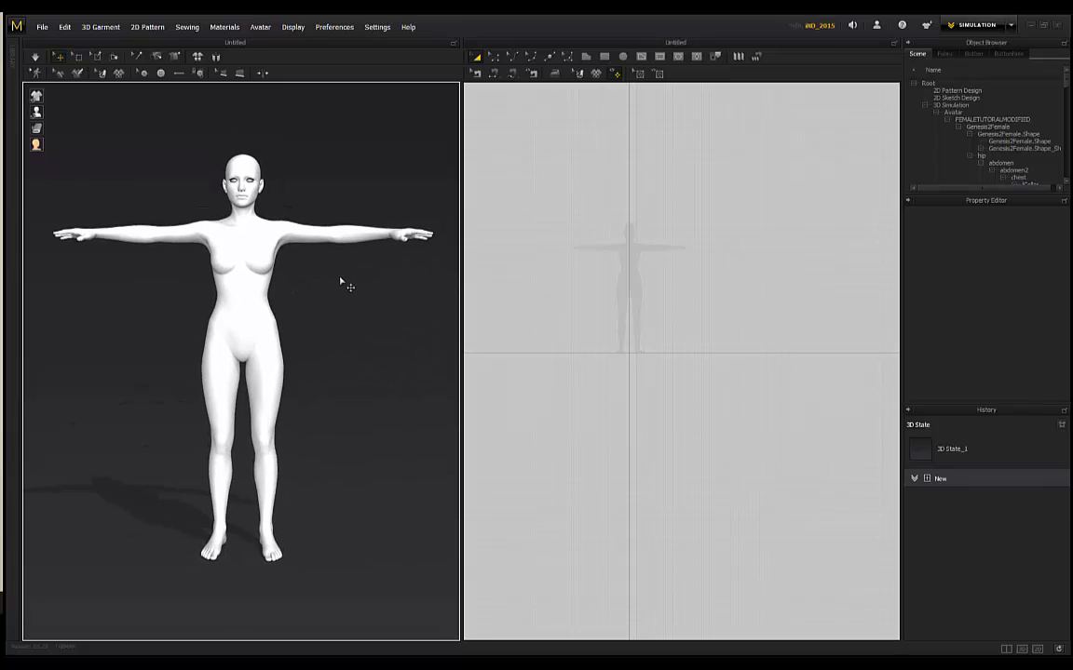
{"action": "right_click_drag", "start_coordinate": [339, 279], "coordinate": [325, 299]}
{"action": "middle_click_drag", "start_coordinate": [331, 298], "coordinate": [323, 281]}
{"action": "scroll", "coordinate": [337, 290], "scroll_direction": "down", "scroll_amount": 1}
{"action": "left_click", "coordinate": [604, 57]}
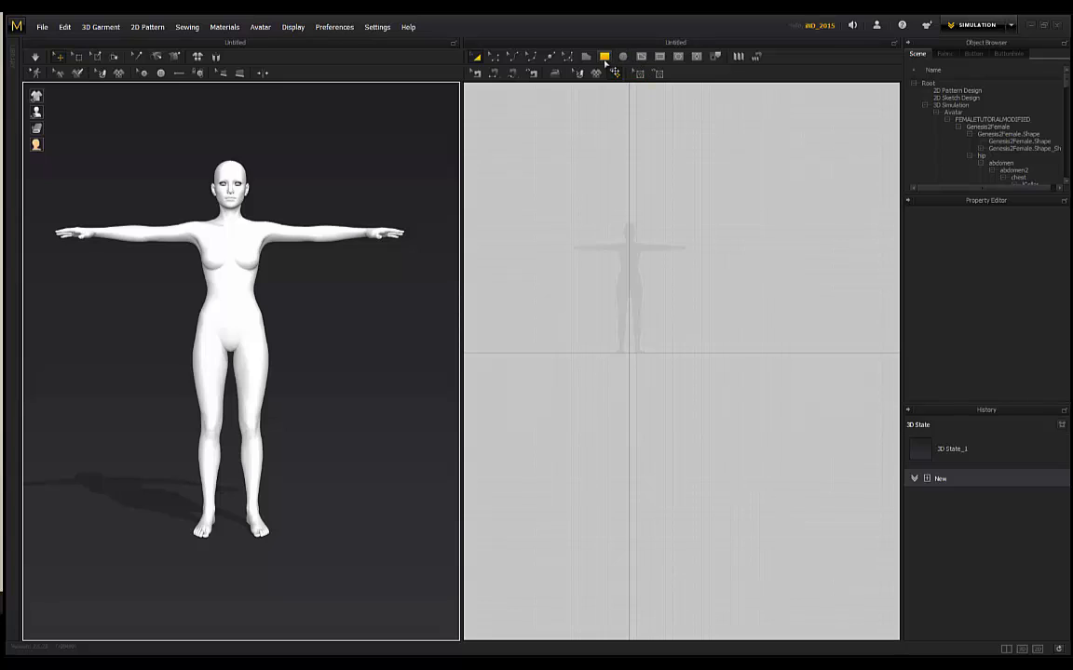
{"action": "scroll", "coordinate": [316, 344], "scroll_direction": "up", "scroll_amount": 1}
{"action": "right_click_drag", "start_coordinate": [318, 346], "coordinate": [350, 327]}
{"action": "scroll", "coordinate": [349, 328], "scroll_direction": "down", "scroll_amount": 1}
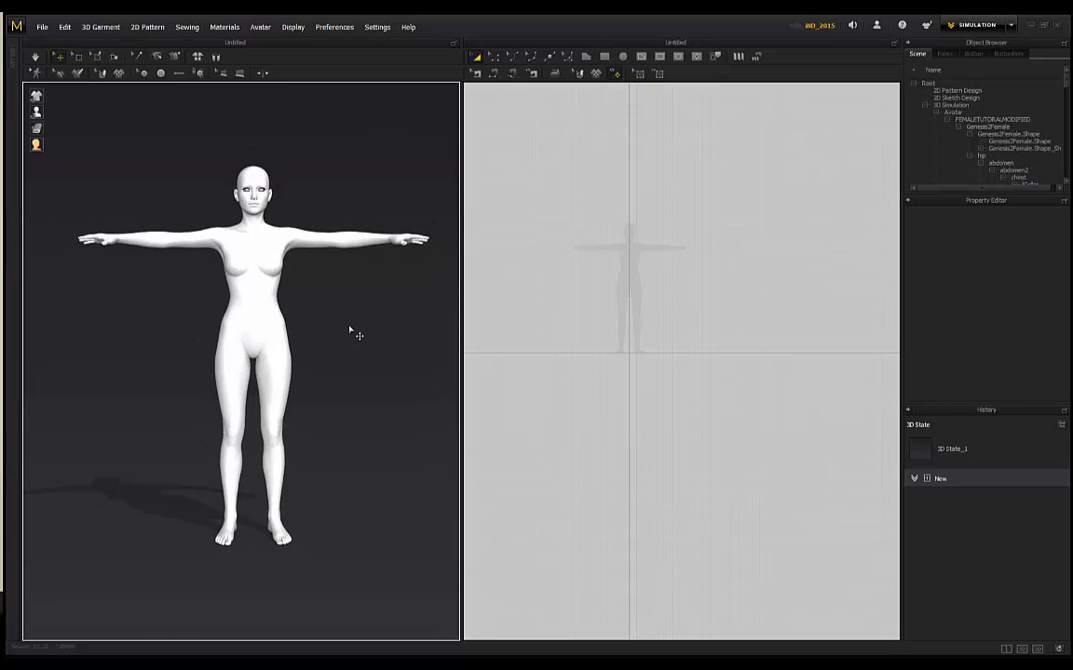
{"action": "middle_click_drag", "start_coordinate": [349, 327], "coordinate": [334, 326]}
{"action": "left_click", "coordinate": [605, 57]}
{"action": "scroll", "coordinate": [610, 240], "scroll_direction": "up", "scroll_amount": 3}
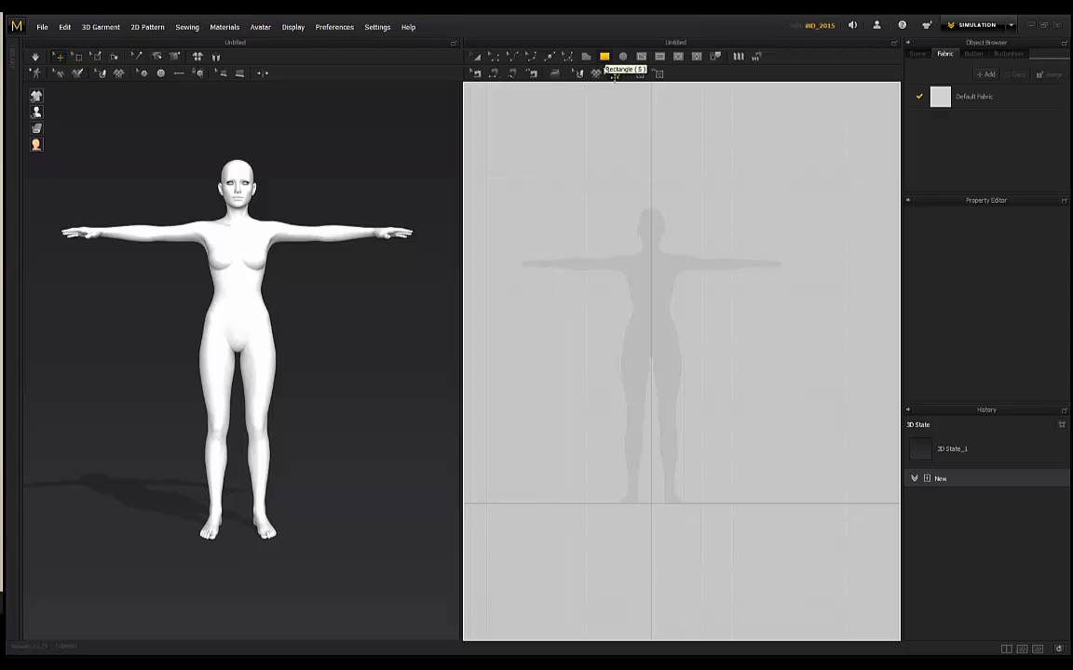
{"action": "left_click_drag", "start_coordinate": [604, 194], "coordinate": [704, 376]}
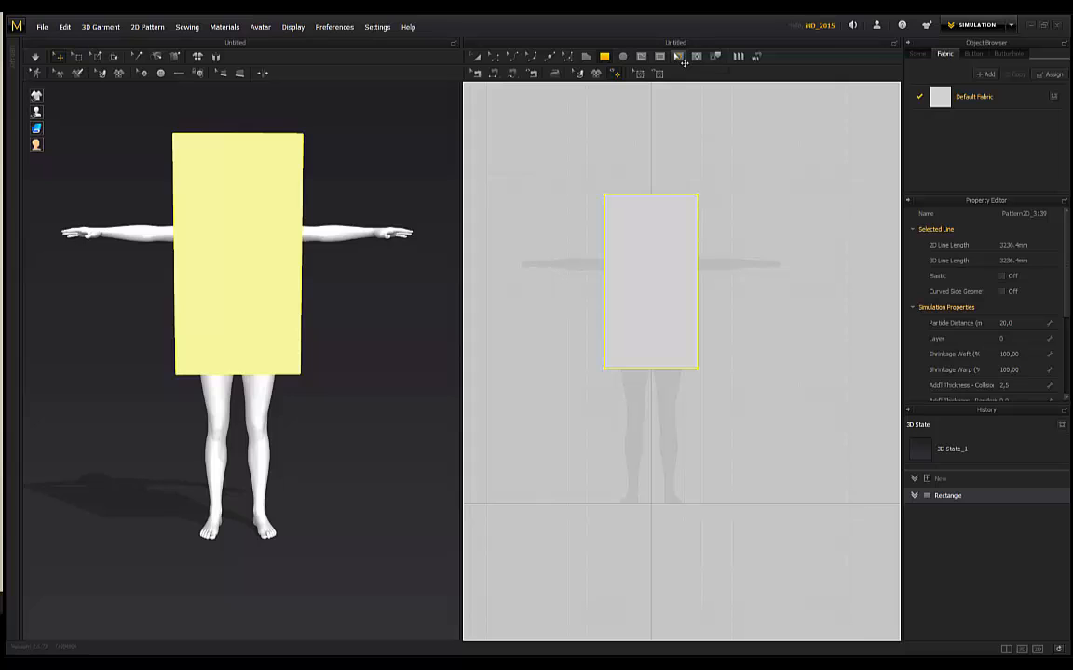
Add an internal circle about 766 mm around at the centre of the rectangle pattern and convert it to a hole.
{"action": "left_click", "coordinate": [679, 57]}
{"action": "left_click_drag", "start_coordinate": [649, 268], "coordinate": [680, 285]}
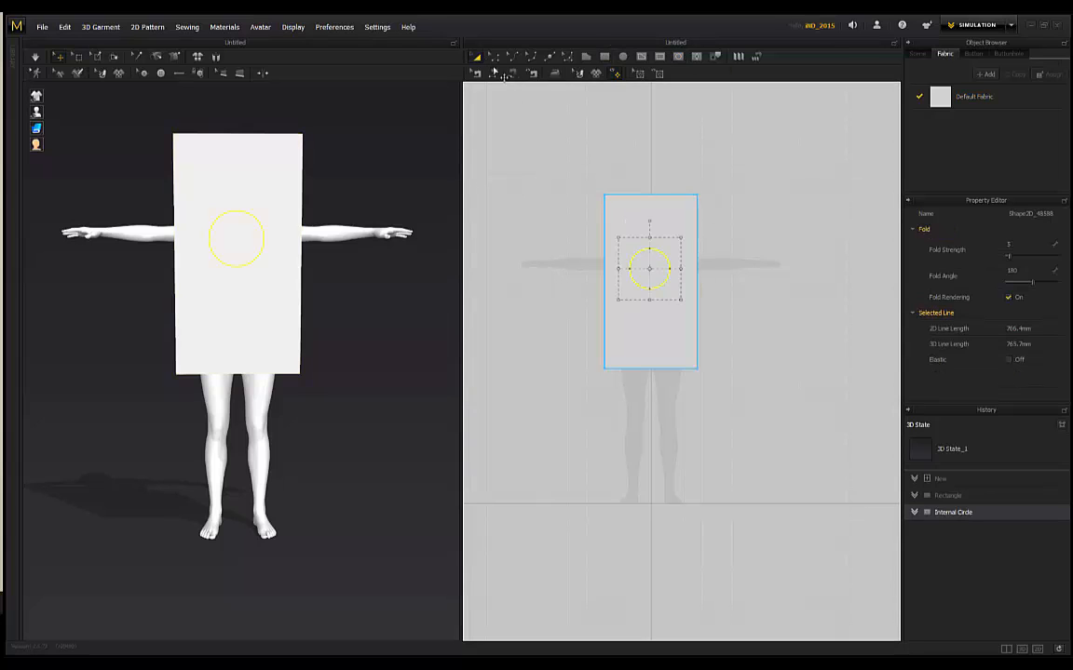
{"action": "right_click", "coordinate": [663, 281]}
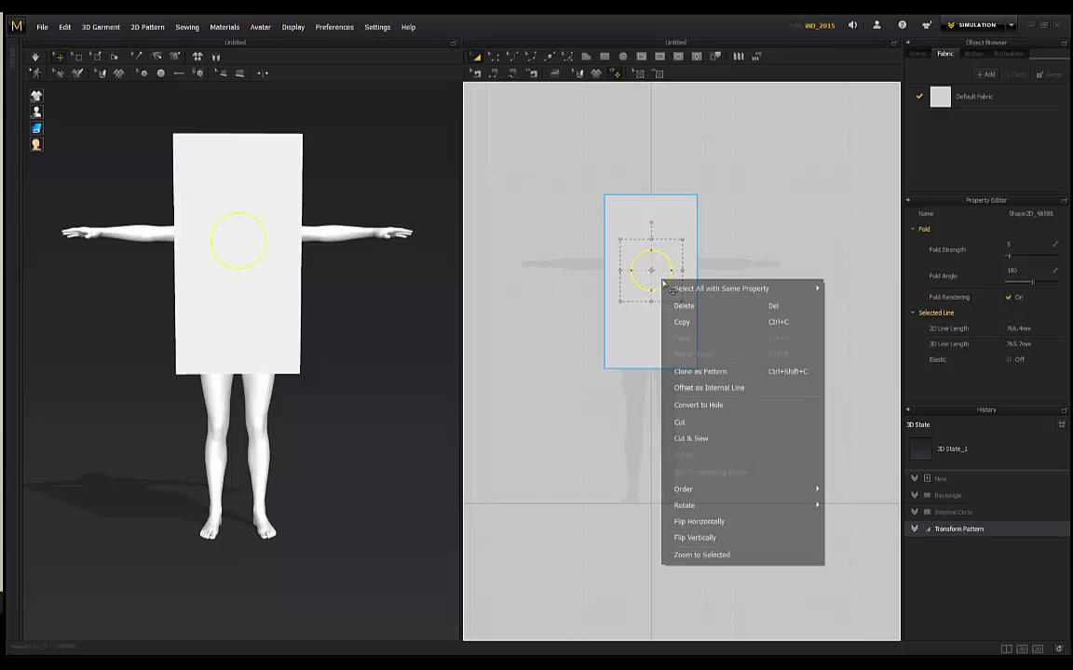
{"action": "left_click", "coordinate": [682, 404]}
Select the rectangle pattern in the 3D view for positioning around the avatar.
{"action": "right_click_drag", "start_coordinate": [365, 174], "coordinate": [210, 141]}
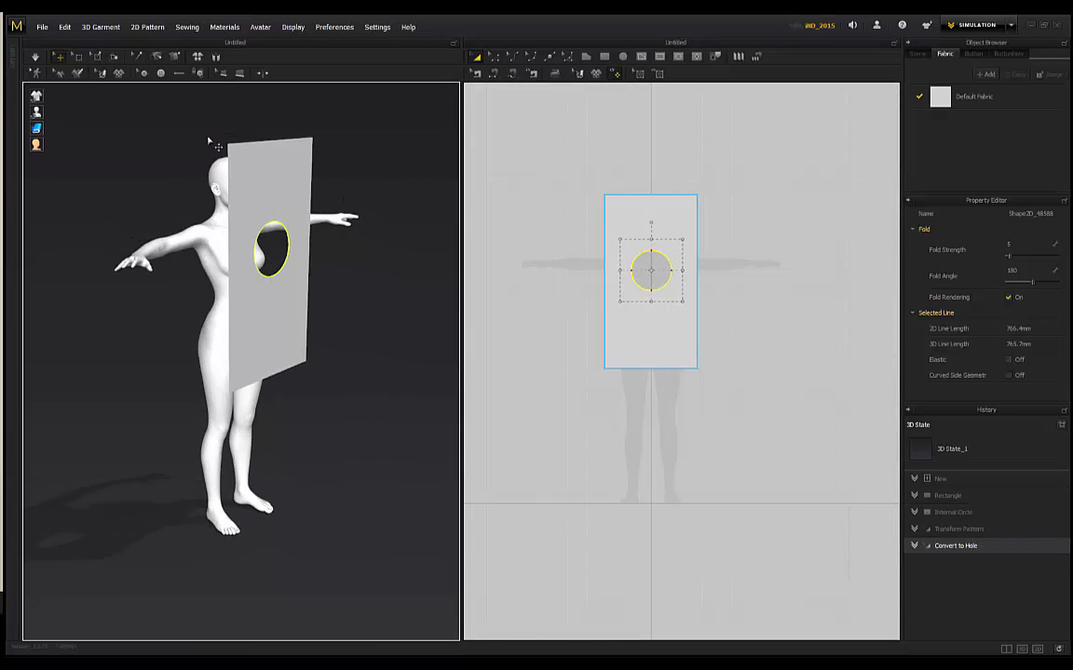
{"action": "left_click", "coordinate": [265, 169]}
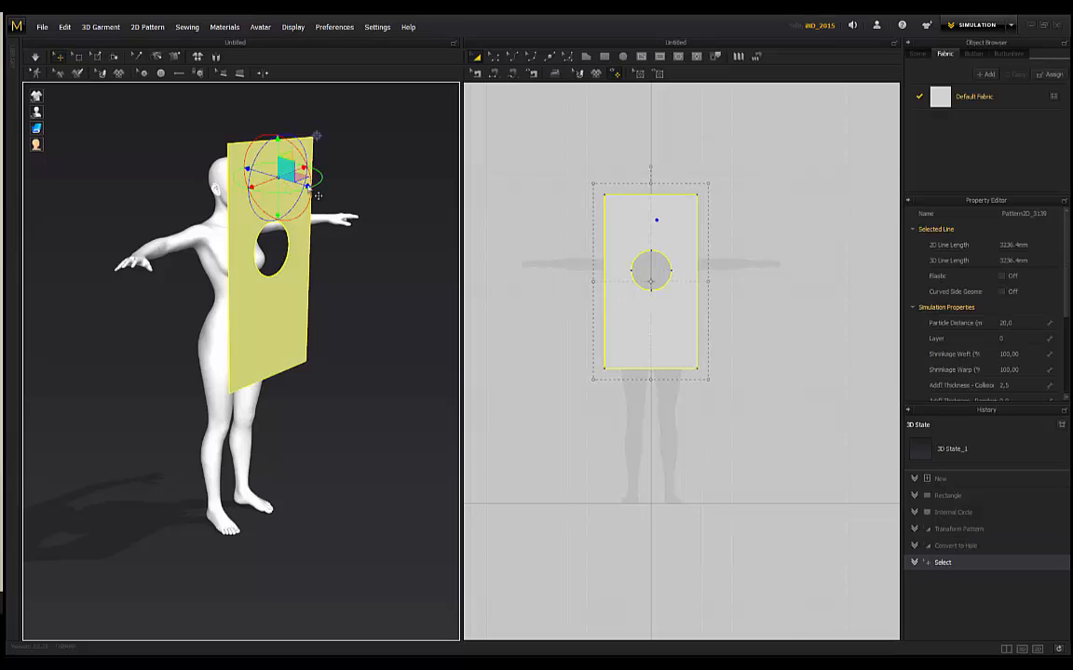
{"action": "right_click_drag", "start_coordinate": [325, 159], "coordinate": [242, 112]}
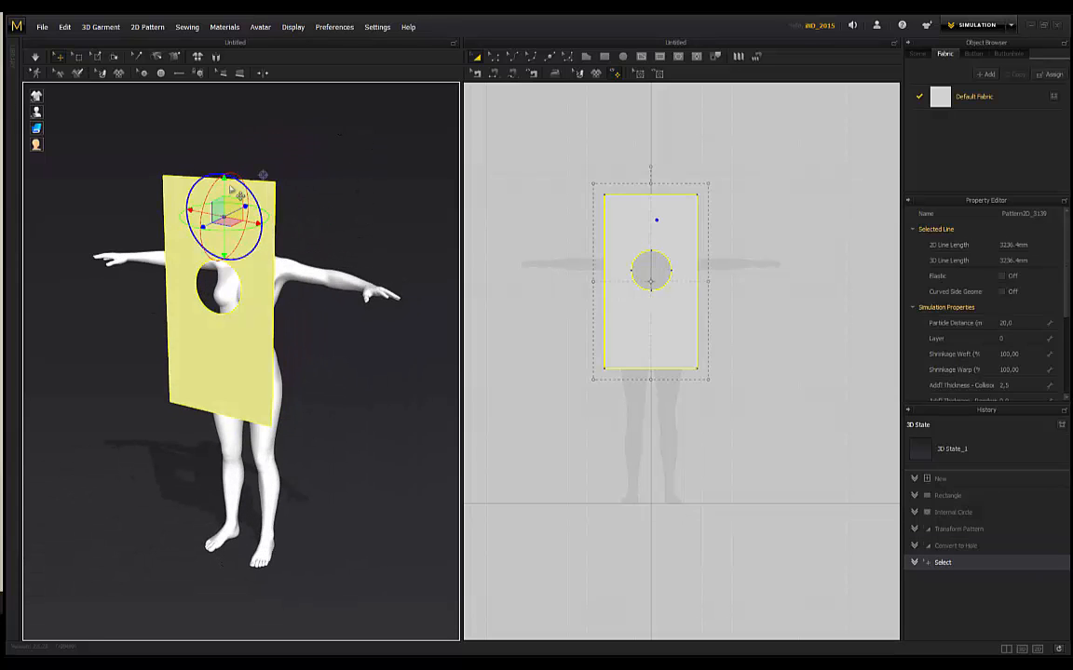
Try the Screen Coordinate gizmo on the selected pattern and return the gizmo to Local Coordinate.
{"action": "left_click", "coordinate": [380, 28]}
{"action": "mouse_move", "coordinate": [342, 33]}
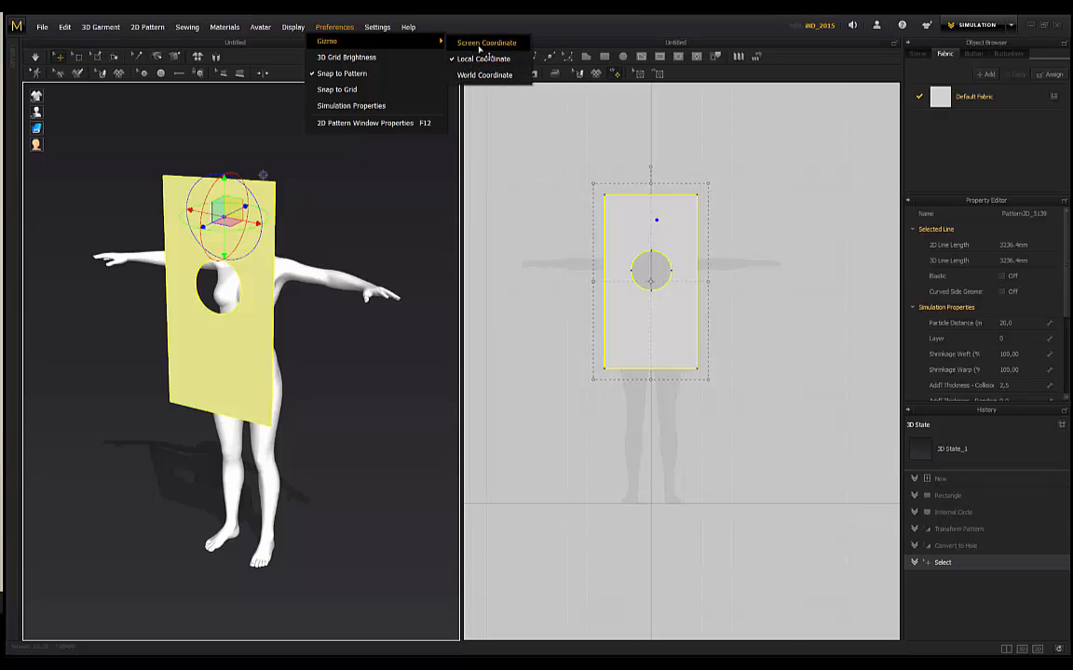
{"action": "left_click", "coordinate": [480, 45]}
{"action": "right_click_drag", "start_coordinate": [280, 151], "coordinate": [354, 172]}
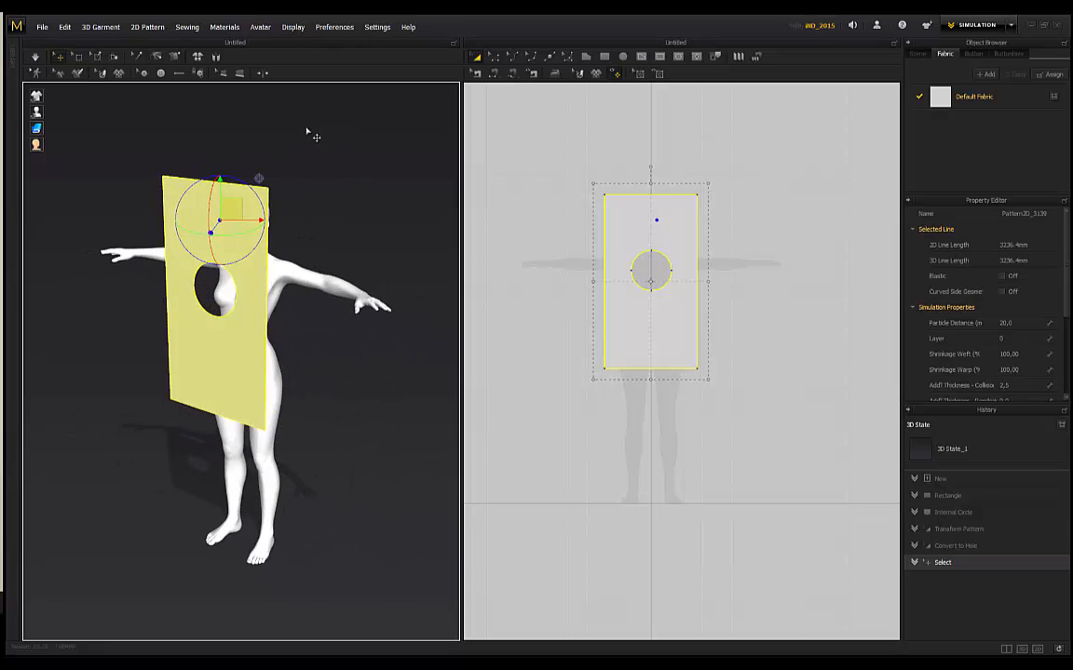
{"action": "left_click", "coordinate": [292, 27]}
{"action": "mouse_move", "coordinate": [334, 27]}
{"action": "left_click", "coordinate": [484, 58]}
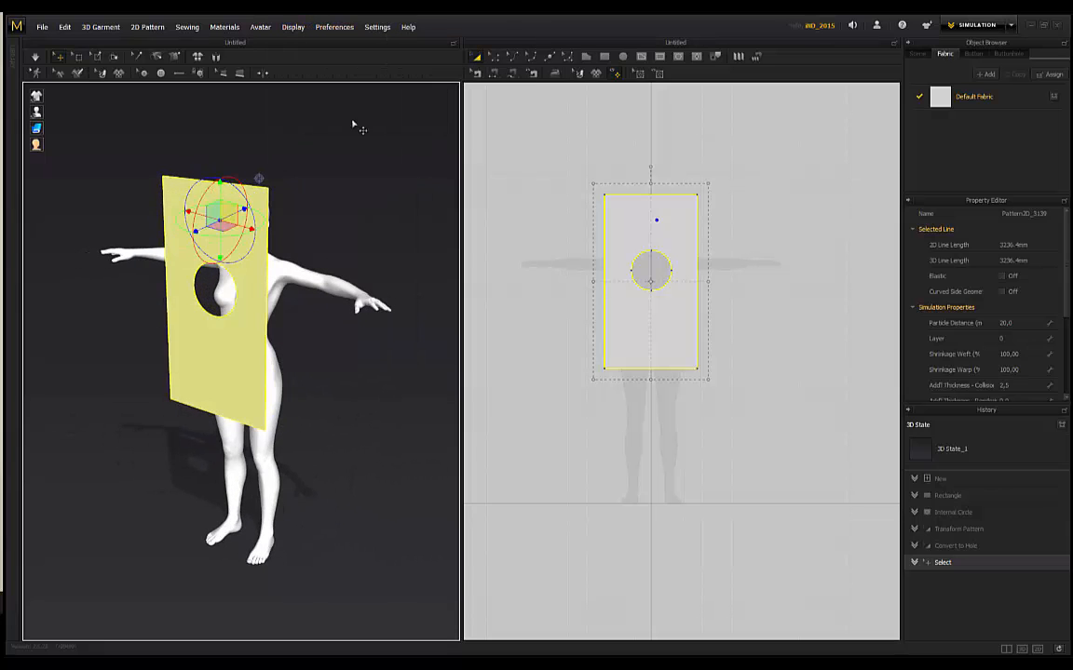
Tilt the rectangle pattern and move it back so its neck hole sits around the avatar's head.
{"action": "right_click_drag", "start_coordinate": [355, 122], "coordinate": [331, 202]}
{"action": "left_click_drag", "start_coordinate": [334, 204], "coordinate": [199, 202]}
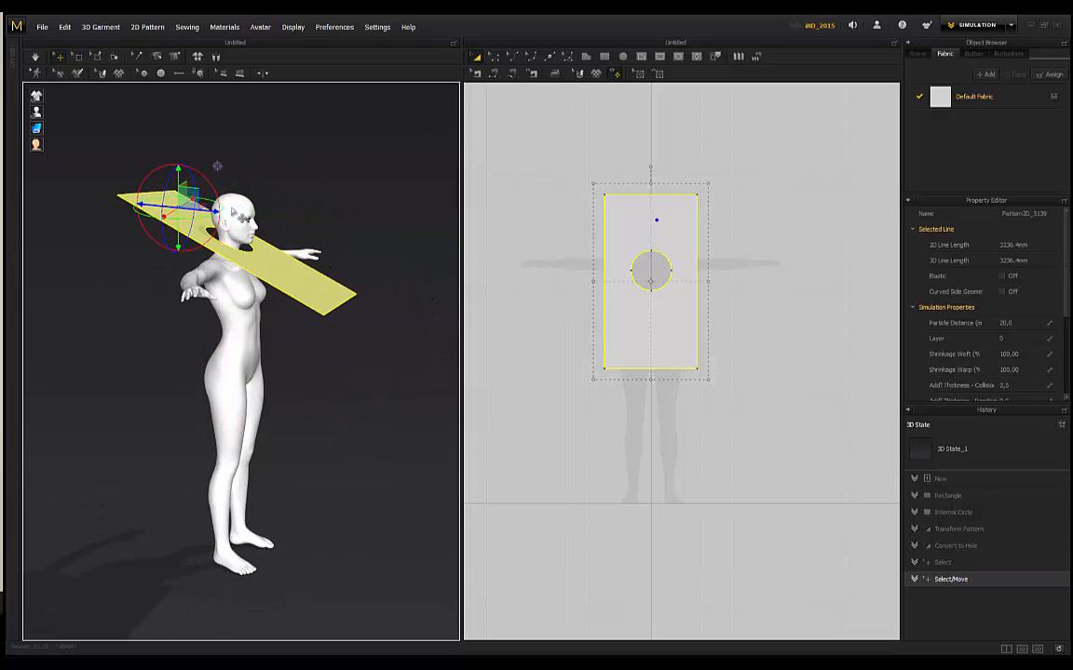
{"action": "right_click_drag", "start_coordinate": [253, 199], "coordinate": [306, 198]}
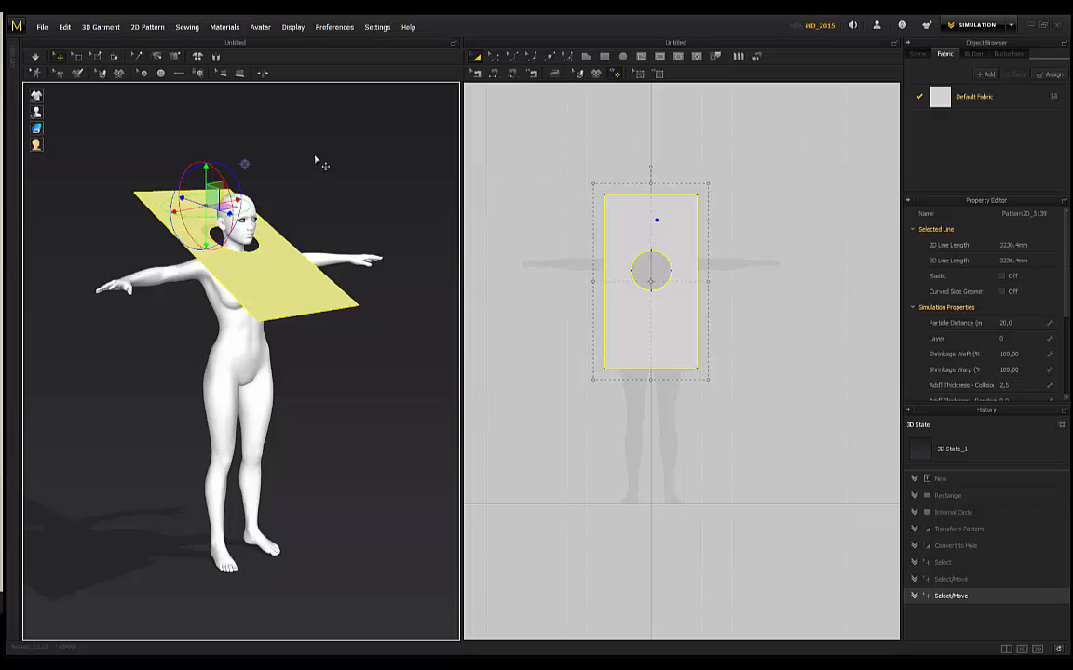
Start the simulation so the rectangle pattern drapes over the avatar's shoulders as a poncho.
{"action": "key", "text": "space"}
{"action": "right_click_drag", "start_coordinate": [369, 220], "coordinate": [293, 186]}
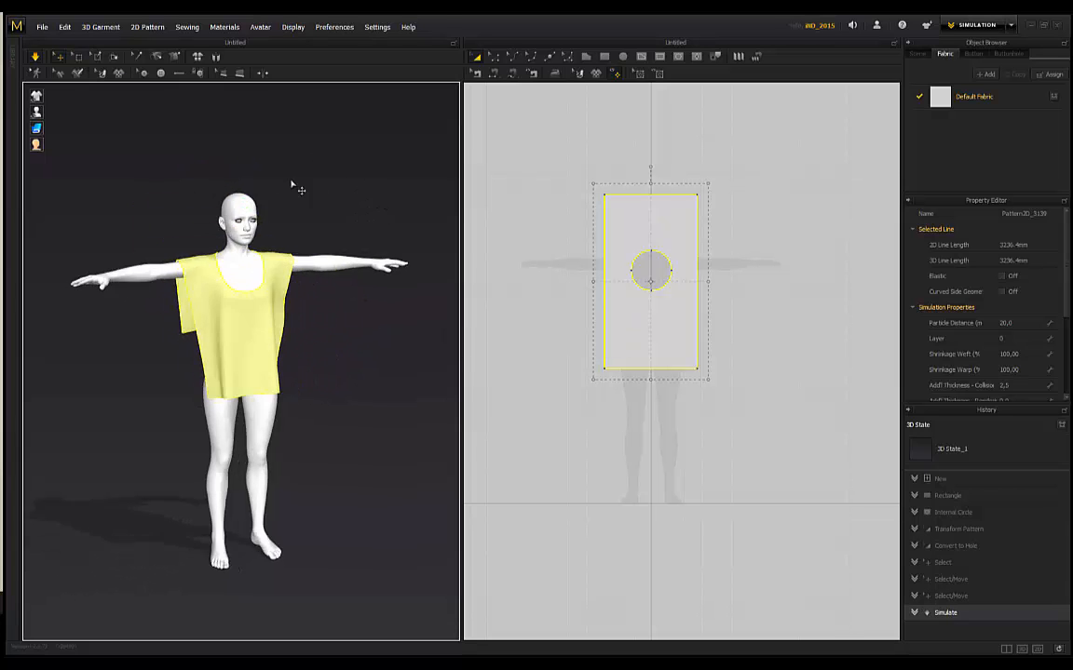
{"action": "scroll", "coordinate": [307, 223], "scroll_direction": "up", "scroll_amount": 2}
{"action": "right_click_drag", "start_coordinate": [410, 312], "coordinate": [401, 344]}
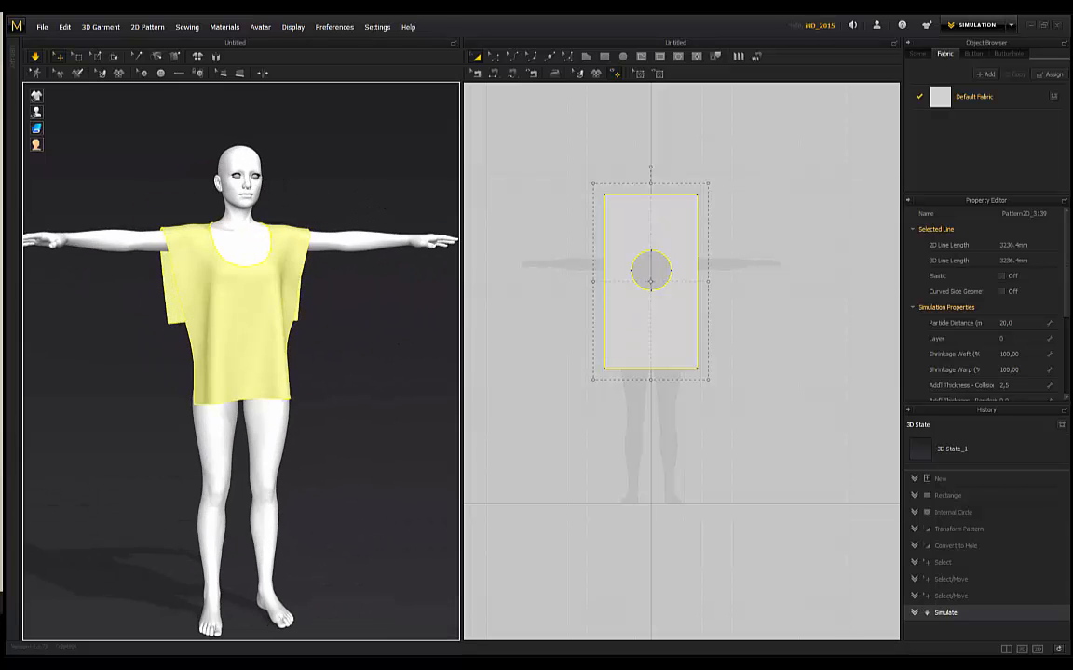
Change the Default Fabric color to a muted dark red.
{"action": "left_click", "coordinate": [942, 95]}
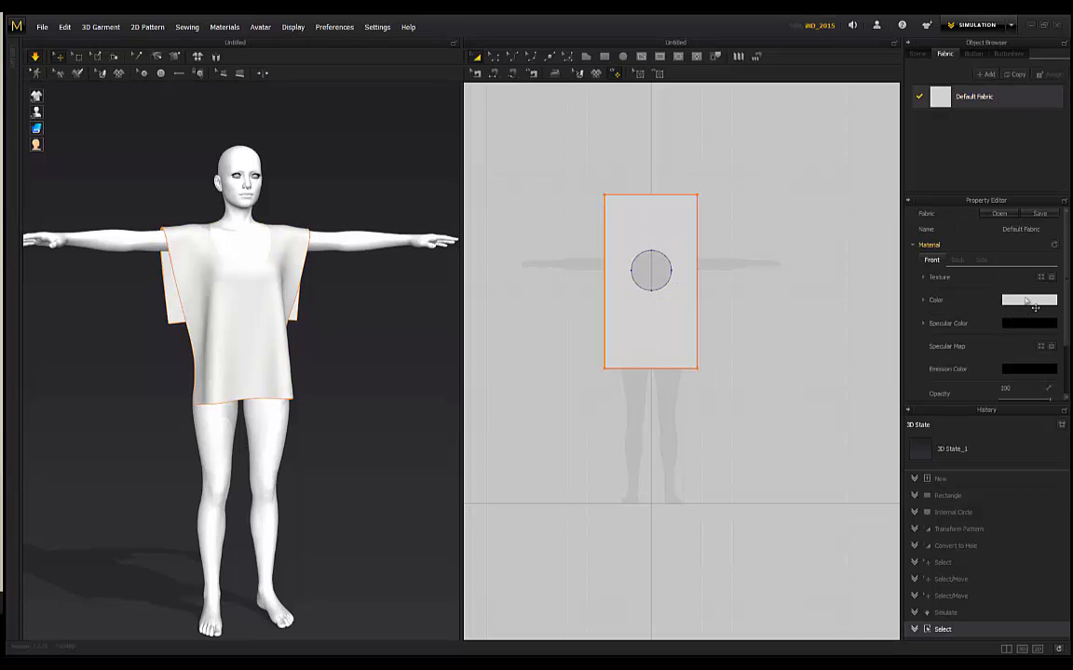
{"action": "left_click", "coordinate": [1027, 302]}
{"action": "left_click", "coordinate": [422, 219]}
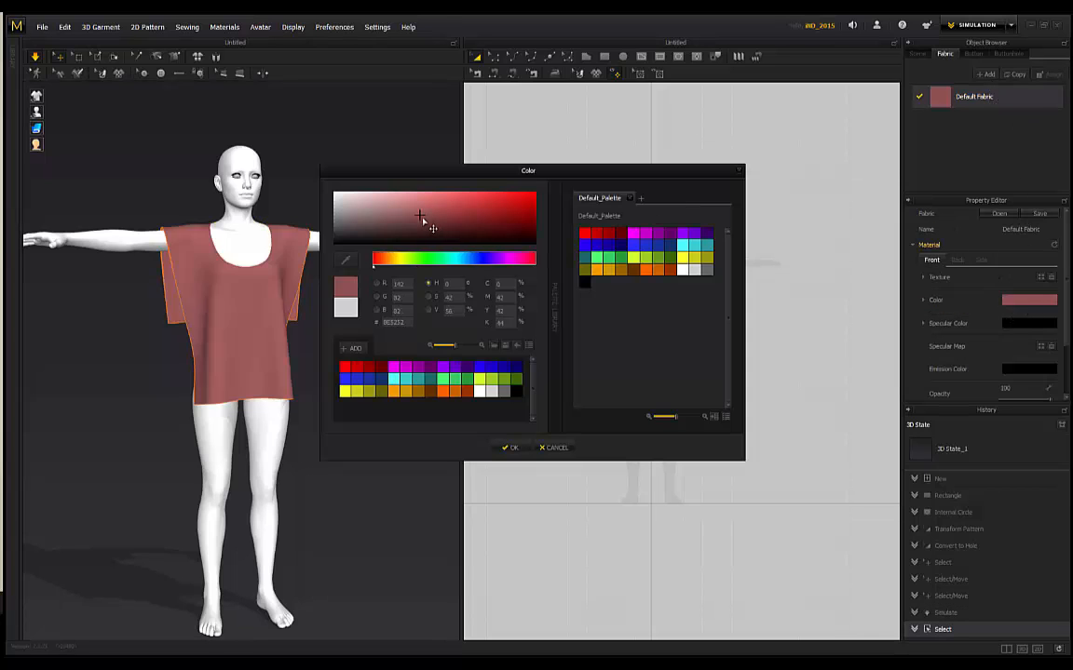
{"action": "left_click", "coordinate": [511, 448]}
Switch to Animation mode and record the garment simulation over the avatar's full animation, frames 0 to 794.
{"action": "right_click_drag", "start_coordinate": [318, 209], "coordinate": [276, 203]}
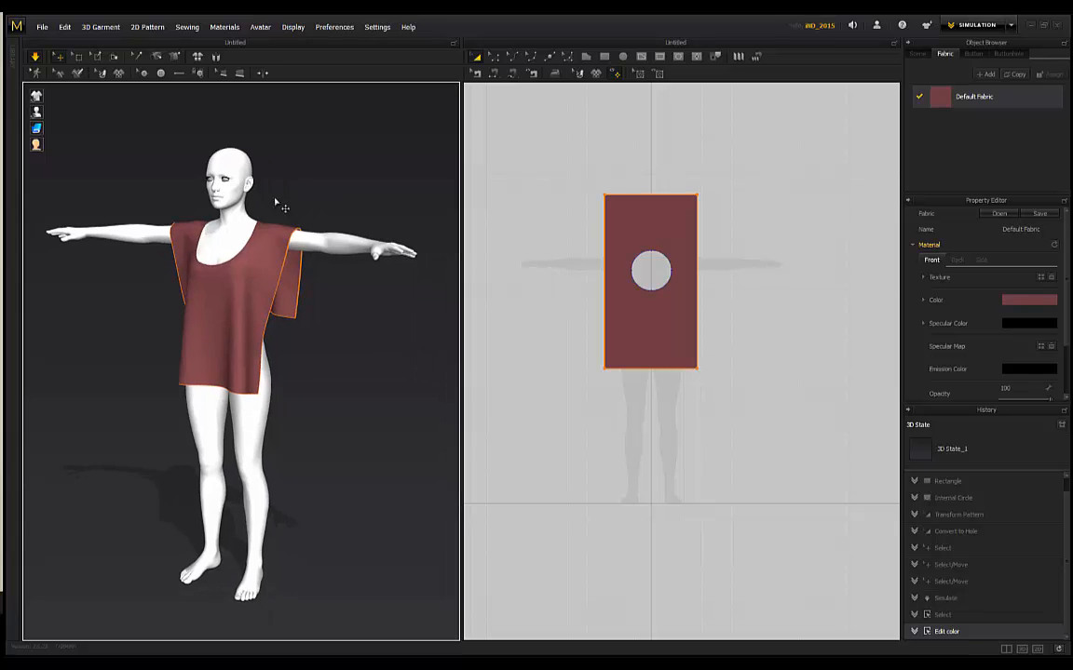
{"action": "right_click_drag", "start_coordinate": [328, 169], "coordinate": [365, 163]}
{"action": "right_click_drag", "start_coordinate": [338, 338], "coordinate": [248, 333]}
{"action": "scroll", "coordinate": [318, 332], "scroll_direction": "down", "scroll_amount": 4}
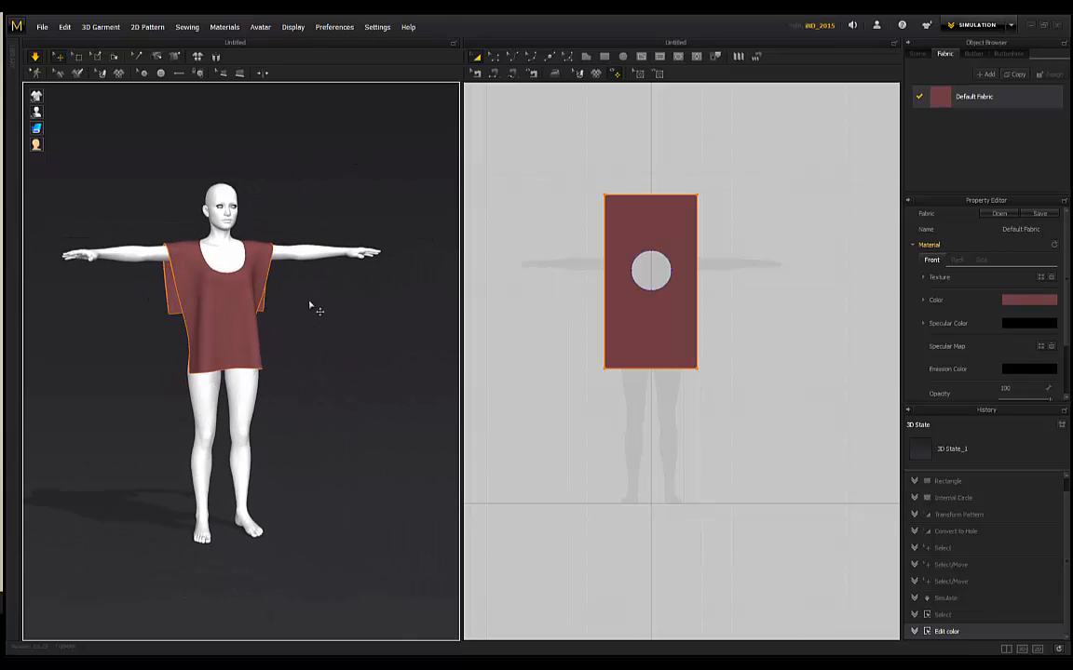
{"action": "left_click", "coordinate": [1012, 26]}
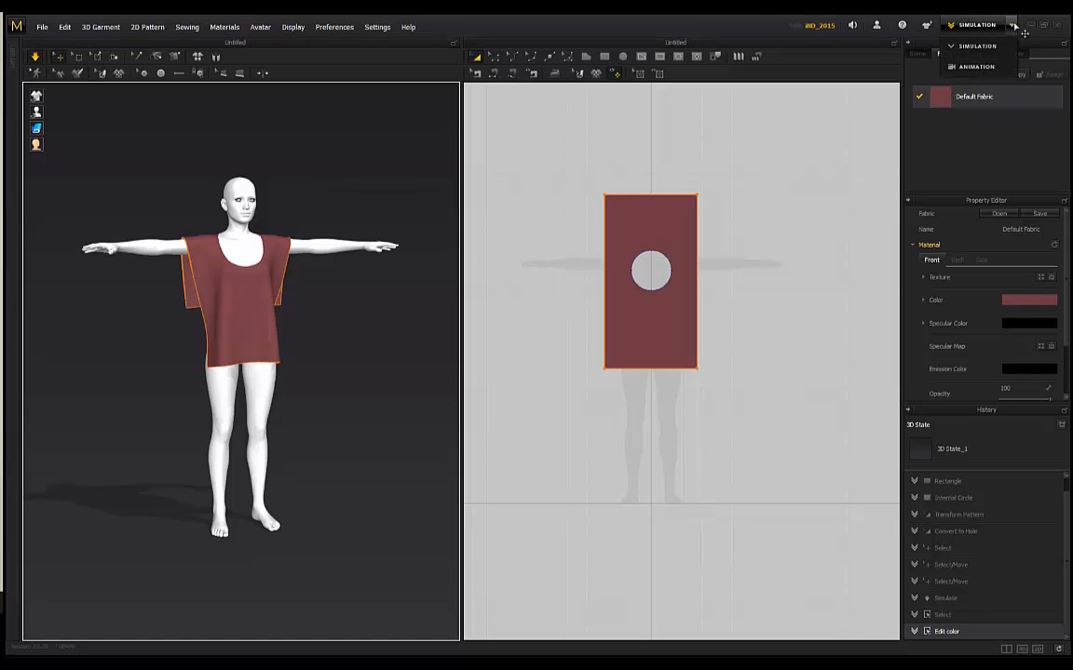
{"action": "left_click", "coordinate": [976, 66]}
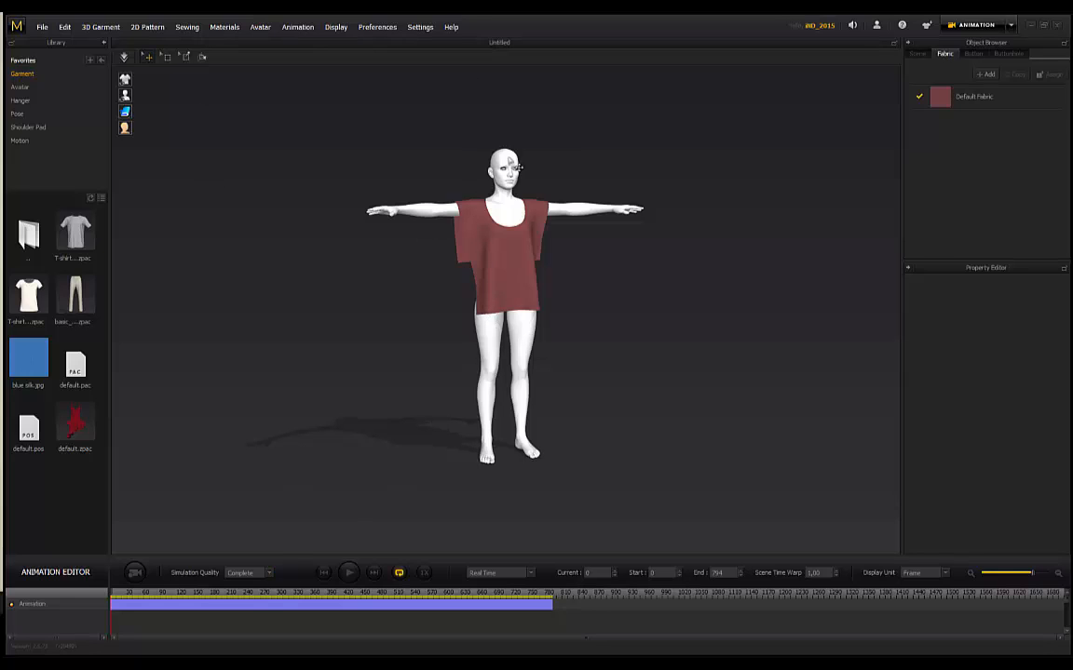
{"action": "left_click", "coordinate": [135, 575]}
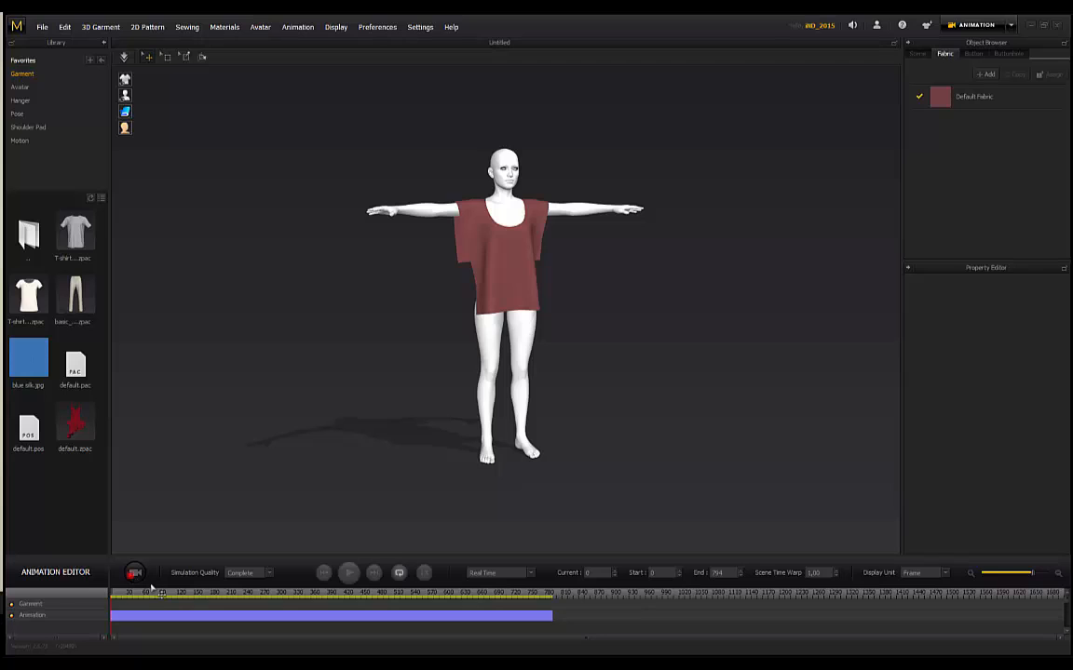
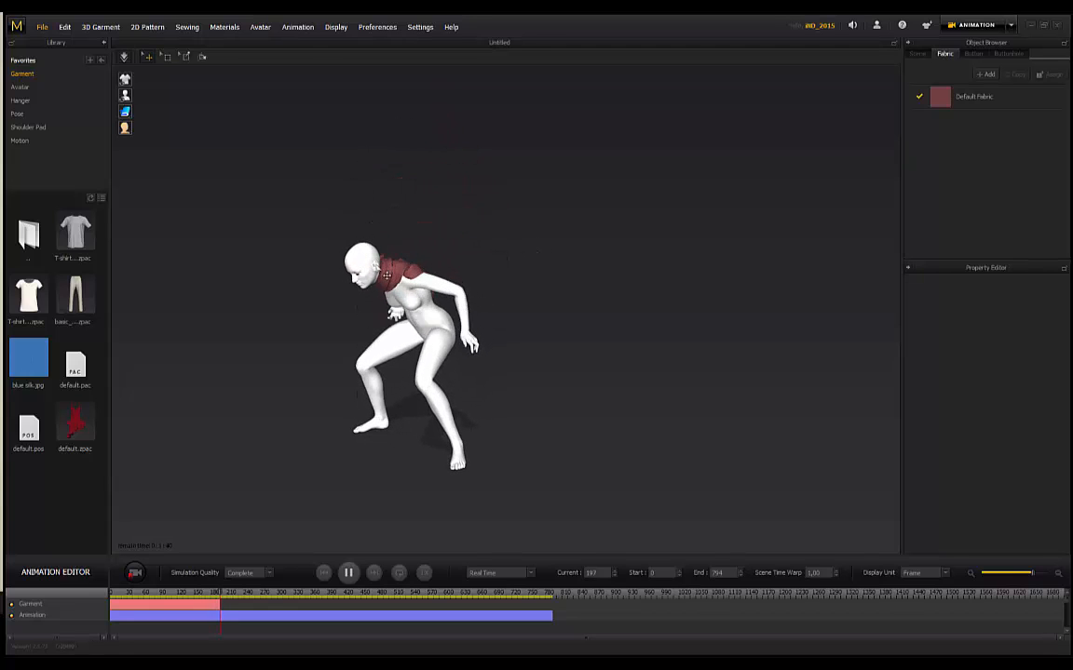
{"action": "left_click", "coordinate": [567, 254]}
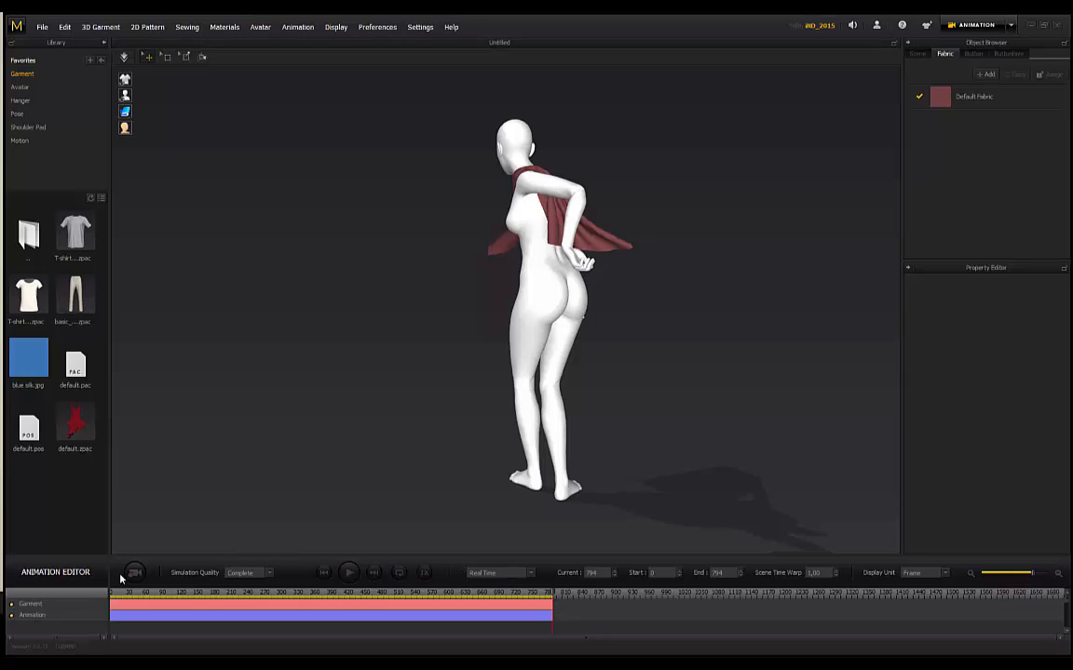
Set playback to Frame Stepping with looping on, play the recorded garment animation and pause it.
{"action": "left_click", "coordinate": [532, 576]}
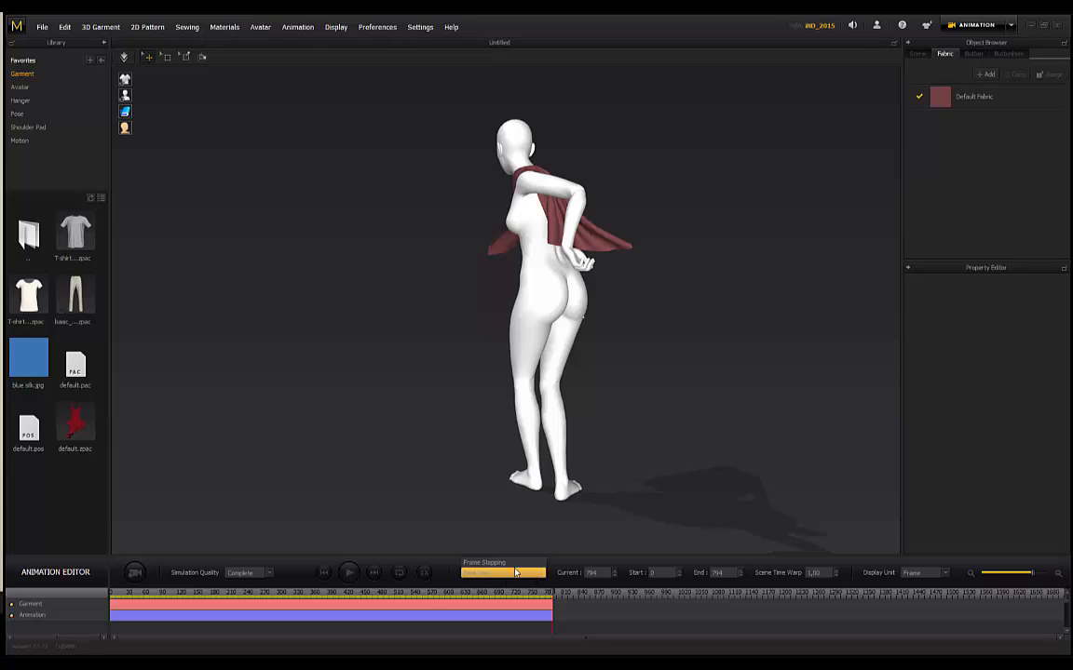
{"action": "left_click", "coordinate": [498, 567]}
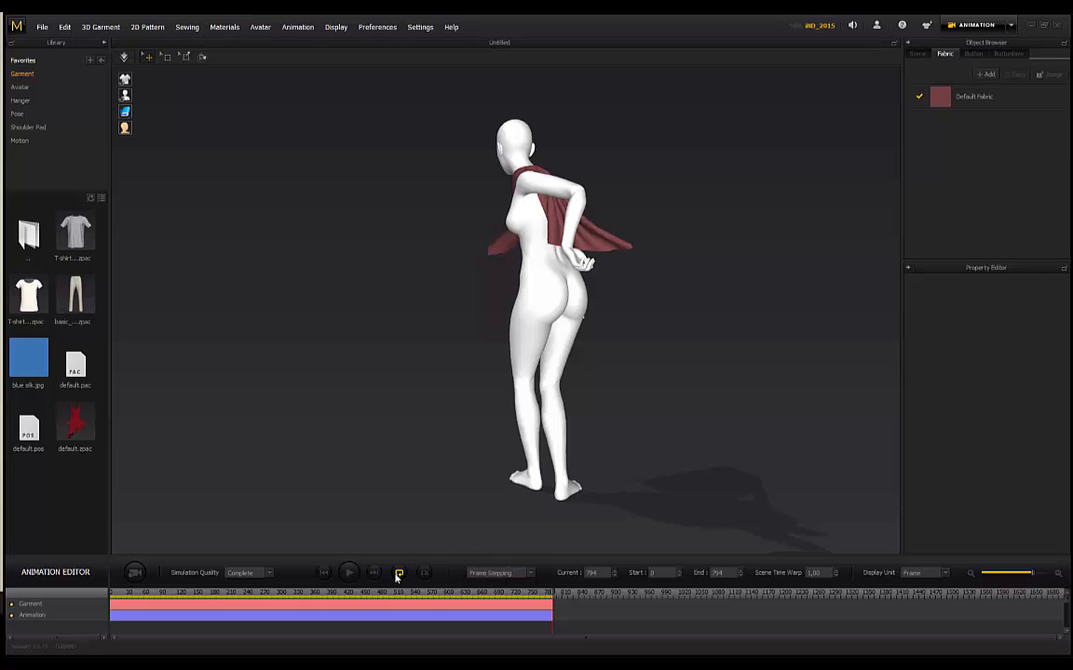
{"action": "left_click", "coordinate": [348, 576]}
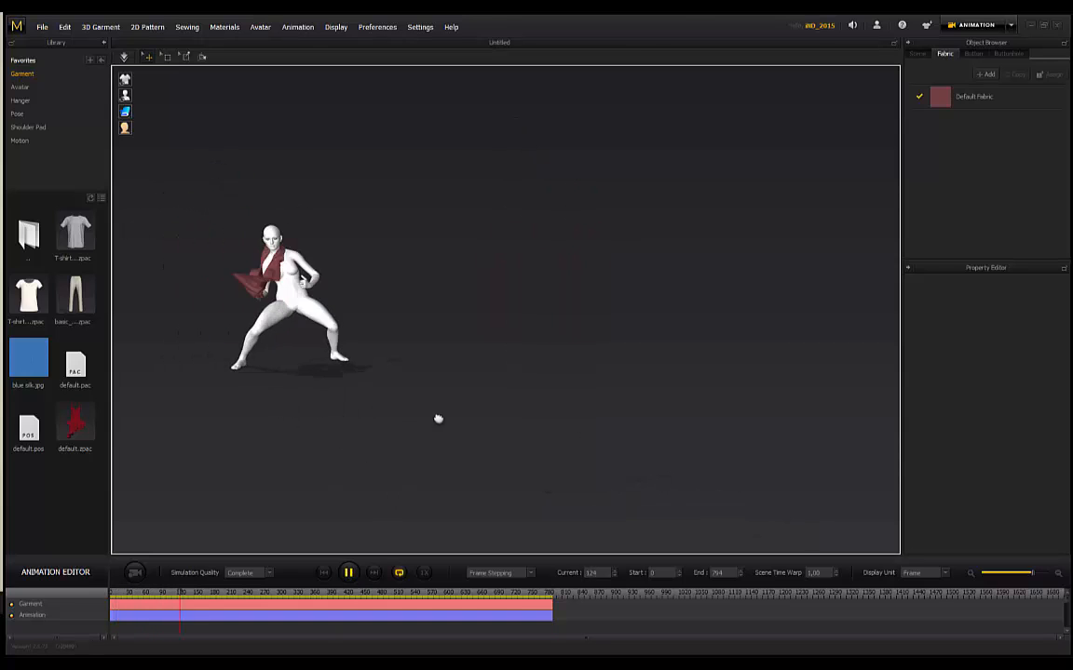
{"action": "left_click", "coordinate": [348, 574]}
Set the playback mode to Real Time and play the recorded garment animation, keeping the avatar in view.
{"action": "scroll", "coordinate": [288, 308], "scroll_direction": "up", "scroll_amount": 4}
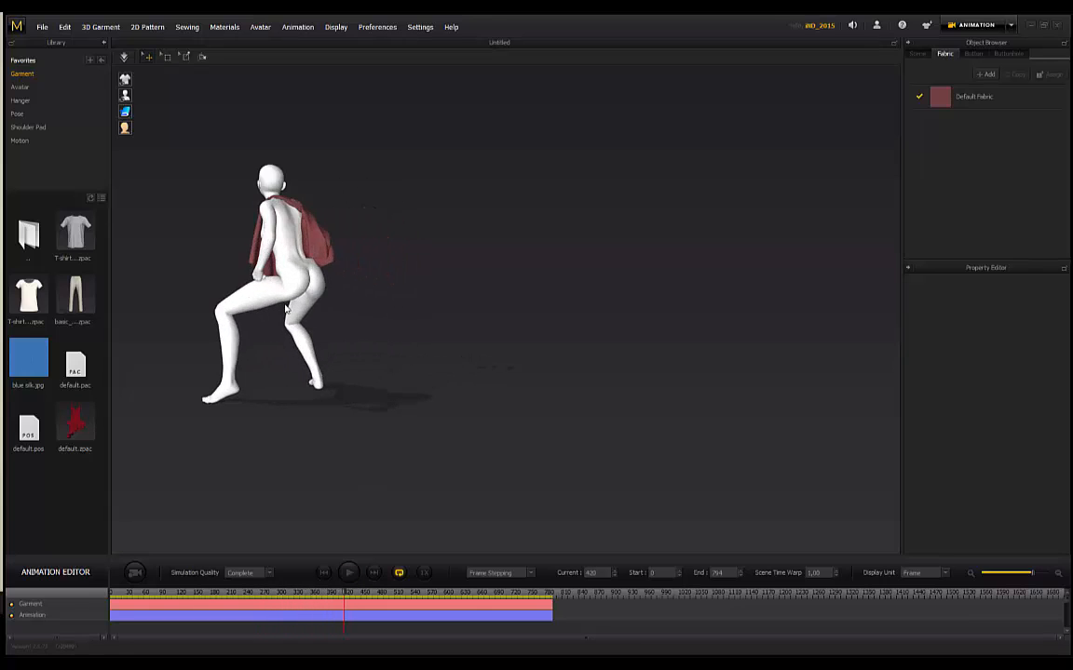
{"action": "middle_click_drag", "start_coordinate": [288, 308], "coordinate": [533, 378]}
{"action": "left_click", "coordinate": [499, 573]}
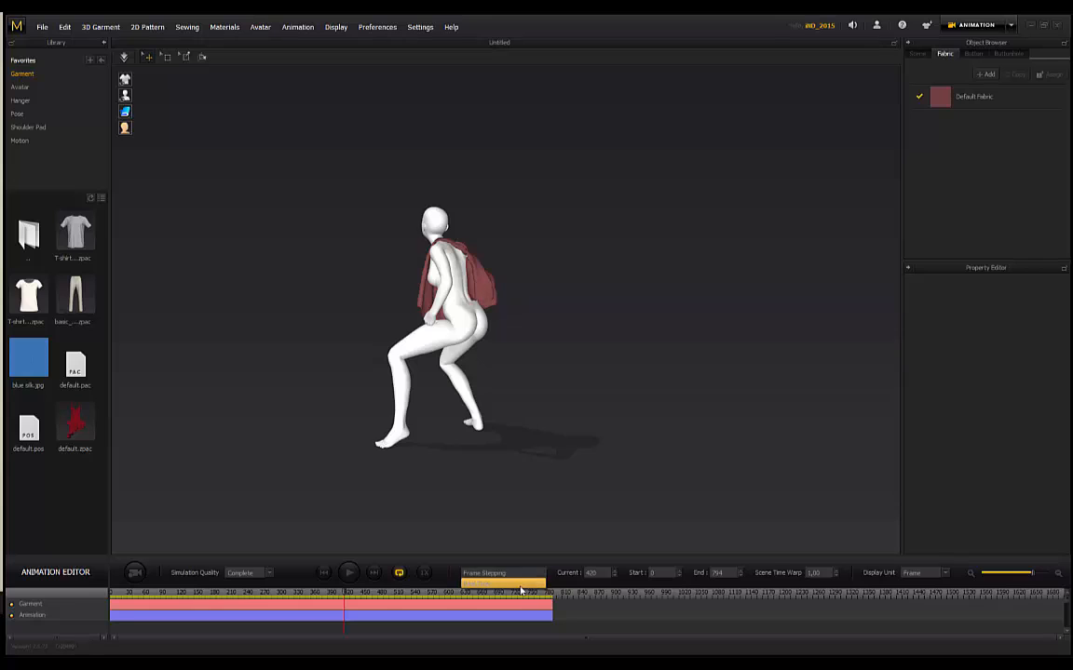
{"action": "left_click", "coordinate": [494, 587]}
{"action": "left_click", "coordinate": [349, 573]}
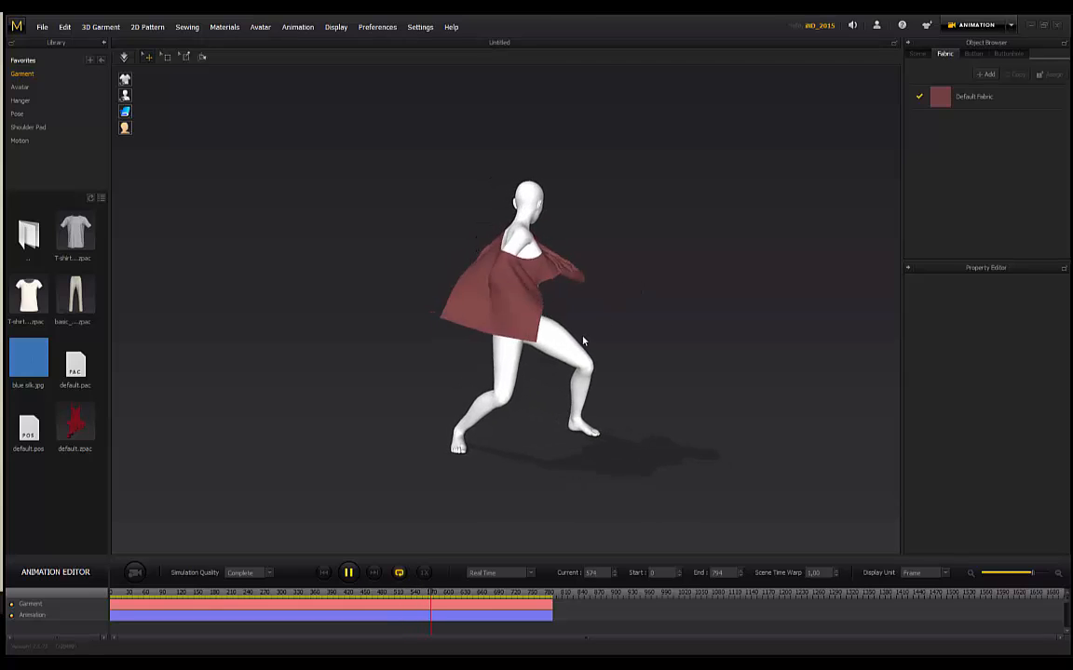
{"action": "middle_click_drag", "start_coordinate": [617, 374], "coordinate": [508, 322]}
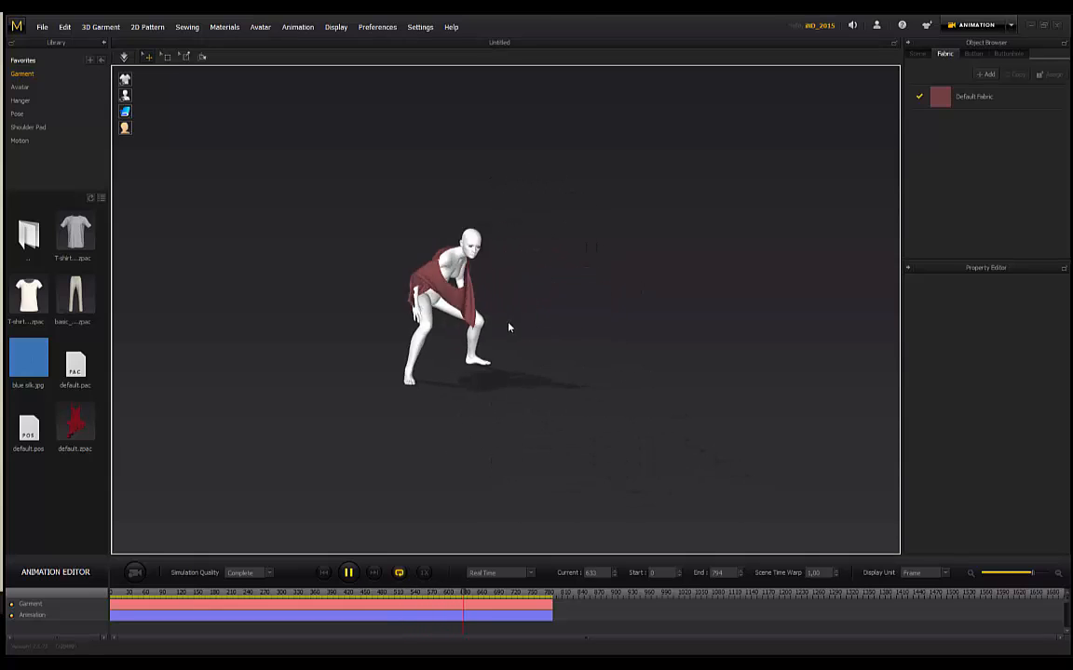
{"action": "middle_click_drag", "start_coordinate": [571, 314], "coordinate": [551, 333]}
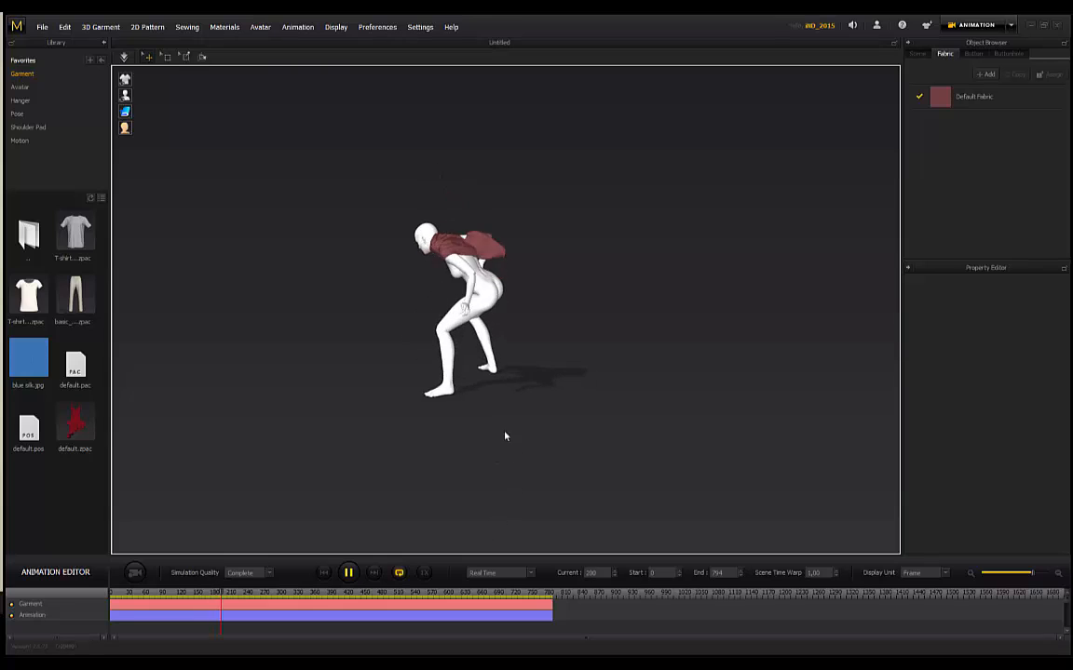
Preview the animation at 1/2x, 1/4x and 4x playback speed, and return the speed to 1x.
{"action": "left_click", "coordinate": [425, 575]}
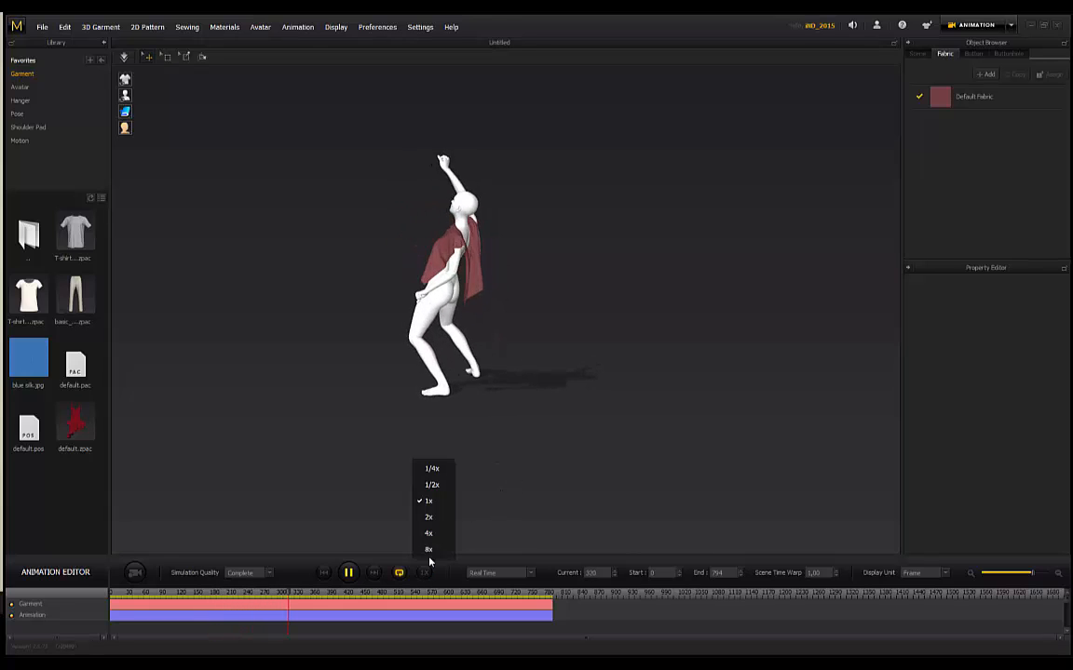
{"action": "left_click", "coordinate": [434, 487]}
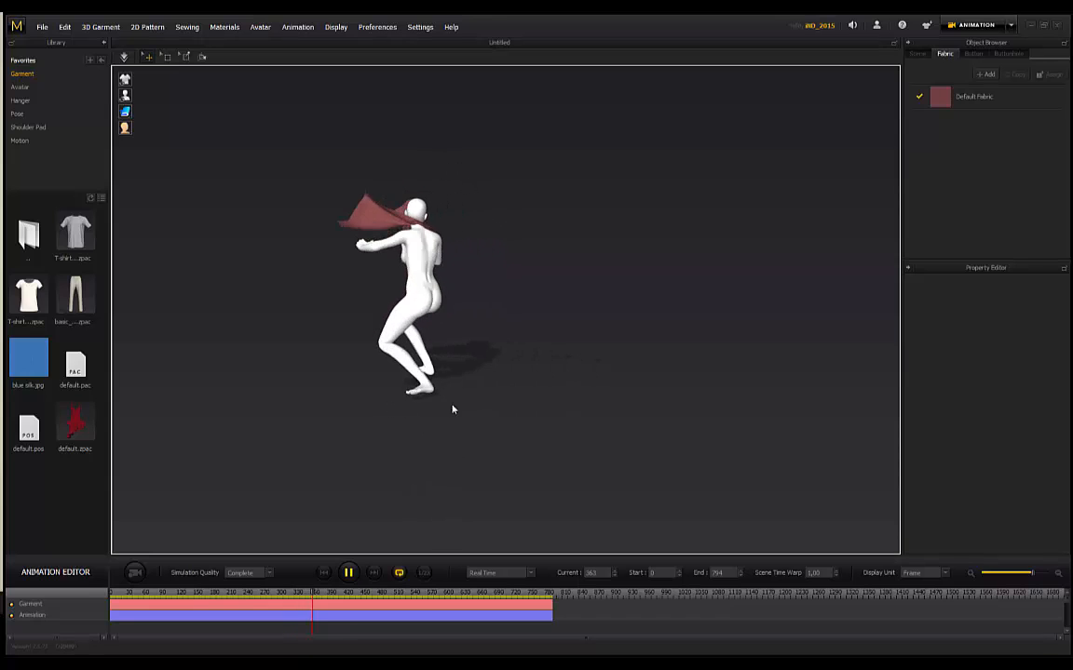
{"action": "left_click", "coordinate": [425, 572]}
{"action": "left_click", "coordinate": [436, 507]}
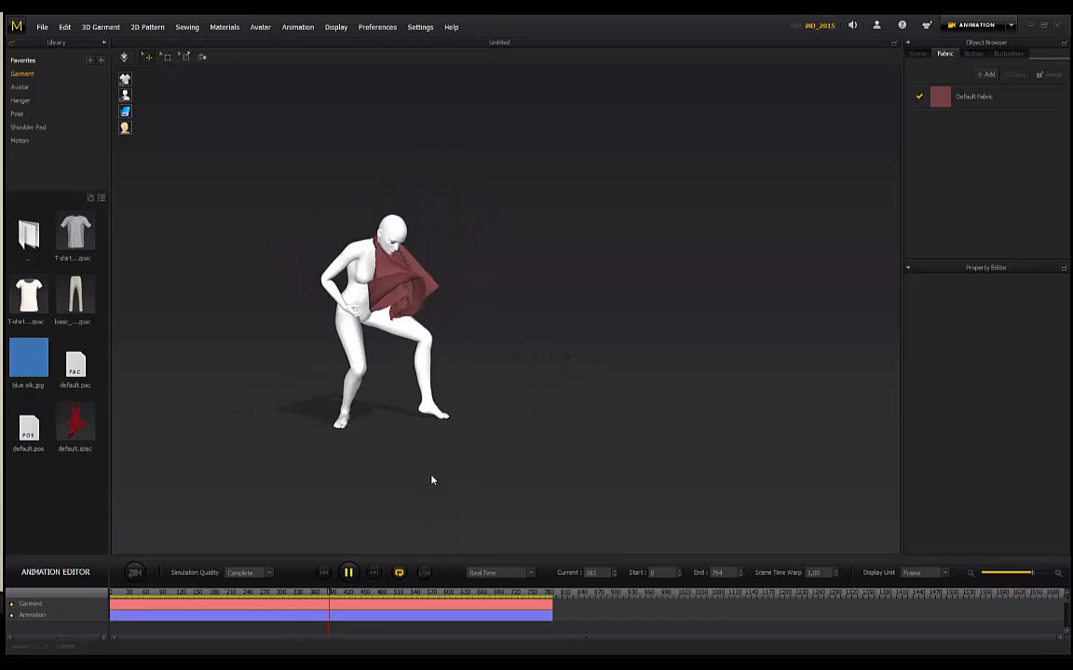
{"action": "left_click", "coordinate": [425, 574]}
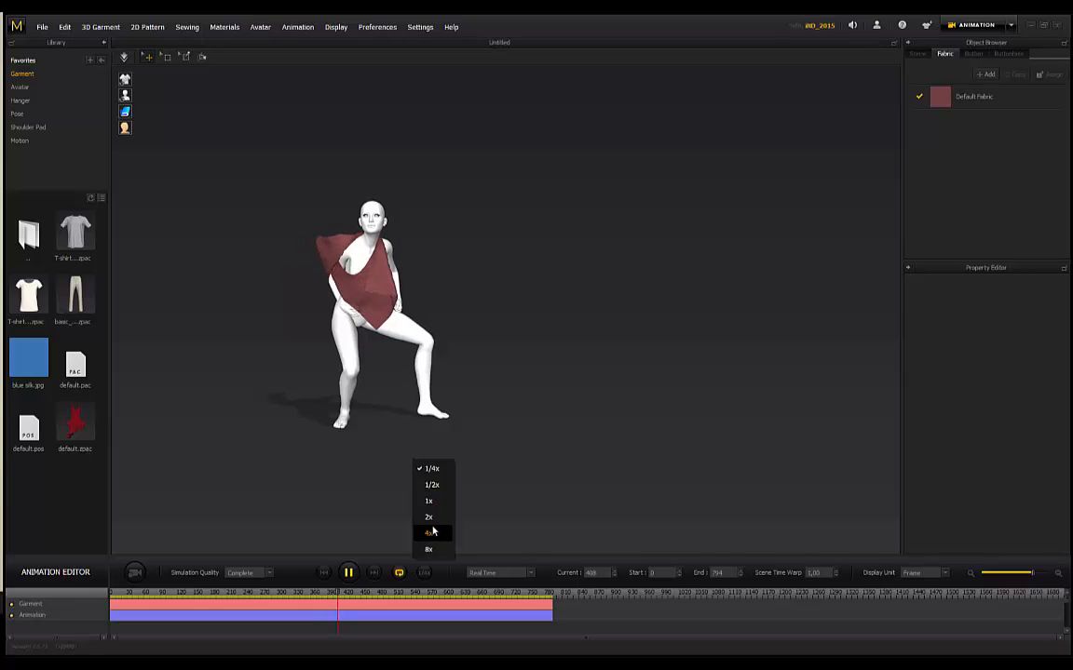
{"action": "left_click", "coordinate": [433, 536]}
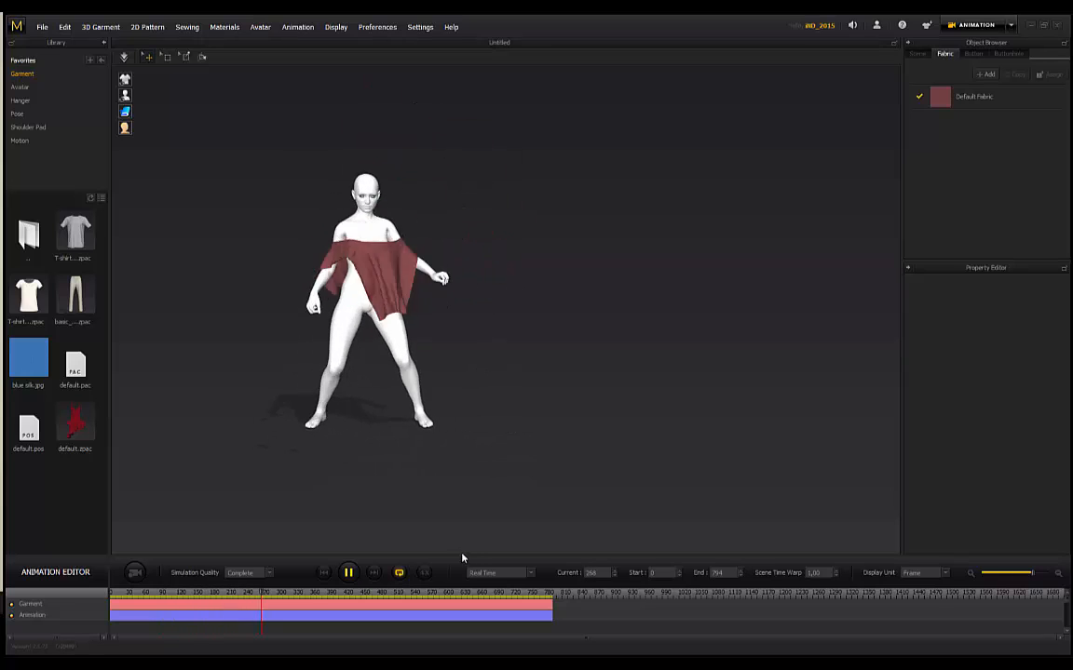
{"action": "left_click", "coordinate": [425, 575]}
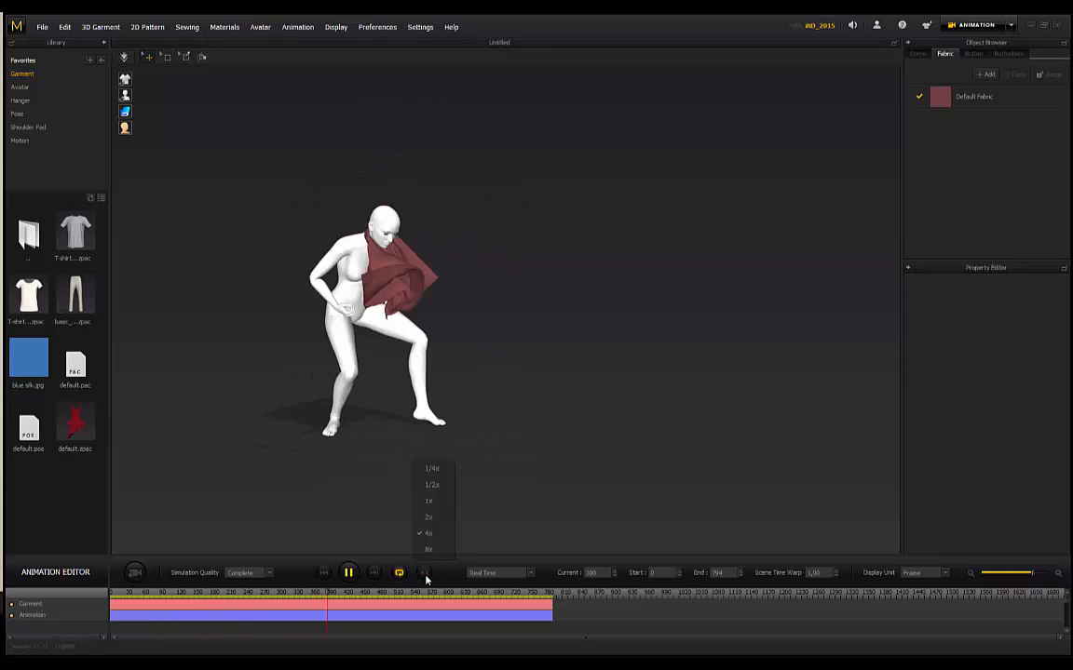
{"action": "left_click", "coordinate": [429, 501]}
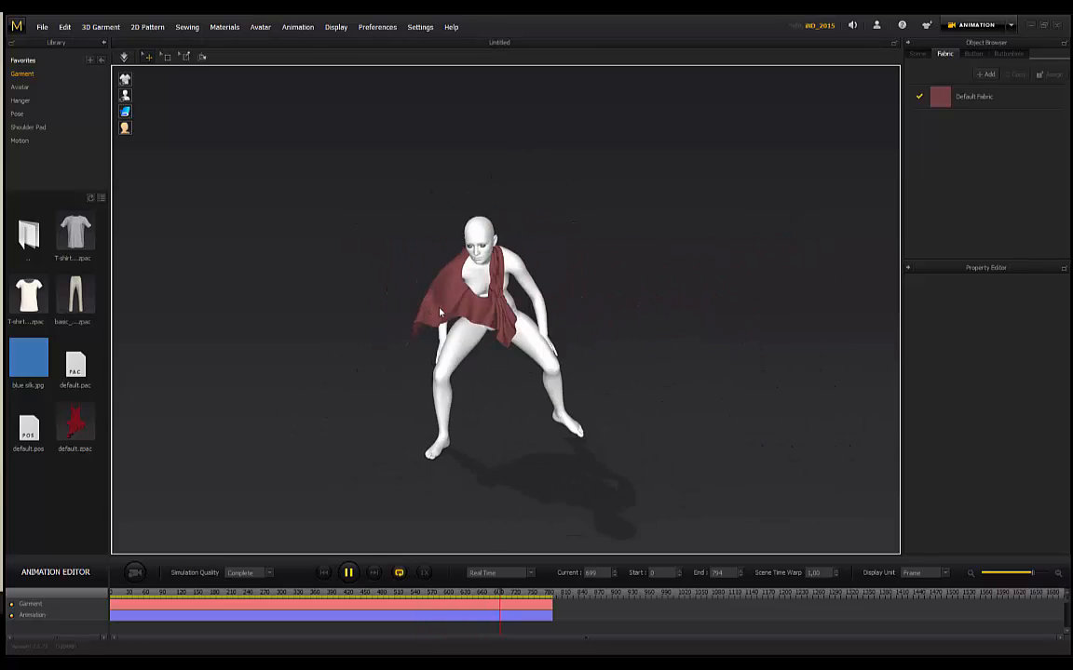
Pause the playback near the end of the animation and examine the poncho's drape on the avatar.
{"action": "left_click", "coordinate": [350, 574]}
{"action": "scroll", "coordinate": [551, 308], "scroll_direction": "down", "scroll_amount": 4}
{"action": "right_click_drag", "start_coordinate": [611, 290], "coordinate": [503, 282]}
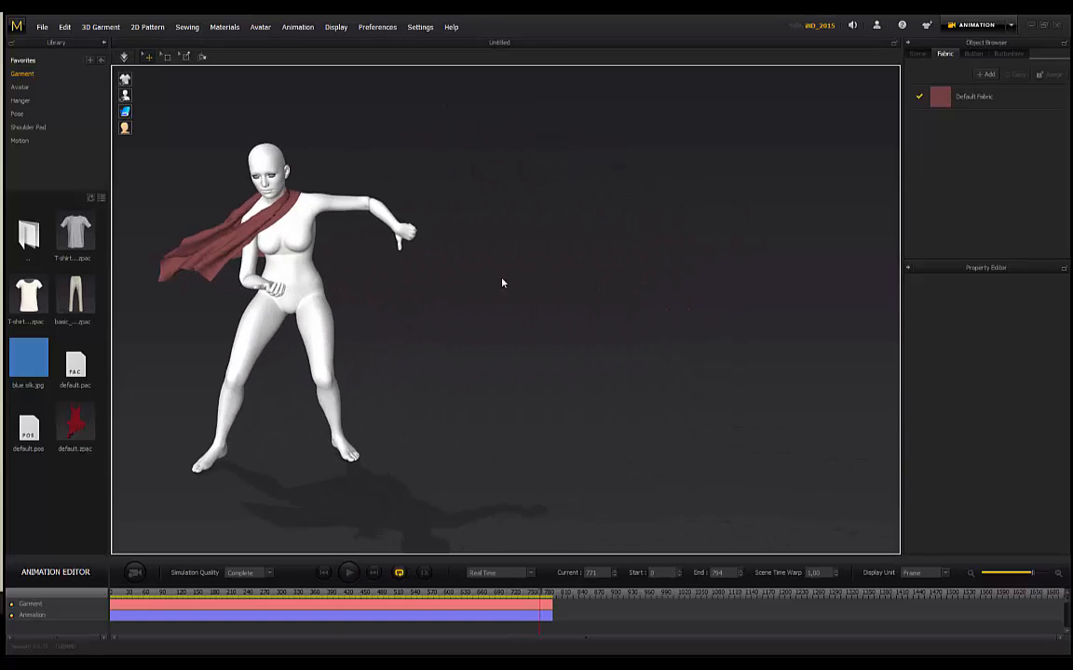
{"action": "middle_click_drag", "start_coordinate": [380, 279], "coordinate": [515, 264]}
{"action": "scroll", "coordinate": [516, 263], "scroll_direction": "down", "scroll_amount": 3}
{"action": "right_click_drag", "start_coordinate": [517, 254], "coordinate": [574, 281]}
{"action": "scroll", "coordinate": [577, 274], "scroll_direction": "up", "scroll_amount": 2}
{"action": "scroll", "coordinate": [565, 275], "scroll_direction": "up", "scroll_amount": 3}
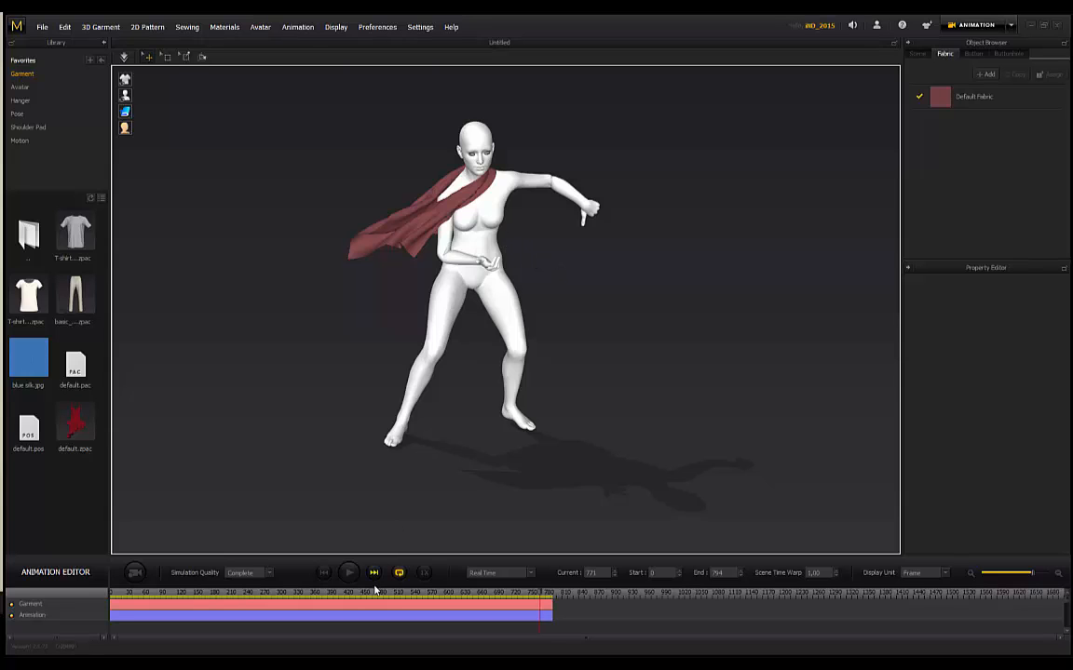
Resume the playback, pausing at two points early in the animation to examine the poncho from other angles.
{"action": "left_click", "coordinate": [348, 572]}
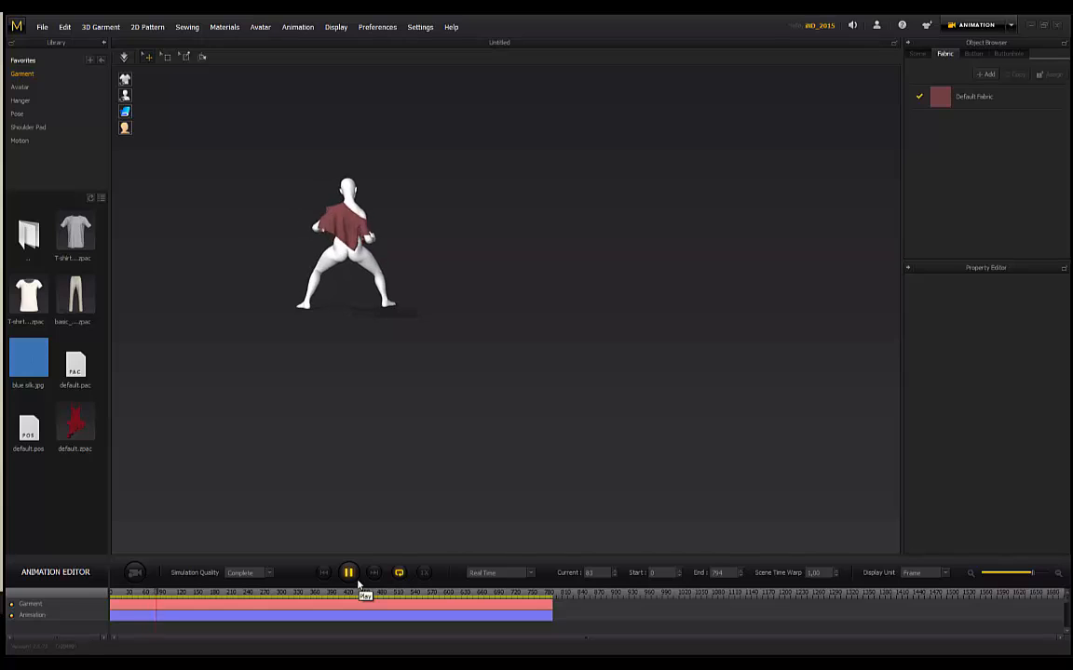
{"action": "left_click", "coordinate": [357, 580]}
{"action": "right_click_drag", "start_coordinate": [360, 290], "coordinate": [191, 312]}
{"action": "mouse_move", "coordinate": [499, 317]}
{"action": "right_mouse_down"}
{"action": "mouse_move", "coordinate": [401, 299]}
{"action": "mouse_move", "coordinate": [525, 323]}
{"action": "mouse_move", "coordinate": [503, 337]}
{"action": "right_mouse_up"}
{"action": "left_click", "coordinate": [345, 575]}
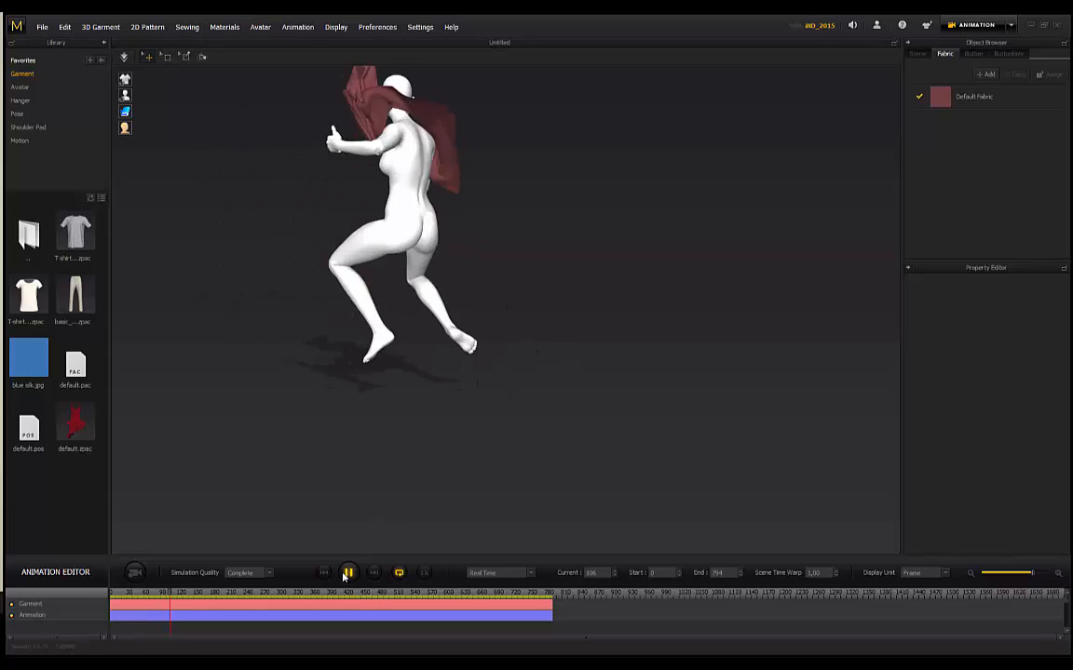
{"action": "left_click", "coordinate": [344, 576]}
{"action": "right_click_drag", "start_coordinate": [570, 331], "coordinate": [475, 237]}
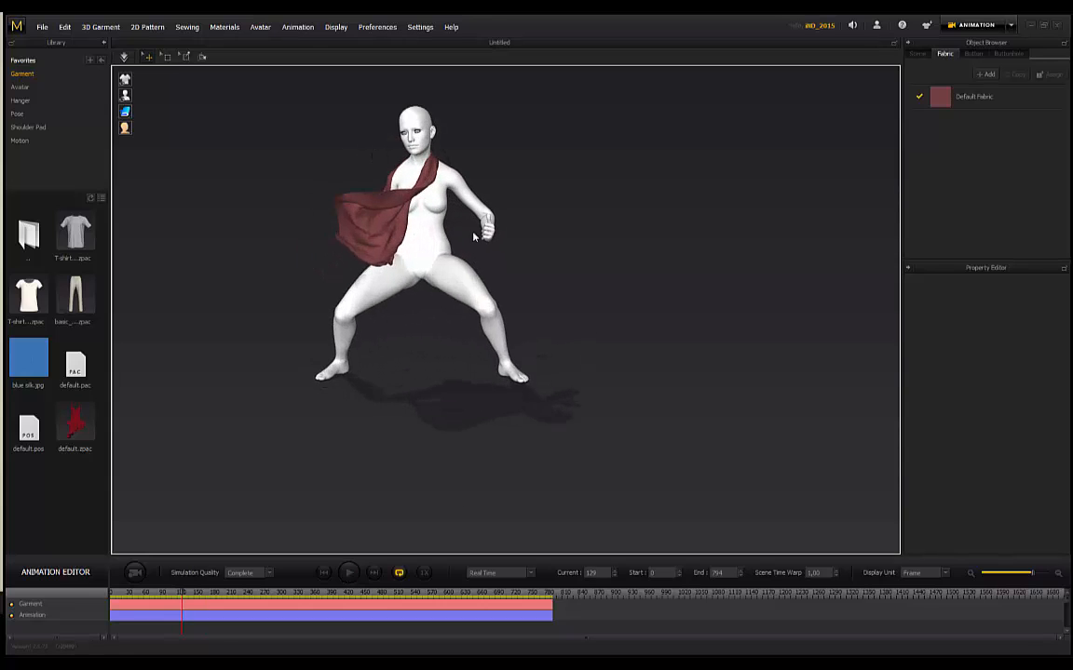
{"action": "middle_click_drag", "start_coordinate": [475, 236], "coordinate": [495, 315]}
Switch to Simulation mode and frame the avatar's upper body and poncho closely in the 3D view.
{"action": "left_click", "coordinate": [1010, 27]}
{"action": "left_click", "coordinate": [978, 48]}
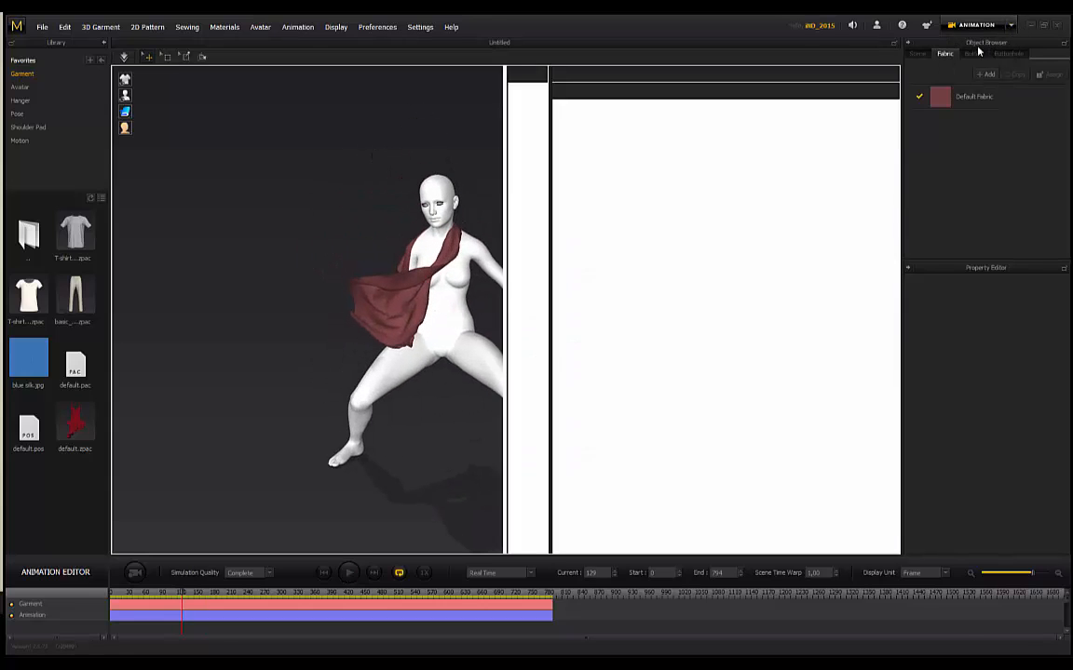
{"action": "right_click_drag", "start_coordinate": [284, 242], "coordinate": [328, 206]}
{"action": "scroll", "coordinate": [157, 295], "scroll_direction": "up", "scroll_amount": 5}
{"action": "scroll", "coordinate": [146, 232], "scroll_direction": "up", "scroll_amount": 2}
{"action": "scroll", "coordinate": [155, 235], "scroll_direction": "down", "scroll_amount": 4}
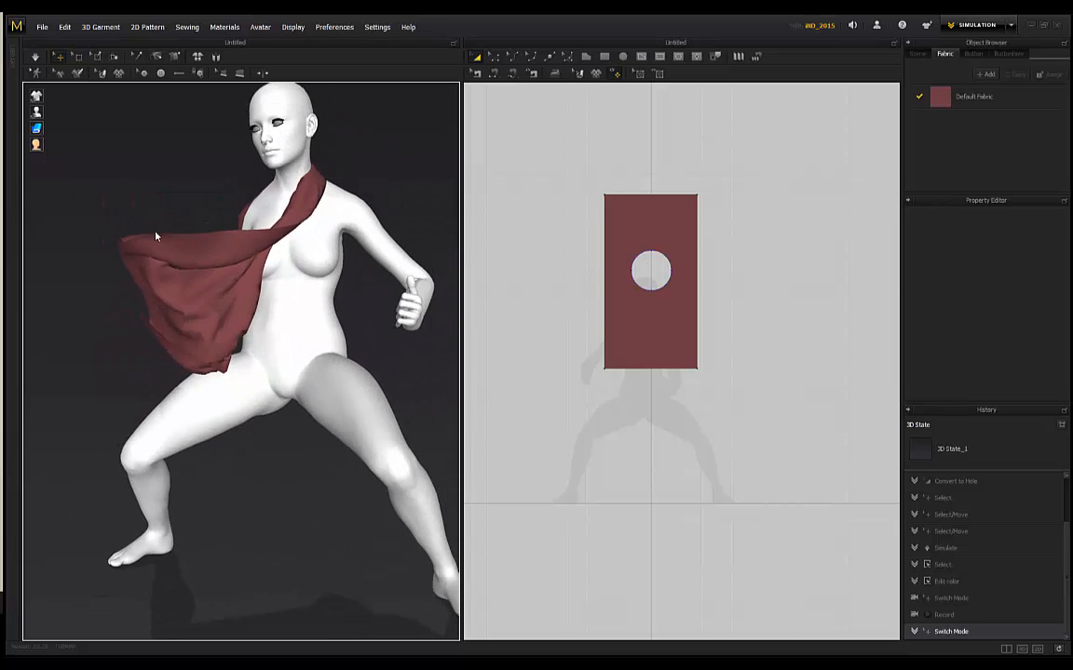
Set the poncho pattern's additional rendering thickness to 2 mm and particle distance to 10 mm, and deselect it to view the cloth.
{"action": "left_click", "coordinate": [652, 217]}
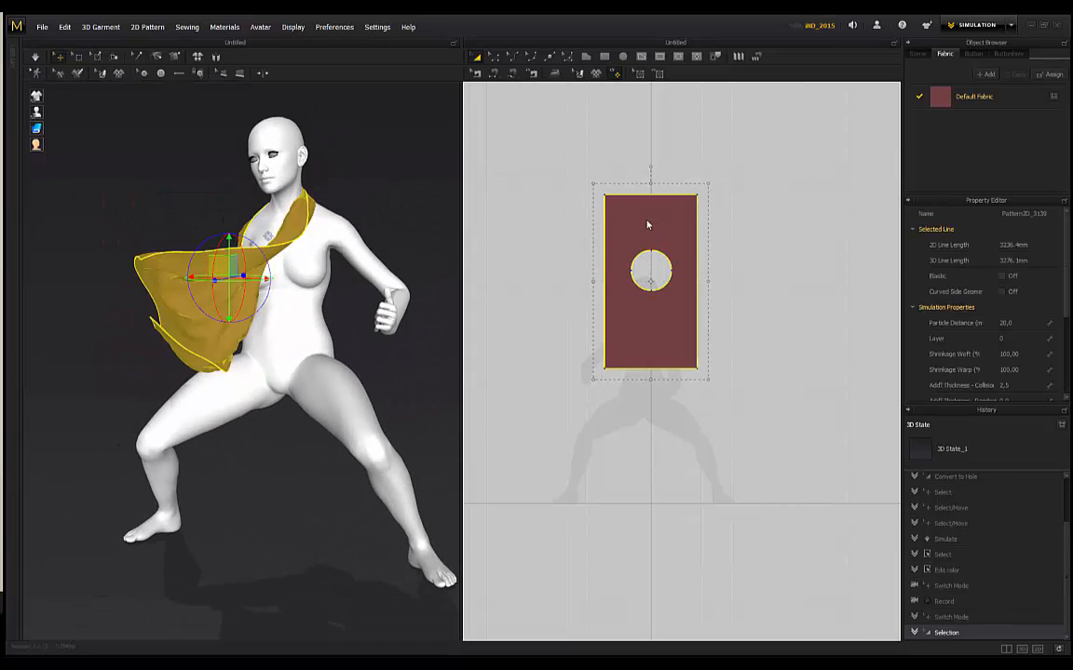
{"action": "scroll", "coordinate": [1021, 330], "scroll_direction": "down", "scroll_amount": 2}
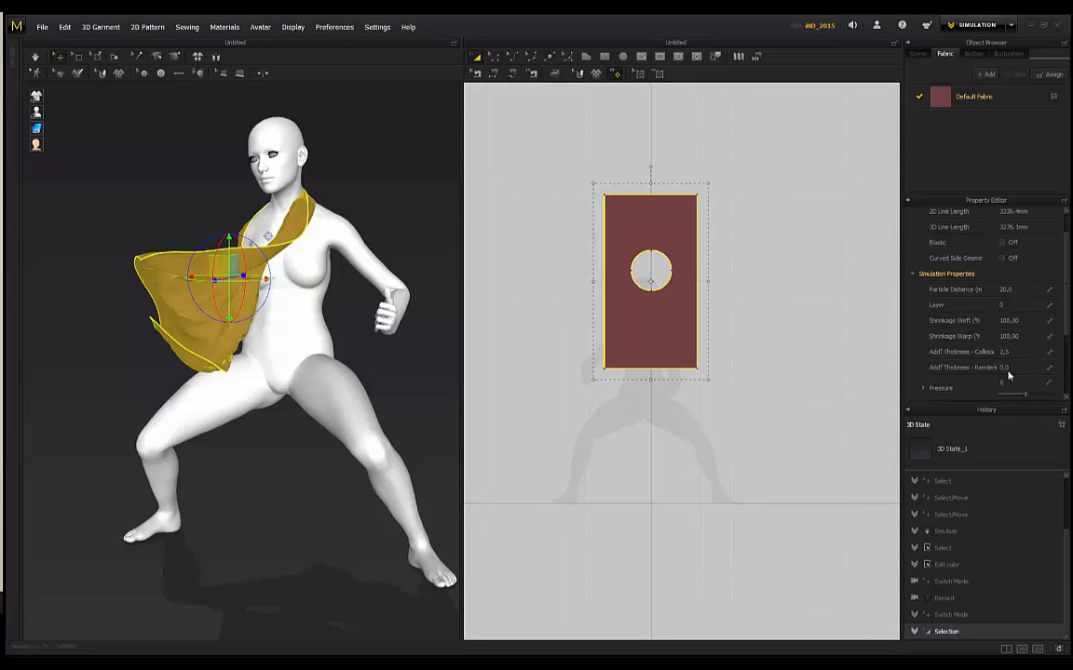
{"action": "left_click", "coordinate": [1007, 371]}
{"action": "type", "text": "2"}
{"action": "key", "text": "Return"}
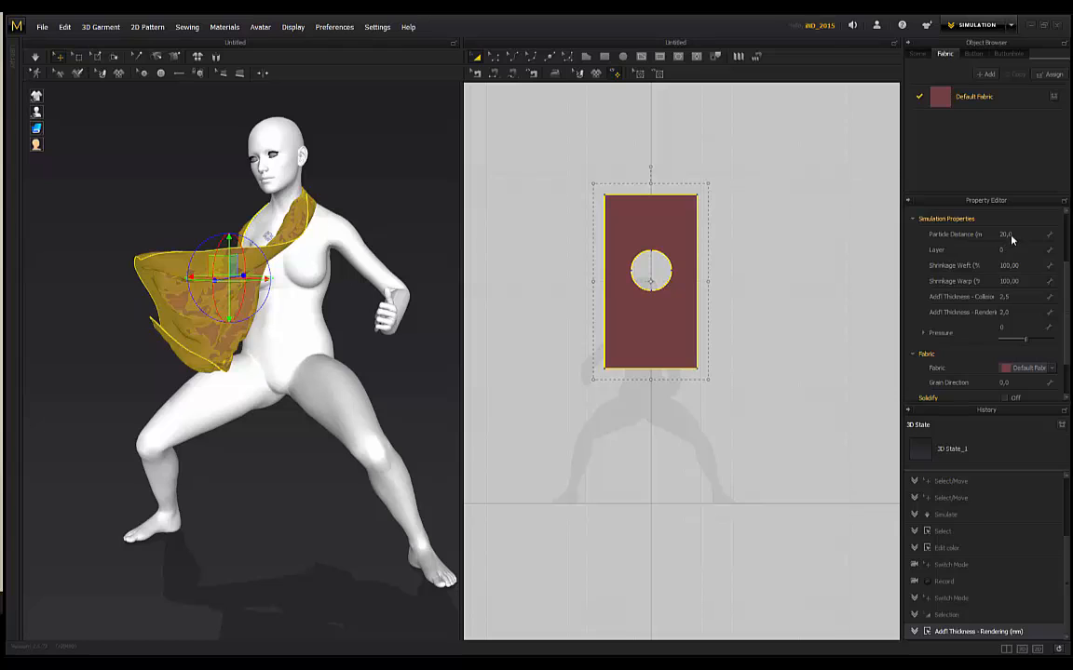
{"action": "left_click", "coordinate": [1009, 235]}
{"action": "type", "text": "10"}
{"action": "key", "text": "Return"}
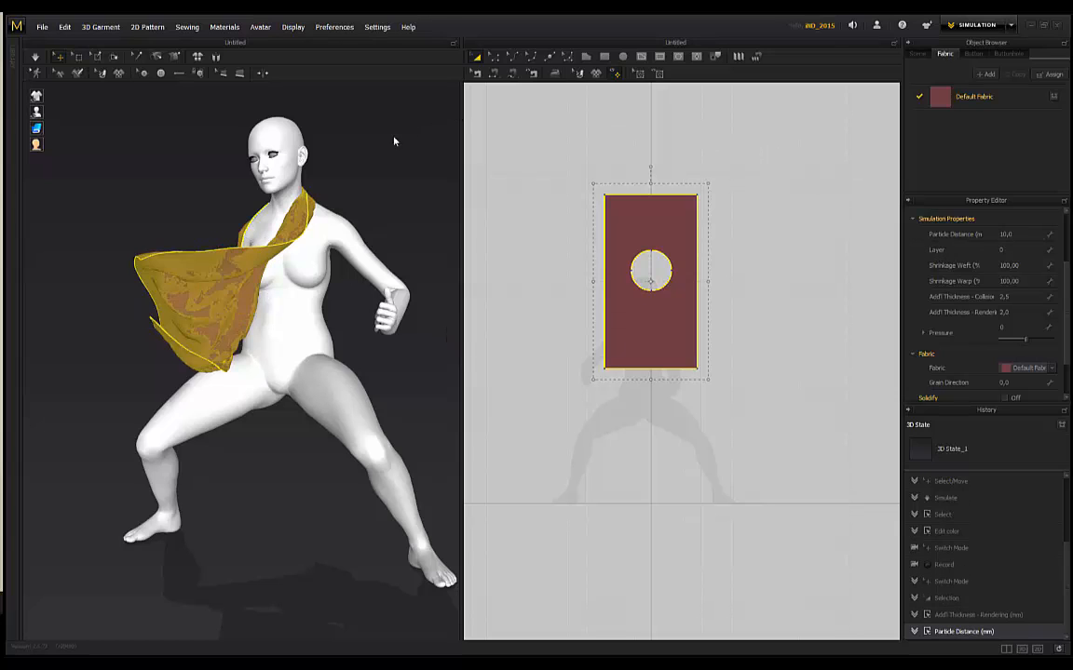
{"action": "left_click", "coordinate": [394, 141]}
{"action": "right_click_drag", "start_coordinate": [187, 164], "coordinate": [381, 159]}
Open the choice of working modes.
{"action": "left_click", "coordinate": [1011, 27]}
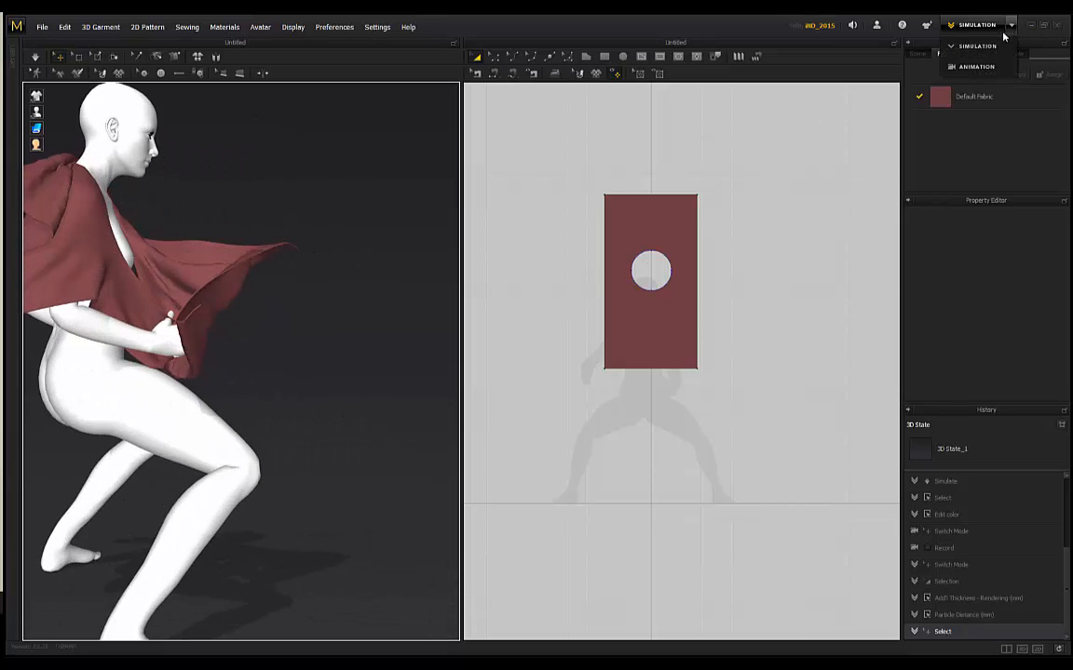
Switch to animation mode, scrub through the avatar's motion to check the cloth, and return to the first frame.
{"action": "left_click", "coordinate": [976, 66]}
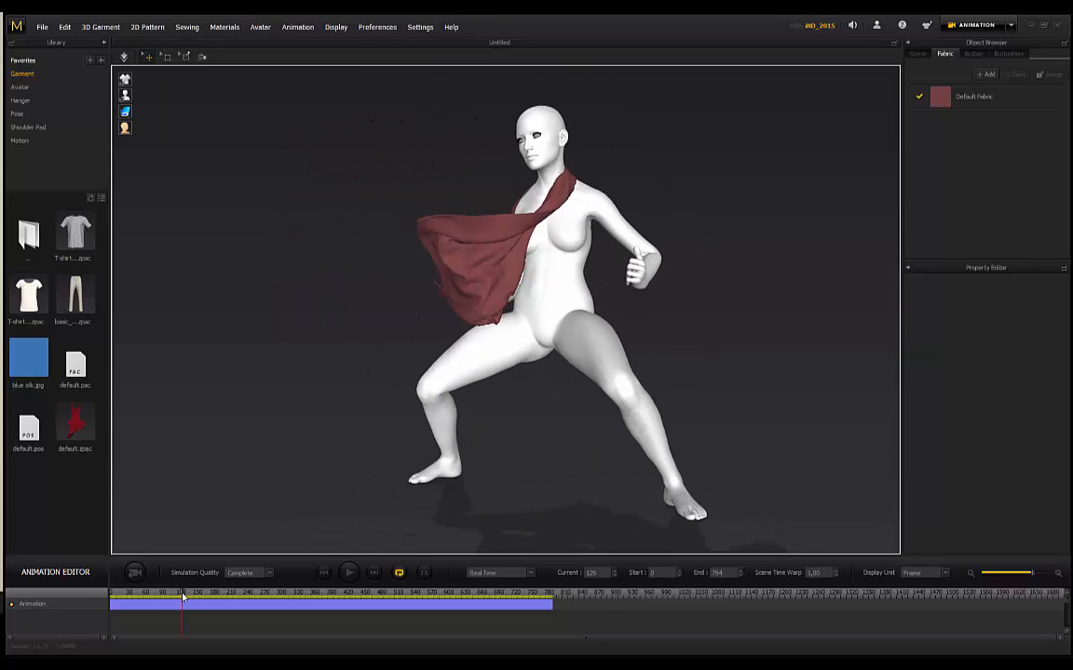
{"action": "left_click_drag", "start_coordinate": [183, 597], "coordinate": [100, 596]}
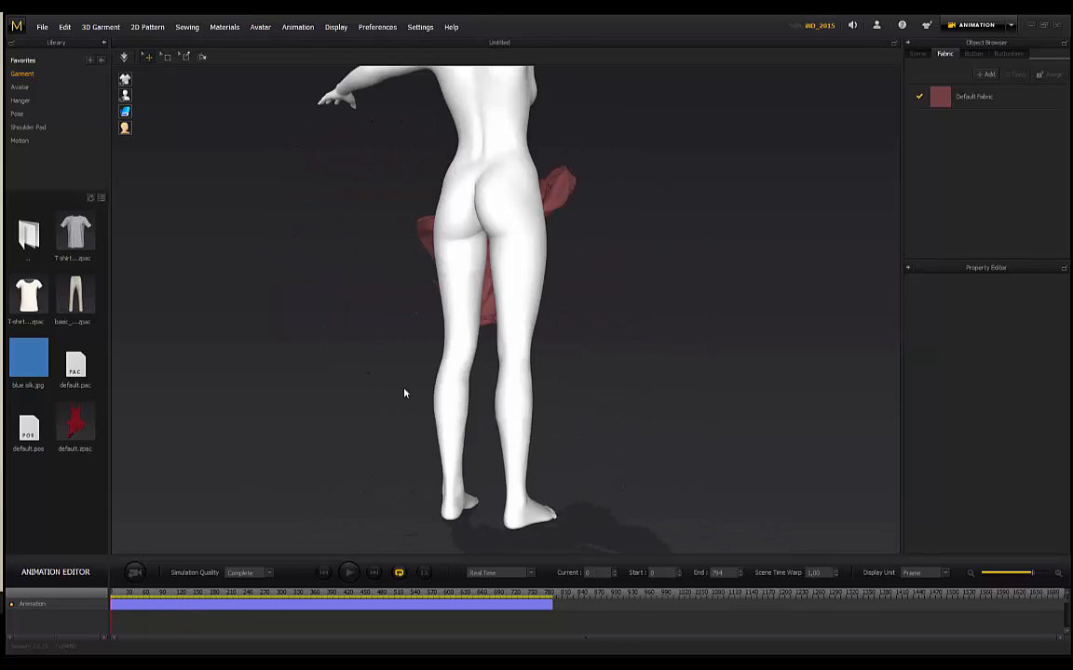
{"action": "right_click_drag", "start_coordinate": [404, 393], "coordinate": [435, 361]}
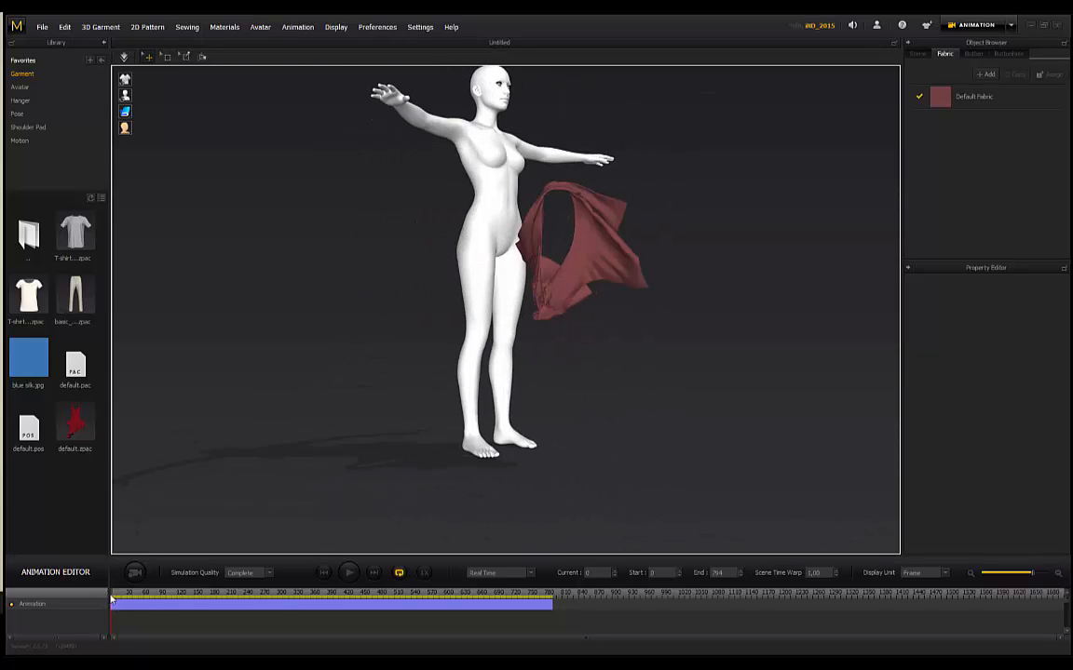
{"action": "left_click_drag", "start_coordinate": [113, 599], "coordinate": [116, 599]}
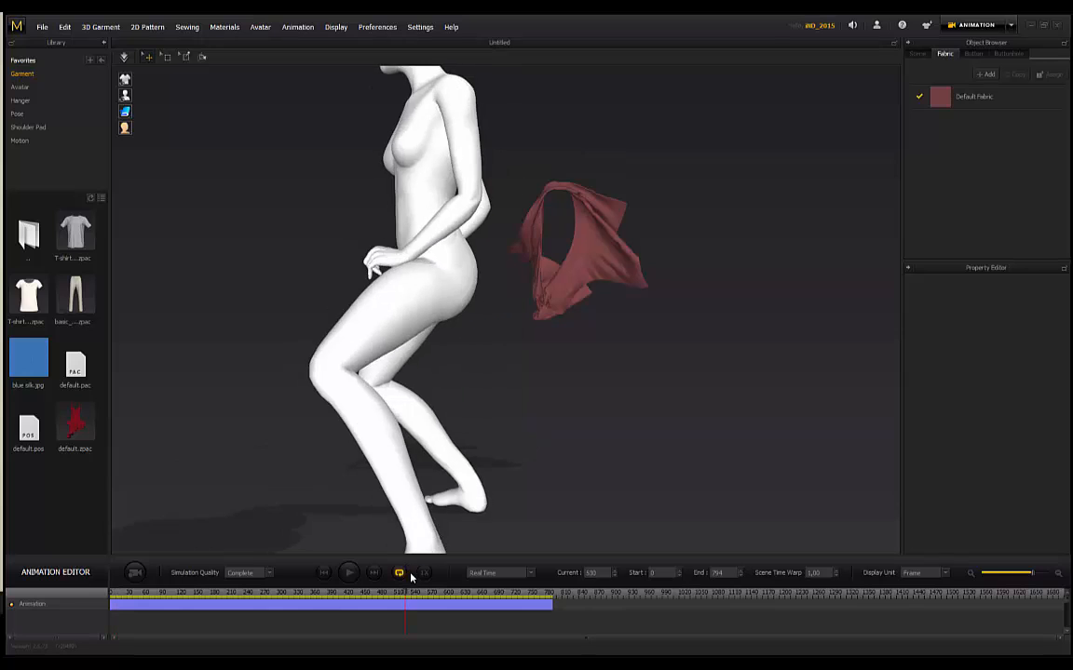
{"action": "left_click_drag", "start_coordinate": [300, 599], "coordinate": [219, 599]}
{"action": "key", "text": "2"}
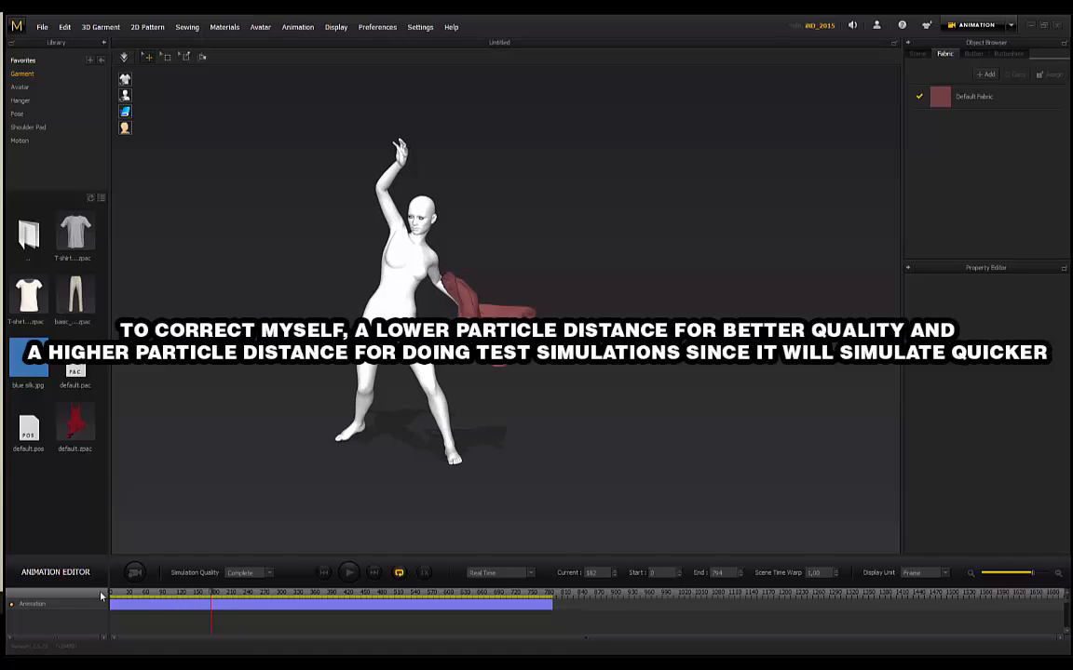
{"action": "left_click_drag", "start_coordinate": [103, 596], "coordinate": [78, 599]}
{"action": "right_click_drag", "start_coordinate": [572, 377], "coordinate": [727, 389]}
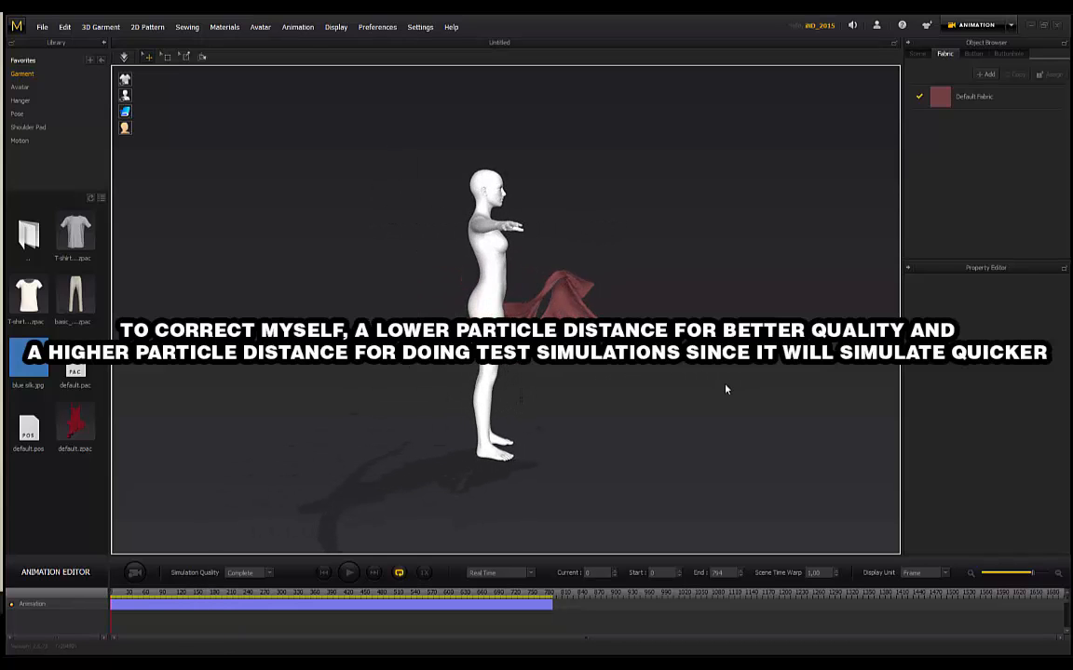
Return to simulation mode and undo the earlier edits and recording until the garment is back on the avatar's shoulders.
{"action": "left_click", "coordinate": [978, 25]}
{"action": "left_click", "coordinate": [969, 42]}
{"action": "key", "text": "ctrl+z"}
{"action": "key", "text": "ctrl+z"}
{"action": "key", "text": "ctrl+z"}
{"action": "key", "text": "ctrl+z"}
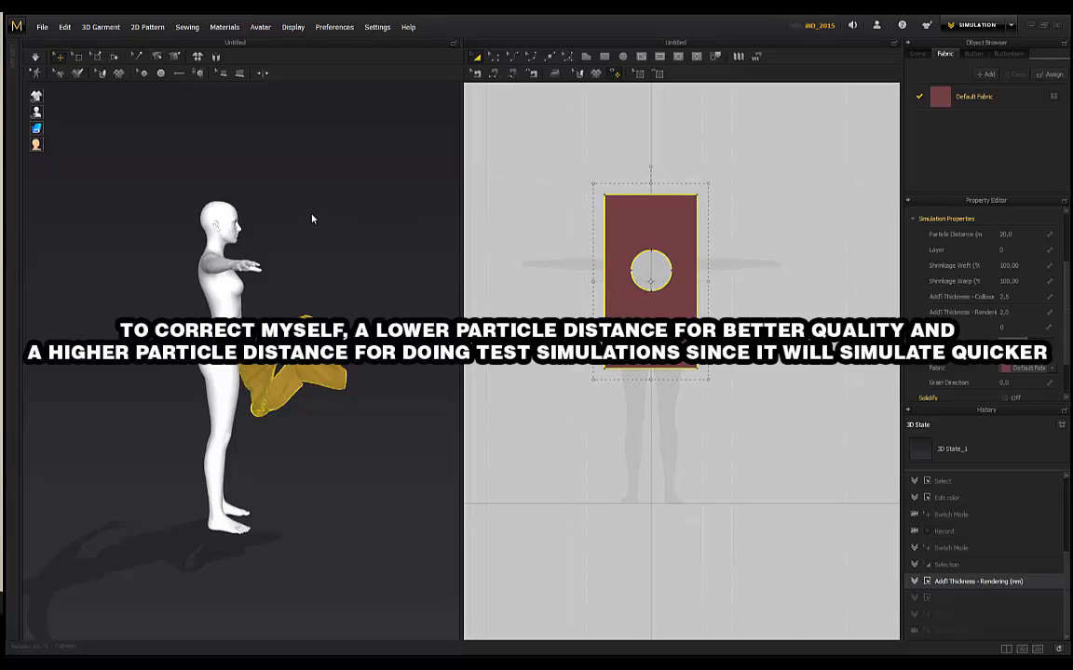
{"action": "key", "text": "ctrl+z"}
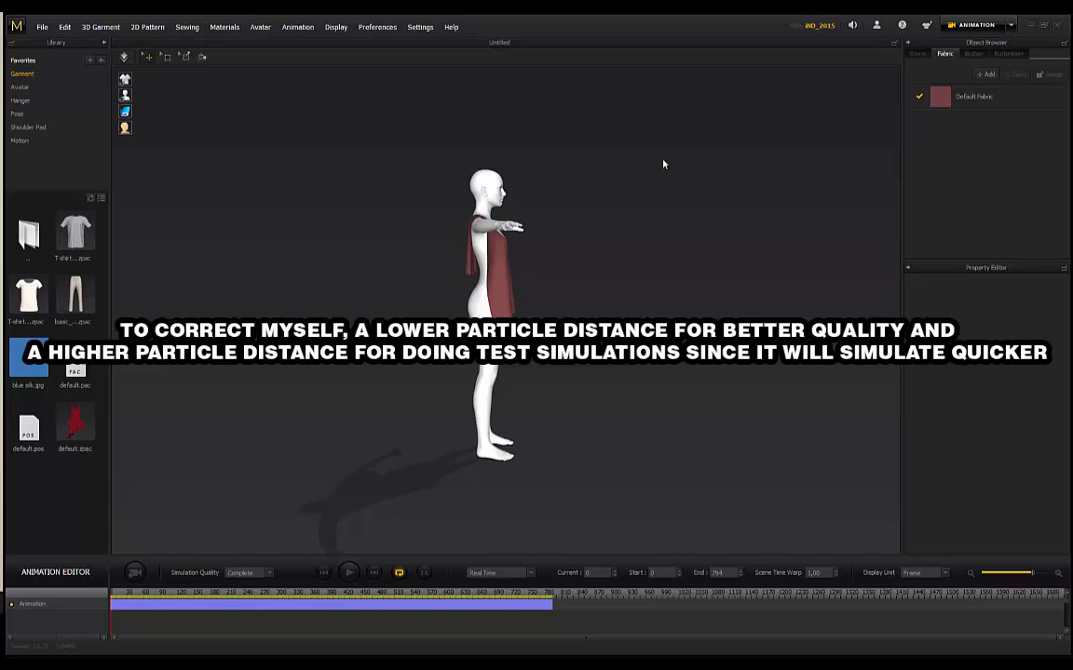
{"action": "right_click_drag", "start_coordinate": [663, 164], "coordinate": [486, 224]}
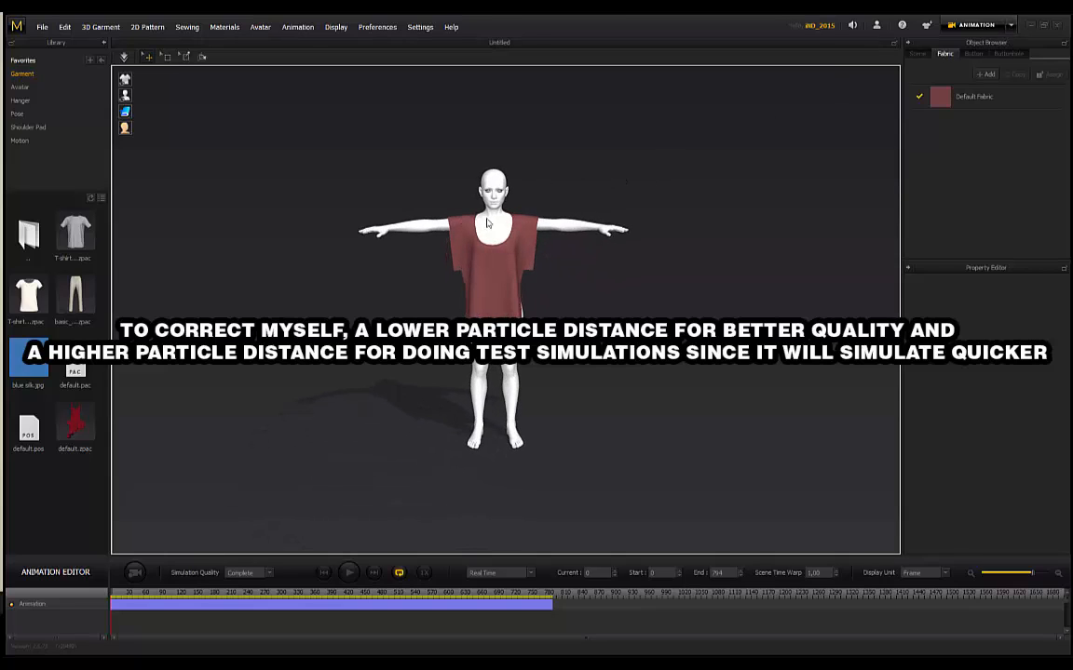
In simulation mode, set the rectangular pattern's additional rendering thickness to 2 mm.
{"action": "left_click", "coordinate": [976, 25]}
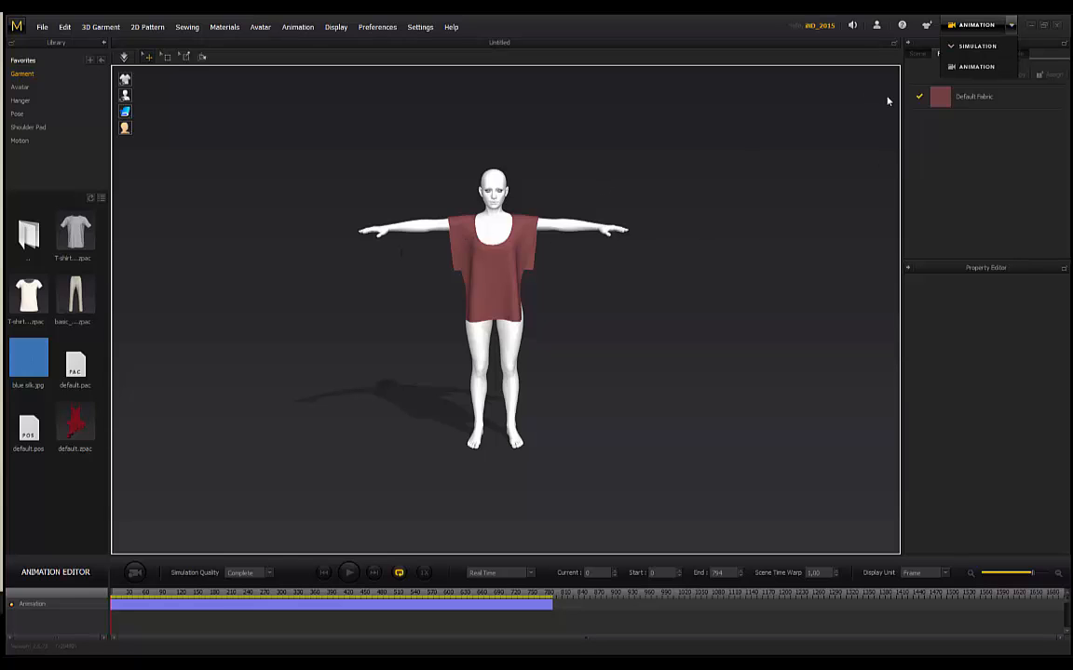
{"action": "left_click", "coordinate": [977, 45]}
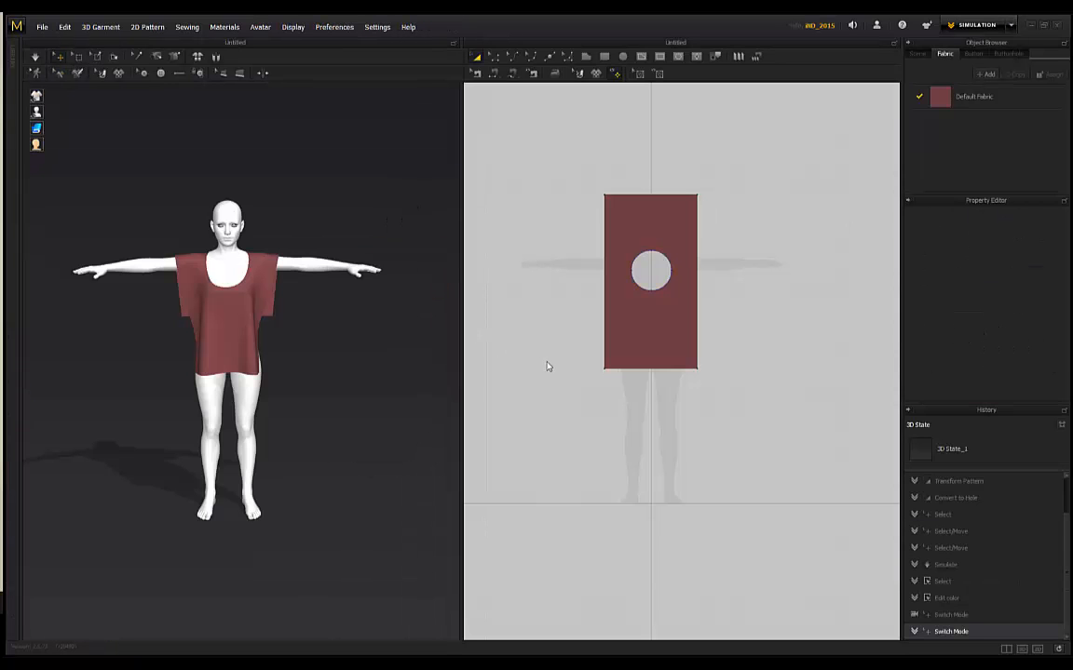
{"action": "left_click", "coordinate": [671, 335]}
{"action": "left_click", "coordinate": [1003, 313]}
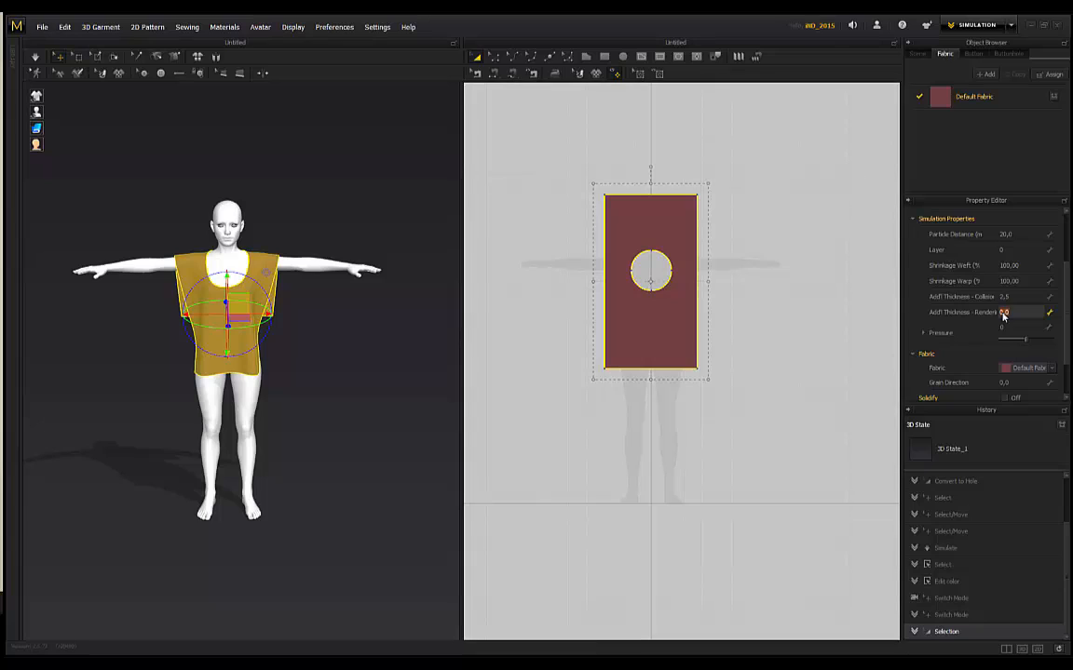
{"action": "type", "text": "2"}
{"action": "key", "text": "Return"}
Set the rectangular pattern's particle distance to 20 mm and view the draped garment from an angle.
{"action": "left_click", "coordinate": [1003, 235]}
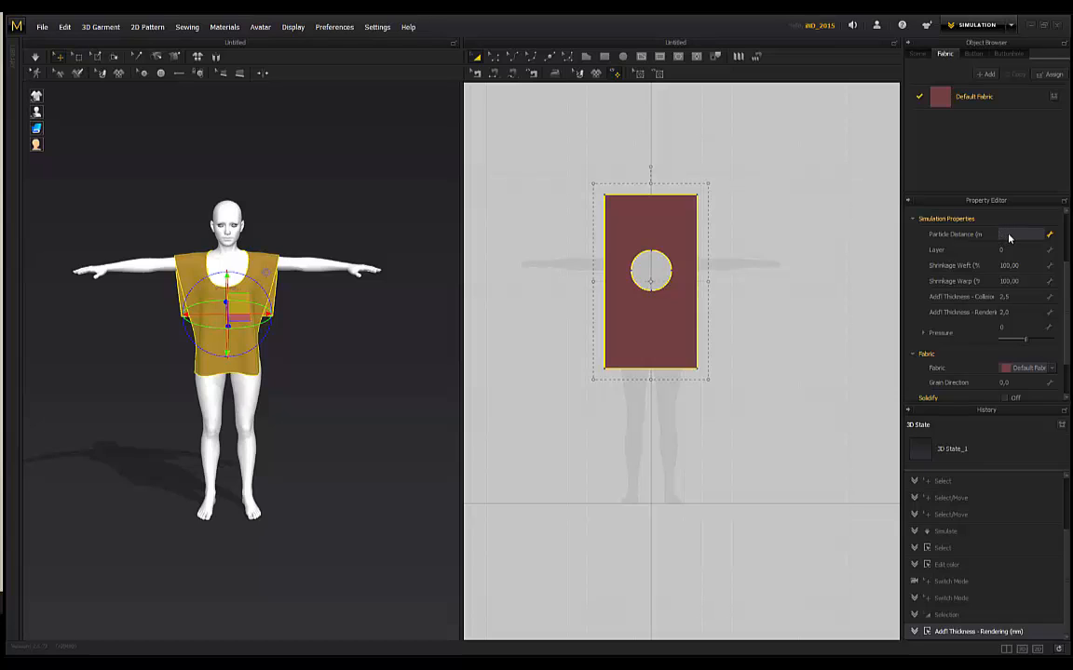
{"action": "type", "text": "2,0"}
{"action": "key", "text": "Return"}
{"action": "right_click_drag", "start_coordinate": [440, 241], "coordinate": [359, 294]}
{"action": "scroll", "coordinate": [390, 273], "scroll_direction": "up", "scroll_amount": 3}
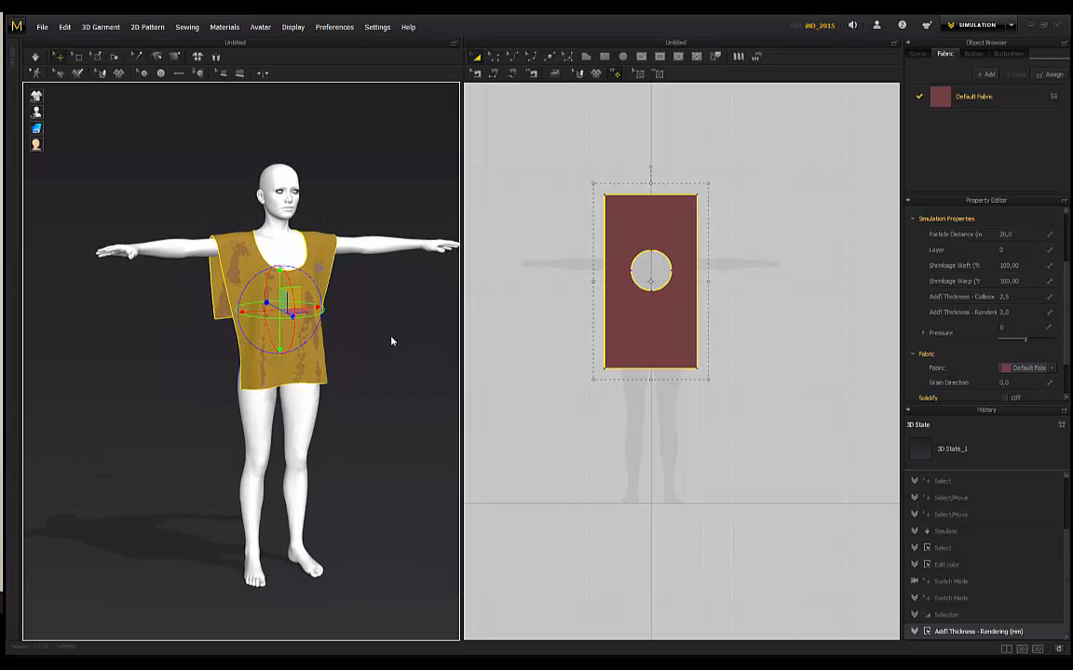
{"action": "middle_click_drag", "start_coordinate": [382, 338], "coordinate": [331, 307]}
{"action": "right_click_drag", "start_coordinate": [330, 307], "coordinate": [205, 468]}
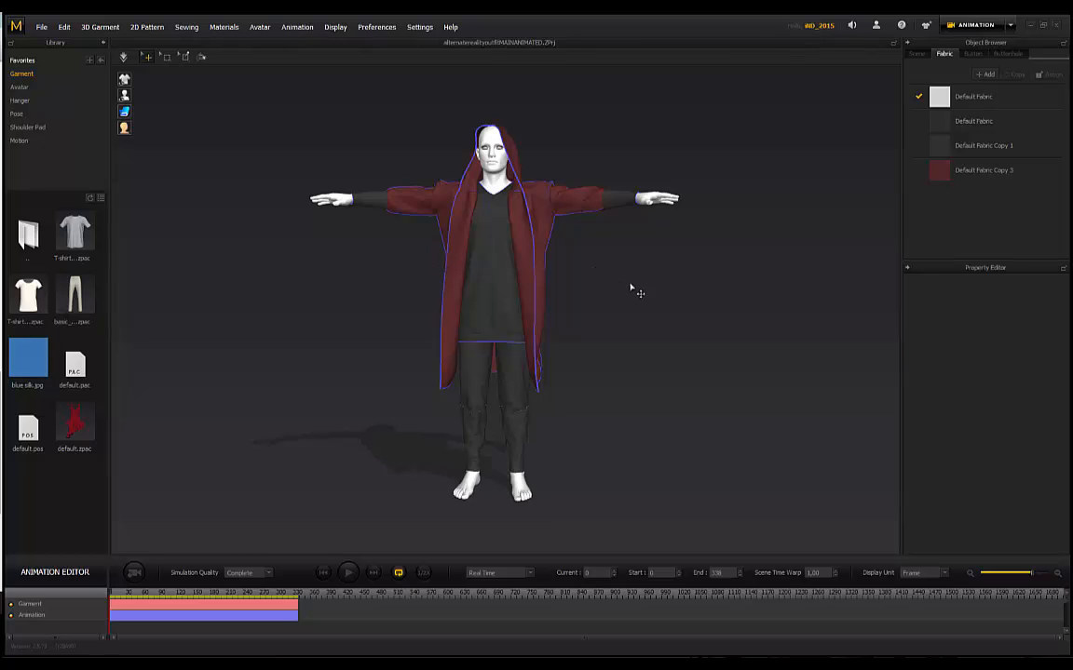
{"action": "right_click_drag", "start_coordinate": [630, 290], "coordinate": [672, 285]}
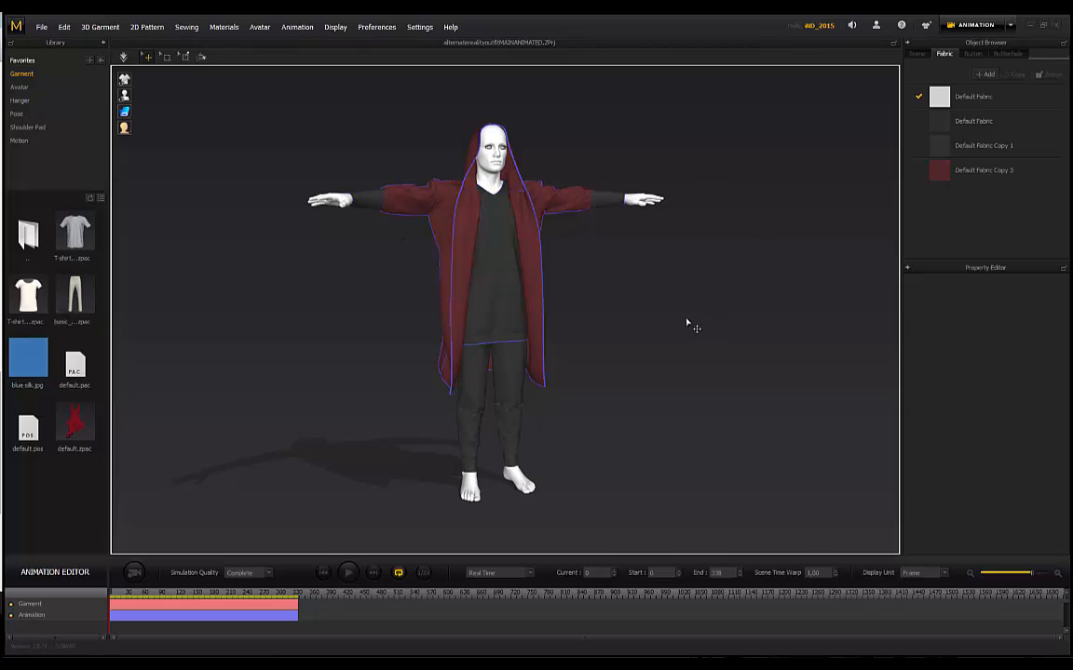
{"action": "right_click_drag", "start_coordinate": [682, 294], "coordinate": [637, 258]}
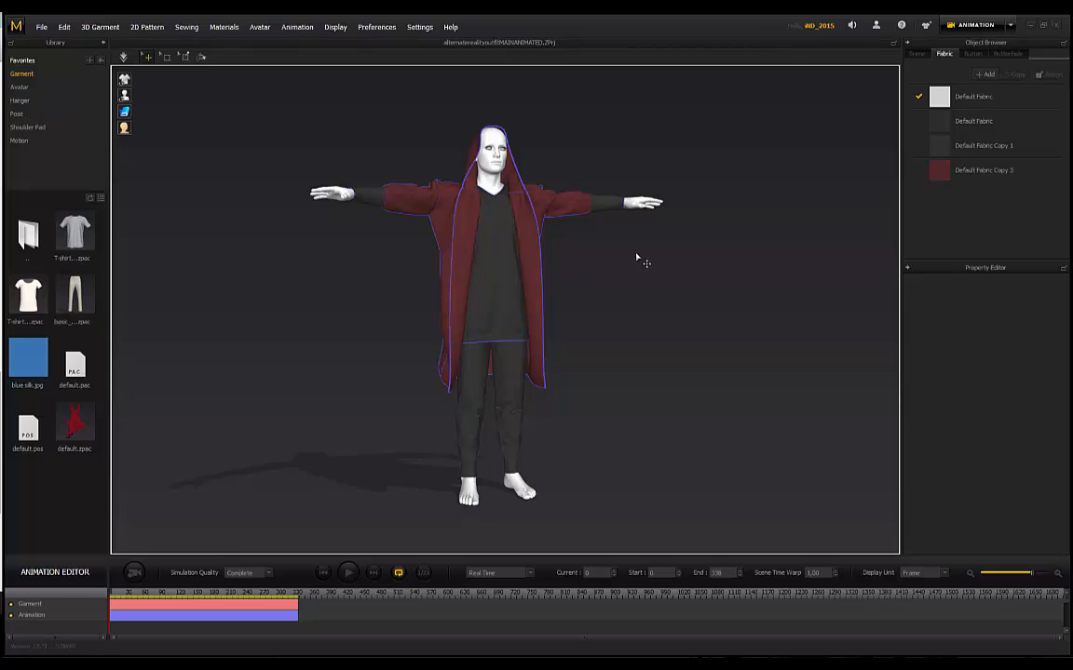
{"action": "right_click_drag", "start_coordinate": [663, 284], "coordinate": [406, 293]}
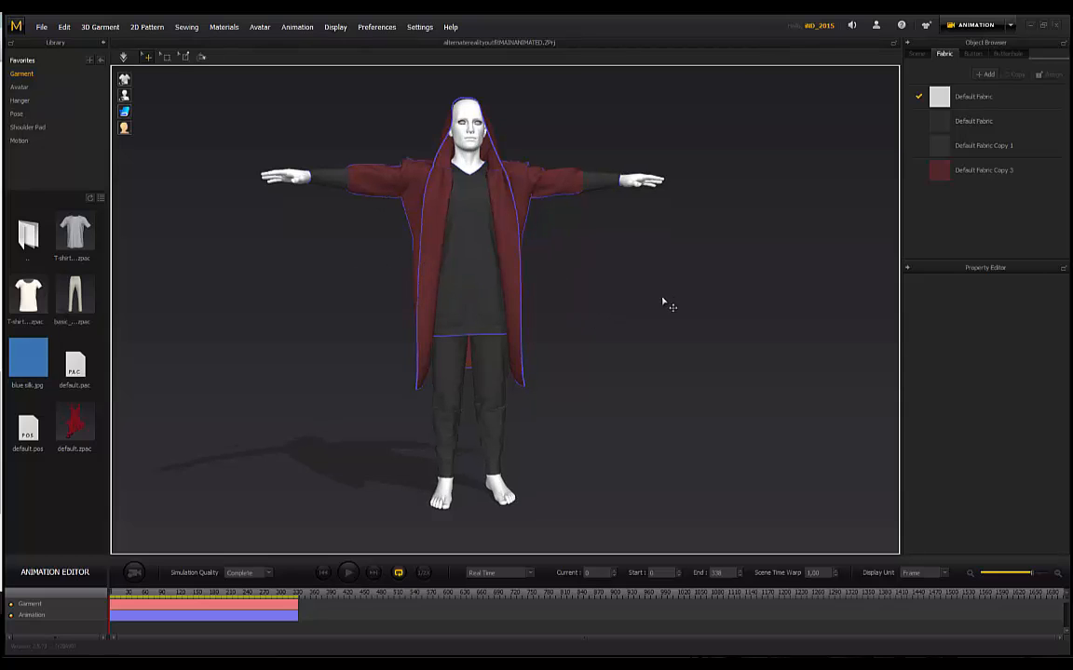
{"action": "right_click_drag", "start_coordinate": [663, 299], "coordinate": [440, 230]}
{"action": "right_click_drag", "start_coordinate": [626, 314], "coordinate": [487, 151]}
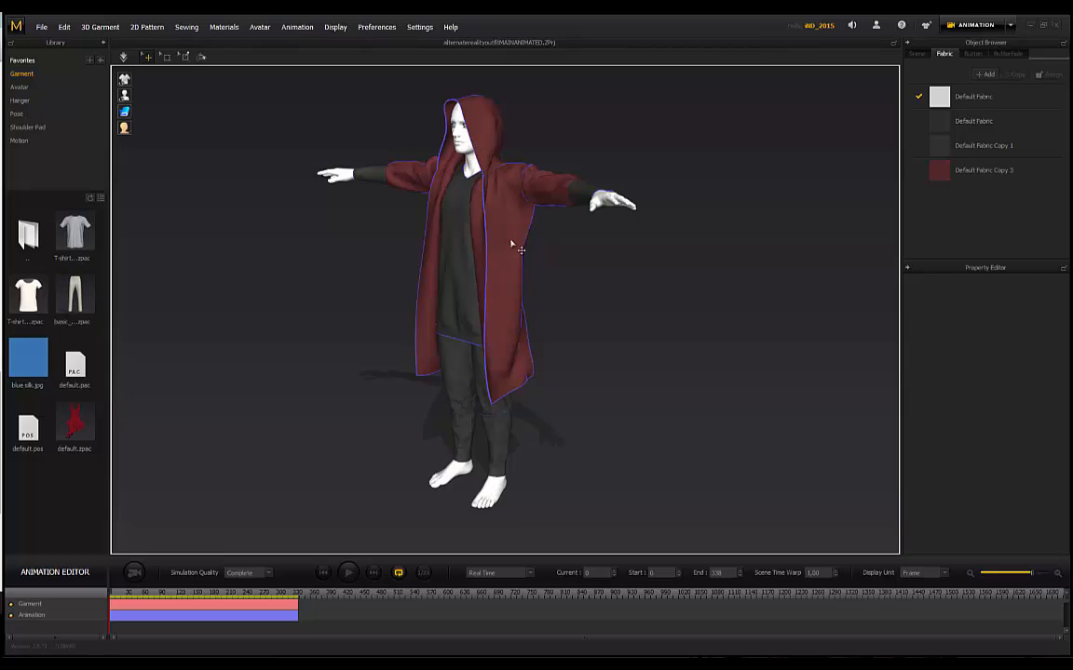
{"action": "right_click_drag", "start_coordinate": [629, 267], "coordinate": [491, 305]}
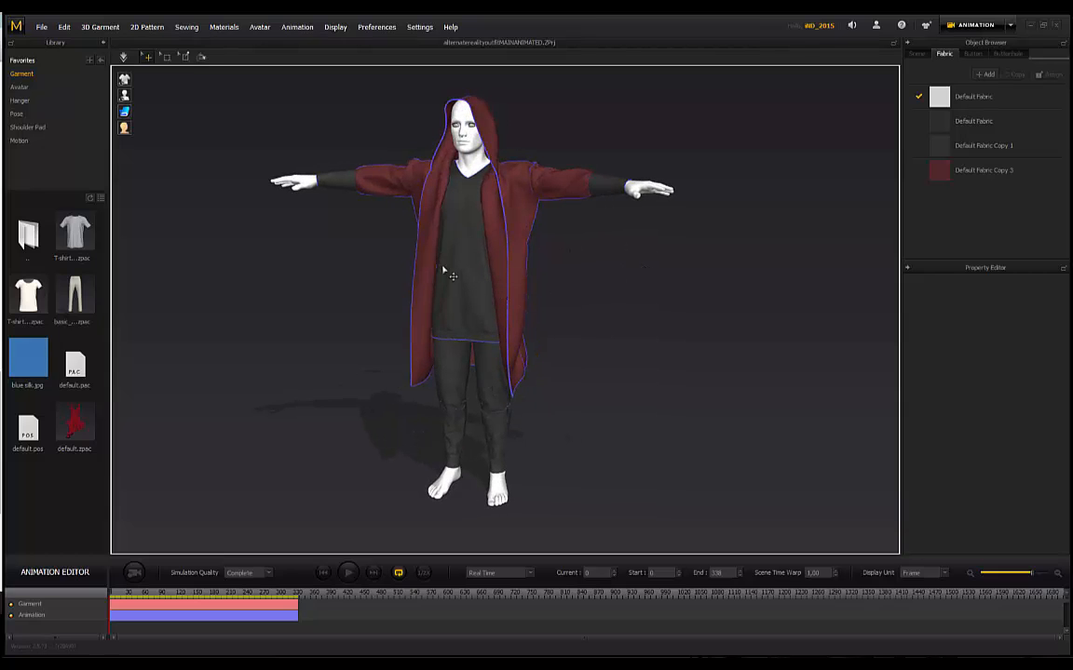
{"action": "right_click_drag", "start_coordinate": [571, 322], "coordinate": [554, 282]}
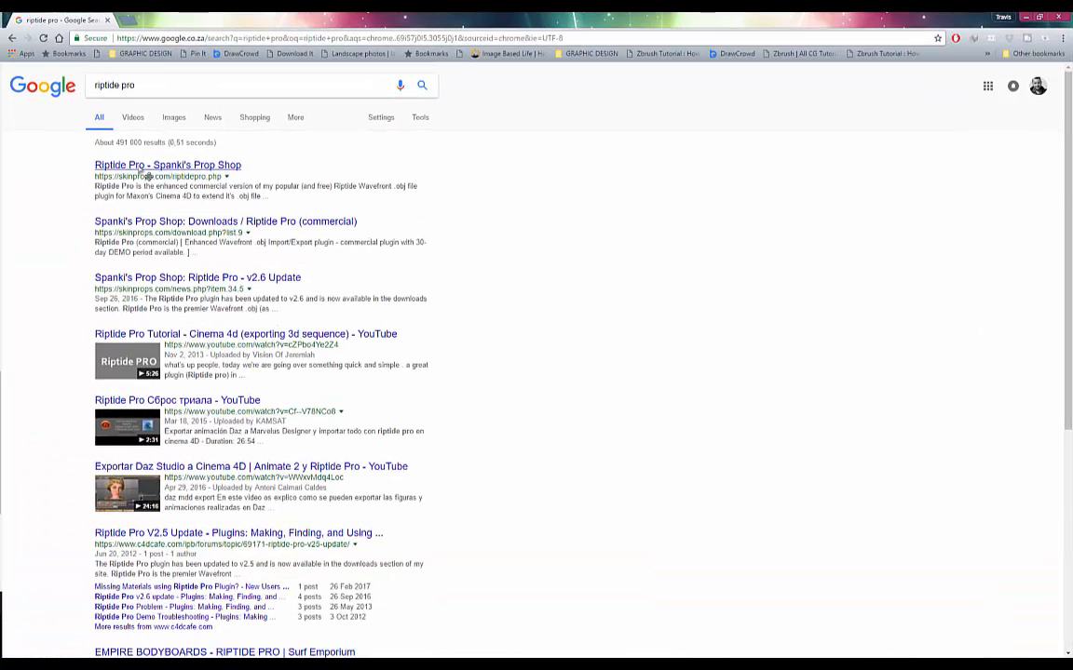
In the browser, open the Riptide Pro page of Spanki's Prop Shop from the search results and check the plugin's price.
{"action": "left_click", "coordinate": [149, 167]}
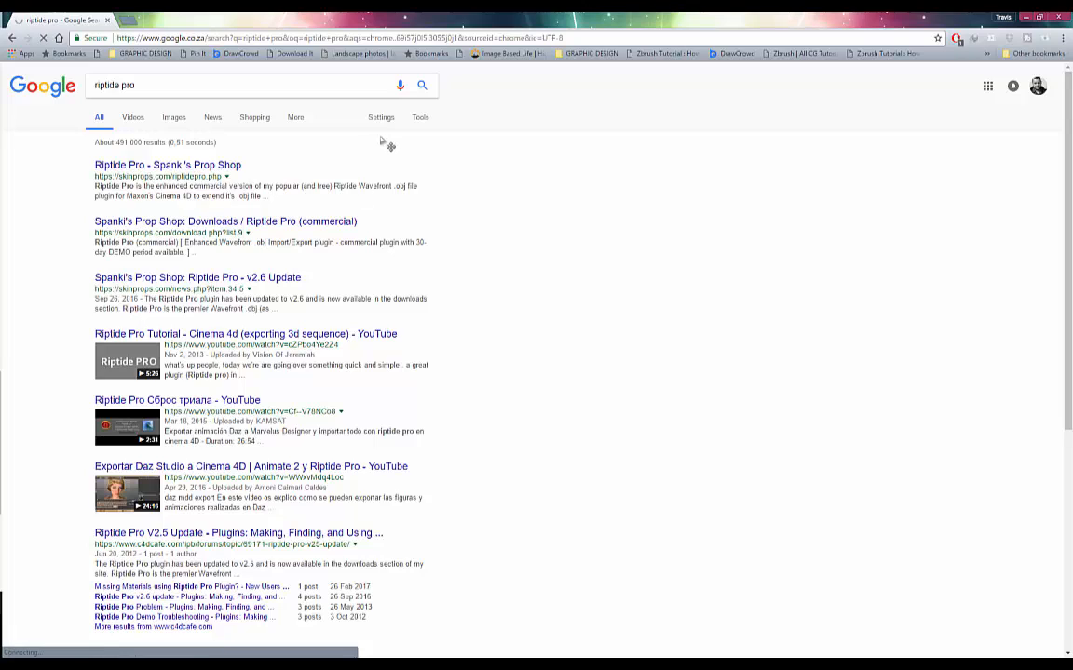
{"action": "double_click", "coordinate": [324, 187]}
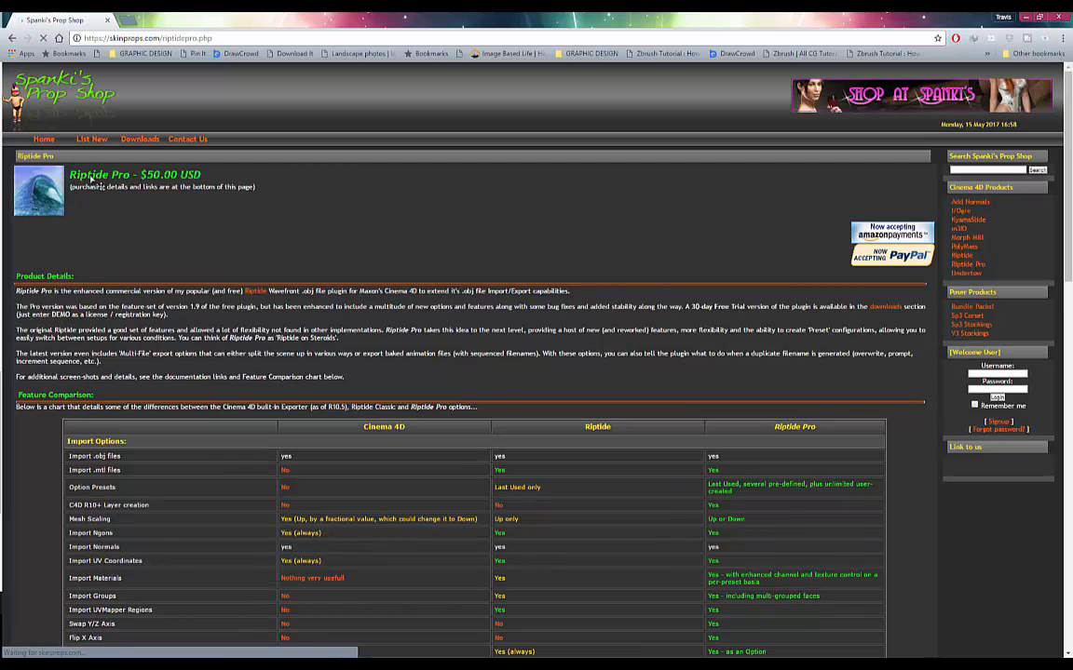
{"action": "left_click_drag", "start_coordinate": [67, 175], "coordinate": [227, 184]}
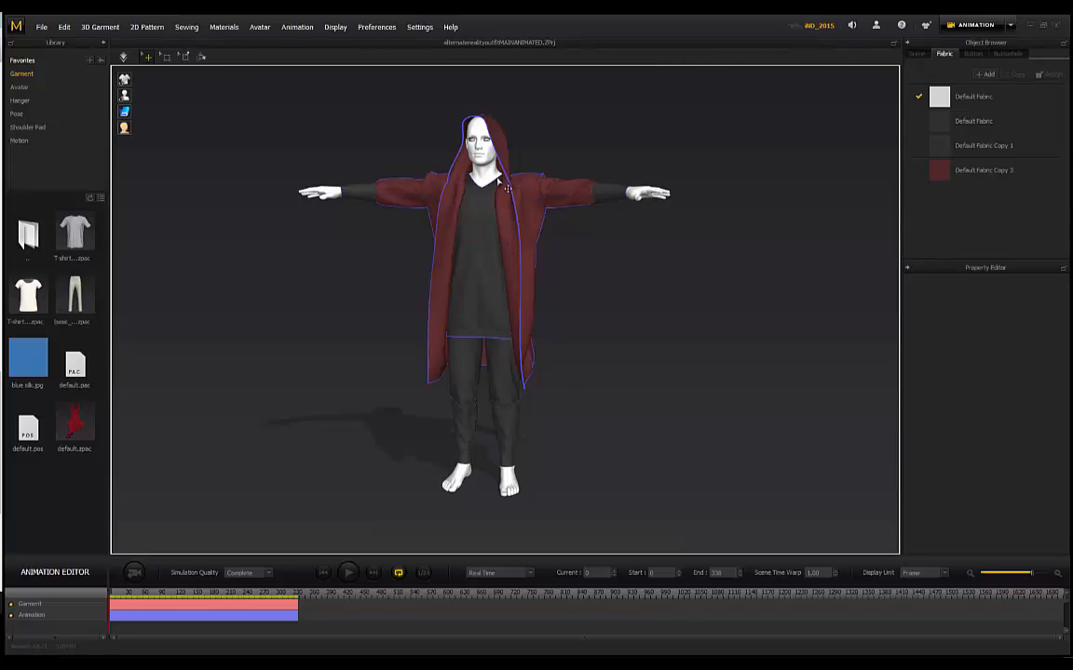
{"action": "left_click", "coordinate": [1032, 27]}
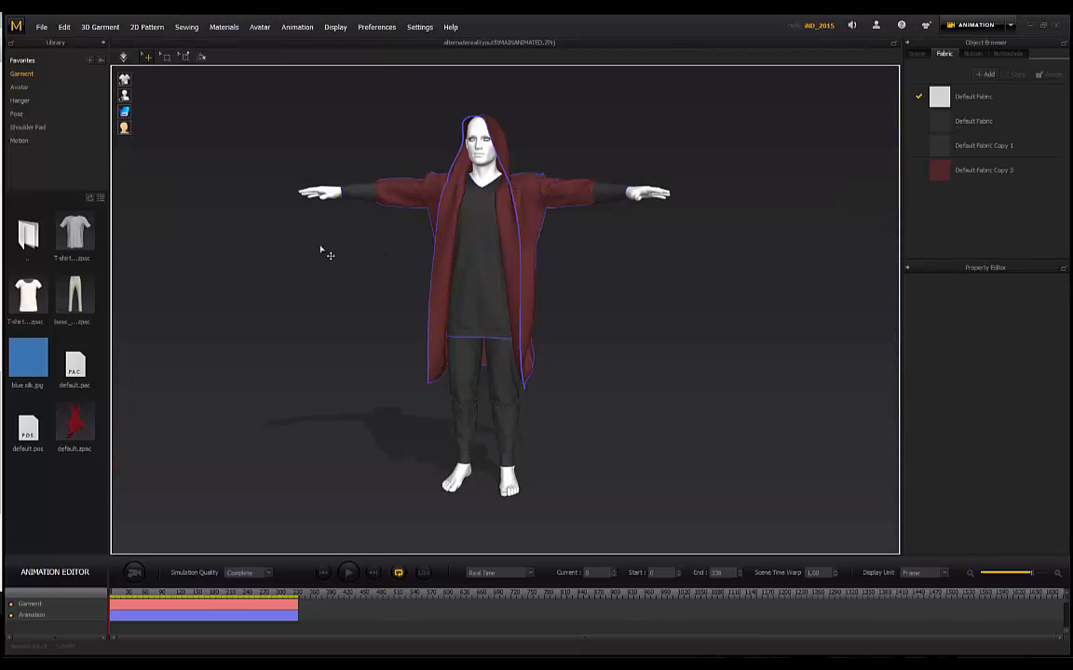
{"action": "middle_click_drag", "start_coordinate": [320, 249], "coordinate": [337, 234]}
{"action": "scroll", "coordinate": [347, 231], "scroll_direction": "up", "scroll_amount": 2}
{"action": "right_click_drag", "start_coordinate": [343, 233], "coordinate": [380, 233]}
{"action": "scroll", "coordinate": [380, 233], "scroll_direction": "down", "scroll_amount": 1}
{"action": "middle_click_drag", "start_coordinate": [380, 233], "coordinate": [390, 276]}
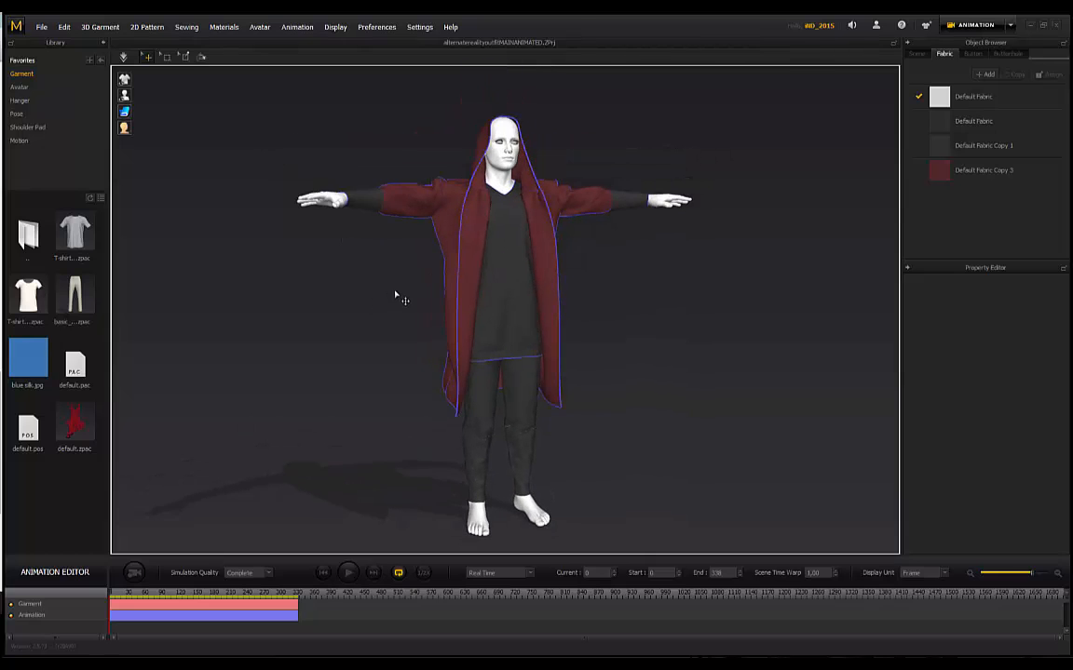
{"action": "scroll", "coordinate": [410, 293], "scroll_direction": "down", "scroll_amount": 1}
{"action": "mouse_move", "coordinate": [642, 280]}
{"action": "right_mouse_down"}
{"action": "mouse_move", "coordinate": [582, 282]}
{"action": "mouse_move", "coordinate": [608, 292]}
{"action": "mouse_move", "coordinate": [466, 282]}
{"action": "mouse_move", "coordinate": [639, 290]}
{"action": "mouse_move", "coordinate": [364, 282]}
{"action": "mouse_move", "coordinate": [641, 313]}
{"action": "mouse_move", "coordinate": [625, 314]}
{"action": "mouse_move", "coordinate": [634, 293]}
{"action": "mouse_move", "coordinate": [596, 289]}
{"action": "mouse_move", "coordinate": [651, 281]}
{"action": "right_mouse_up"}
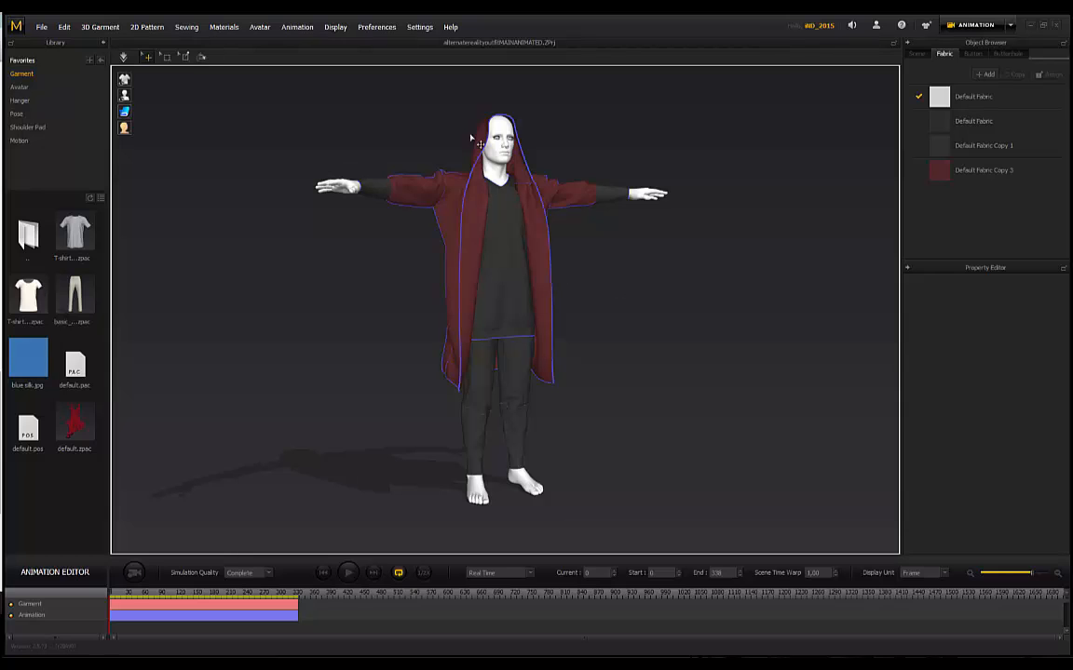
{"action": "right_click_drag", "start_coordinate": [633, 283], "coordinate": [596, 276]}
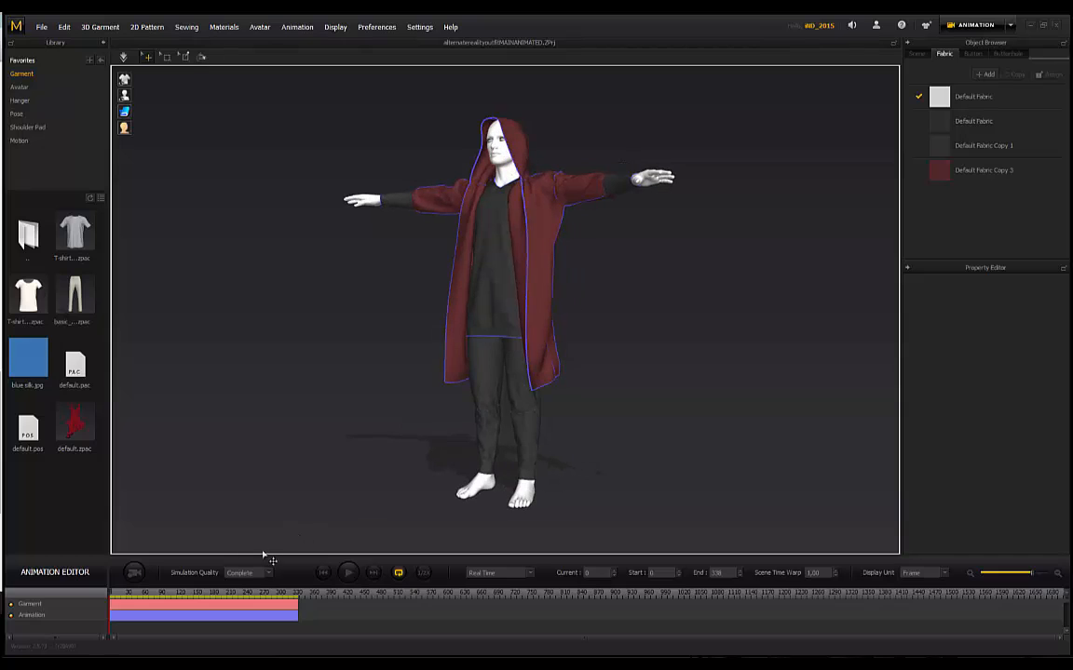
Play part of the hooded outfit's recorded animation, stop it, and return to the first frame.
{"action": "left_click", "coordinate": [347, 573]}
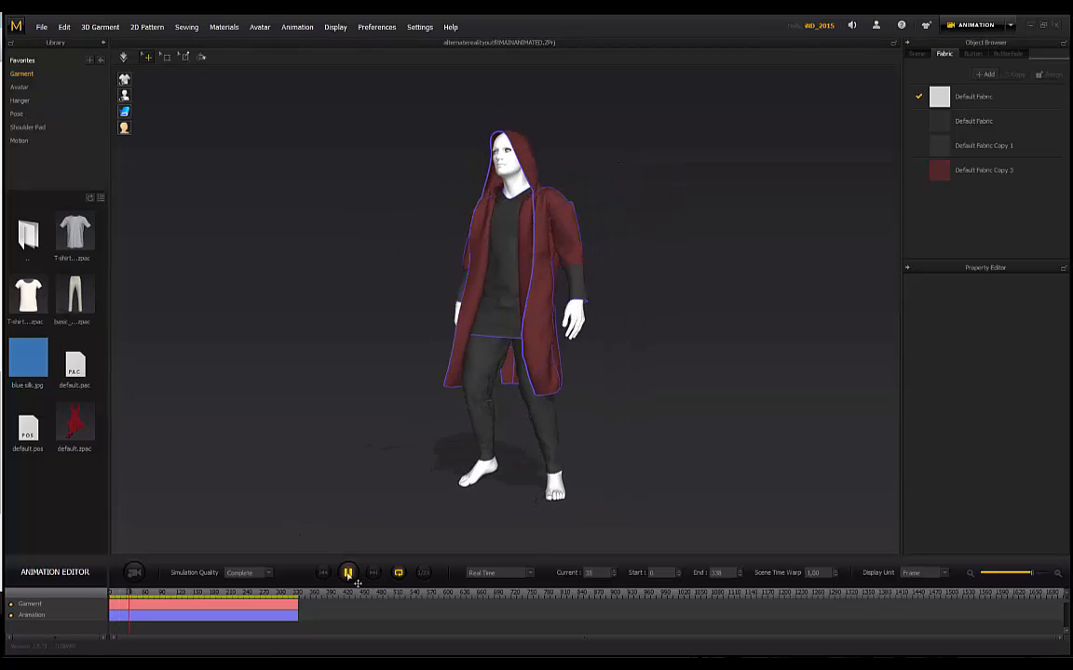
{"action": "left_click", "coordinate": [349, 574]}
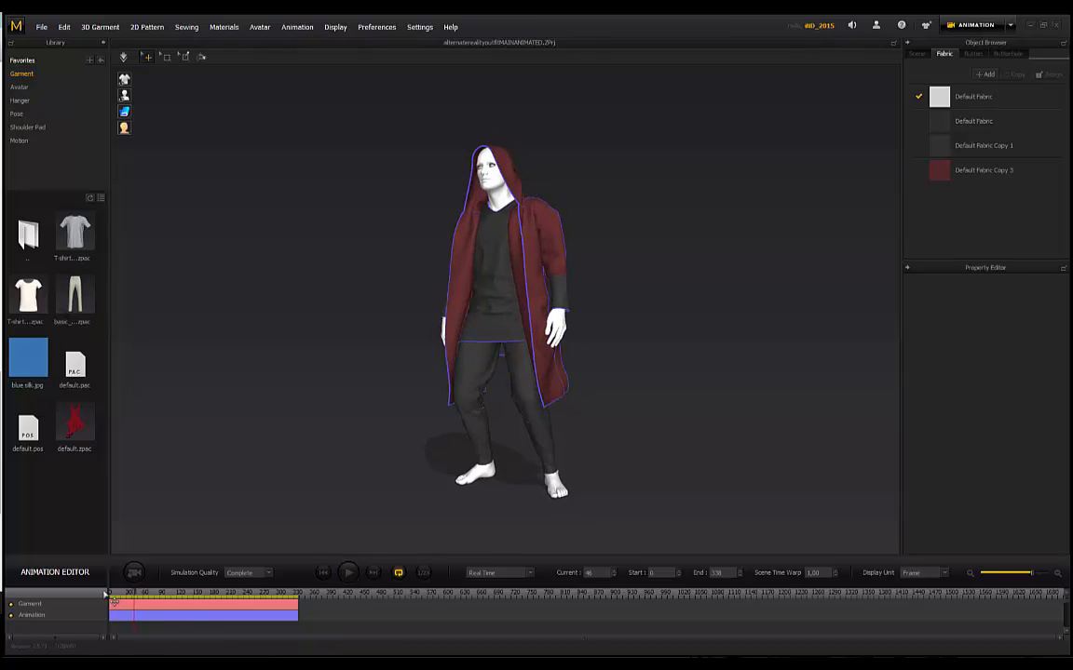
{"action": "left_click", "coordinate": [109, 596]}
Switch to simulation mode and select all the outfit's 2D pattern pieces to review their simulation properties, finally clearing the selection.
{"action": "left_click", "coordinate": [978, 25]}
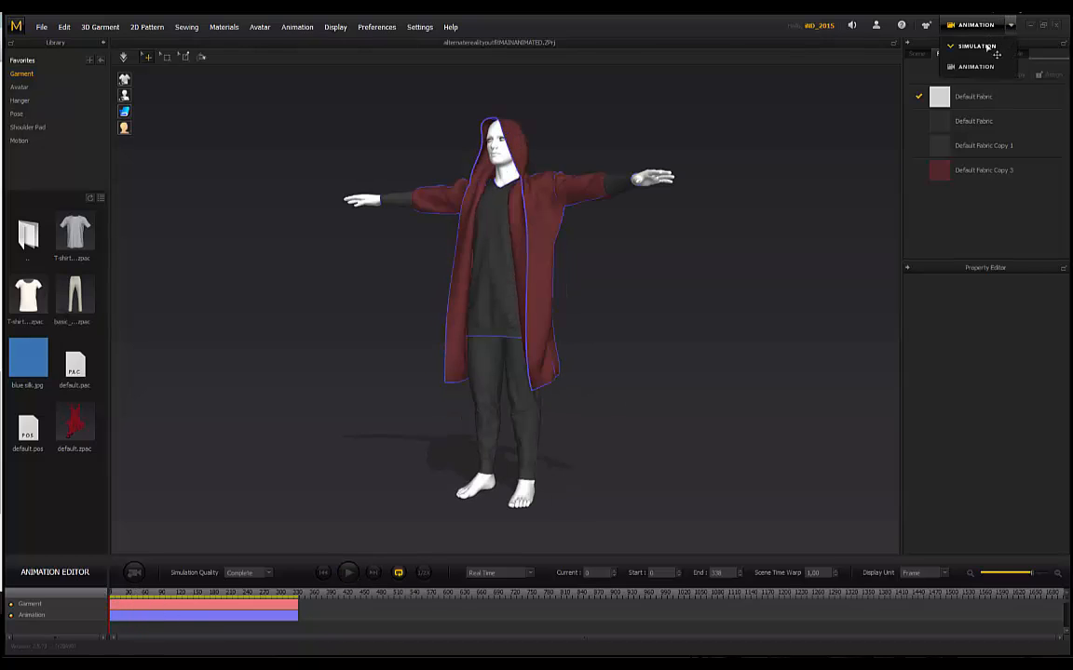
{"action": "left_click", "coordinate": [968, 43]}
{"action": "left_click_drag", "start_coordinate": [843, 555], "coordinate": [557, 267]}
{"action": "right_click_drag", "start_coordinate": [107, 141], "coordinate": [279, 286]}
{"action": "right_click_drag", "start_coordinate": [341, 350], "coordinate": [377, 330]}
{"action": "scroll", "coordinate": [357, 316], "scroll_direction": "down", "scroll_amount": 1}
{"action": "mouse_move", "coordinate": [376, 329]}
{"action": "middle_mouse_down"}
{"action": "mouse_move", "coordinate": [357, 316]}
{"action": "mouse_move", "coordinate": [367, 320]}
{"action": "middle_mouse_up"}
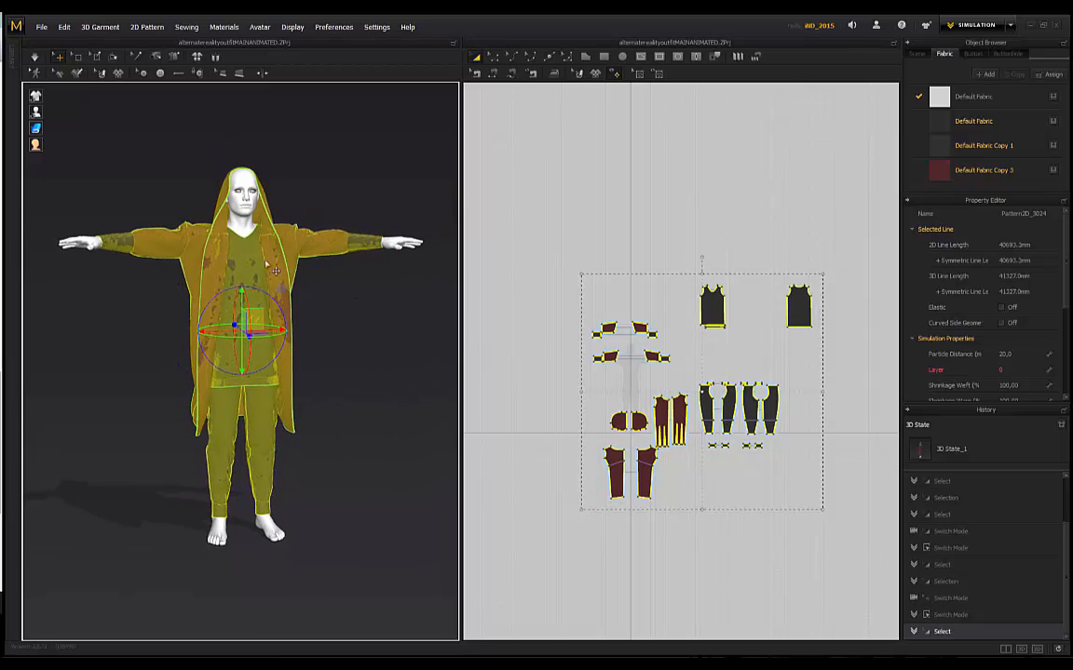
{"action": "scroll", "coordinate": [192, 248], "scroll_direction": "up", "scroll_amount": 1}
{"action": "scroll", "coordinate": [199, 254], "scroll_direction": "down", "scroll_amount": 1}
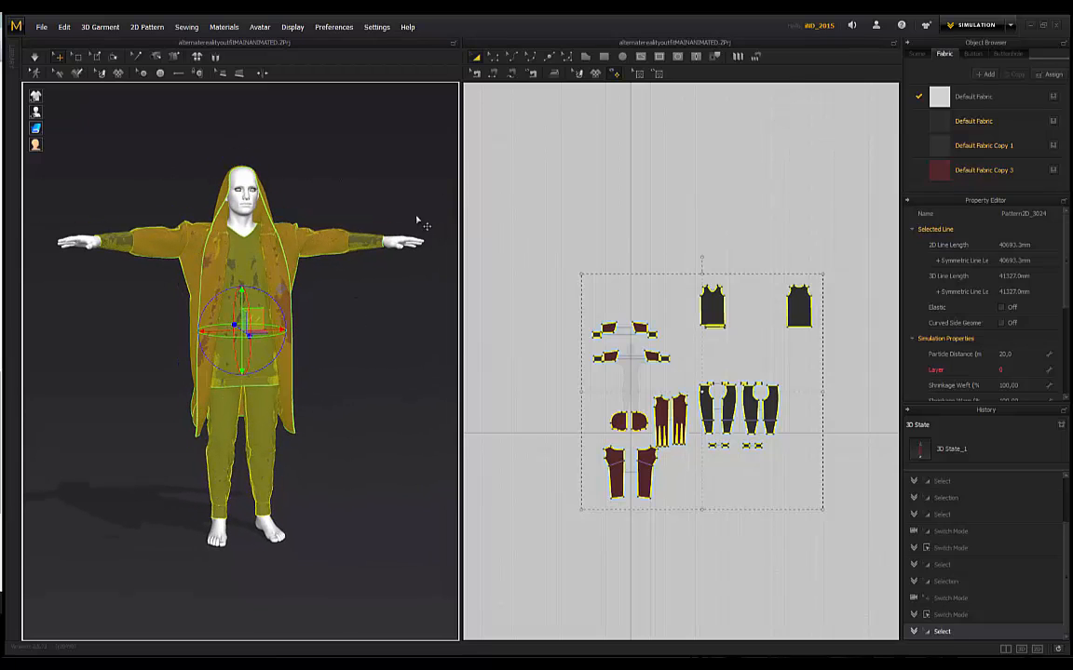
{"action": "scroll", "coordinate": [213, 226], "scroll_direction": "up", "scroll_amount": 1}
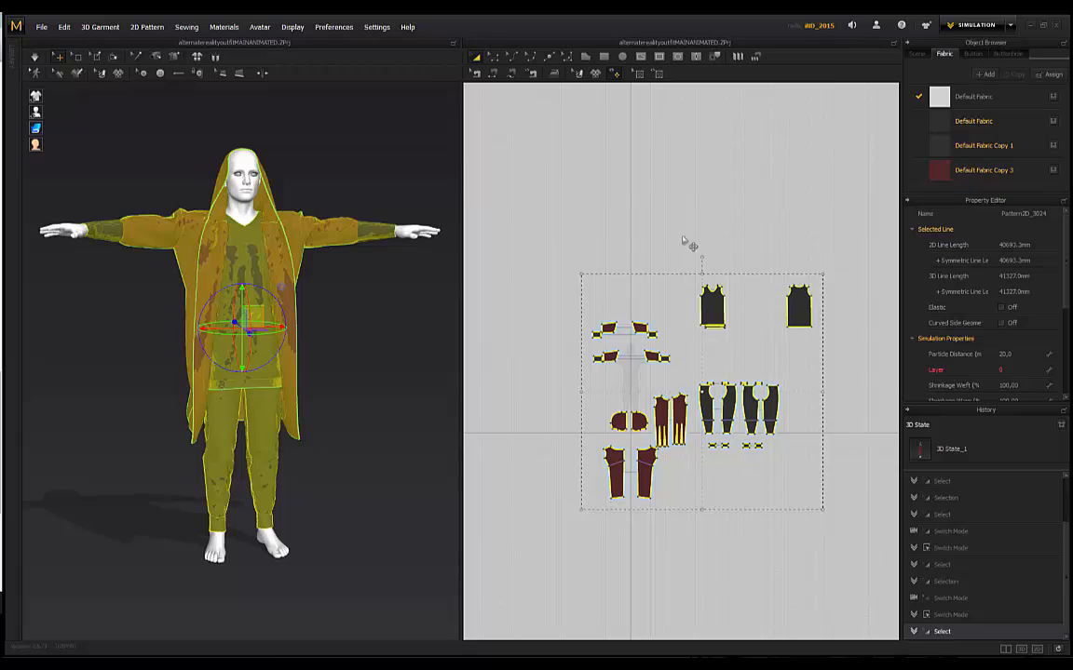
{"action": "left_click", "coordinate": [745, 154]}
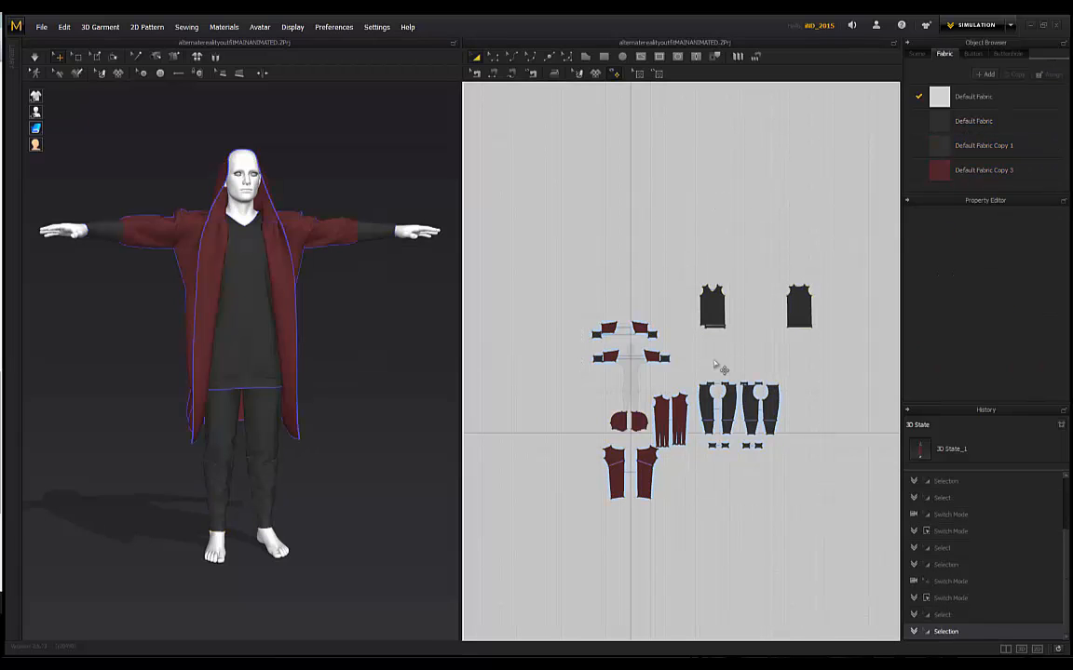
Inspect Default Fabric Copy 3 and the dark Default Fabric, select all the outfit's pattern pieces to see their fabrics, and clear the selection.
{"action": "left_click", "coordinate": [984, 171]}
{"action": "left_click", "coordinate": [975, 121]}
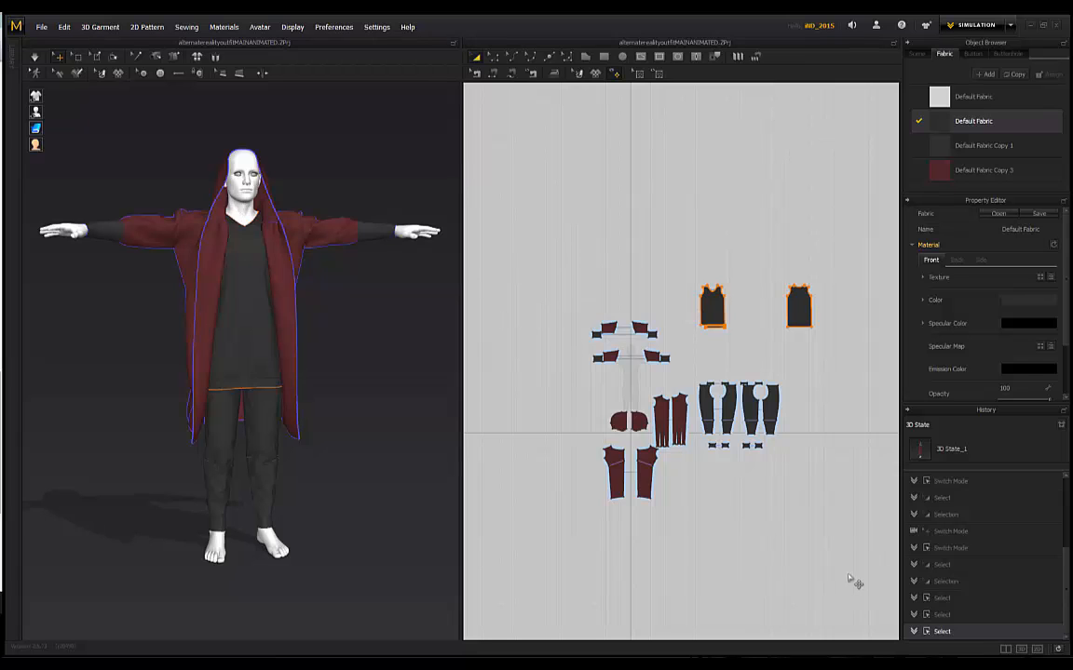
{"action": "left_click_drag", "start_coordinate": [859, 557], "coordinate": [499, 207]}
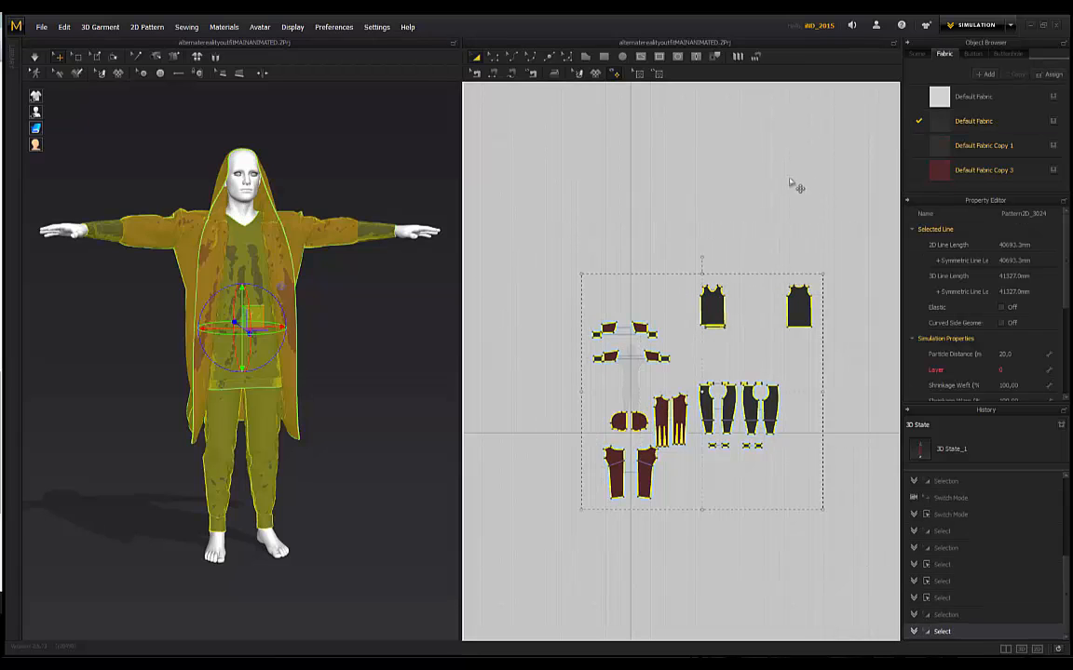
{"action": "left_click", "coordinate": [794, 186]}
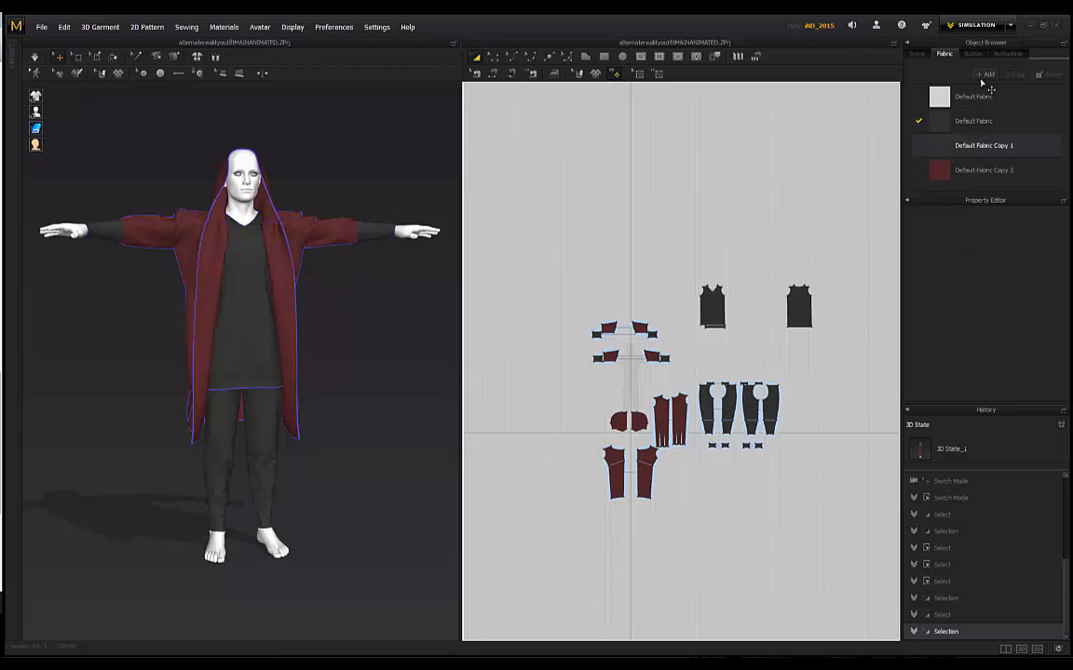
Add a new fabric, view the fabric choices for one trouser-leg pattern without assigning any, and clear the selection.
{"action": "left_click", "coordinate": [985, 74]}
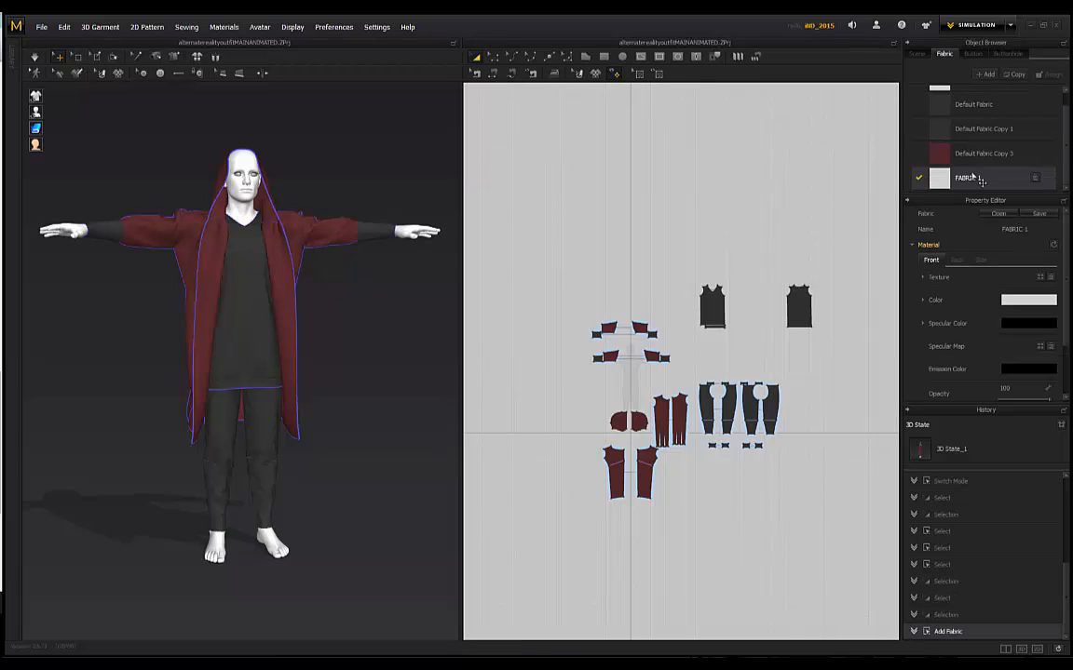
{"action": "left_click", "coordinate": [712, 410]}
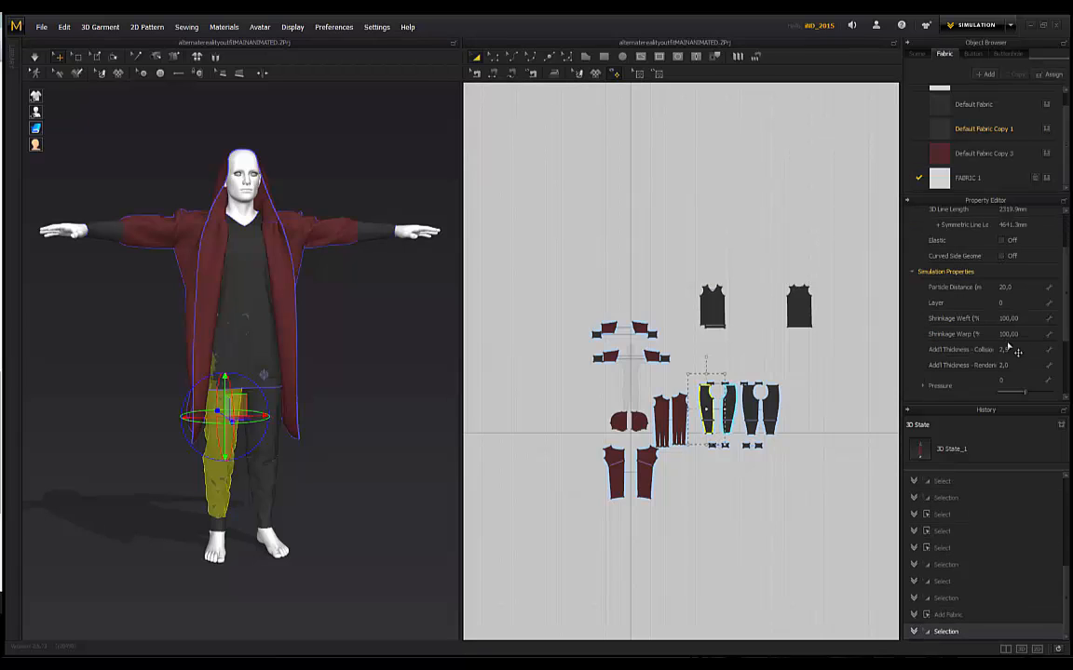
{"action": "scroll", "coordinate": [1014, 352], "scroll_direction": "down", "scroll_amount": 1}
{"action": "left_click", "coordinate": [1029, 387]}
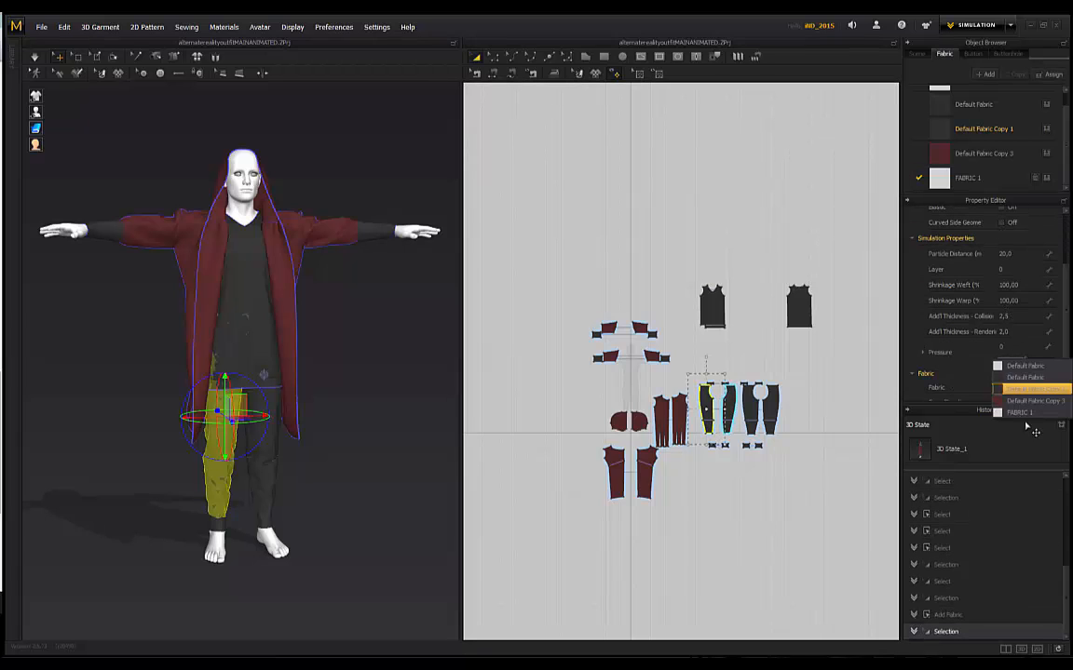
{"action": "left_click", "coordinate": [718, 197]}
{"action": "left_click", "coordinate": [640, 290]}
{"action": "scroll", "coordinate": [834, 472], "scroll_direction": "up", "scroll_amount": 2}
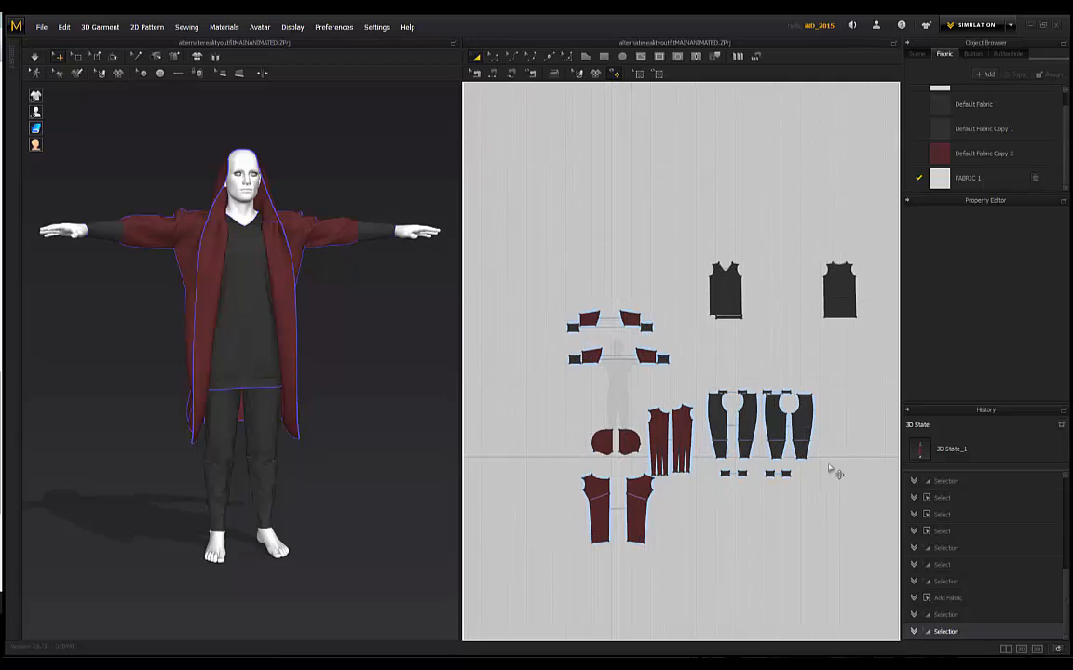
Select all the outfit's 2D pattern pieces and start an OBJ (Selected) export.
{"action": "scroll", "coordinate": [613, 431], "scroll_direction": "down", "scroll_amount": 3}
{"action": "scroll", "coordinate": [773, 503], "scroll_direction": "up", "scroll_amount": 2}
{"action": "scroll", "coordinate": [773, 431], "scroll_direction": "down", "scroll_amount": 2}
{"action": "left_click_drag", "start_coordinate": [833, 520], "coordinate": [545, 196]}
{"action": "left_click", "coordinate": [42, 28]}
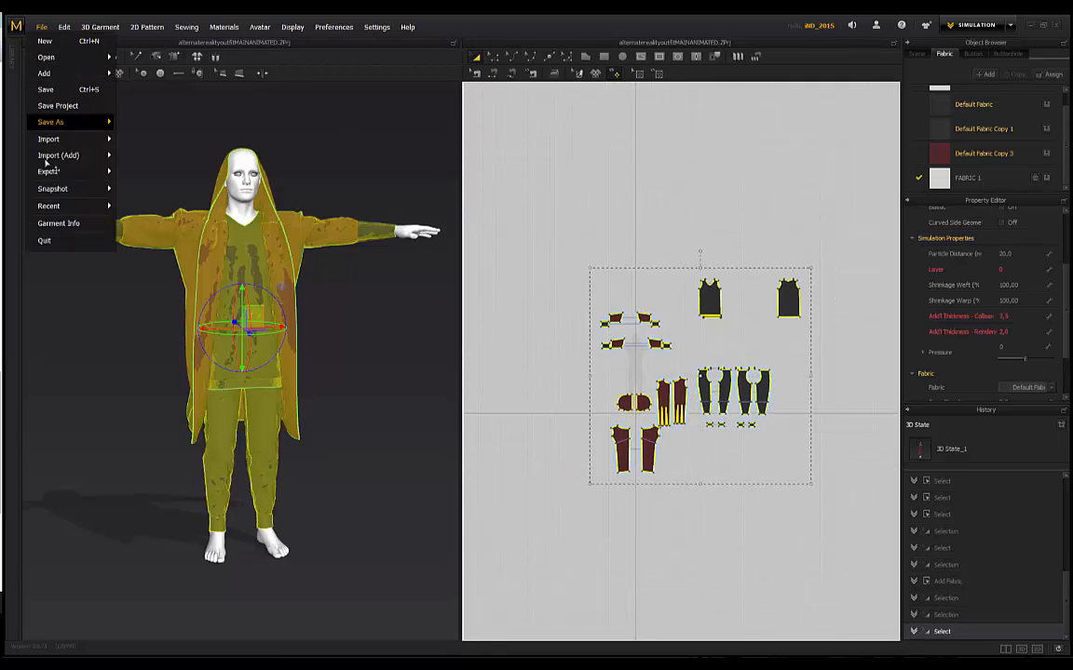
{"action": "mouse_move", "coordinate": [90, 172]}
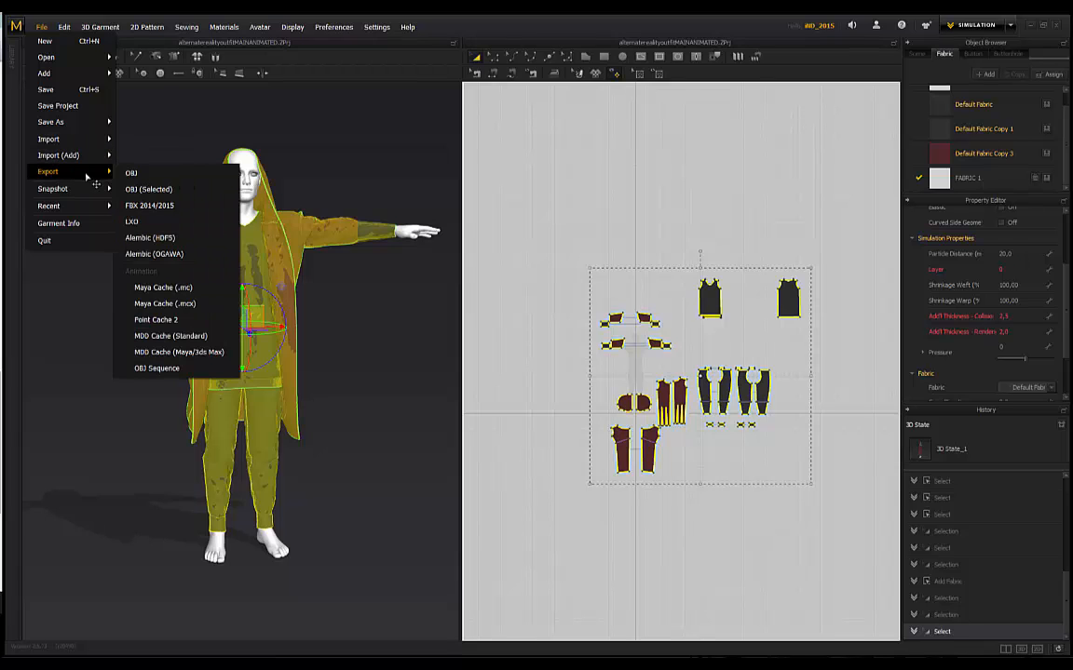
{"action": "left_click", "coordinate": [145, 186]}
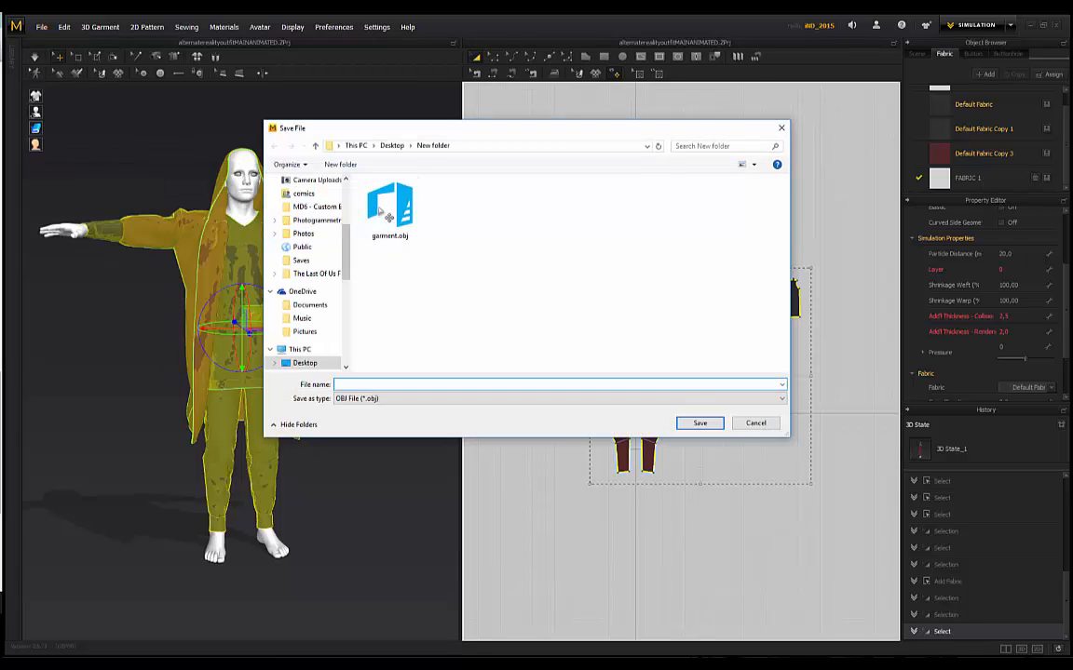
Export the OBJ as garment into TUTORIAL > Files > MDD CACHE FILE FOR GARMENT as a single thick object with unified UV coordinates in cm (DAZ Studio).
{"action": "left_click", "coordinate": [305, 363]}
{"action": "scroll", "coordinate": [559, 307], "scroll_direction": "down", "scroll_amount": 1}
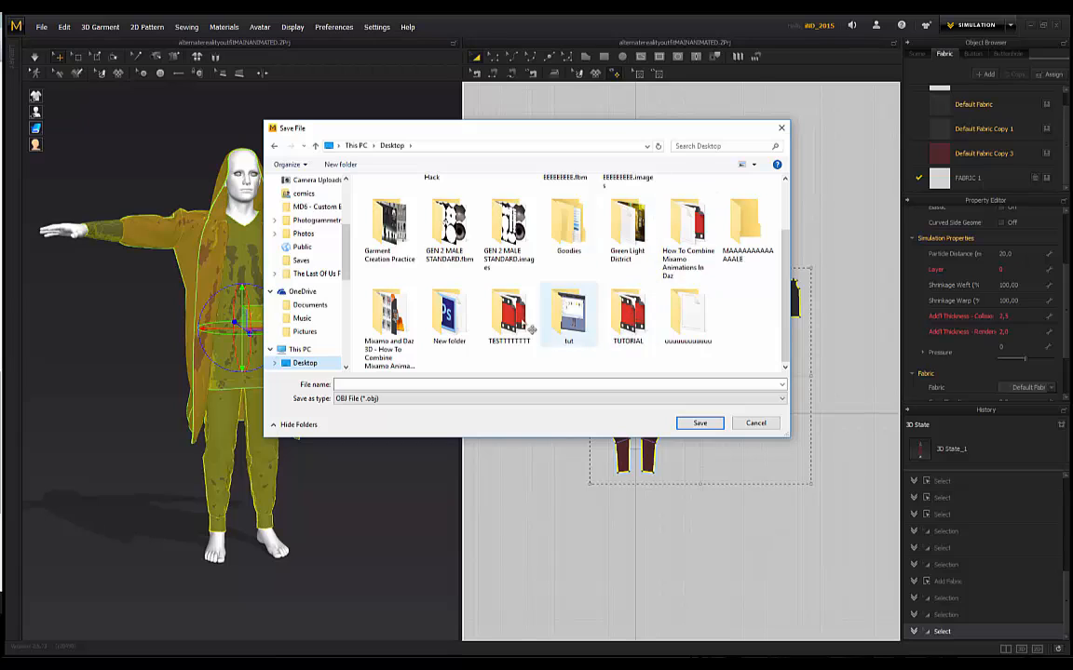
{"action": "double_click", "coordinate": [629, 314]}
{"action": "double_click", "coordinate": [401, 197]}
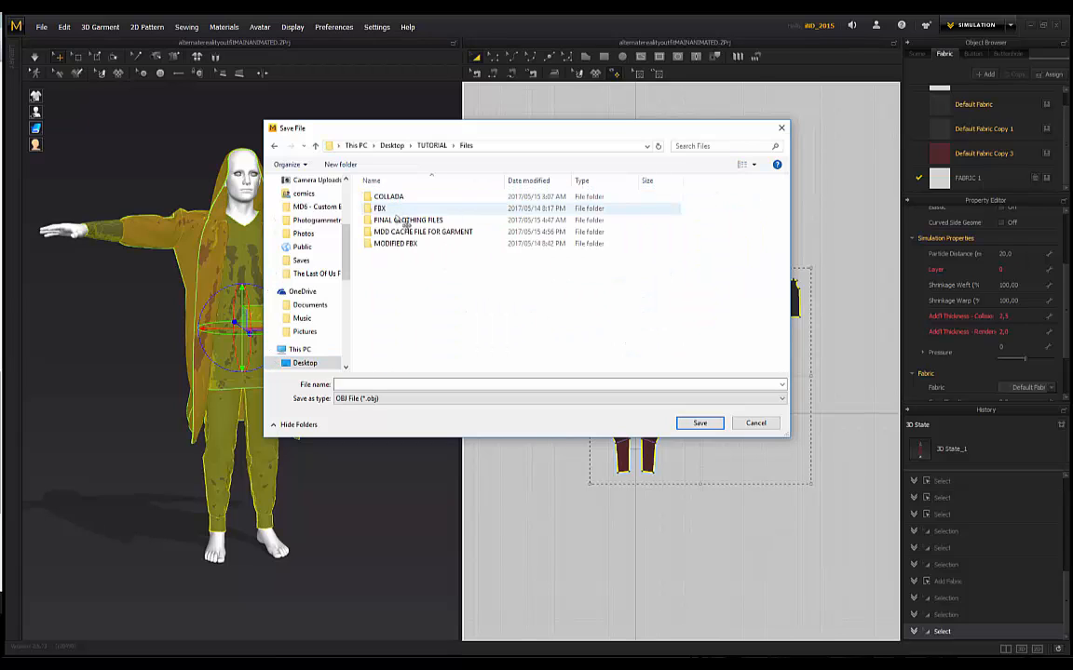
{"action": "double_click", "coordinate": [410, 232]}
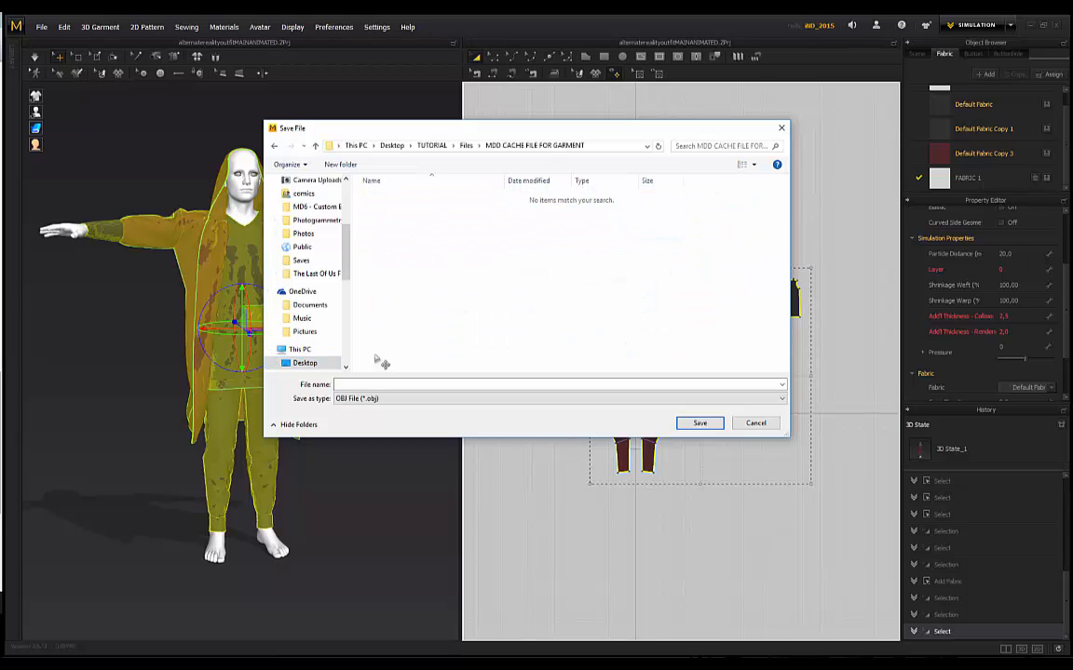
{"action": "left_click", "coordinate": [360, 386]}
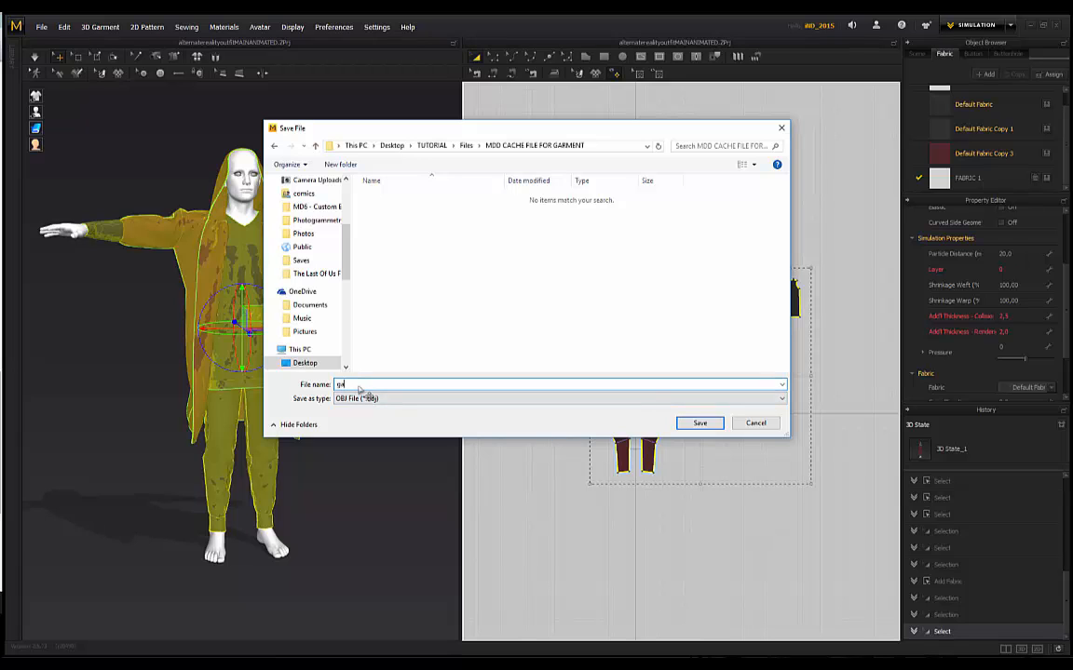
{"action": "left_click", "coordinate": [698, 424]}
{"action": "left_click_drag", "start_coordinate": [485, 224], "coordinate": [453, 220]}
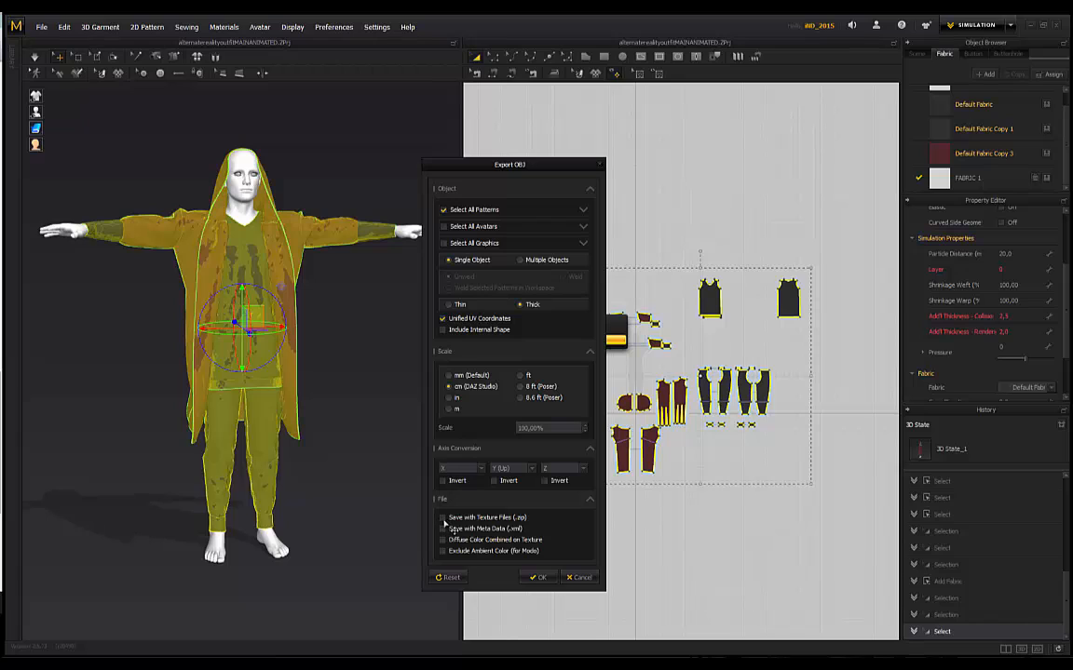
{"action": "left_click", "coordinate": [540, 578]}
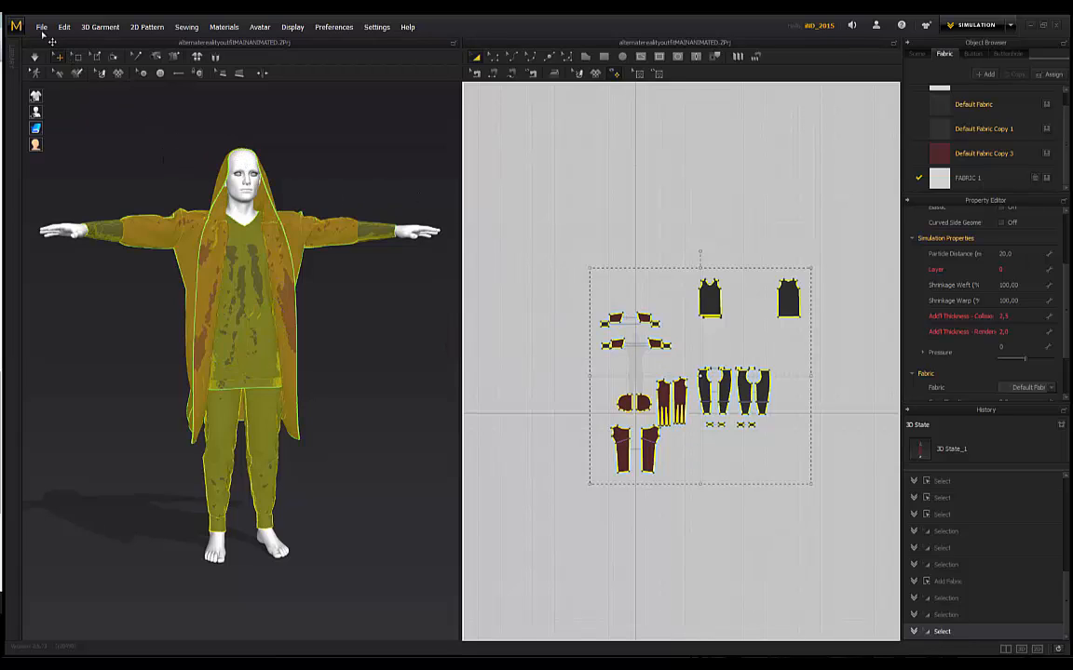
Start an MDD Cache (Standard) export and open Desktop > TUTORIAL > Files > MDD CACHE FILE FOR GARMENT as its destination.
{"action": "left_click", "coordinate": [42, 29]}
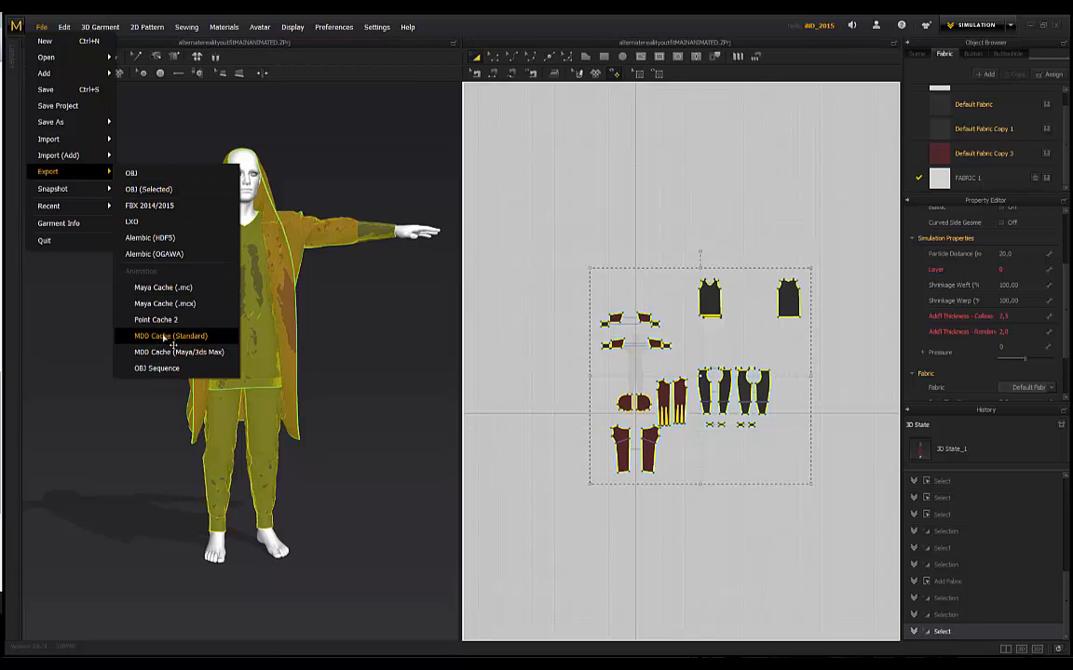
{"action": "left_click", "coordinate": [167, 339]}
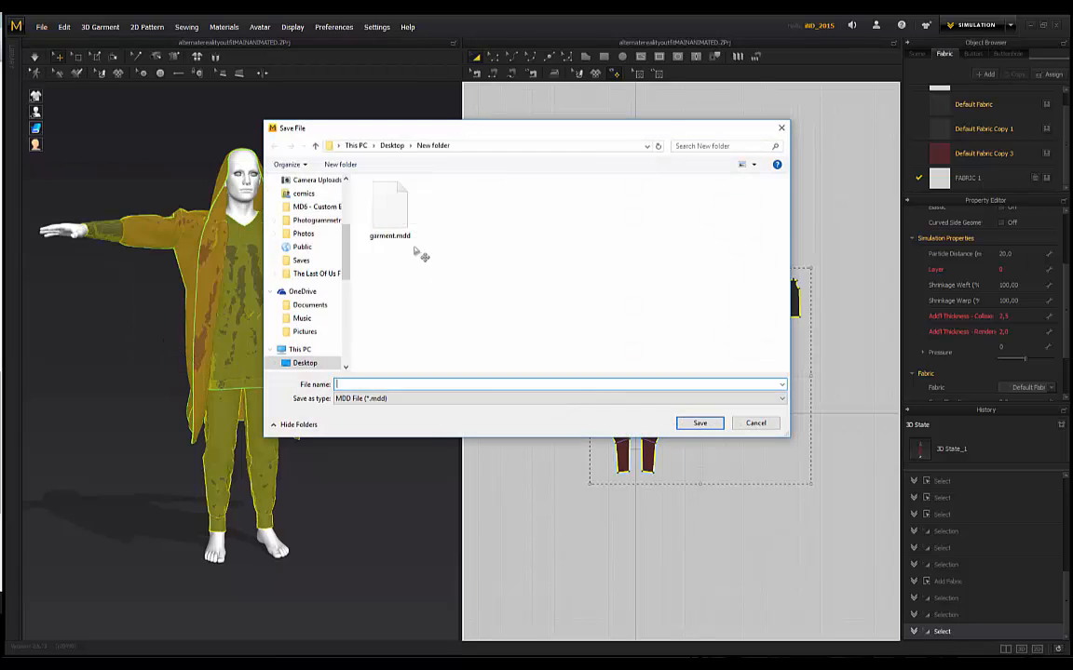
{"action": "left_click", "coordinate": [317, 365]}
{"action": "scroll", "coordinate": [521, 261], "scroll_direction": "down", "scroll_amount": 1}
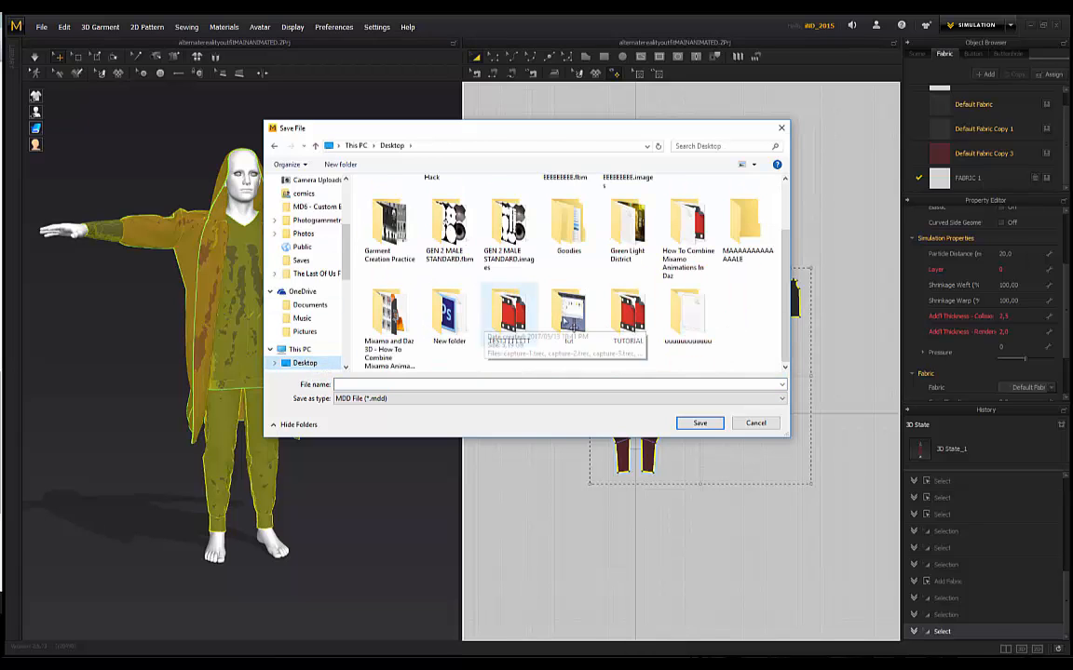
{"action": "double_click", "coordinate": [565, 282]}
{"action": "double_click", "coordinate": [381, 197]}
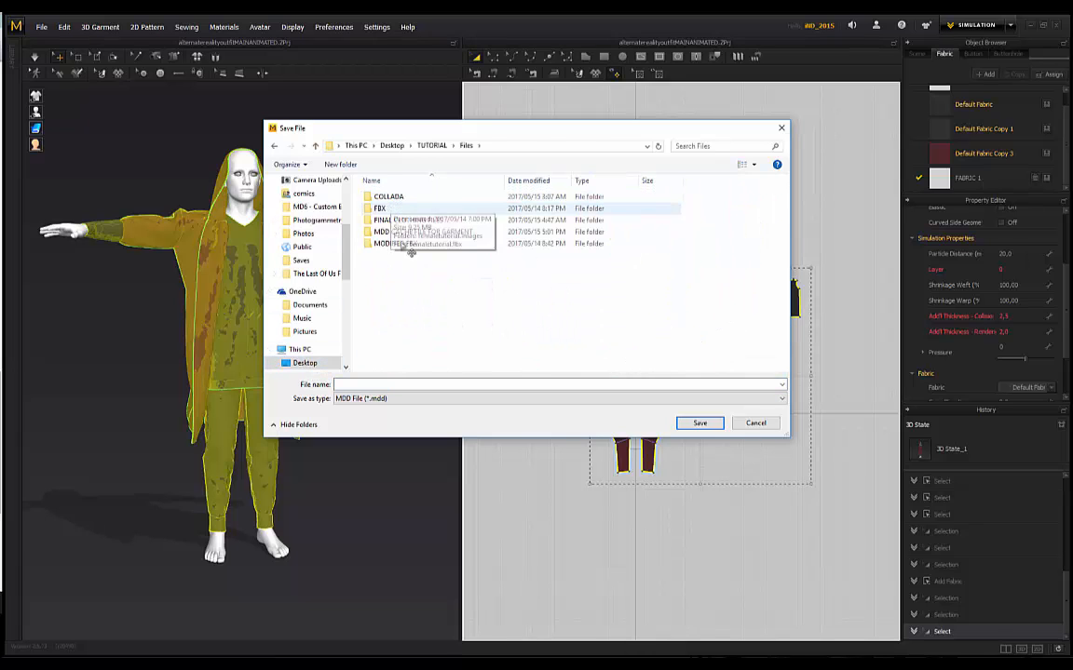
{"action": "double_click", "coordinate": [419, 233]}
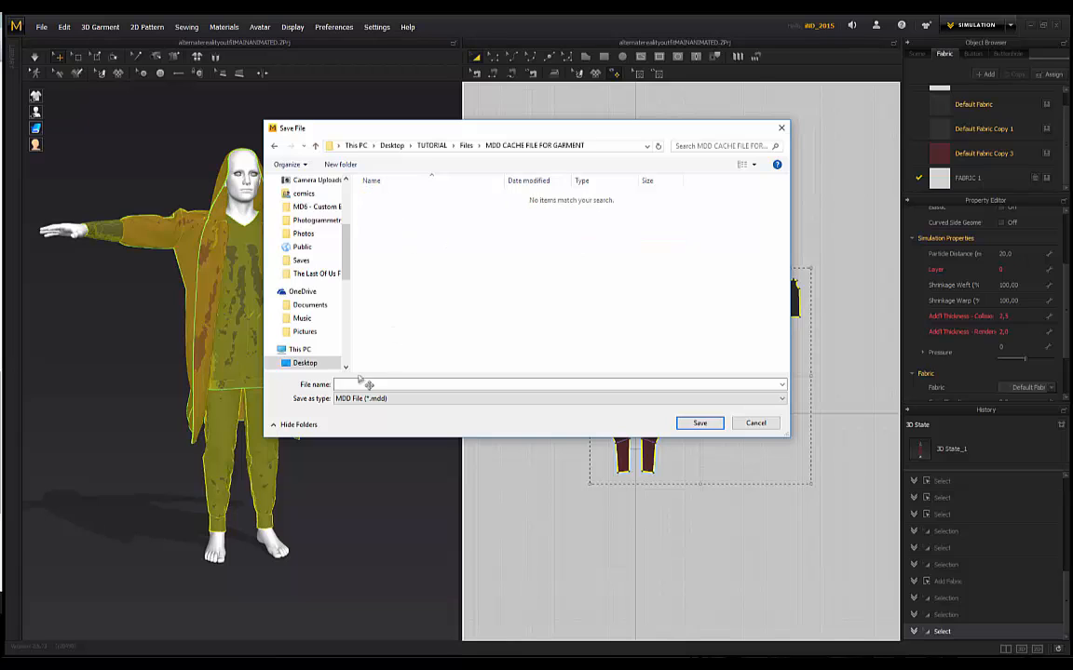
Name the MDD cache garment and export it as a single thick object in cm (DAZ Studio) for the entire animation region, with texture files.
{"action": "left_click", "coordinate": [363, 385]}
{"action": "type", "text": "ga"}
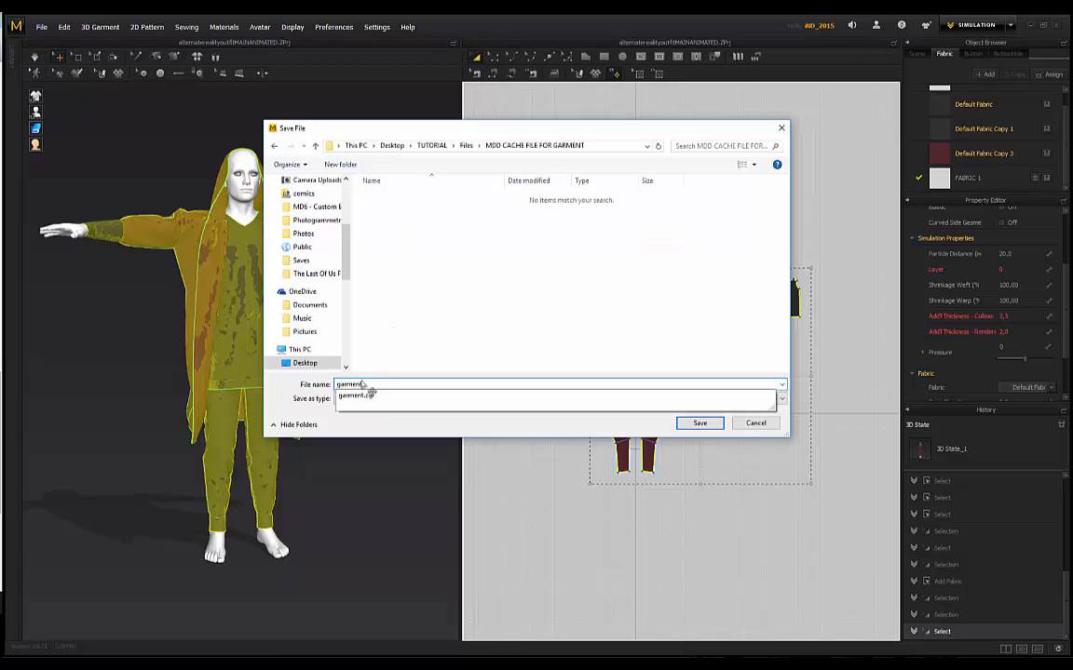
{"action": "type", "text": "rment"}
{"action": "left_click", "coordinate": [699, 422]}
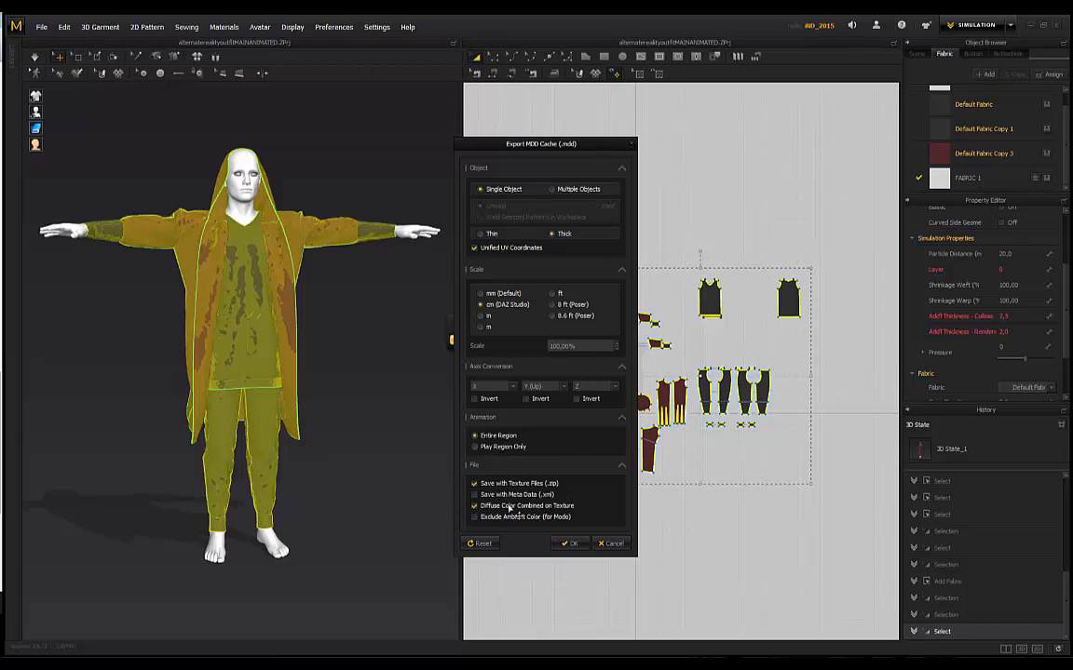
{"action": "left_click", "coordinate": [571, 543]}
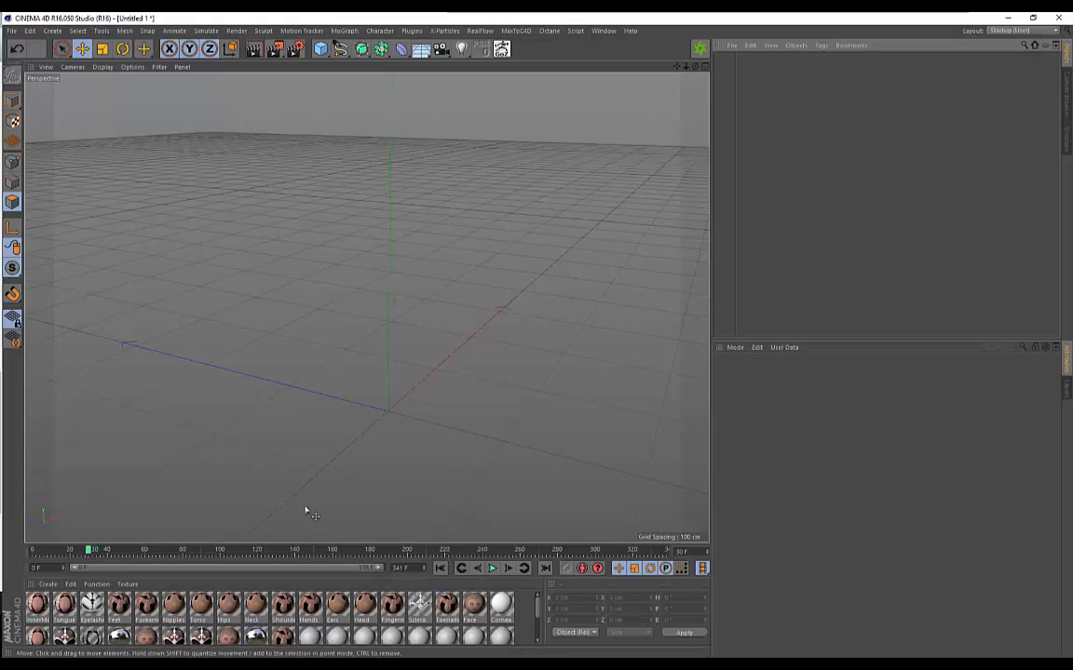
Switch to Cinema 4D and remove all unused materials from the scene.
{"action": "left_click", "coordinate": [97, 585]}
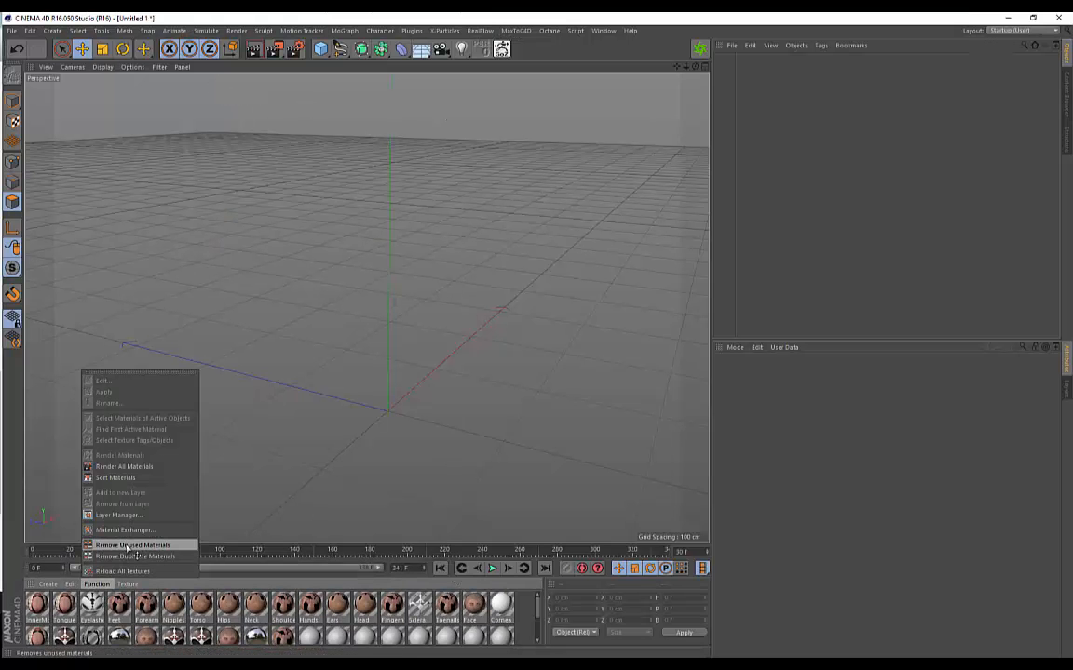
{"action": "left_click", "coordinate": [130, 544]}
Start merging an object into the scene and browse to Desktop > TUTORIAL > Files > MDD CACHE FILE FOR GARMENT.
{"action": "left_click", "coordinate": [732, 45]}
{"action": "left_click", "coordinate": [755, 65]}
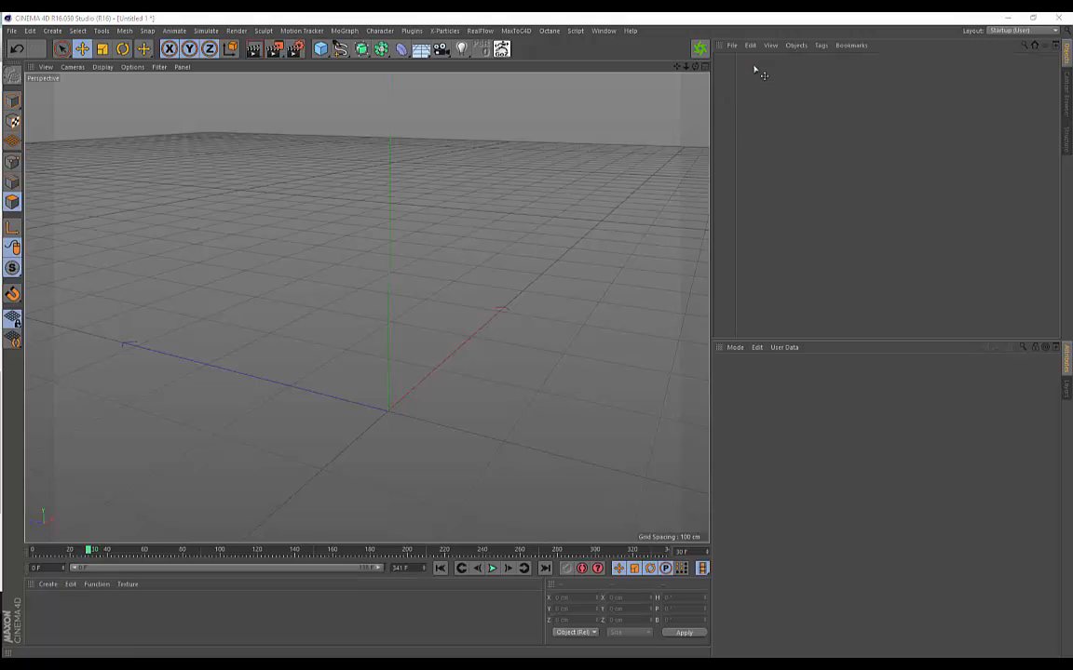
{"action": "left_click", "coordinate": [434, 384]}
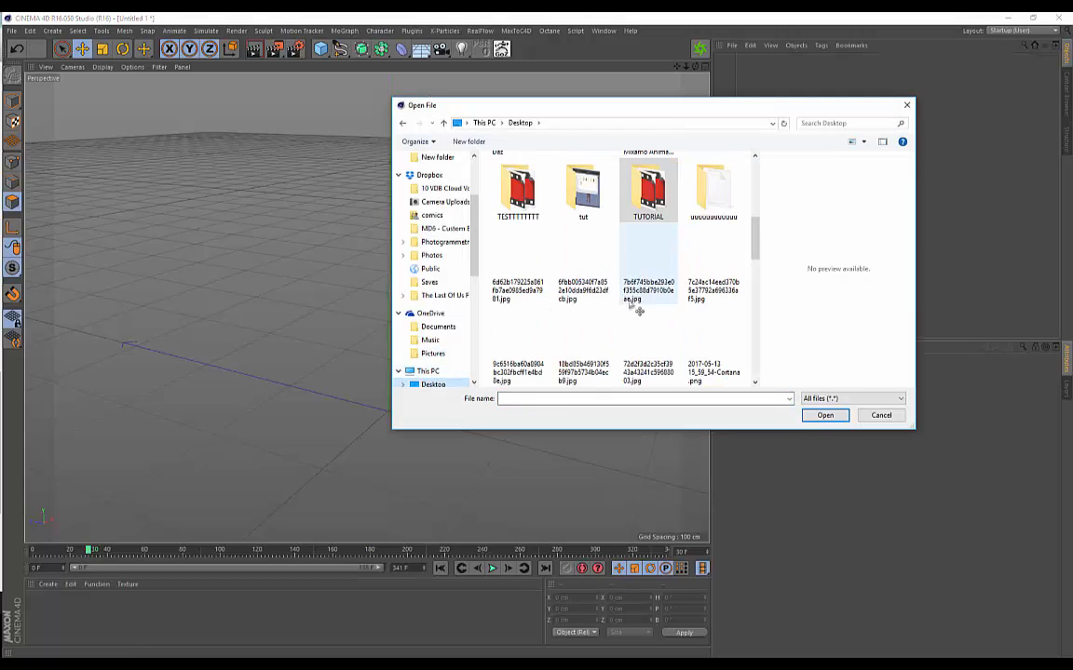
{"action": "double_click", "coordinate": [646, 189]}
{"action": "double_click", "coordinate": [518, 175]}
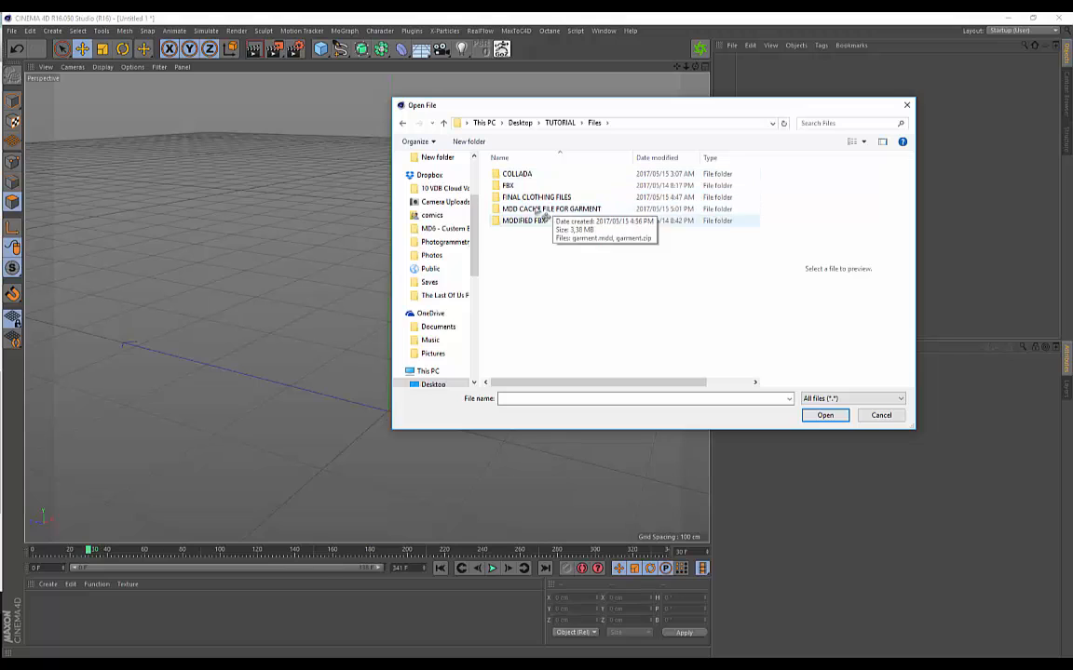
{"action": "double_click", "coordinate": [538, 212]}
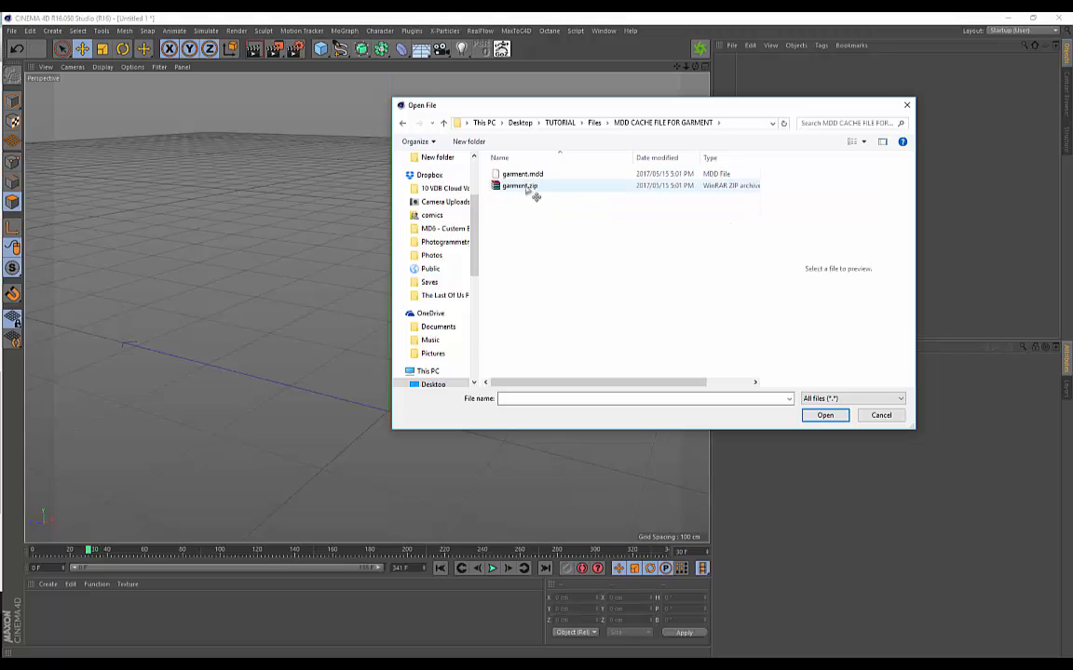
In File Explorer, extract garment.zip into the MDD CACHE FILE FOR GARMENT folder.
{"action": "left_click", "coordinate": [234, 663]}
{"action": "double_click", "coordinate": [198, 235]}
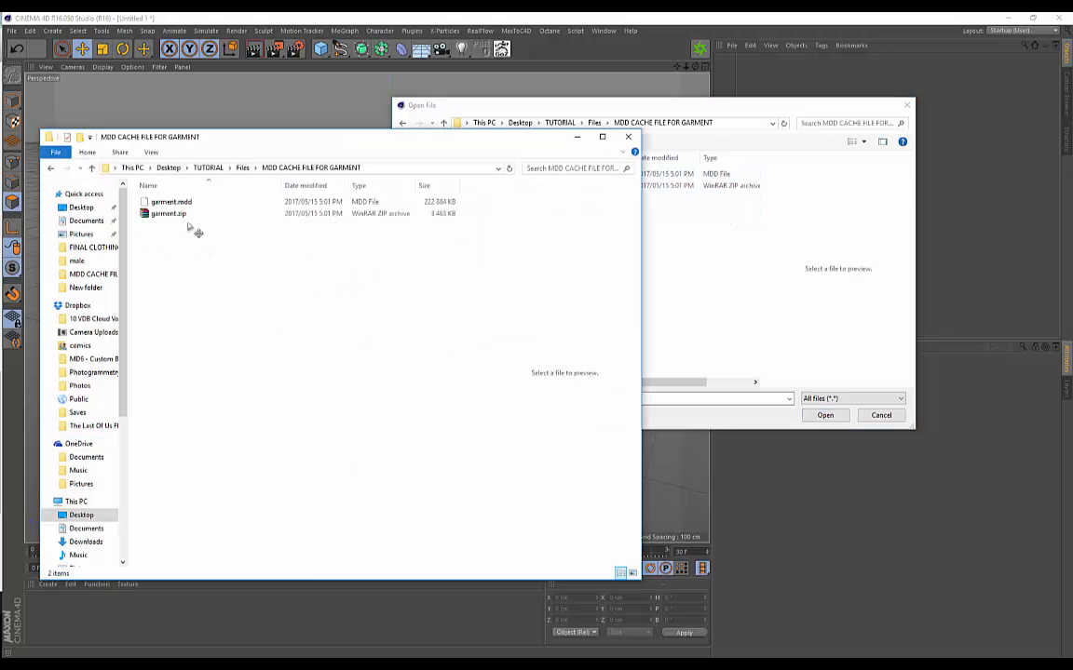
{"action": "left_click", "coordinate": [191, 215]}
{"action": "right_click", "coordinate": [184, 214]}
{"action": "left_click", "coordinate": [131, 271]}
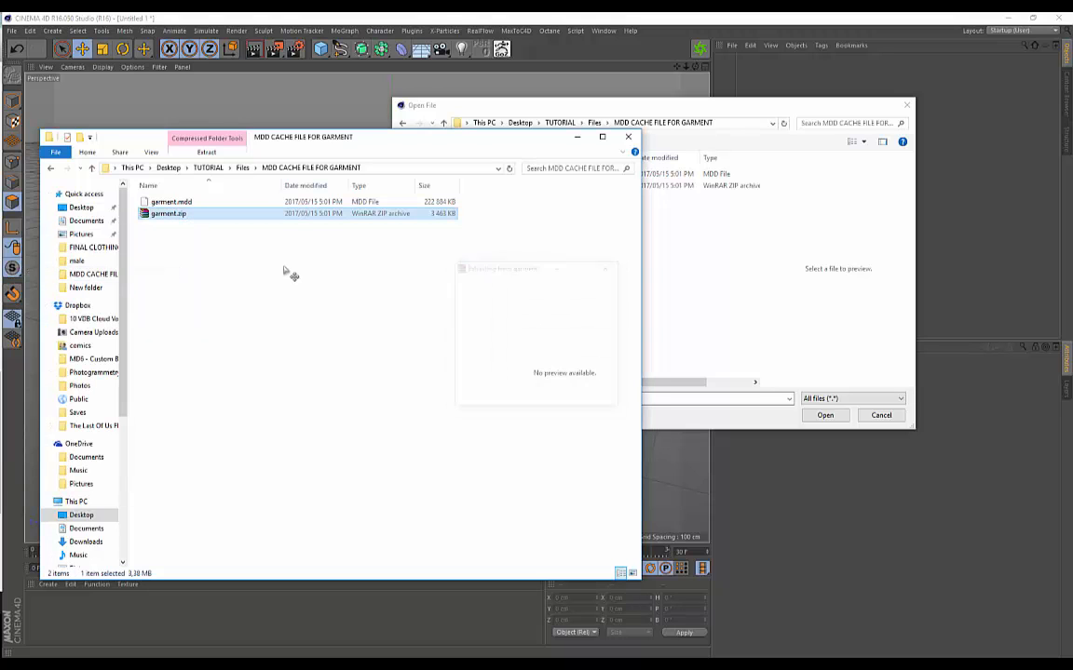
Back in Cinema 4D, merge garment.obj into the scene with an import scale of 1 centimeter.
{"action": "left_click", "coordinate": [697, 289]}
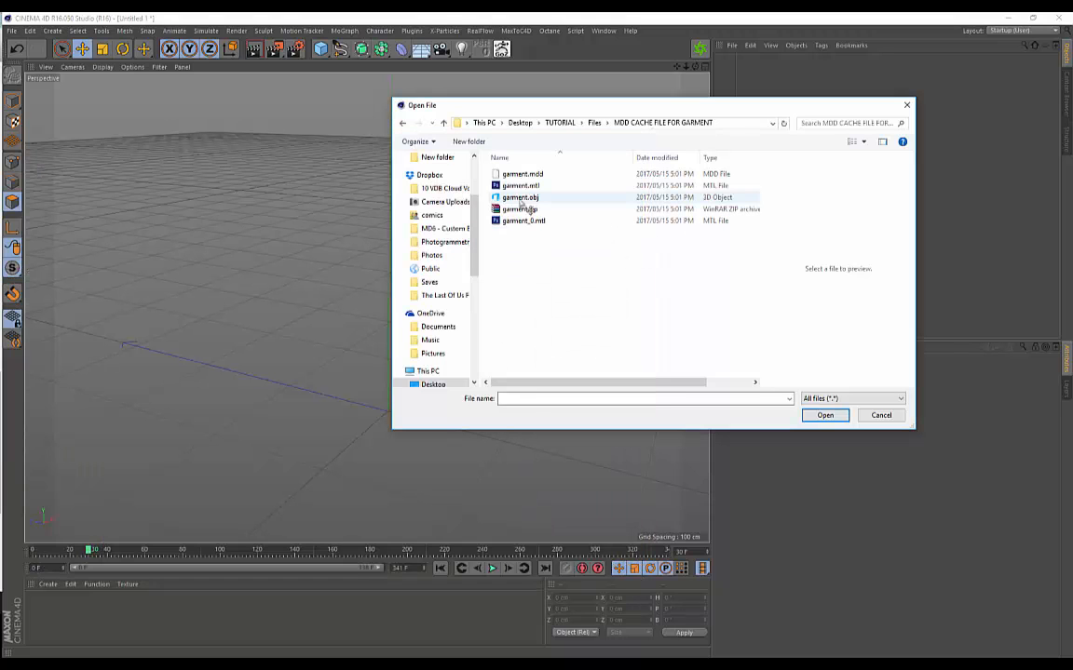
{"action": "left_click", "coordinate": [518, 197]}
{"action": "left_click", "coordinate": [827, 419]}
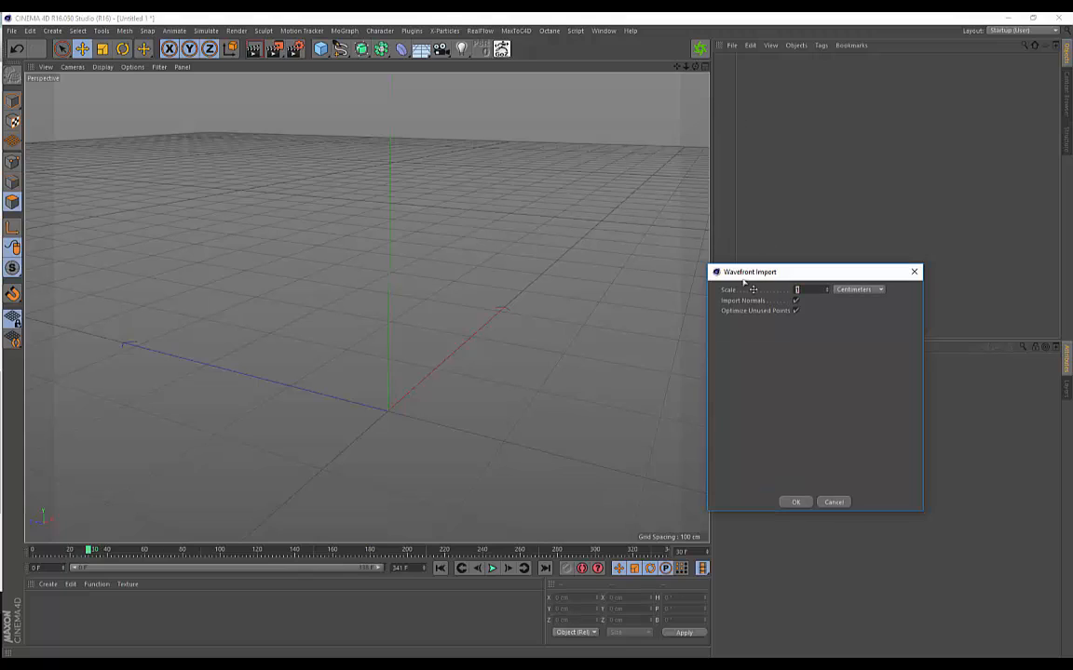
{"action": "left_click_drag", "start_coordinate": [755, 281], "coordinate": [499, 153]}
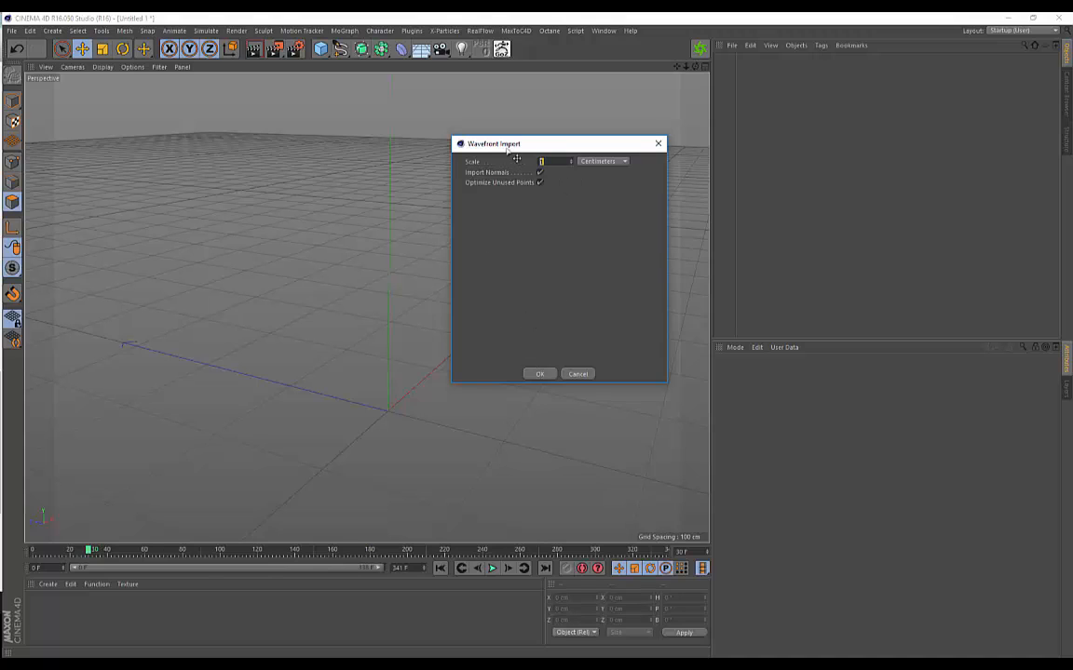
{"action": "left_click_drag", "start_coordinate": [508, 149], "coordinate": [368, 162]}
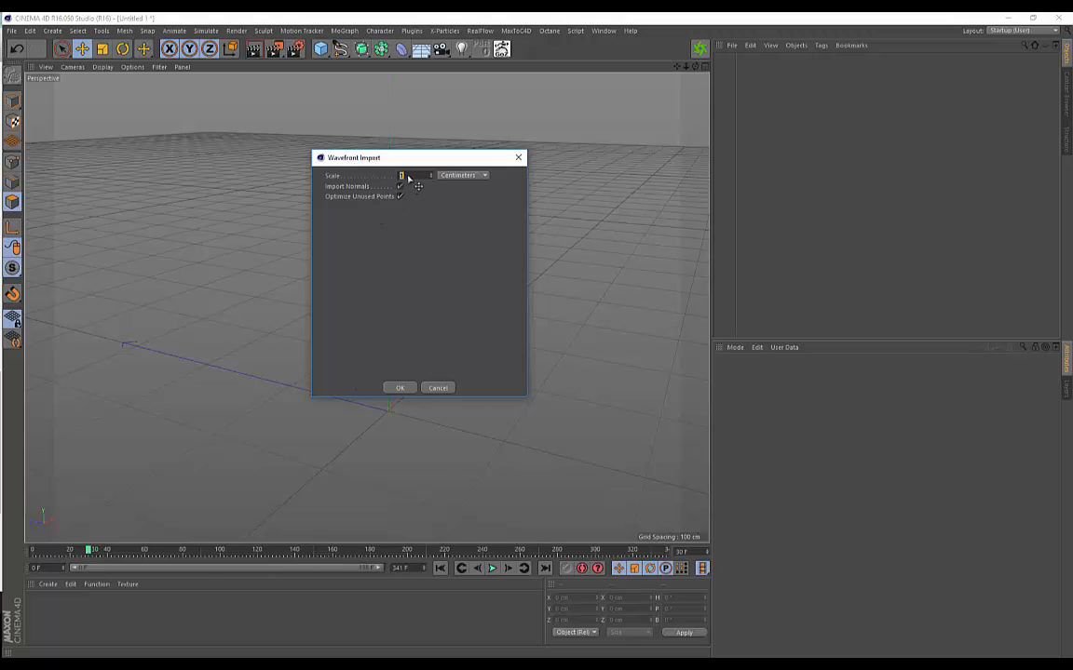
{"action": "left_click", "coordinate": [400, 388]}
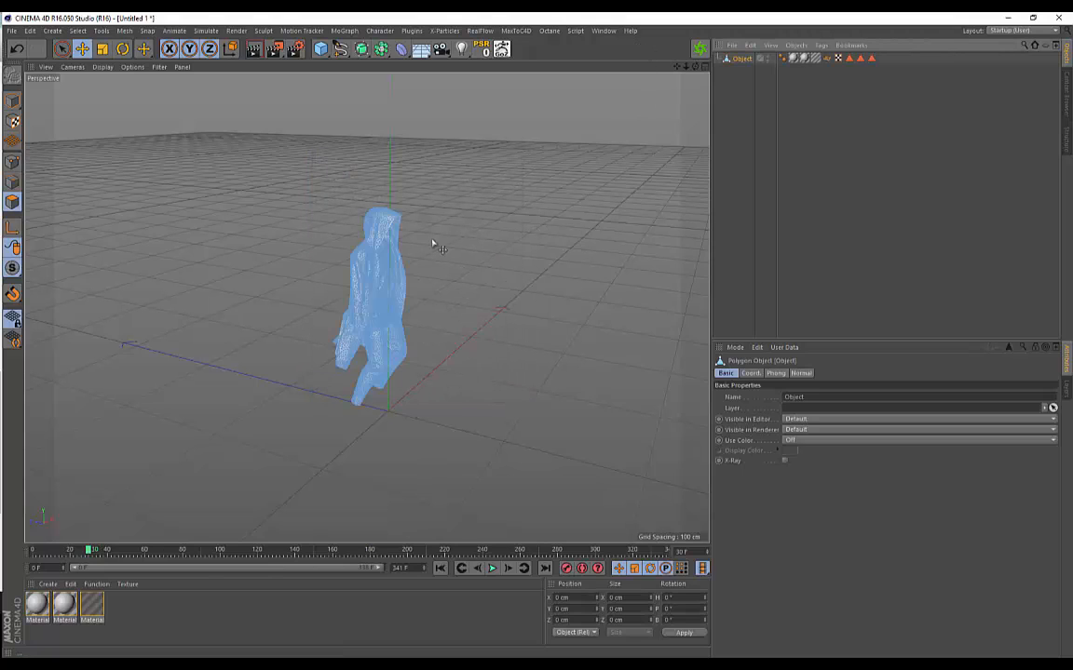
Examine which garment parts each of the imported object's three polygon selections covers, viewing the outfit from several angles.
{"action": "scroll", "coordinate": [395, 305], "scroll_direction": "up", "scroll_amount": 2}
{"action": "left_click_drag", "start_coordinate": [480, 254], "coordinate": [487, 230], "text": "alt"}
{"action": "scroll", "coordinate": [485, 231], "scroll_direction": "up", "scroll_amount": 2}
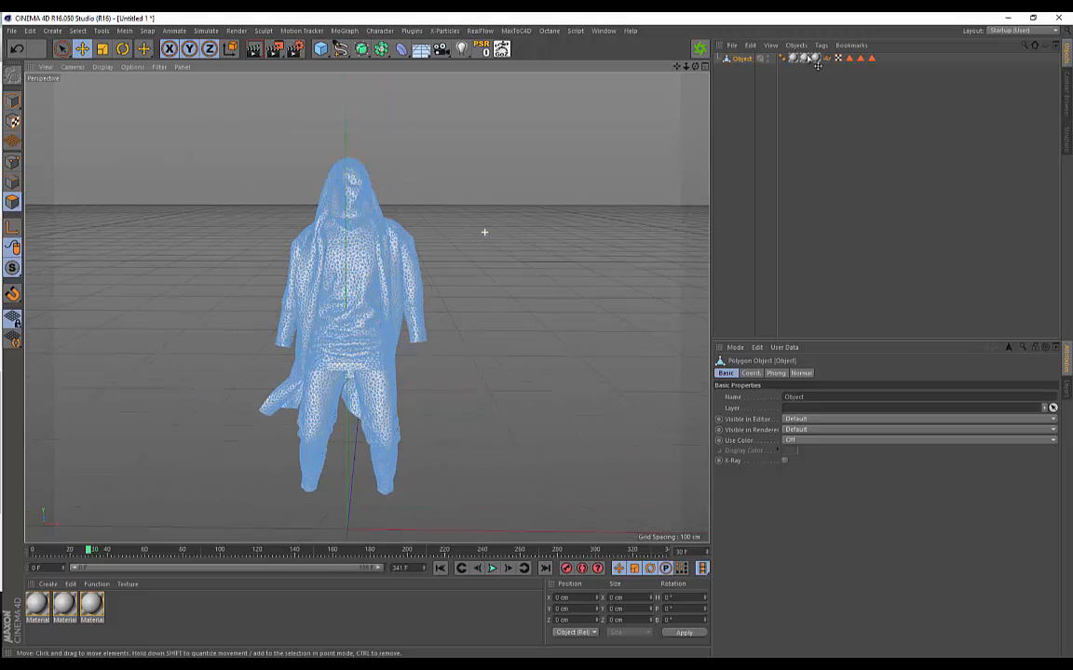
{"action": "left_click", "coordinate": [848, 57]}
{"action": "scroll", "coordinate": [524, 220], "scroll_direction": "up", "scroll_amount": 2}
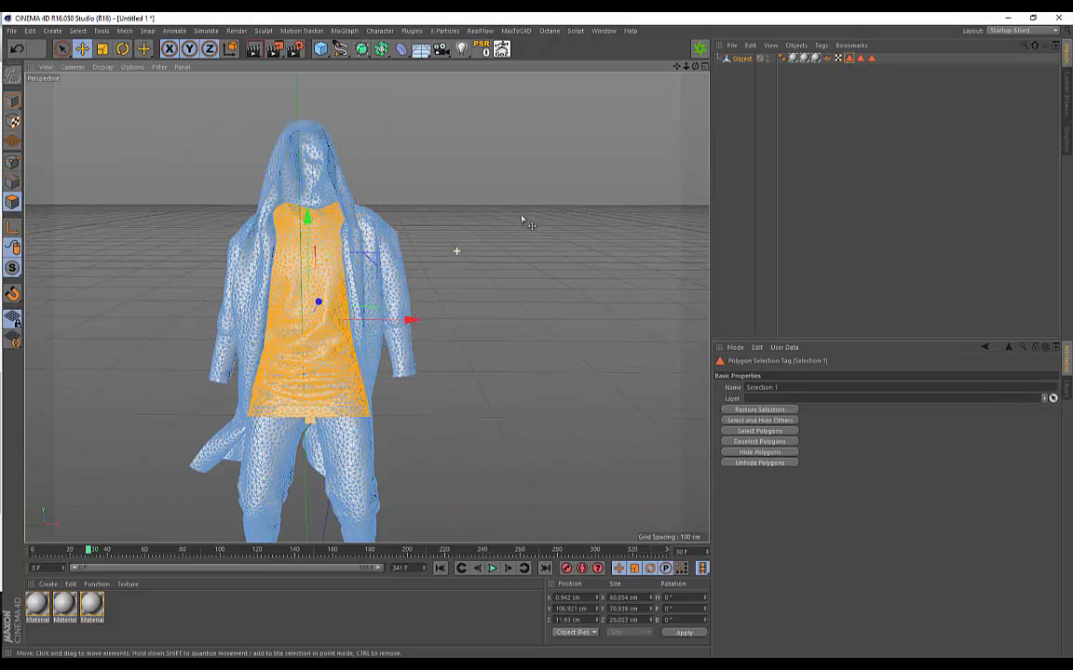
{"action": "left_click_drag", "start_coordinate": [524, 220], "coordinate": [477, 199], "text": "alt"}
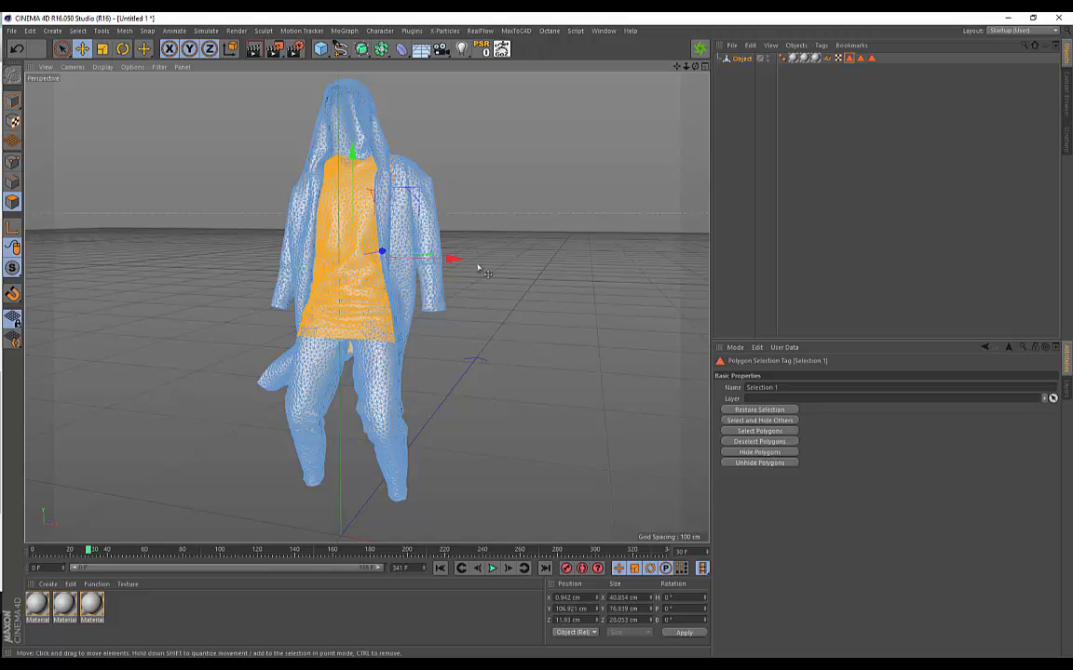
{"action": "left_click", "coordinate": [870, 58]}
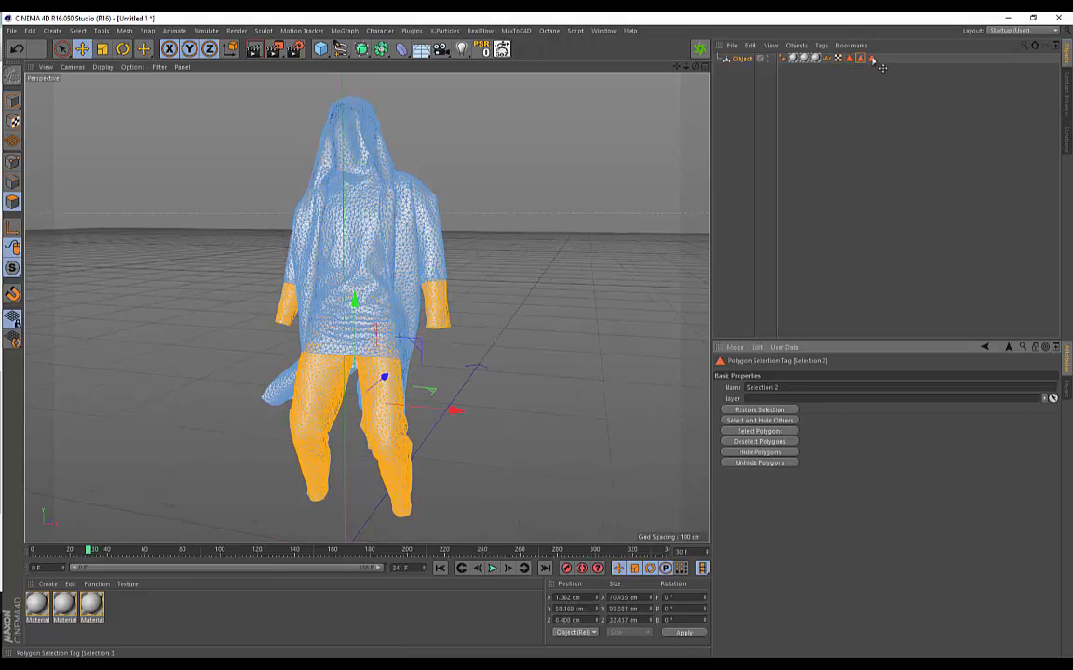
{"action": "left_click", "coordinate": [860, 58]}
{"action": "left_click_drag", "start_coordinate": [510, 159], "coordinate": [536, 184], "text": "alt"}
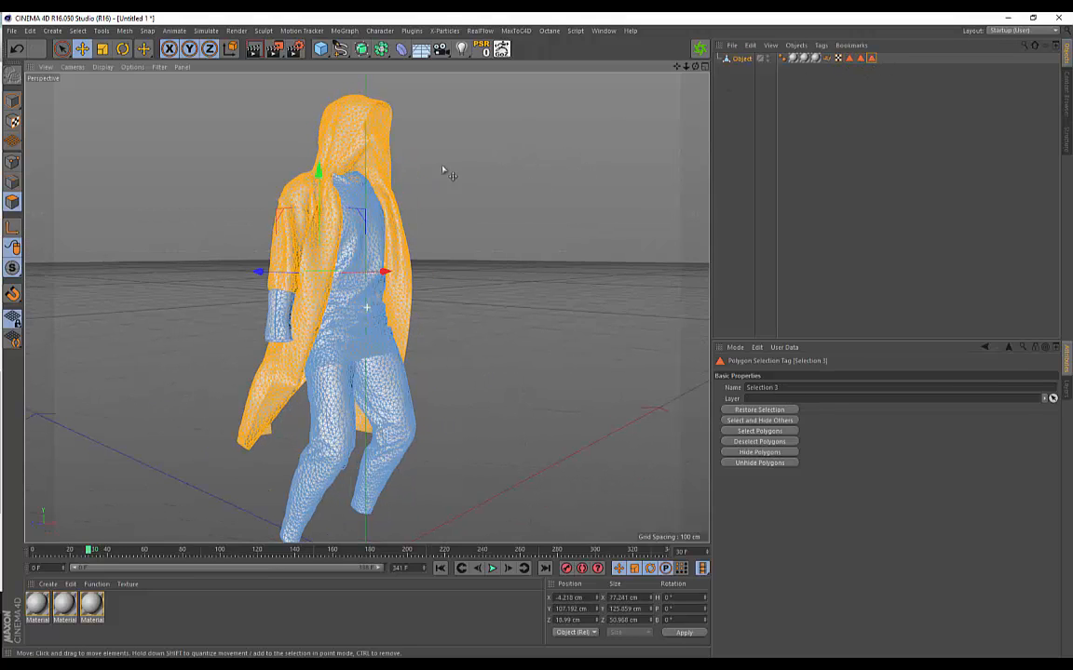
{"action": "left_click_drag", "start_coordinate": [443, 171], "coordinate": [270, 184], "text": "alt"}
{"action": "mouse_move", "coordinate": [503, 197]}
{"action": "left_mouse_down", "text": "alt"}
{"action": "mouse_move", "coordinate": [363, 181]}
{"action": "mouse_move", "coordinate": [475, 189]}
{"action": "mouse_move", "coordinate": [507, 203]}
{"action": "left_mouse_up", "text": "alt"}
{"action": "left_click", "coordinate": [487, 205]}
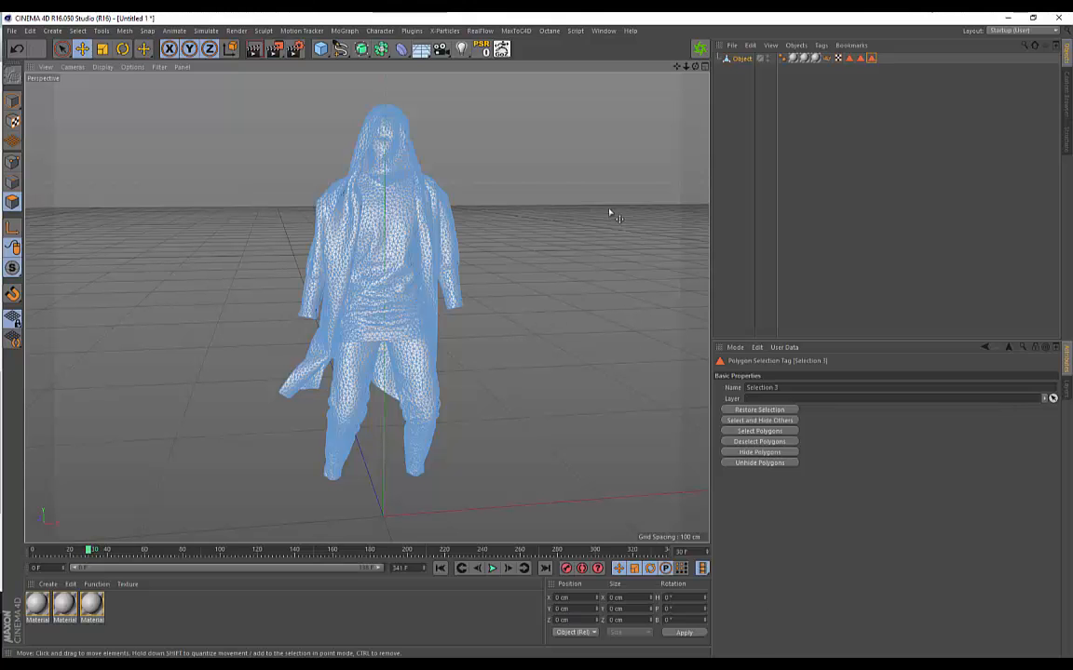
{"action": "left_click_drag", "start_coordinate": [548, 187], "coordinate": [607, 201], "text": "alt"}
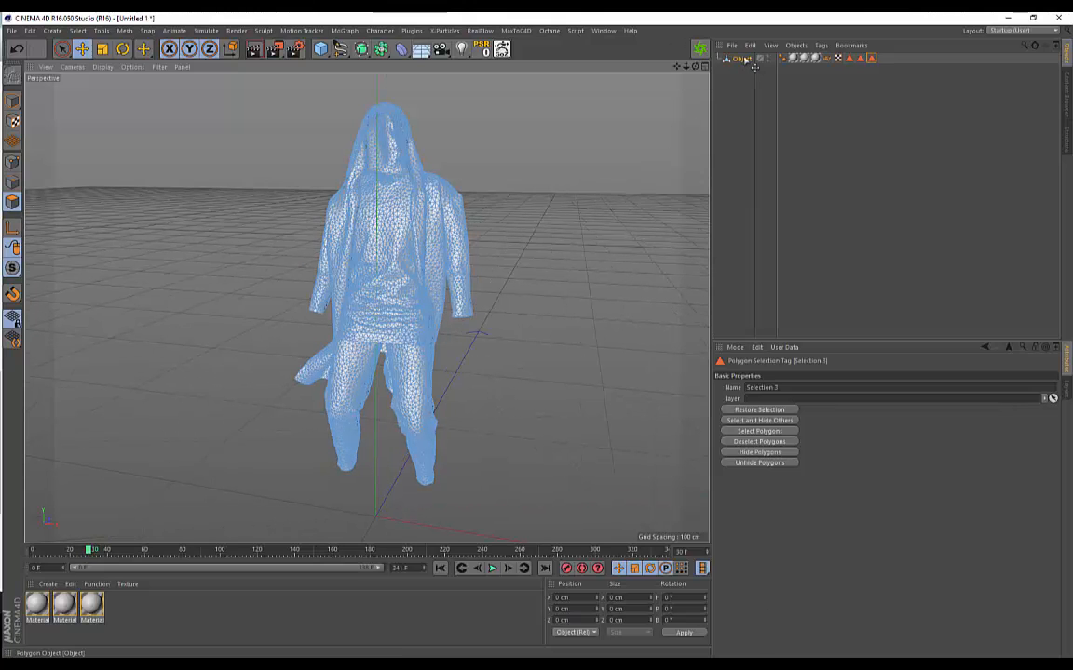
Import garment.mdd onto the garment object with RiptidePro, starting at the current frame with a mesh scale factor of 1.
{"action": "left_click", "coordinate": [746, 58]}
{"action": "left_click_drag", "start_coordinate": [511, 180], "coordinate": [492, 80], "text": "alt"}
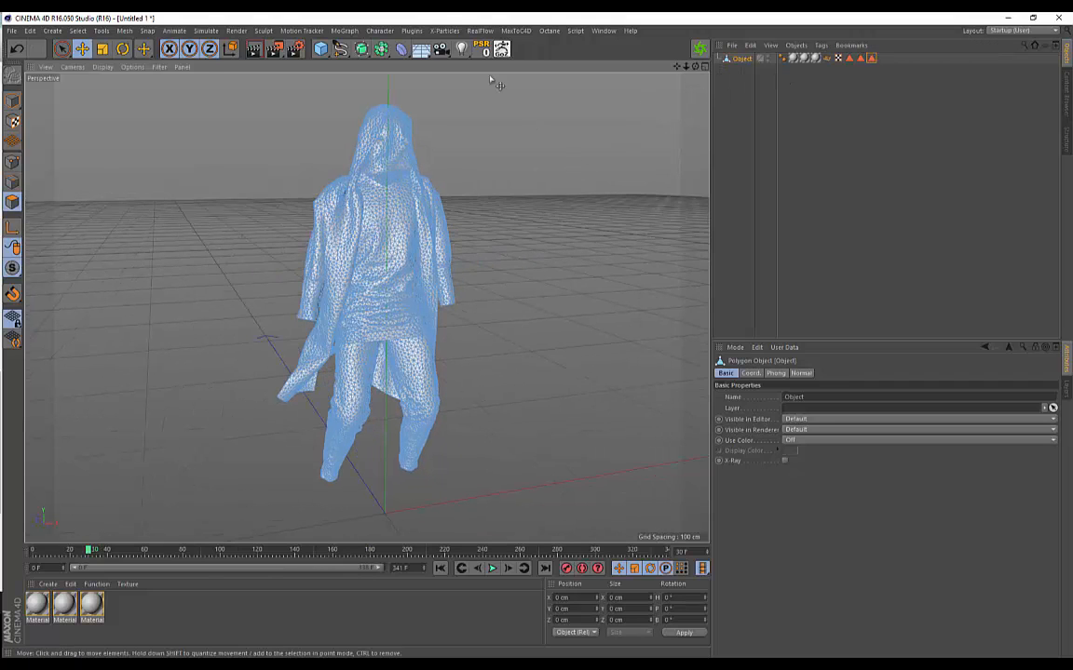
{"action": "left_click", "coordinate": [411, 30]}
{"action": "mouse_move", "coordinate": [448, 121]}
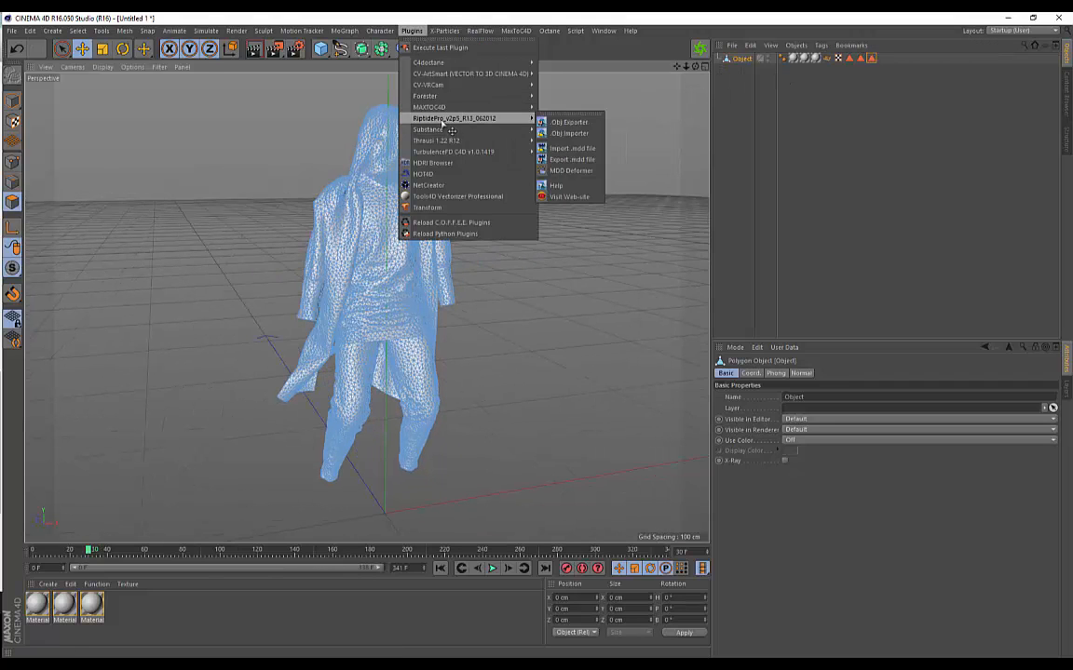
{"action": "left_click", "coordinate": [575, 149]}
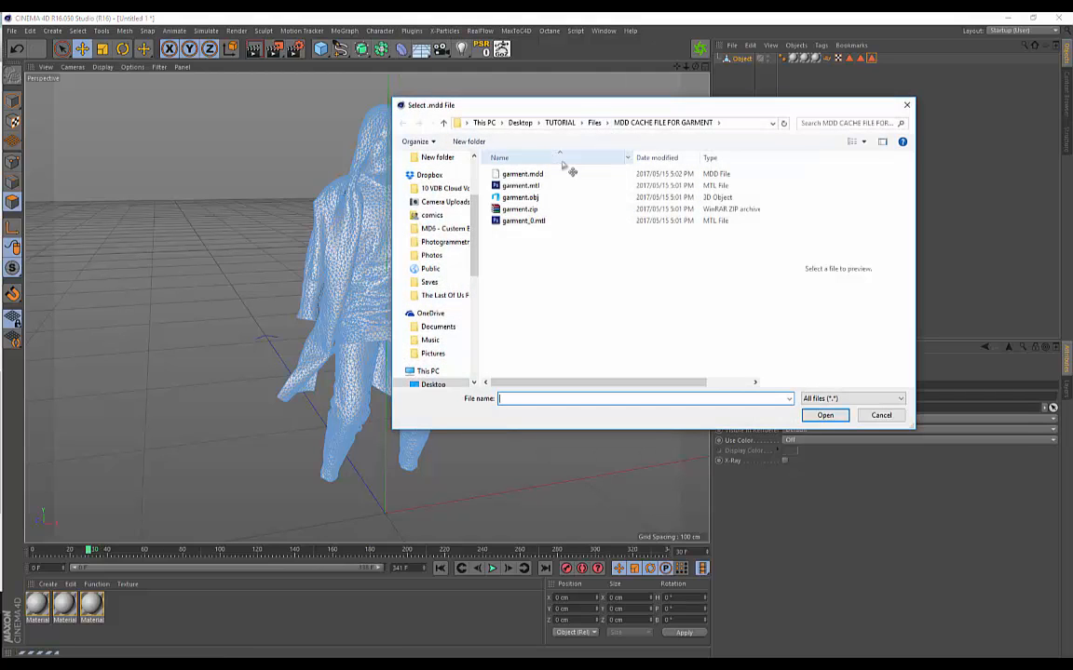
{"action": "left_click", "coordinate": [523, 175]}
{"action": "double_click", "coordinate": [522, 174]}
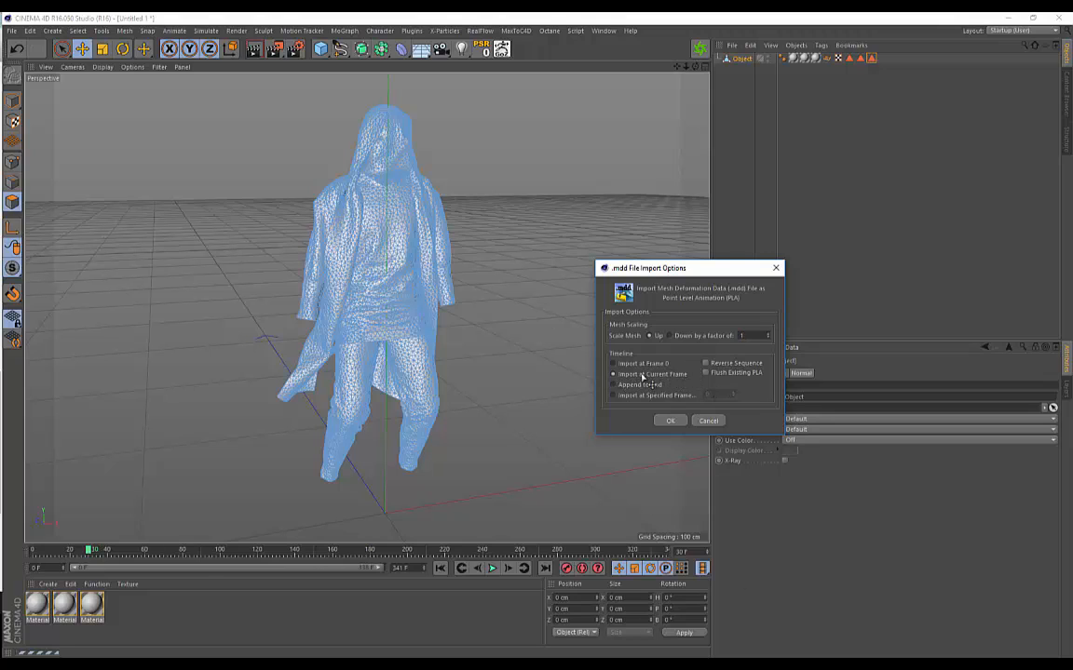
{"action": "left_click", "coordinate": [668, 421]}
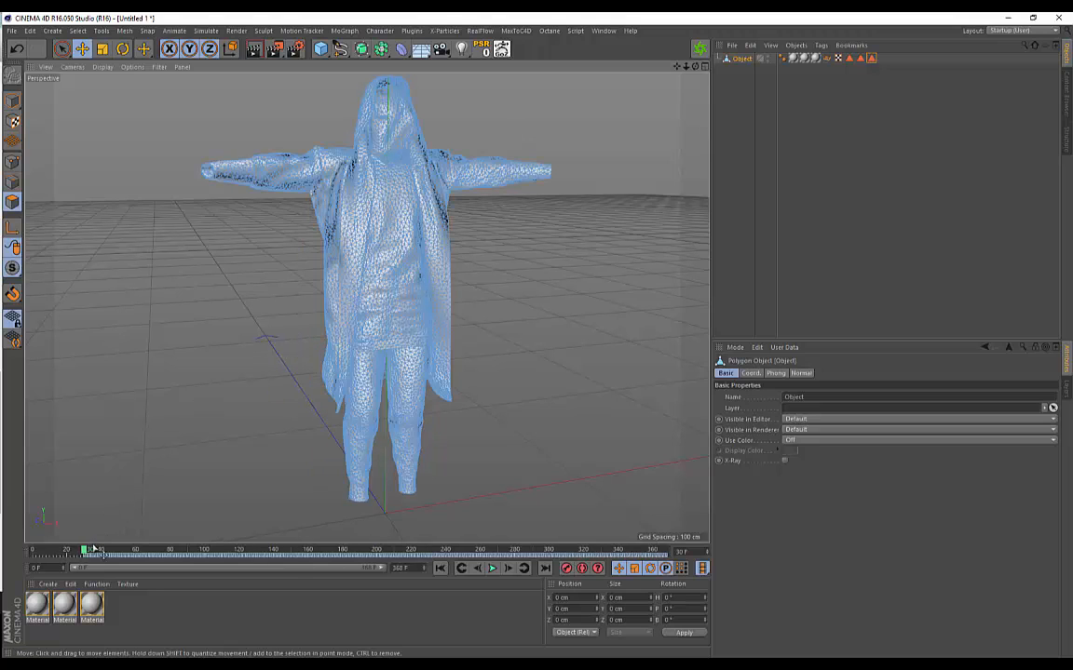
Play back the garment's cached animation, check it from several angles, and return to frame 0.
{"action": "left_click_drag", "start_coordinate": [138, 562], "coordinate": [177, 551]}
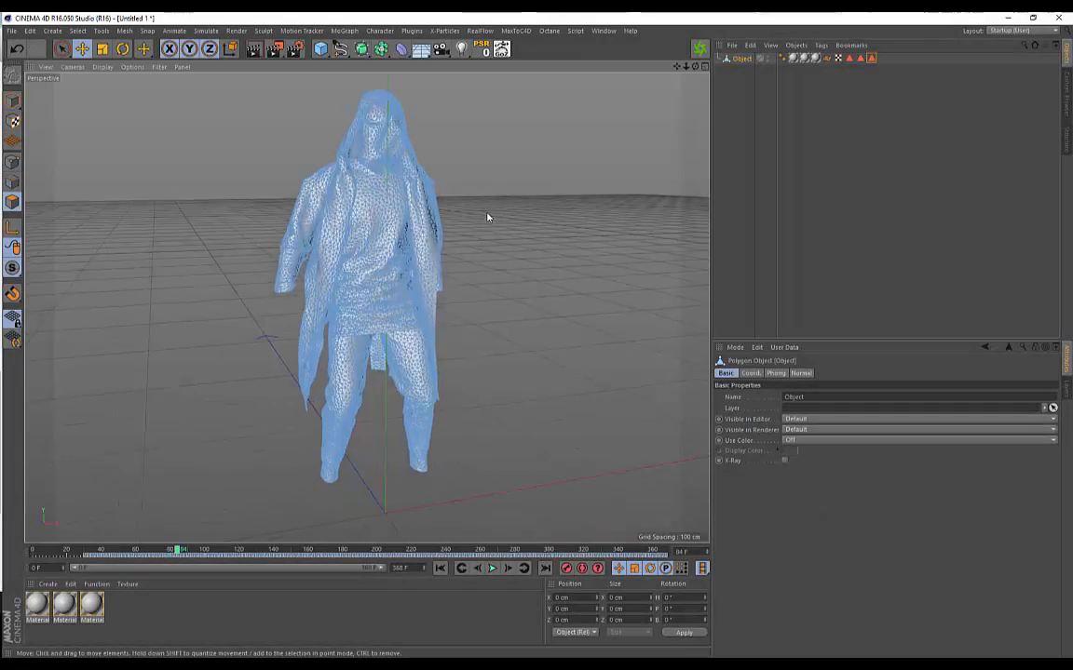
{"action": "left_click_drag", "start_coordinate": [487, 218], "coordinate": [233, 452], "text": "alt"}
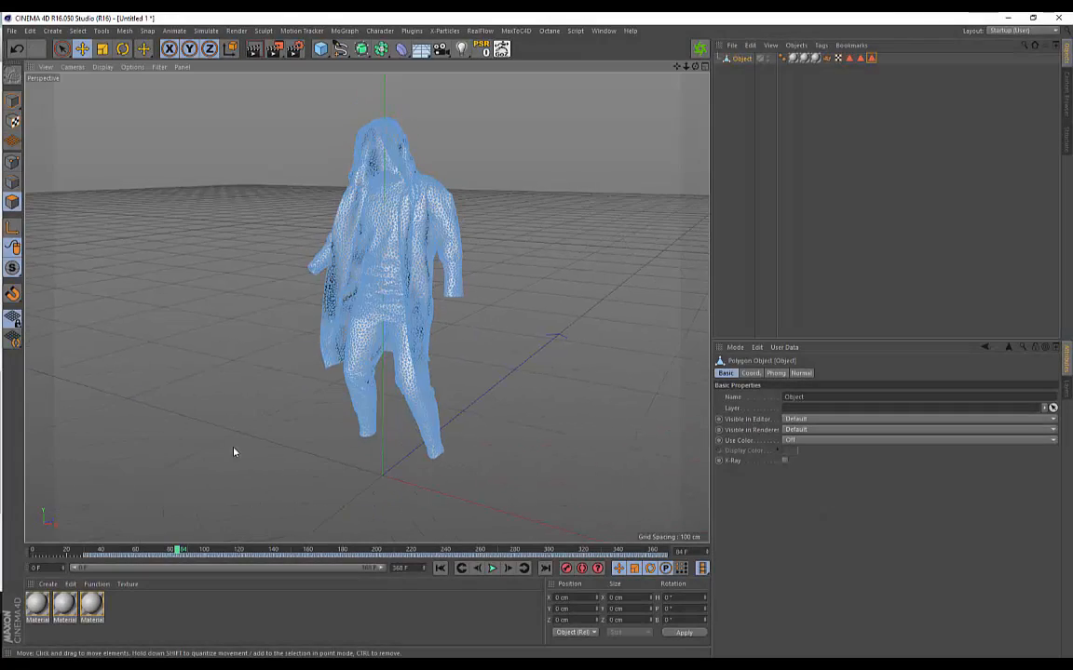
{"action": "key", "text": "F8"}
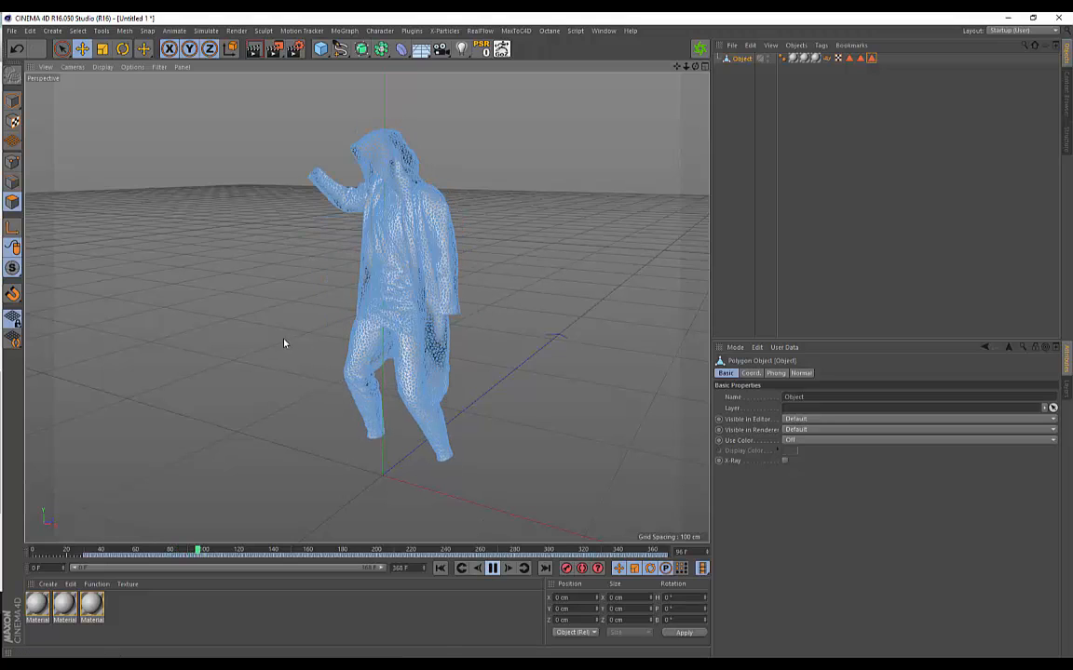
{"action": "left_click_drag", "start_coordinate": [285, 343], "coordinate": [495, 383], "text": "alt"}
{"action": "left_click", "coordinate": [735, 131]}
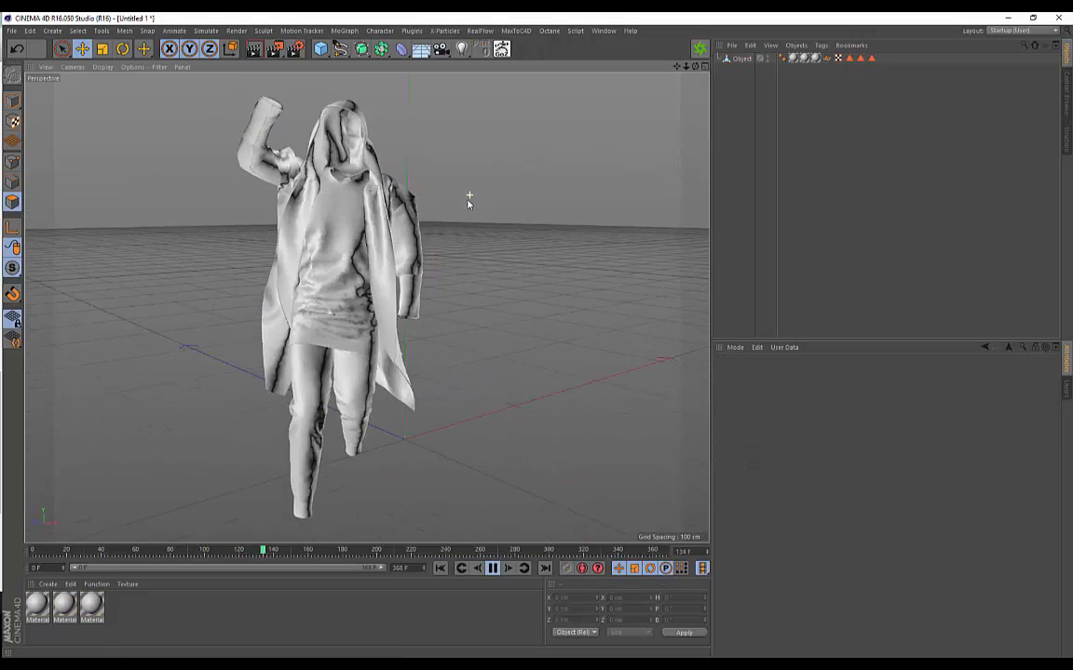
{"action": "scroll", "coordinate": [563, 267], "scroll_direction": "down", "scroll_amount": 3}
{"action": "left_click_drag", "start_coordinate": [563, 267], "coordinate": [407, 259], "text": "alt"}
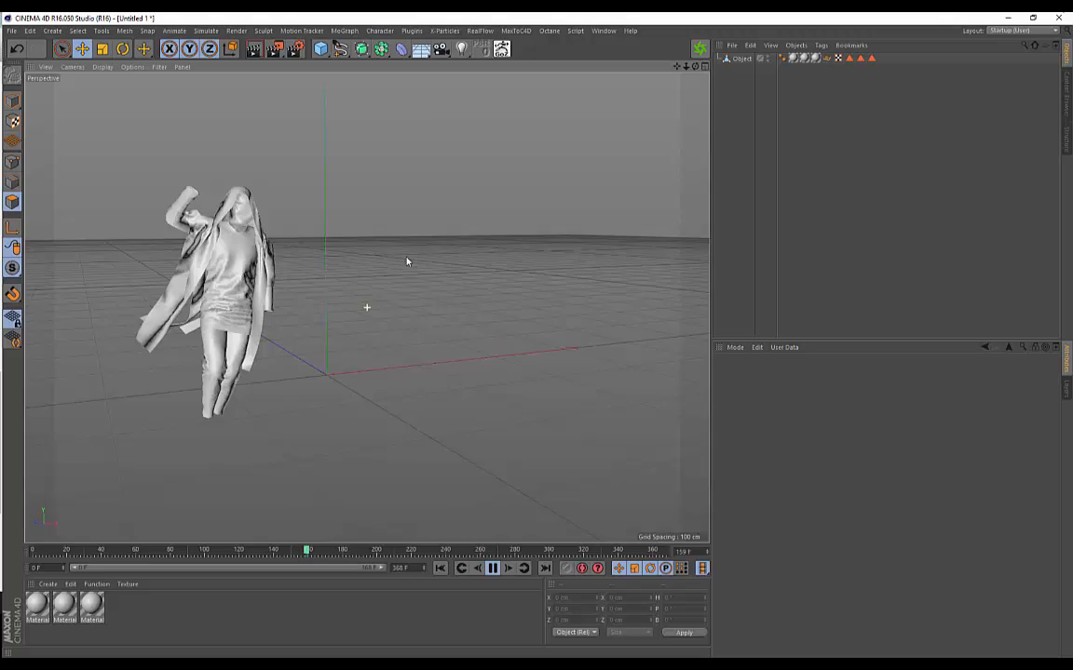
{"action": "left_click", "coordinate": [849, 59]}
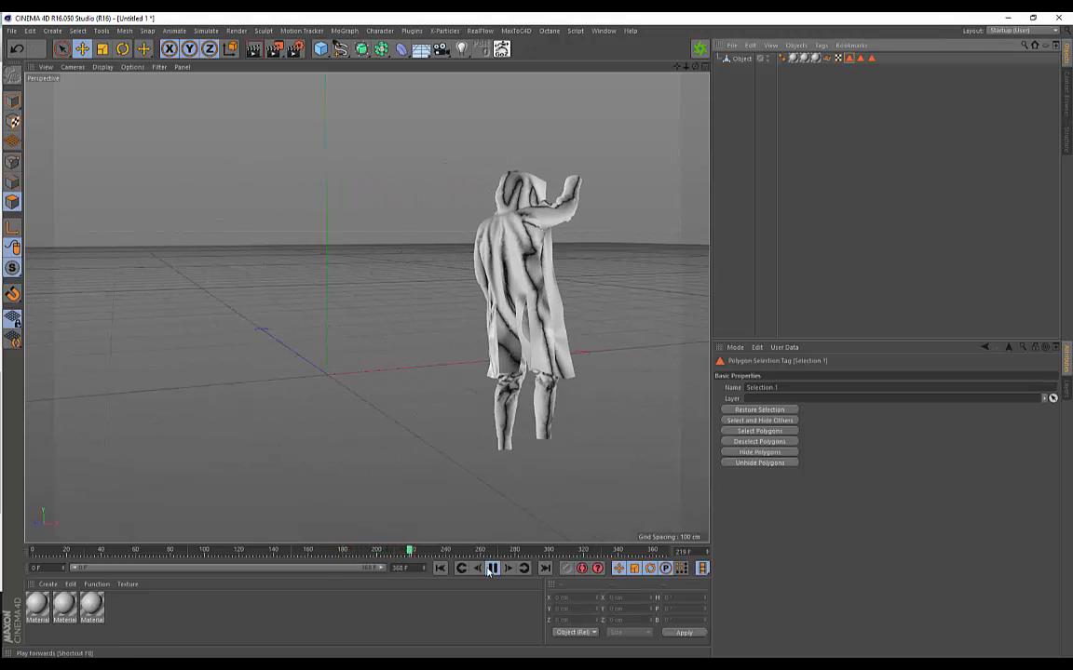
{"action": "left_click", "coordinate": [421, 553]}
{"action": "left_click_drag", "start_coordinate": [421, 553], "coordinate": [34, 553]}
Create an Octane material and apply it to the shirt polygons stored in Selection 1.
{"action": "left_click", "coordinate": [47, 584]}
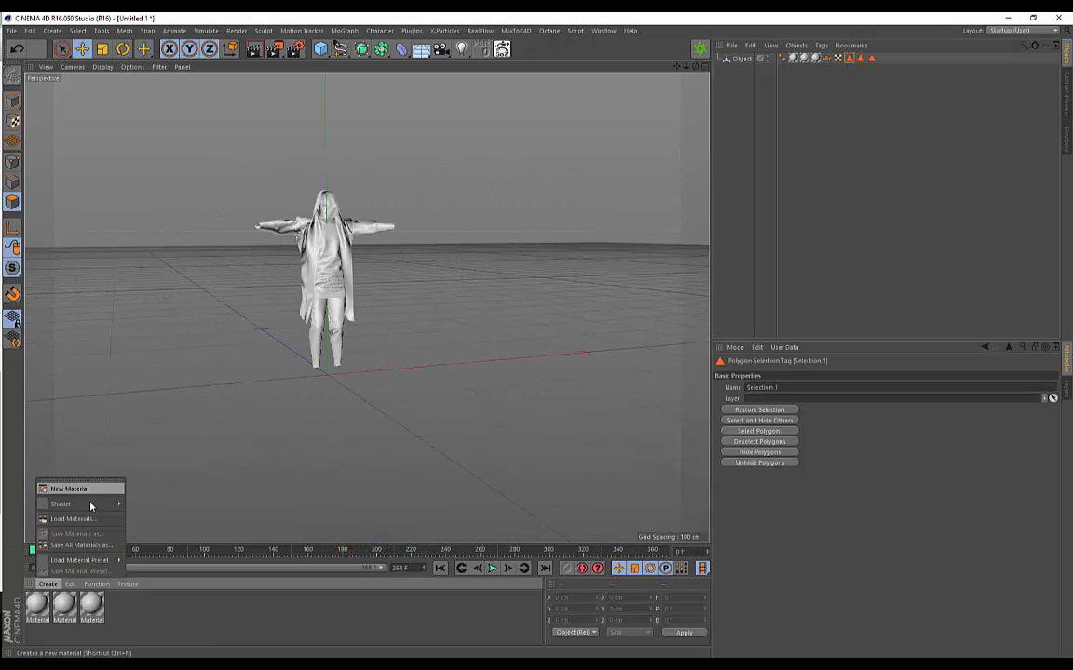
{"action": "mouse_move", "coordinate": [91, 503]}
{"action": "mouse_move", "coordinate": [163, 483]}
{"action": "left_click", "coordinate": [237, 484]}
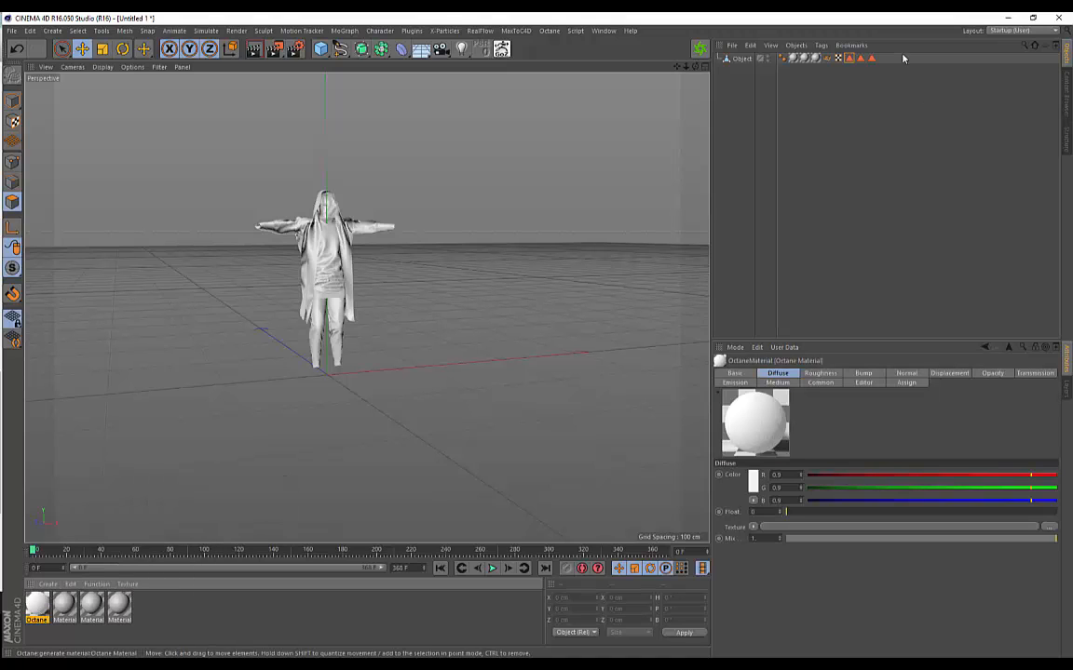
{"action": "left_click", "coordinate": [849, 59]}
{"action": "scroll", "coordinate": [288, 302], "scroll_direction": "up", "scroll_amount": 3}
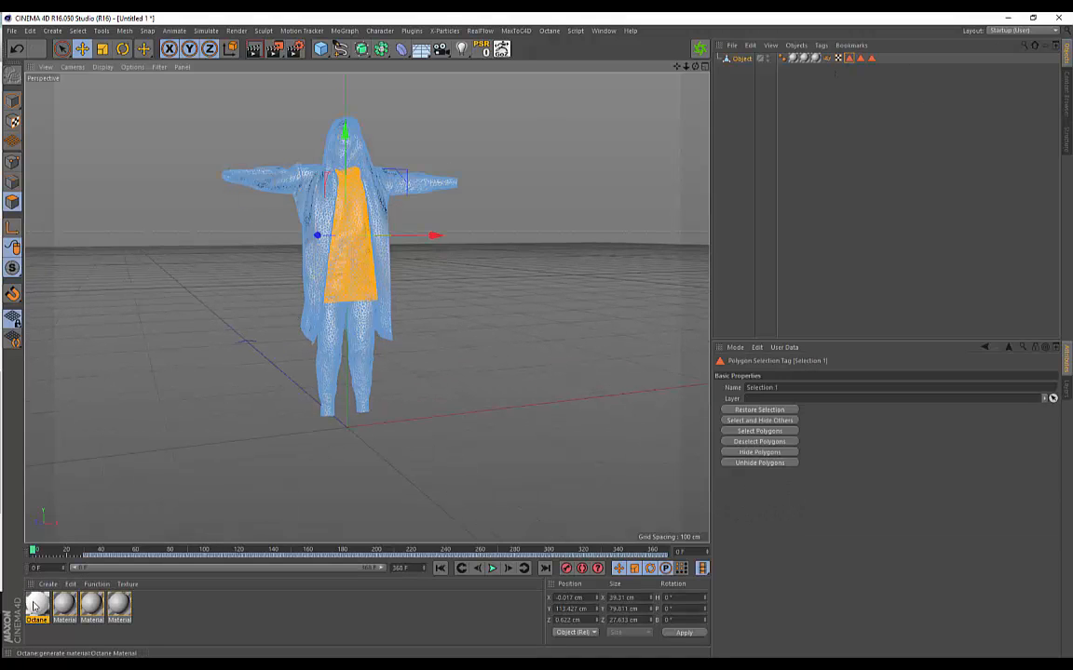
{"action": "left_click_drag", "start_coordinate": [361, 281], "coordinate": [362, 282]}
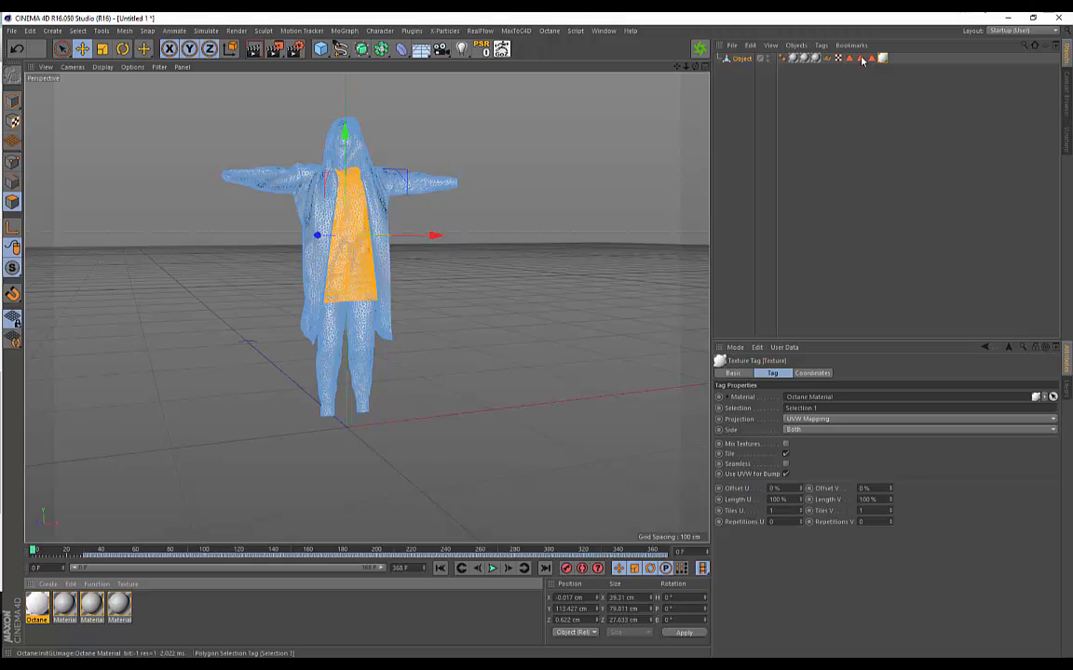
Select the trouser and cuff polygons through Selection 2 and duplicate the Octane material.
{"action": "left_click", "coordinate": [860, 59]}
{"action": "left_click", "coordinate": [39, 605]}
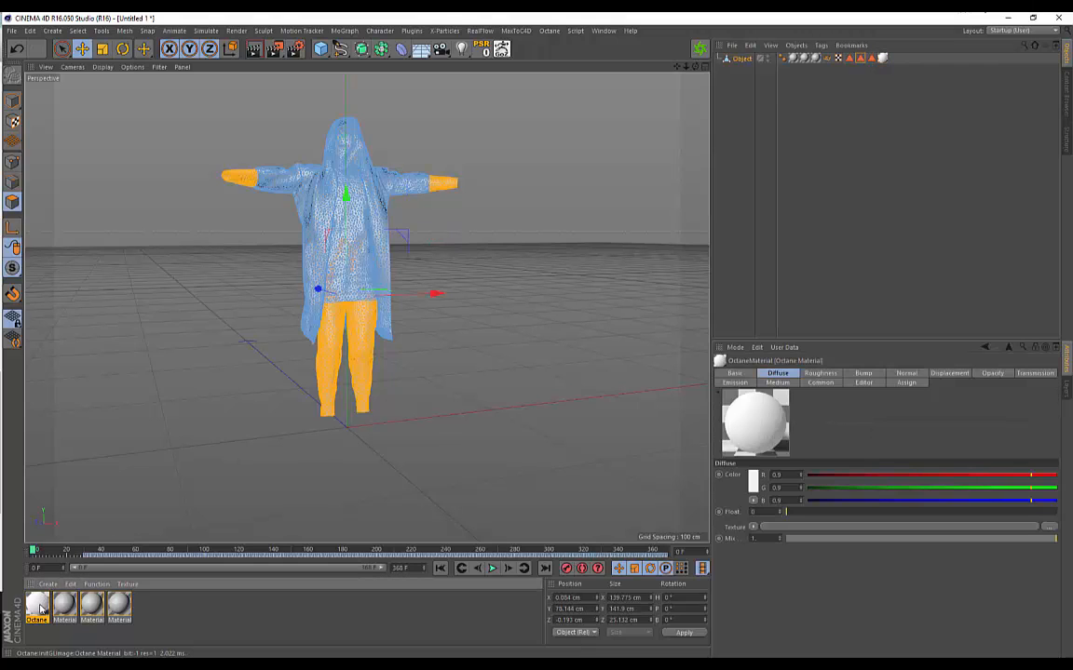
{"action": "key", "text": "ctrl+c"}
{"action": "key", "text": "ctrl+v"}
Set the duplicated Octane material's diffuse color to dark red and apply it to the selected trouser and cuff polygons.
{"action": "double_click", "coordinate": [39, 605]}
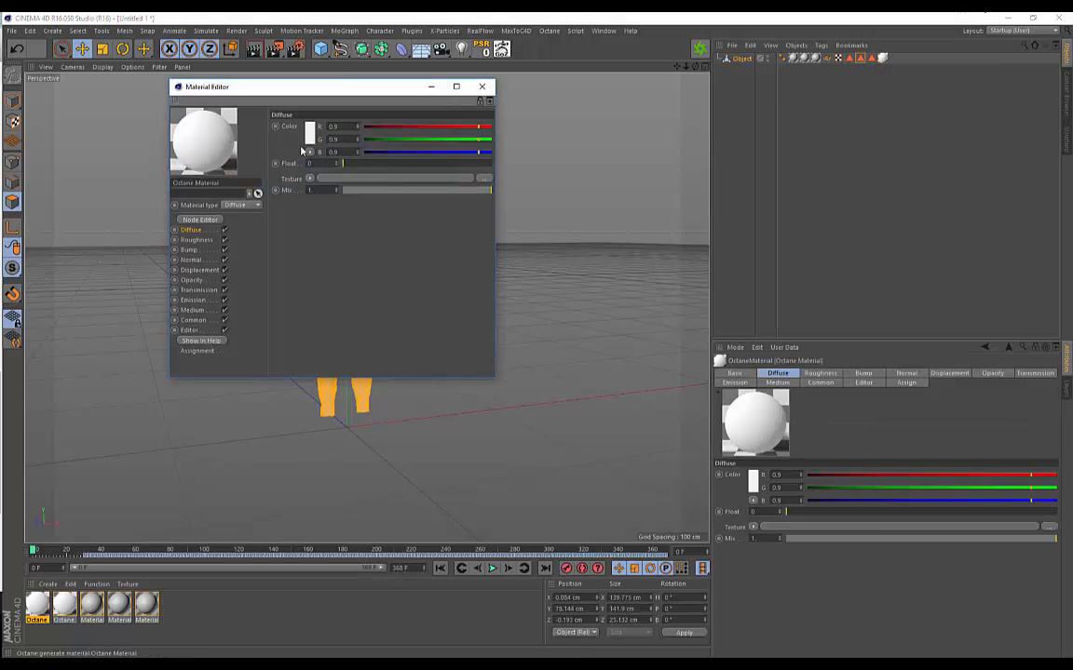
{"action": "left_click", "coordinate": [310, 132]}
{"action": "left_click", "coordinate": [272, 137]}
{"action": "left_click", "coordinate": [284, 192]}
{"action": "left_click", "coordinate": [479, 88]}
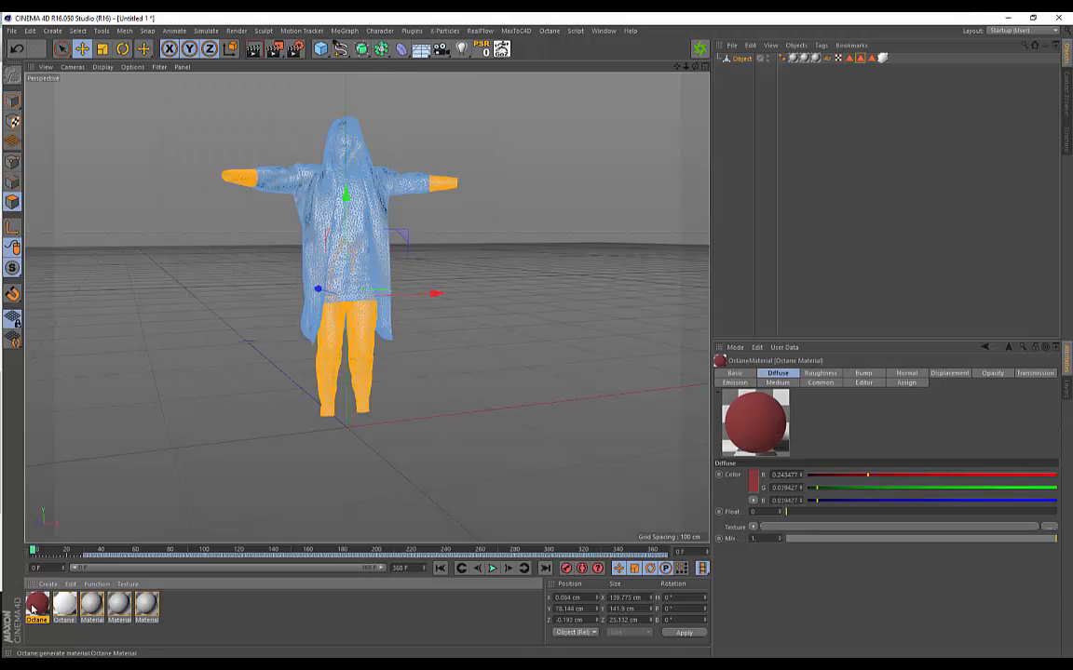
{"action": "left_click_drag", "start_coordinate": [274, 382], "coordinate": [360, 331]}
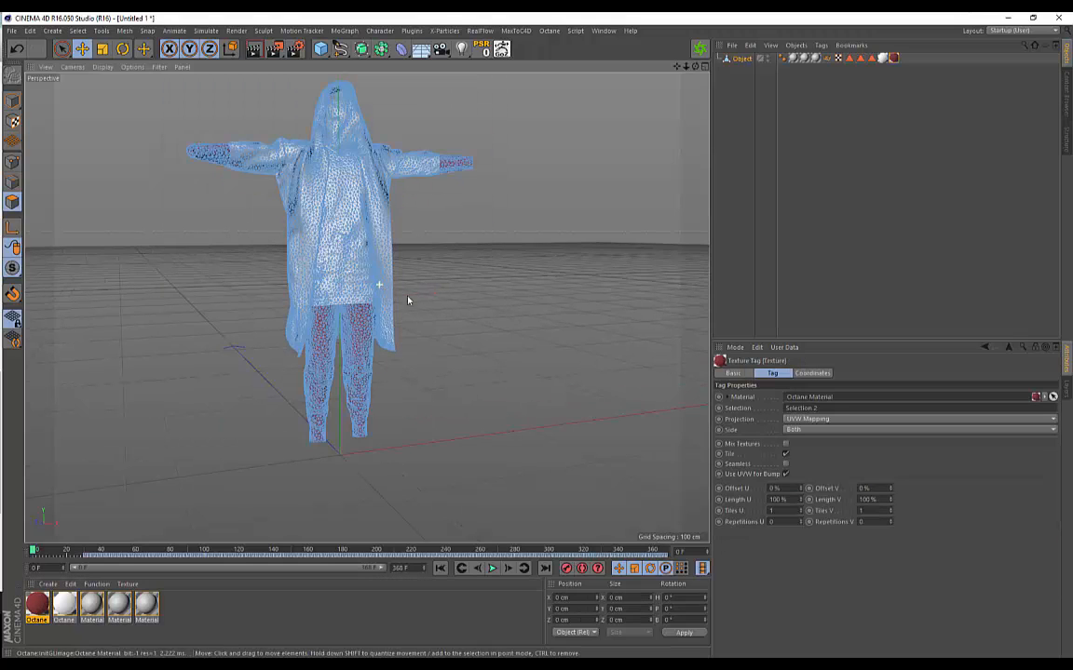
Play the animation to check the materials on the moving garment and stop at frame 97.
{"action": "left_click", "coordinate": [757, 161]}
{"action": "mouse_move", "coordinate": [600, 165]}
{"action": "left_mouse_down", "text": "alt"}
{"action": "mouse_move", "coordinate": [453, 309]}
{"action": "mouse_move", "coordinate": [288, 316]}
{"action": "mouse_move", "coordinate": [402, 315]}
{"action": "left_mouse_up", "text": "alt"}
{"action": "key", "text": "F8"}
{"action": "left_click_drag", "start_coordinate": [560, 227], "coordinate": [474, 294], "text": "alt"}
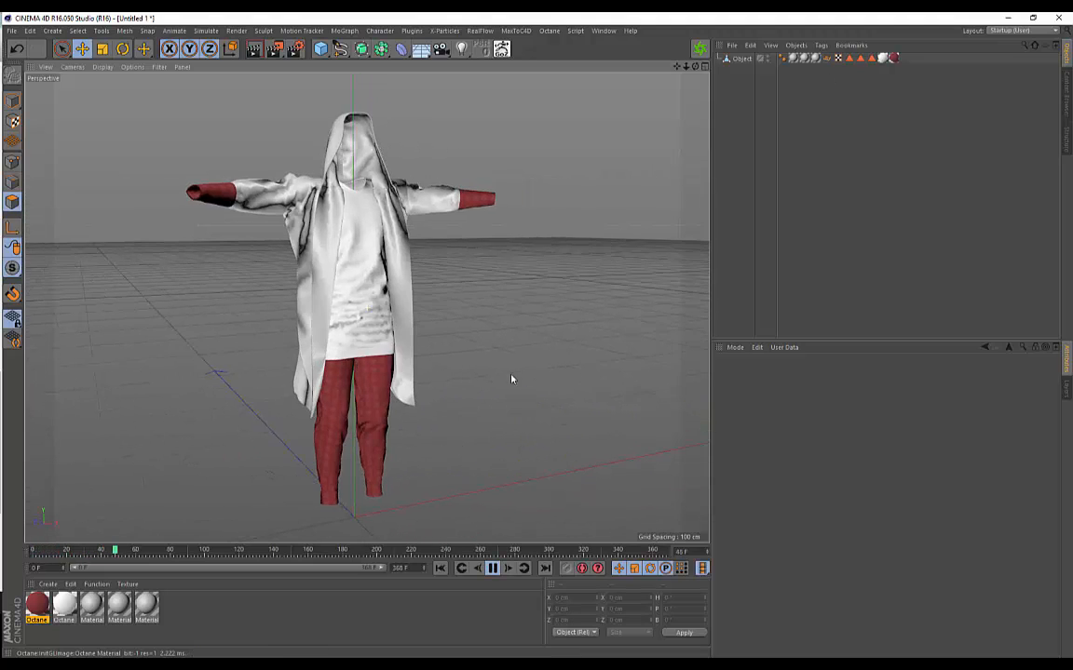
{"action": "key", "text": "F8"}
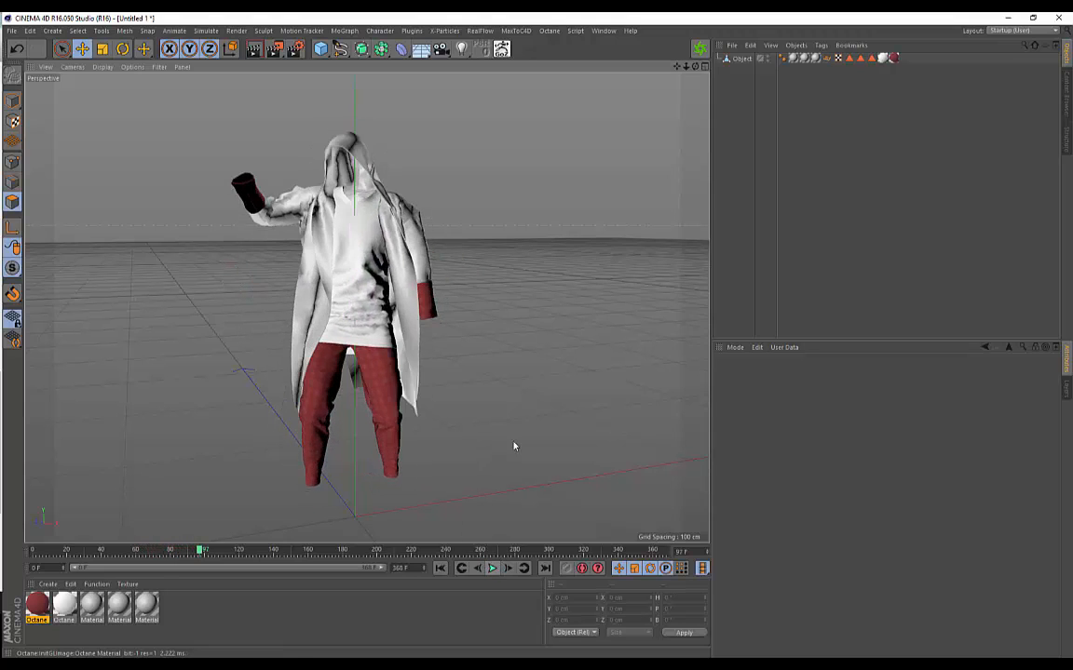
{"action": "left_click_drag", "start_coordinate": [512, 446], "coordinate": [670, 217], "text": "alt"}
{"action": "left_click", "coordinate": [732, 47]}
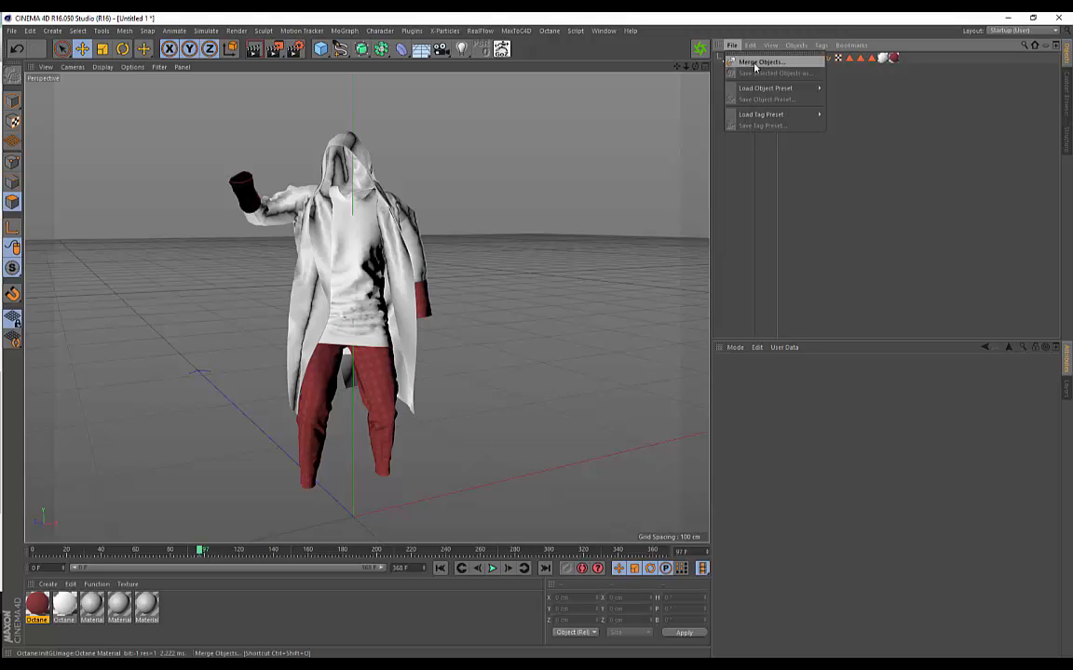
{"action": "left_click", "coordinate": [480, 183]}
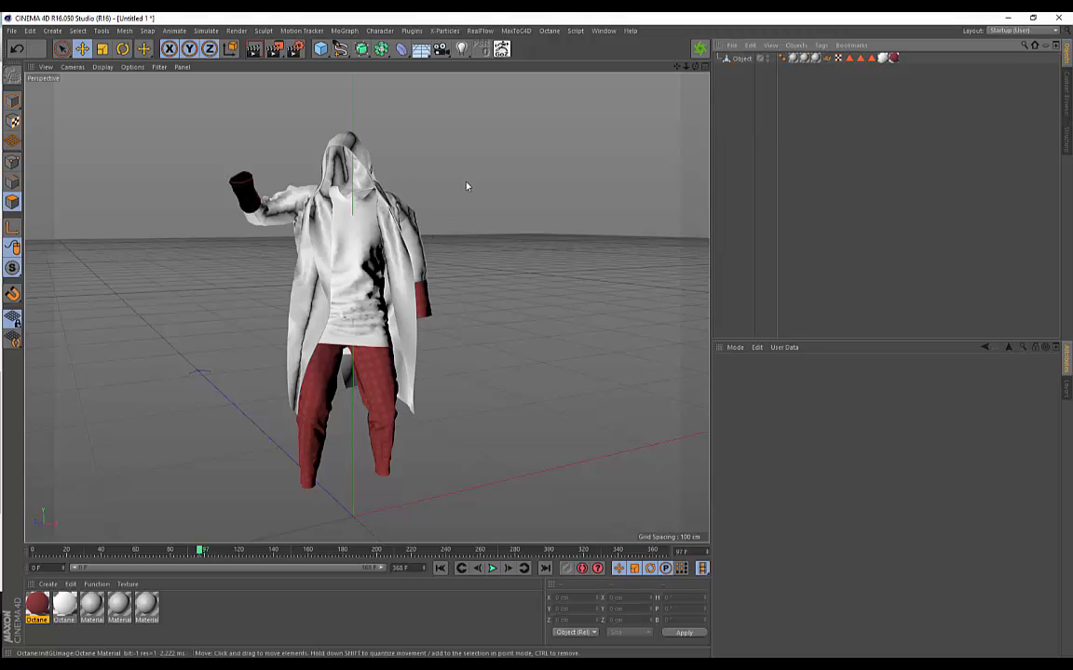
Merge the avatar maletutorial.dae from the COLLADA male folder into the garment scene, importing 2D geometry and animation.
{"action": "left_click_drag", "start_coordinate": [467, 185], "coordinate": [278, 145], "text": "alt"}
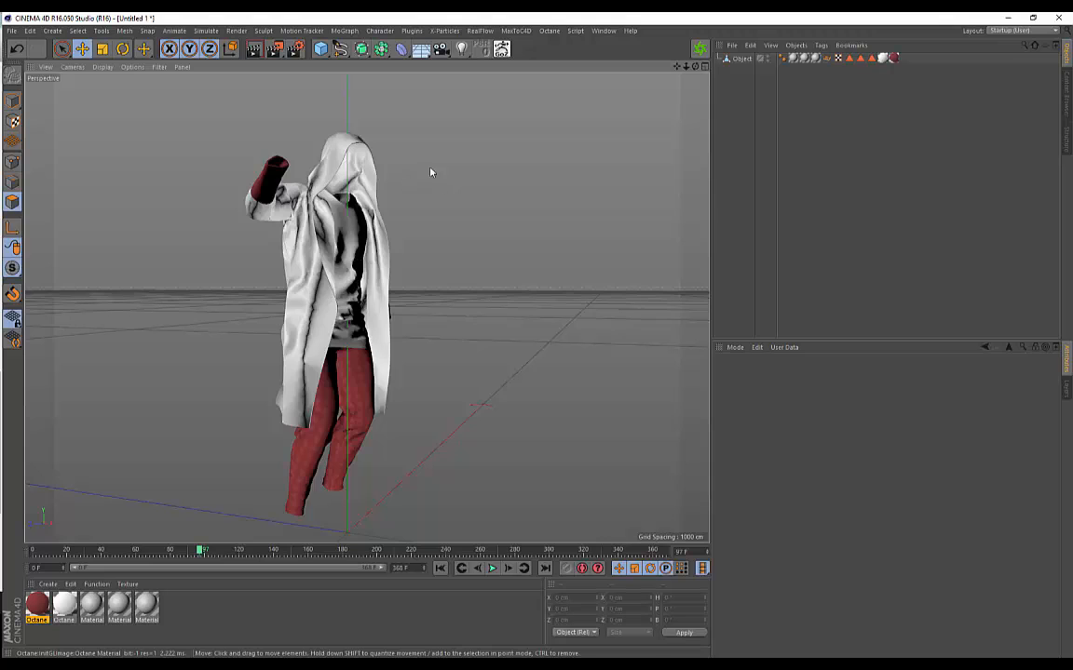
{"action": "left_click_drag", "start_coordinate": [430, 173], "coordinate": [503, 220], "text": "alt"}
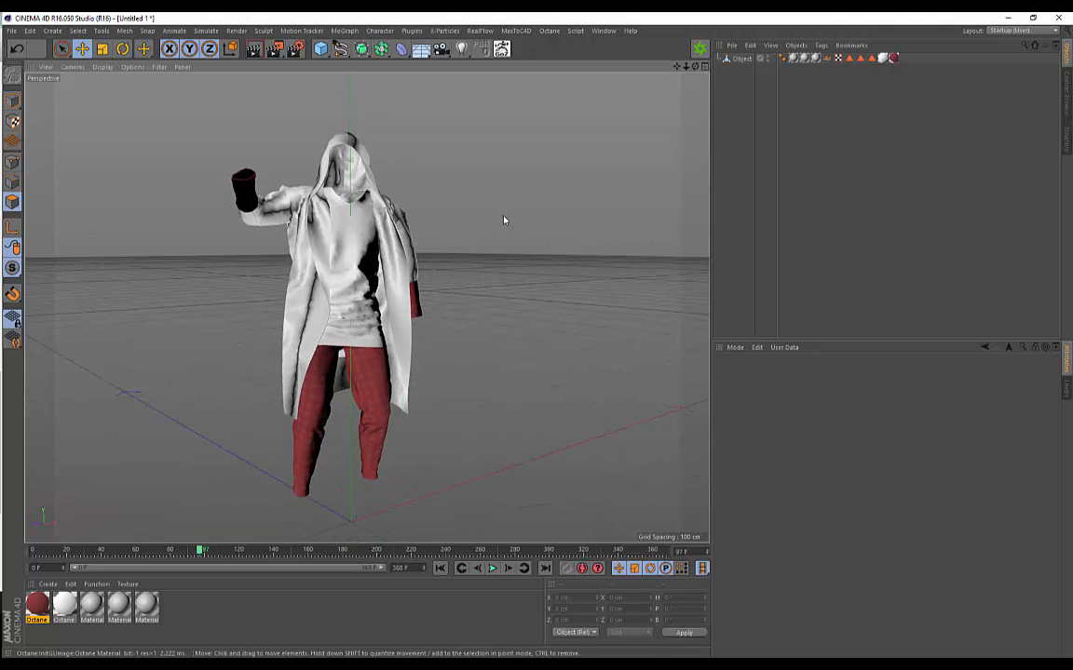
{"action": "left_click", "coordinate": [732, 48]}
{"action": "left_click", "coordinate": [753, 60]}
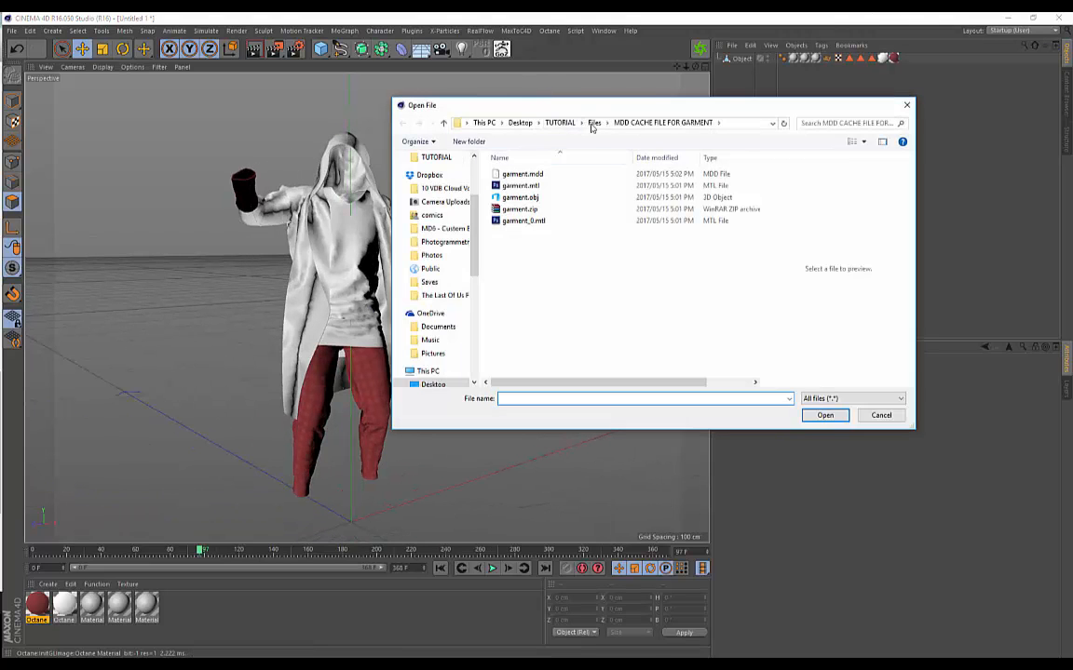
{"action": "left_click", "coordinate": [593, 123]}
{"action": "double_click", "coordinate": [517, 174]}
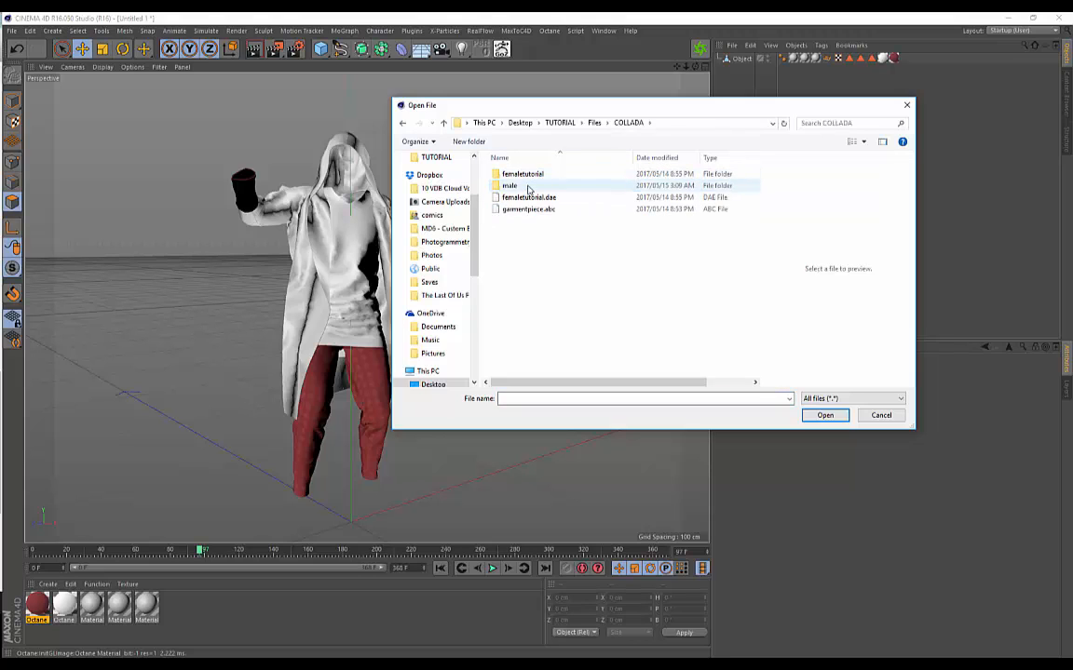
{"action": "double_click", "coordinate": [511, 186]}
{"action": "left_click", "coordinate": [524, 186]}
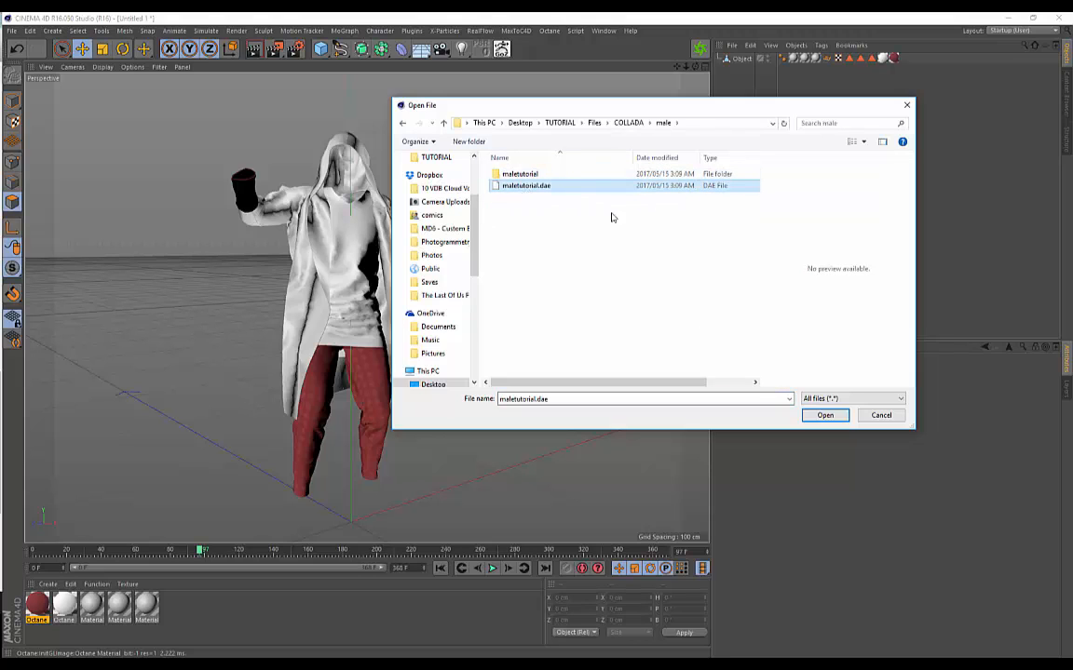
{"action": "left_click", "coordinate": [823, 416]}
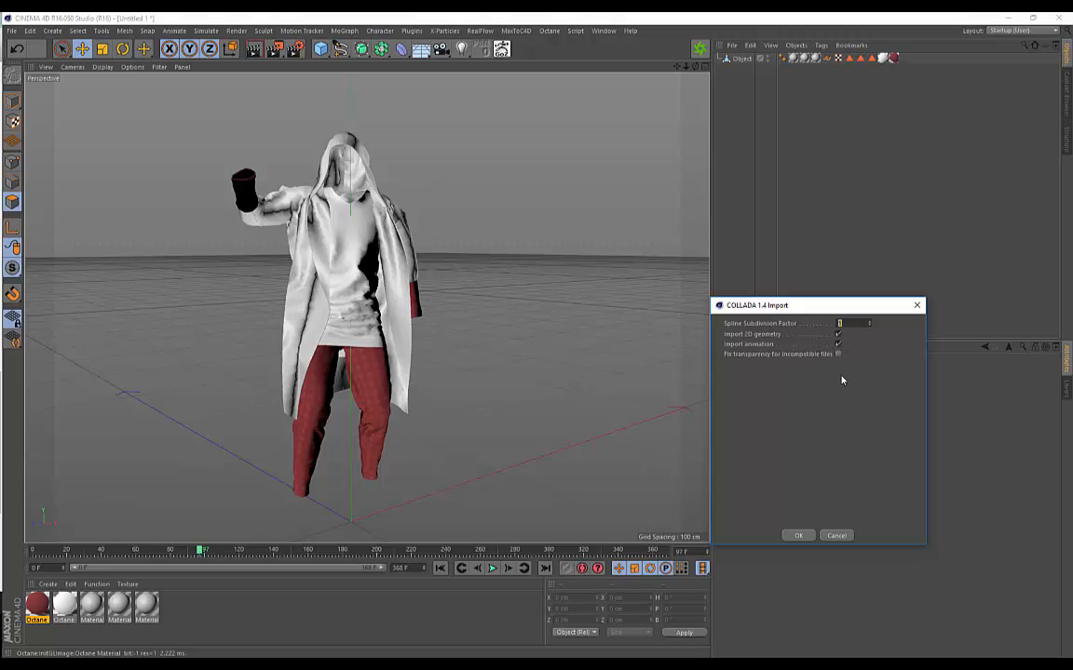
{"action": "left_click", "coordinate": [798, 536]}
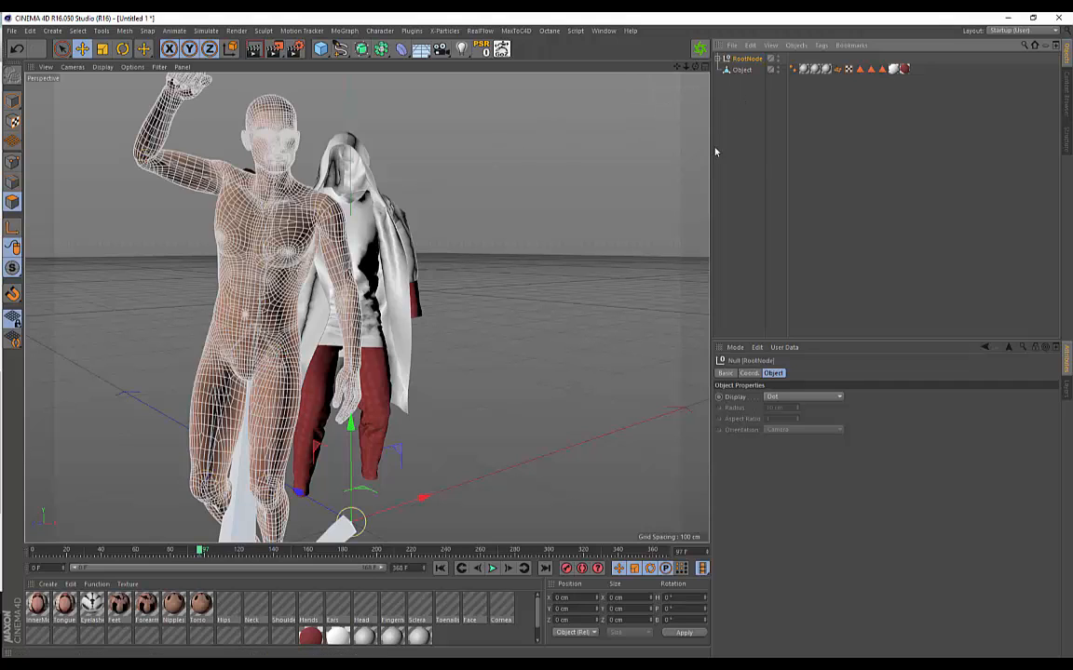
Return the timeline to frame 0 and try to adjust the garment's early point-level animation keys.
{"action": "scroll", "coordinate": [506, 243], "scroll_direction": "down", "scroll_amount": 3}
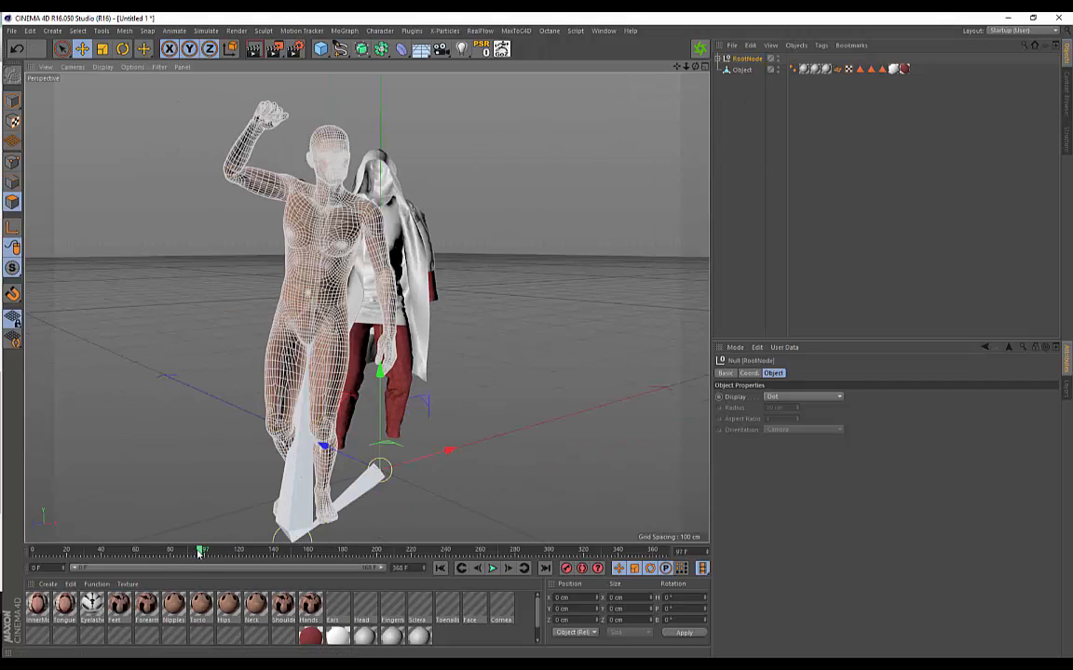
{"action": "left_click_drag", "start_coordinate": [199, 552], "coordinate": [23, 553]}
{"action": "left_click", "coordinate": [740, 71]}
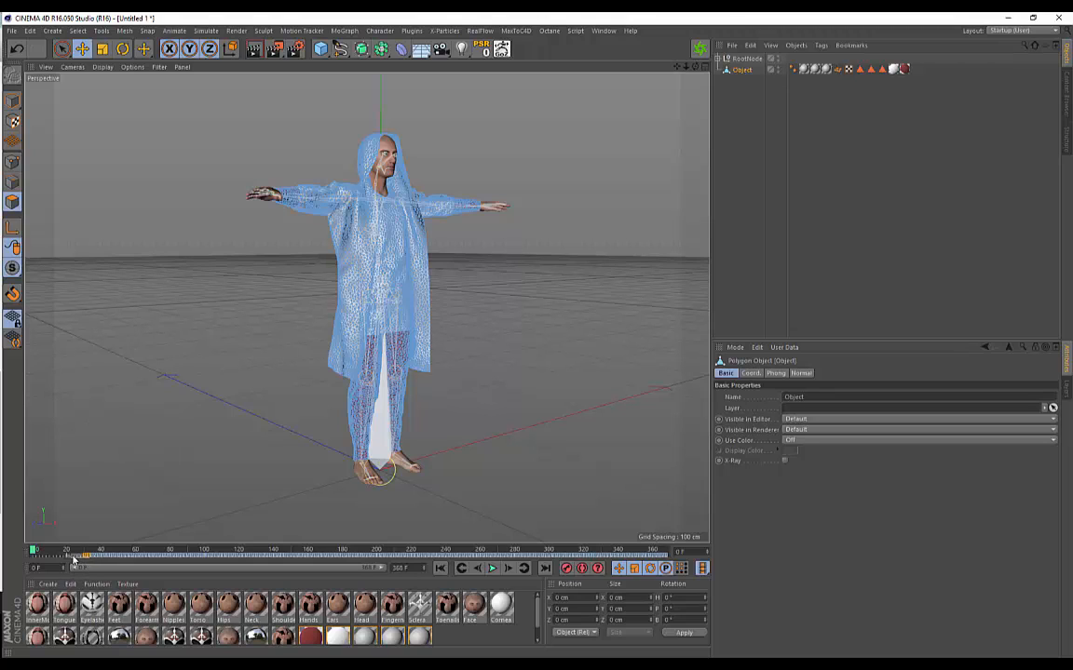
{"action": "left_click_drag", "start_coordinate": [51, 560], "coordinate": [26, 548]}
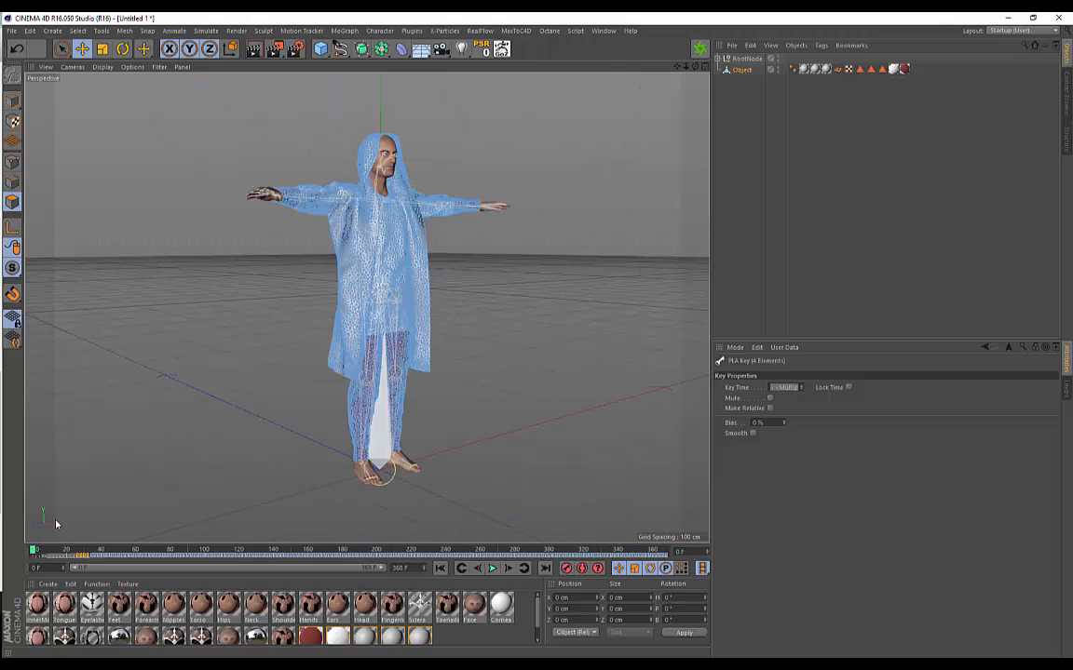
Delete the garment object from the avatar scene and abandon merging another file.
{"action": "left_click", "coordinate": [742, 71]}
{"action": "key", "text": "Delete"}
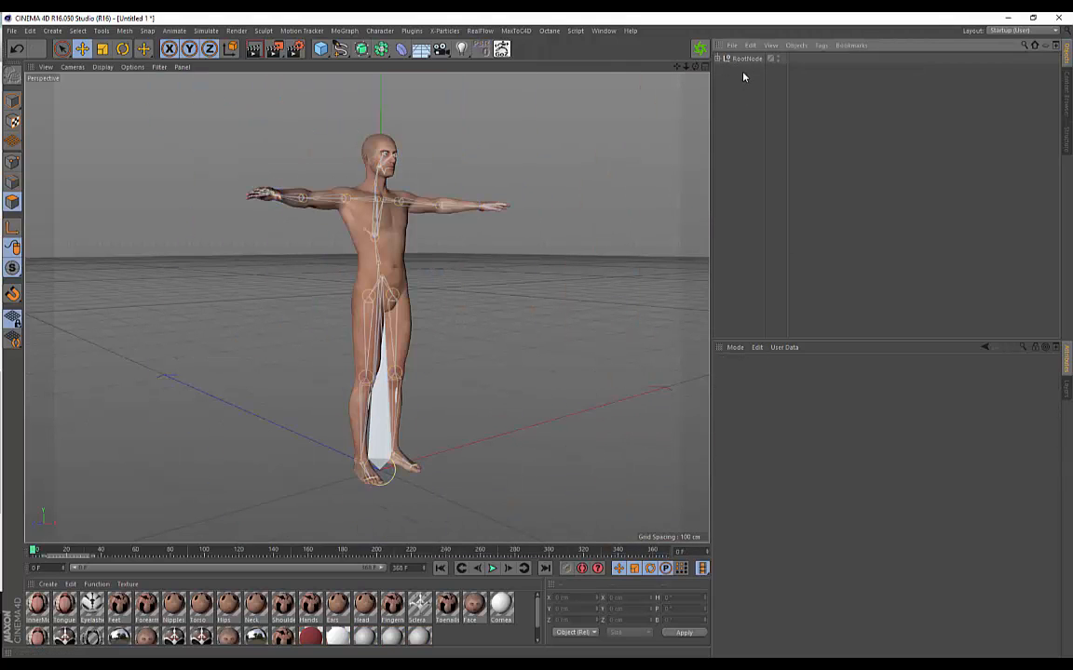
{"action": "left_click", "coordinate": [732, 45]}
{"action": "left_click", "coordinate": [757, 80]}
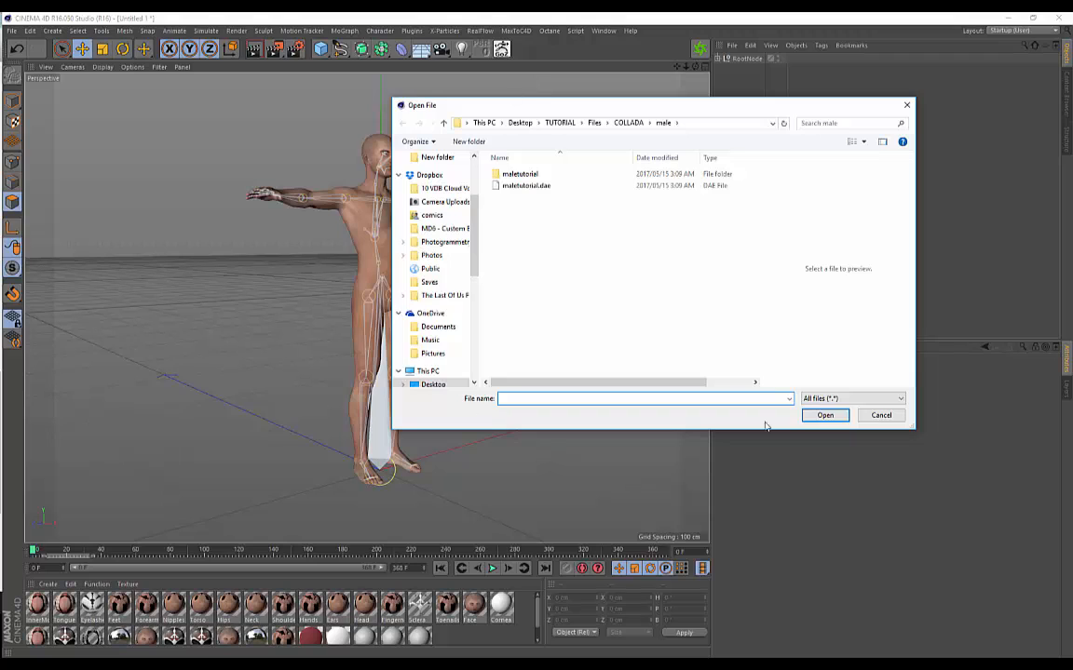
{"action": "left_click", "coordinate": [880, 415]}
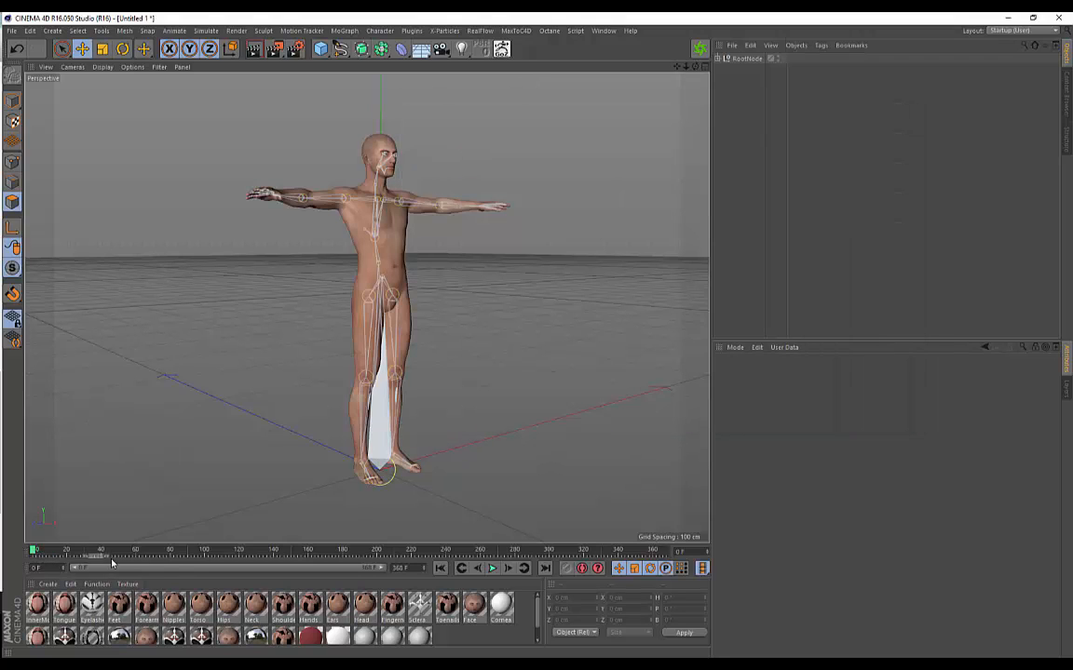
Create a new project and merge maletutorial.dae into it, importing 2D geometry and animation.
{"action": "left_click", "coordinate": [12, 30]}
{"action": "left_click", "coordinate": [33, 43]}
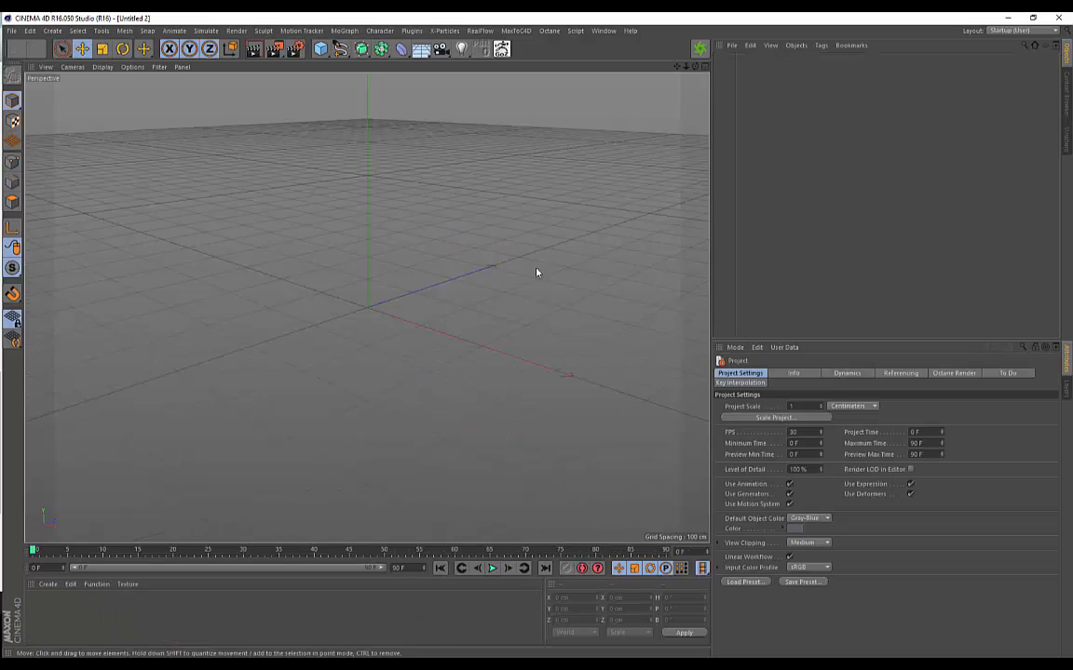
{"action": "left_click", "coordinate": [733, 46]}
{"action": "left_click", "coordinate": [733, 46]}
{"action": "left_click", "coordinate": [750, 54]}
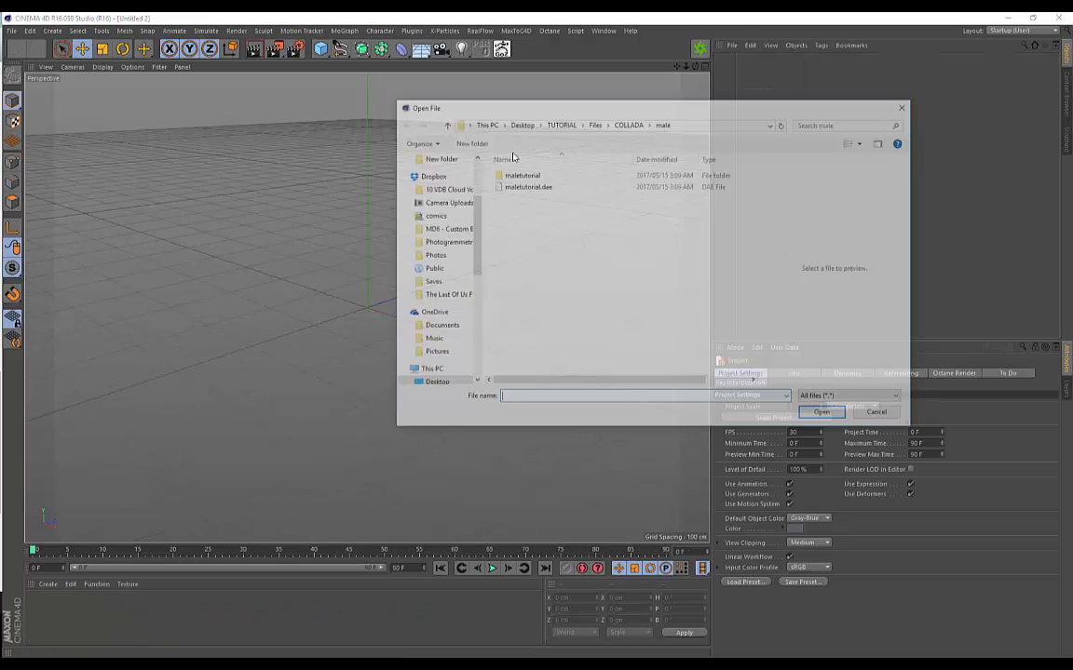
{"action": "left_click", "coordinate": [545, 186]}
{"action": "left_click", "coordinate": [813, 415]}
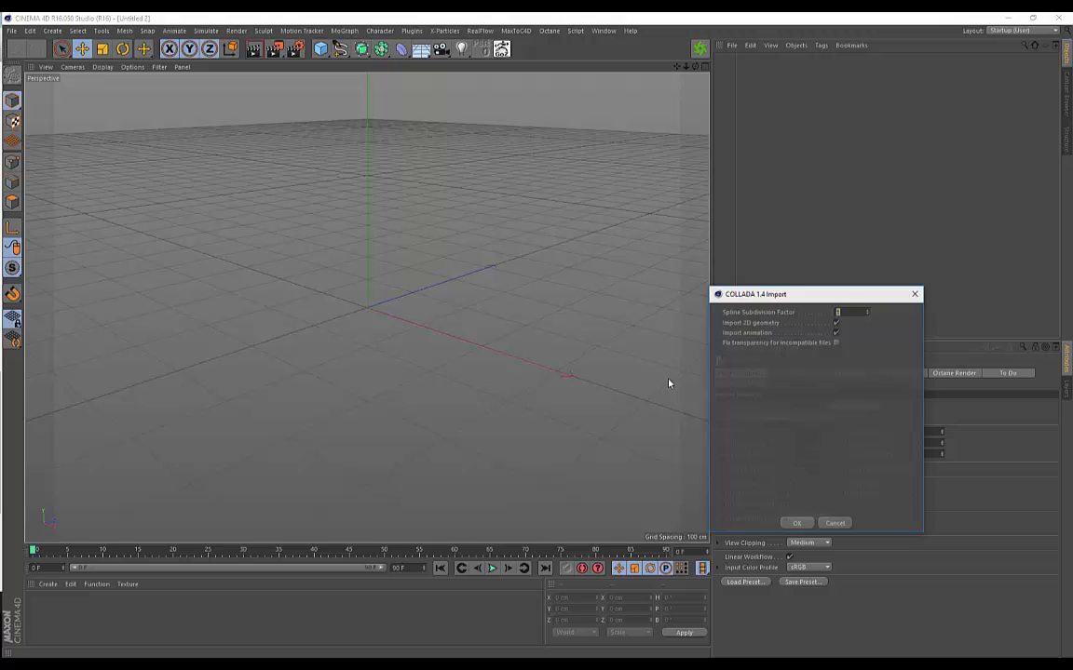
{"action": "left_click", "coordinate": [800, 524]}
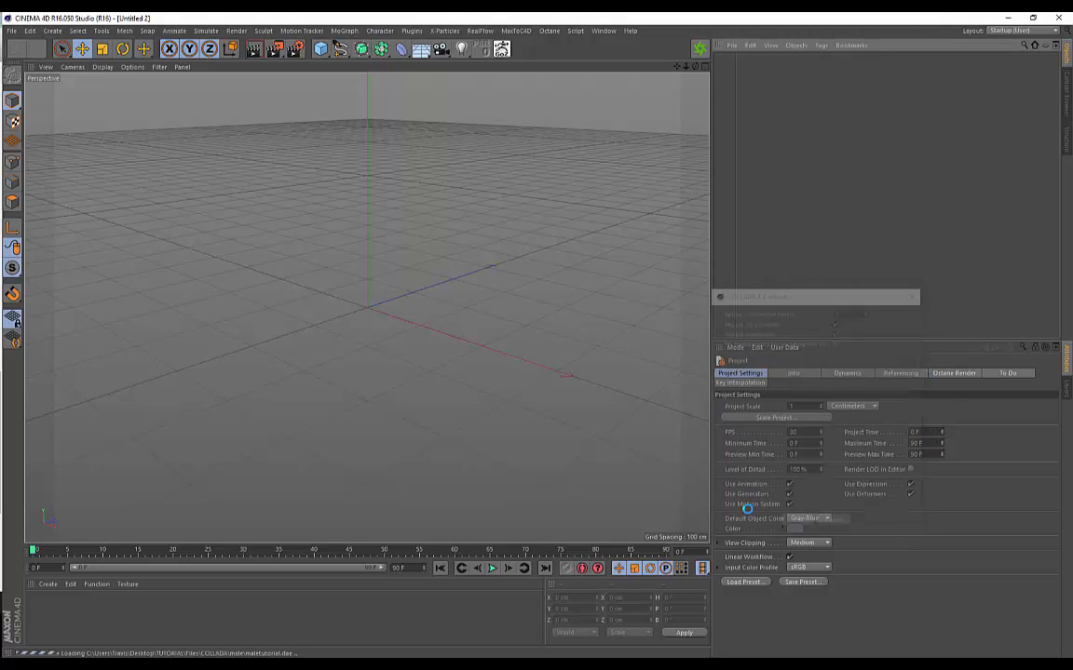
Merge garment.obj from the MDD CACHE FILE FOR GARMENT folder into the avatar scene with the default import options.
{"action": "left_click", "coordinate": [732, 45]}
{"action": "left_click", "coordinate": [750, 54]}
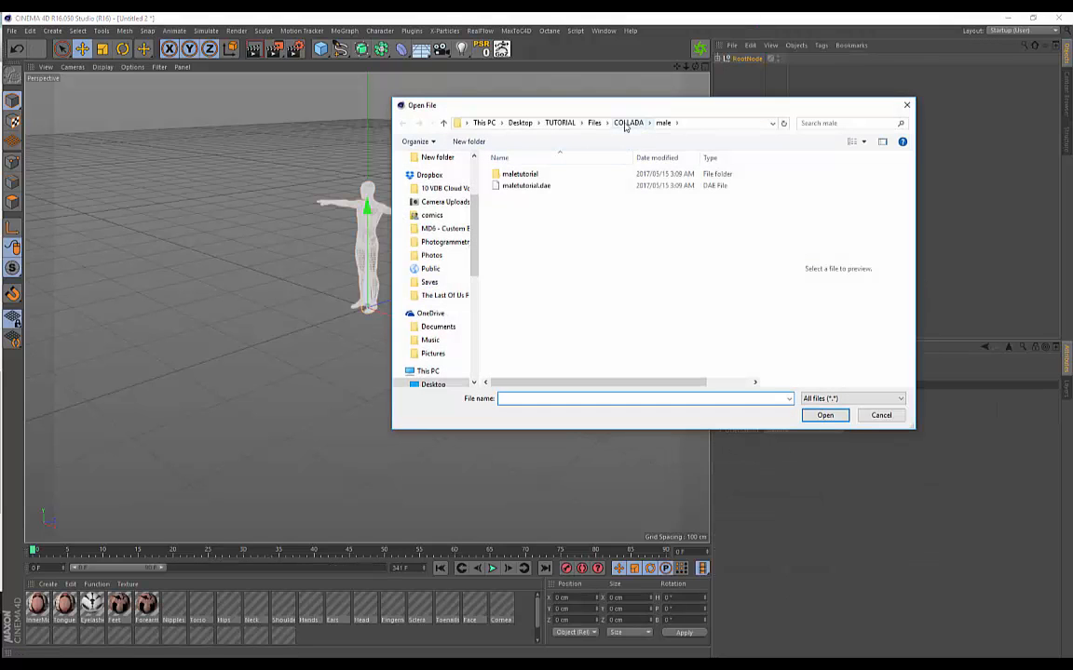
{"action": "left_click", "coordinate": [594, 122]}
{"action": "double_click", "coordinate": [536, 210]}
{"action": "left_click", "coordinate": [510, 197]}
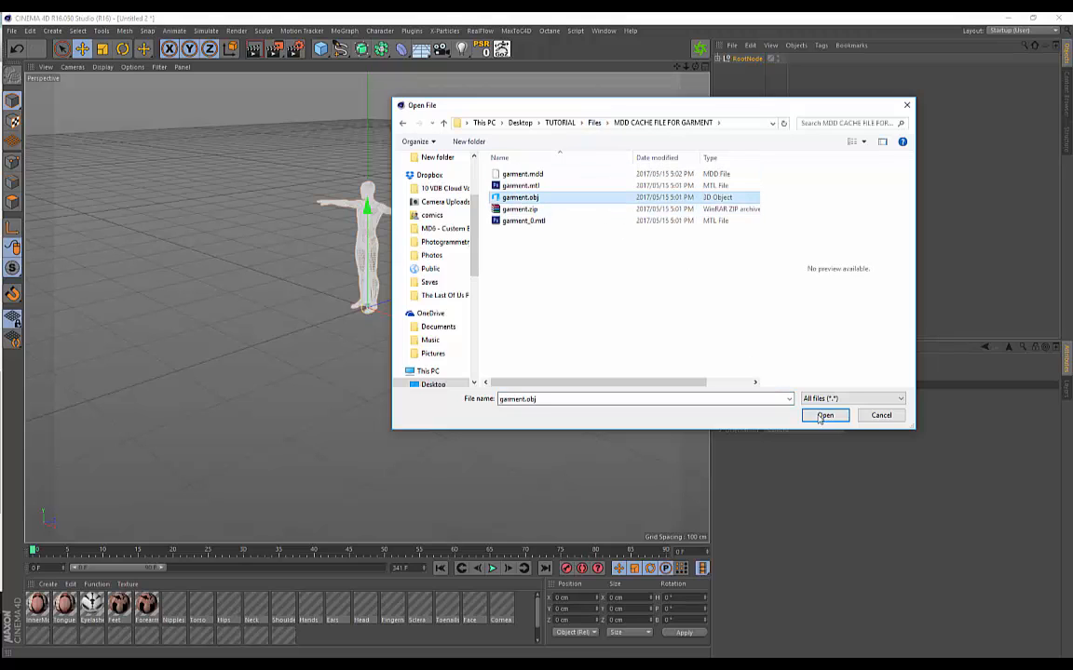
{"action": "left_click", "coordinate": [824, 416]}
{"action": "left_click", "coordinate": [766, 540]}
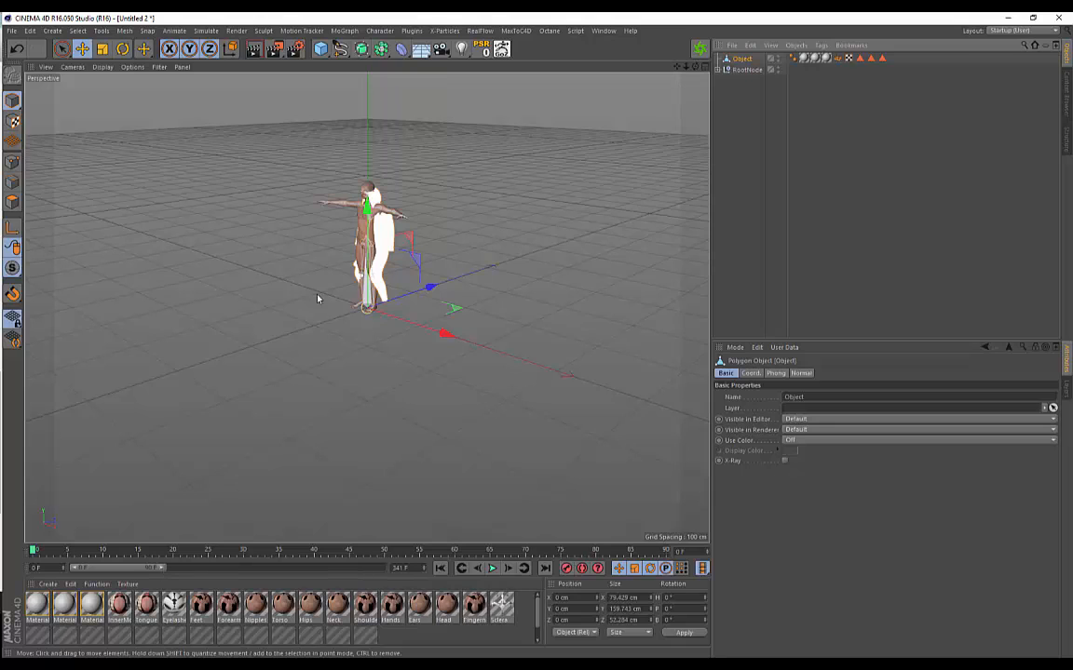
Extend the timeline's preview range to frame 341, keeping the playhead at frame 0.
{"action": "left_click_drag", "start_coordinate": [35, 553], "coordinate": [59, 556]}
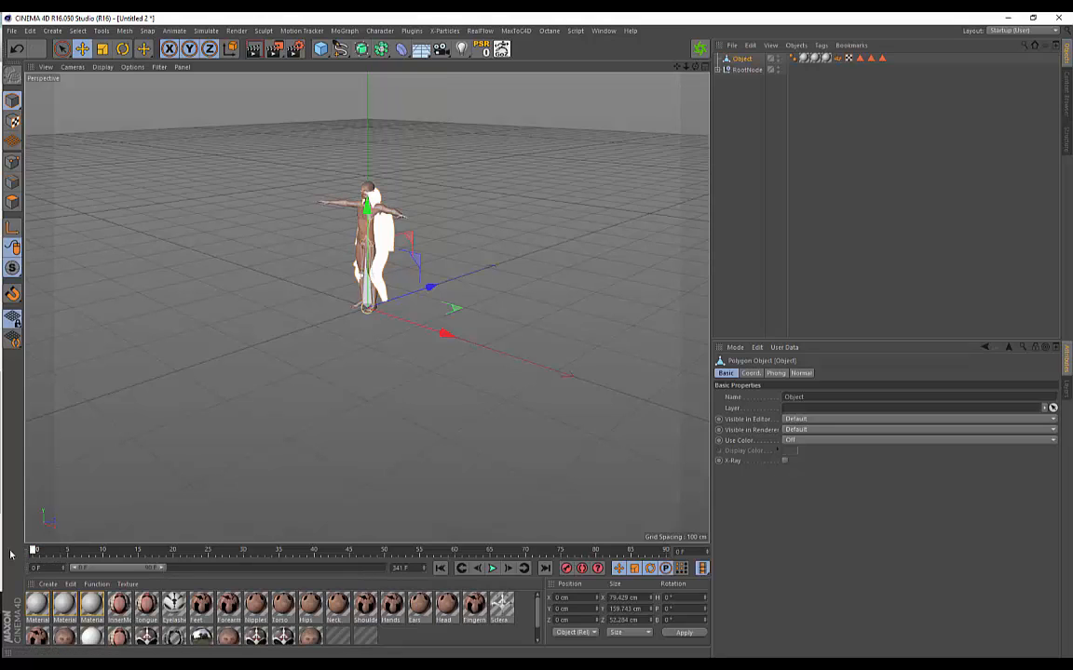
{"action": "right_click_drag", "start_coordinate": [347, 179], "coordinate": [196, 485], "text": "alt"}
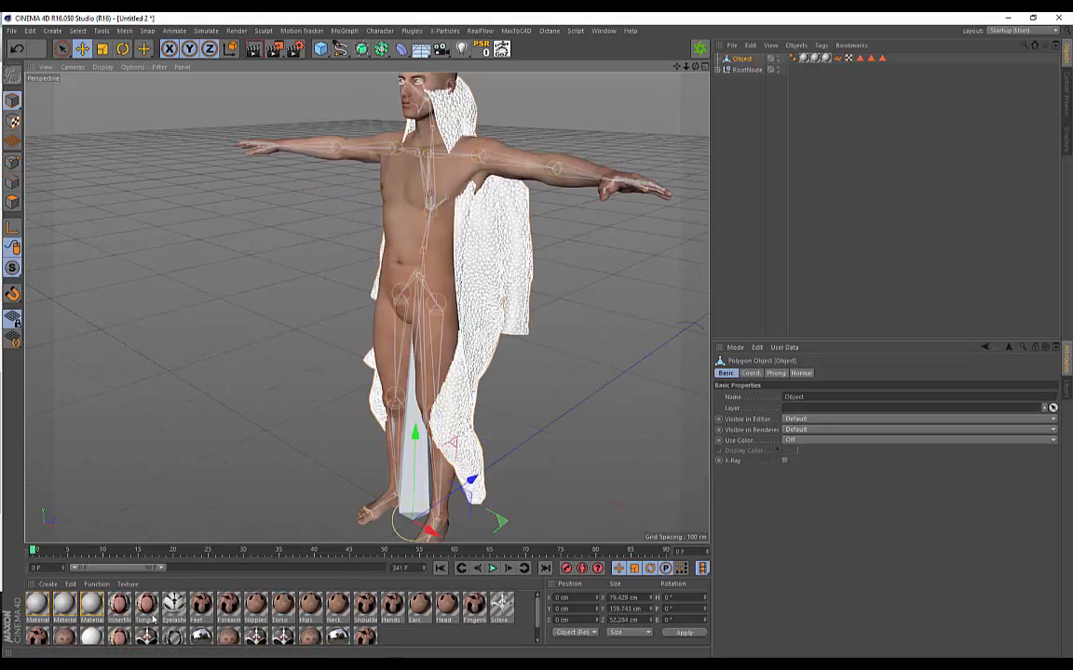
{"action": "left_click_drag", "start_coordinate": [159, 569], "coordinate": [387, 568]}
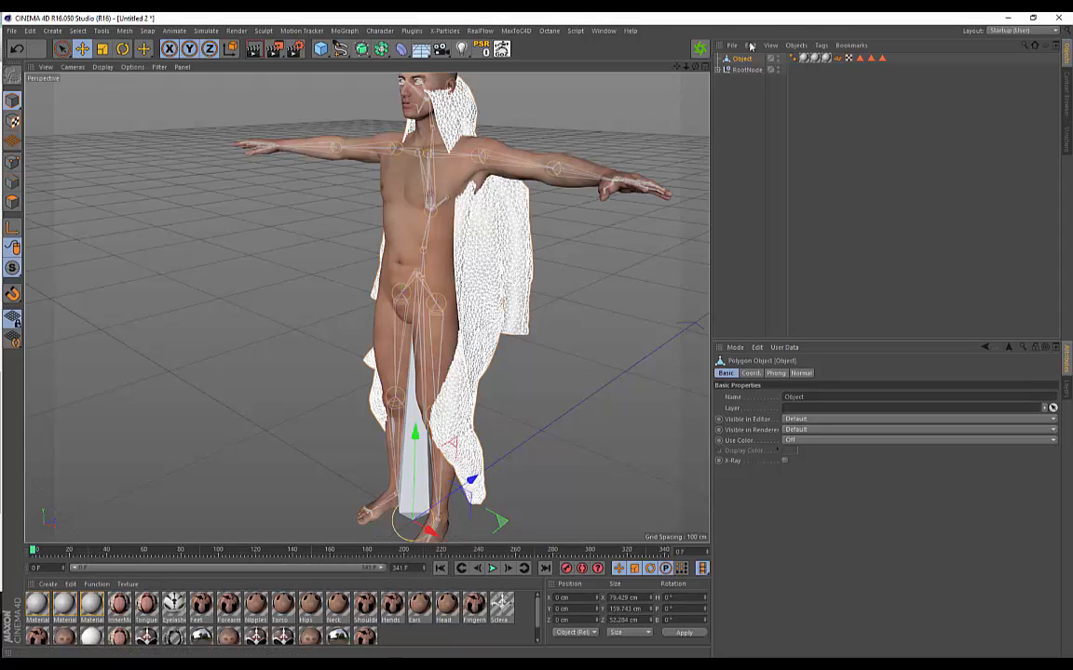
Import garment.mdd onto the garment object with Riptide Pro at the current frame, scaling the mesh up by a factor of 1.
{"action": "left_click", "coordinate": [416, 32]}
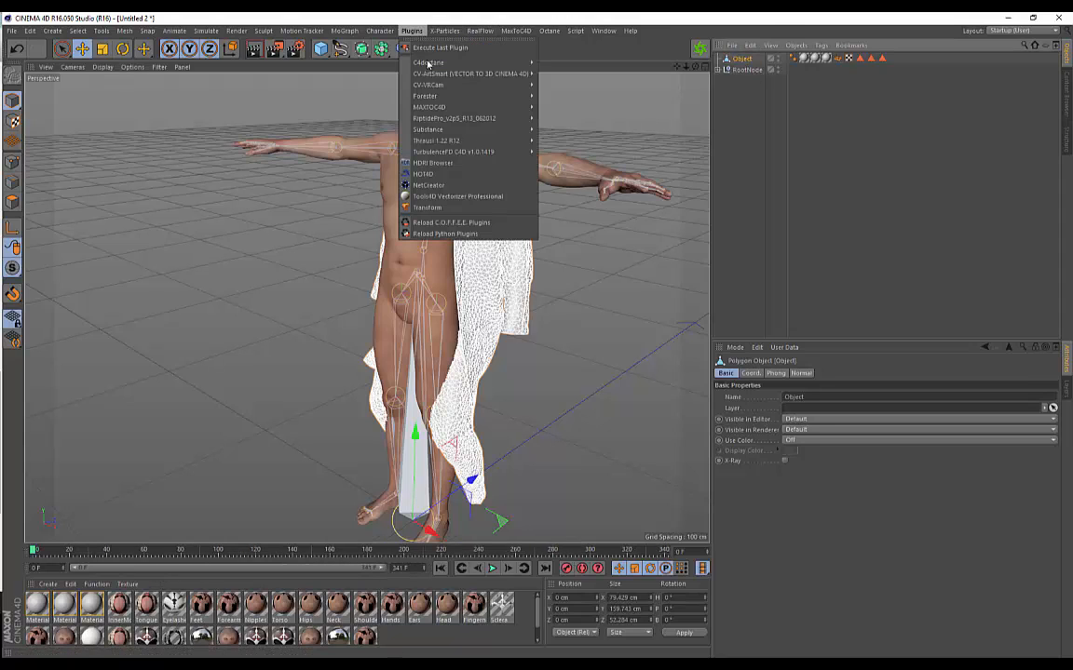
{"action": "mouse_move", "coordinate": [503, 118]}
{"action": "left_click", "coordinate": [565, 150]}
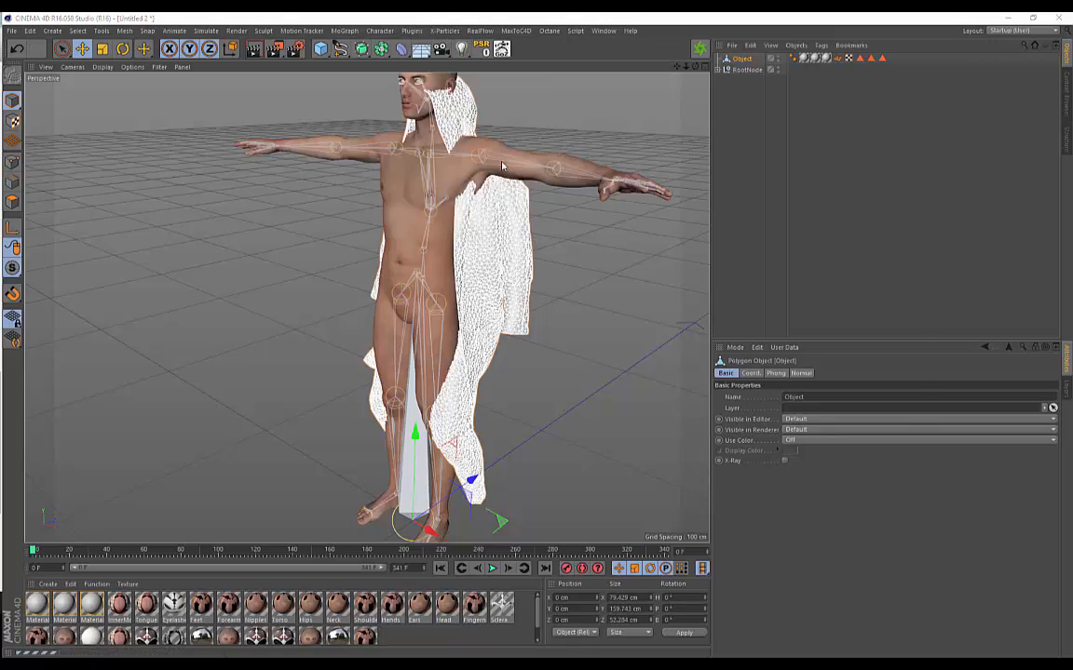
{"action": "left_click", "coordinate": [521, 174]}
{"action": "left_click", "coordinate": [817, 418]}
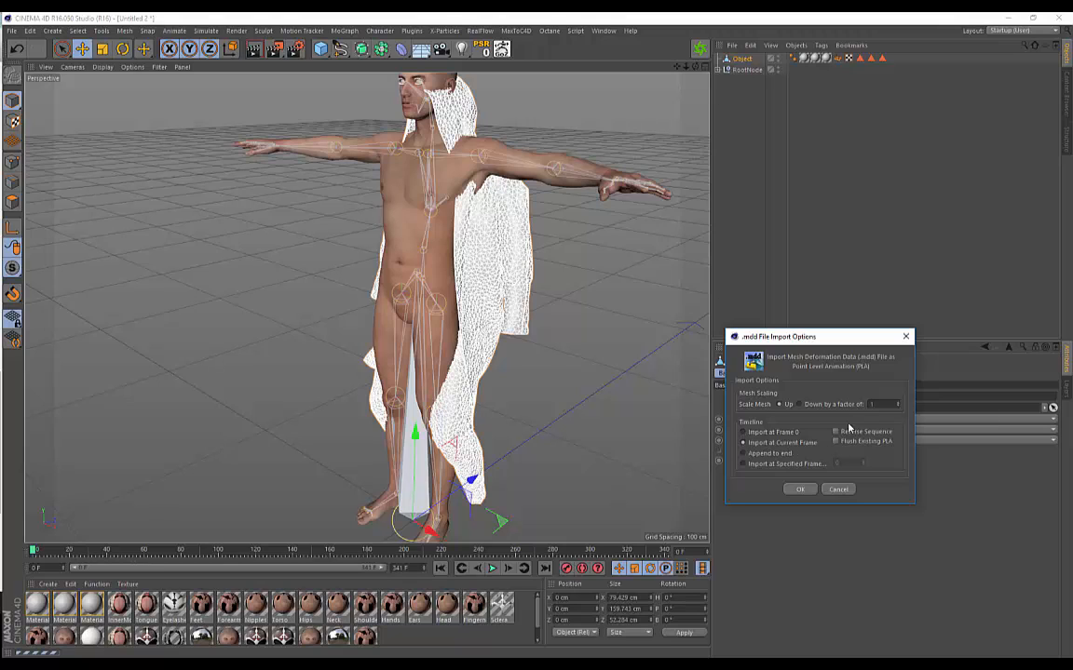
{"action": "left_click", "coordinate": [801, 489]}
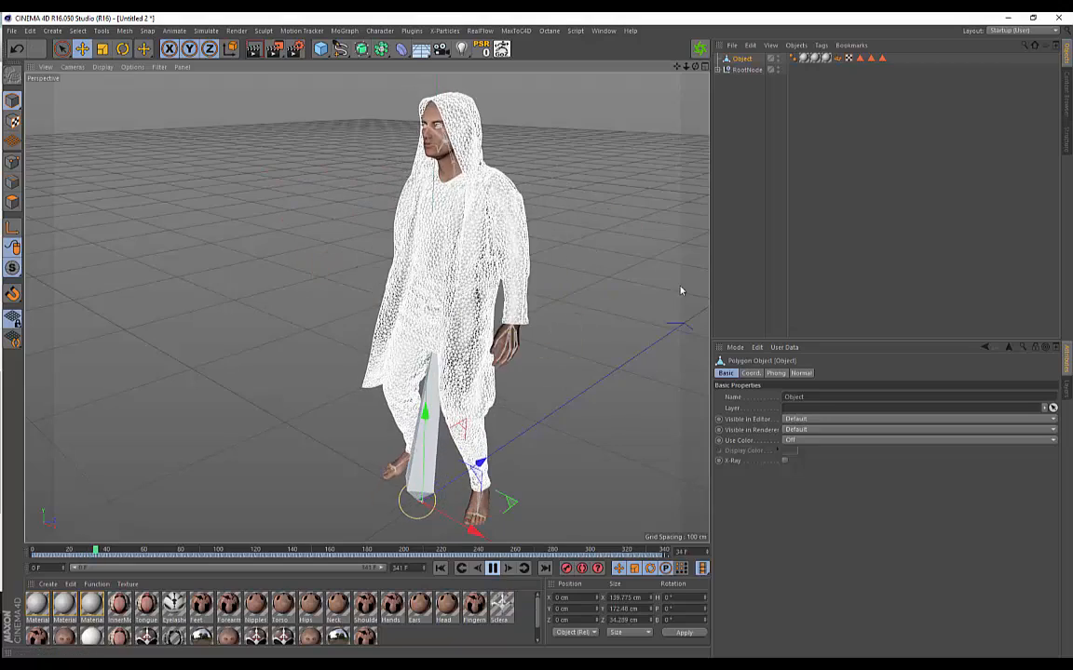
Play the animation with nothing selected, check the garment on the moving avatar from several sides, and stop playback.
{"action": "left_click", "coordinate": [741, 177]}
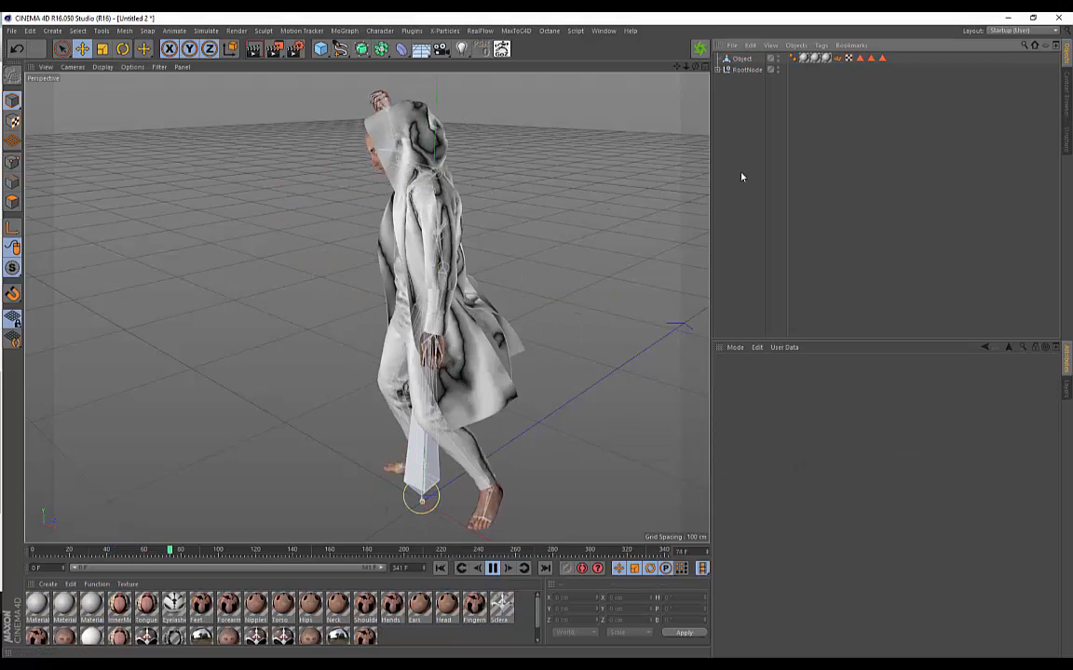
{"action": "left_click_drag", "start_coordinate": [403, 233], "coordinate": [510, 228], "text": "alt"}
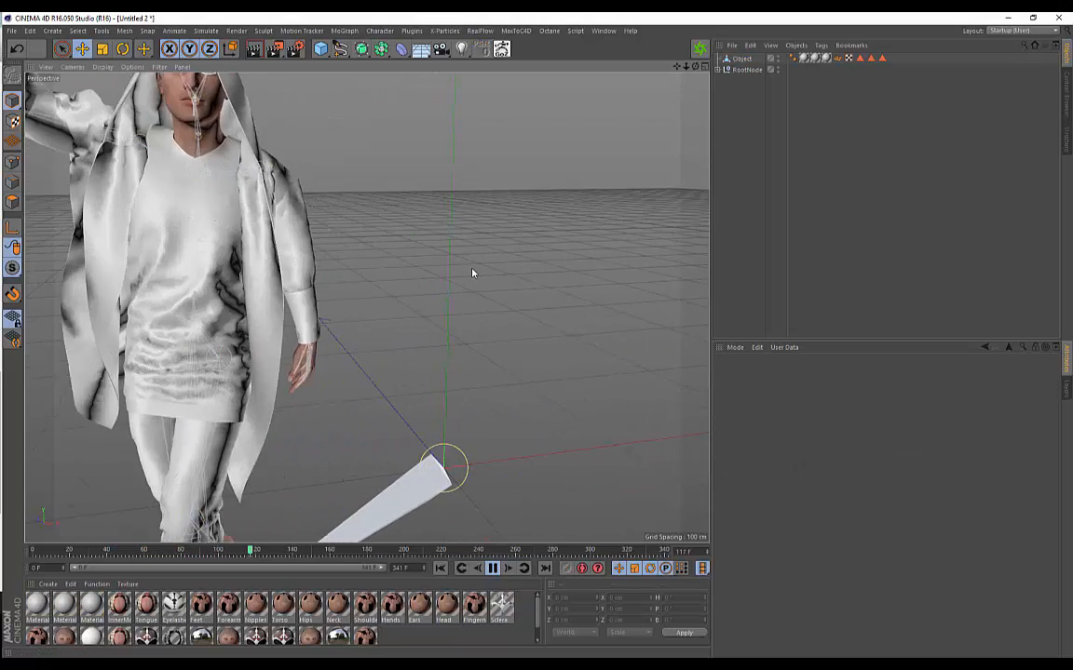
{"action": "scroll", "coordinate": [470, 276], "scroll_direction": "down", "scroll_amount": 4}
{"action": "scroll", "coordinate": [461, 318], "scroll_direction": "down", "scroll_amount": 2}
{"action": "middle_click_drag", "start_coordinate": [466, 322], "coordinate": [402, 281], "text": "alt"}
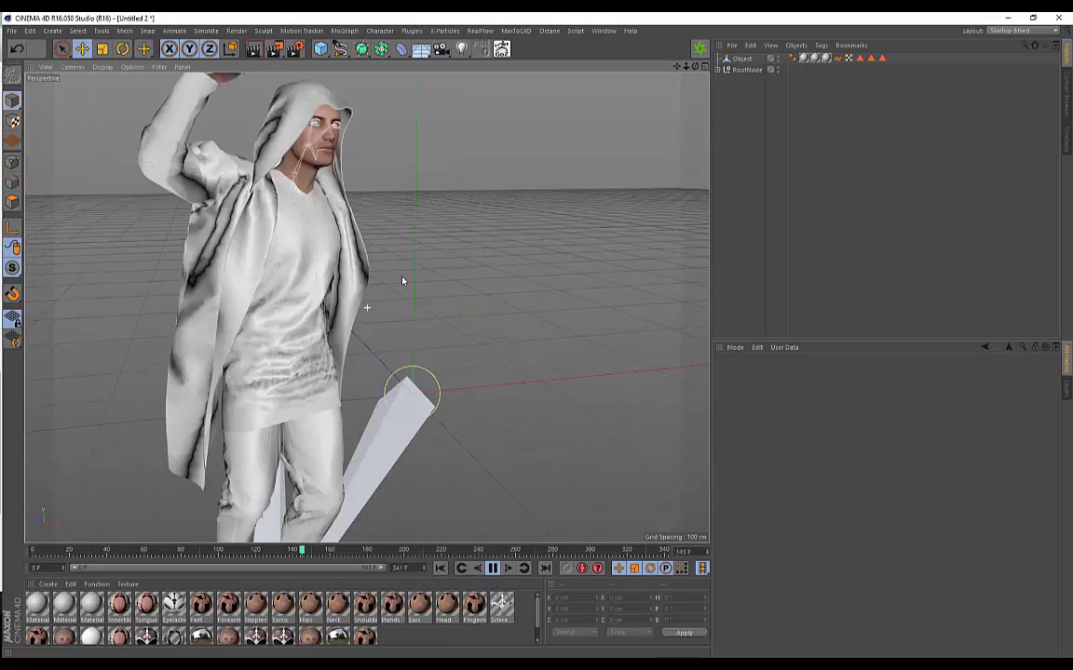
{"action": "scroll", "coordinate": [395, 279], "scroll_direction": "down", "scroll_amount": 4}
{"action": "left_click_drag", "start_coordinate": [382, 277], "coordinate": [485, 283], "text": "alt"}
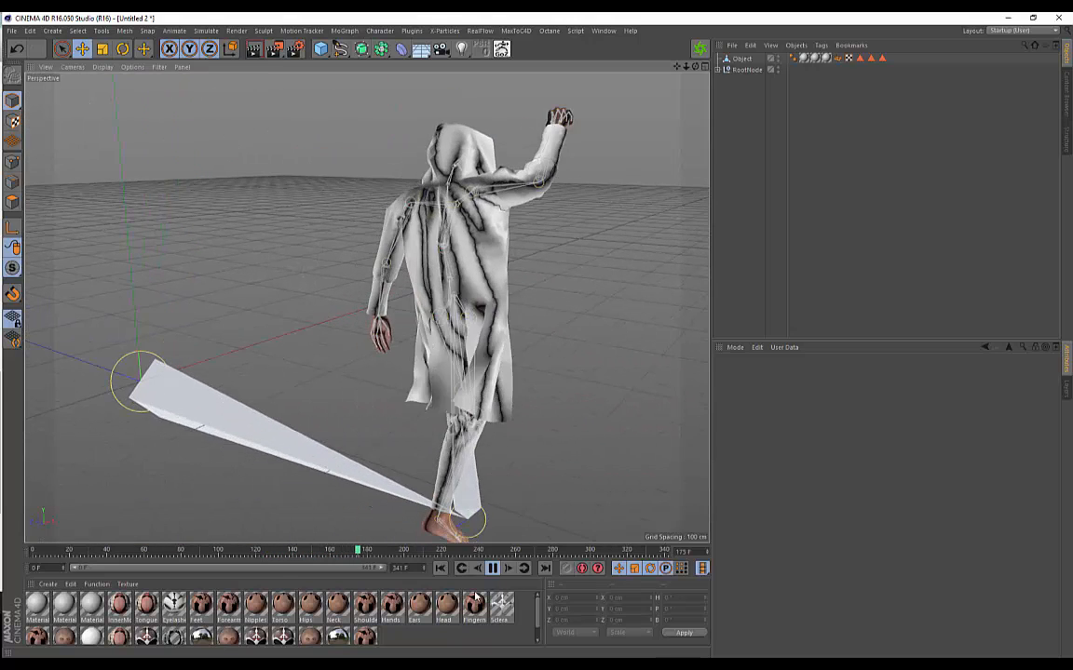
{"action": "left_click", "coordinate": [504, 567]}
Render the dressed avatar in the Octane Live Viewer beside the viewport and inspect it from back and front.
{"action": "left_click", "coordinate": [700, 49]}
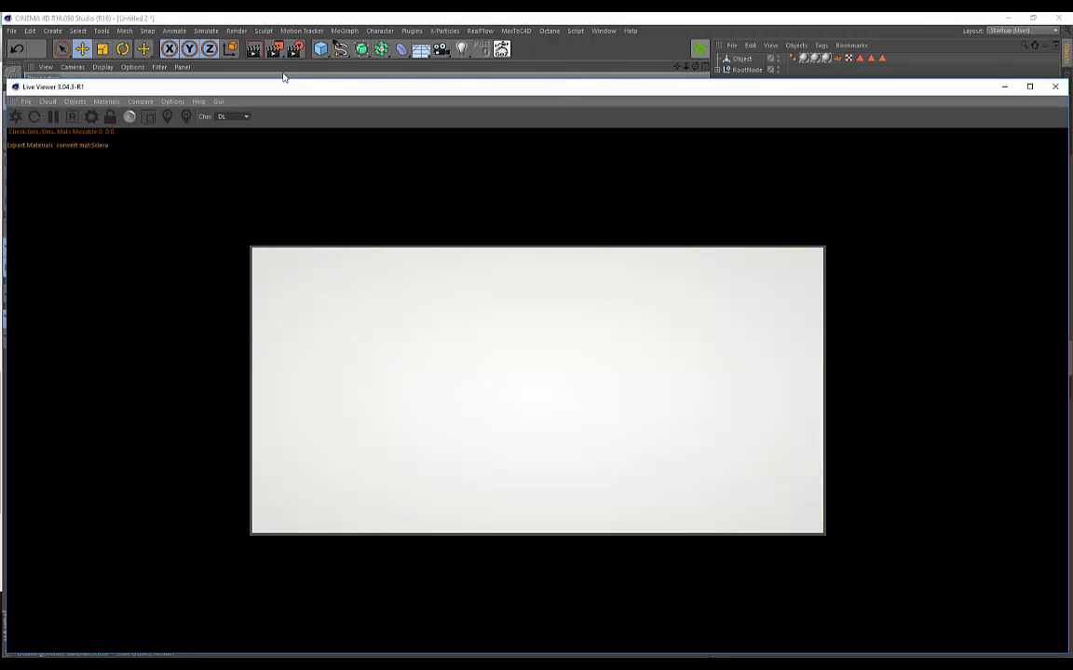
{"action": "left_click_drag", "start_coordinate": [80, 83], "coordinate": [354, 72]}
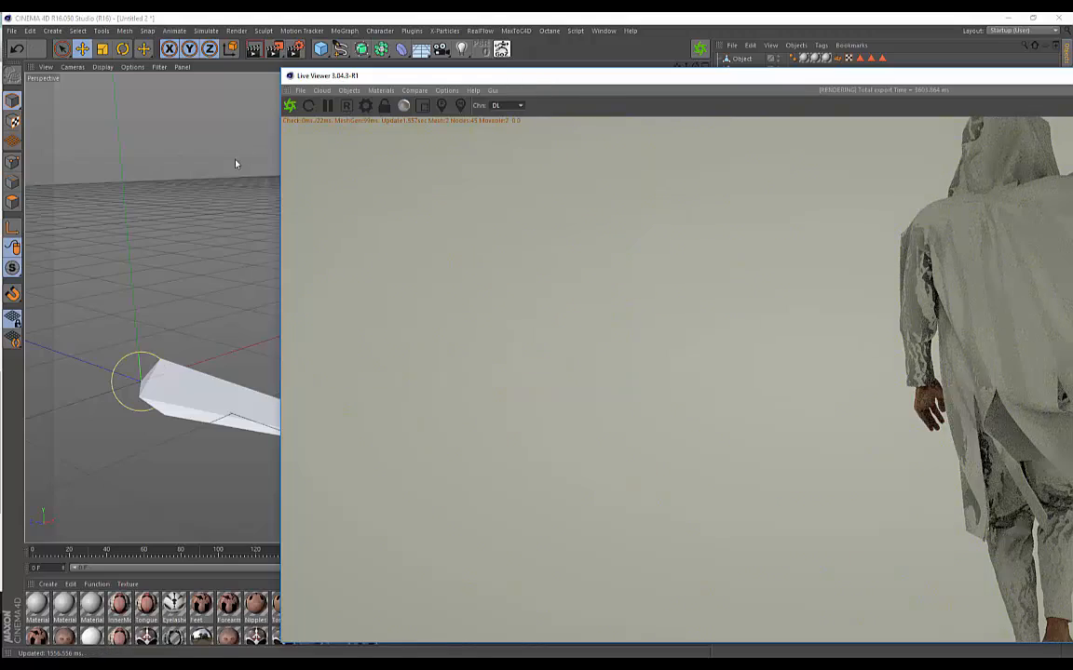
{"action": "middle_click_drag", "start_coordinate": [180, 225], "coordinate": [190, 222], "text": "alt"}
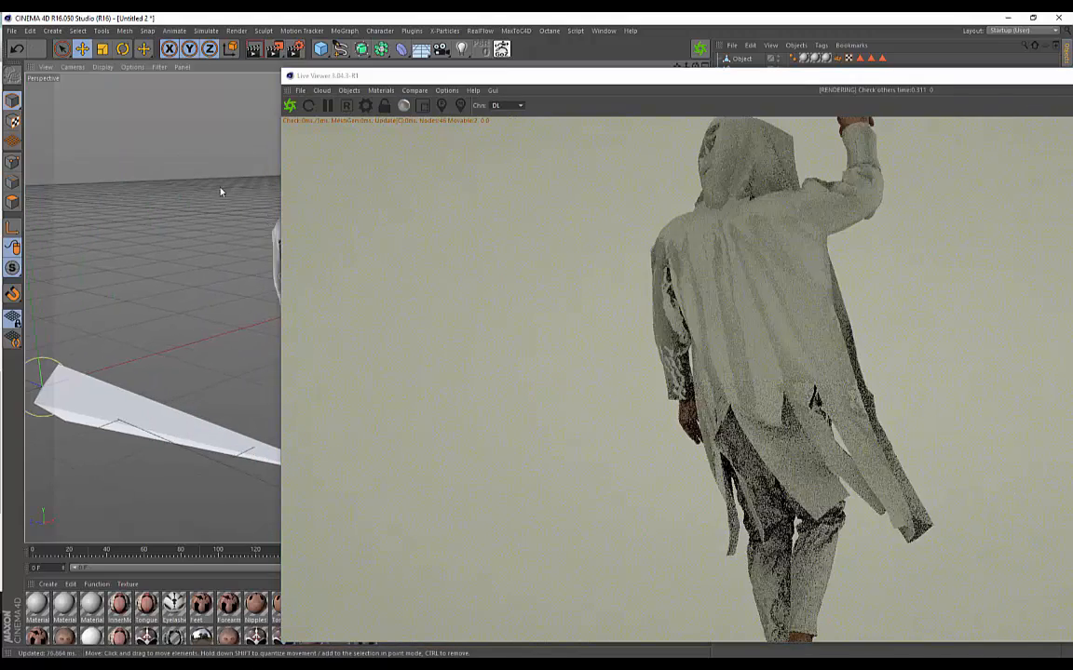
{"action": "left_click_drag", "start_coordinate": [221, 192], "coordinate": [162, 234], "text": "alt"}
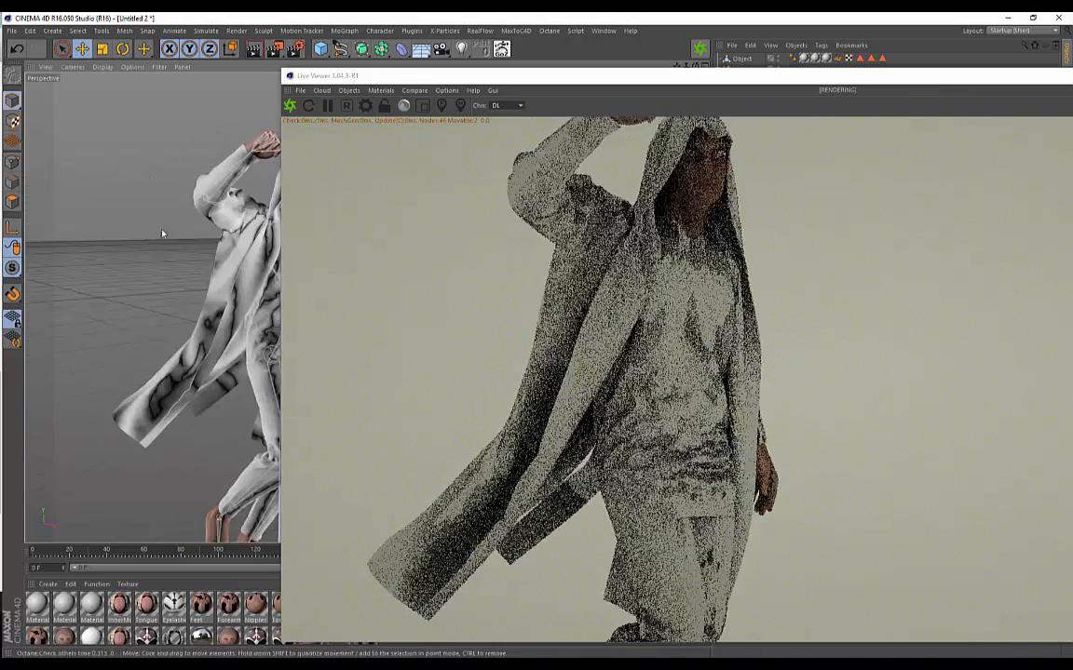
Create a new Octane Material and apply it to the whole garment on the avatar.
{"action": "middle_click_drag", "start_coordinate": [129, 218], "coordinate": [74, 169], "text": "alt"}
{"action": "left_click", "coordinate": [56, 583]}
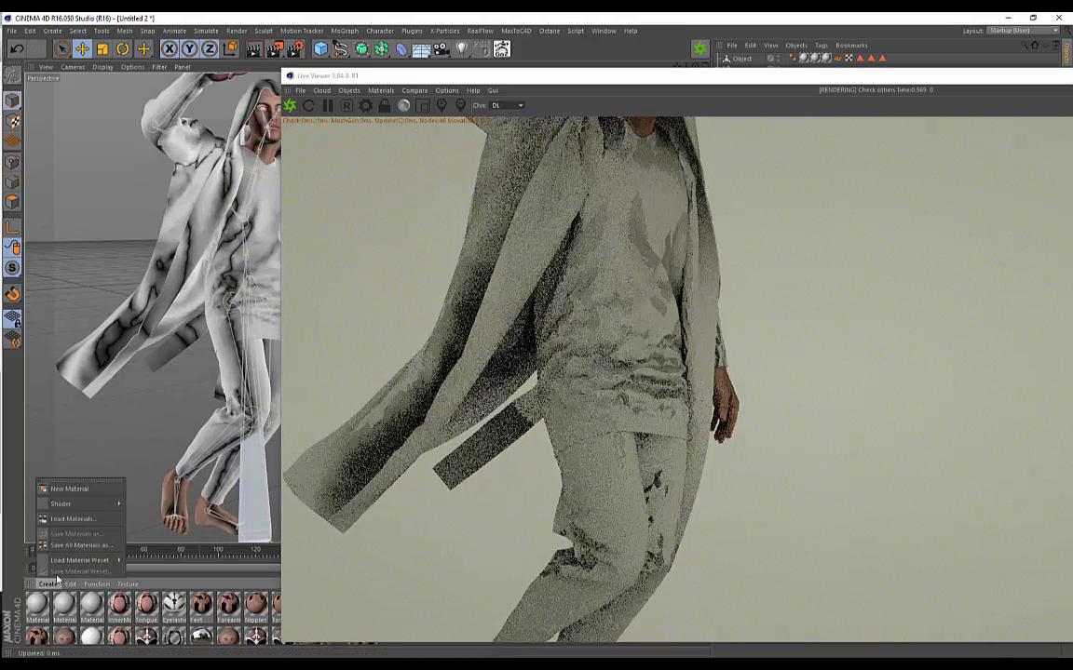
{"action": "mouse_move", "coordinate": [90, 504]}
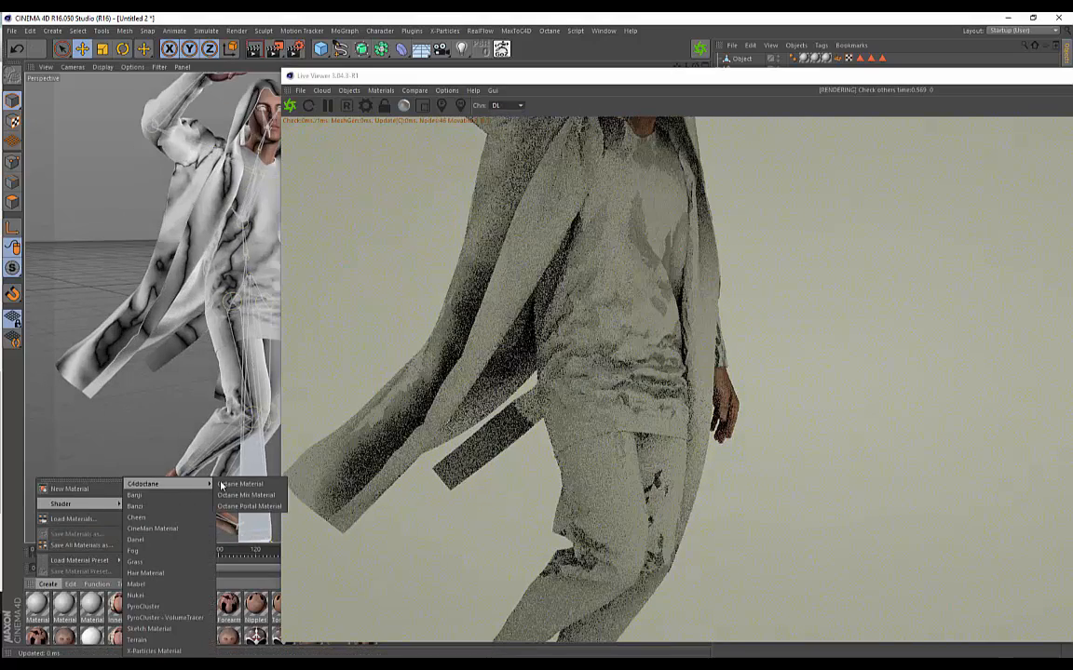
{"action": "left_click", "coordinate": [222, 485]}
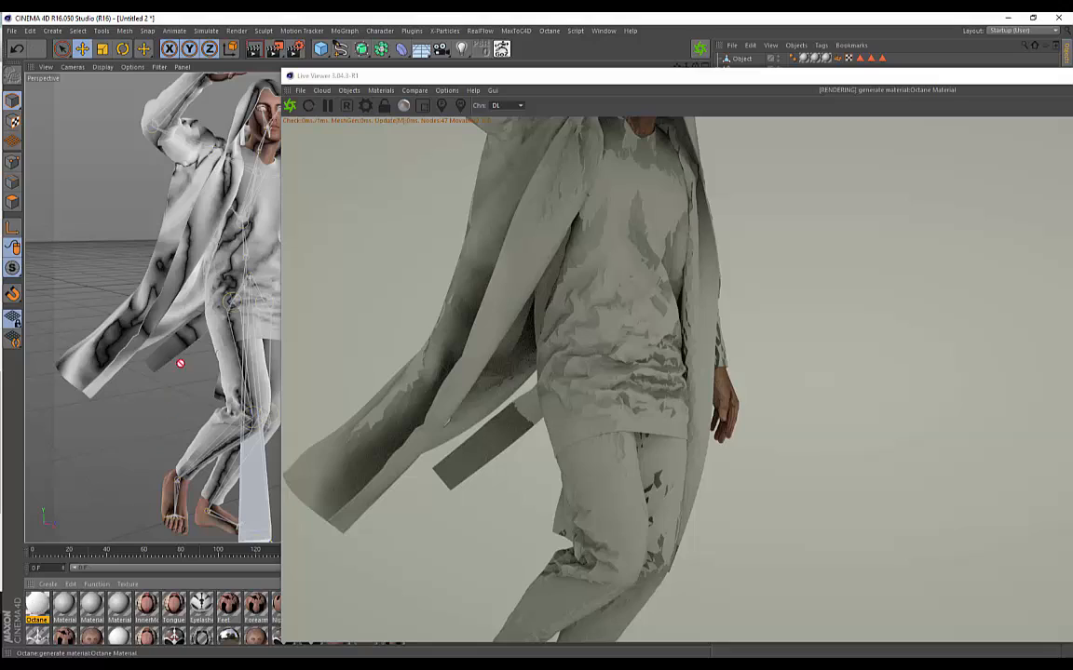
{"action": "left_click_drag", "start_coordinate": [179, 363], "coordinate": [228, 350]}
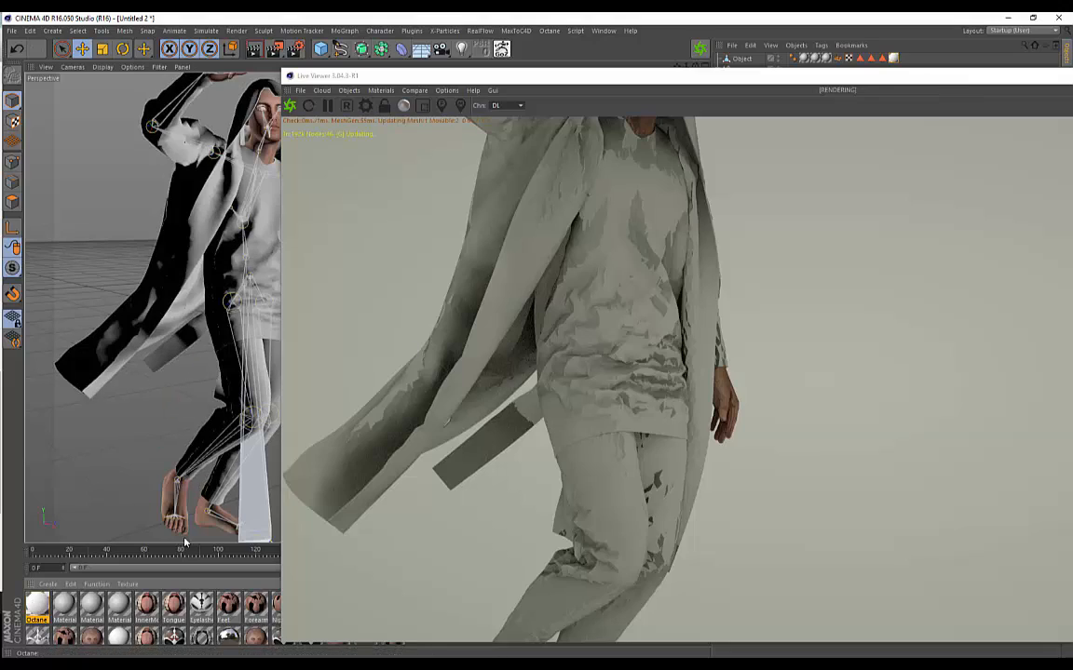
{"action": "left_click_drag", "start_coordinate": [168, 412], "coordinate": [113, 390], "text": "alt"}
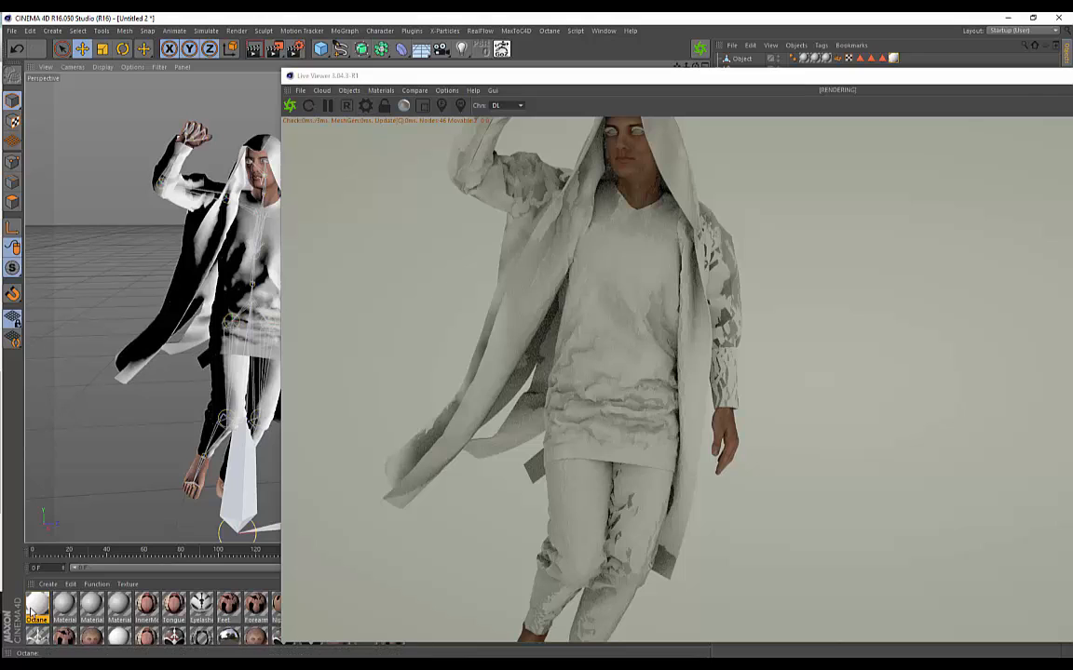
Select the shirt polygons, assign them a second Octane Material, and set its diffuse colour to dark red, about R 0.33, G 0.075, B 0.075.
{"action": "left_click", "coordinate": [868, 63]}
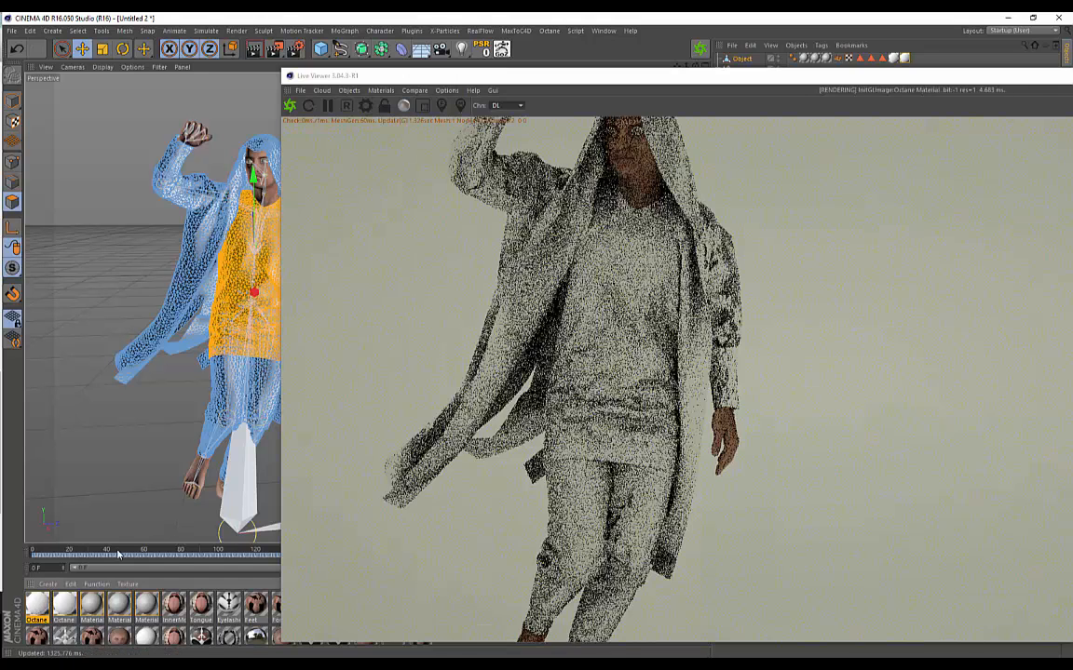
{"action": "double_click", "coordinate": [37, 605]}
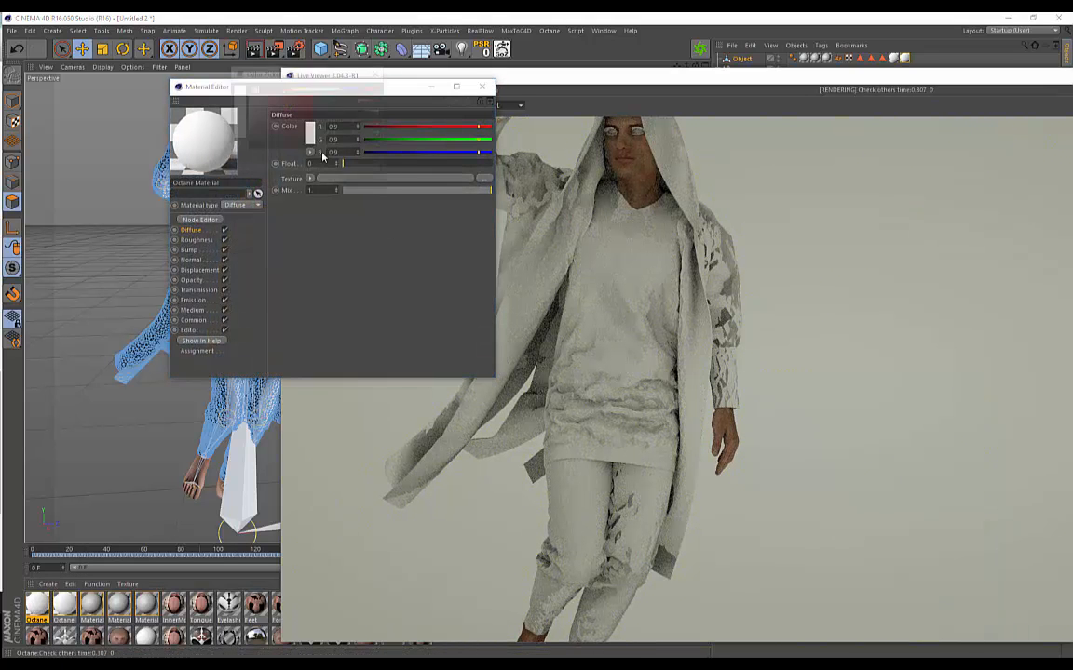
{"action": "left_click", "coordinate": [310, 133]}
{"action": "left_click", "coordinate": [281, 119]}
{"action": "left_click", "coordinate": [289, 183]}
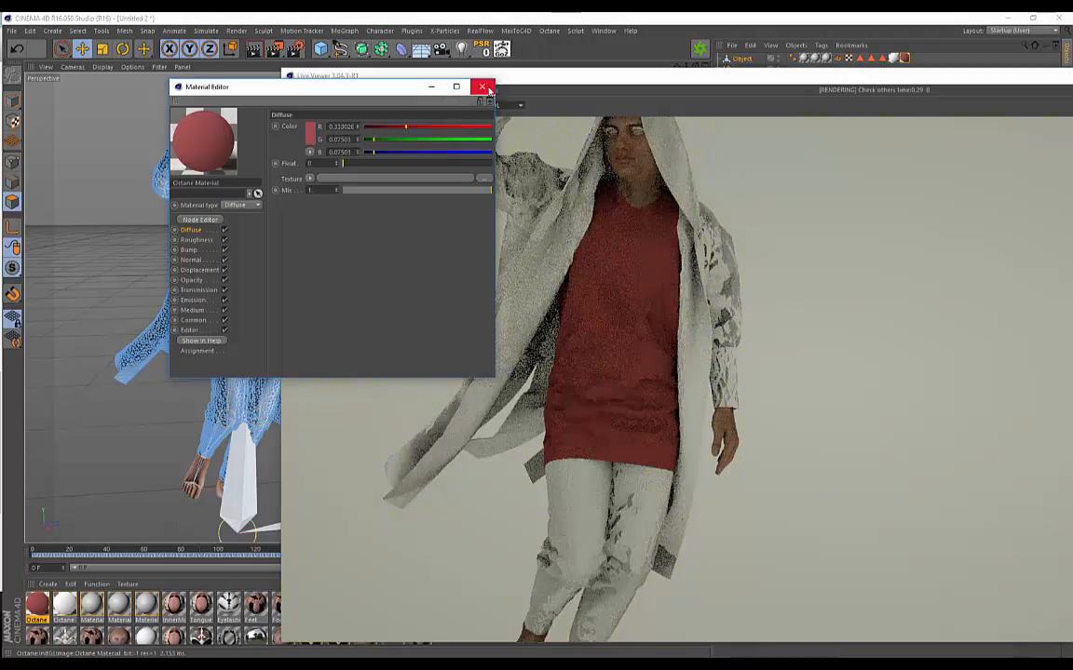
{"action": "left_click", "coordinate": [480, 86]}
Add an Octane area light to the scene after checking the red shirt in the render up close and at full figure.
{"action": "scroll", "coordinate": [192, 250], "scroll_direction": "up", "scroll_amount": 6}
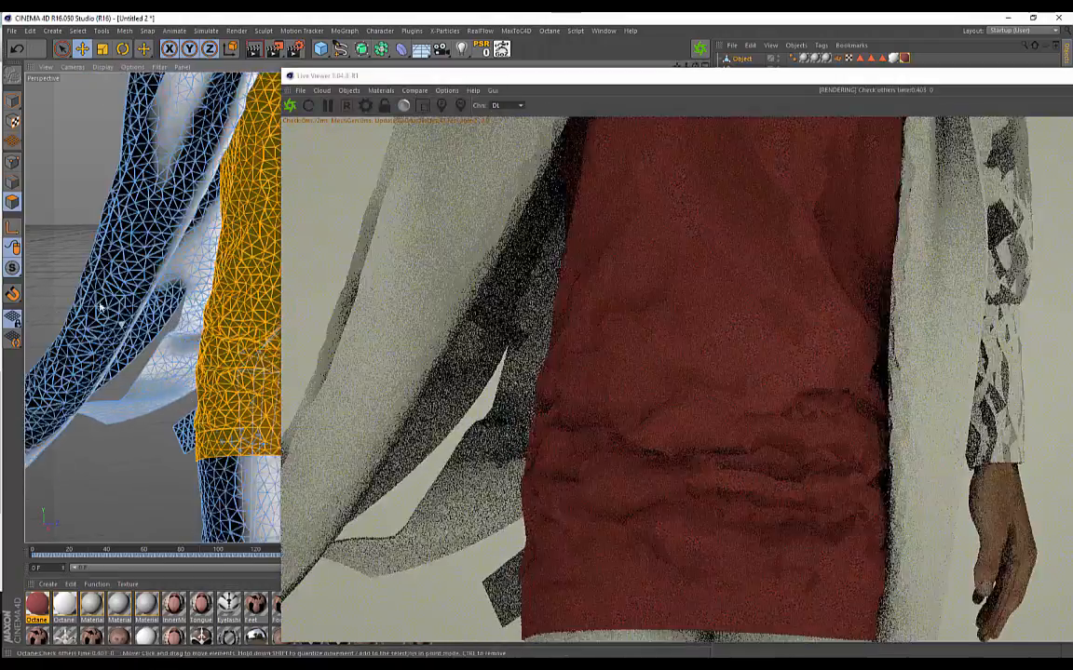
{"action": "scroll", "coordinate": [102, 307], "scroll_direction": "down", "scroll_amount": 8}
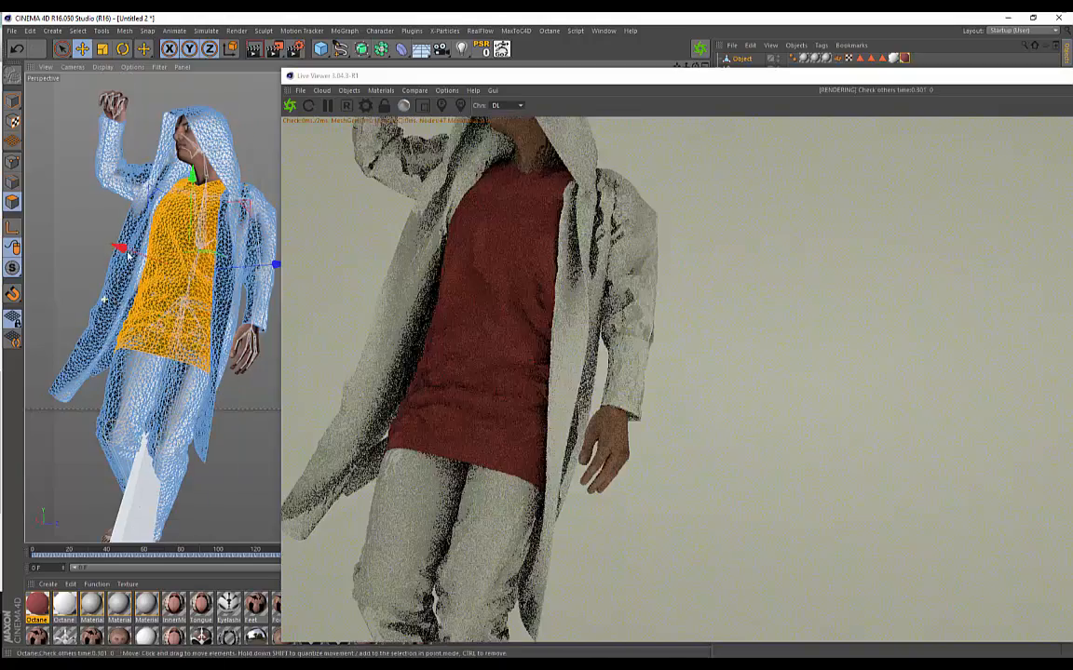
{"action": "scroll", "coordinate": [212, 296], "scroll_direction": "down", "scroll_amount": 5}
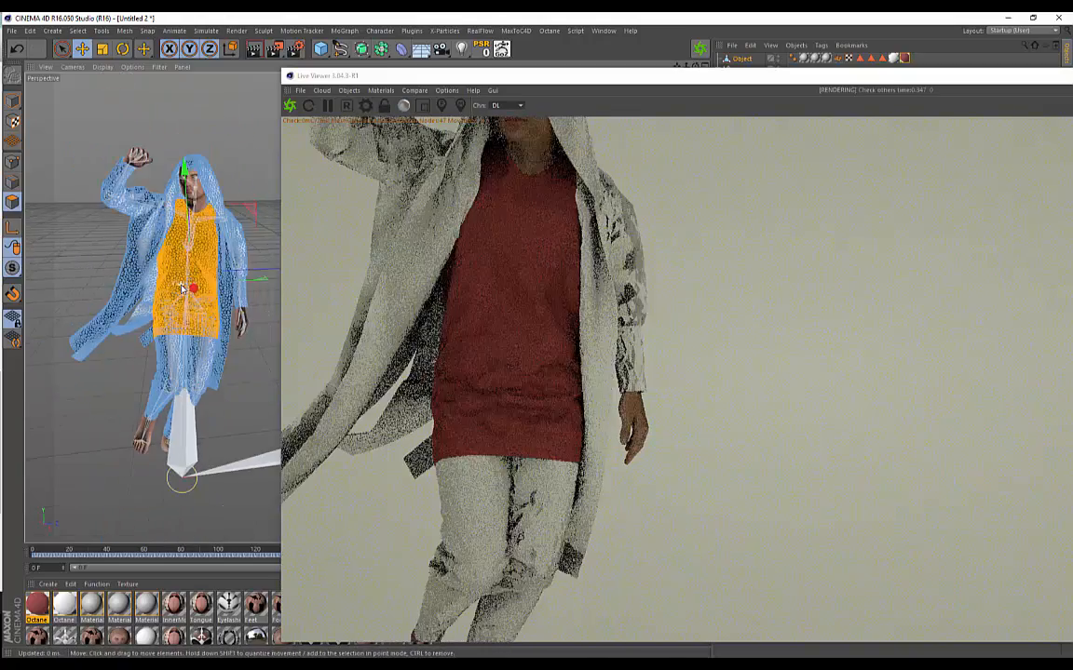
{"action": "scroll", "coordinate": [213, 296], "scroll_direction": "up", "scroll_amount": 2}
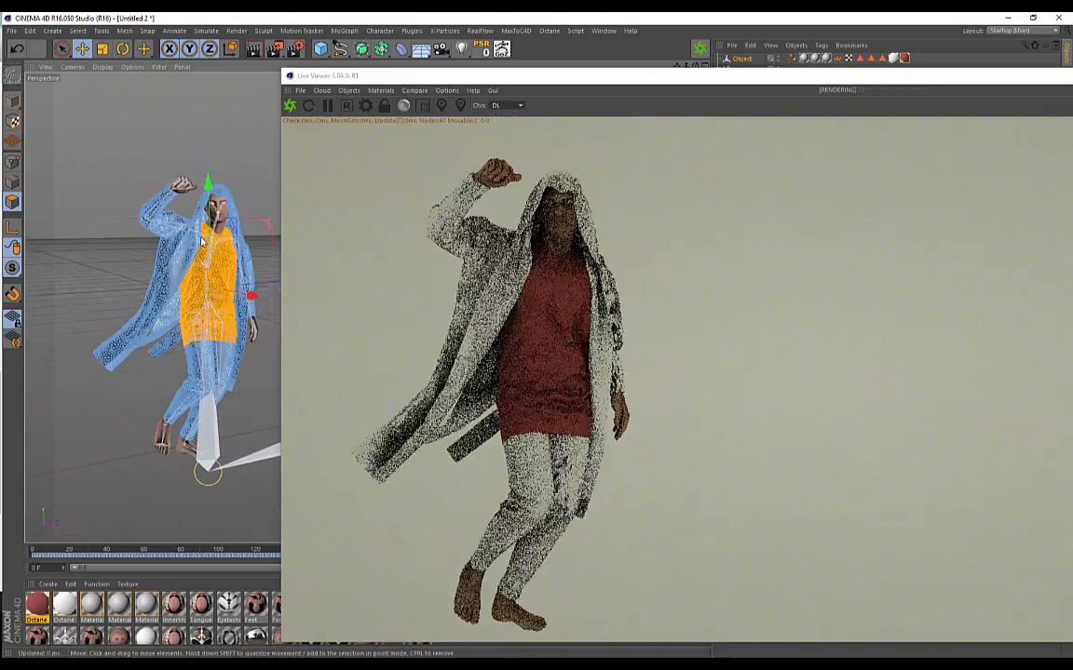
{"action": "left_click", "coordinate": [380, 90]}
{"action": "mouse_move", "coordinate": [349, 90]}
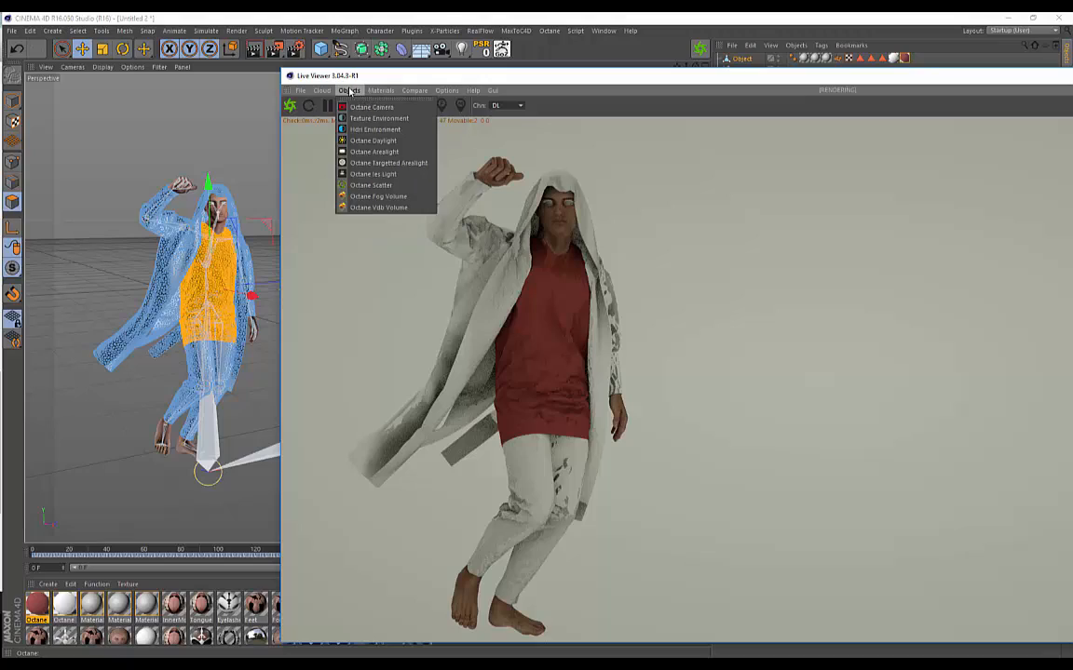
{"action": "left_click", "coordinate": [377, 162]}
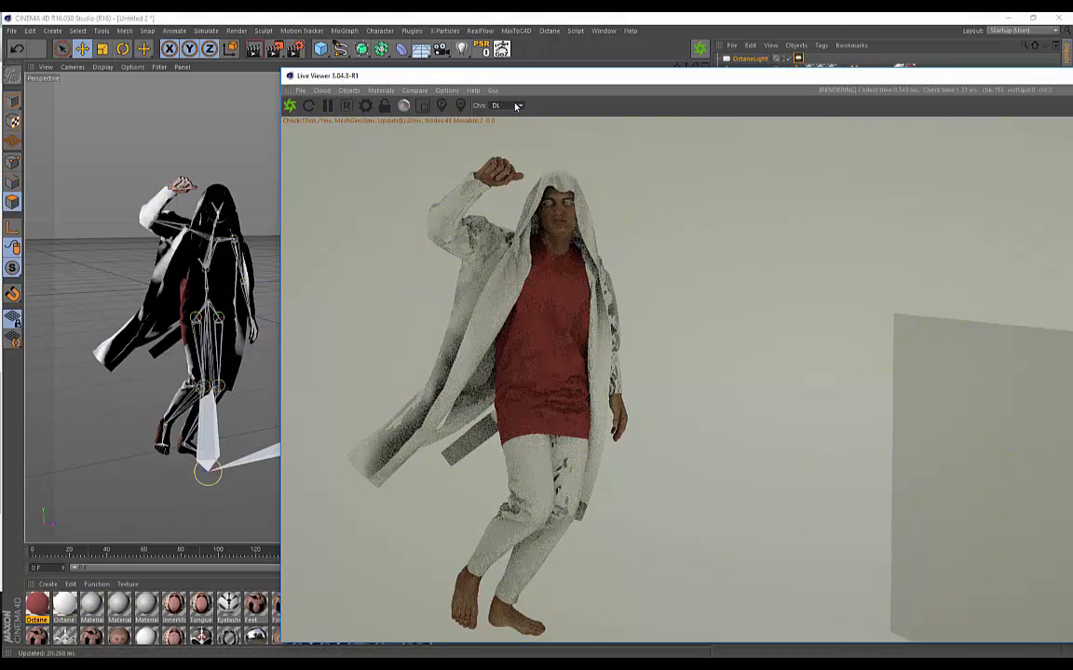
{"action": "left_click_drag", "start_coordinate": [199, 219], "coordinate": [407, 144], "text": "alt"}
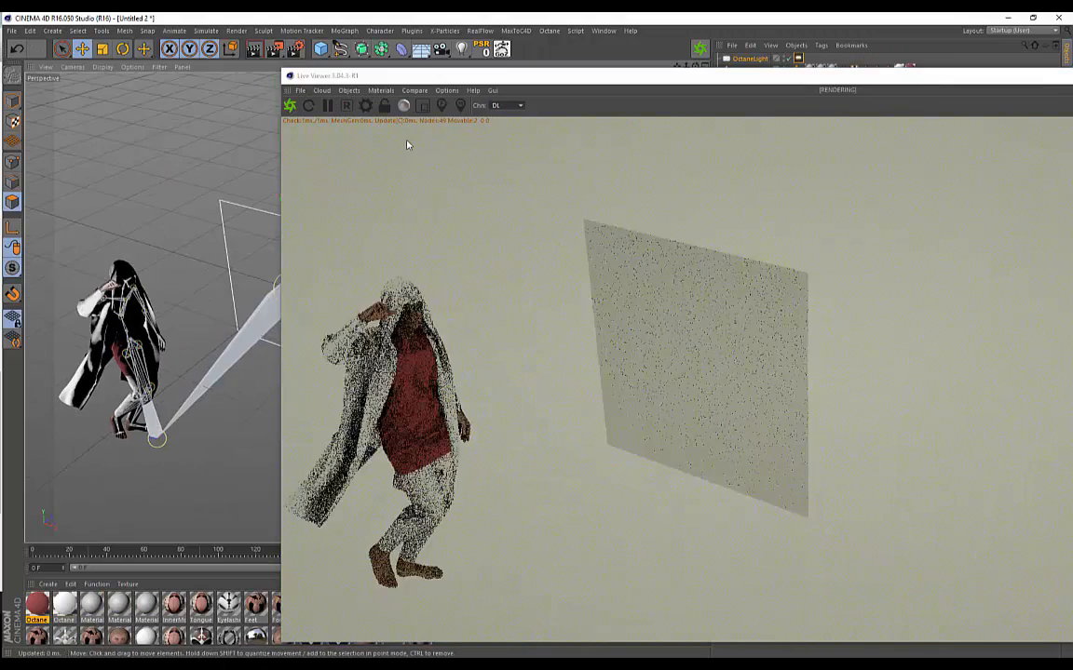
Rotate the area light to face down, raise it about 276 cm, and shift it about 140 cm so it hangs over the avatar.
{"action": "left_click_drag", "start_coordinate": [448, 81], "coordinate": [528, 85]}
{"action": "left_click_drag", "start_coordinate": [335, 255], "coordinate": [307, 282]}
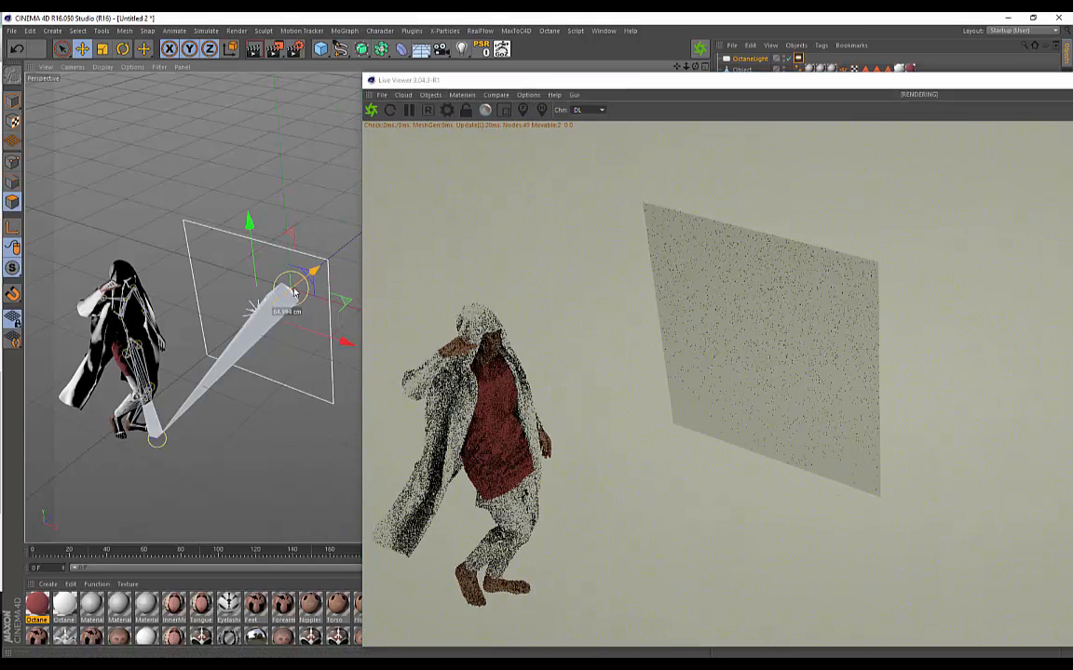
{"action": "key", "text": "r"}
{"action": "left_click_drag", "start_coordinate": [225, 308], "coordinate": [326, 164]}
{"action": "key", "text": "e"}
{"action": "left_click_drag", "start_coordinate": [256, 395], "coordinate": [283, 147]}
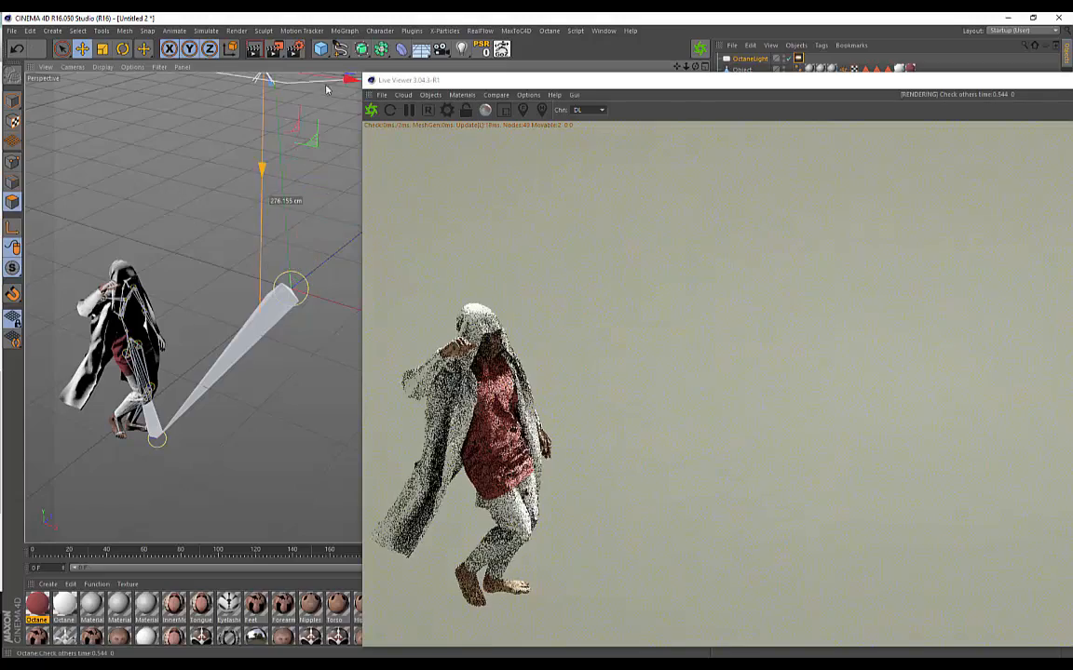
{"action": "middle_click_drag", "start_coordinate": [328, 89], "coordinate": [323, 170], "text": "alt"}
{"action": "left_click_drag", "start_coordinate": [311, 152], "coordinate": [230, 219]}
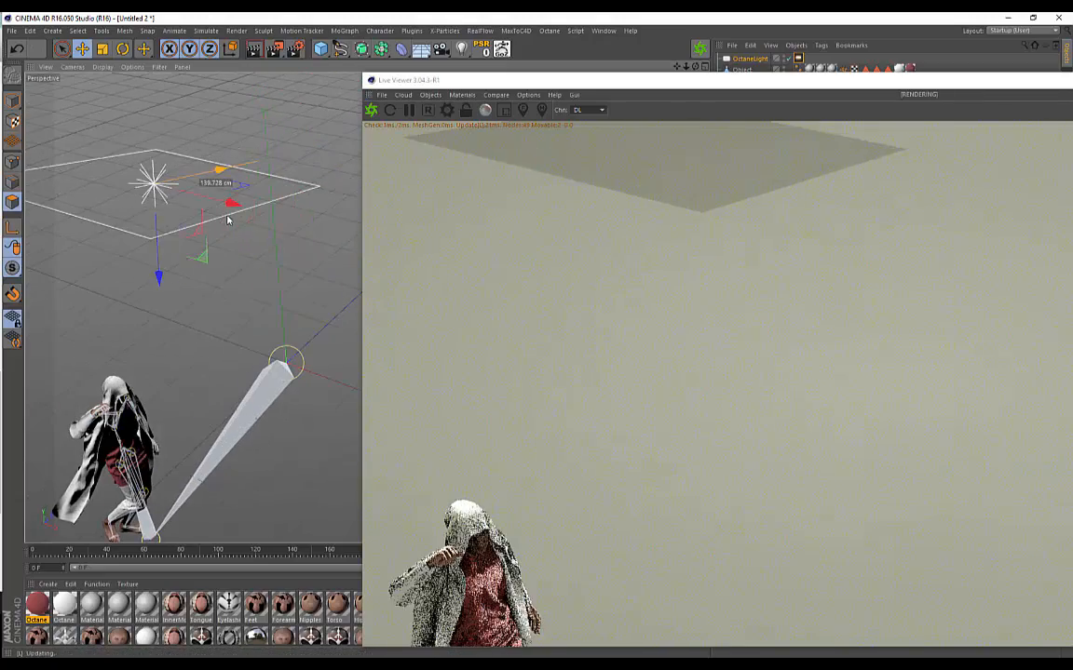
Examine the area light's effect on the garment's folds and the avatar from several angles in the Octane render.
{"action": "left_click_drag", "start_coordinate": [197, 374], "coordinate": [180, 358], "text": "alt"}
{"action": "middle_click_drag", "start_coordinate": [161, 330], "coordinate": [227, 395], "text": "alt"}
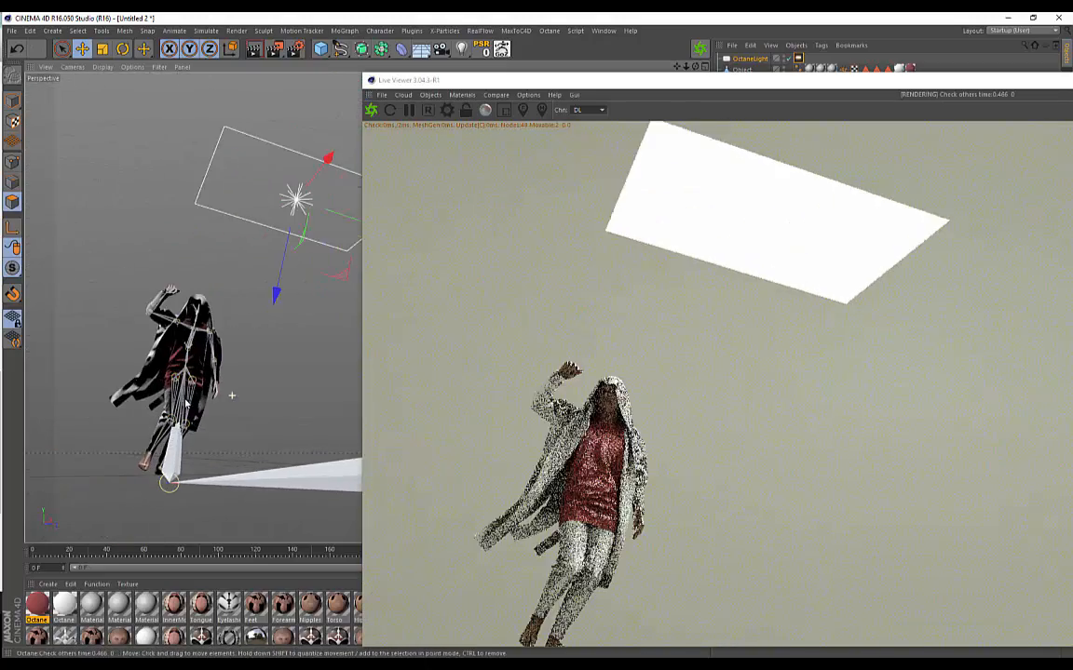
{"action": "right_click_drag", "start_coordinate": [227, 395], "coordinate": [269, 330], "text": "alt"}
{"action": "left_click_drag", "start_coordinate": [269, 330], "coordinate": [173, 360], "text": "alt"}
{"action": "left_click_drag", "start_coordinate": [258, 320], "coordinate": [314, 318], "text": "alt"}
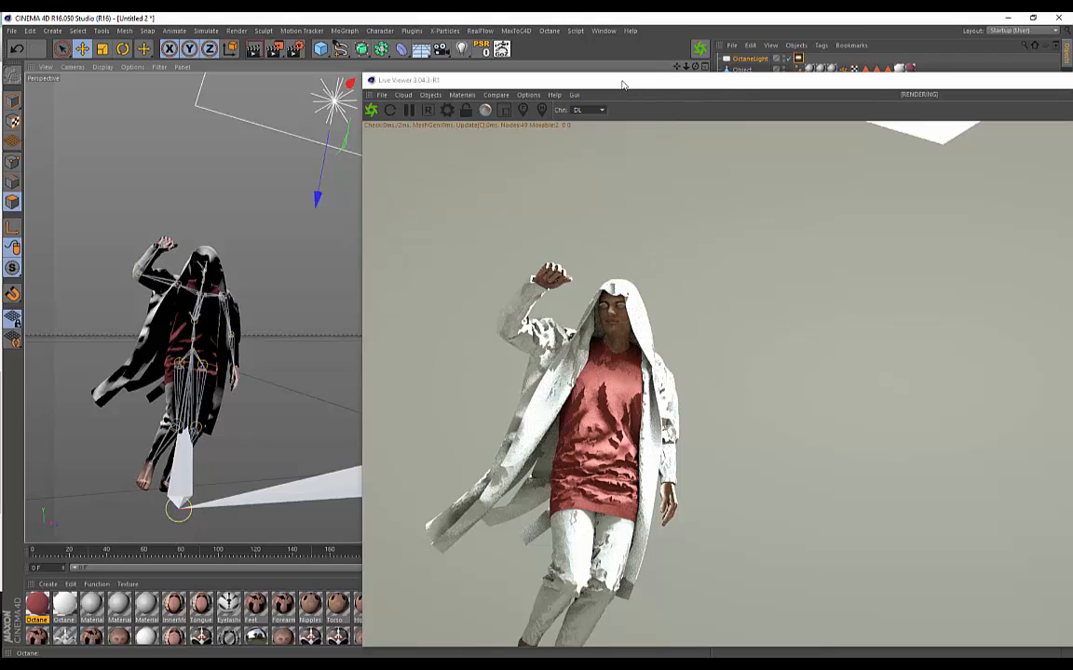
{"action": "left_click_drag", "start_coordinate": [279, 307], "coordinate": [233, 350], "text": "alt"}
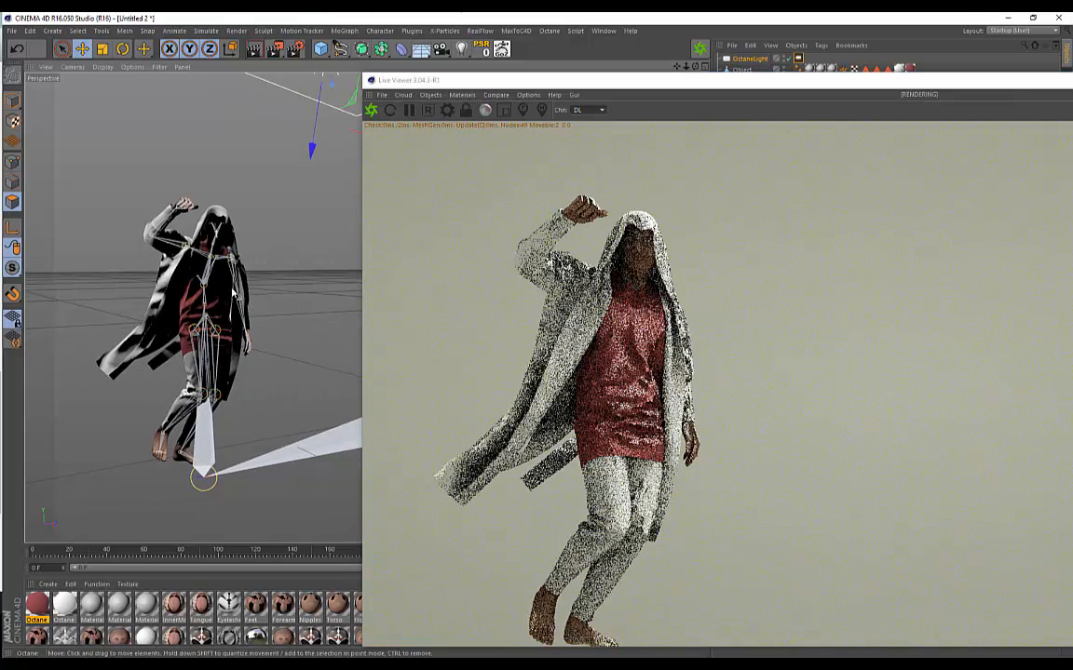
{"action": "left_click_drag", "start_coordinate": [234, 293], "coordinate": [235, 269], "text": "alt"}
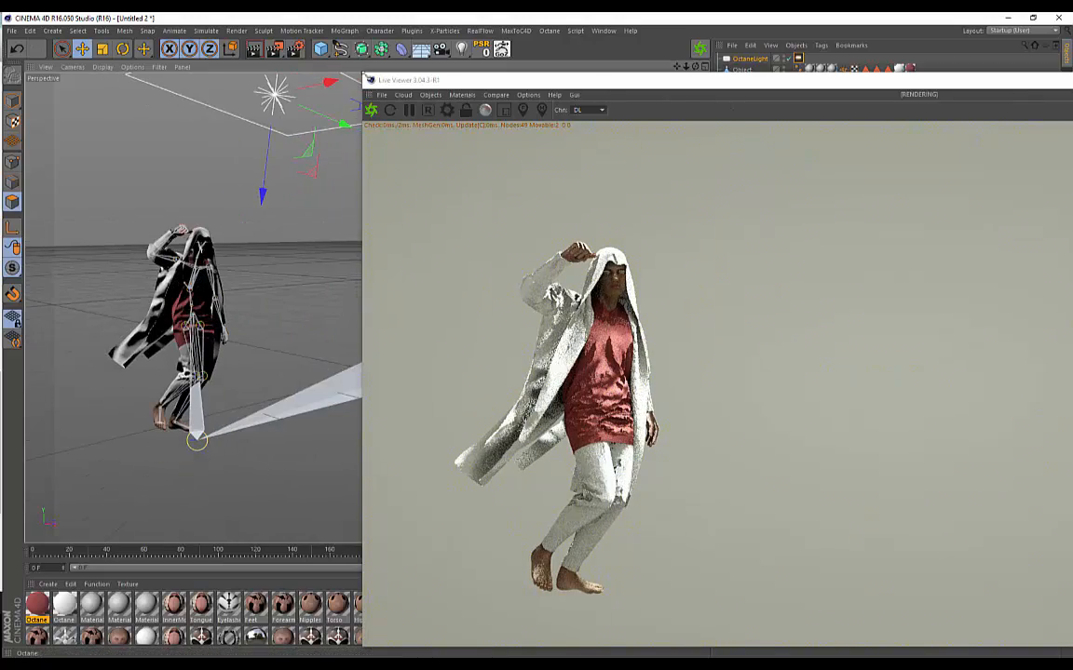
Shrink the Live Viewer window to uncover the timeline, and play the animation forward from frame 186, stopping at frame 209.
{"action": "left_click_drag", "start_coordinate": [483, 87], "coordinate": [462, 47]}
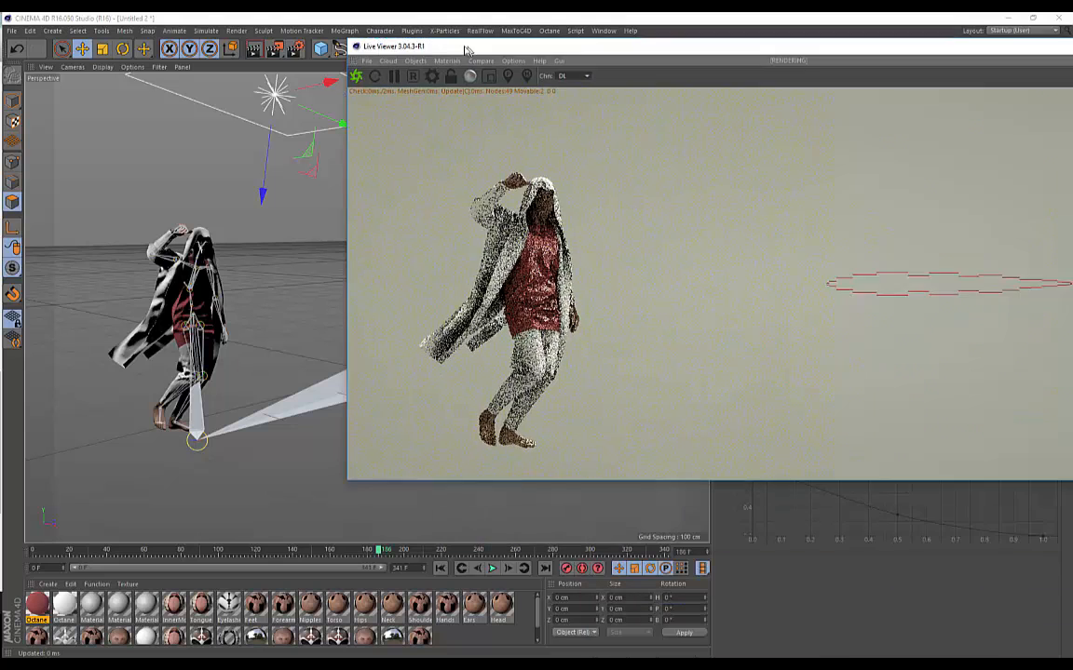
{"action": "left_click_drag", "start_coordinate": [343, 36], "coordinate": [637, 57]}
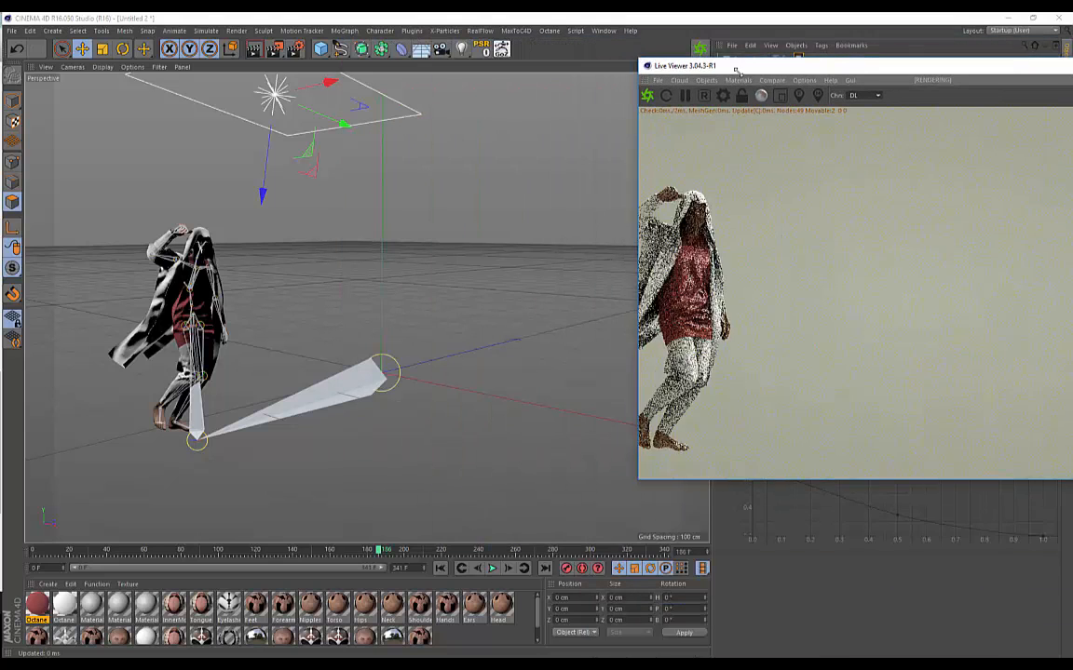
{"action": "left_click_drag", "start_coordinate": [737, 70], "coordinate": [505, 55]}
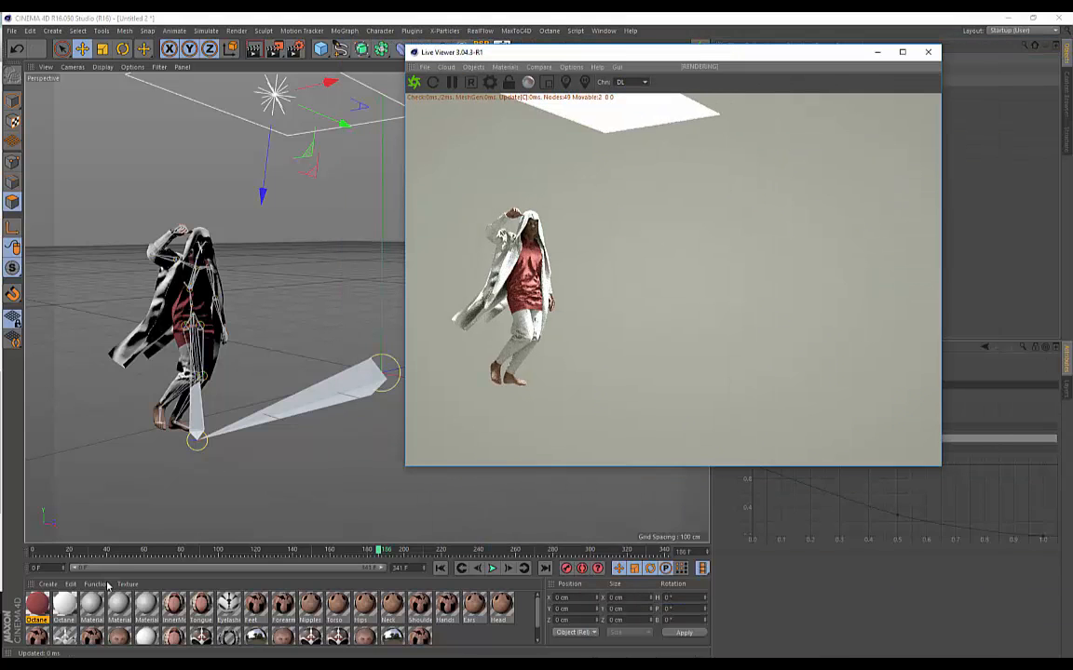
{"action": "left_click", "coordinate": [493, 569]}
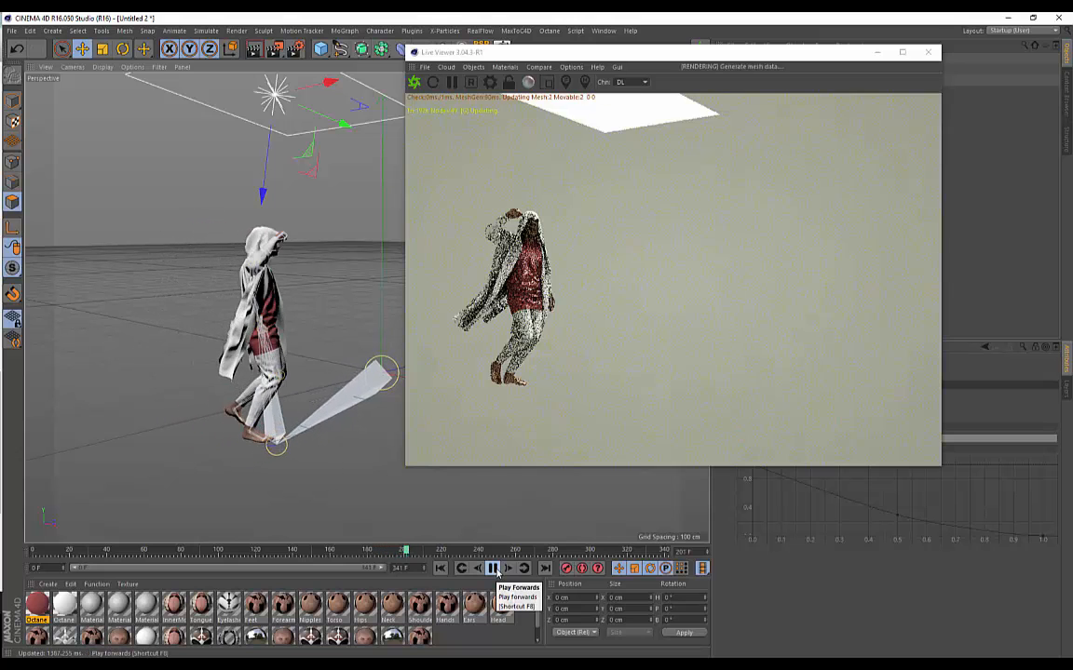
{"action": "left_click", "coordinate": [492, 569]}
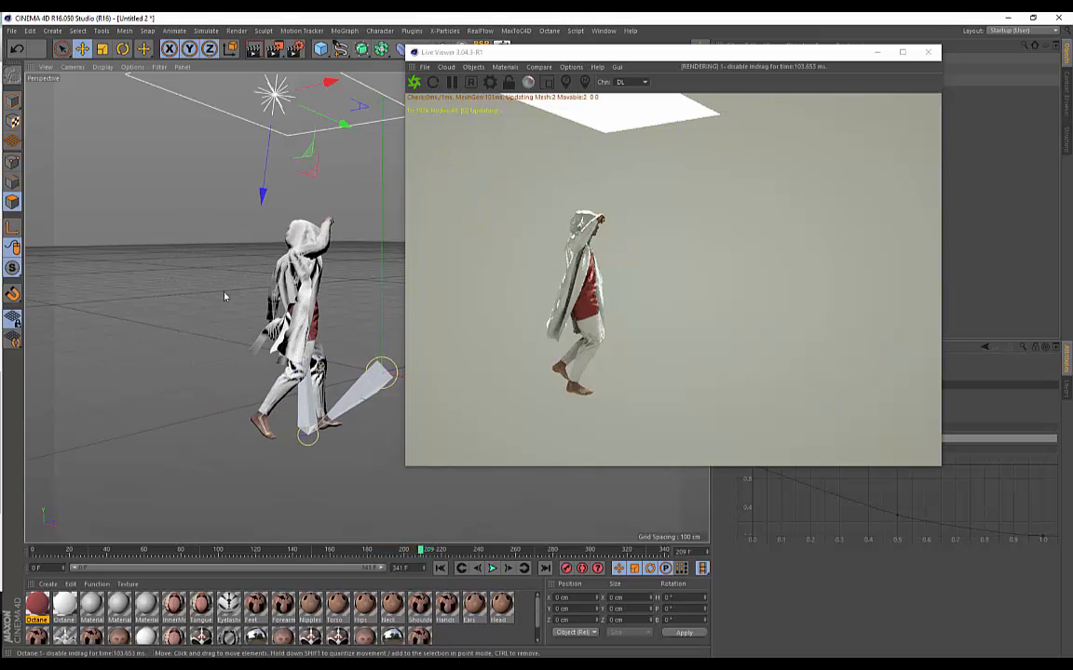
Examine the walking avatar and its coat at frame 209 from the front and closer up in the Octane render.
{"action": "left_click_drag", "start_coordinate": [227, 296], "coordinate": [291, 287], "text": "alt"}
{"action": "scroll", "coordinate": [354, 270], "scroll_direction": "up", "scroll_amount": 5}
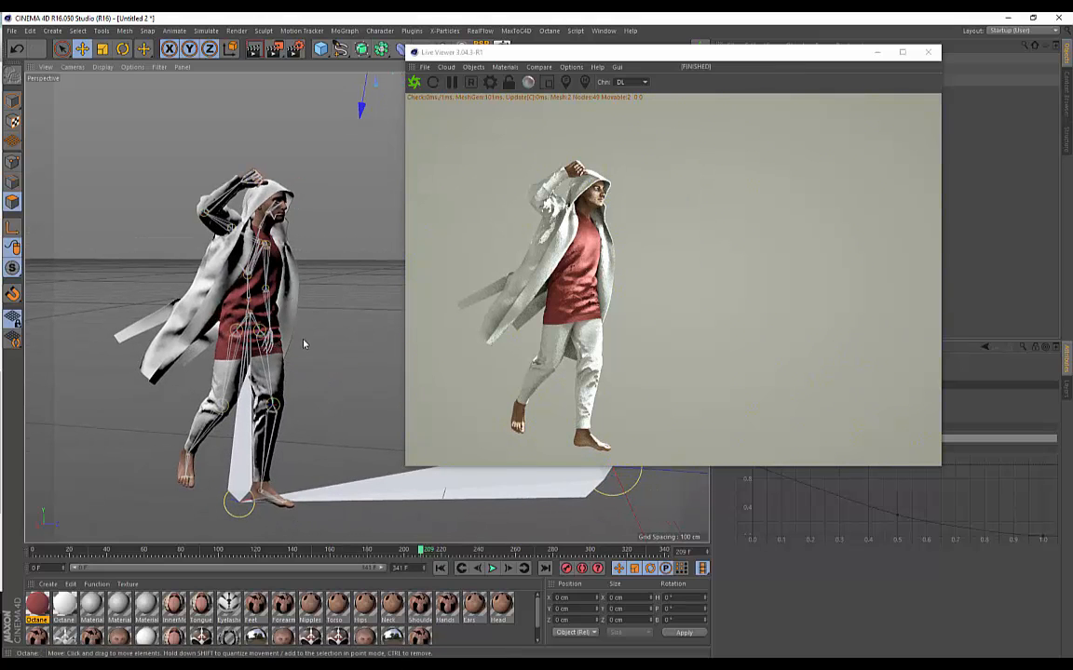
{"action": "left_click_drag", "start_coordinate": [304, 343], "coordinate": [301, 341], "text": "alt"}
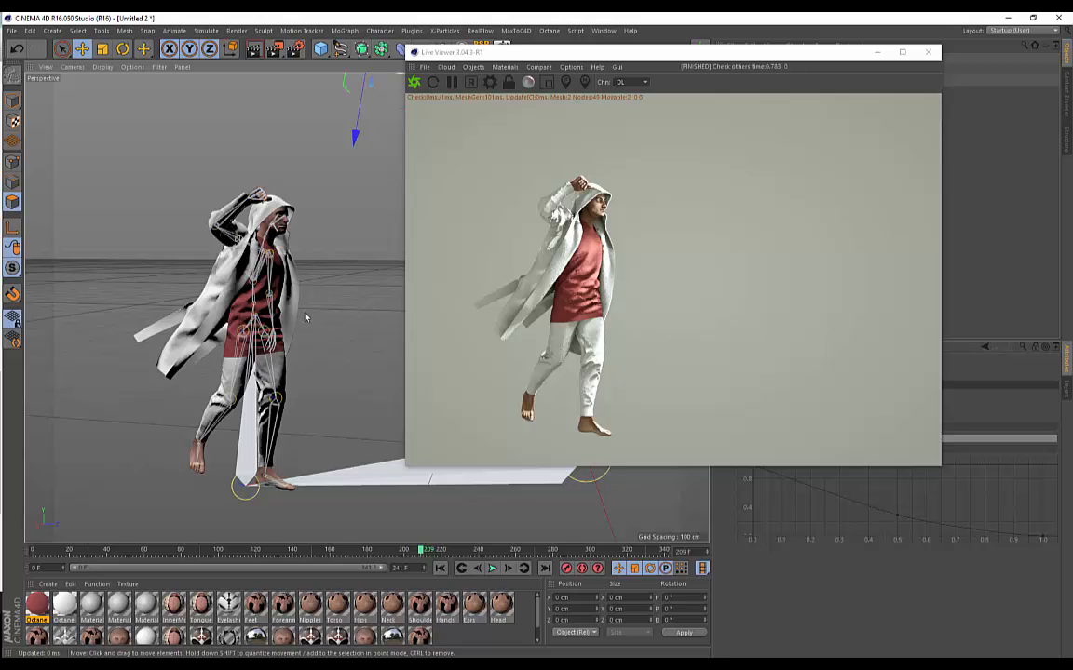
{"action": "left_click_drag", "start_coordinate": [197, 248], "coordinate": [154, 224], "text": "alt"}
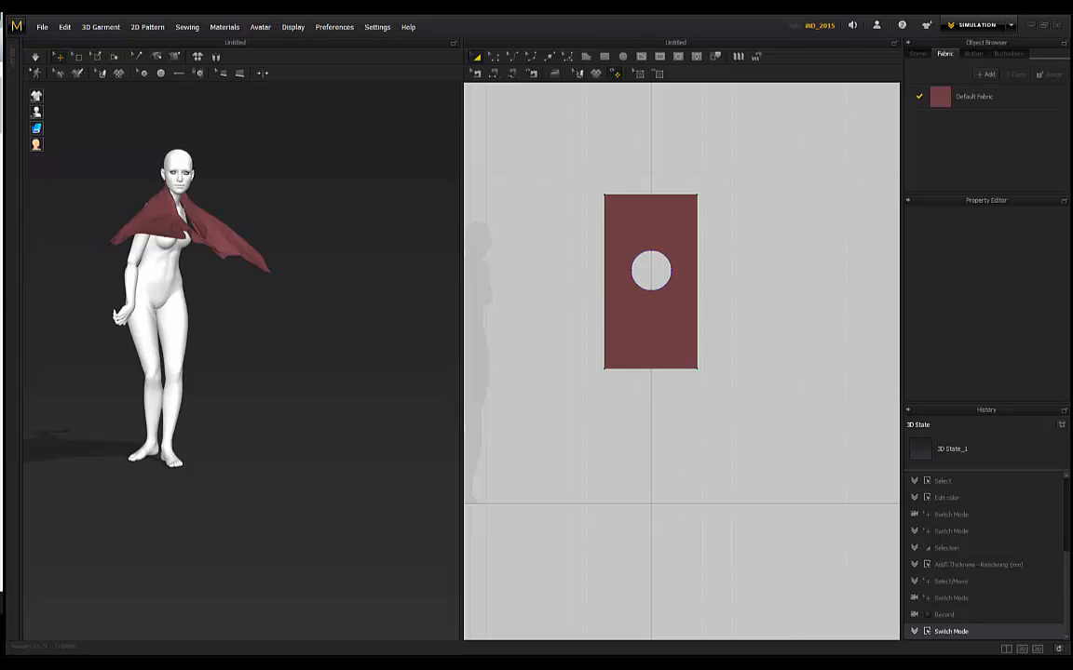
Select the rectangular garment pattern with the neck hole and start an Alembic (HDF5) export.
{"action": "middle_click_drag", "start_coordinate": [303, 379], "coordinate": [309, 405]}
{"action": "scroll", "coordinate": [192, 271], "scroll_direction": "up", "scroll_amount": 2}
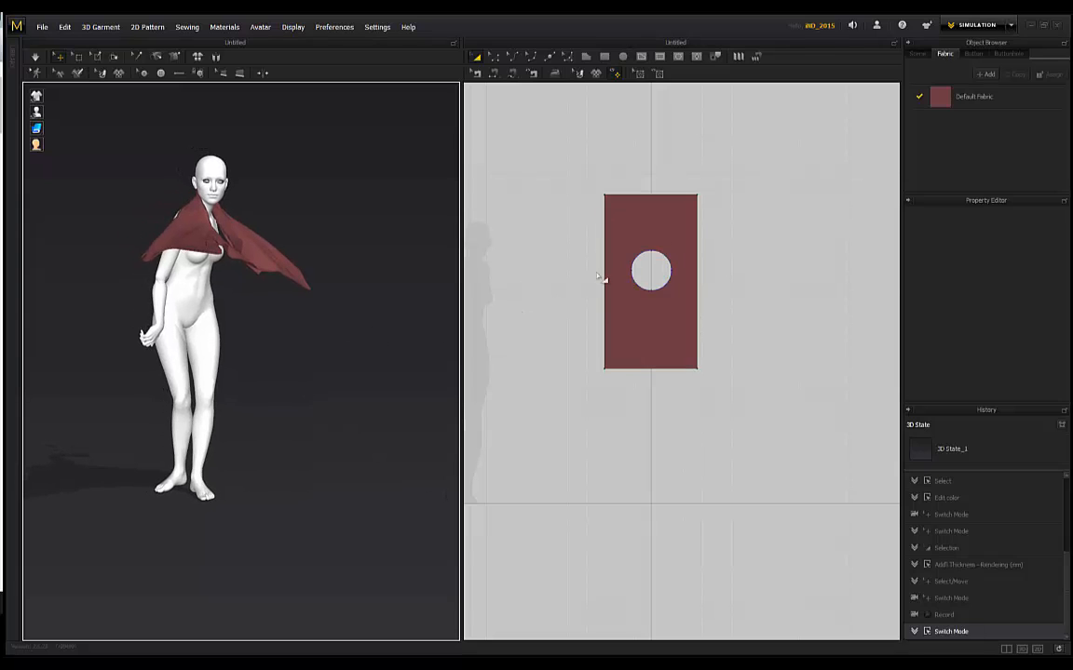
{"action": "left_click", "coordinate": [618, 221]}
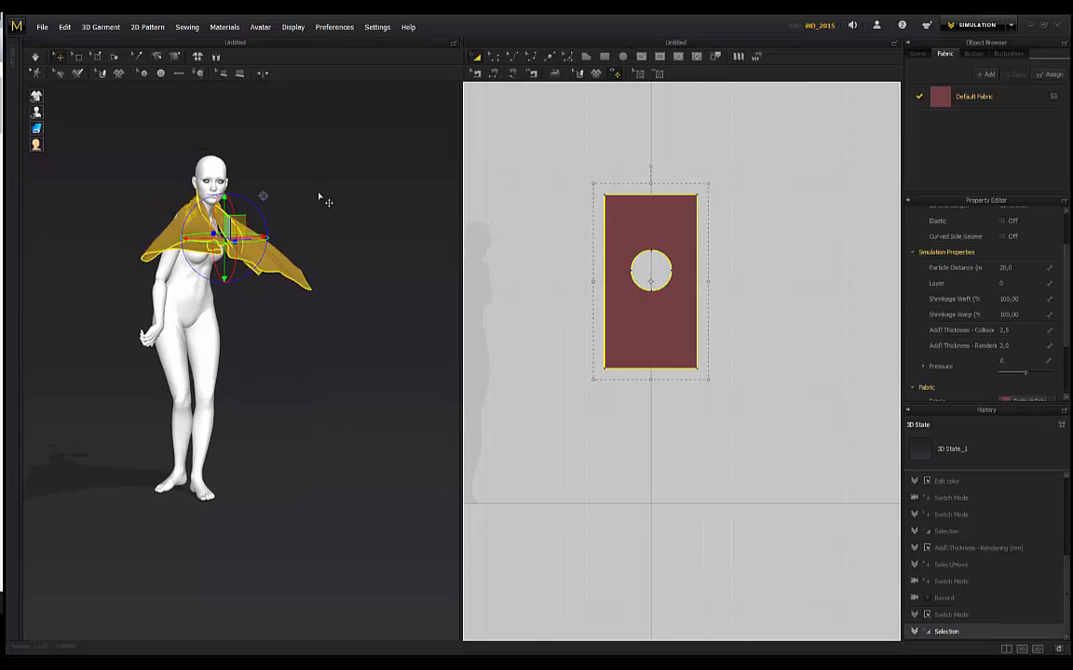
{"action": "left_click", "coordinate": [42, 27]}
{"action": "mouse_move", "coordinate": [56, 171]}
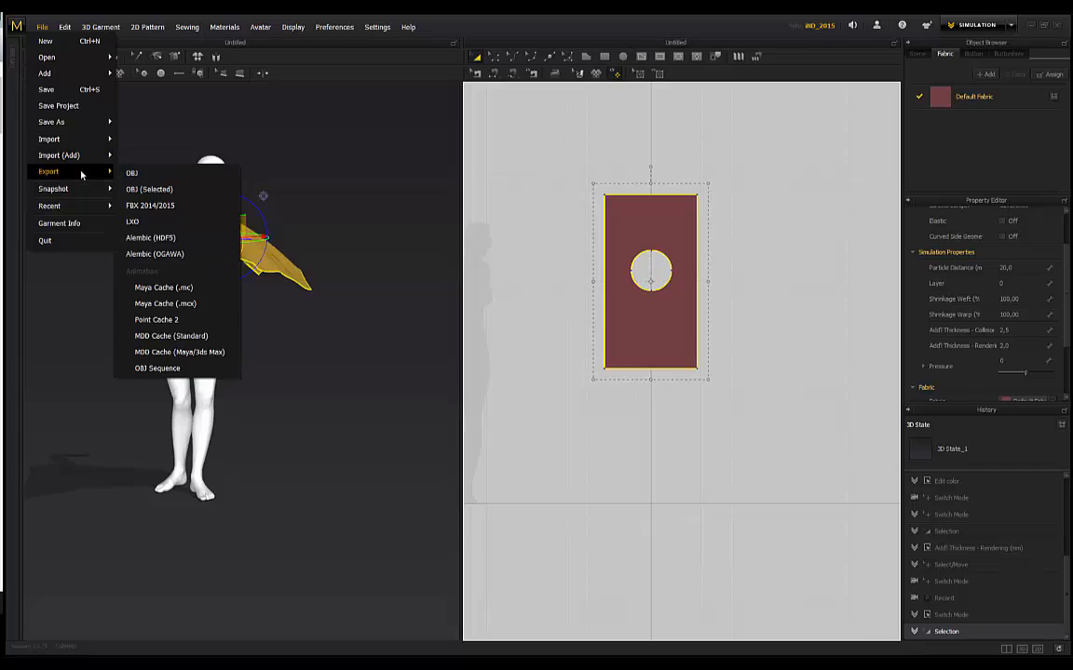
{"action": "left_click", "coordinate": [152, 238]}
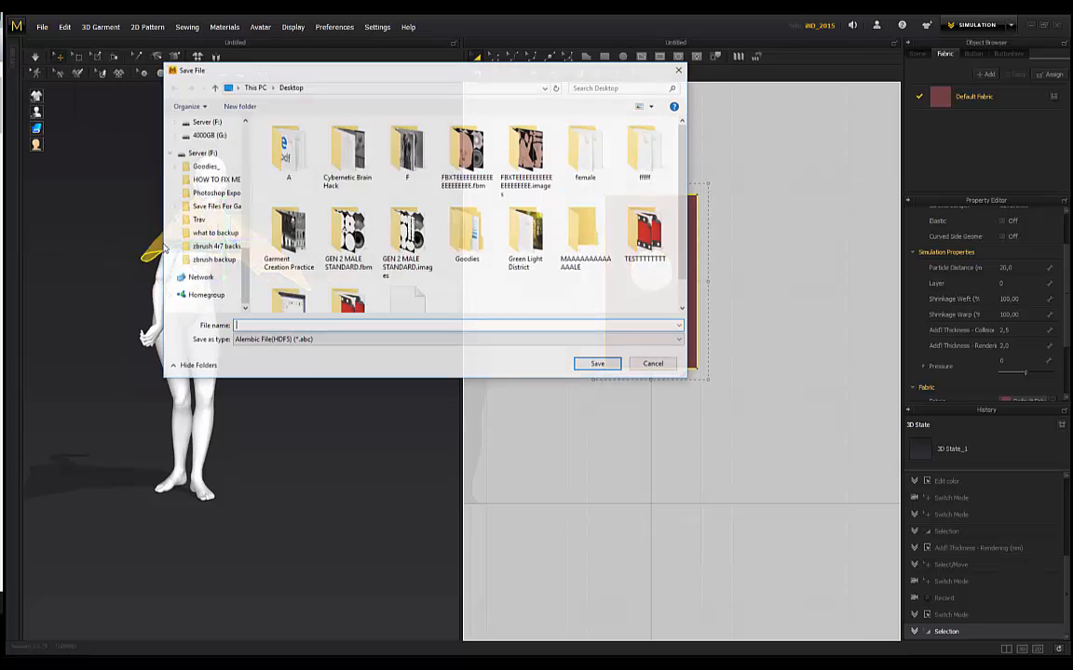
Browse to the TUTORIAL > Files folder on the desktop and name the Alembic file garmentpiece.
{"action": "left_click_drag", "start_coordinate": [346, 69], "coordinate": [486, 125]}
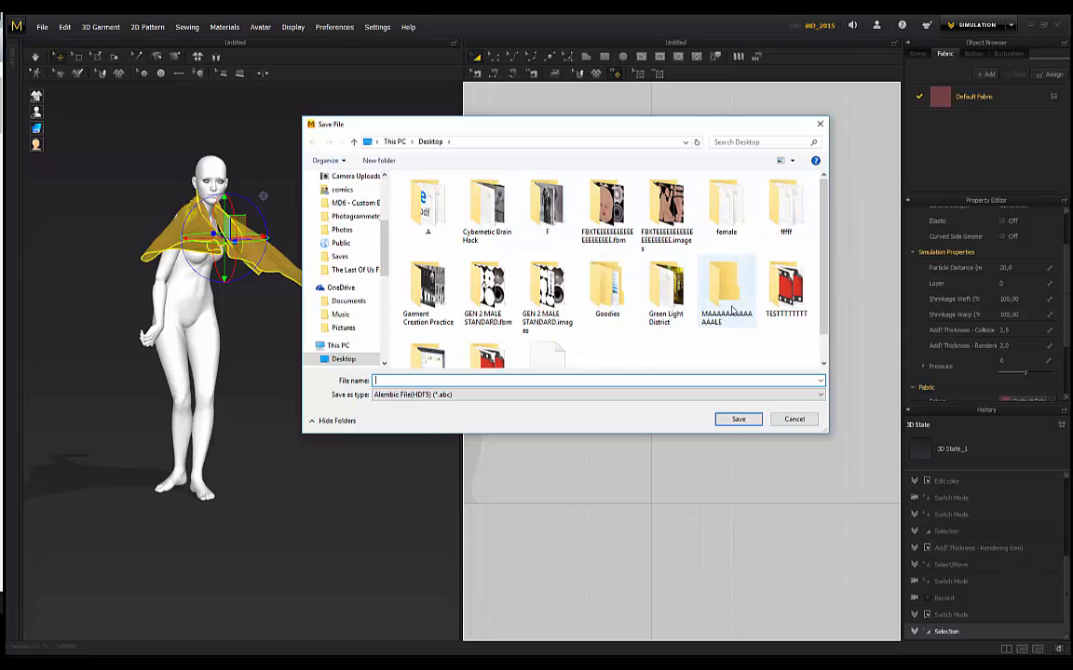
{"action": "scroll", "coordinate": [689, 312], "scroll_direction": "down", "scroll_amount": 1}
{"action": "double_click", "coordinate": [489, 333]}
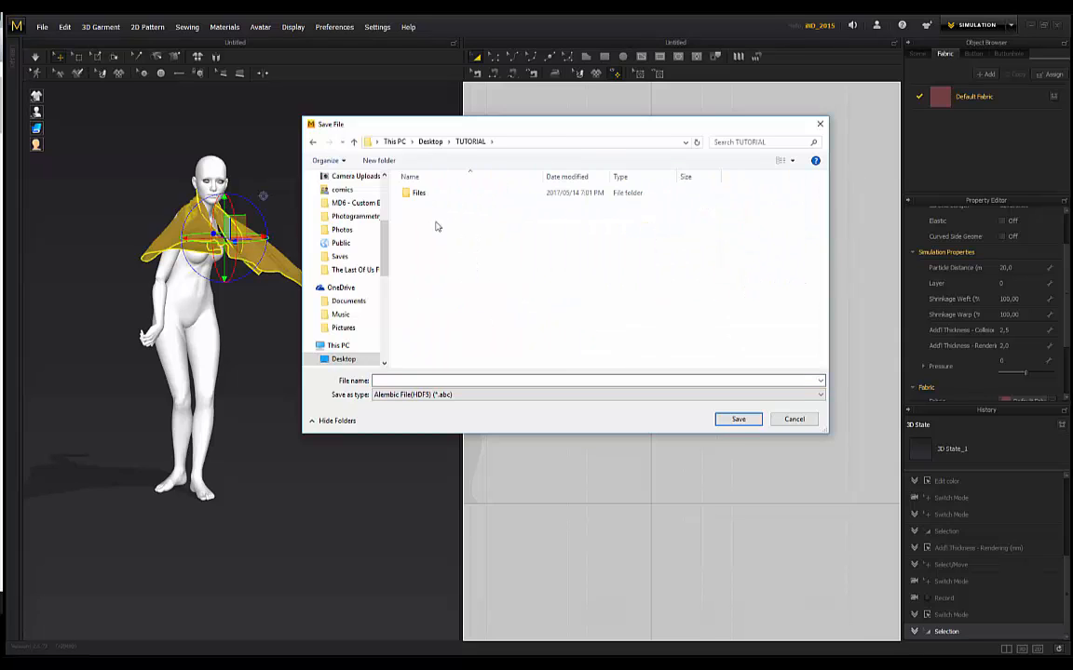
{"action": "double_click", "coordinate": [426, 194]}
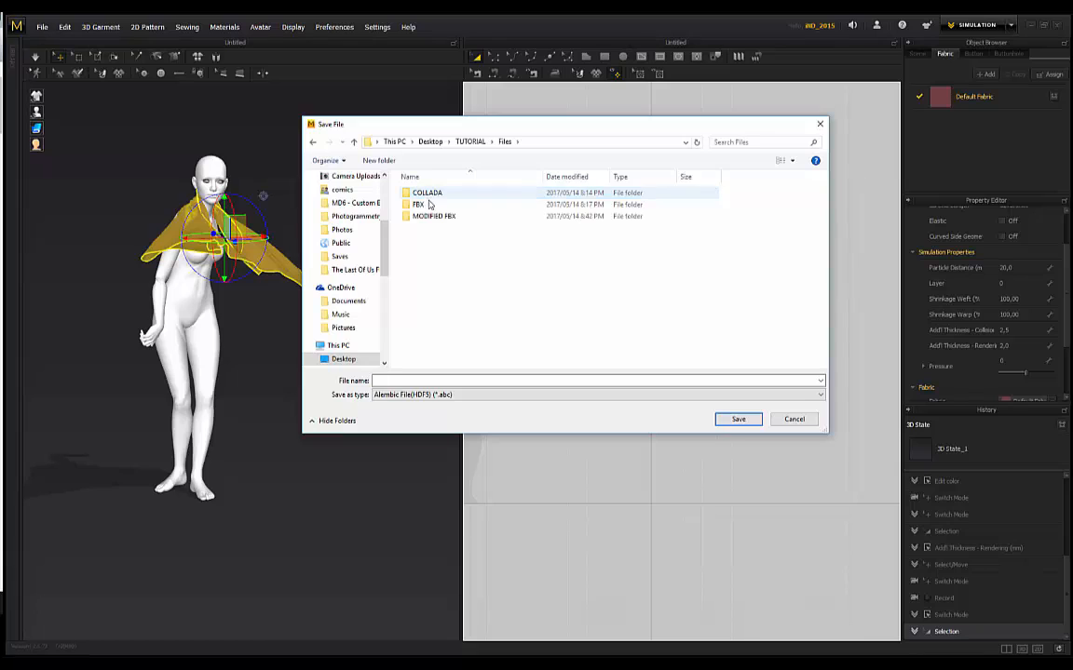
{"action": "left_click", "coordinate": [445, 380]}
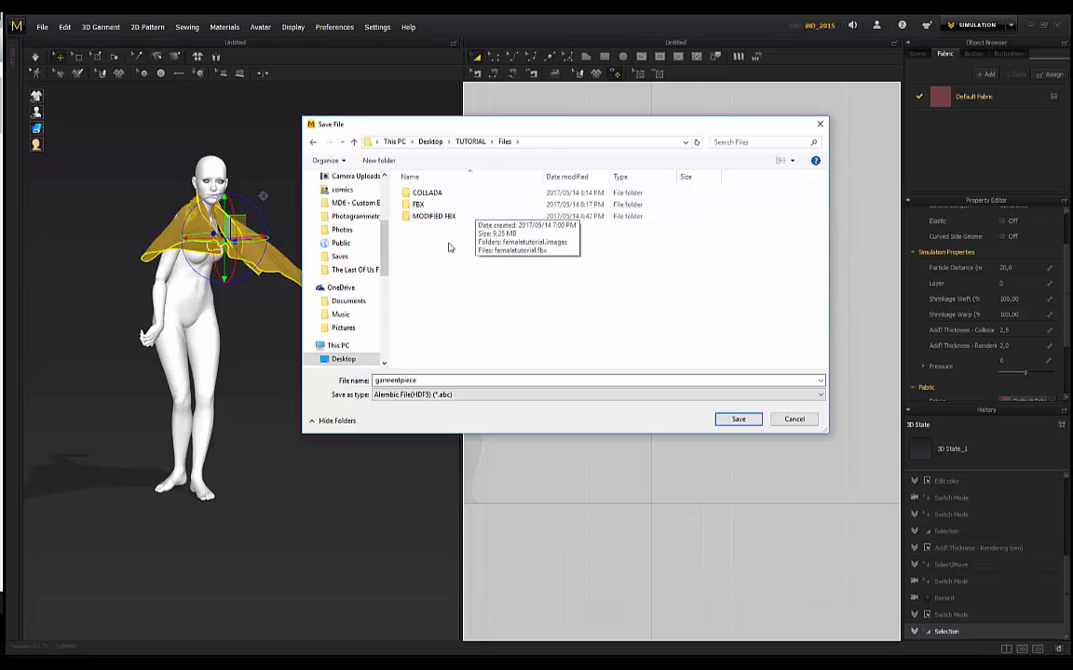
Save the file in the COLLADA folder and export with Thick, Unified UV Coordinates, 30 FPS and cm (DAZ Studio) scale.
{"action": "left_click", "coordinate": [436, 193]}
{"action": "left_click", "coordinate": [458, 251]}
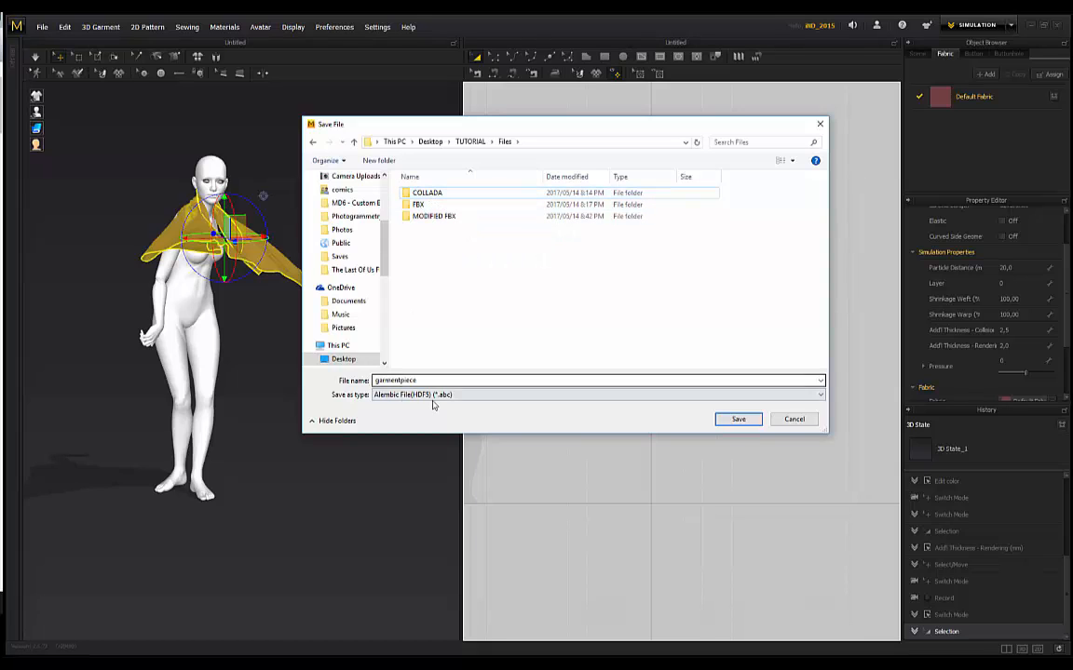
{"action": "left_click", "coordinate": [738, 419]}
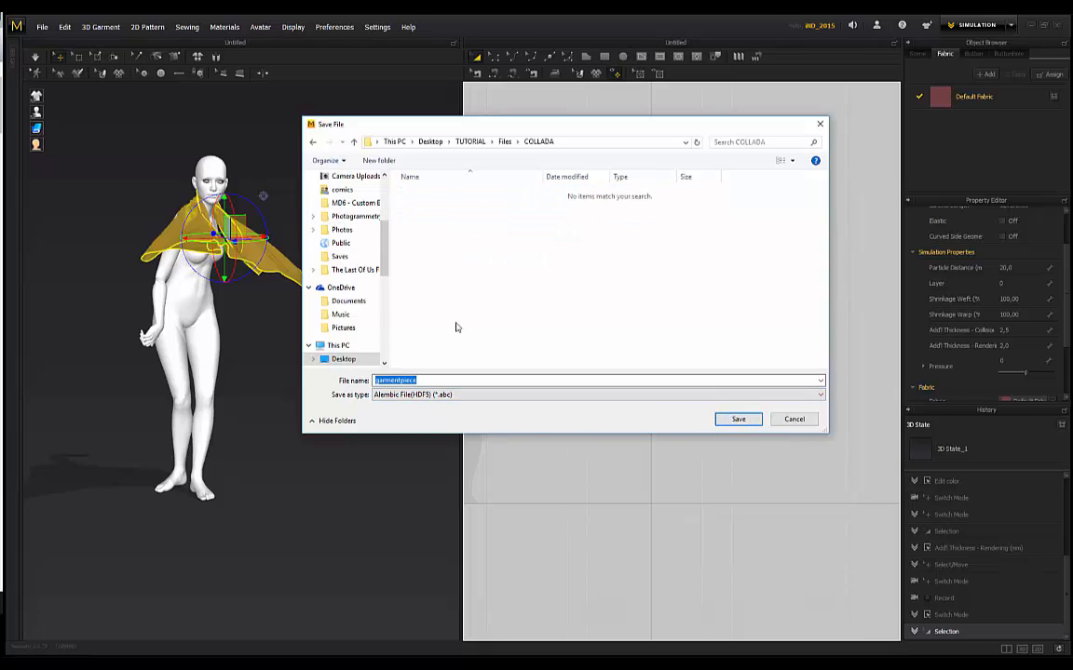
{"action": "left_click", "coordinate": [739, 419]}
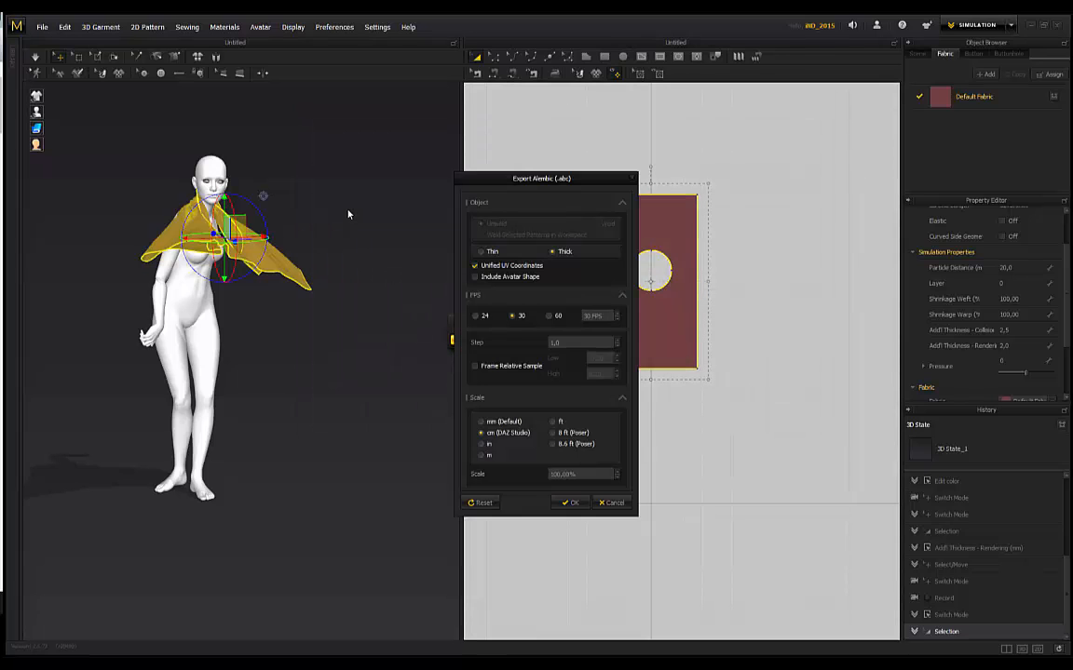
{"action": "left_click_drag", "start_coordinate": [529, 183], "coordinate": [444, 144]}
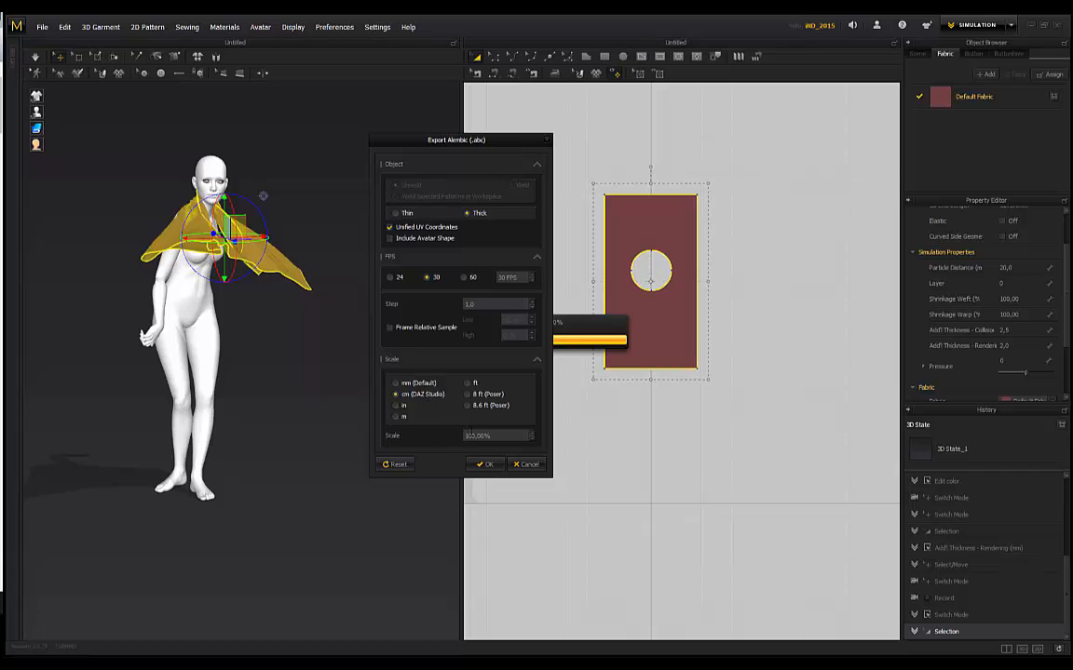
{"action": "left_click", "coordinate": [483, 465]}
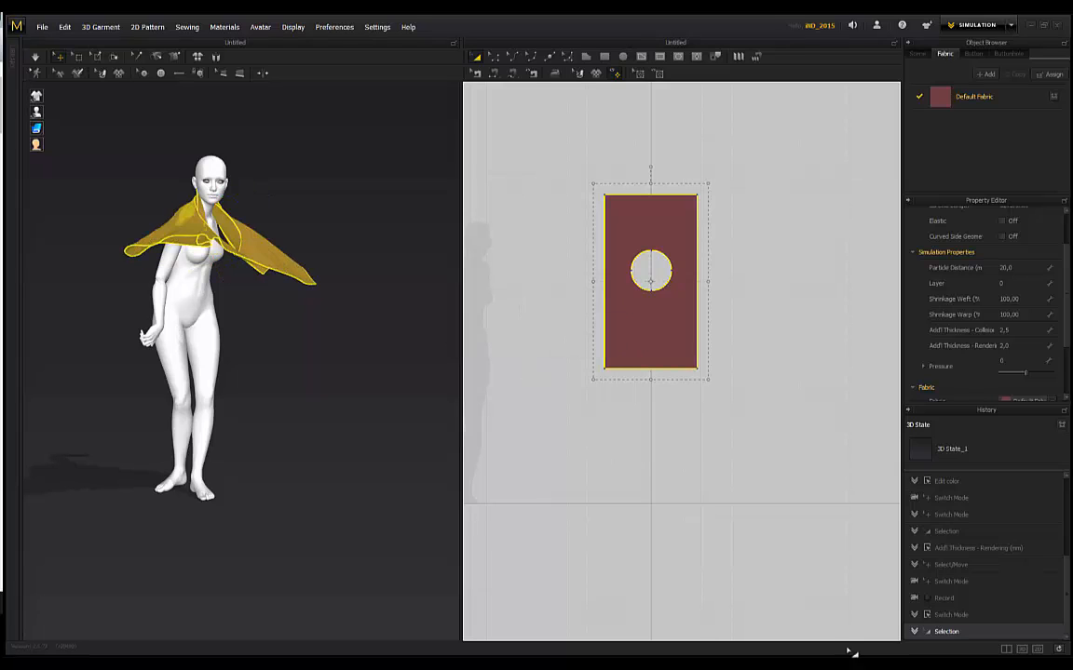
Switch to DAZ Studio, scrub back through the figure's animation and return the playhead to frame 0.
{"action": "mouse_move", "coordinate": [700, 666]}
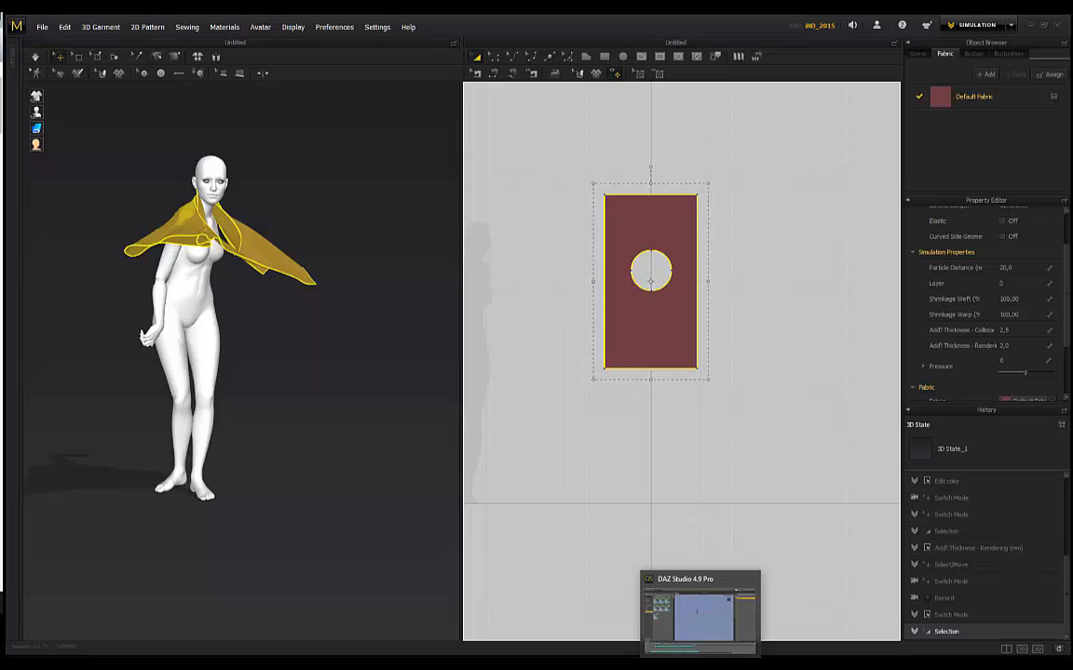
{"action": "left_click", "coordinate": [700, 614]}
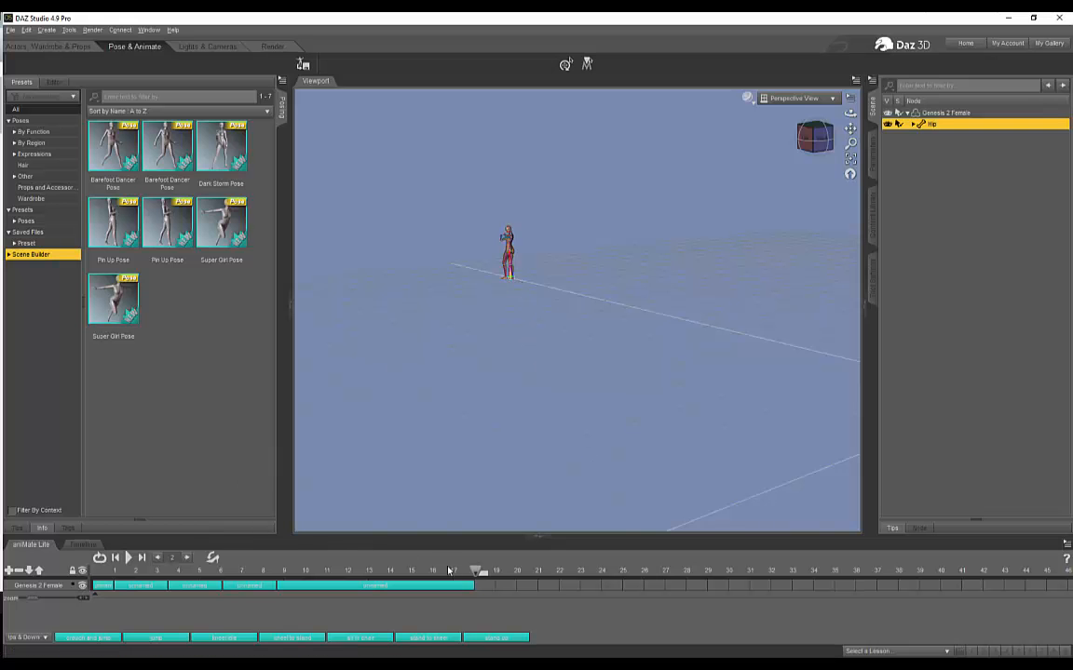
{"action": "left_click_drag", "start_coordinate": [477, 573], "coordinate": [462, 575]}
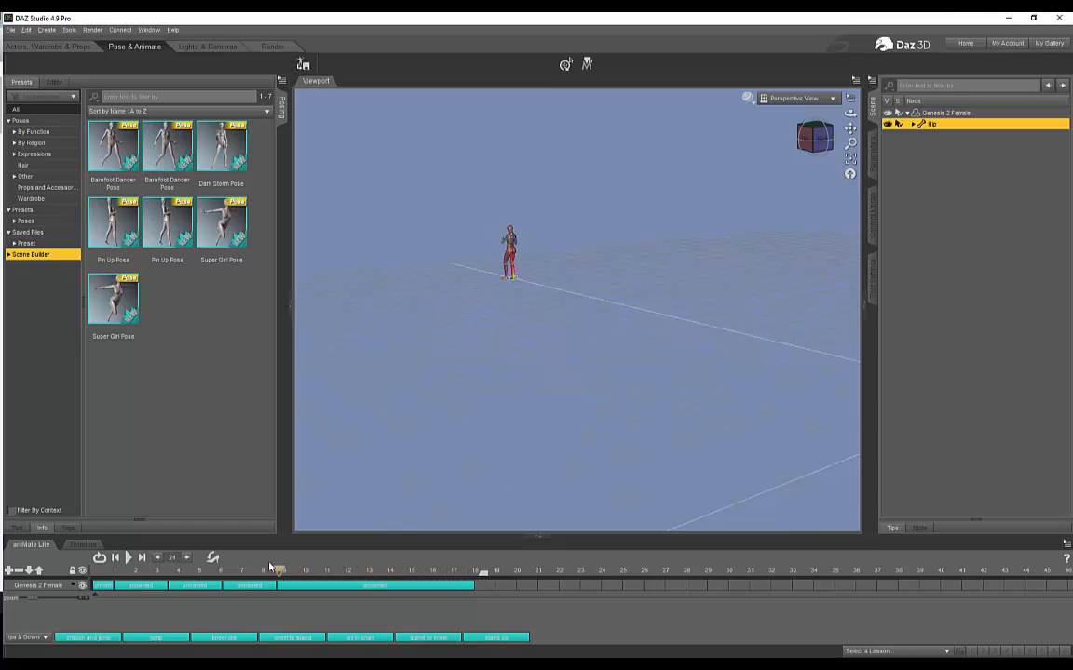
{"action": "left_click", "coordinate": [187, 558]}
{"action": "left_click", "coordinate": [186, 557]}
{"action": "left_click", "coordinate": [90, 566]}
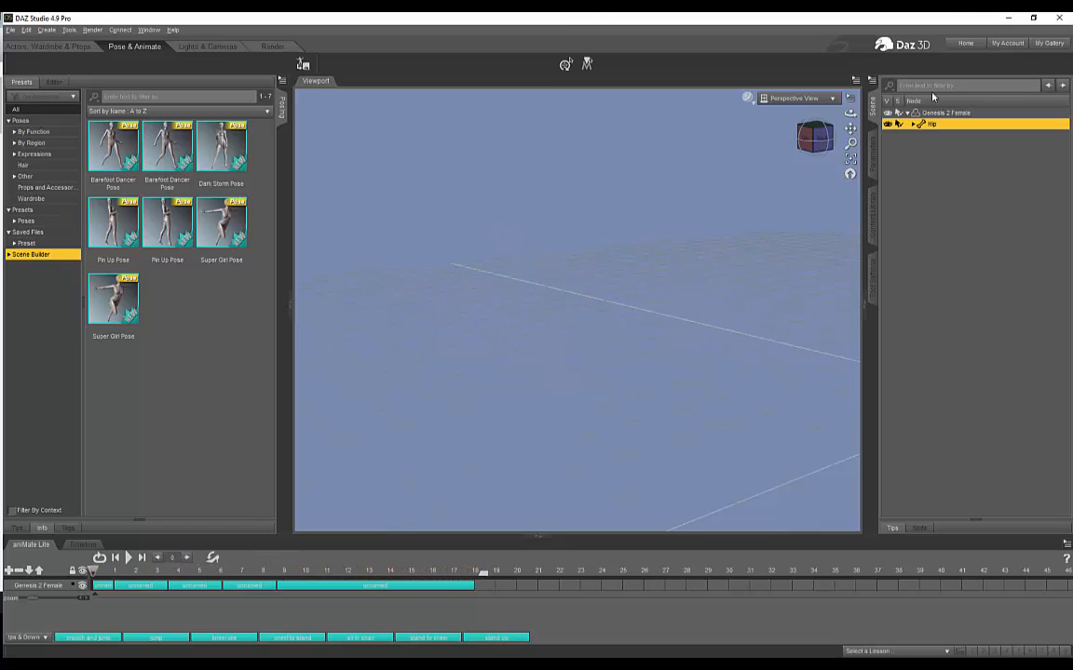
Examine the Genesis 2 Female figure's starting T-pose from the front and closer up.
{"action": "left_click_drag", "start_coordinate": [850, 113], "coordinate": [573, 161]}
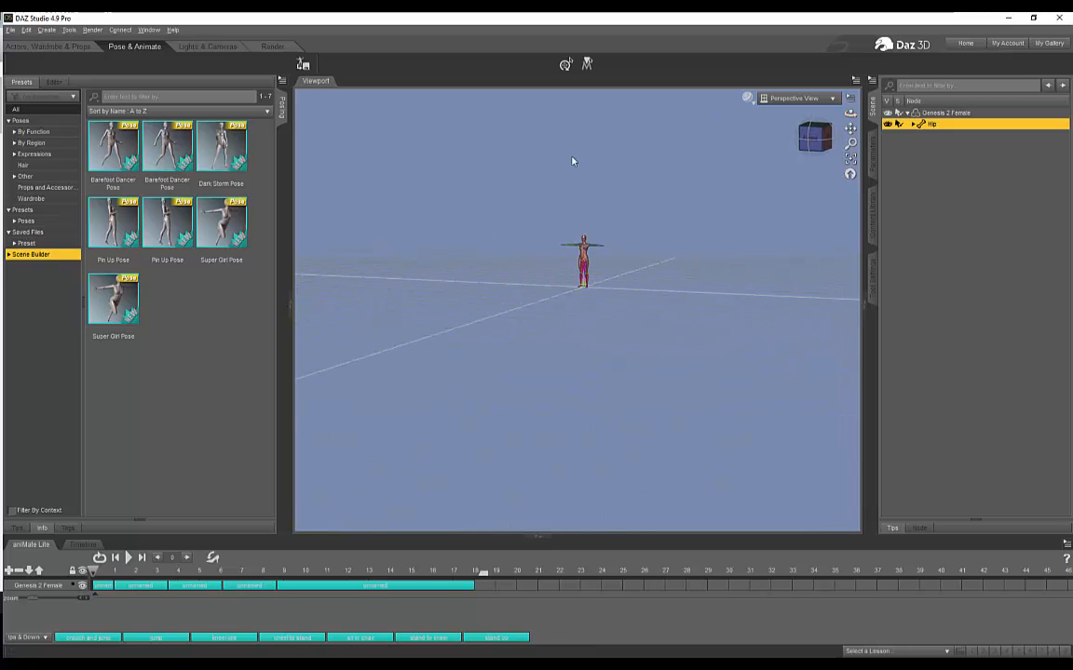
{"action": "scroll", "coordinate": [680, 201], "scroll_direction": "up", "scroll_amount": 3}
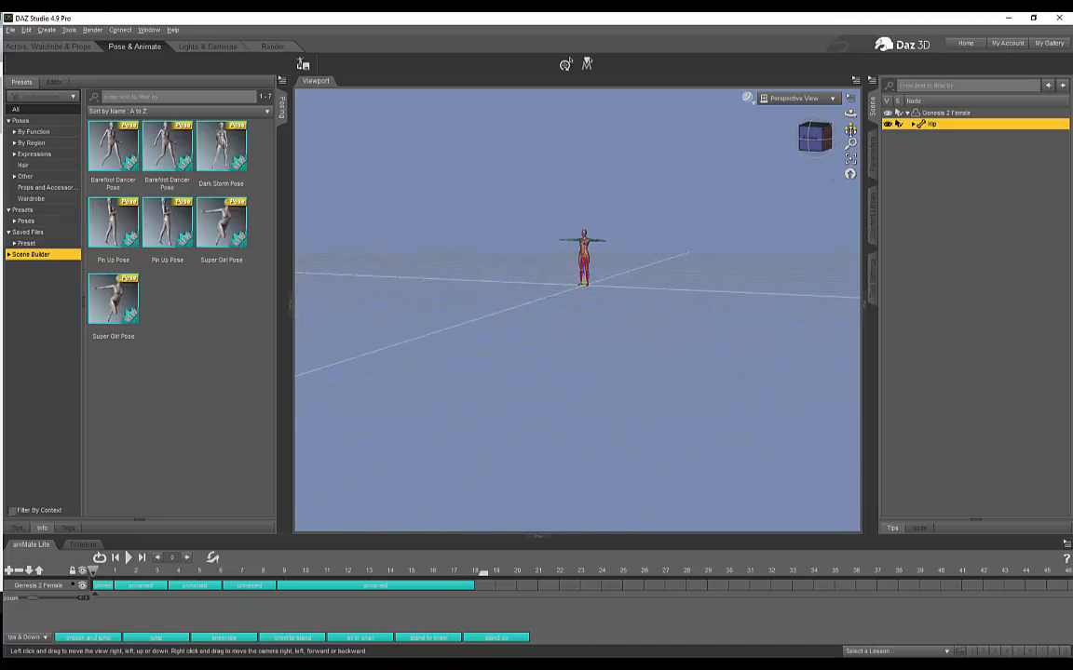
{"action": "left_click_drag", "start_coordinate": [850, 131], "coordinate": [526, 372]}
{"action": "scroll", "coordinate": [652, 189], "scroll_direction": "up", "scroll_amount": 3}
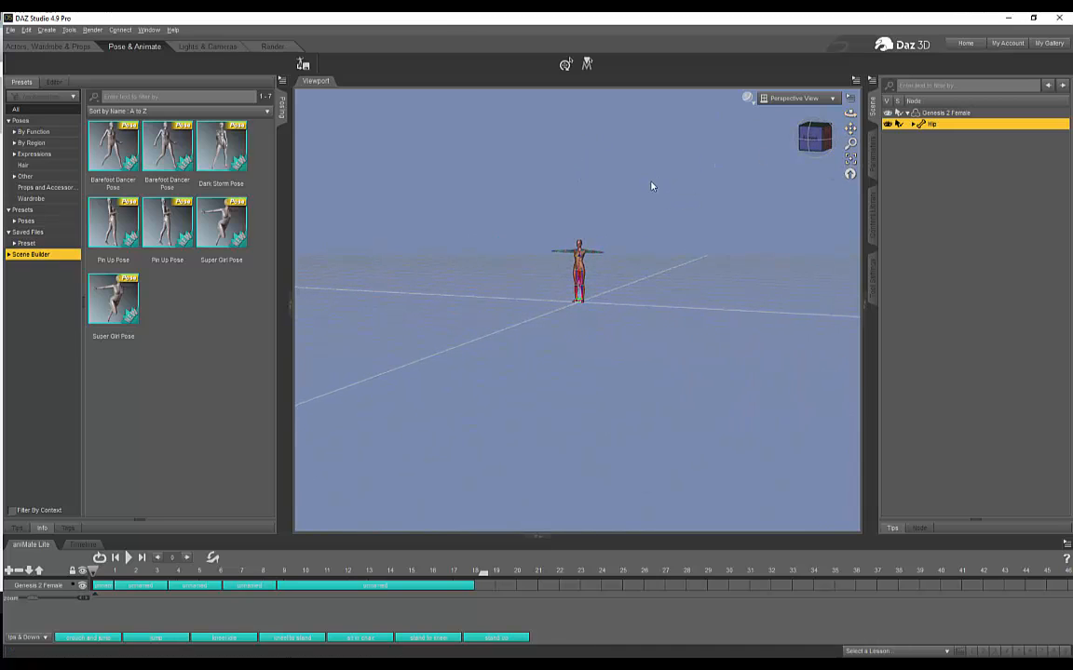
{"action": "scroll", "coordinate": [651, 186], "scroll_direction": "up", "scroll_amount": 5}
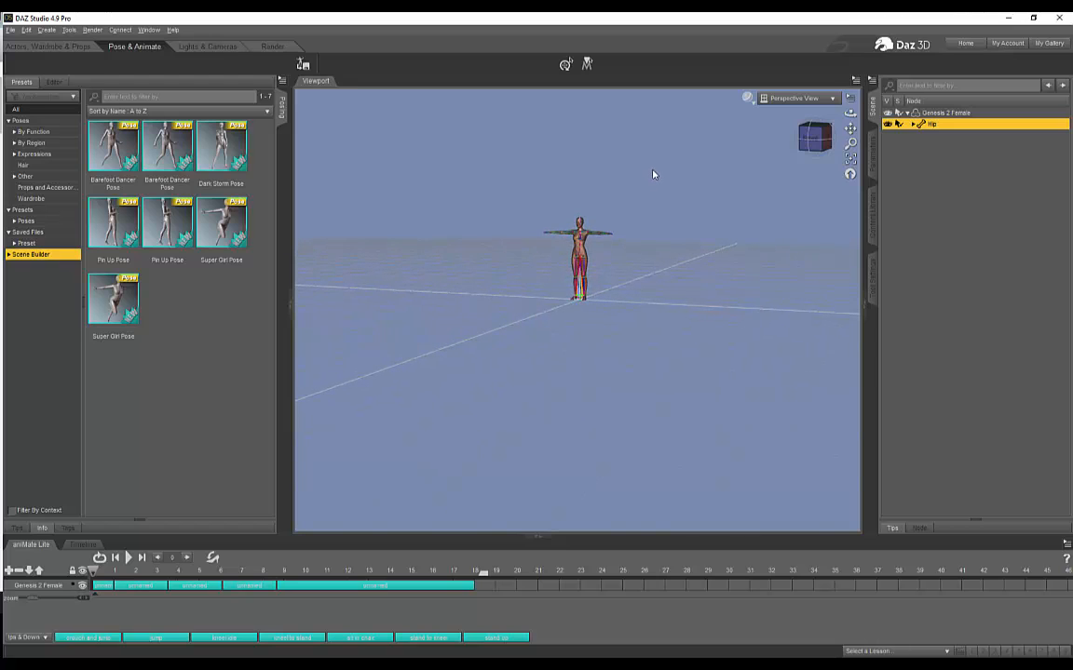
{"action": "scroll", "coordinate": [653, 174], "scroll_direction": "up", "scroll_amount": 5}
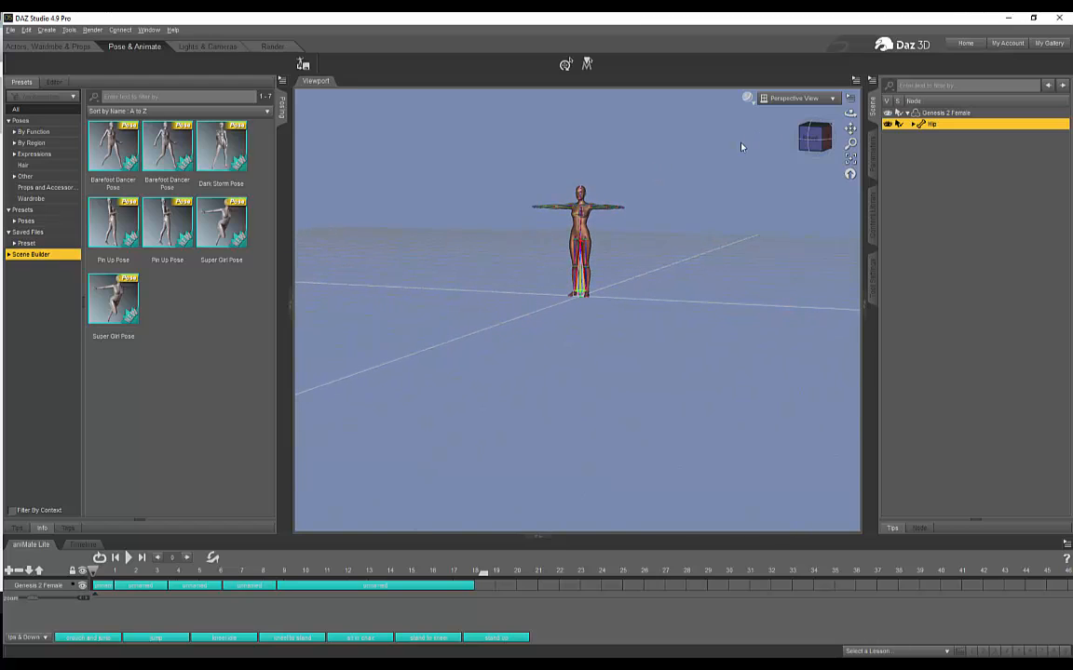
{"action": "scroll", "coordinate": [736, 148], "scroll_direction": "up", "scroll_amount": 4}
{"action": "left_click_drag", "start_coordinate": [850, 130], "coordinate": [820, 160]}
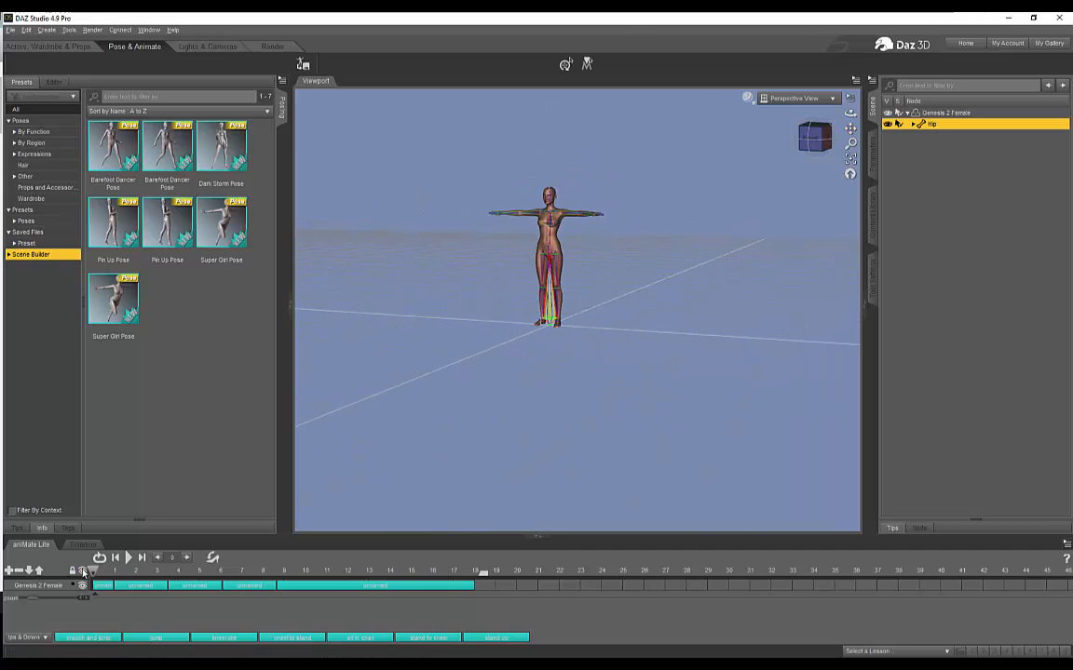
{"action": "left_click", "coordinate": [11, 31]}
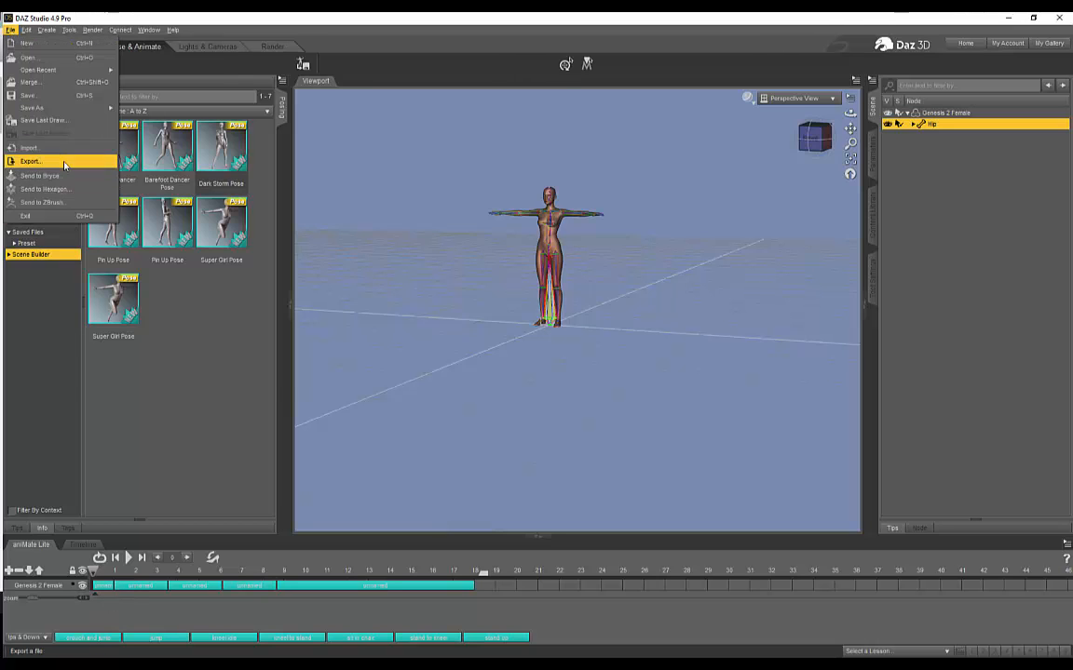
{"action": "left_click", "coordinate": [30, 161]}
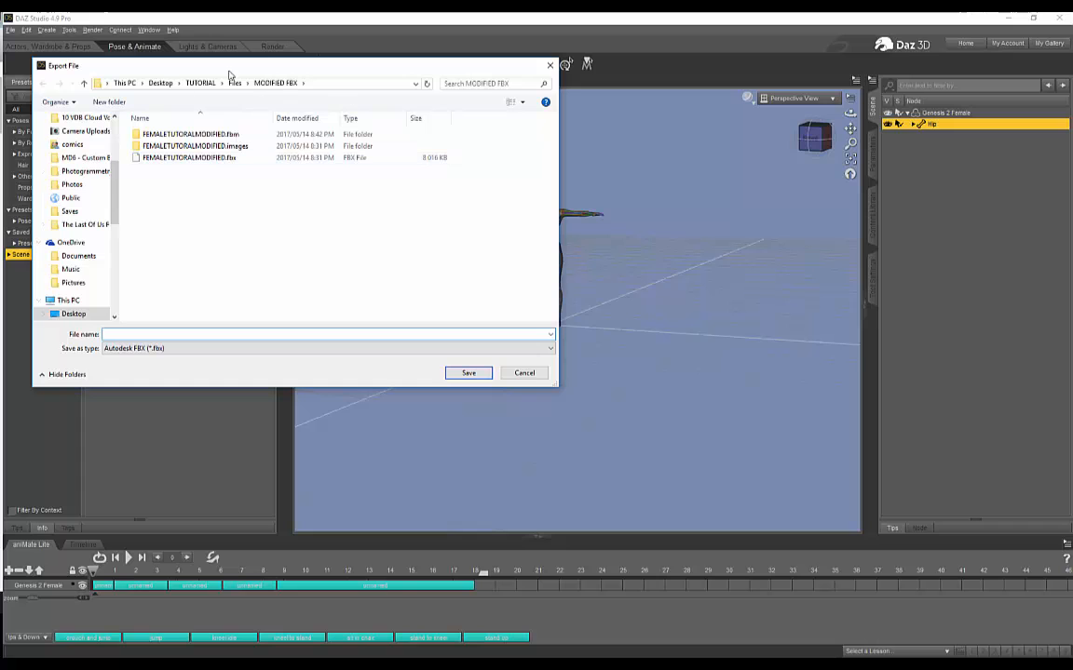
{"action": "left_click", "coordinate": [524, 374]}
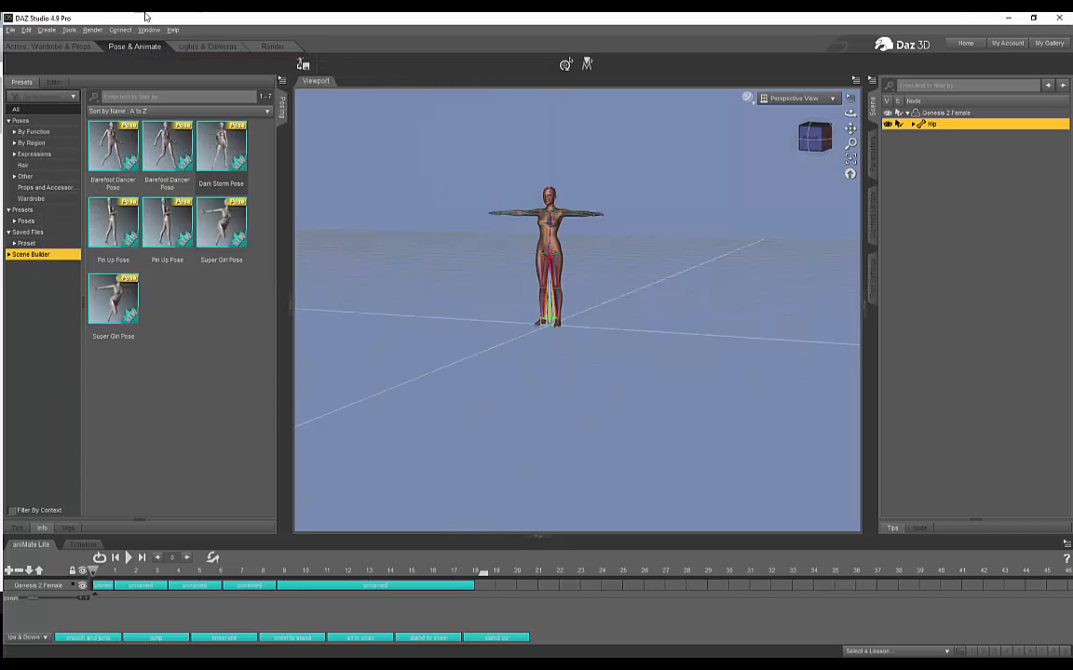
Start a new scene without saving the changes to the current one.
{"action": "left_click", "coordinate": [10, 29]}
{"action": "left_click", "coordinate": [27, 43]}
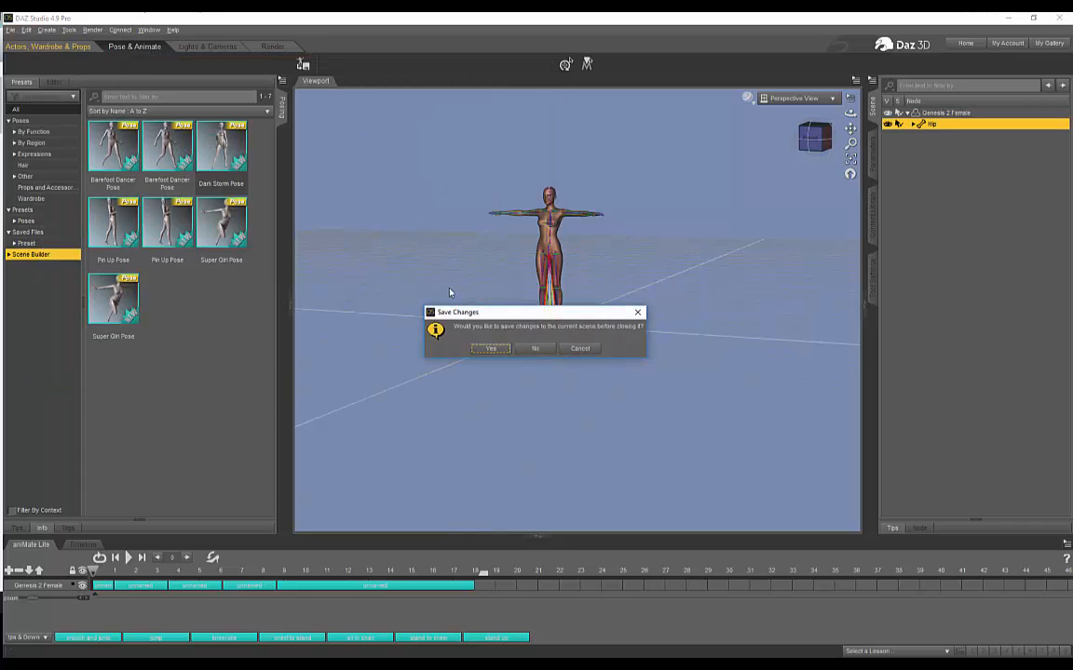
{"action": "left_click", "coordinate": [535, 350]}
Find the Genesis 2 Base Female among the actor figures and load it into the empty scene.
{"action": "left_click", "coordinate": [91, 45]}
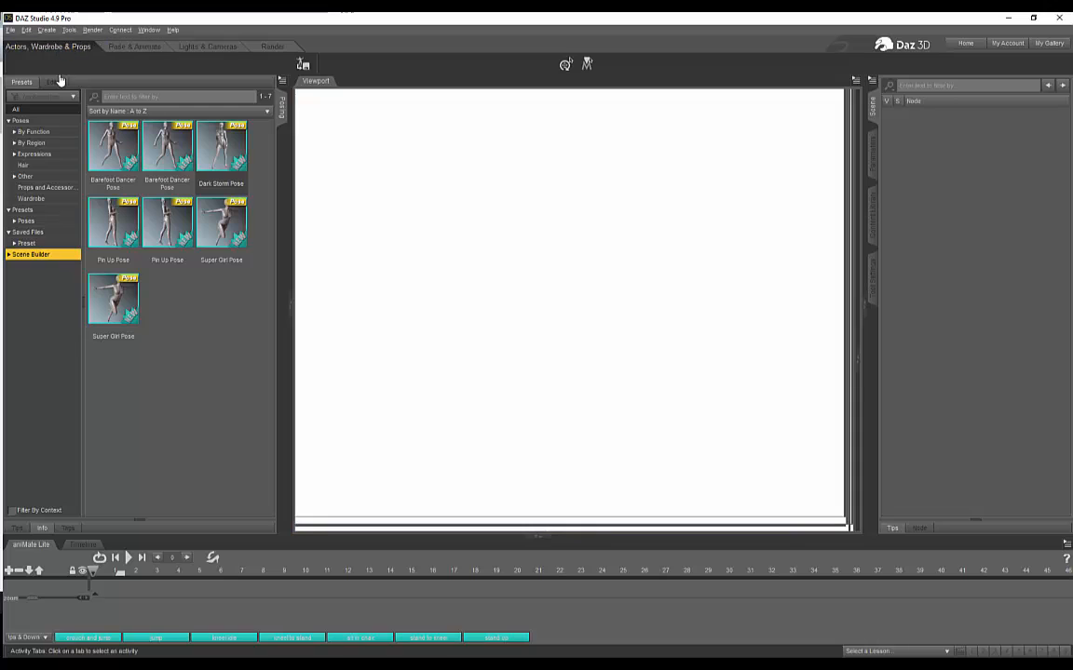
{"action": "scroll", "coordinate": [177, 372], "scroll_direction": "down", "scroll_amount": 5}
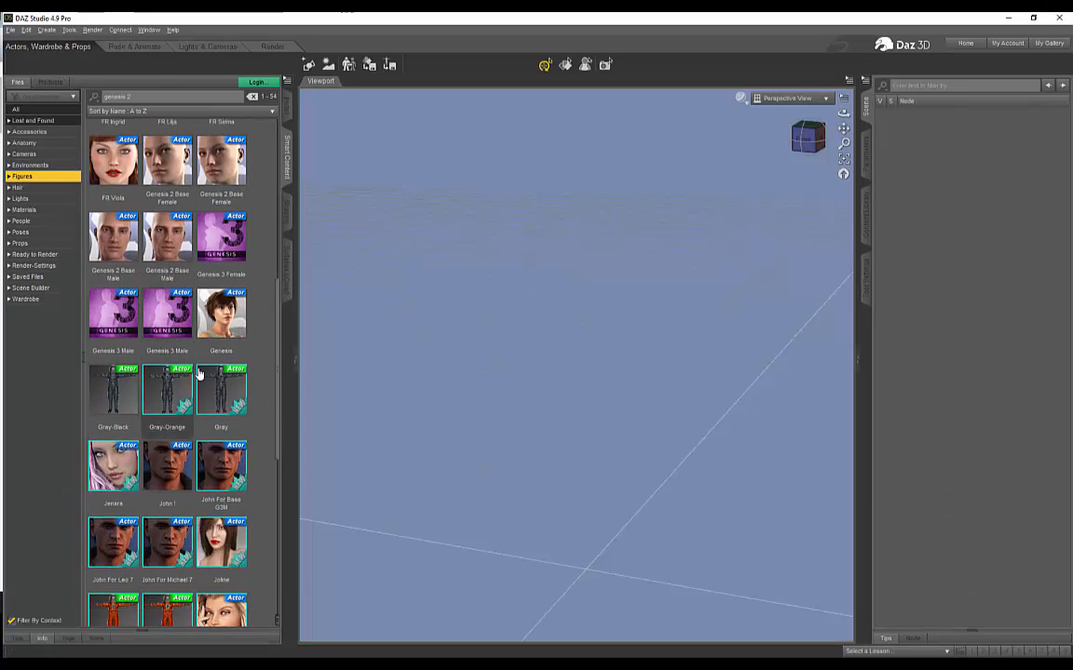
{"action": "scroll", "coordinate": [200, 372], "scroll_direction": "up", "scroll_amount": 2}
{"action": "scroll", "coordinate": [200, 372], "scroll_direction": "up", "scroll_amount": 1}
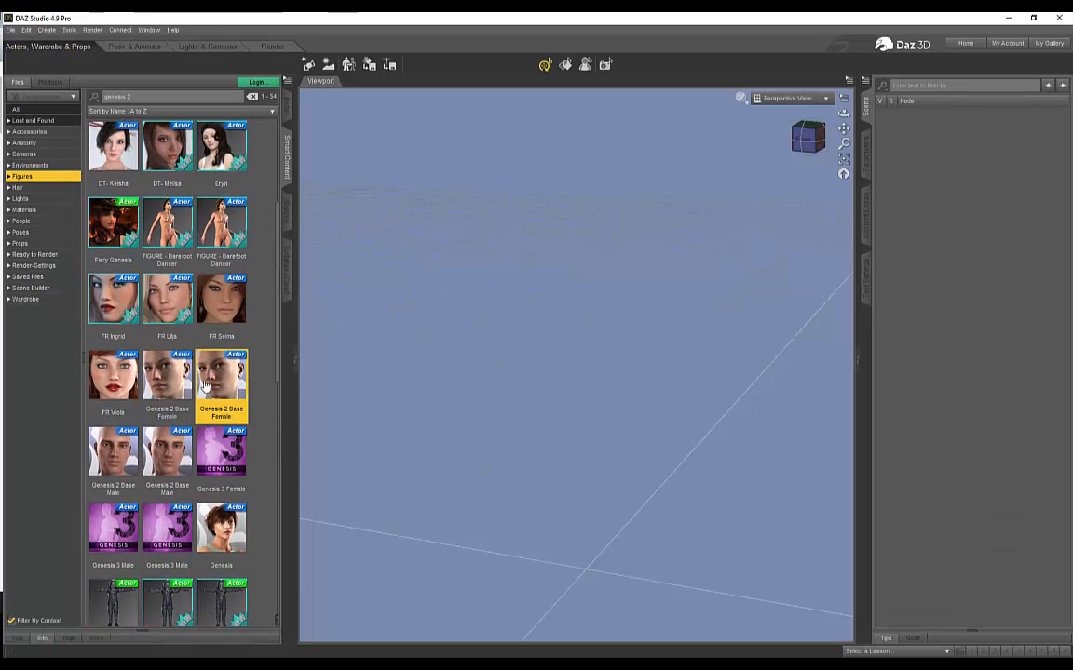
{"action": "double_click", "coordinate": [177, 383]}
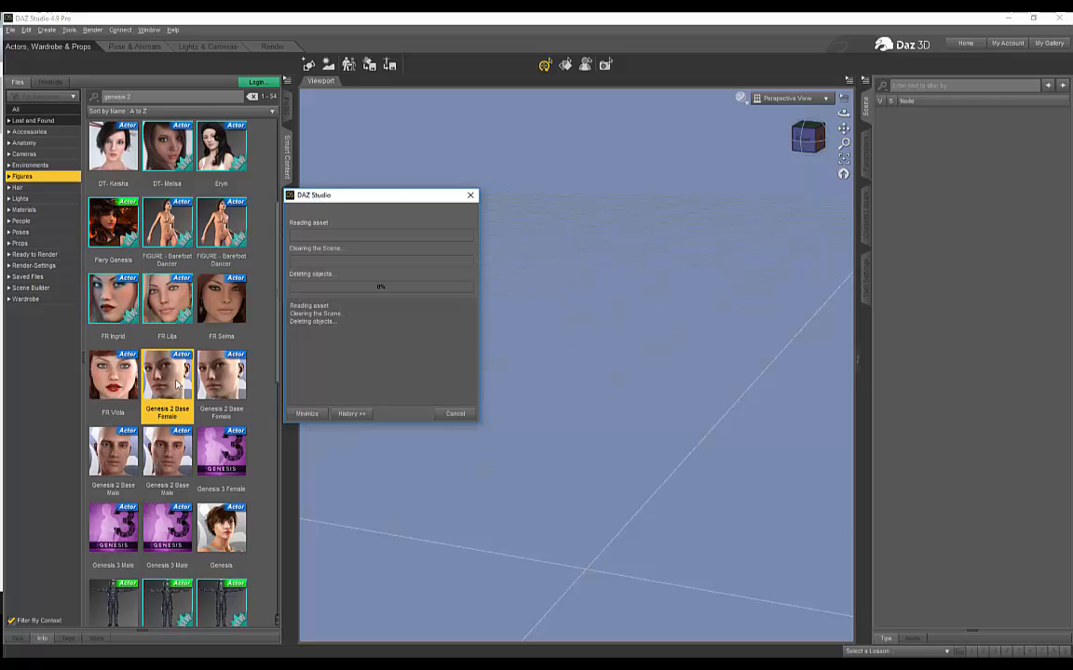
Create an aniBlock from the Studio keyframes for the Genesis 2 Female in aniMate Lite.
{"action": "left_click", "coordinate": [133, 48]}
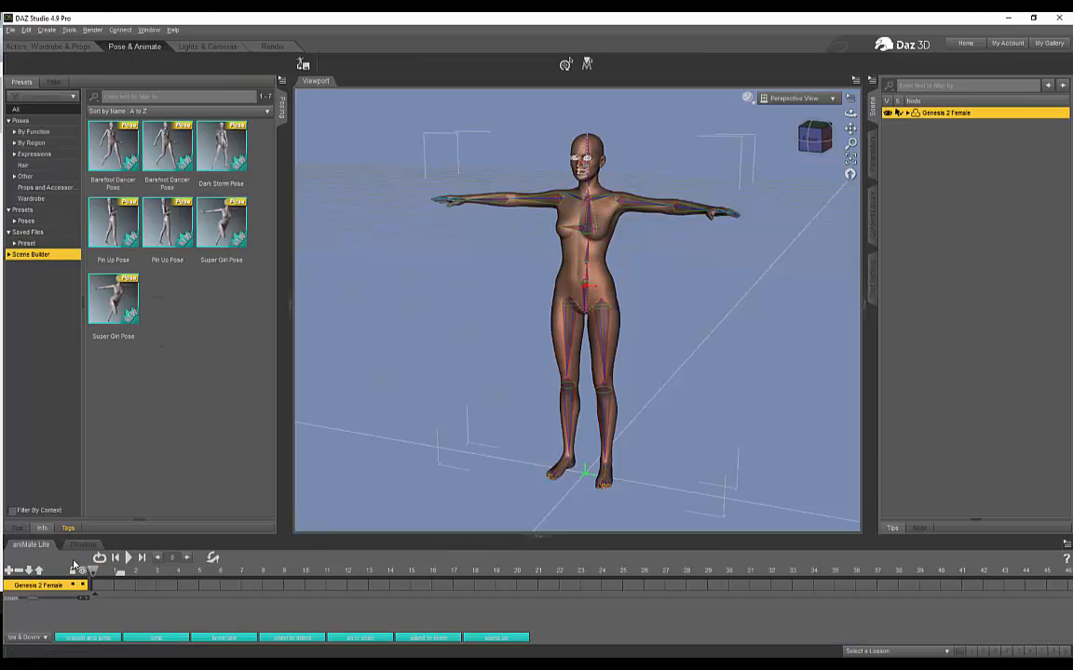
{"action": "right_click", "coordinate": [65, 617]}
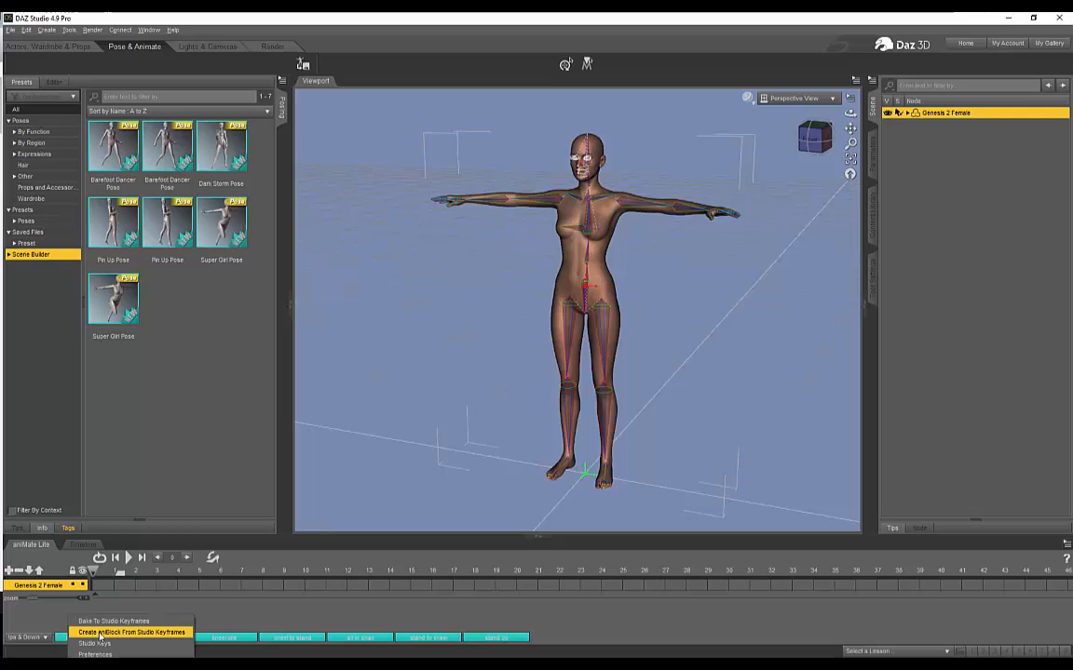
{"action": "left_click", "coordinate": [163, 631]}
{"action": "left_click", "coordinate": [537, 392]}
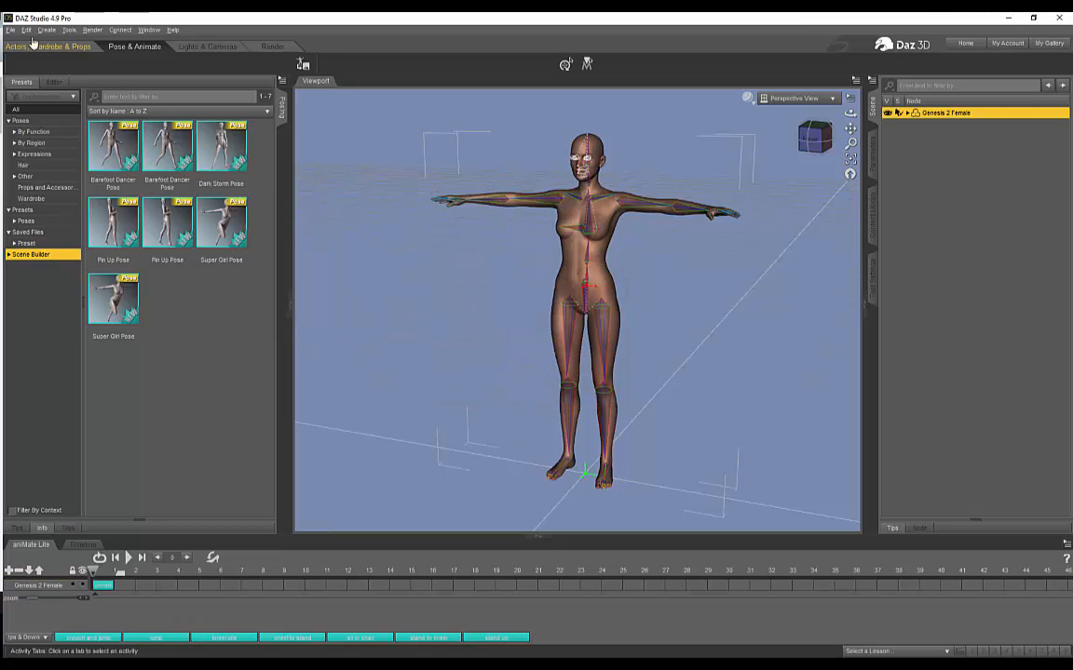
Import thriller_part_3.fbx from a subfolder of MIXAMO GENESIS 2 FEMALE ANIMATIONS and choose its animation take.
{"action": "left_click", "coordinate": [11, 30]}
{"action": "left_click", "coordinate": [29, 147]}
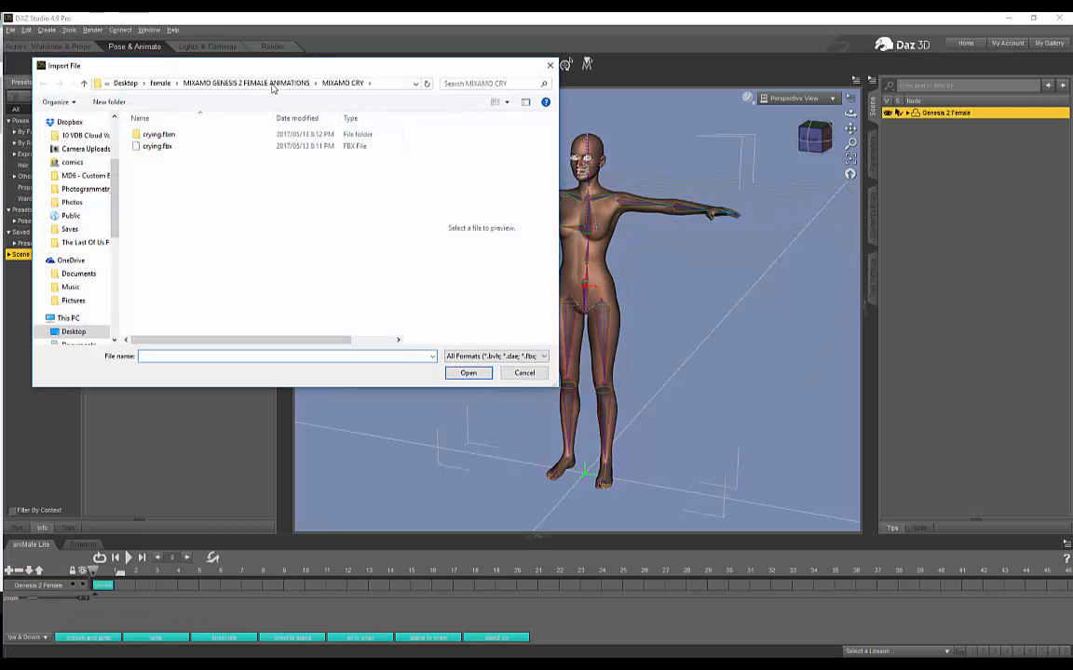
{"action": "left_click", "coordinate": [270, 83]}
{"action": "double_click", "coordinate": [205, 275]}
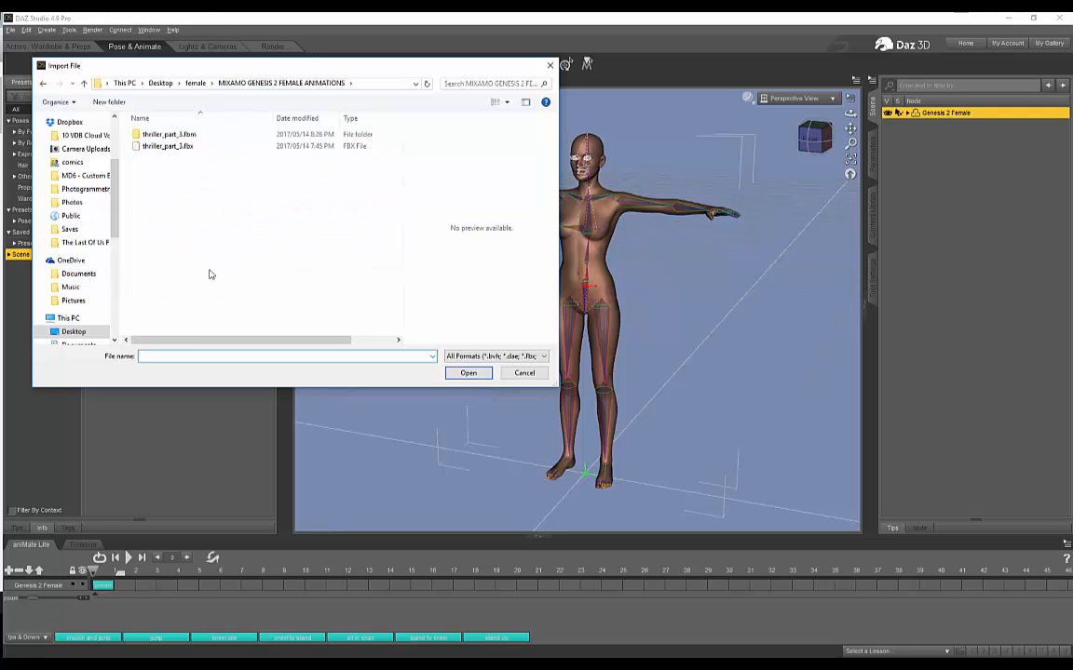
{"action": "left_click", "coordinate": [166, 146]}
{"action": "left_click", "coordinate": [468, 376]}
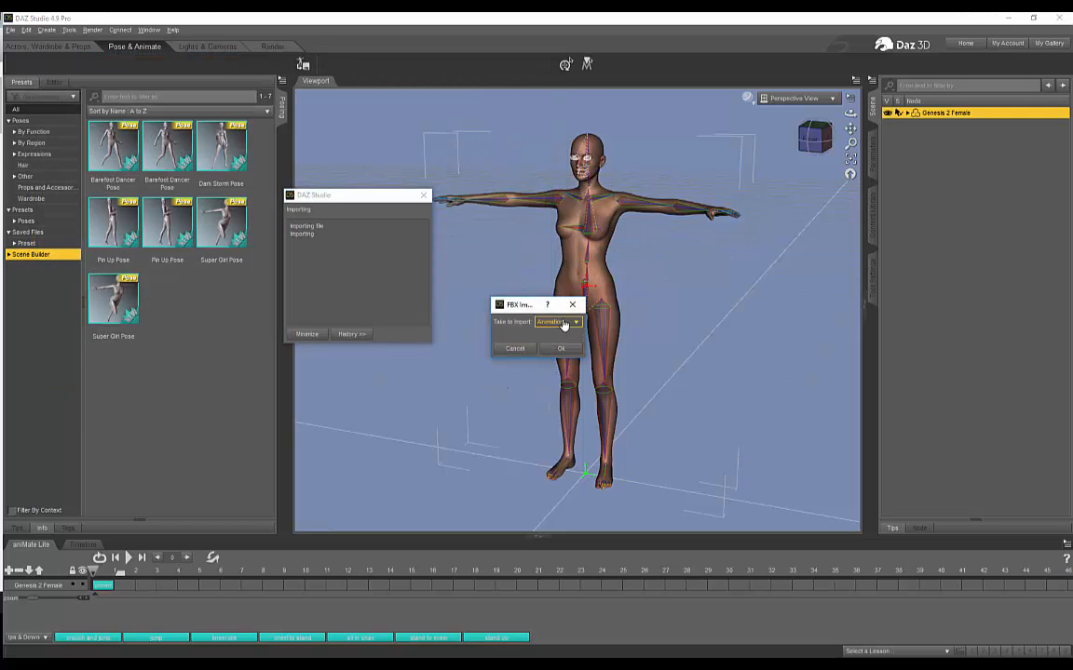
{"action": "left_click", "coordinate": [564, 324]}
{"action": "left_click", "coordinate": [570, 335]}
{"action": "left_click", "coordinate": [561, 348]}
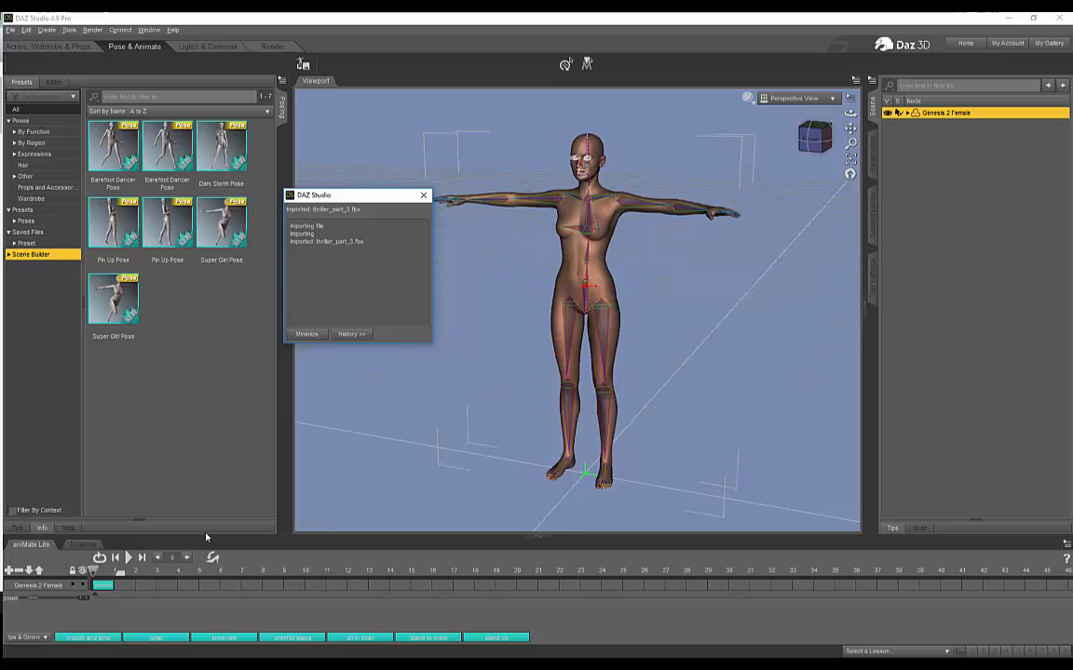
Create an aniBlock from the Studio keyframes of the imported Genesis2Female figure.
{"action": "right_click", "coordinate": [70, 618]}
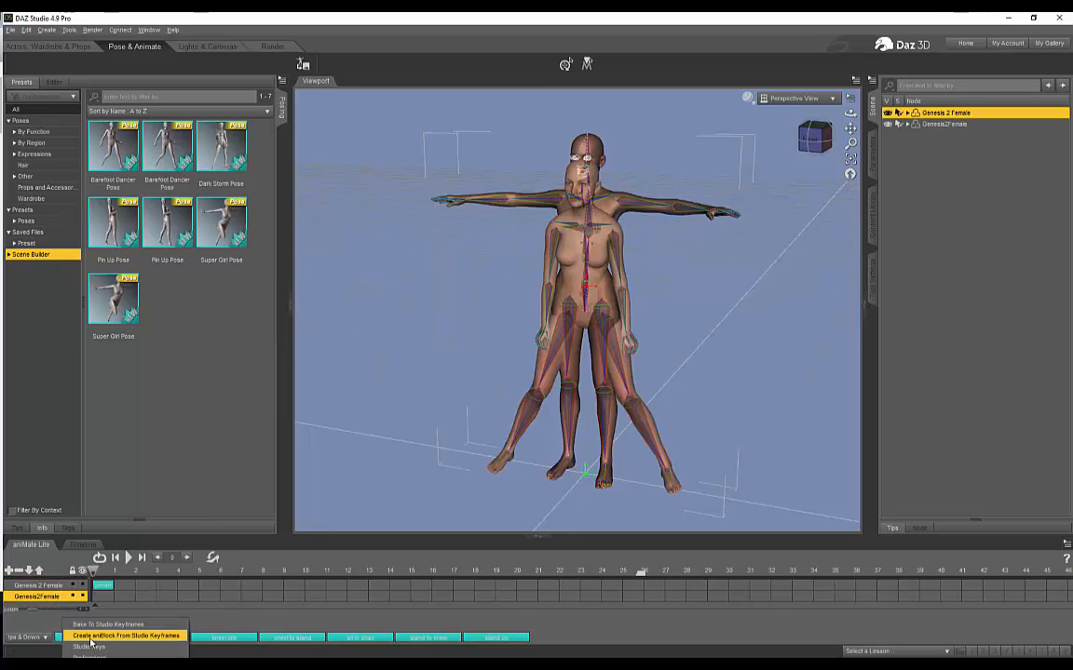
{"action": "left_click", "coordinate": [90, 638]}
{"action": "key", "text": "Return"}
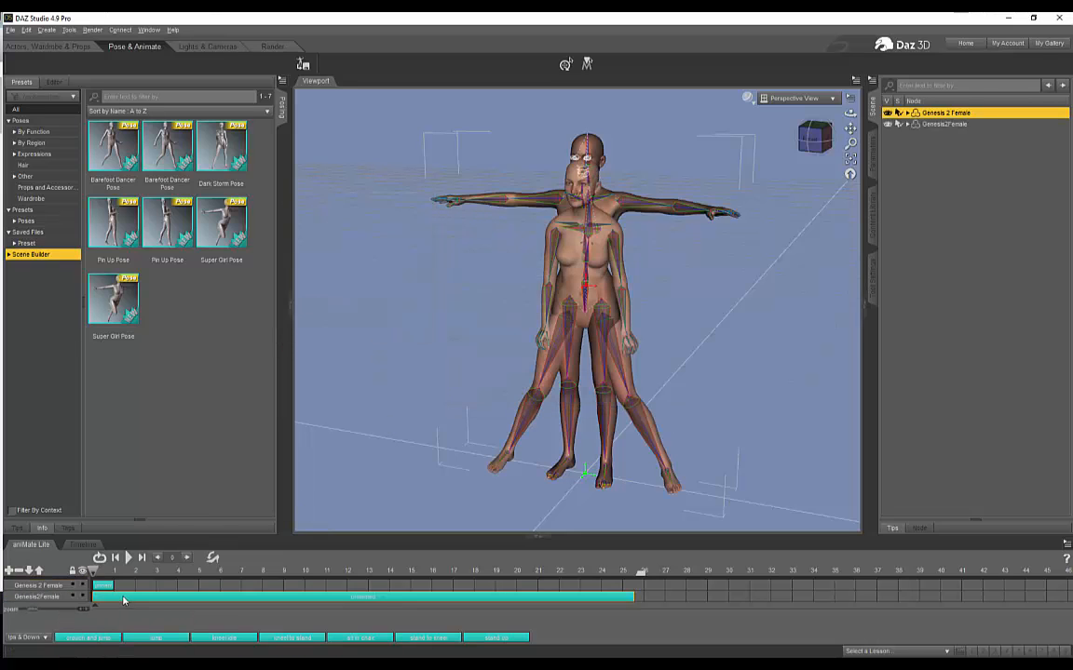
Paste the dance aniBlock onto the original Genesis 2 Female track after its T-pose block and delete the imported Genesis2Female figure.
{"action": "left_click", "coordinate": [147, 587]}
{"action": "right_click", "coordinate": [149, 587]}
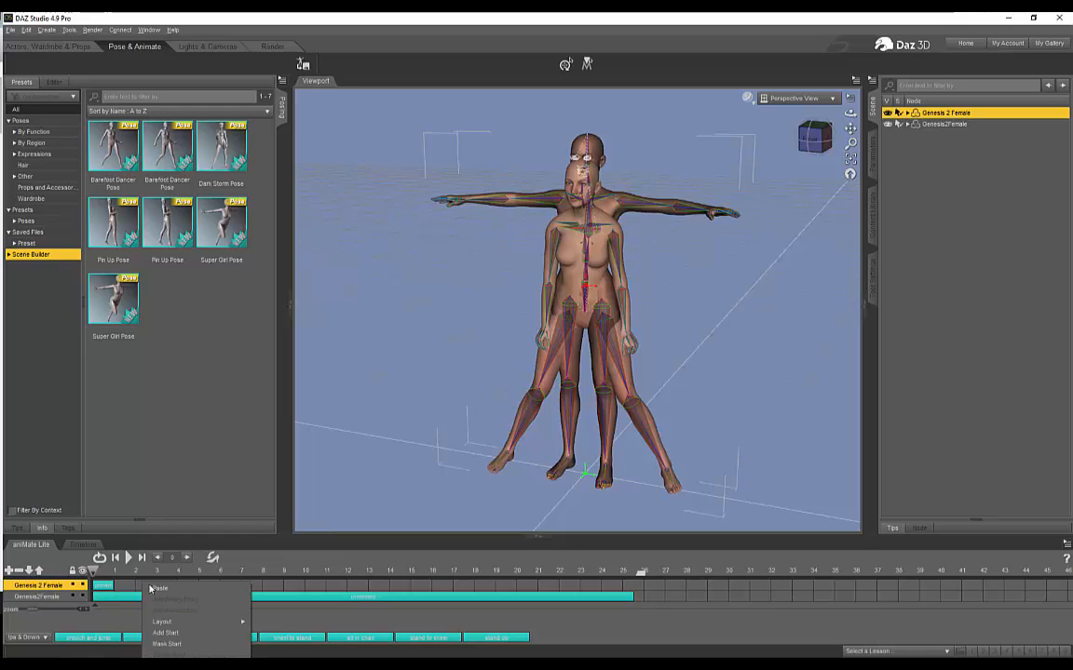
{"action": "left_click", "coordinate": [157, 589]}
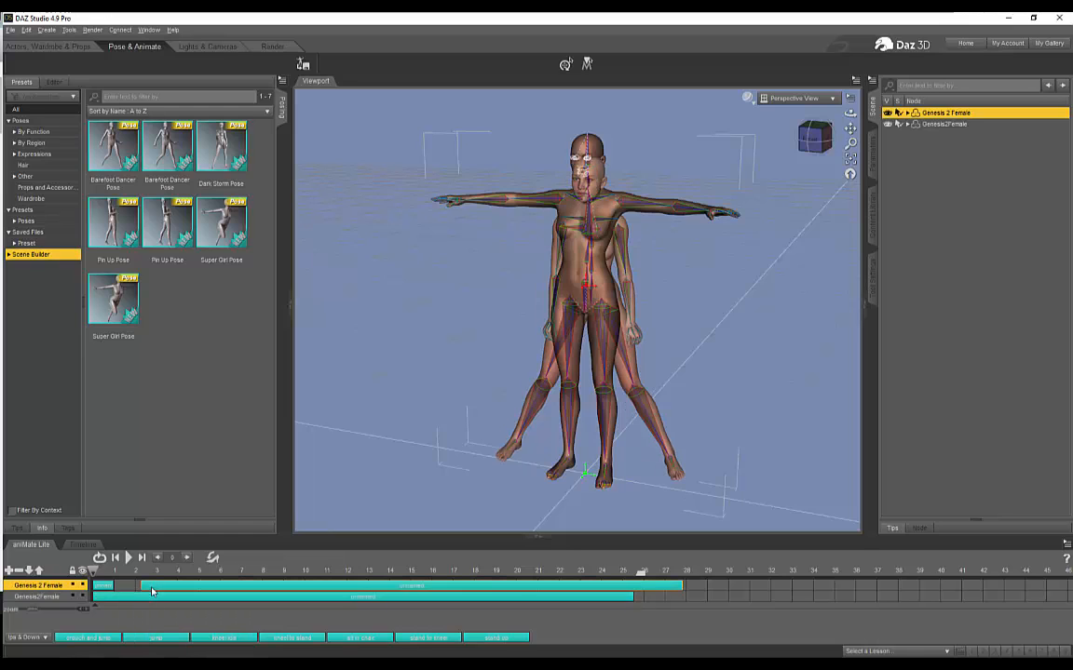
{"action": "left_click", "coordinate": [57, 596]}
{"action": "key", "text": "Delete"}
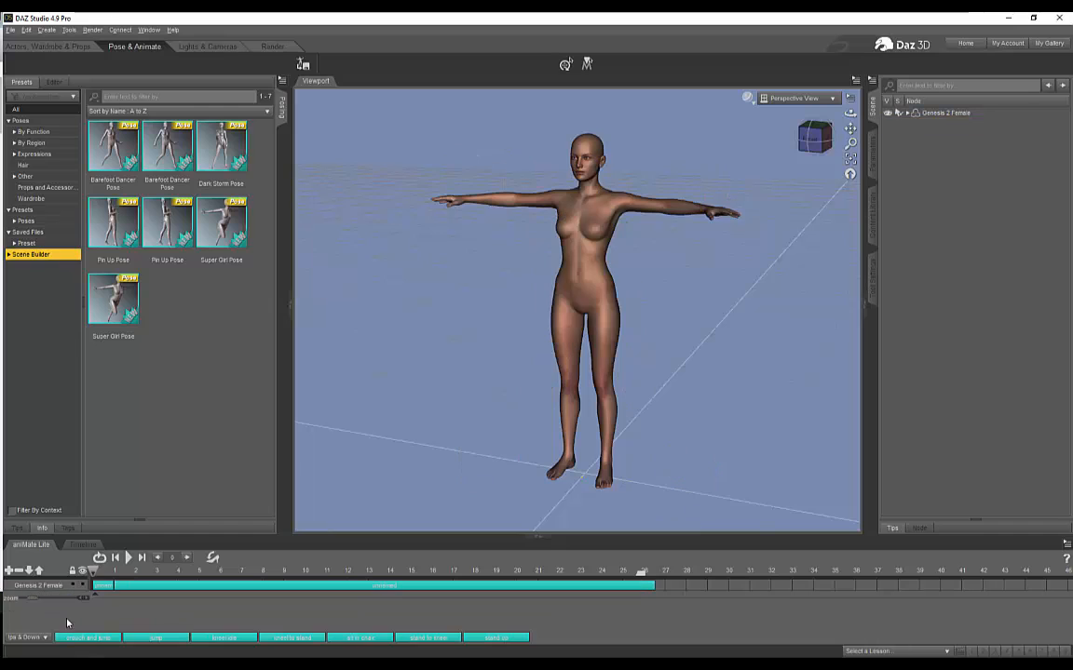
Expand the Genesis 2 Female in the scene hierarchy and select its Hip bone.
{"action": "left_click", "coordinate": [946, 113]}
{"action": "left_click", "coordinate": [907, 112]}
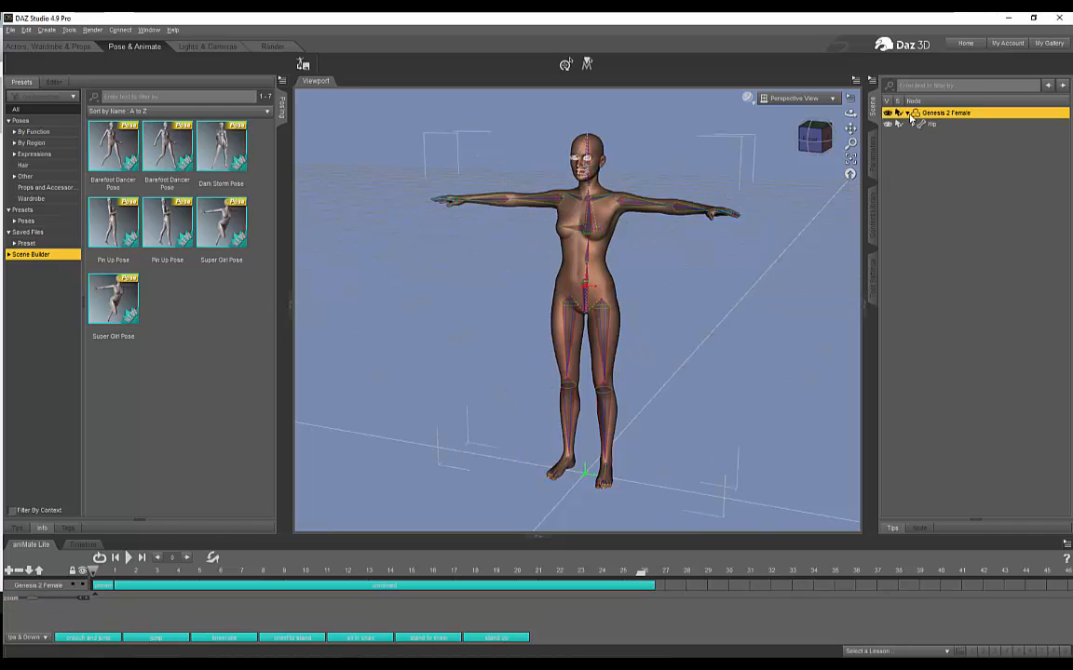
{"action": "left_click", "coordinate": [921, 124]}
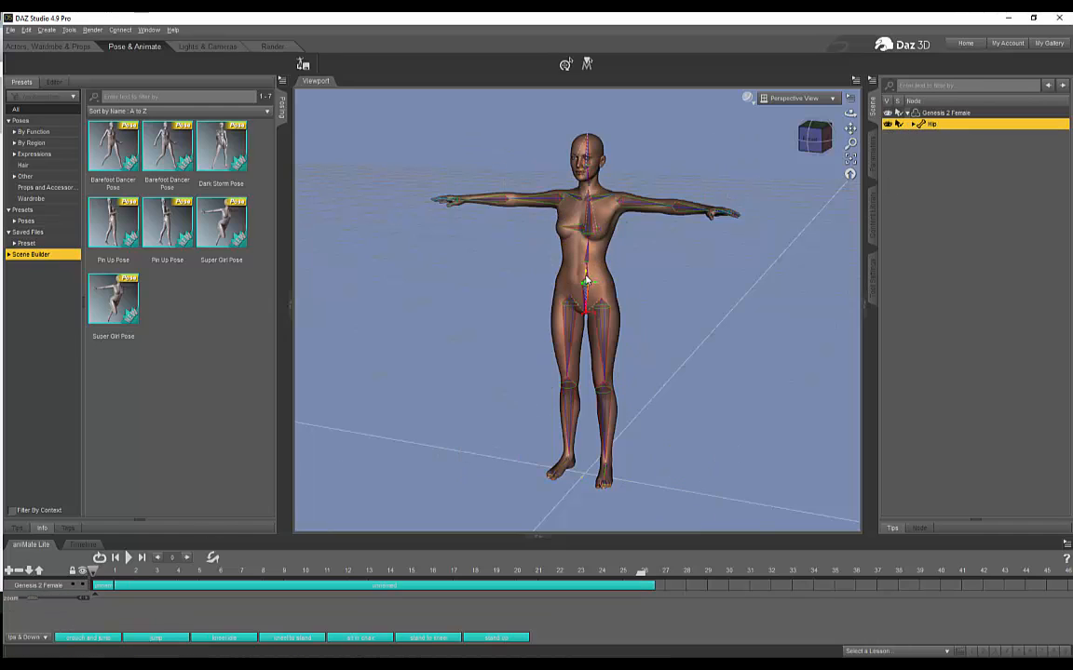
{"action": "left_click", "coordinate": [813, 137]}
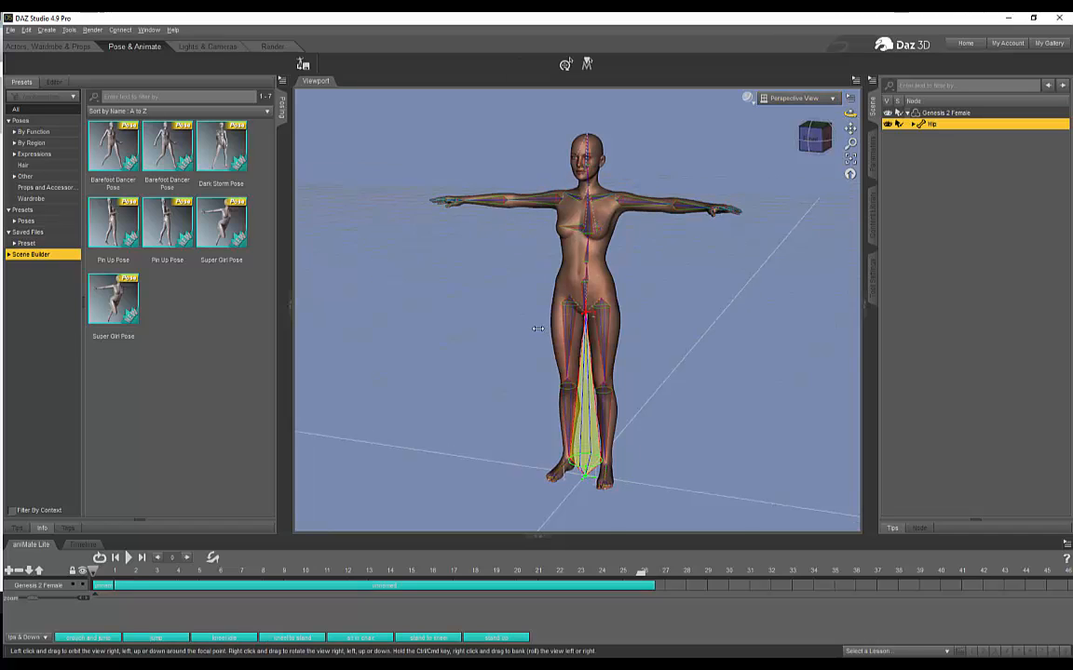
Bake the Genesis 2 Female's aniMate track to Studio keyframes.
{"action": "right_click", "coordinate": [91, 616]}
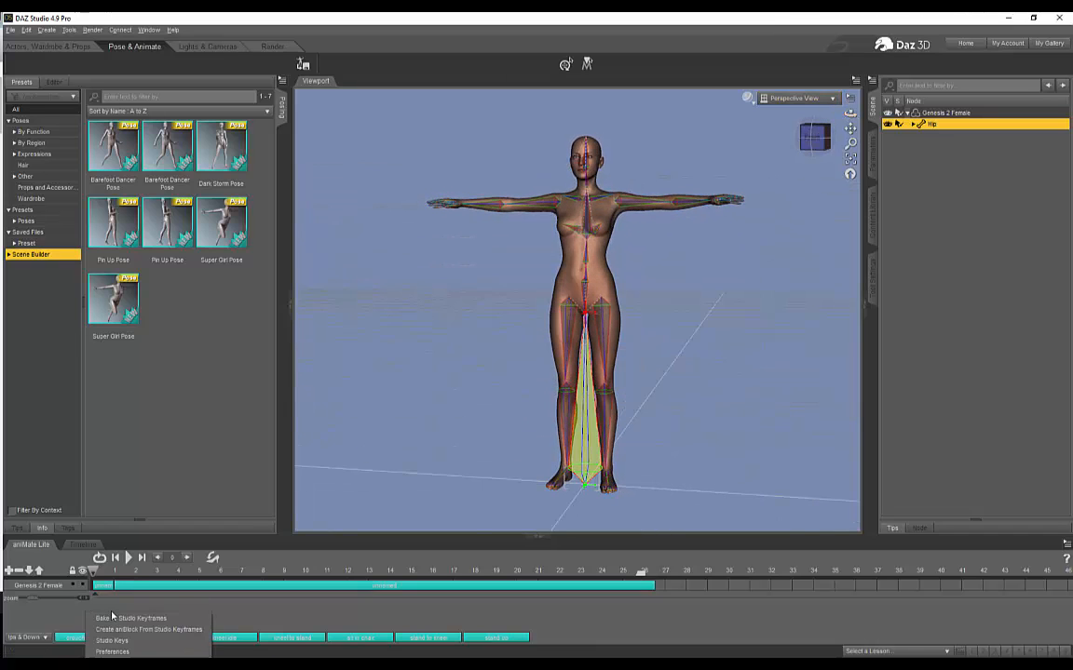
{"action": "left_click", "coordinate": [105, 624]}
{"action": "left_click", "coordinate": [511, 358]}
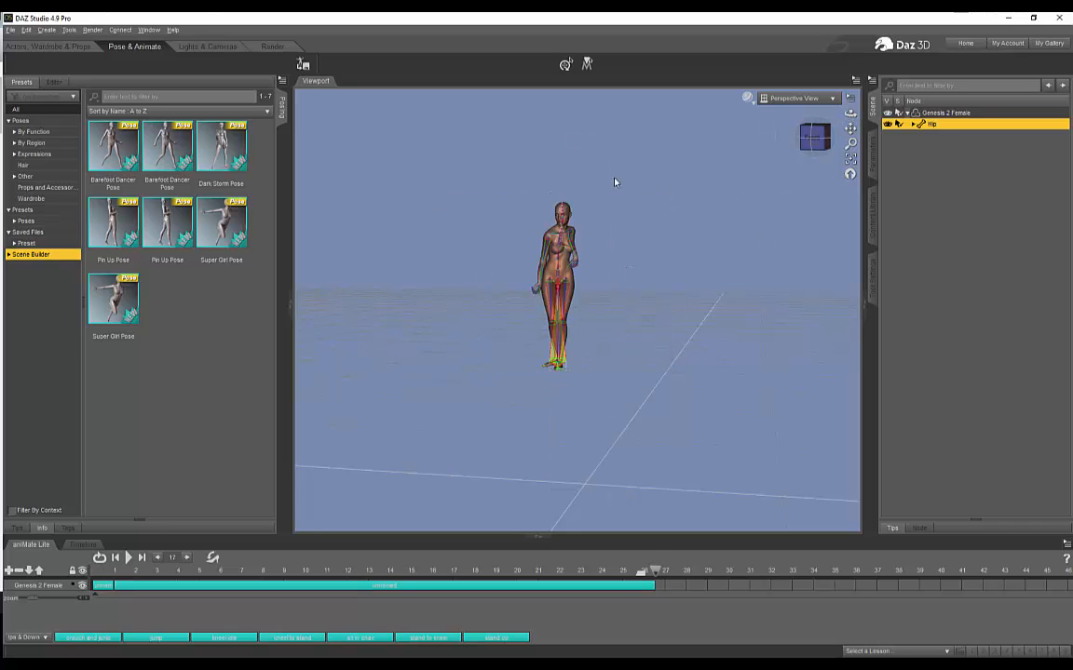
Extend the play range to the end of the dance aniBlock and bake the track to Studio keyframes again.
{"action": "left_click_drag", "start_coordinate": [644, 579], "coordinate": [656, 585]}
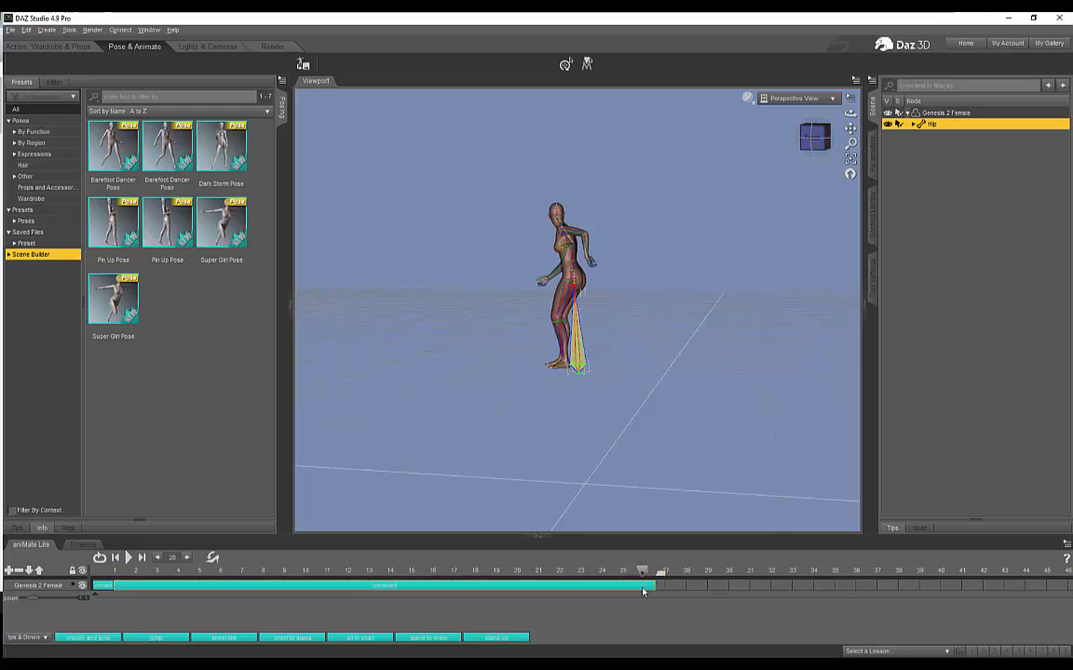
{"action": "right_click", "coordinate": [141, 612]}
{"action": "left_click", "coordinate": [156, 616]}
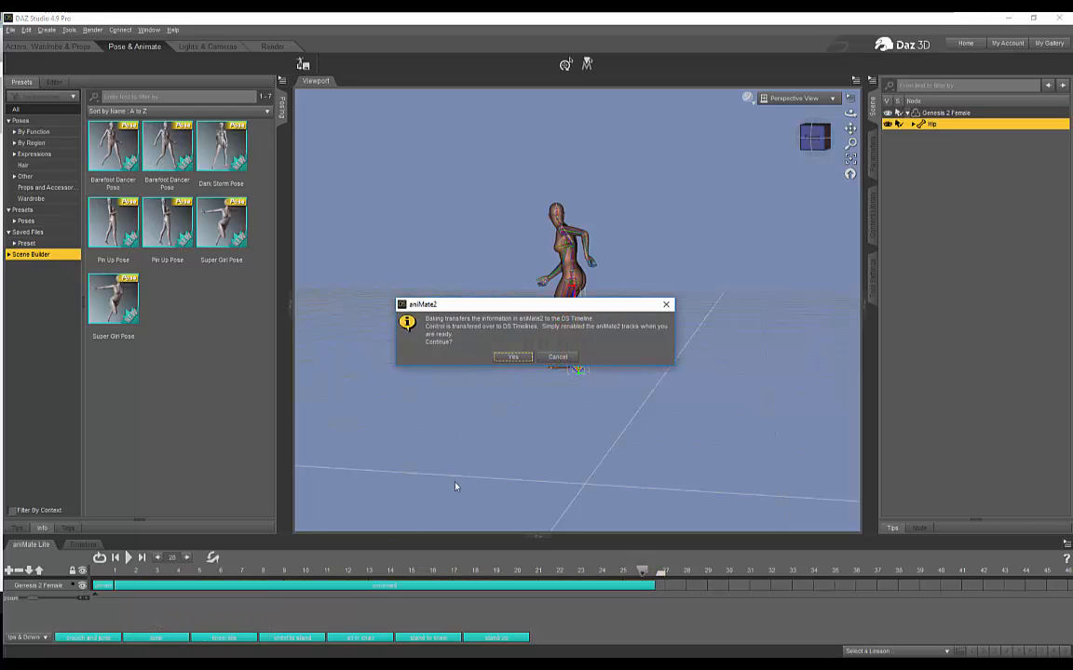
{"action": "left_click", "coordinate": [508, 359]}
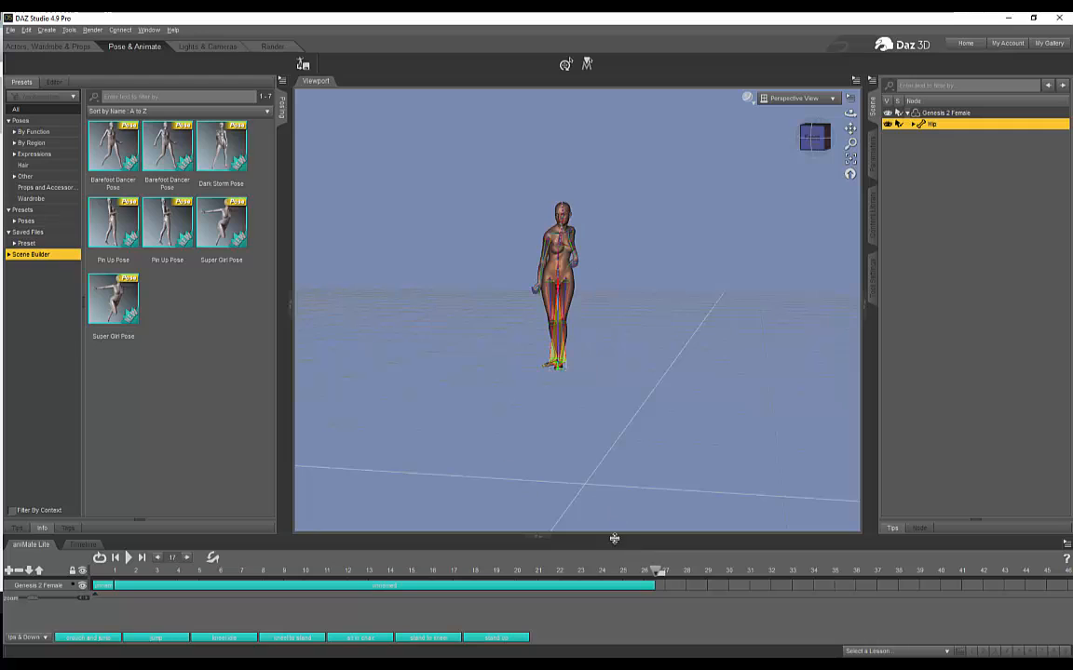
Return the playhead to the first frame, with the figure in its T-pose.
{"action": "left_click_drag", "start_coordinate": [655, 576], "coordinate": [82, 567]}
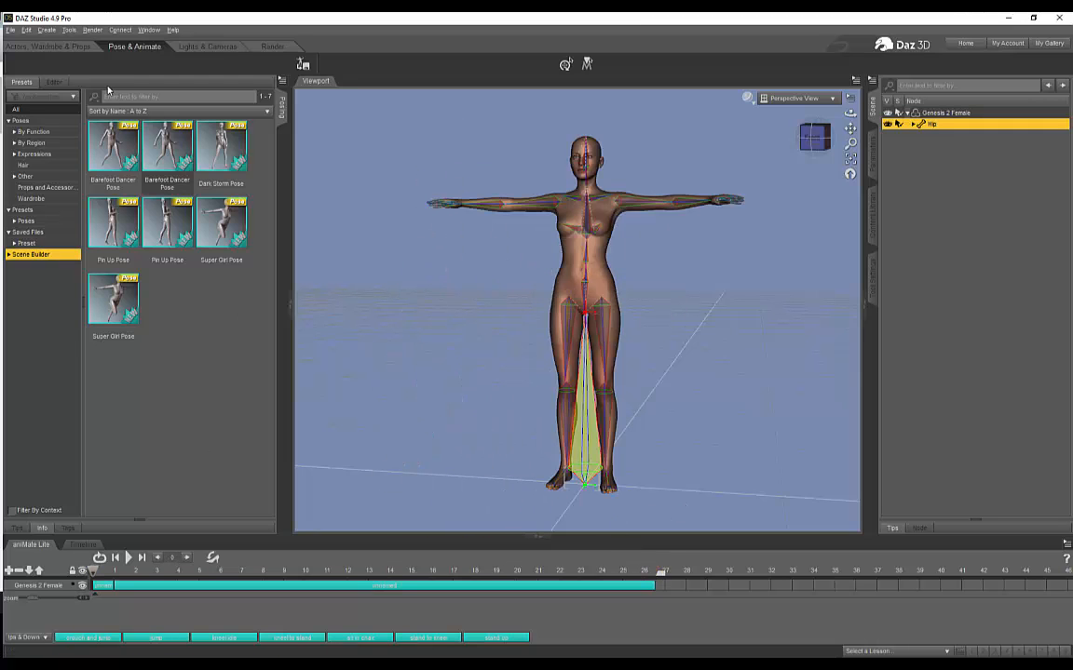
{"action": "scroll", "coordinate": [672, 319], "scroll_direction": "down", "scroll_amount": 3}
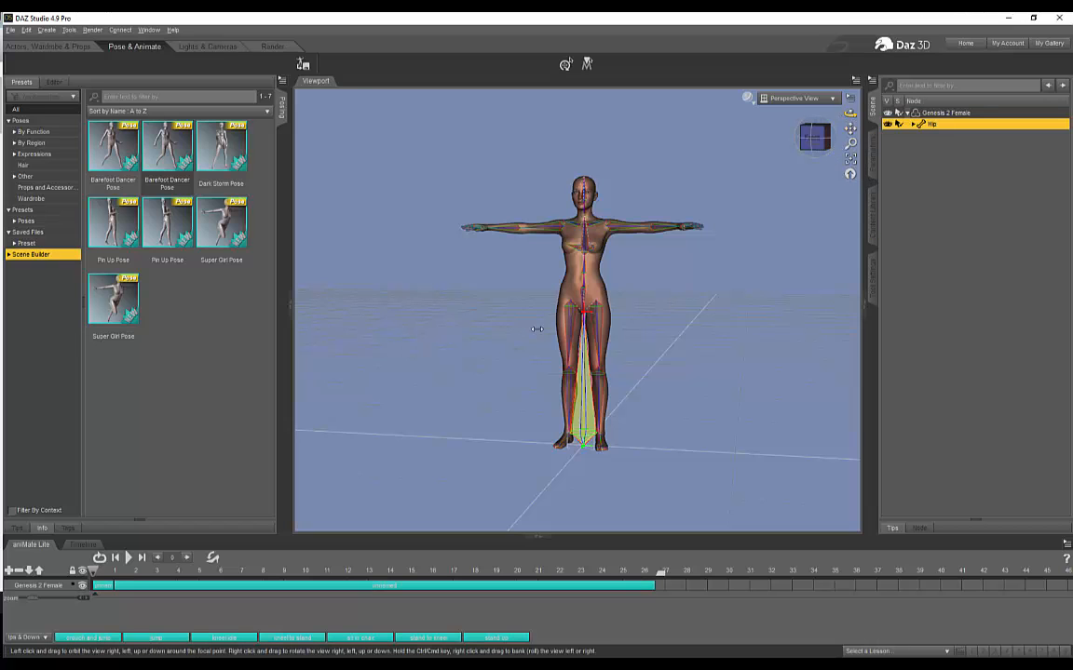
{"action": "left_click_drag", "start_coordinate": [483, 296], "coordinate": [522, 317], "text": "alt"}
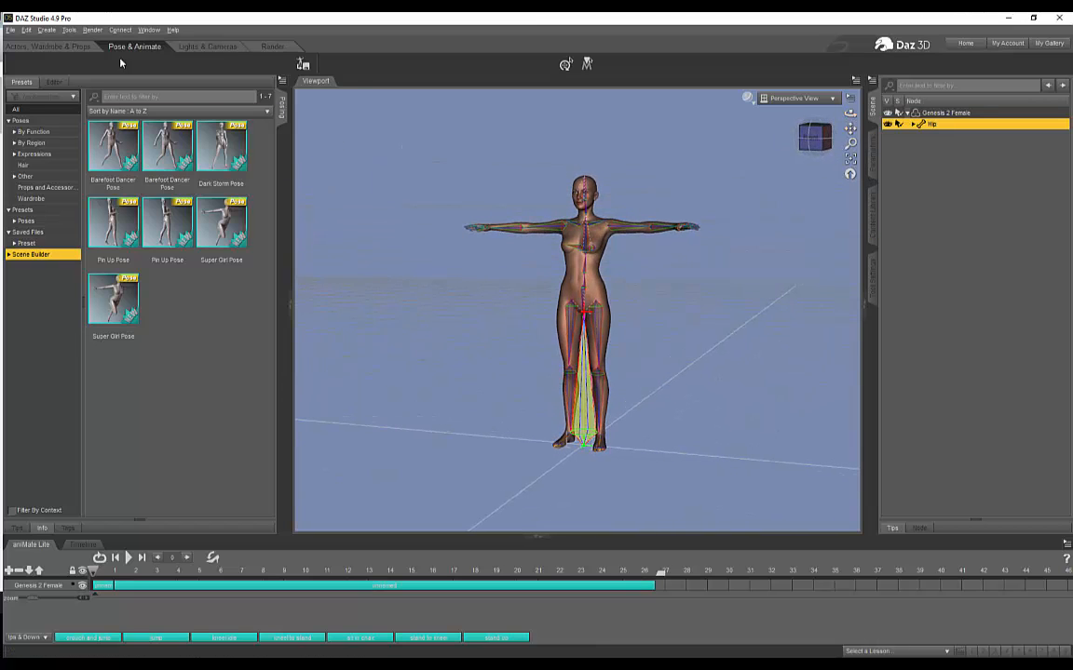
Start exporting the scene as a COLLADA (*.dae) file named femaletutorial in the TUTORIAL > Files > COLLADA folder.
{"action": "left_click", "coordinate": [11, 29]}
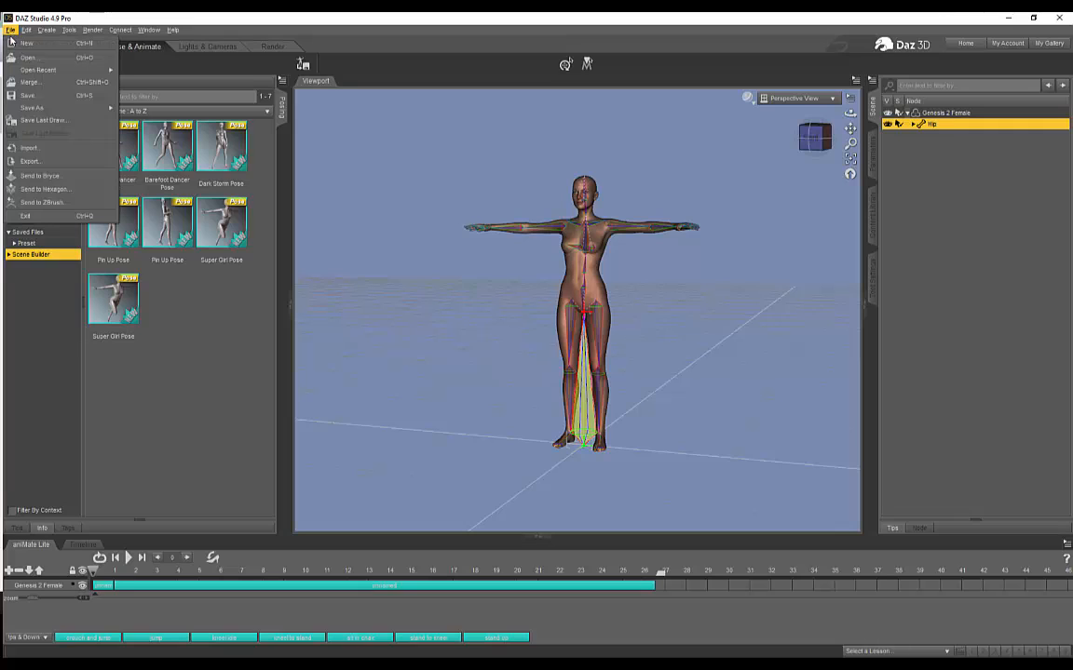
{"action": "left_click", "coordinate": [42, 163]}
{"action": "left_click", "coordinate": [151, 348]}
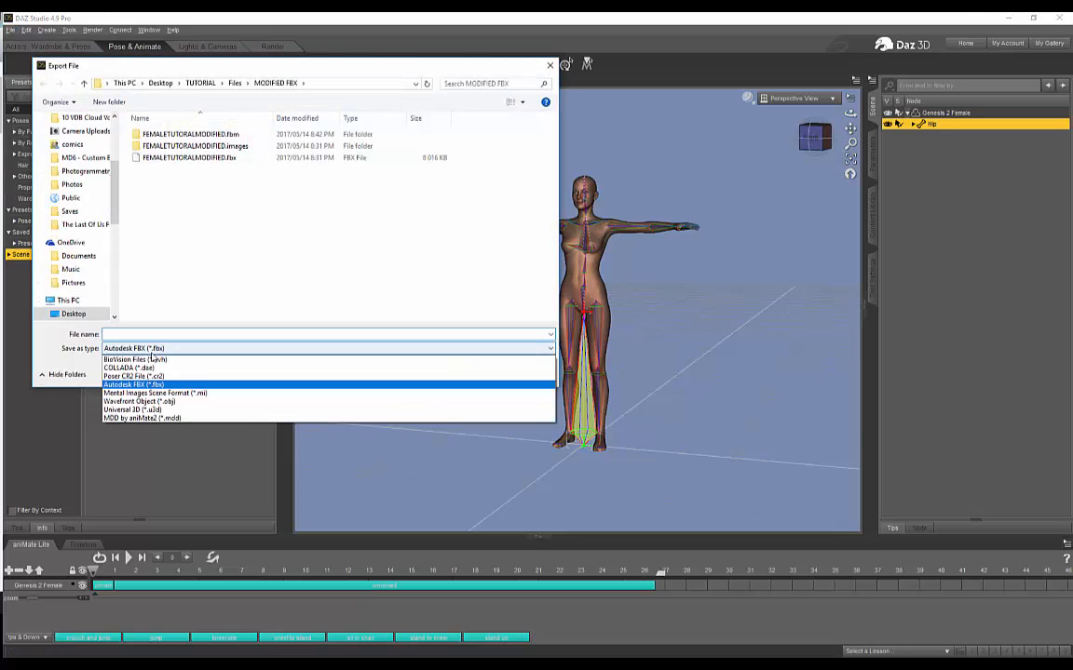
{"action": "left_click", "coordinate": [149, 368]}
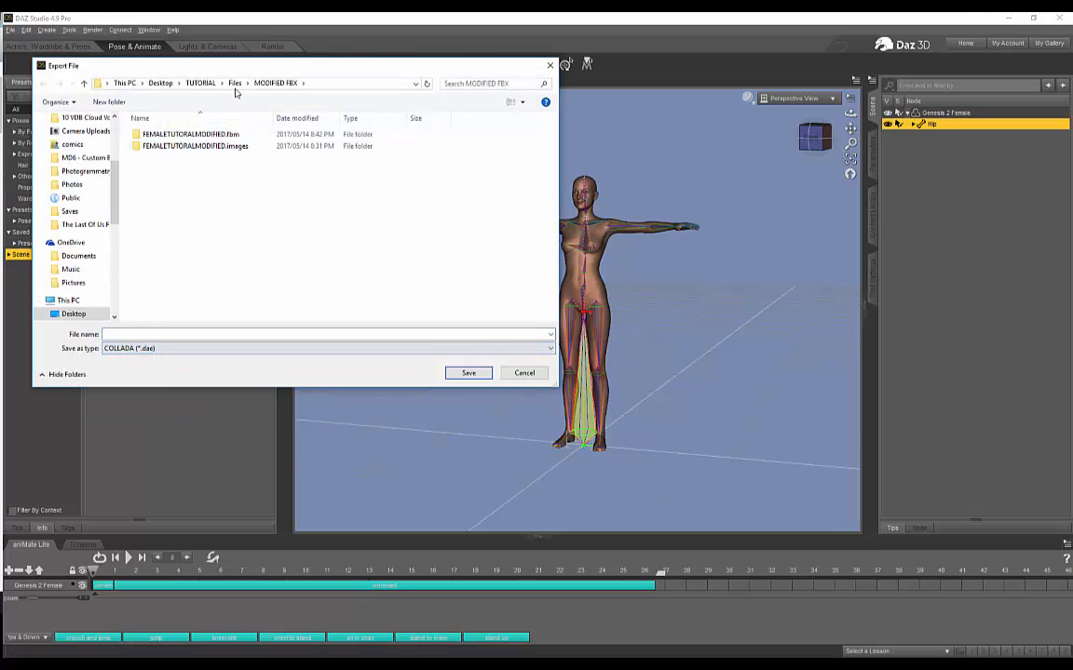
{"action": "left_click", "coordinate": [233, 83]}
{"action": "double_click", "coordinate": [153, 134]}
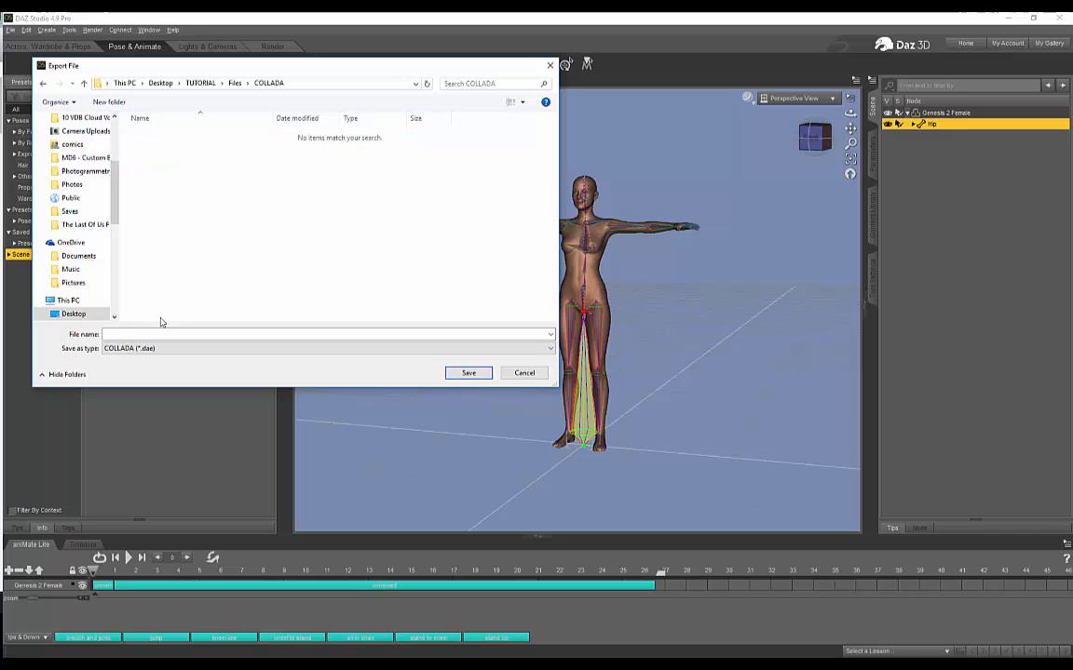
{"action": "type", "text": "female"}
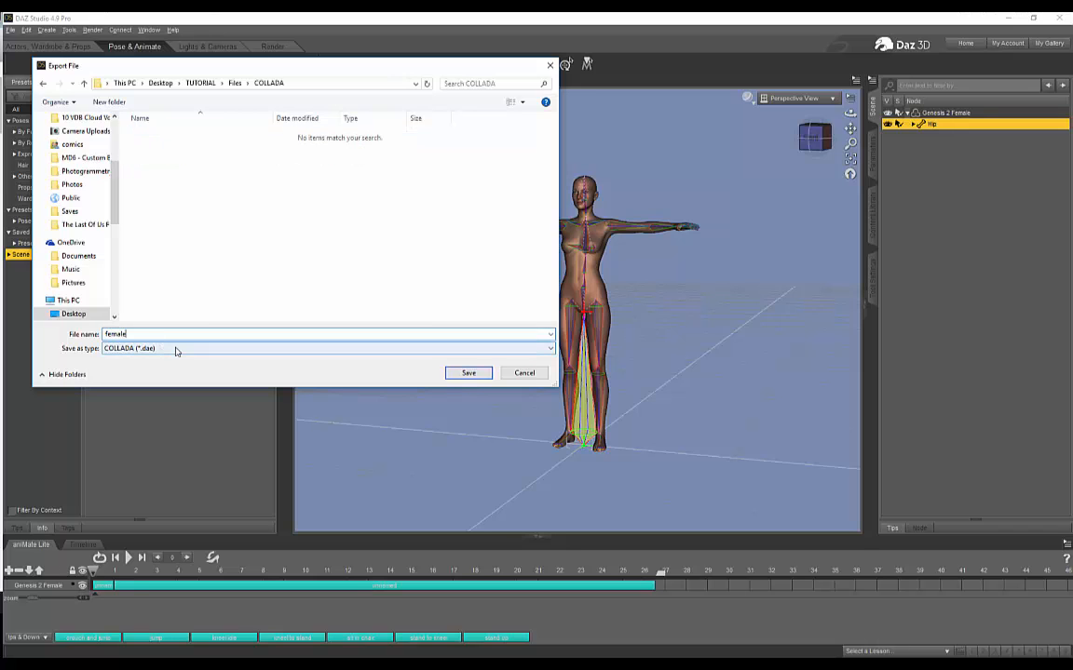
{"action": "type", "text": "tutorial"}
{"action": "left_click", "coordinate": [459, 373]}
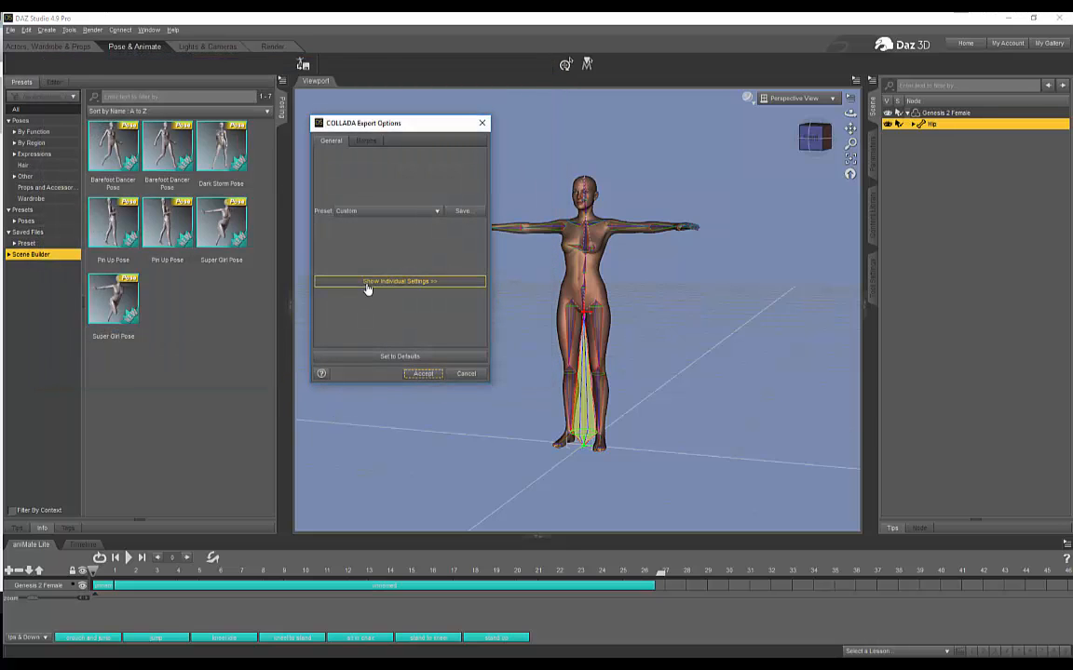
Enable Animation, Include transformations and Include morphs in the individual COLLADA export settings, keep Collect maps on, and run the export.
{"action": "left_click", "coordinate": [417, 272]}
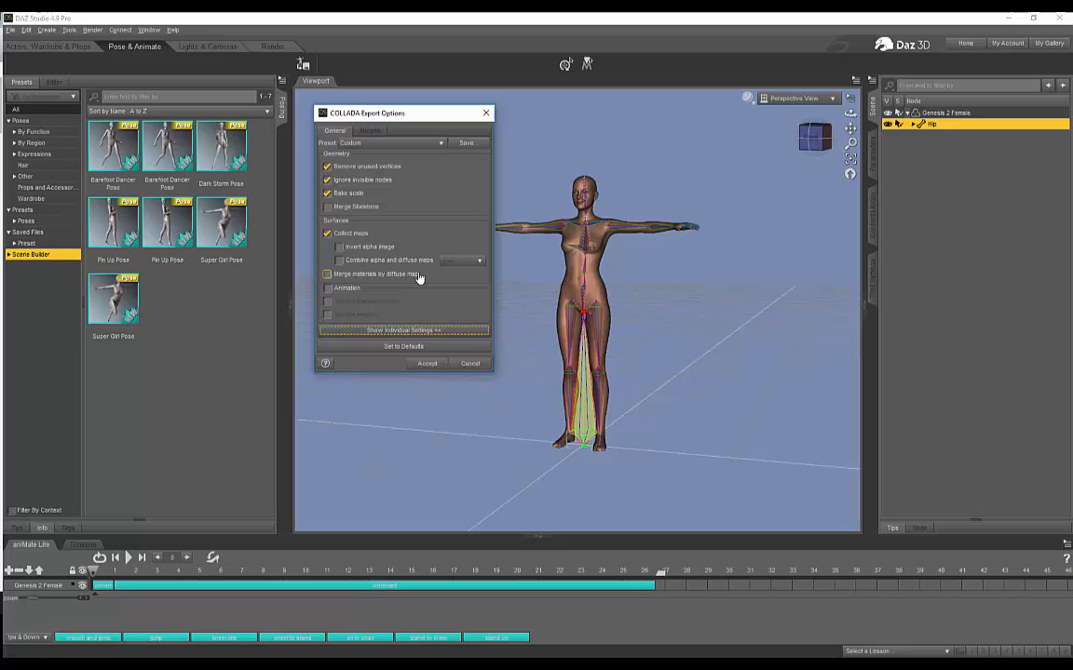
{"action": "left_click", "coordinate": [327, 288]}
{"action": "left_click", "coordinate": [328, 302]}
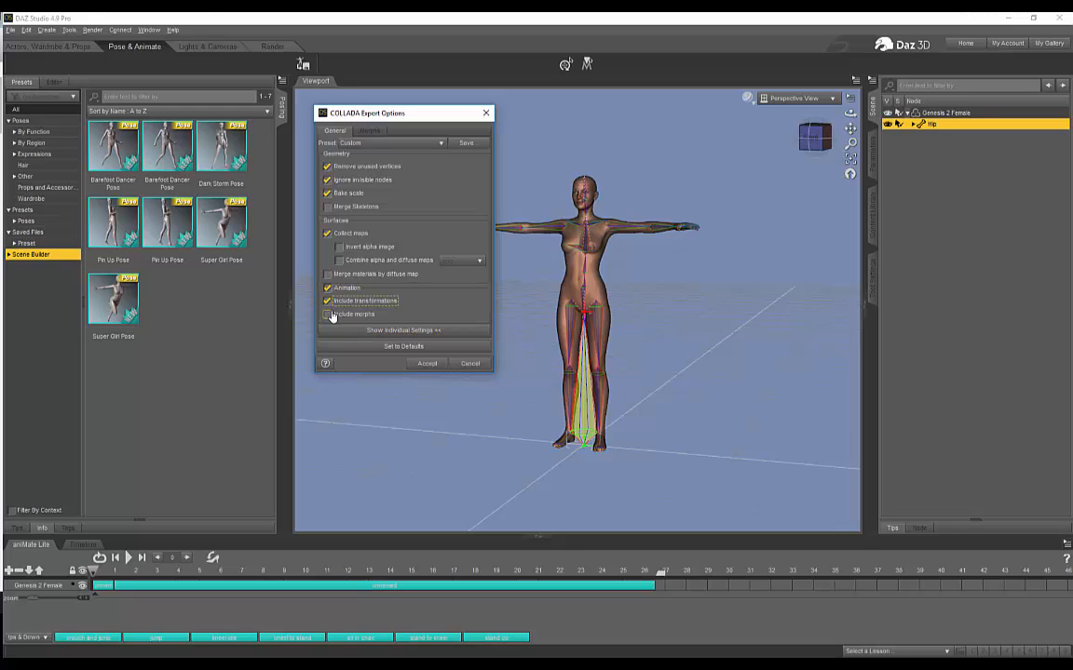
{"action": "left_click", "coordinate": [334, 315]}
{"action": "left_click", "coordinate": [358, 234]}
{"action": "left_click", "coordinate": [371, 131]}
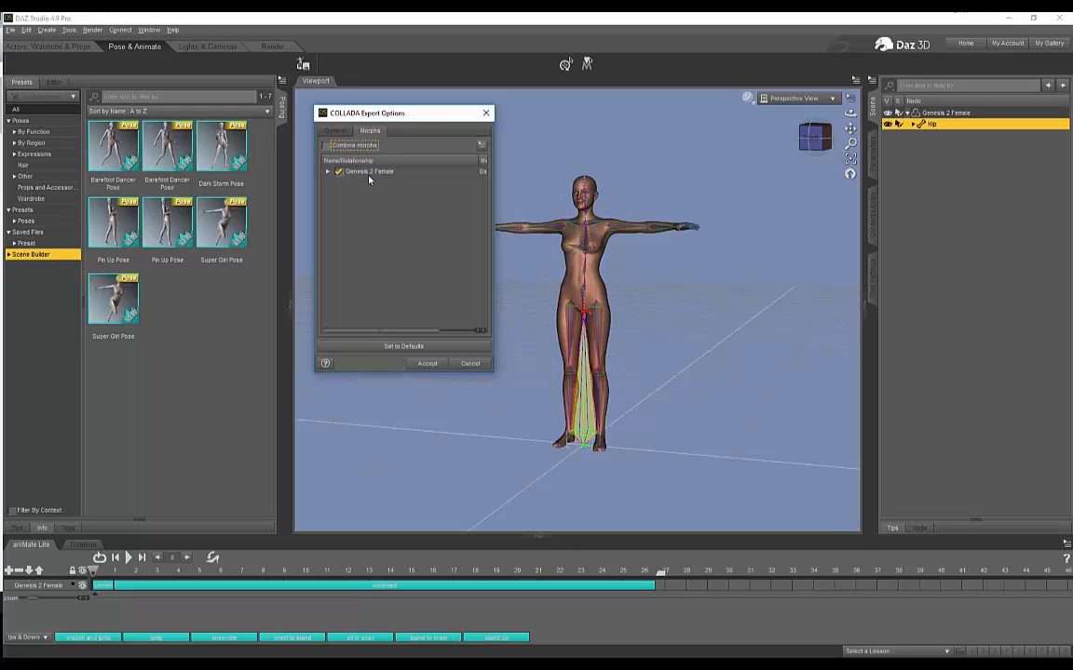
{"action": "left_click", "coordinate": [335, 131]}
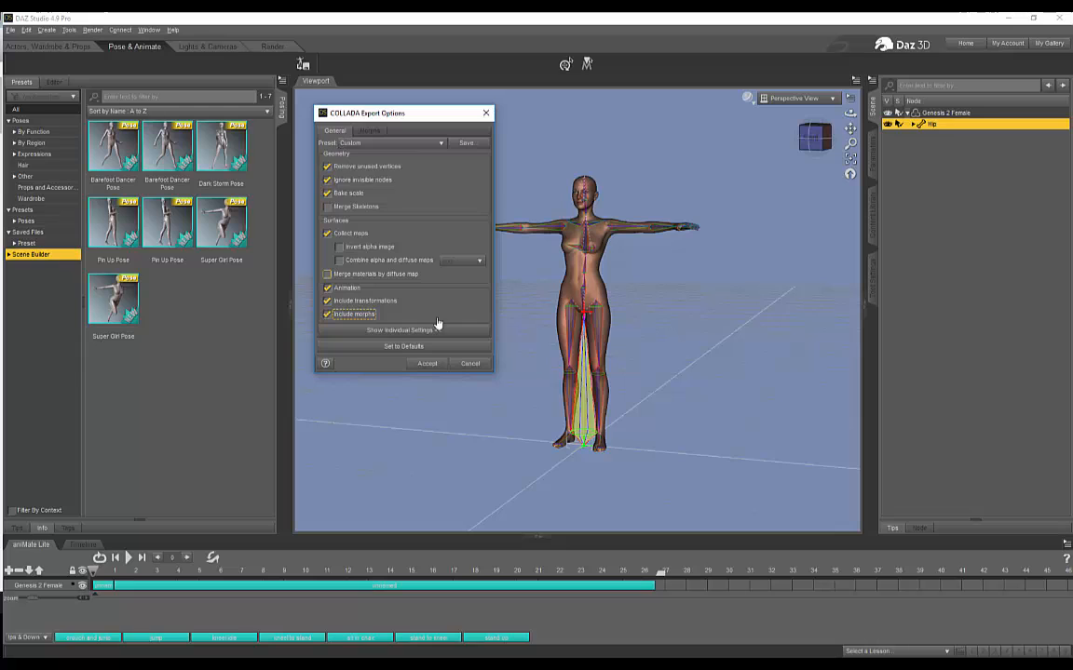
{"action": "left_click", "coordinate": [426, 363]}
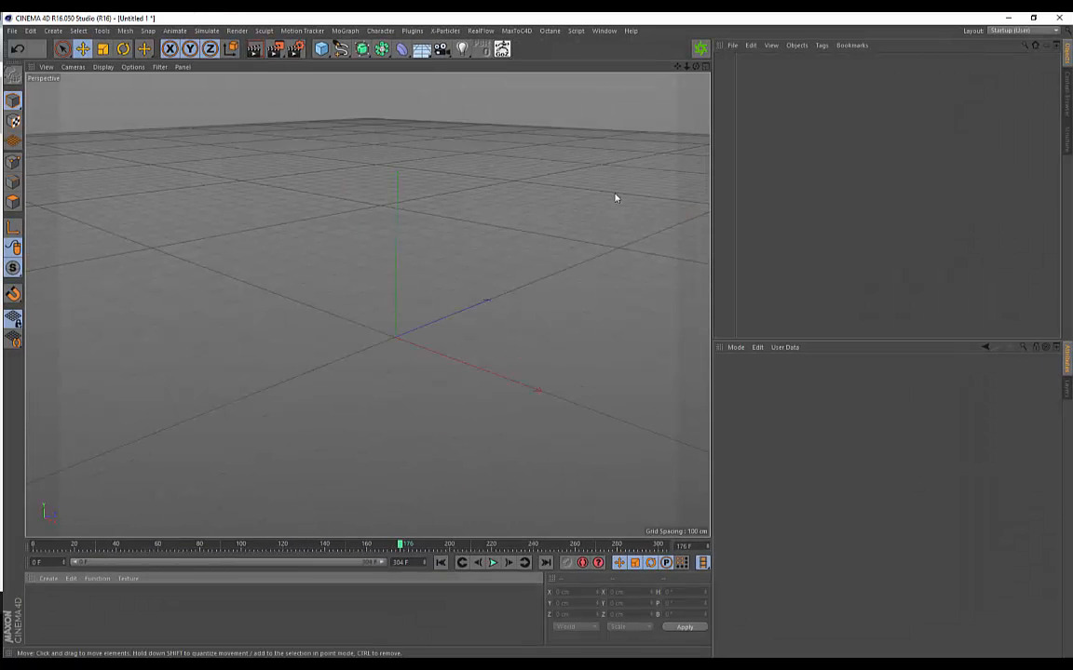
Start merging objects into the scene and browse to the TUTORIAL > Files > COLLADA folder.
{"action": "left_click", "coordinate": [732, 45]}
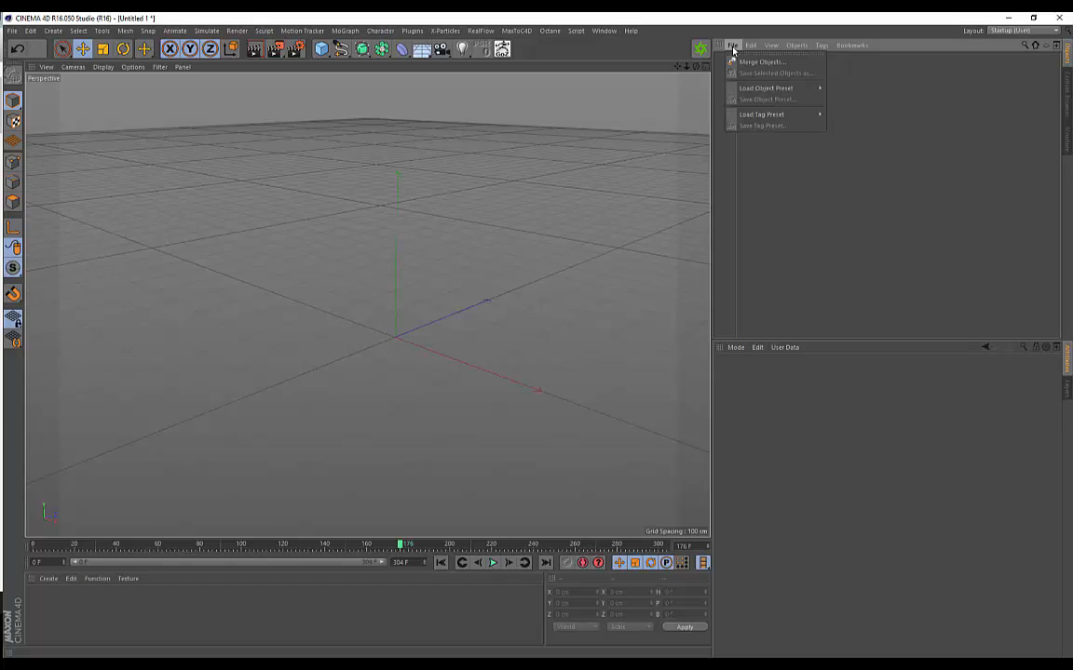
{"action": "left_click", "coordinate": [744, 60]}
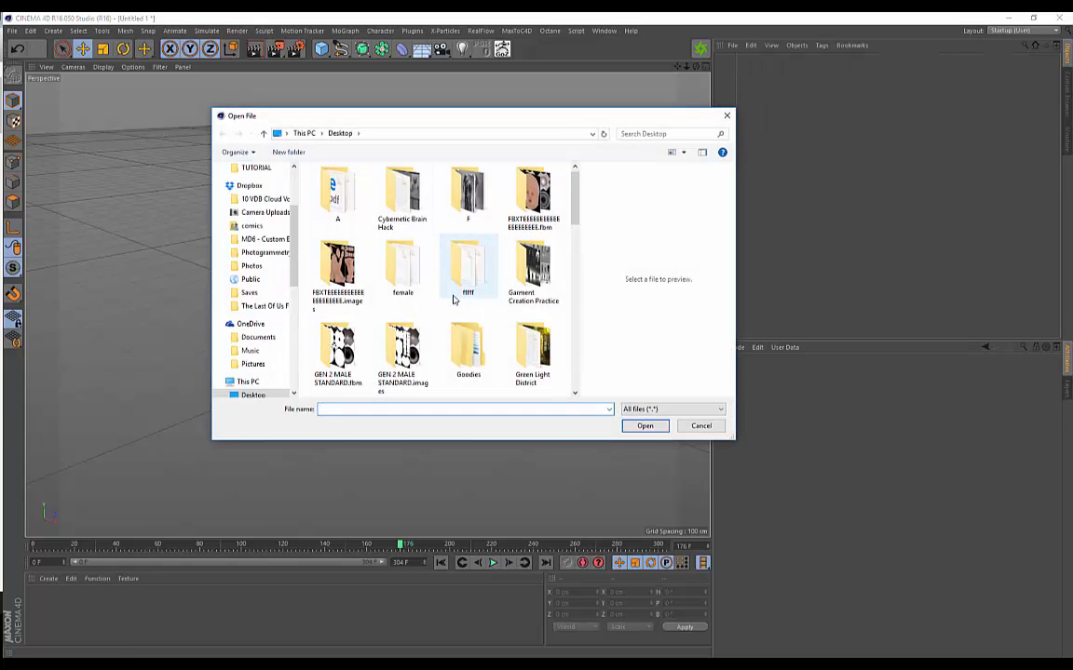
{"action": "scroll", "coordinate": [461, 289], "scroll_direction": "down", "scroll_amount": 5}
{"action": "double_click", "coordinate": [526, 200]}
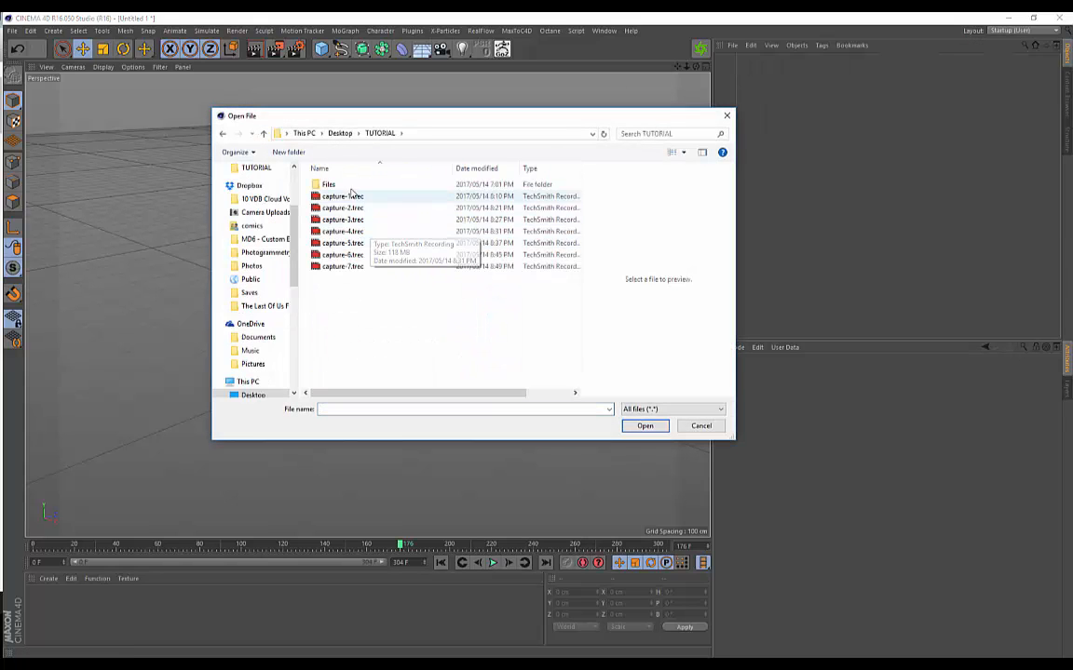
{"action": "double_click", "coordinate": [339, 185]}
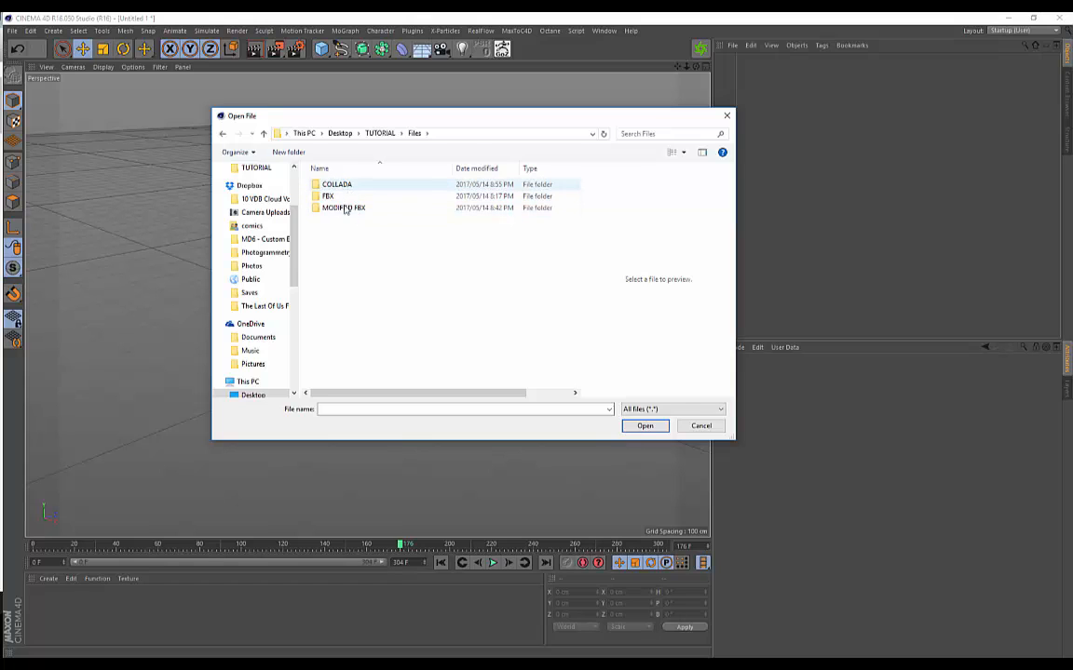
{"action": "double_click", "coordinate": [344, 209]}
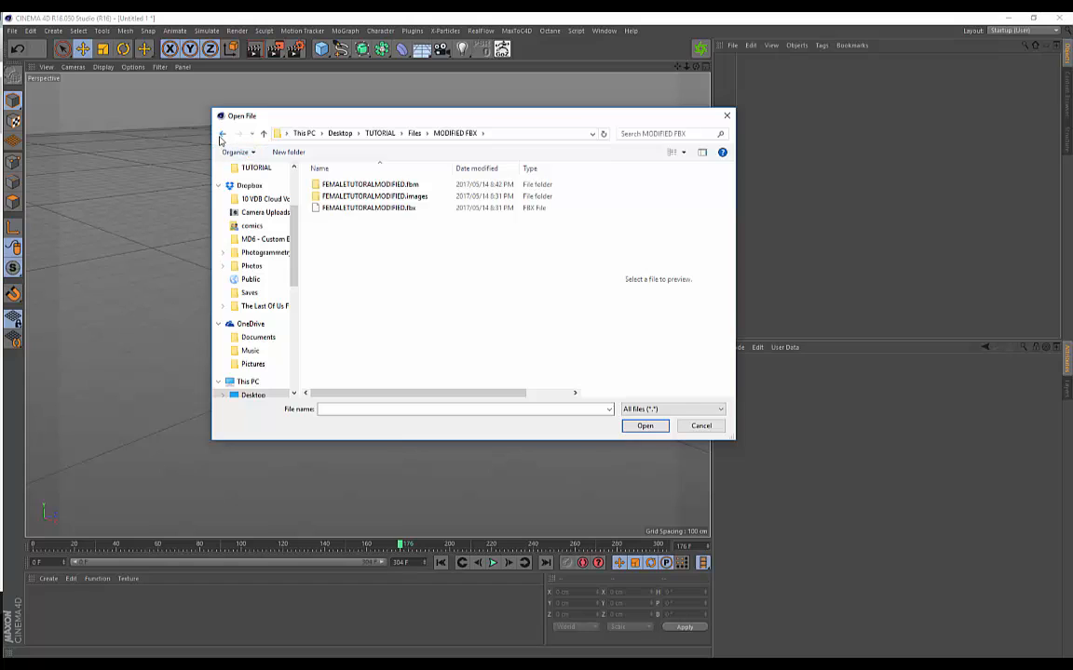
{"action": "left_click", "coordinate": [220, 140]}
{"action": "double_click", "coordinate": [330, 207]}
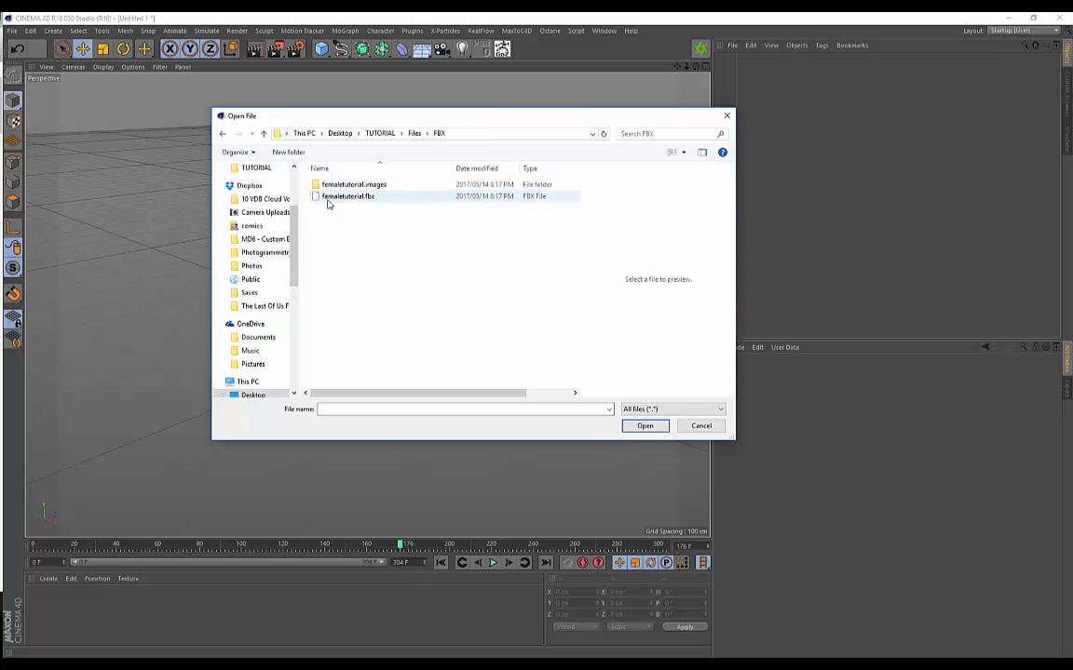
{"action": "left_click", "coordinate": [222, 135]}
{"action": "double_click", "coordinate": [349, 185]}
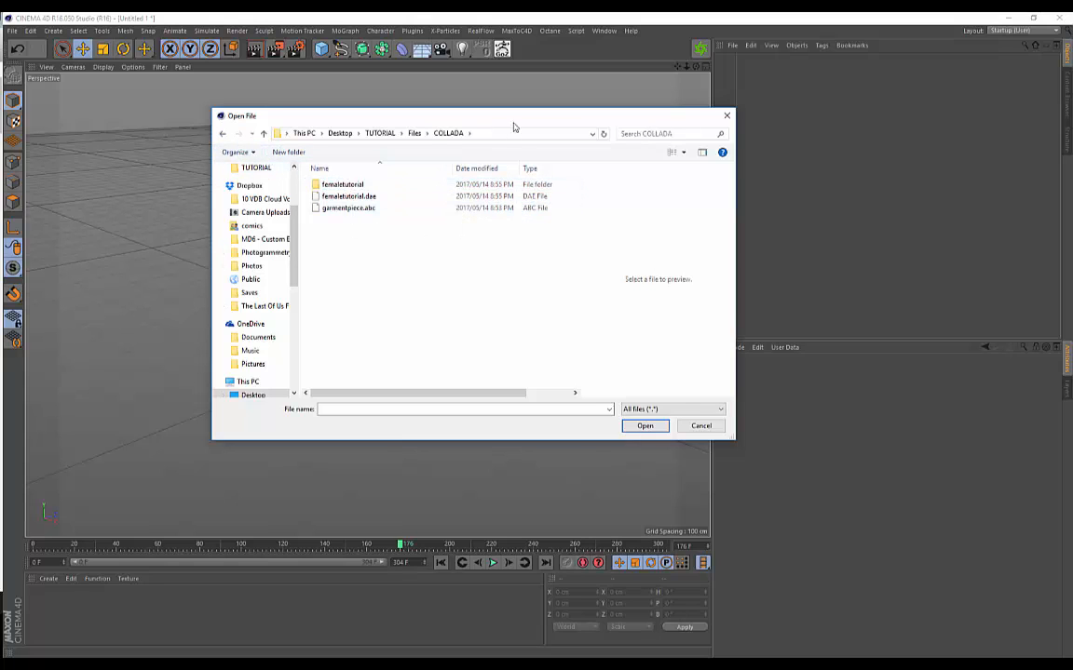
Merge garmentpiece.abc using the default Alembic import settings, with a scale of 1 centimeter.
{"action": "left_click", "coordinate": [346, 207]}
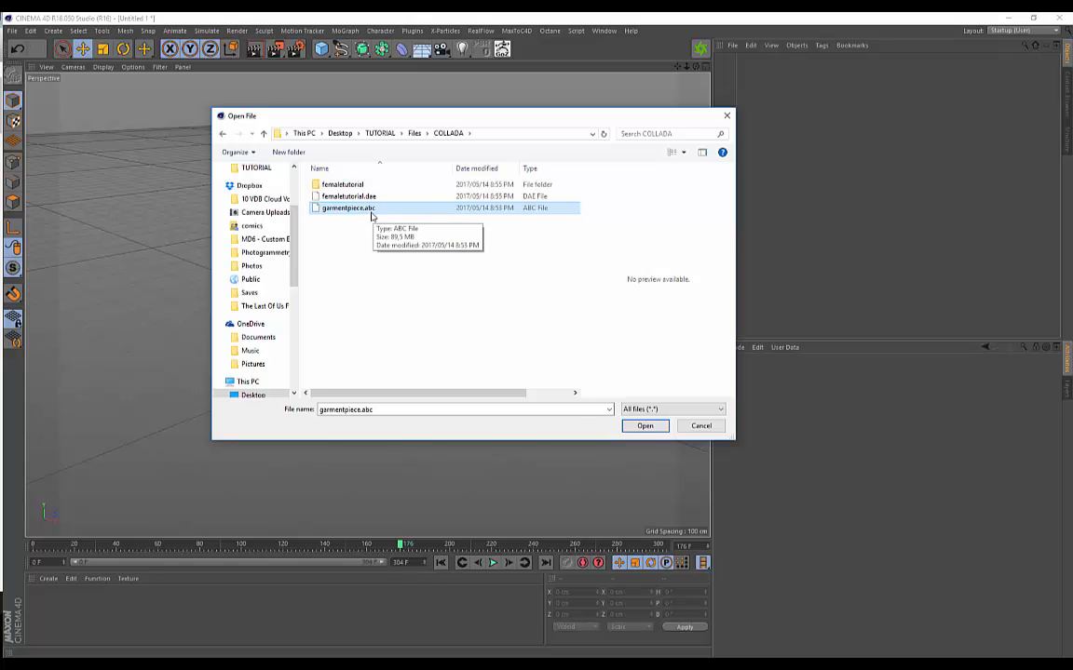
{"action": "left_click", "coordinate": [645, 426]}
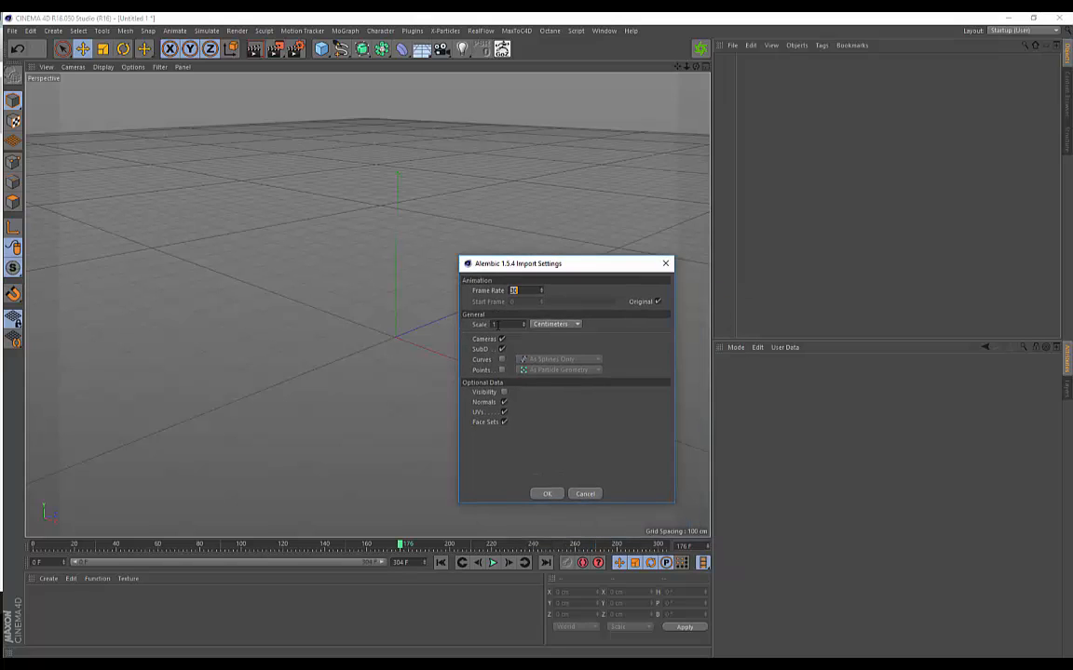
{"action": "left_click", "coordinate": [546, 494]}
{"action": "scroll", "coordinate": [358, 256], "scroll_direction": "up", "scroll_amount": 5}
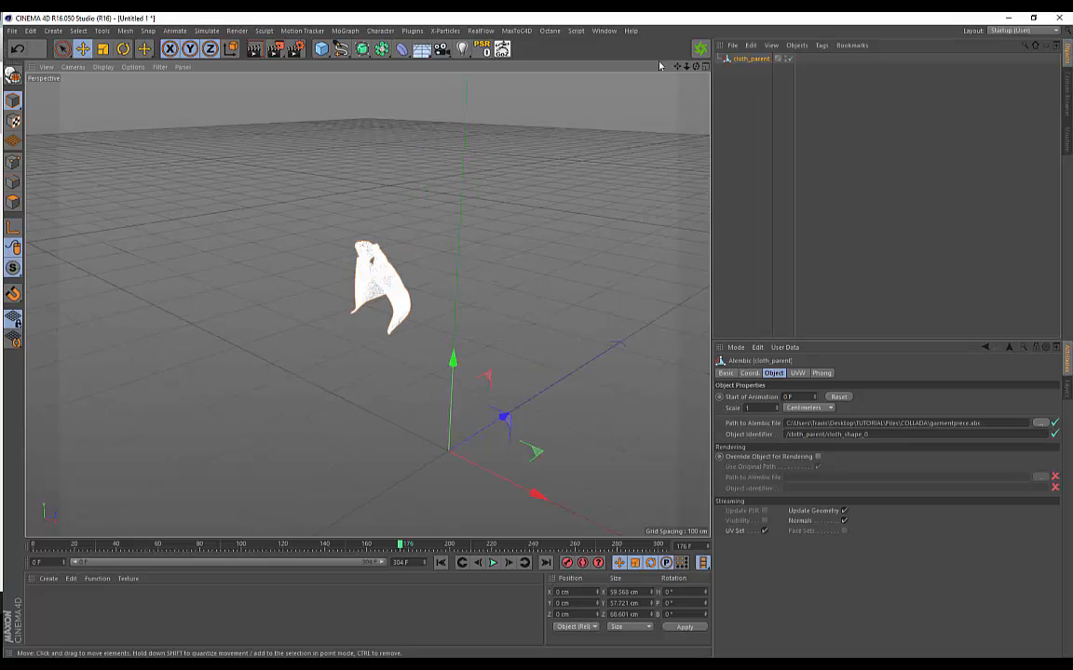
Merge FEMALETUTORALMODIFIED.fbx from the MODIFIED FBX folder, keeping the default import settings and the Animation take.
{"action": "left_click", "coordinate": [731, 46]}
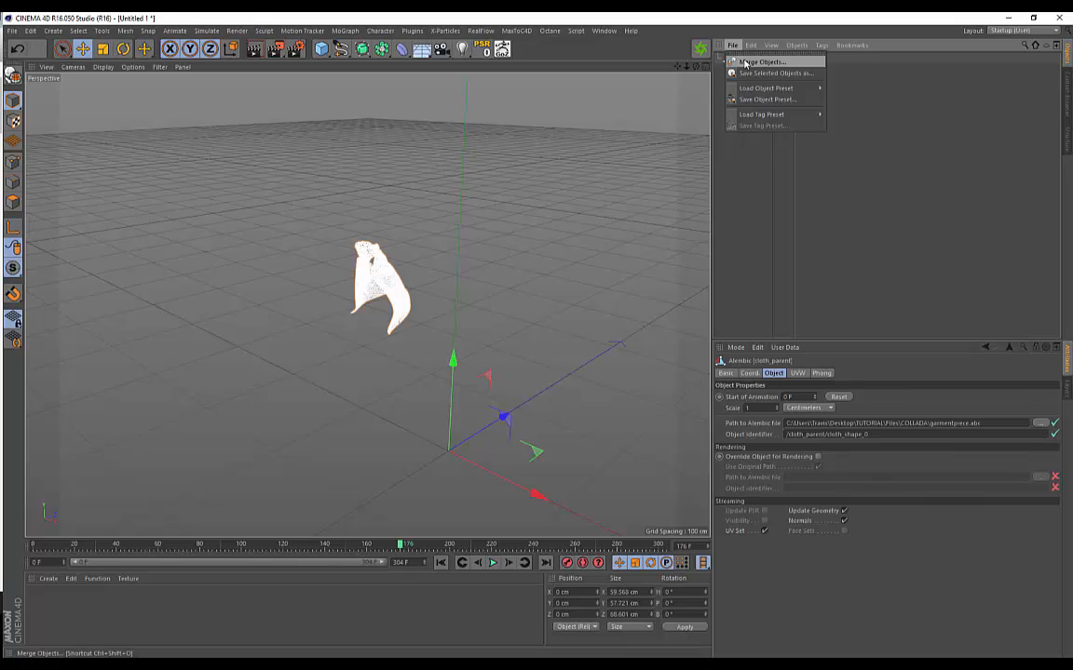
{"action": "left_click", "coordinate": [745, 62]}
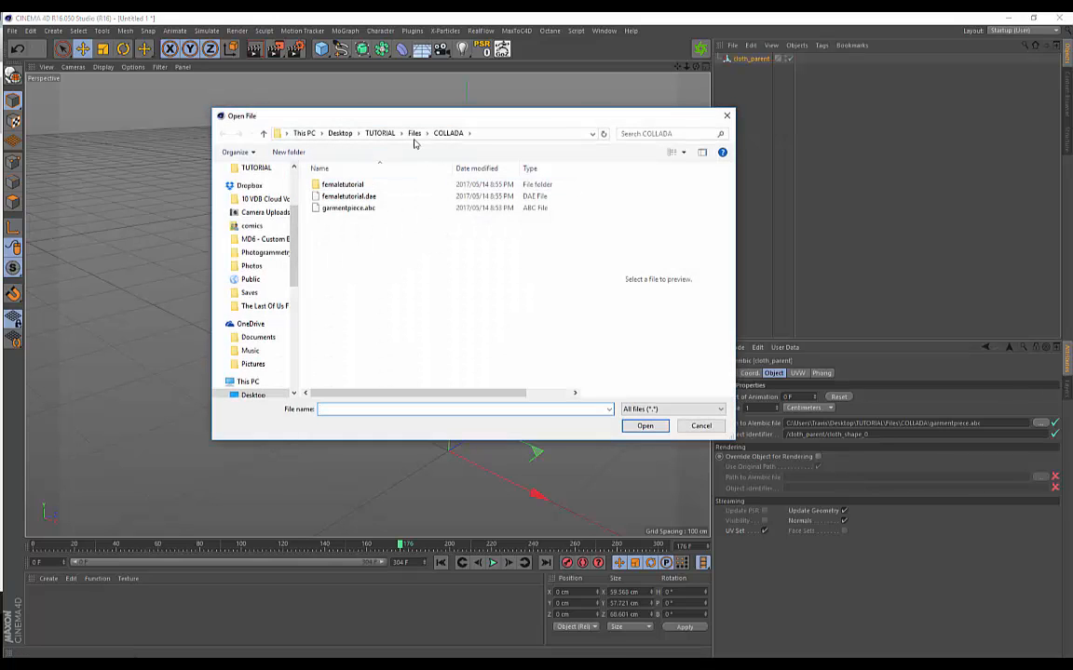
{"action": "left_click", "coordinate": [414, 133]}
{"action": "double_click", "coordinate": [341, 208]}
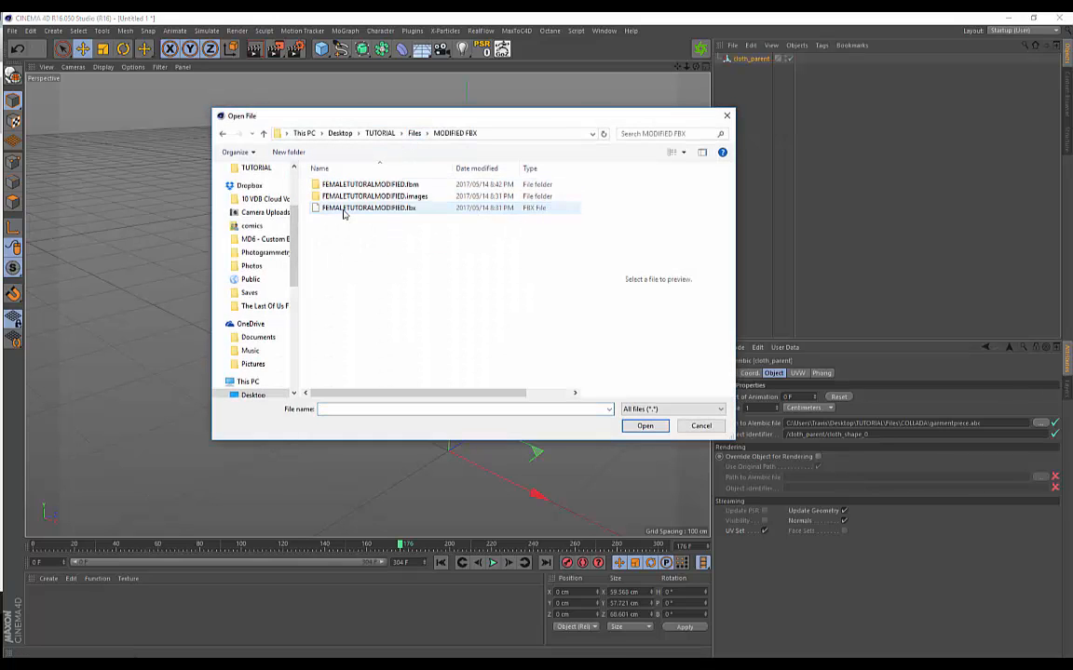
{"action": "left_click", "coordinate": [345, 209]}
{"action": "left_click", "coordinate": [645, 429]}
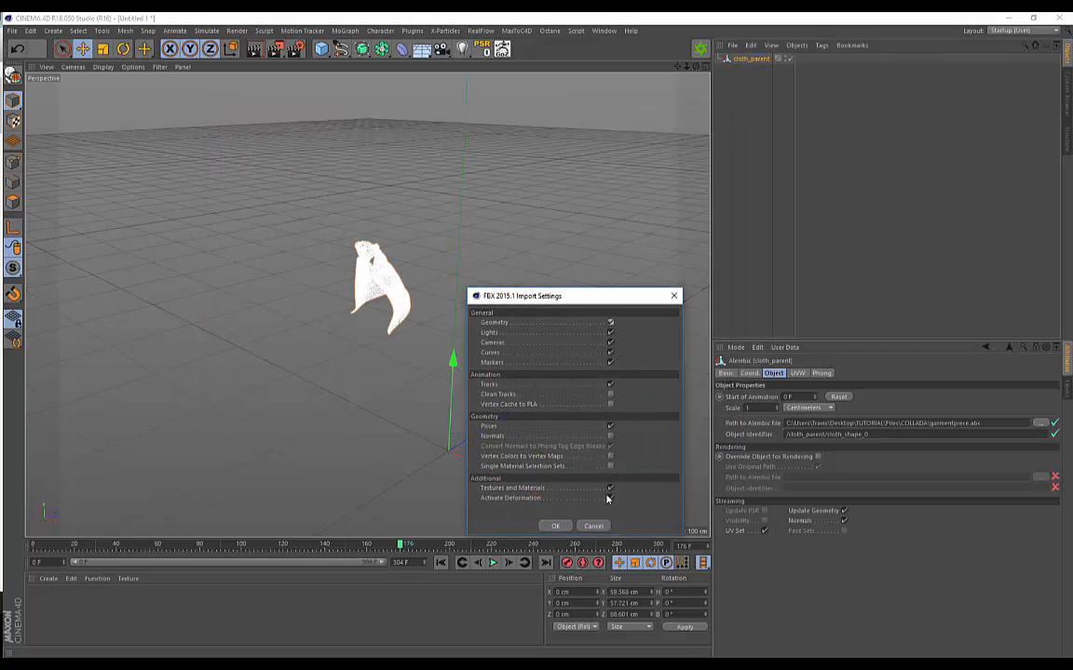
{"action": "left_click", "coordinate": [562, 528]}
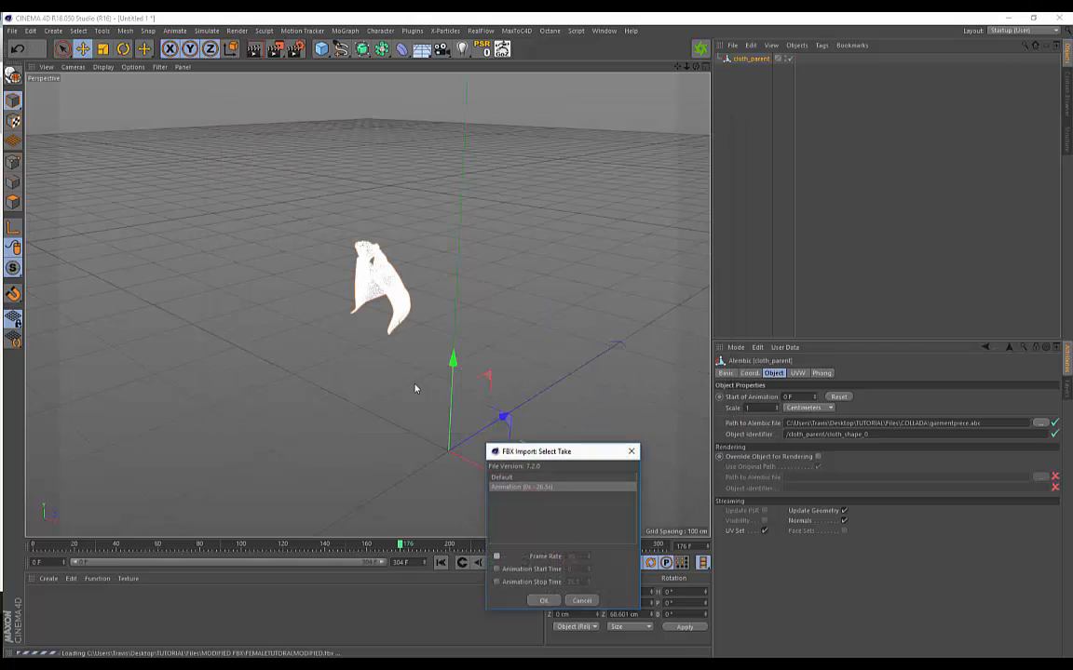
{"action": "left_click", "coordinate": [543, 602]}
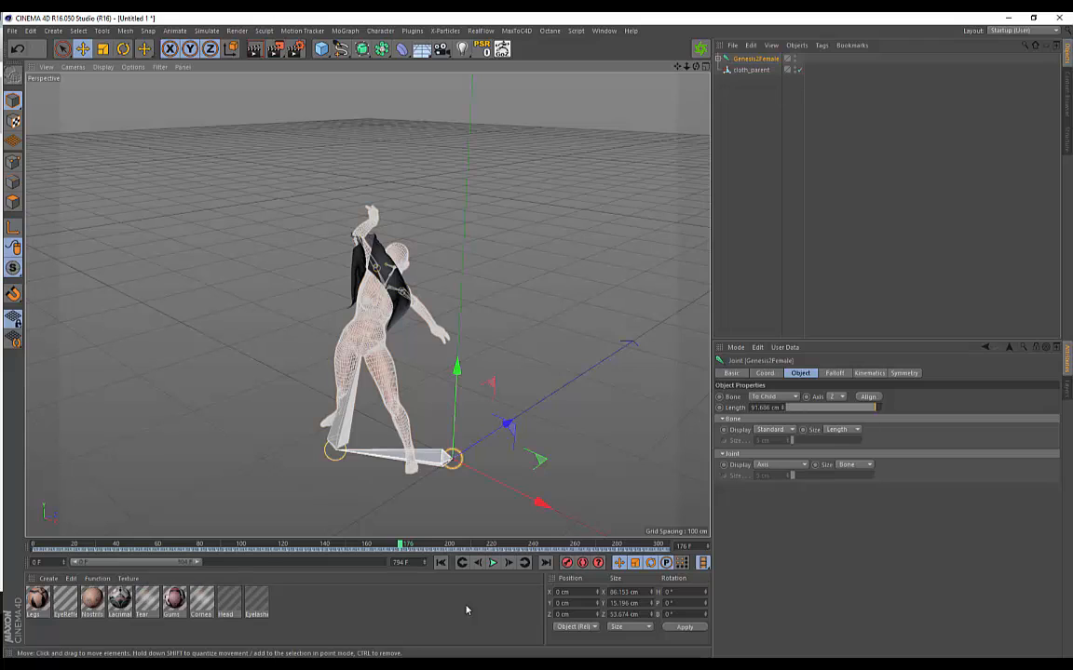
Rewind to frame 0, extend the preview range to 794 F and play back the avatar and garment animation.
{"action": "left_click_drag", "start_coordinate": [401, 549], "coordinate": [32, 555]}
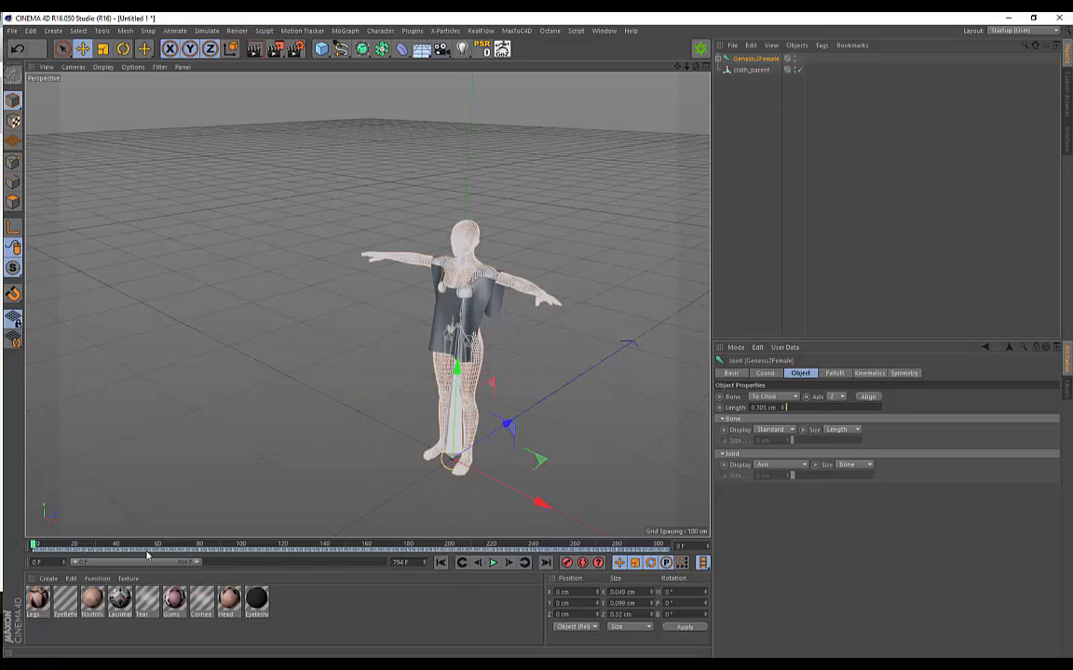
{"action": "left_click_drag", "start_coordinate": [200, 563], "coordinate": [384, 564]}
{"action": "key", "text": "F8"}
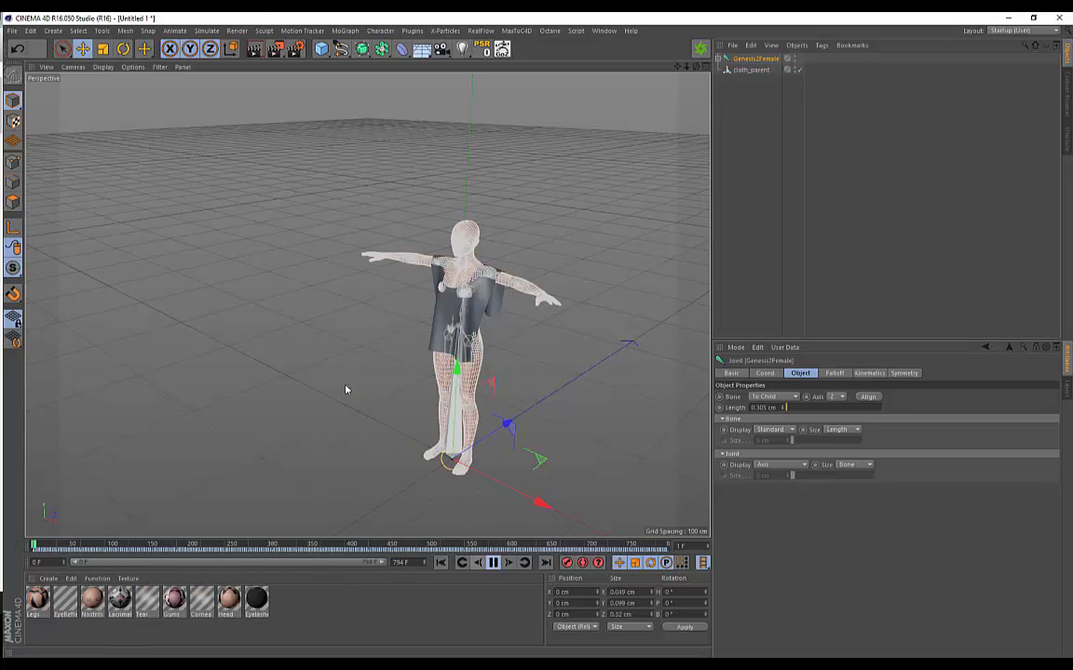
{"action": "left_click", "coordinate": [319, 364]}
{"action": "left_click_drag", "start_coordinate": [324, 328], "coordinate": [510, 323], "text": "alt"}
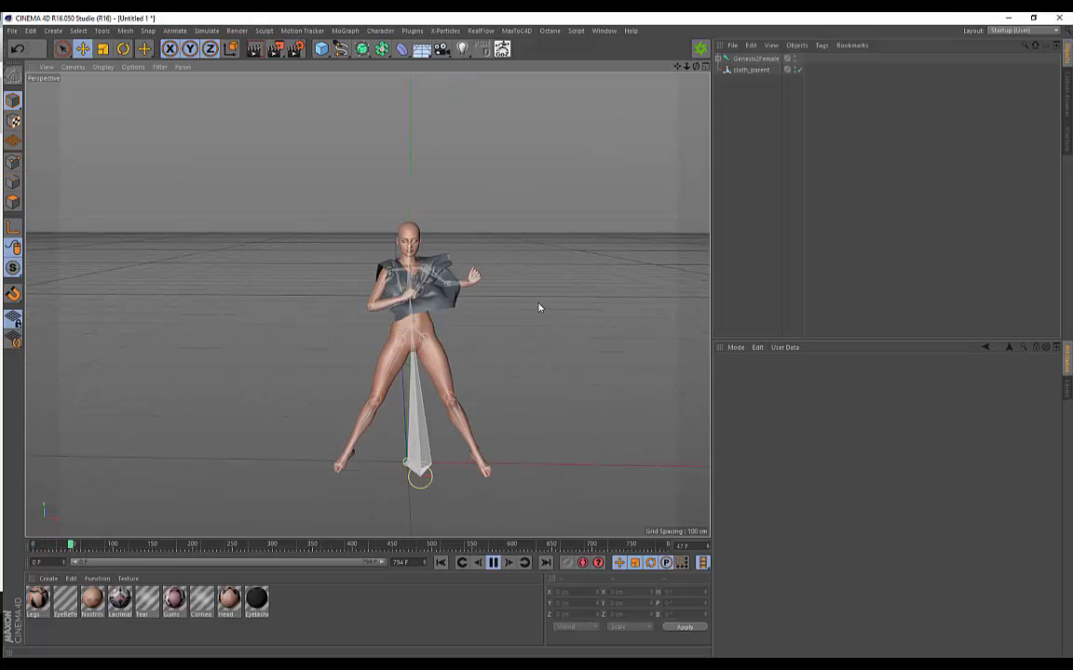
{"action": "left_click", "coordinate": [493, 563]}
{"action": "left_click_drag", "start_coordinate": [503, 486], "coordinate": [476, 274], "text": "alt"}
Open the Octane Live Viewer, place it clear of the avatar and start the live render.
{"action": "left_click", "coordinate": [549, 31]}
{"action": "left_click", "coordinate": [570, 42]}
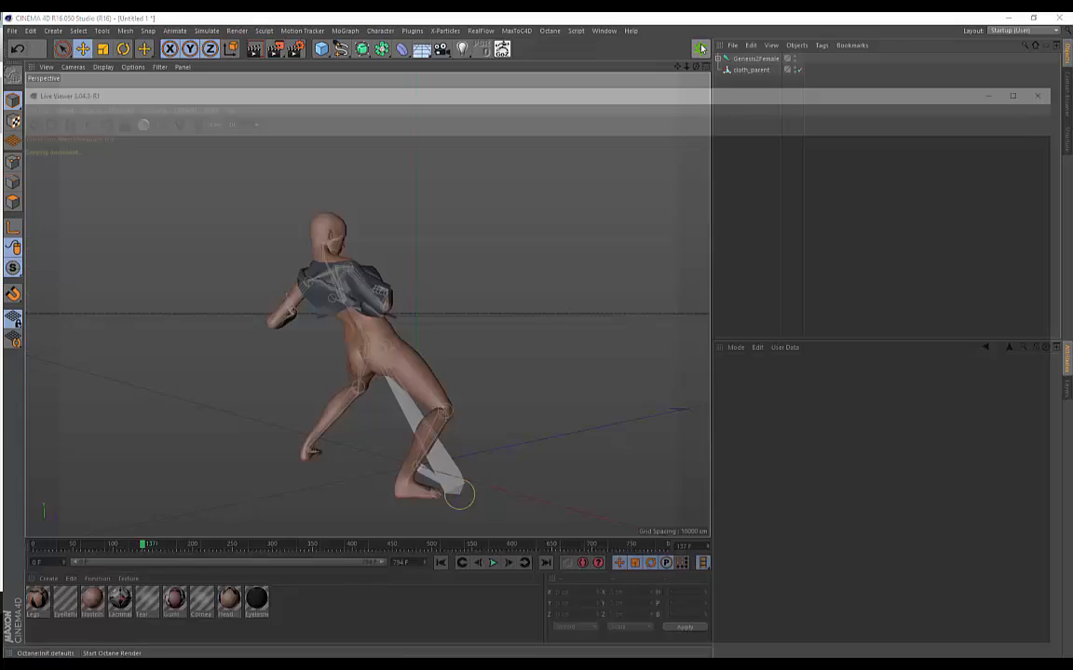
{"action": "left_click_drag", "start_coordinate": [250, 90], "coordinate": [668, 201]}
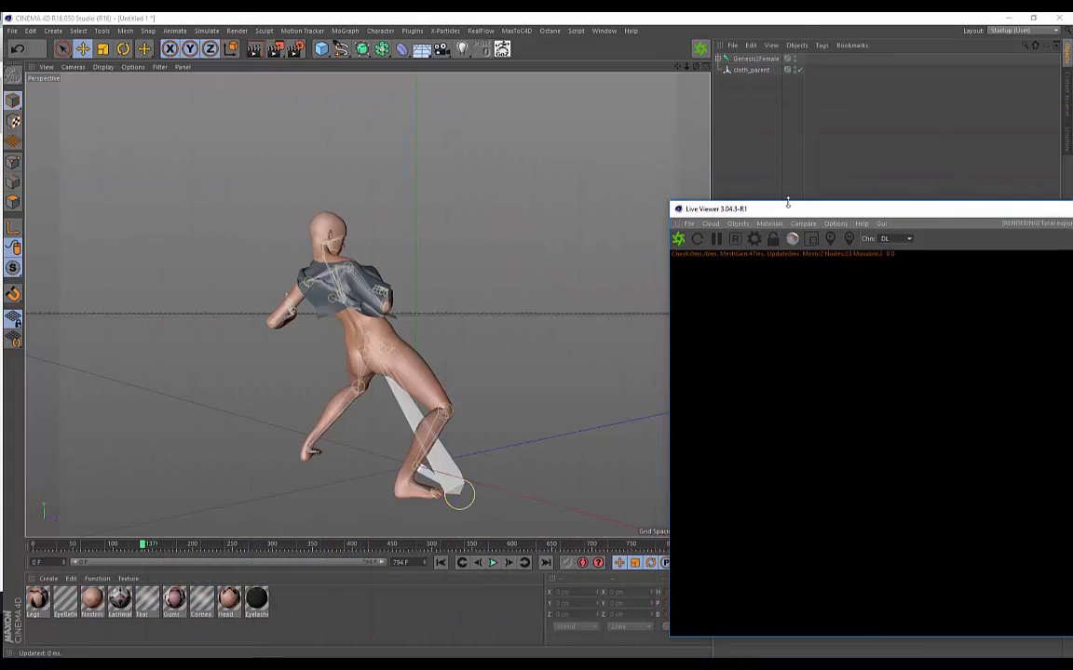
{"action": "left_click_drag", "start_coordinate": [787, 203], "coordinate": [633, 139]}
{"action": "left_click", "coordinate": [537, 168]}
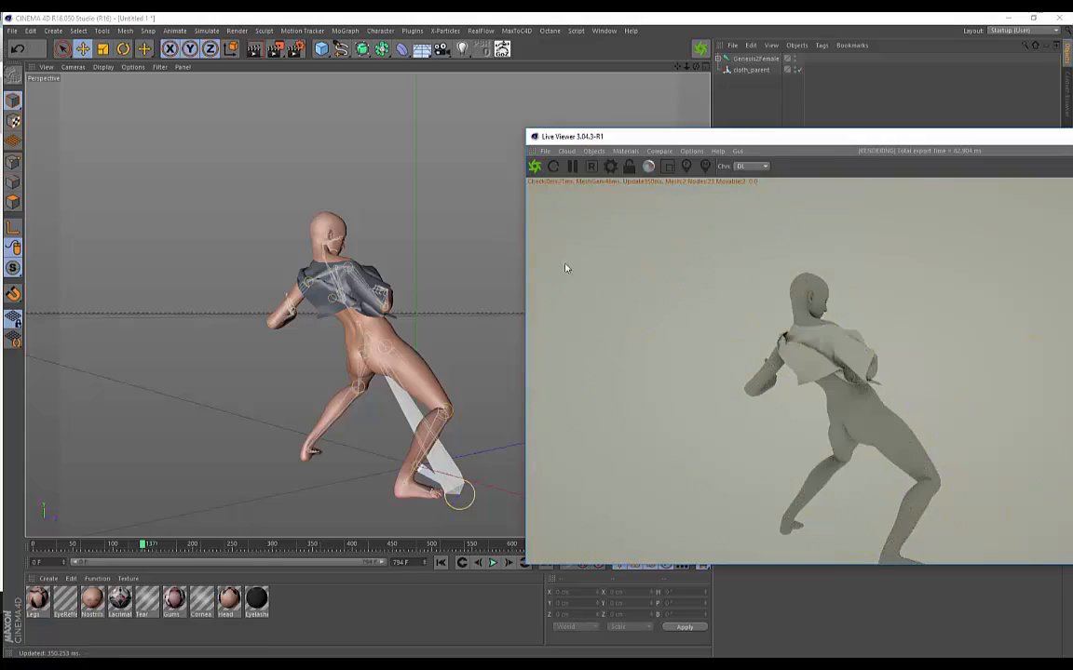
Examine the FBX avatar and garment in the live render from several angles and return to frame 0.
{"action": "left_click_drag", "start_coordinate": [382, 239], "coordinate": [305, 246], "text": "alt"}
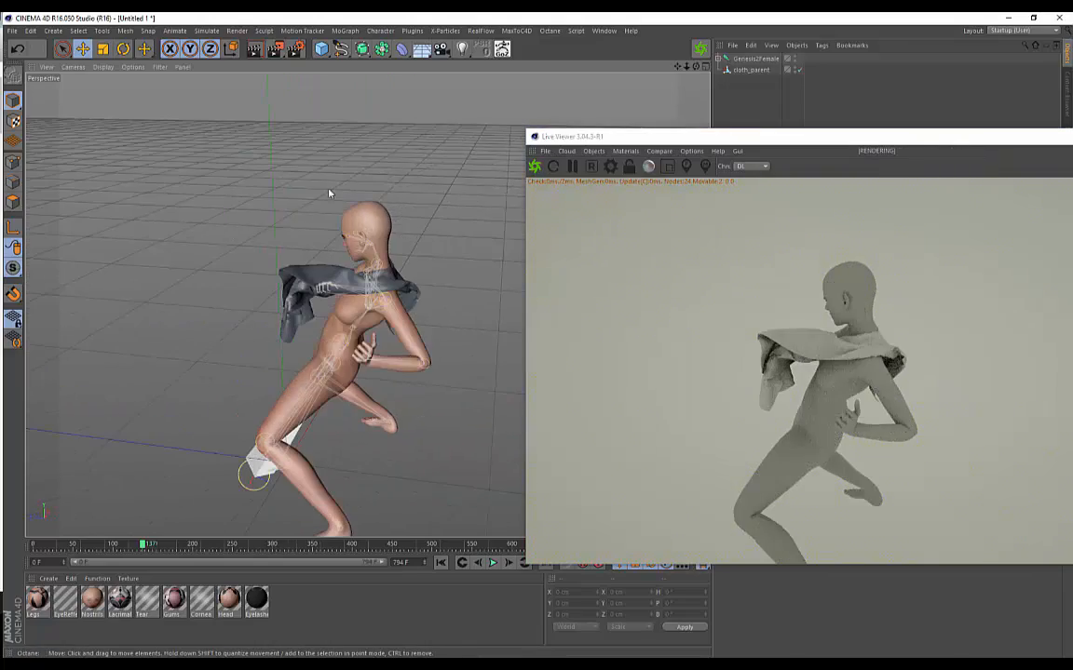
{"action": "left_click_drag", "start_coordinate": [330, 192], "coordinate": [443, 204], "text": "alt"}
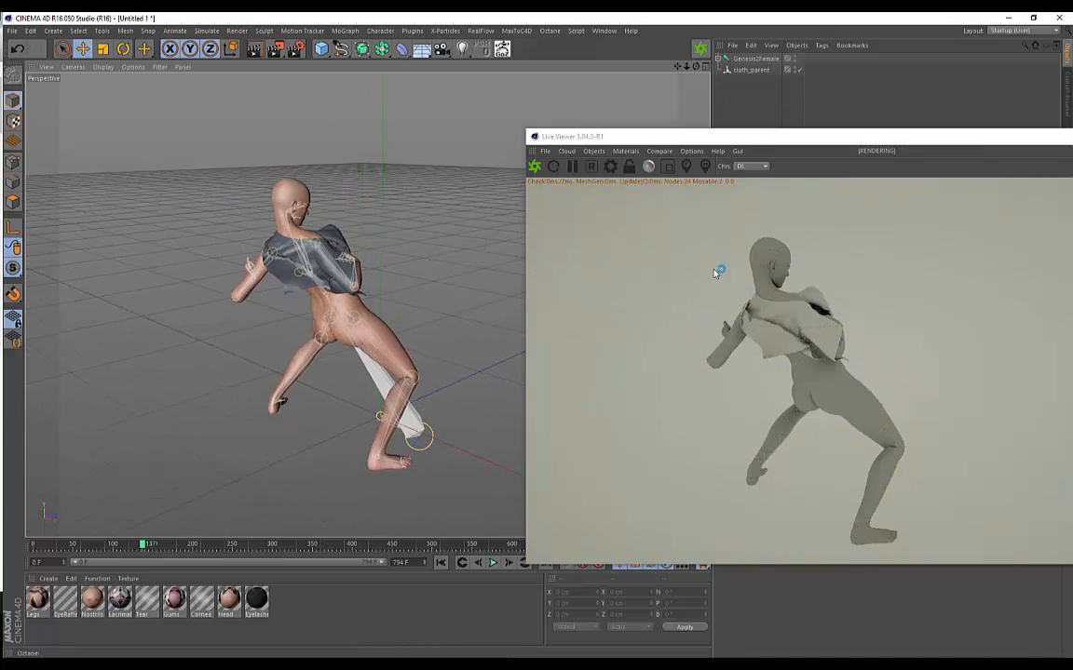
{"action": "left_click_drag", "start_coordinate": [333, 210], "coordinate": [186, 423], "text": "alt"}
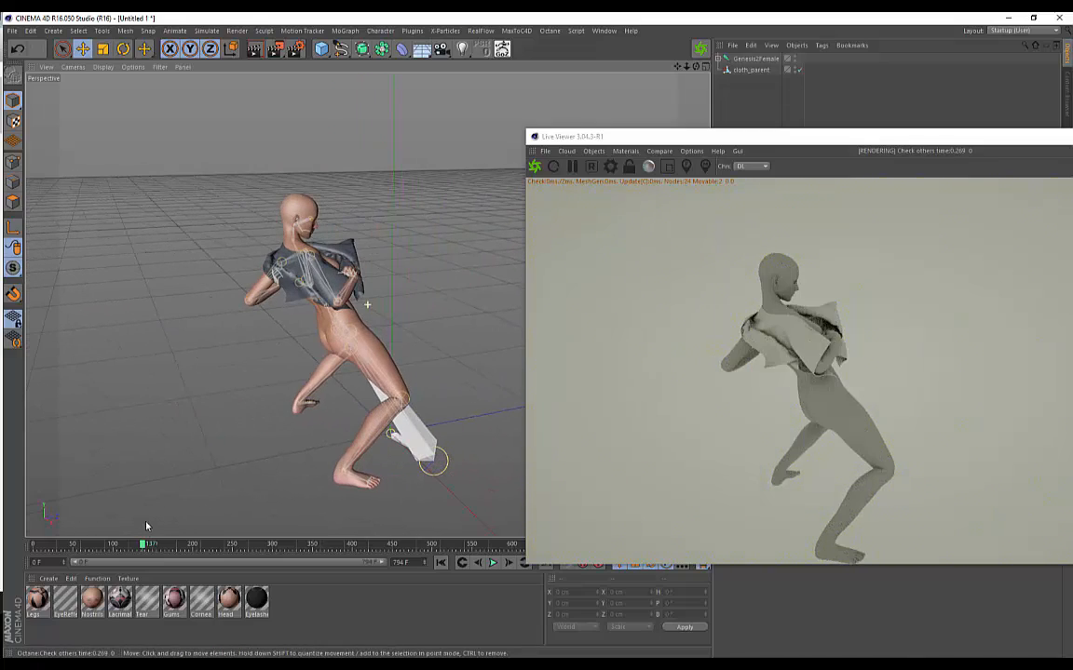
{"action": "left_click_drag", "start_coordinate": [143, 548], "coordinate": [34, 547]}
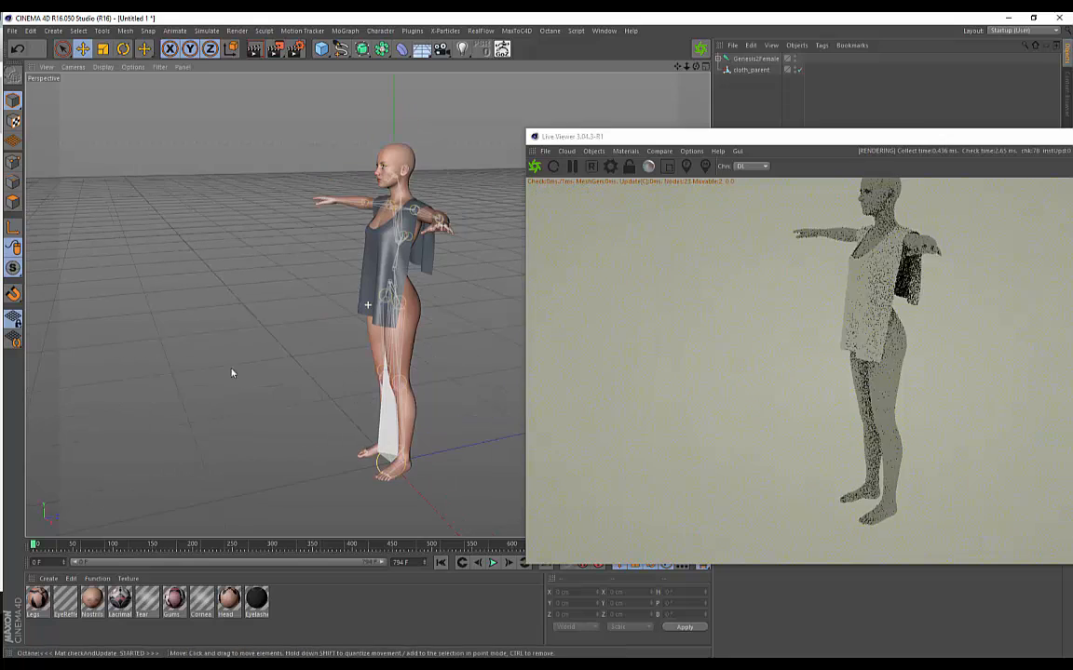
Delete the Genesis2Female avatar from the scene, keeping cloth_parent.
{"action": "left_click", "coordinate": [755, 59]}
{"action": "left_click_drag", "start_coordinate": [663, 136], "coordinate": [81, 184]}
{"action": "key", "text": "Delete"}
Merge femaletutorial.dae from the COLLADA folder with Import 2D geometry and Import animation enabled.
{"action": "left_click", "coordinate": [733, 45]}
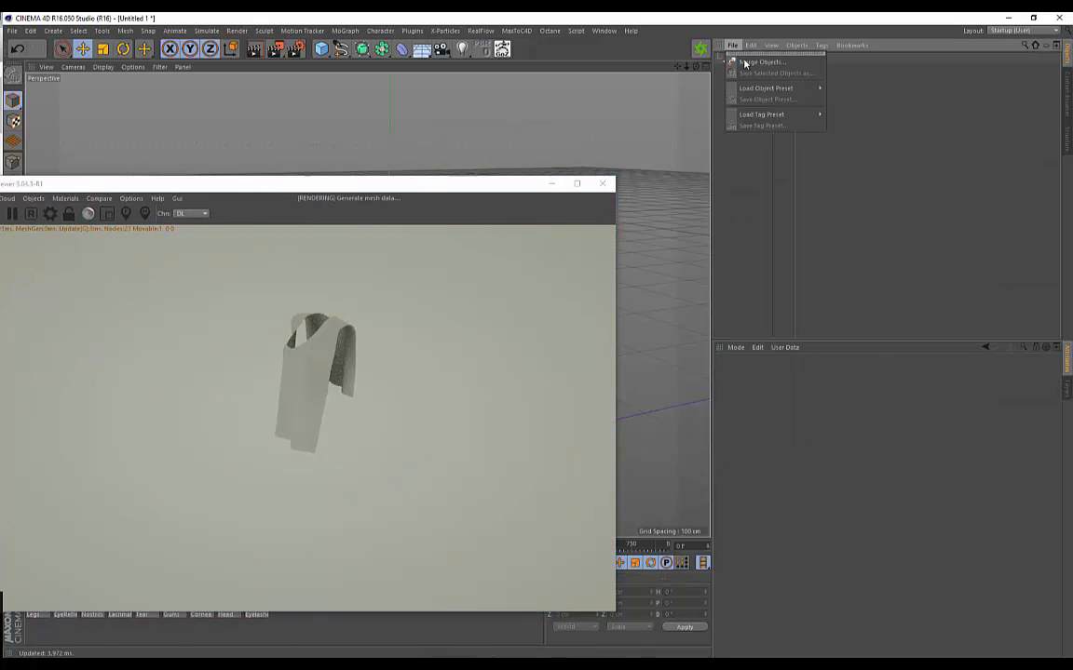
{"action": "left_click", "coordinate": [749, 65]}
{"action": "left_click", "coordinate": [412, 132]}
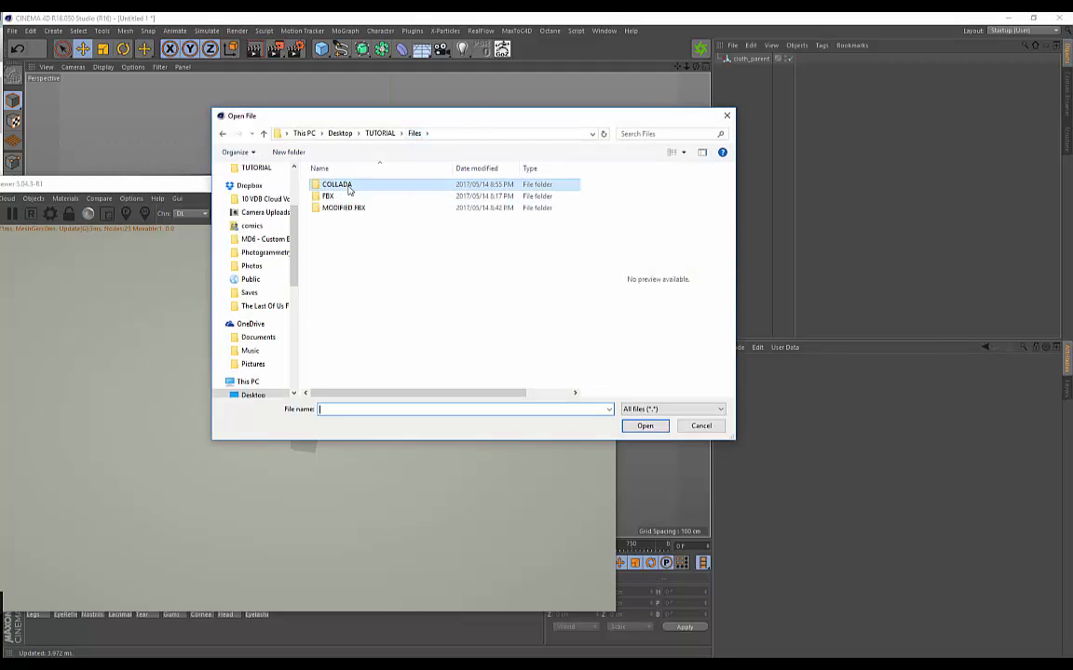
{"action": "double_click", "coordinate": [343, 185]}
{"action": "left_click", "coordinate": [371, 197]}
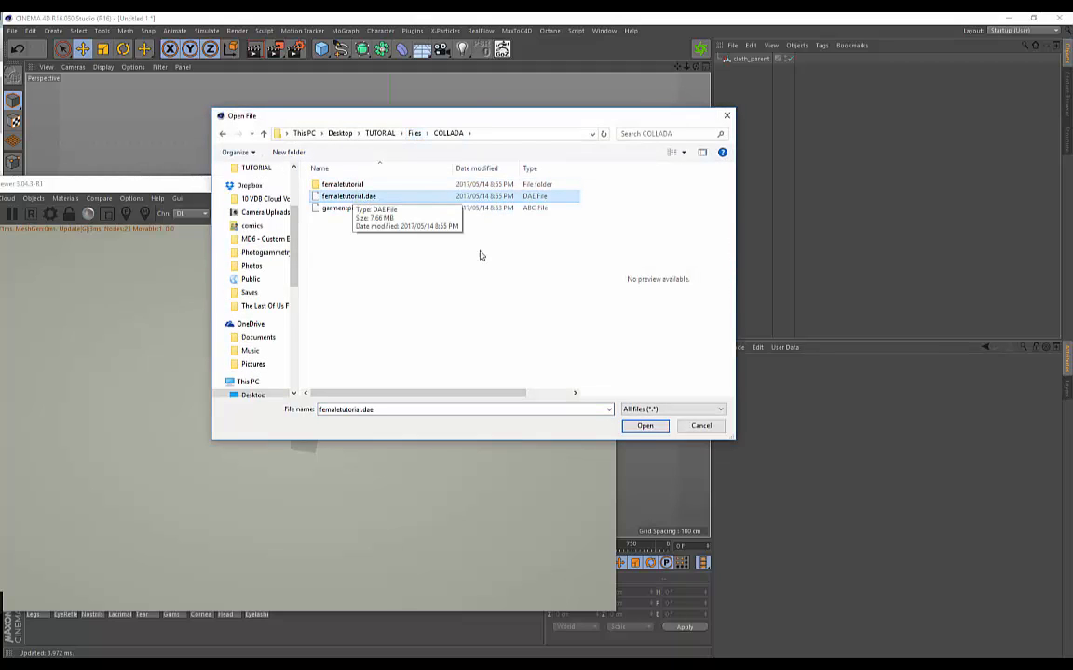
{"action": "left_click", "coordinate": [643, 426]}
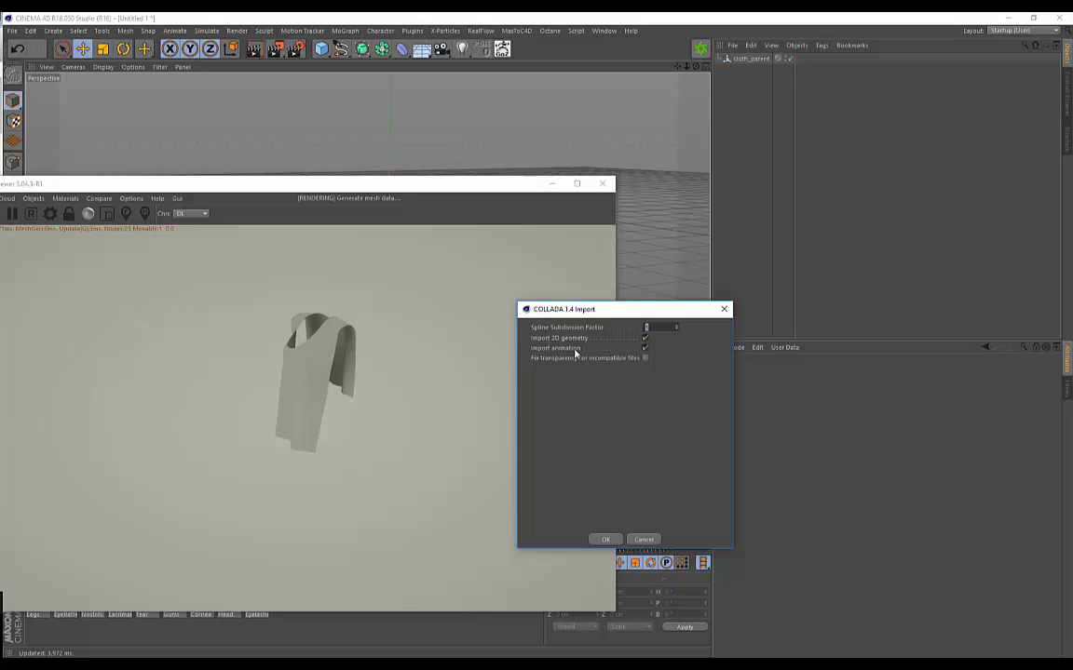
{"action": "left_click", "coordinate": [605, 540]}
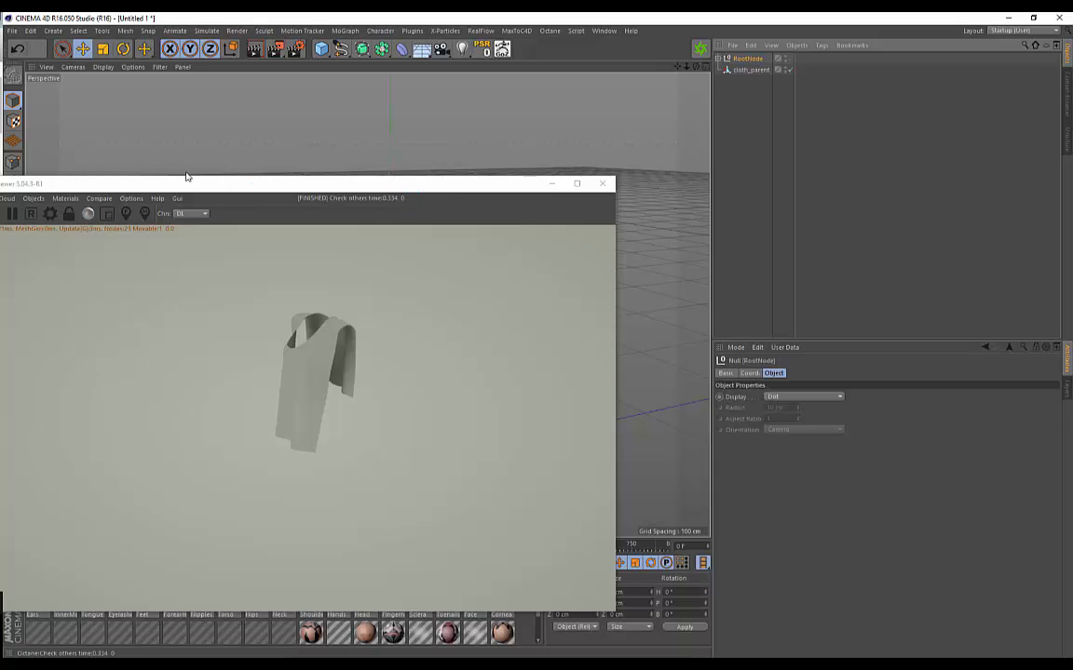
Move the Live Viewer clear of the avatar, restart the render and examine the textured COLLADA figure from the front.
{"action": "left_click_drag", "start_coordinate": [200, 186], "coordinate": [711, 148]}
{"action": "left_click", "coordinate": [490, 173]}
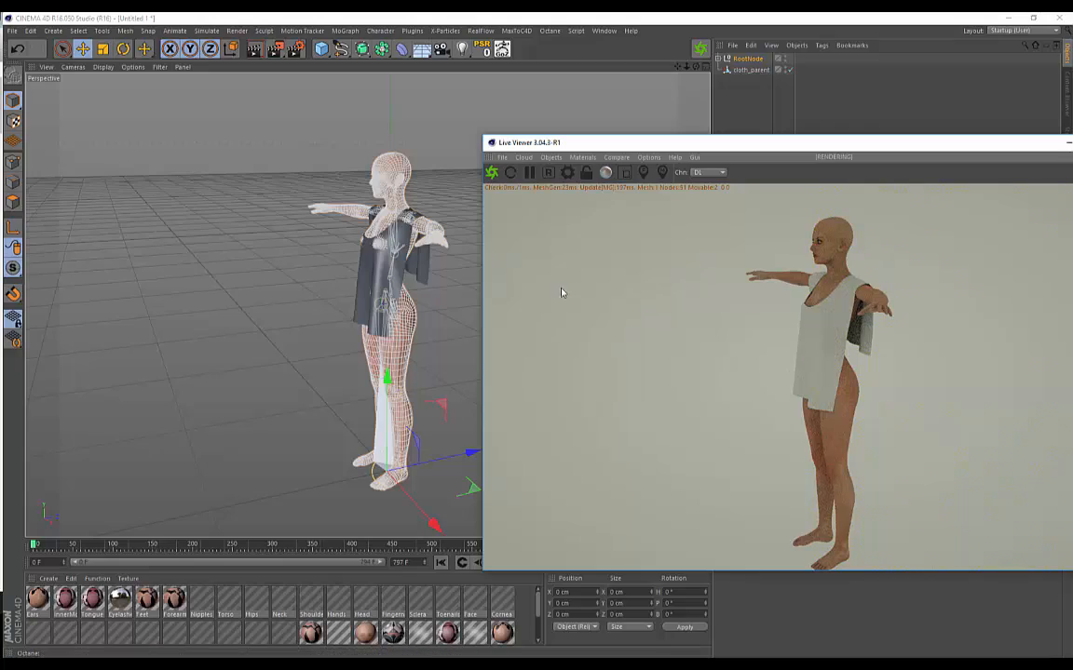
{"action": "left_click_drag", "start_coordinate": [296, 270], "coordinate": [284, 444], "text": "alt"}
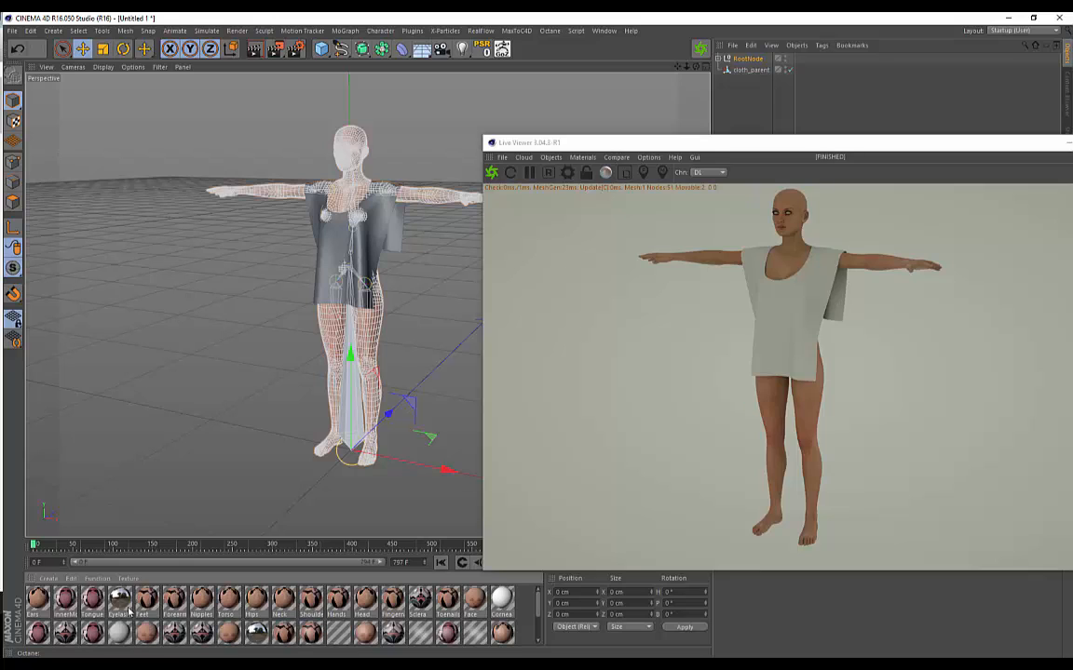
Remove the unused materials from the scene and select all remaining avatar materials.
{"action": "left_click", "coordinate": [97, 579]}
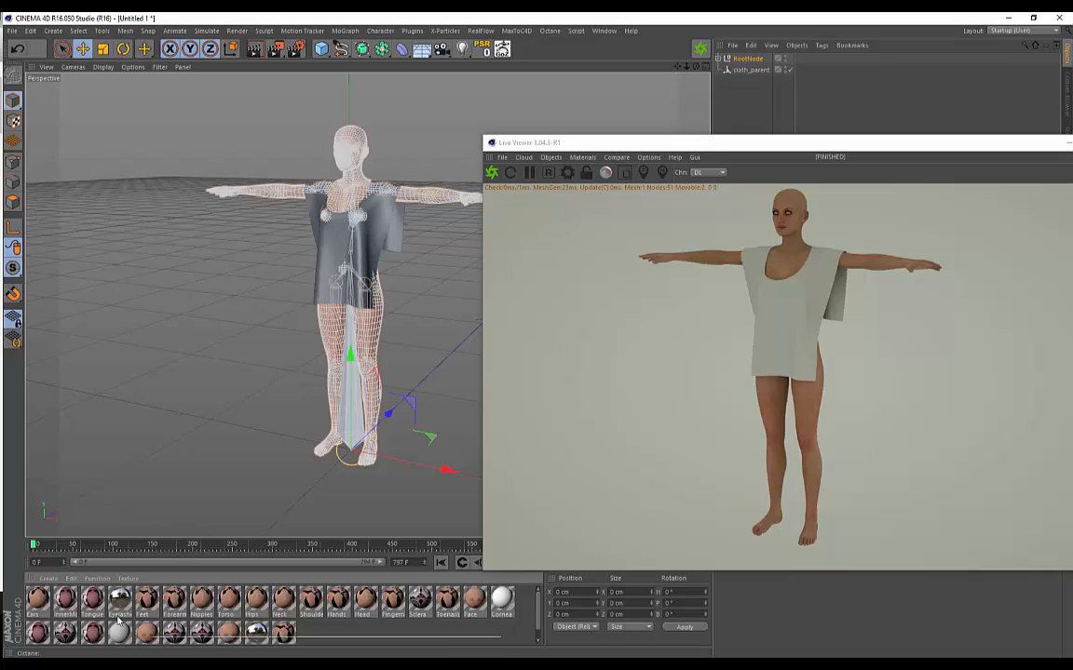
{"action": "left_click_drag", "start_coordinate": [118, 621], "coordinate": [41, 586]}
{"action": "scroll", "coordinate": [349, 633], "scroll_direction": "down", "scroll_amount": 1}
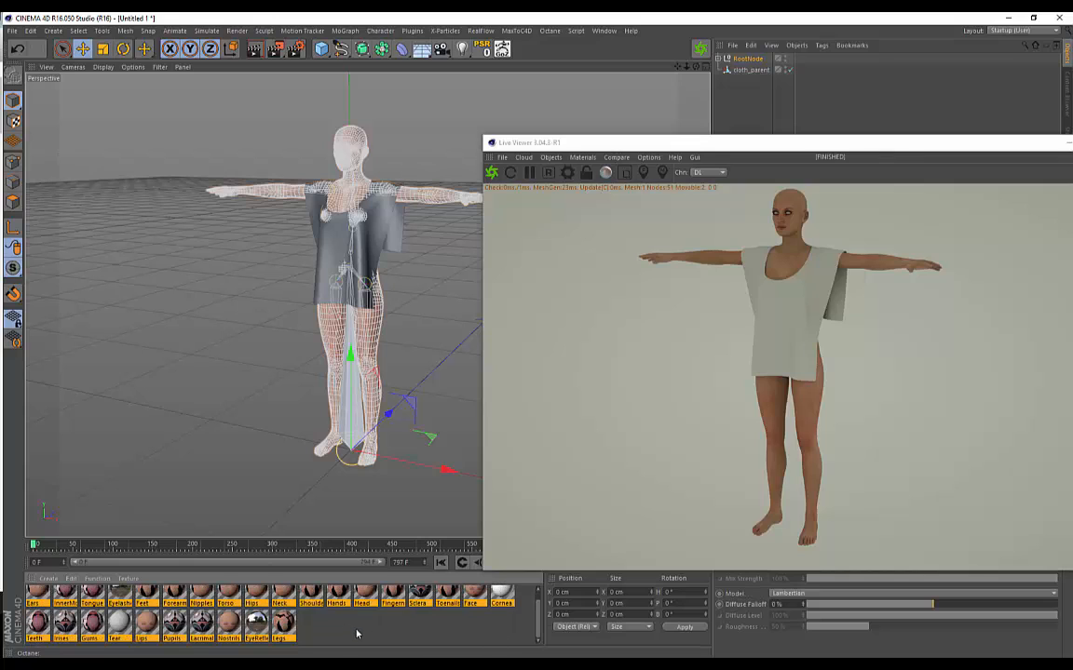
Convert the selected avatar materials to Octane materials and remove the unused originals from the scene.
{"action": "left_click", "coordinate": [414, 32]}
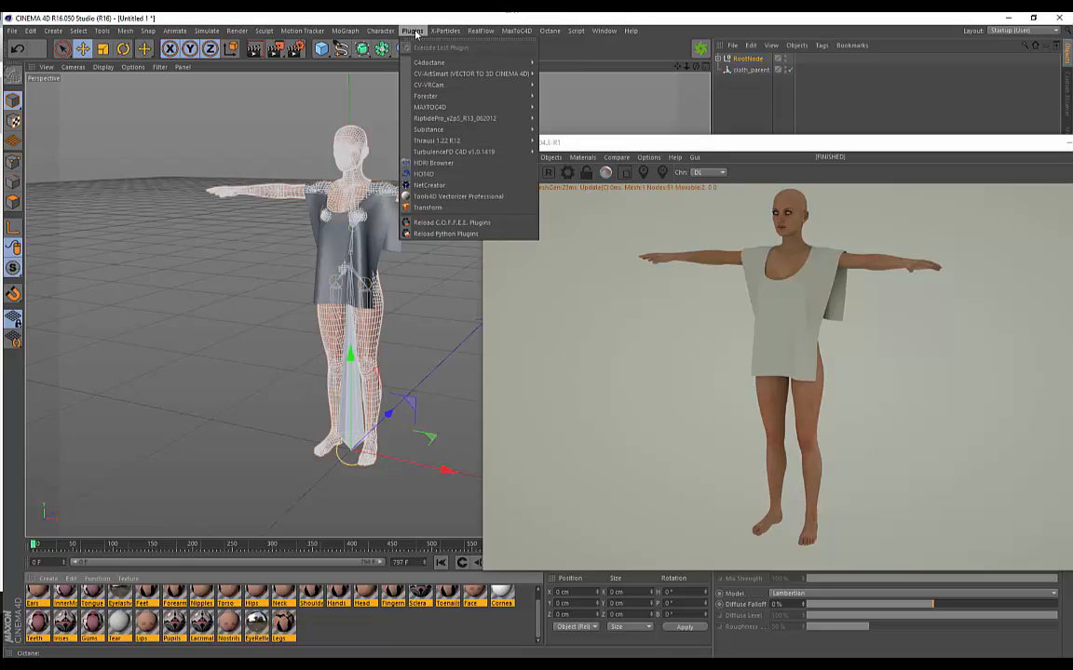
{"action": "mouse_move", "coordinate": [444, 63]}
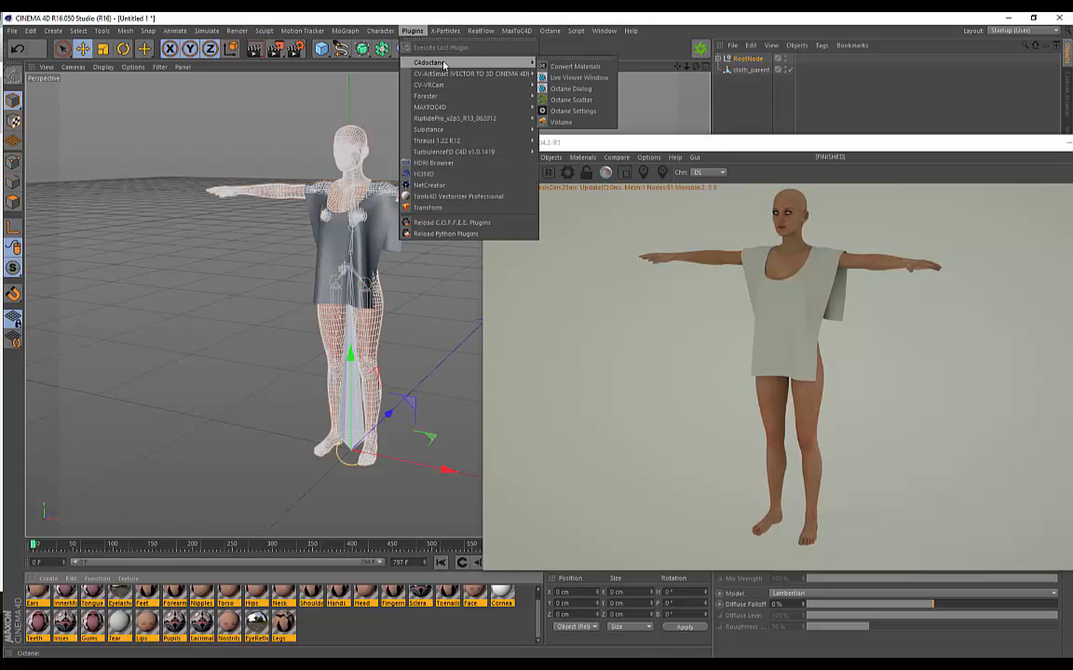
{"action": "left_click", "coordinate": [574, 67]}
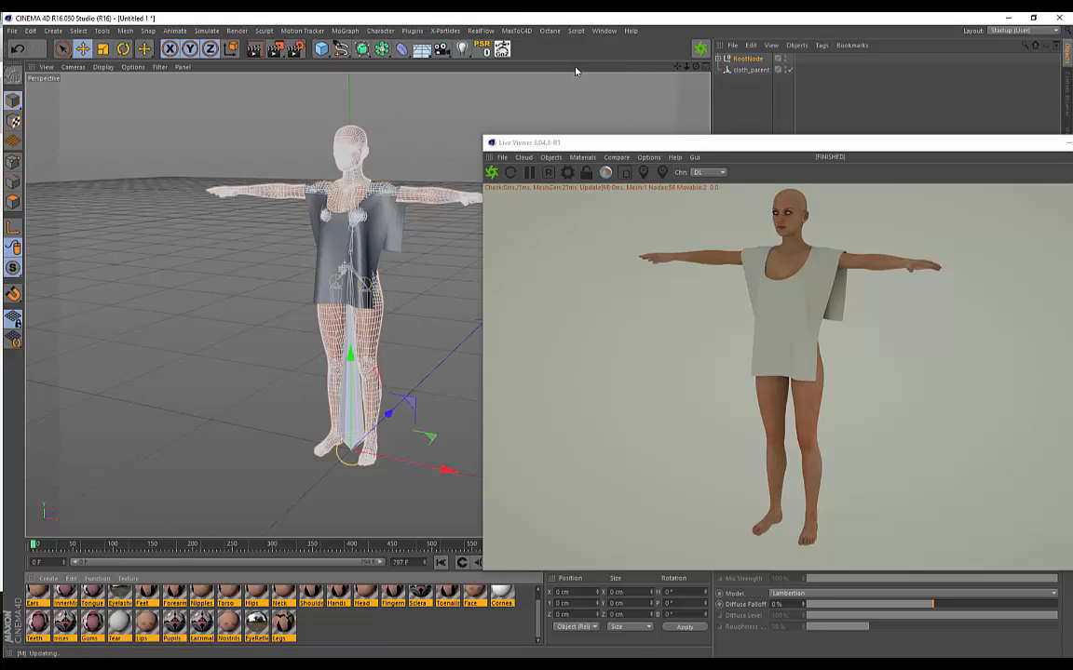
{"action": "left_click", "coordinate": [94, 579]}
{"action": "left_click", "coordinate": [126, 494]}
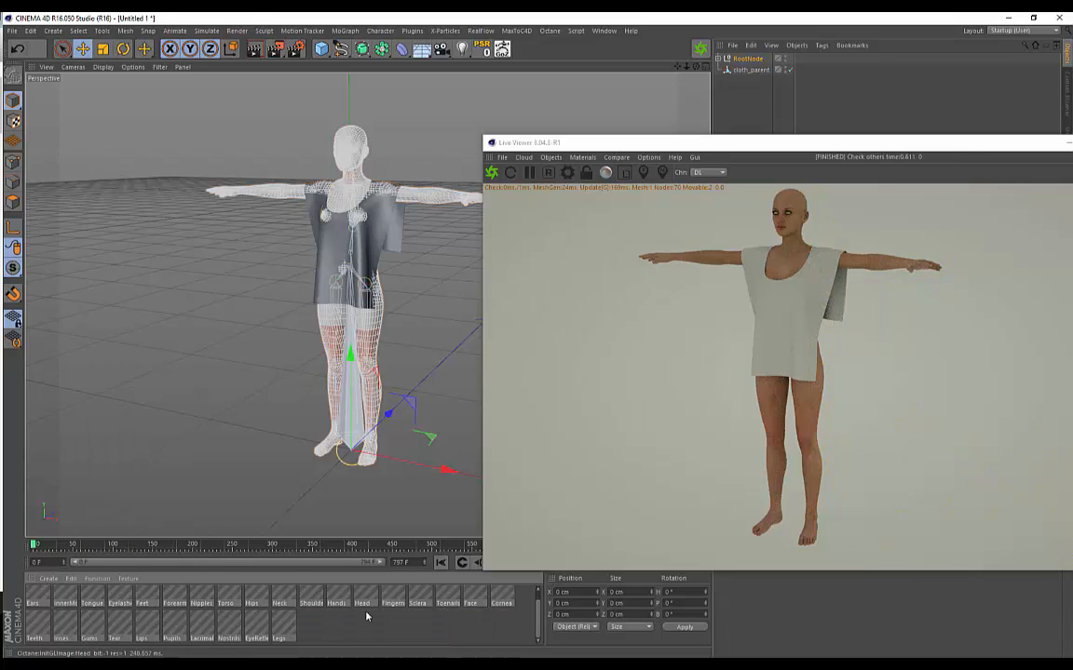
Enable Invert on the image texture inside the Eyelashes material's Opacity channel and close the material.
{"action": "double_click", "coordinate": [121, 605]}
{"action": "left_click_drag", "start_coordinate": [283, 90], "coordinate": [79, 228]}
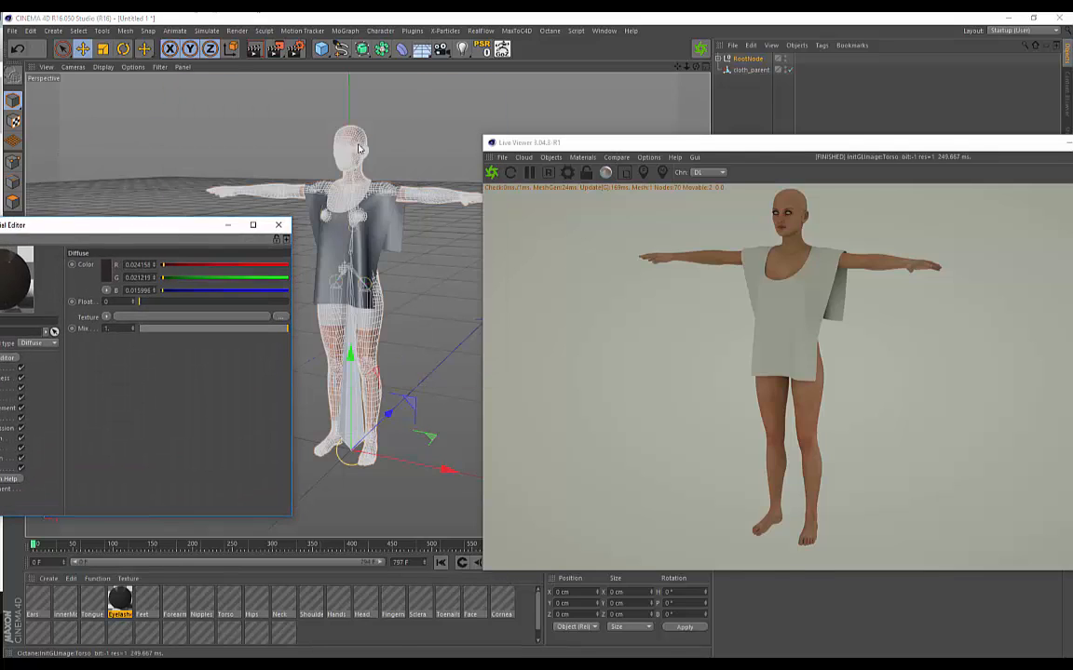
{"action": "scroll", "coordinate": [318, 140], "scroll_direction": "up", "scroll_amount": 5}
{"action": "left_click_drag", "start_coordinate": [171, 224], "coordinate": [308, 221]}
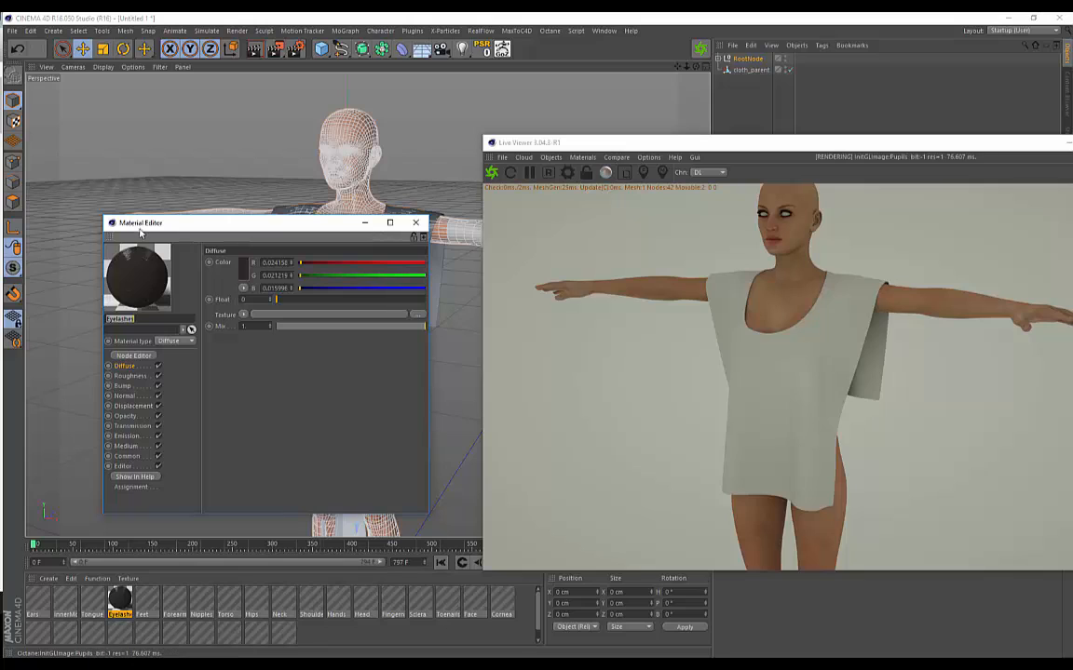
{"action": "left_click", "coordinate": [123, 417]}
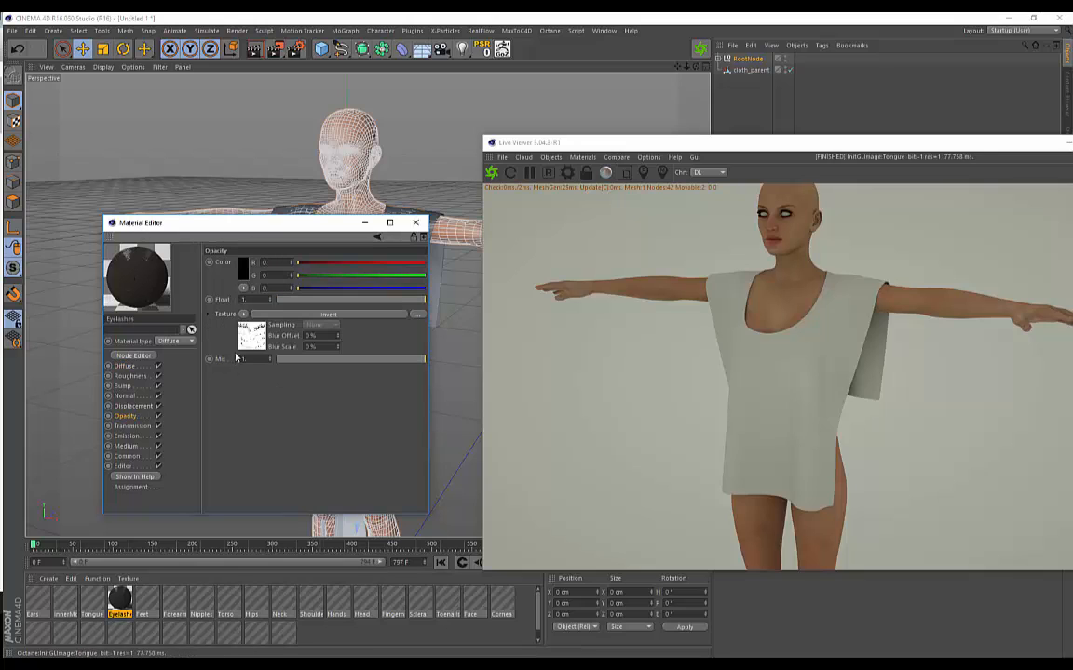
{"action": "left_click", "coordinate": [240, 344]}
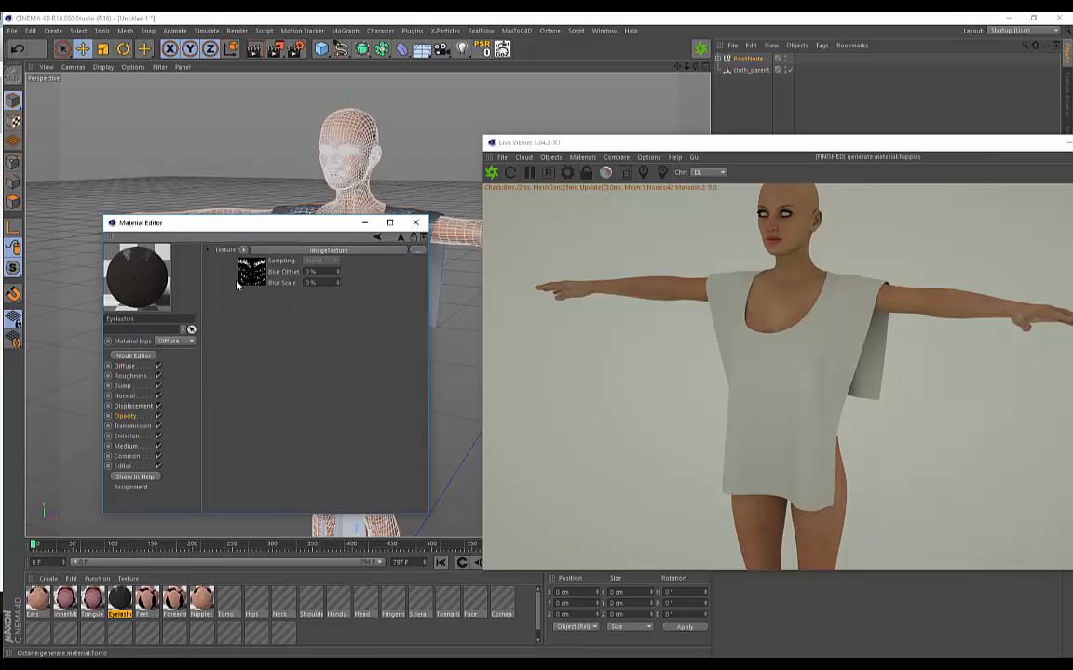
{"action": "left_click", "coordinate": [252, 280]}
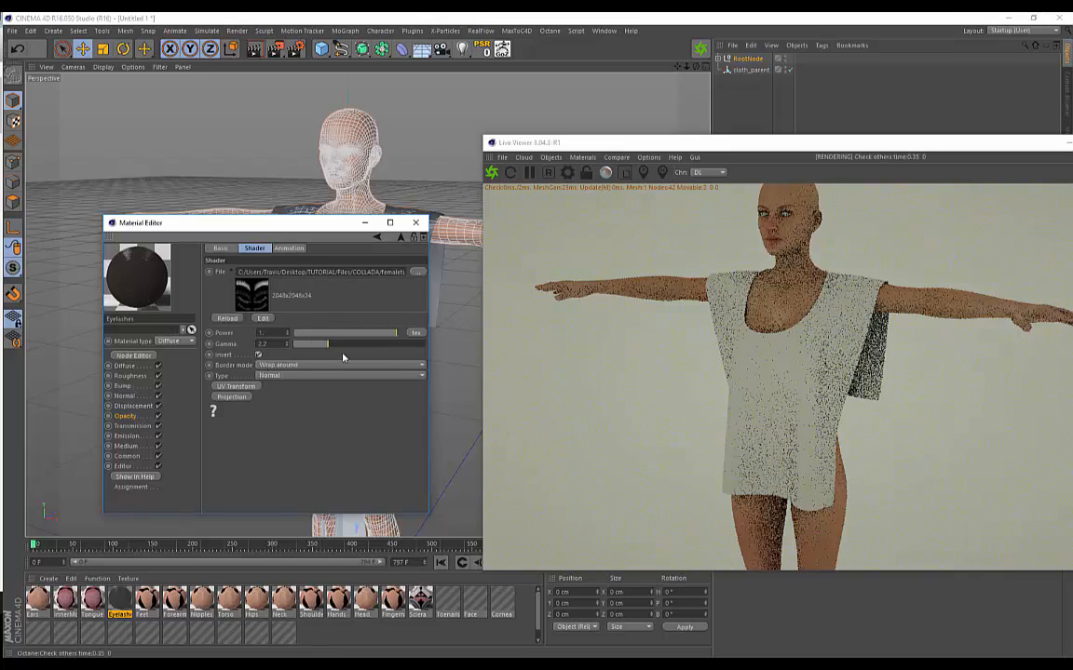
{"action": "left_click", "coordinate": [415, 223]}
Create a new Octane material, apply it to cloth_parent and set its material type to Glossy.
{"action": "left_click_drag", "start_coordinate": [153, 312], "coordinate": [344, 372], "text": "alt"}
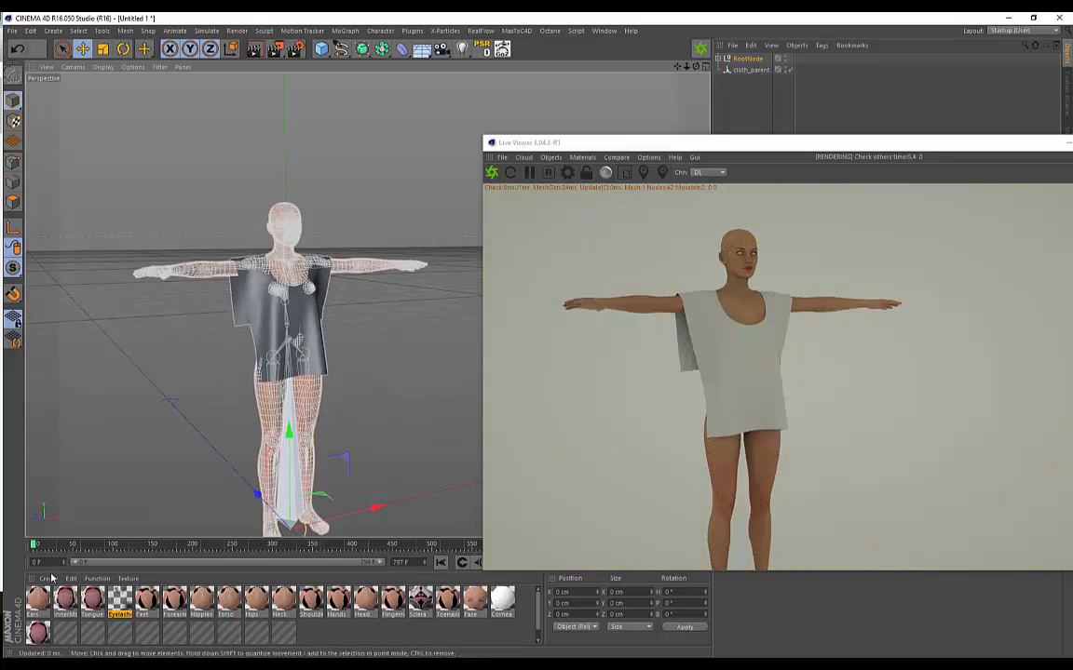
{"action": "left_click", "coordinate": [48, 578]}
{"action": "mouse_move", "coordinate": [60, 499]}
{"action": "mouse_move", "coordinate": [144, 483]}
{"action": "left_click", "coordinate": [227, 485]}
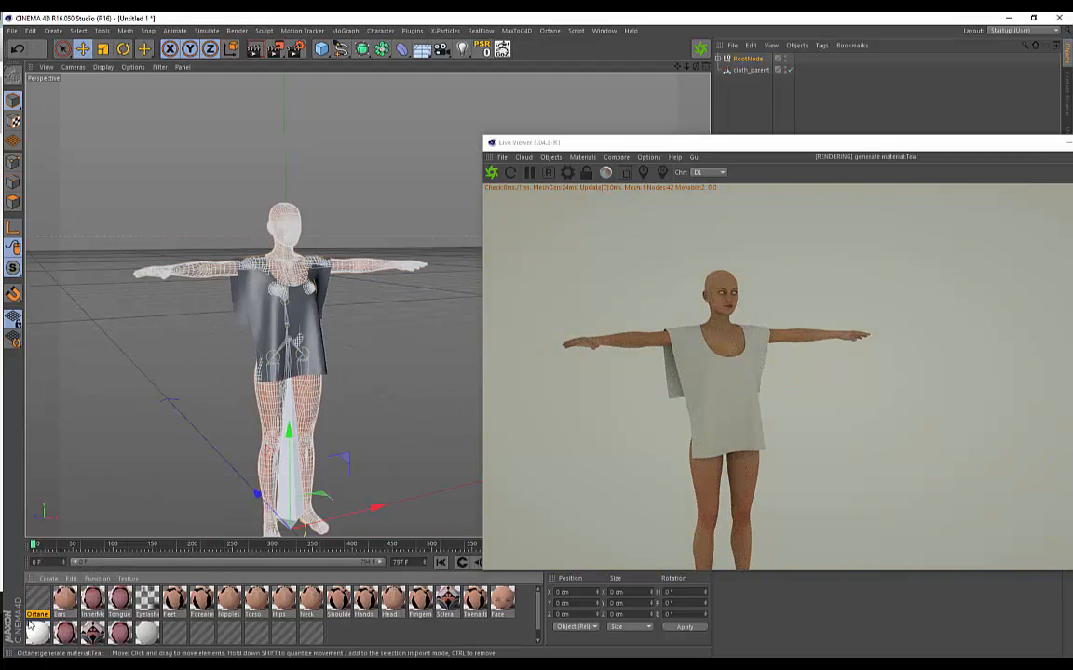
{"action": "double_click", "coordinate": [37, 601]}
{"action": "left_click", "coordinate": [235, 205]}
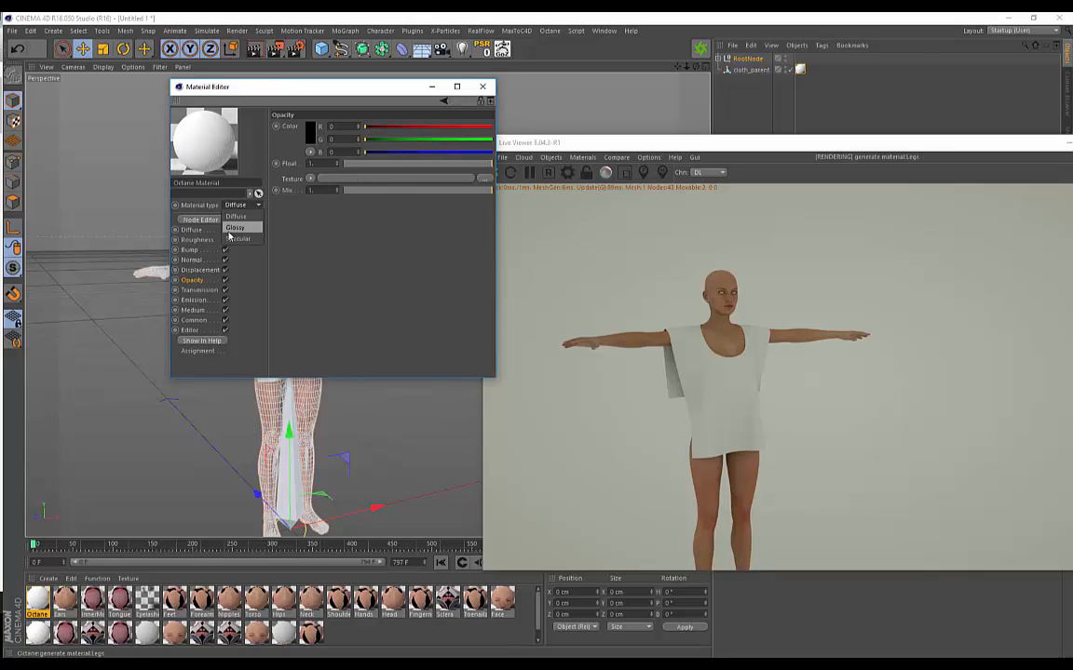
{"action": "left_click", "coordinate": [234, 228]}
Give the garment material a red diffuse color of about RGB 163, 55, 55 and a roughness of about 0.25.
{"action": "left_click", "coordinate": [310, 132]}
{"action": "left_click", "coordinate": [265, 111]}
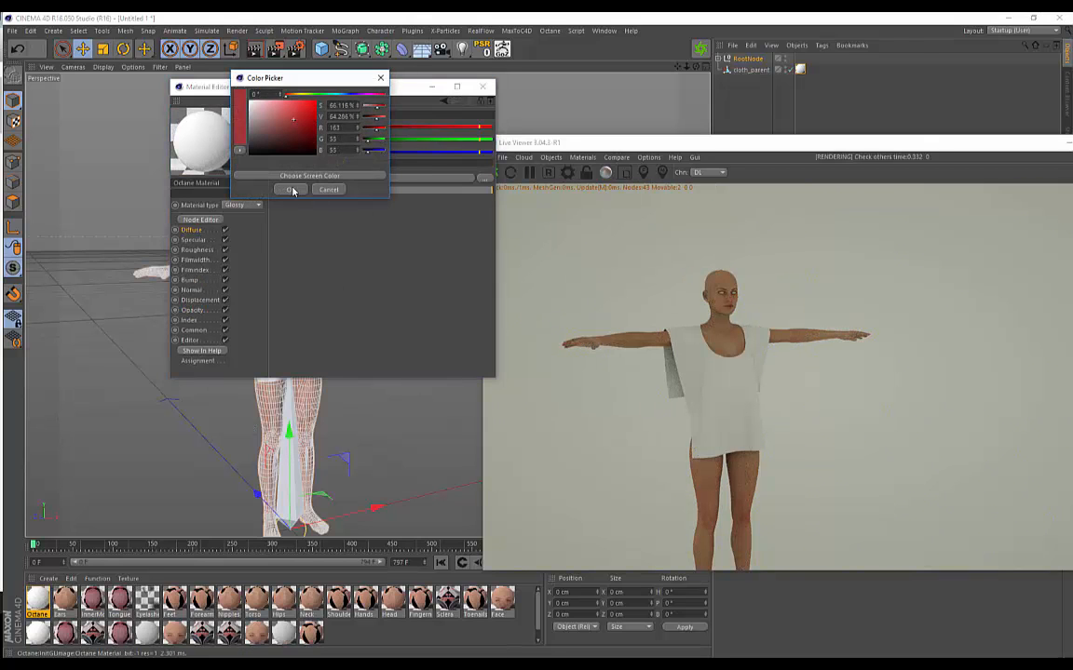
{"action": "left_click", "coordinate": [288, 185]}
{"action": "left_click", "coordinate": [197, 250]}
{"action": "left_click_drag", "start_coordinate": [343, 164], "coordinate": [380, 164]}
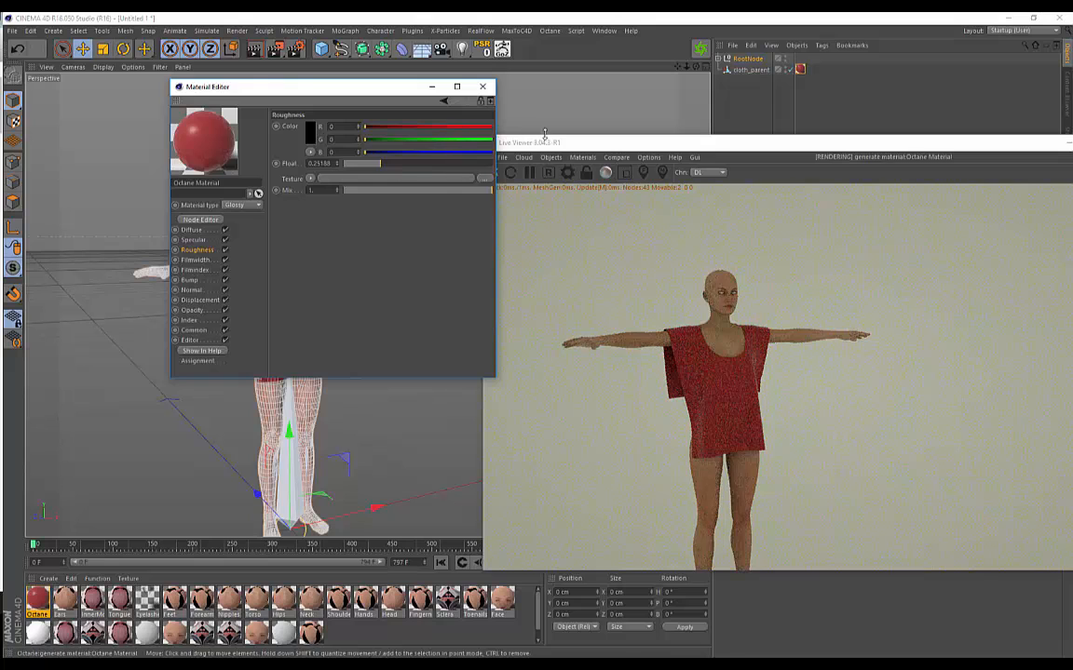
{"action": "left_click", "coordinate": [485, 91]}
Add an Octane area light to the scene and scale it down to about half its size.
{"action": "left_click", "coordinate": [551, 156]}
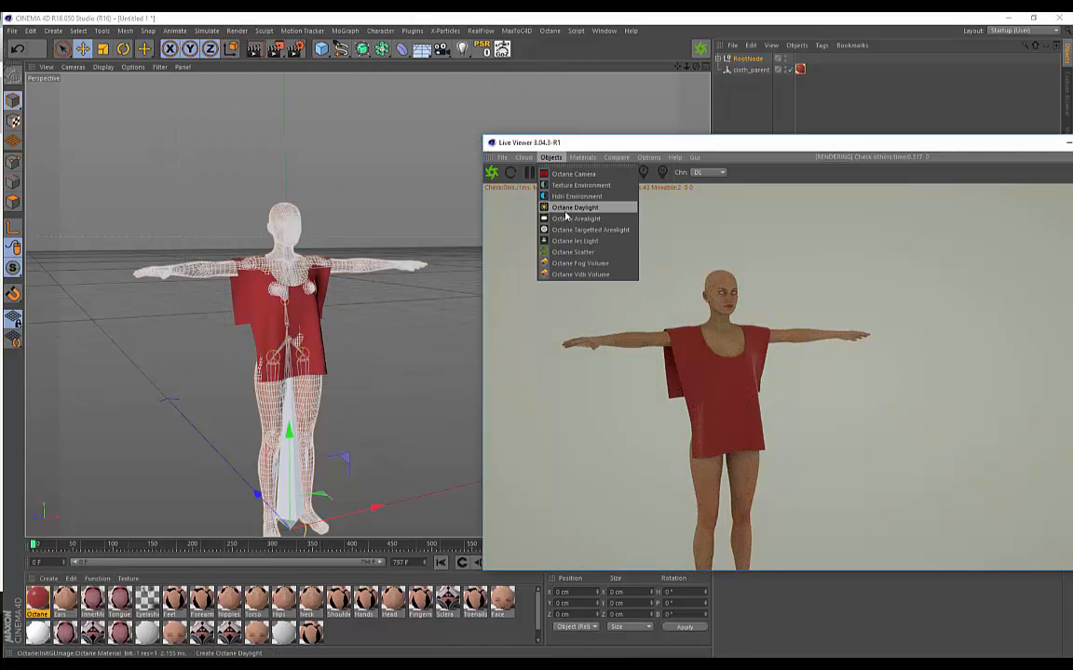
{"action": "left_click", "coordinate": [574, 207]}
{"action": "scroll", "coordinate": [318, 413], "scroll_direction": "down", "scroll_amount": 2}
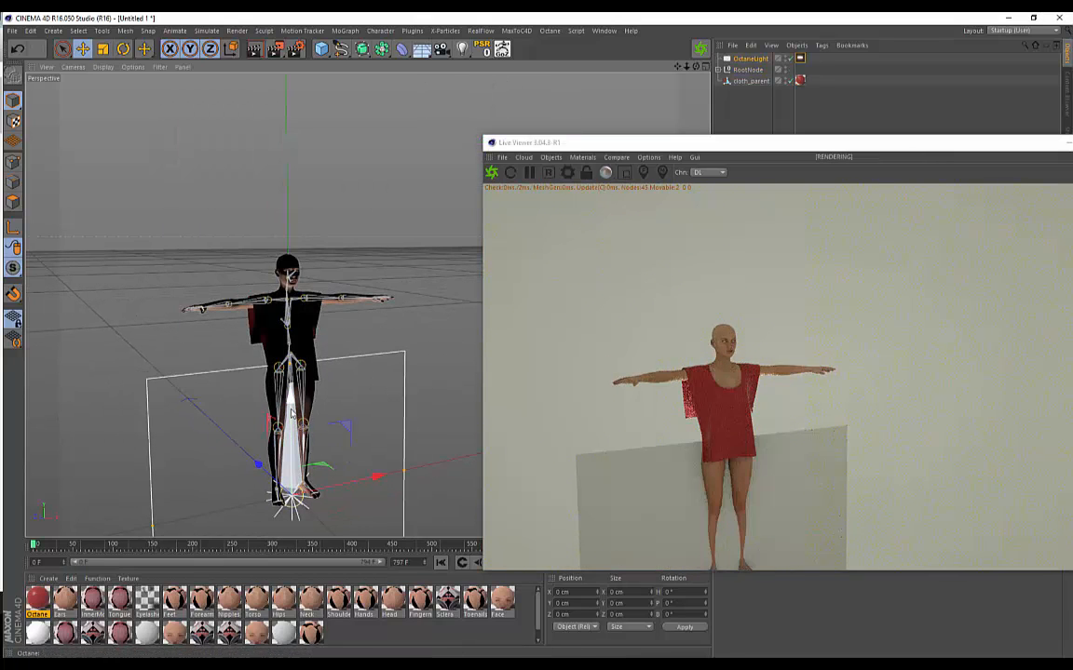
{"action": "key", "text": "t"}
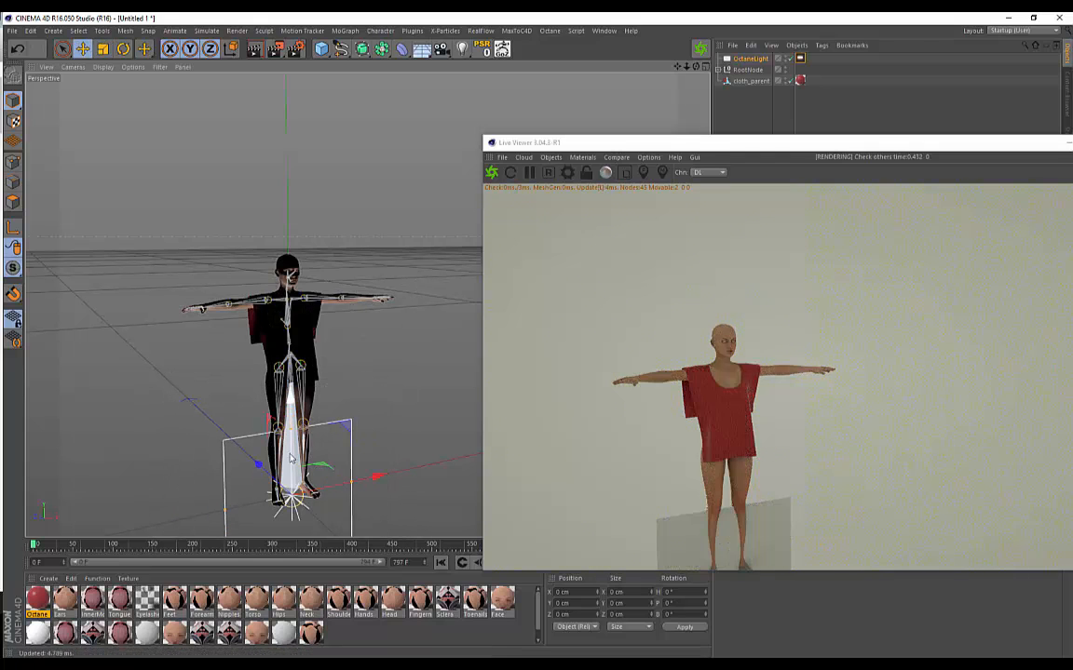
Raise the area light above the avatar to about 290 cm and pitch it to about -78° so it shines downward.
{"action": "key", "text": "e"}
{"action": "left_click_drag", "start_coordinate": [271, 463], "coordinate": [312, 226]}
{"action": "key", "text": "r"}
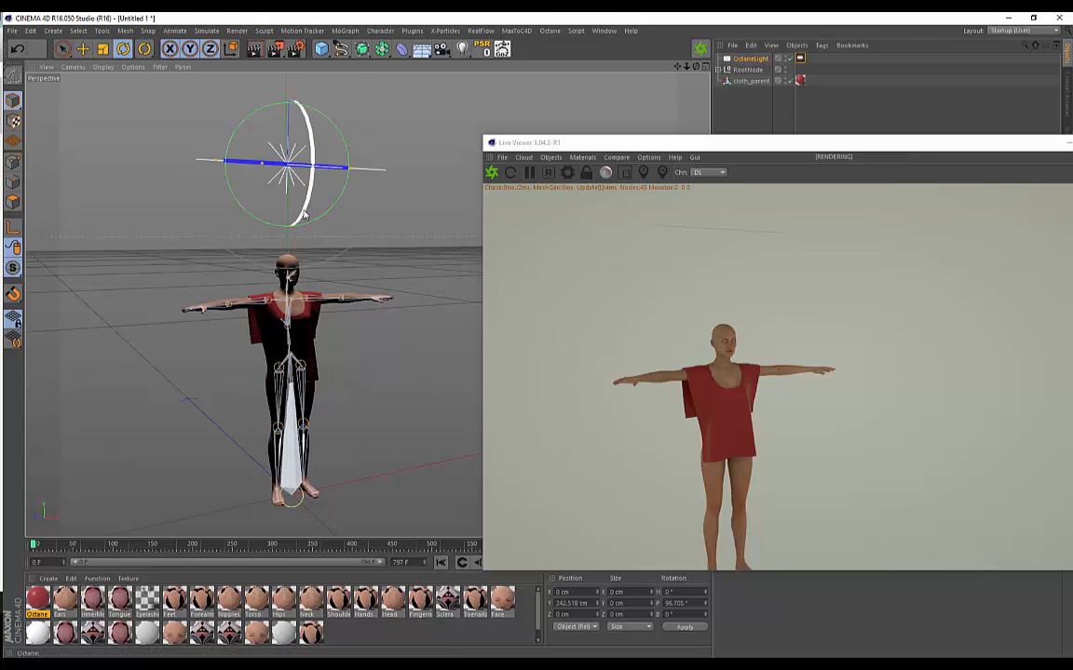
{"action": "mouse_move", "coordinate": [306, 186]}
{"action": "left_mouse_down"}
{"action": "mouse_move", "coordinate": [478, 287]}
{"action": "mouse_move", "coordinate": [344, 265]}
{"action": "mouse_move", "coordinate": [301, 204]}
{"action": "left_mouse_up"}
{"action": "key", "text": "e"}
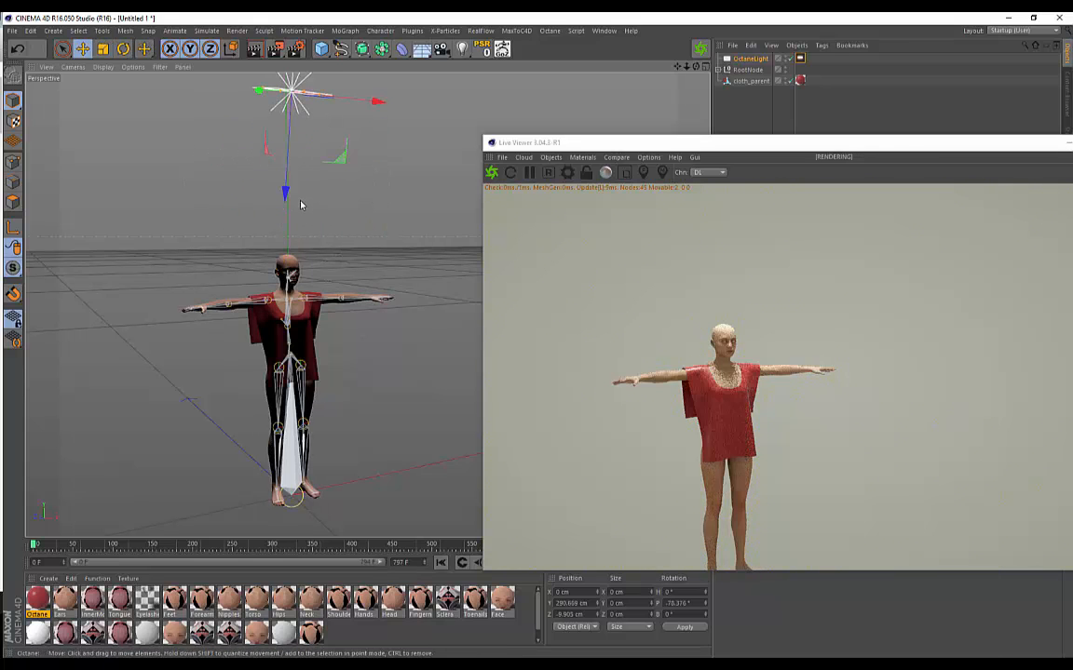
Move the Live Viewer clear of the timeline, play the animation to frame 100 and examine the rendered pose from several angles.
{"action": "left_click_drag", "start_coordinate": [366, 304], "coordinate": [454, 382], "text": "alt"}
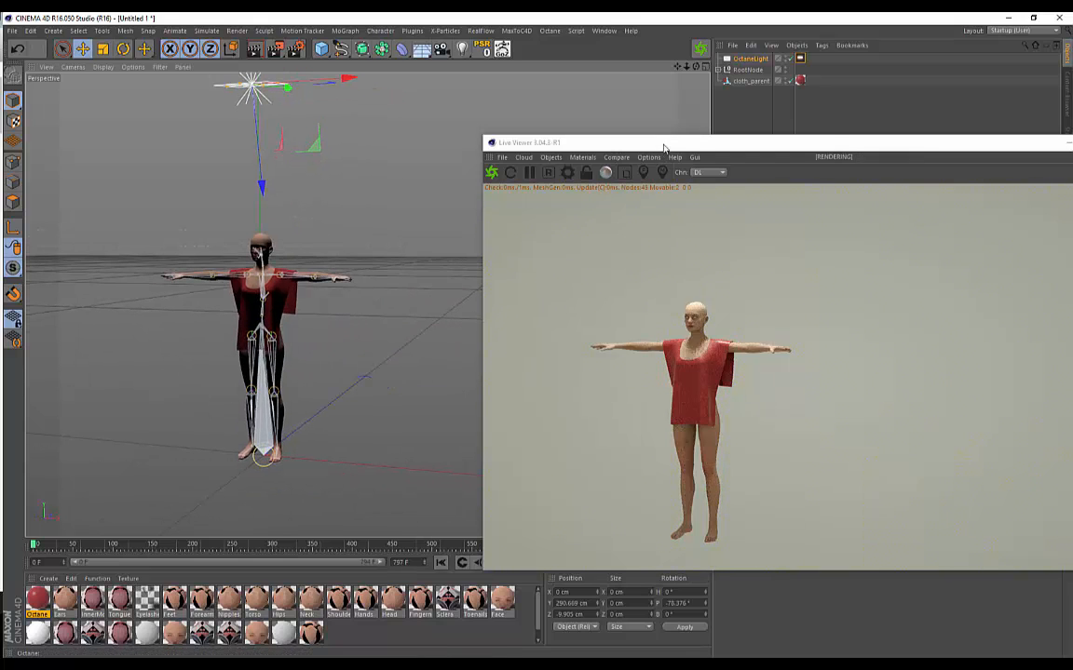
{"action": "left_click_drag", "start_coordinate": [663, 144], "coordinate": [725, 23]}
{"action": "left_click", "coordinate": [494, 562]}
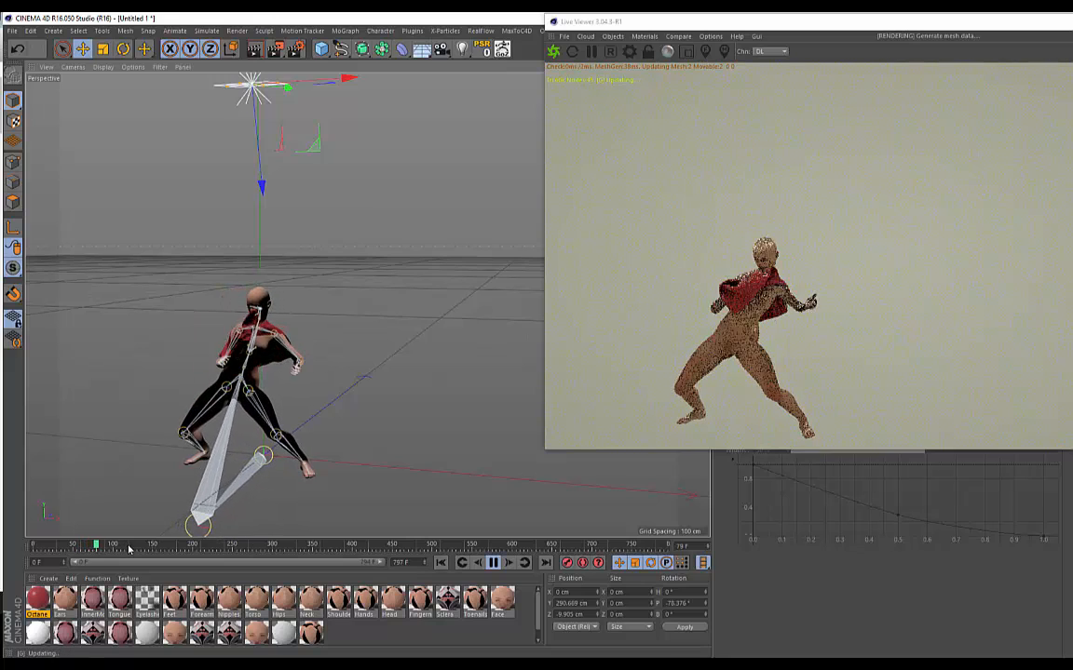
{"action": "left_click", "coordinate": [495, 563]}
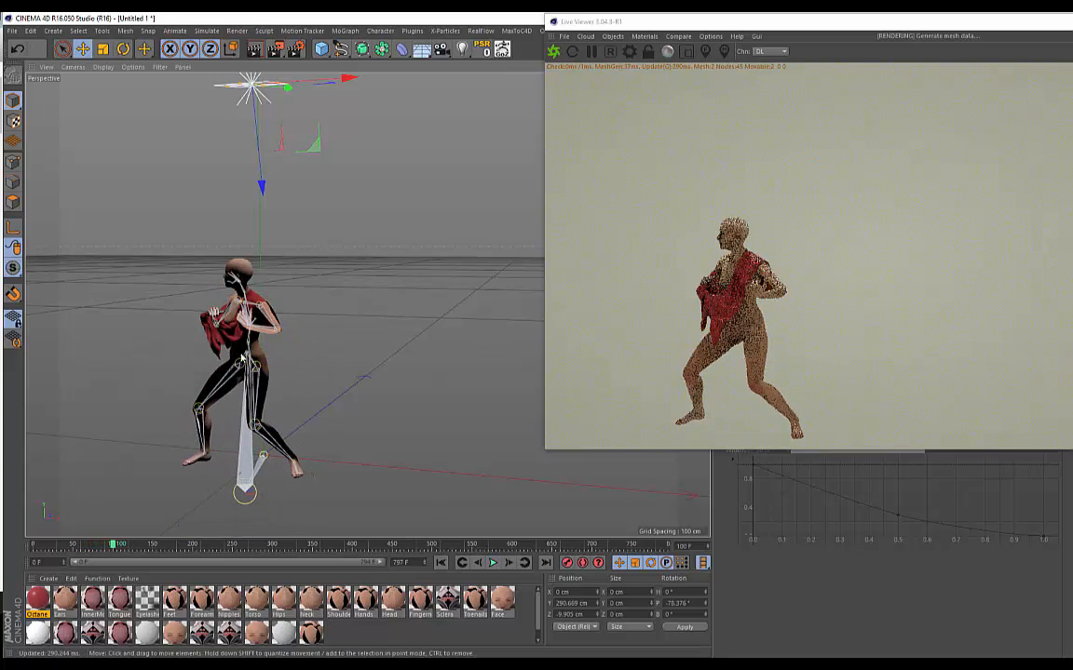
{"action": "left_click_drag", "start_coordinate": [366, 304], "coordinate": [395, 355], "text": "alt"}
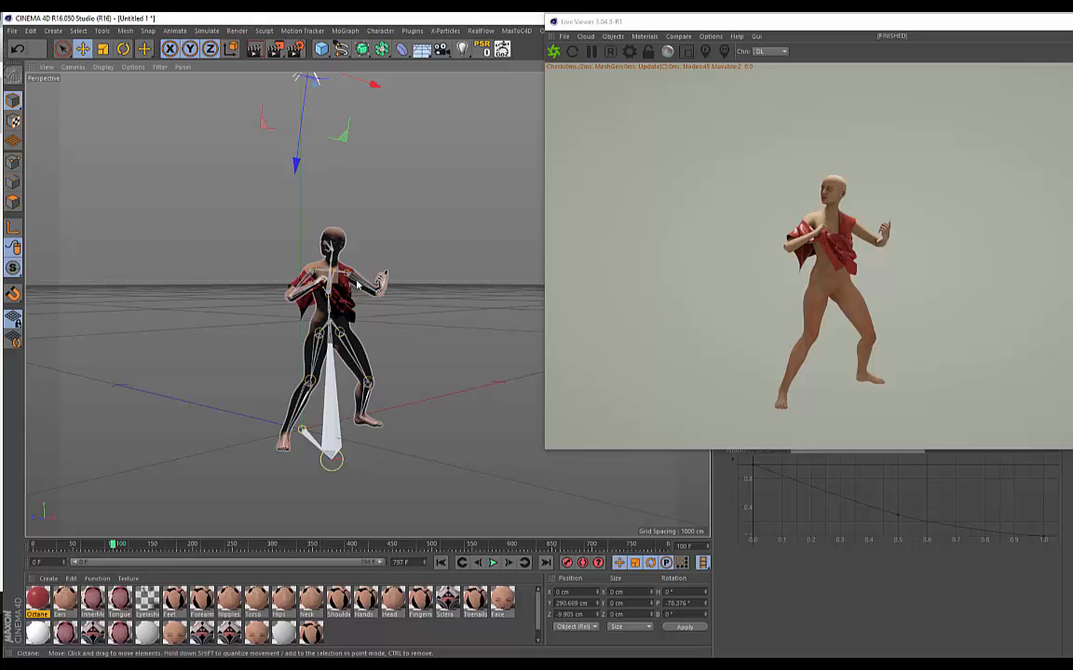
{"action": "left_click_drag", "start_coordinate": [412, 323], "coordinate": [415, 382], "text": "alt"}
Close the Live Viewer, deselect the area light and frame the posed avatar with its garment in the perspective view.
{"action": "left_click_drag", "start_coordinate": [827, 22], "coordinate": [407, 131]}
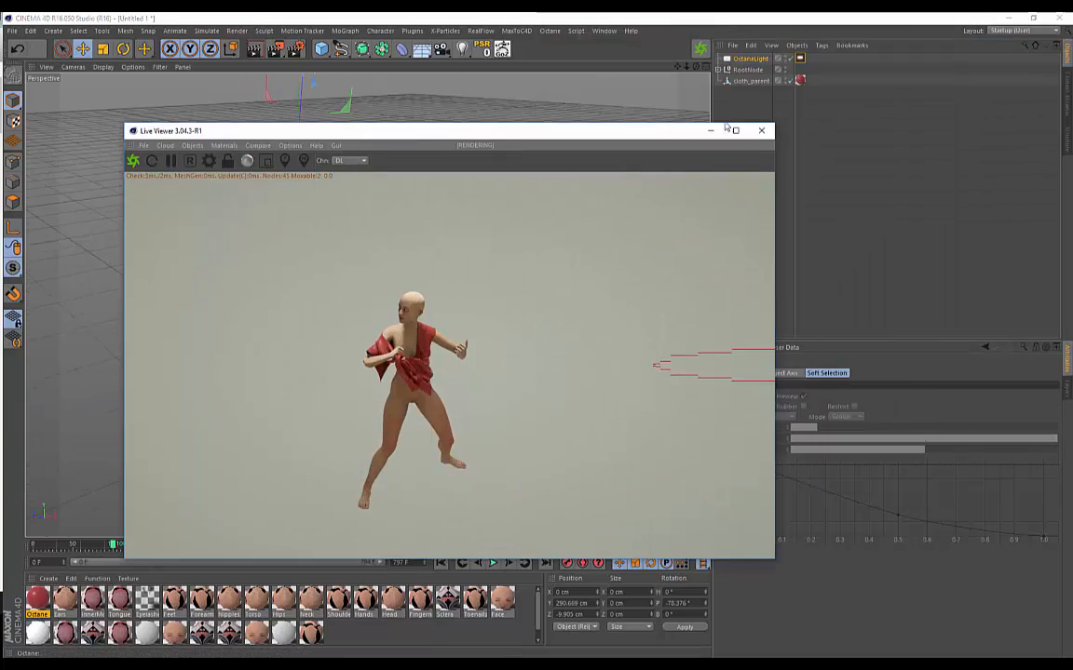
{"action": "left_click", "coordinate": [761, 134]}
{"action": "left_click", "coordinate": [462, 239]}
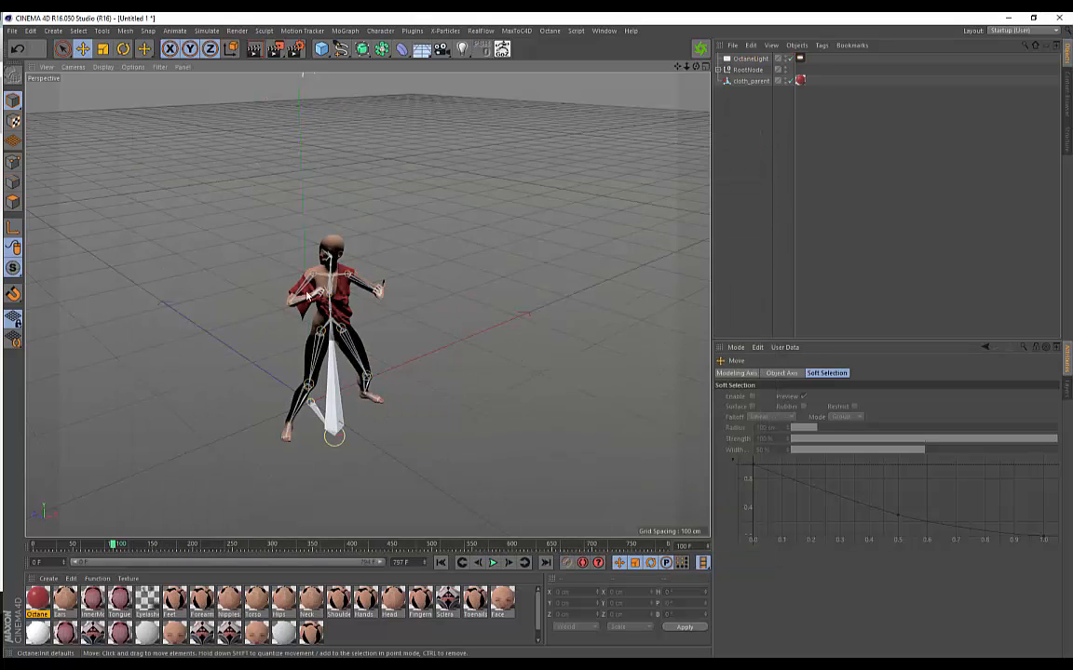
{"action": "scroll", "coordinate": [268, 299], "scroll_direction": "up", "scroll_amount": 5}
{"action": "scroll", "coordinate": [510, 331], "scroll_direction": "down", "scroll_amount": 2}
{"action": "left_click_drag", "start_coordinate": [525, 345], "coordinate": [471, 304], "text": "alt"}
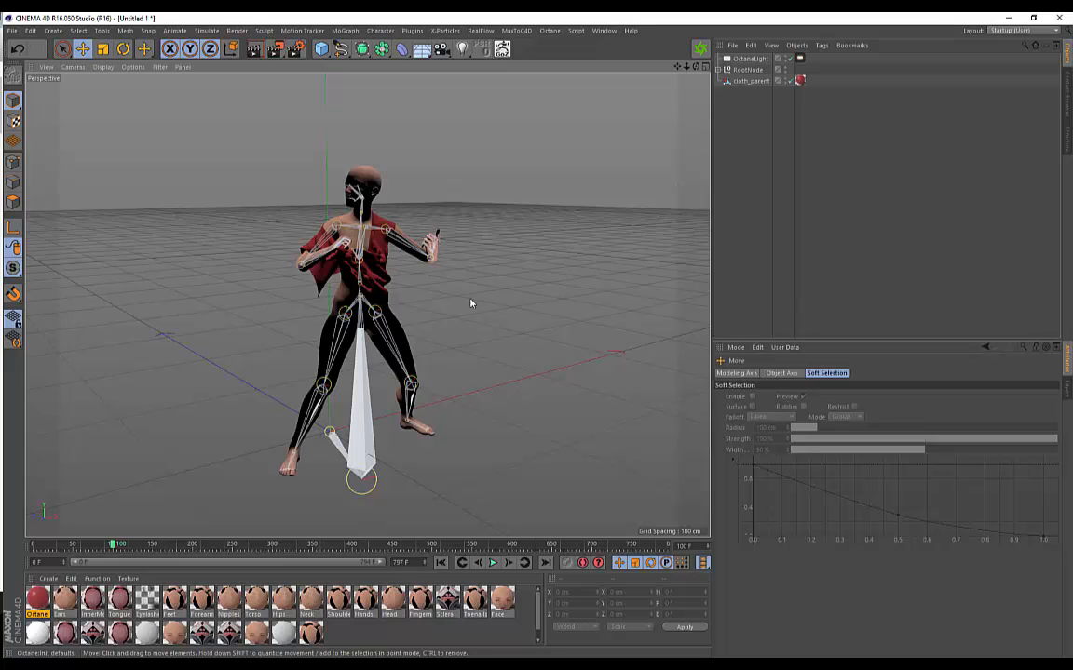
{"action": "left_click_drag", "start_coordinate": [505, 276], "coordinate": [538, 257], "text": "alt"}
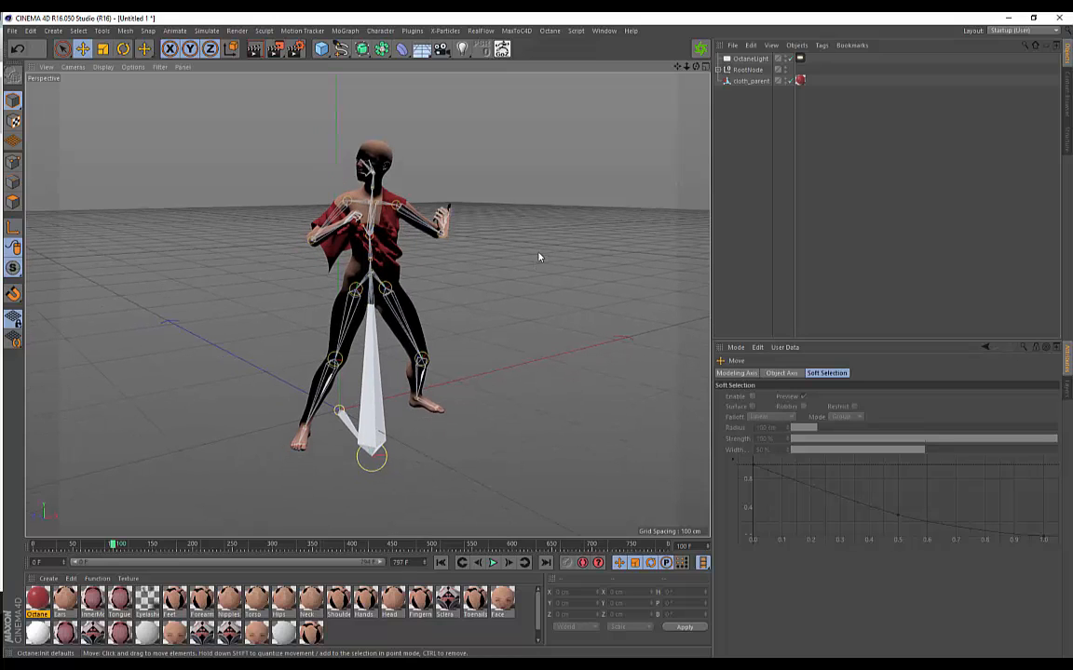